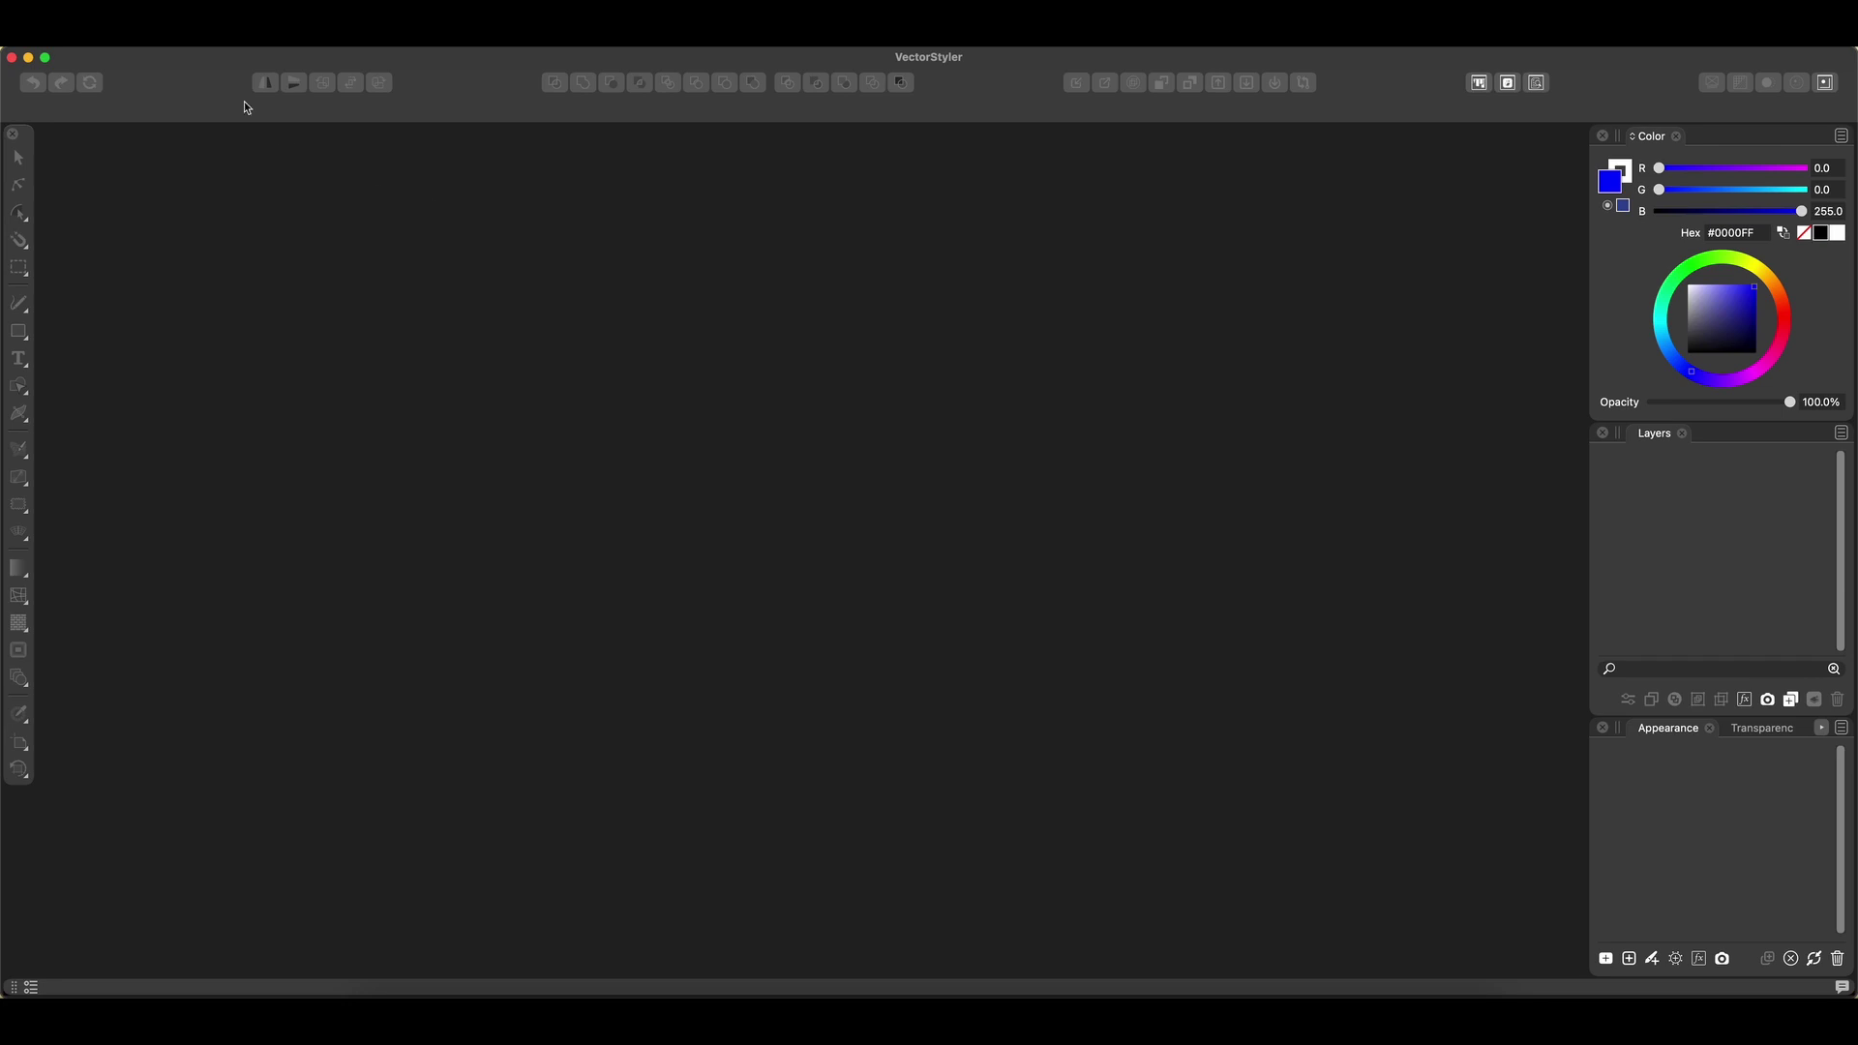
Start setting up a new document and set both its units and ruler to pixels.
{"action": "left_click", "coordinate": [145, 46]}
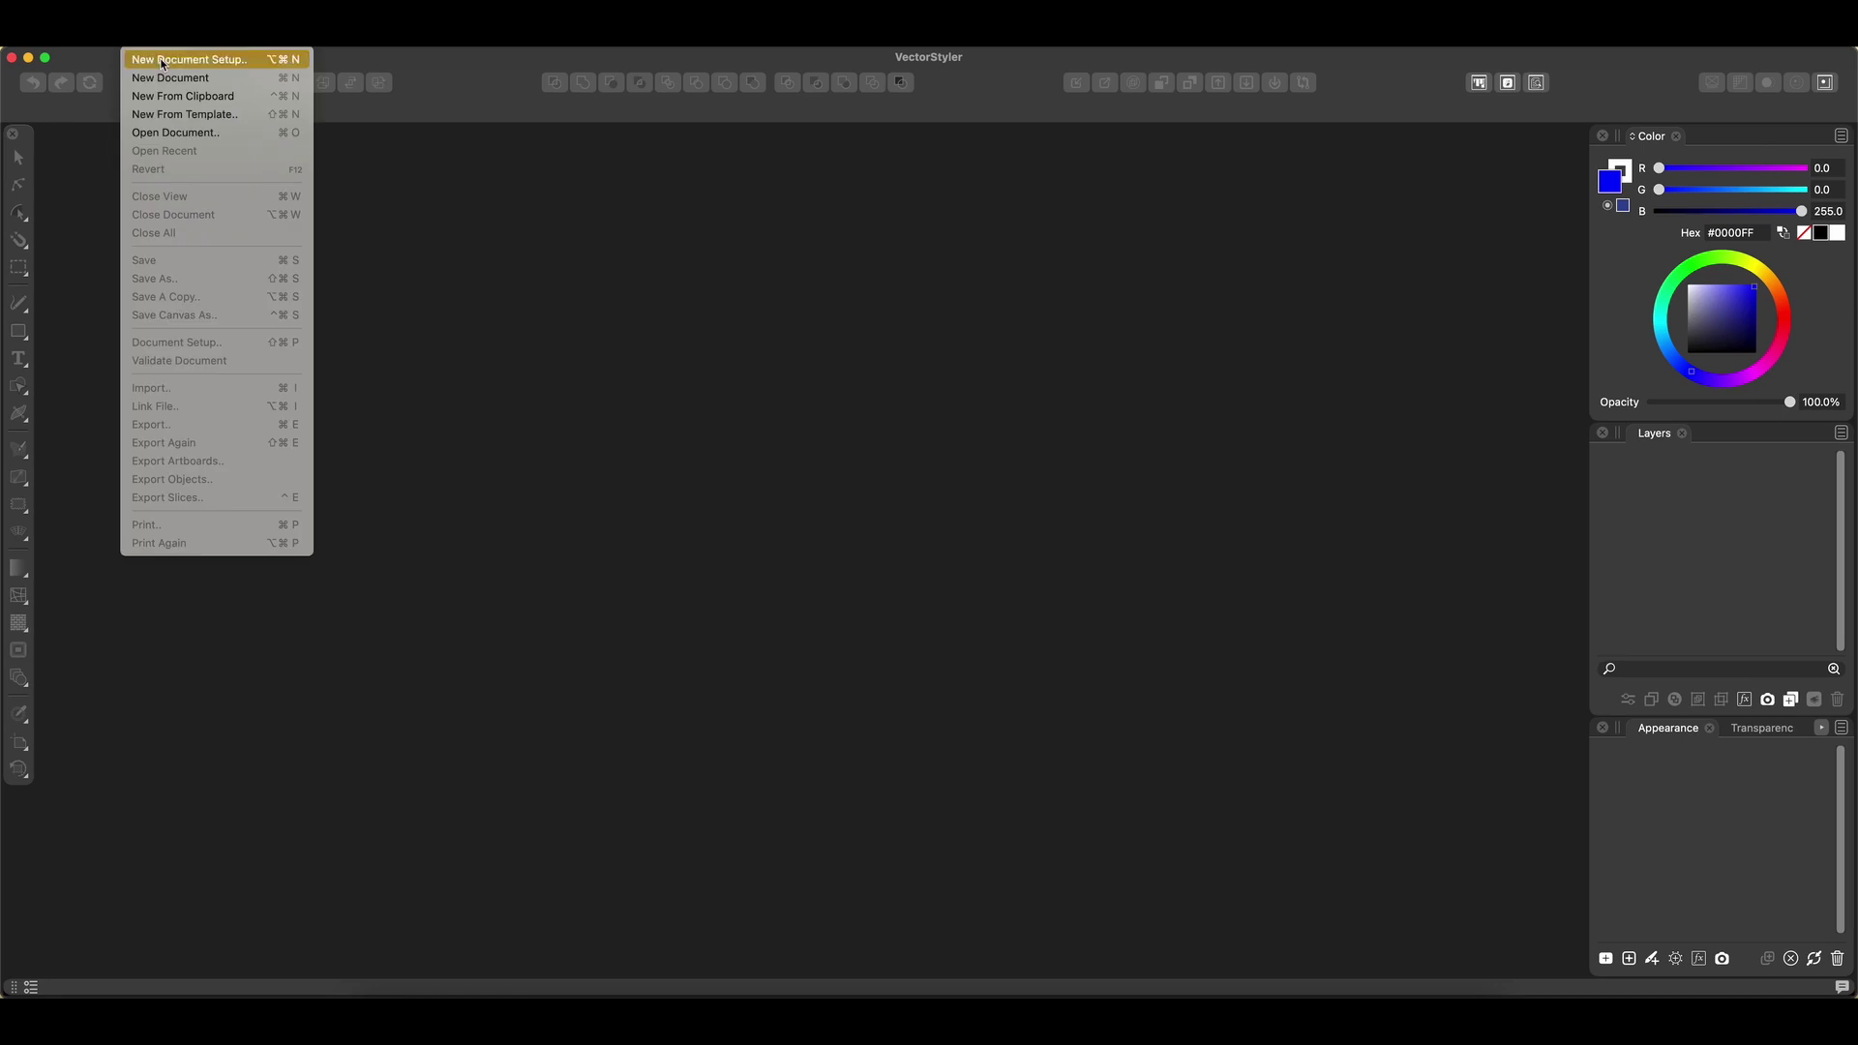
{"action": "left_click", "coordinate": [159, 58]}
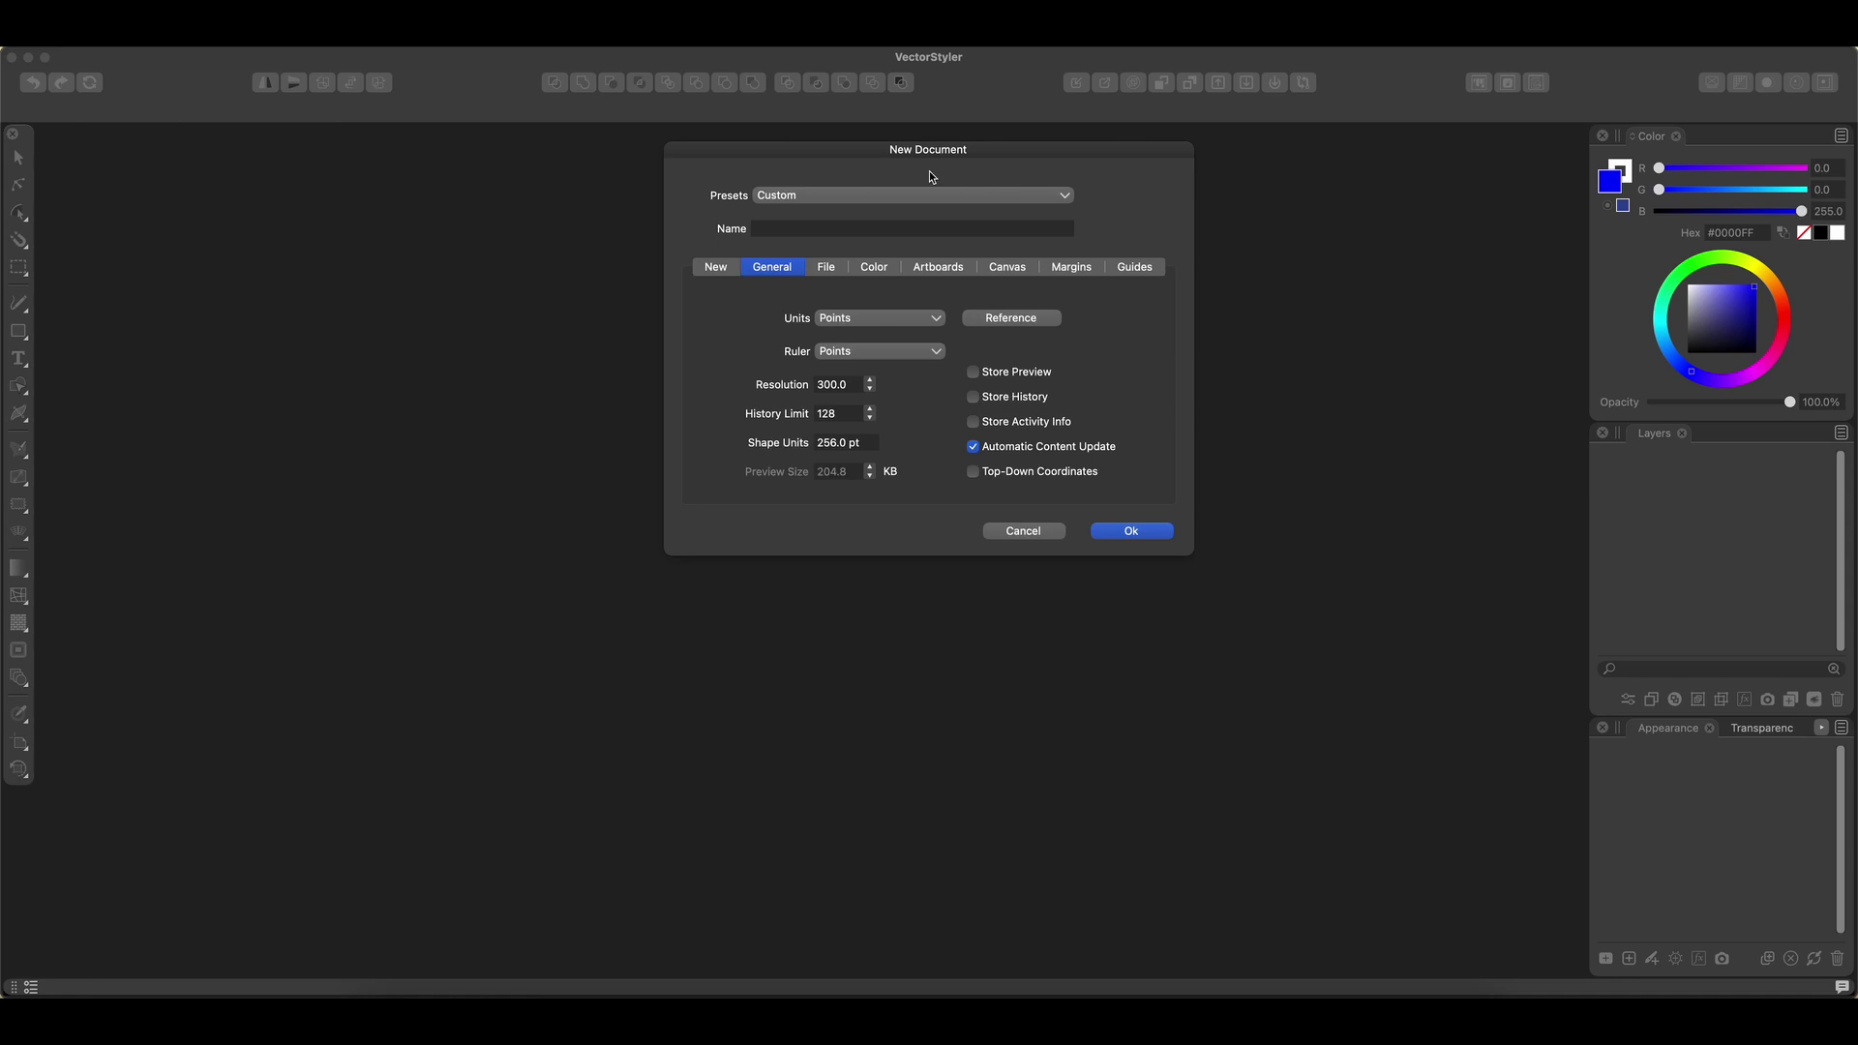
{"action": "left_click", "coordinate": [1066, 197]}
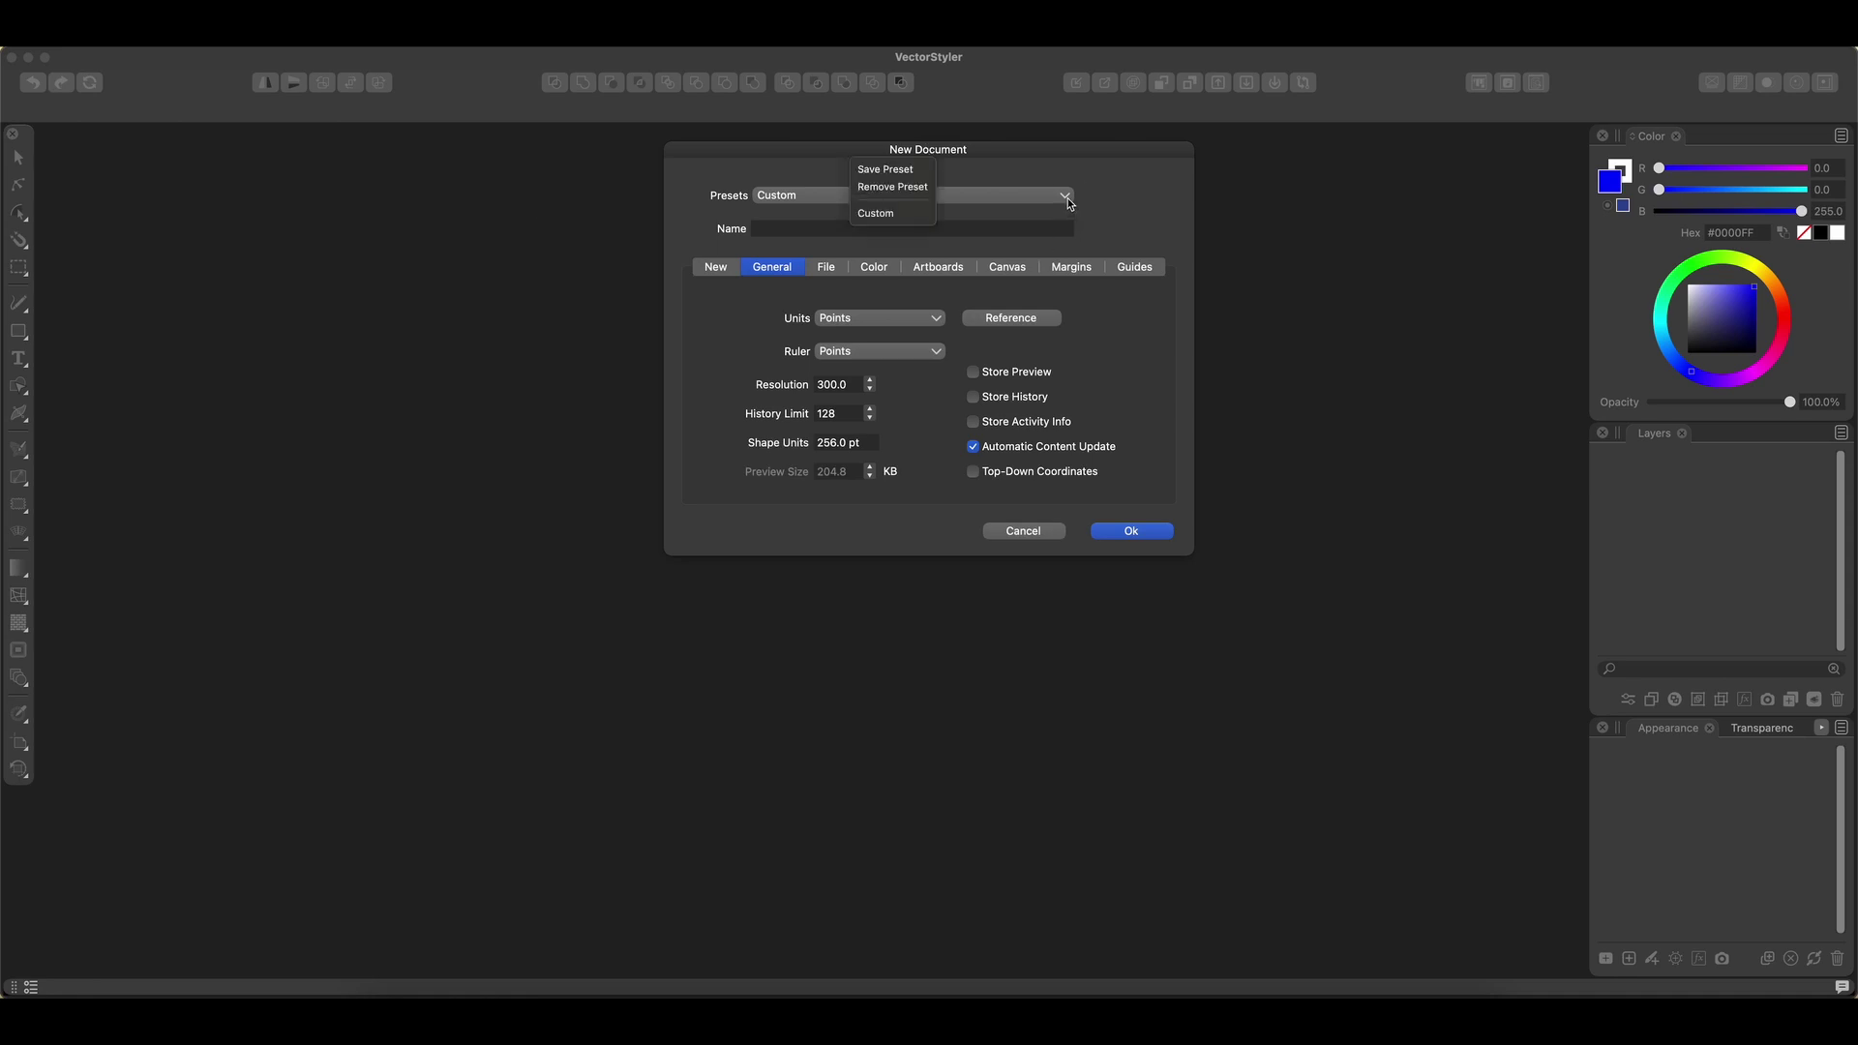
{"action": "left_click", "coordinate": [1066, 197]}
{"action": "left_click", "coordinate": [915, 314]}
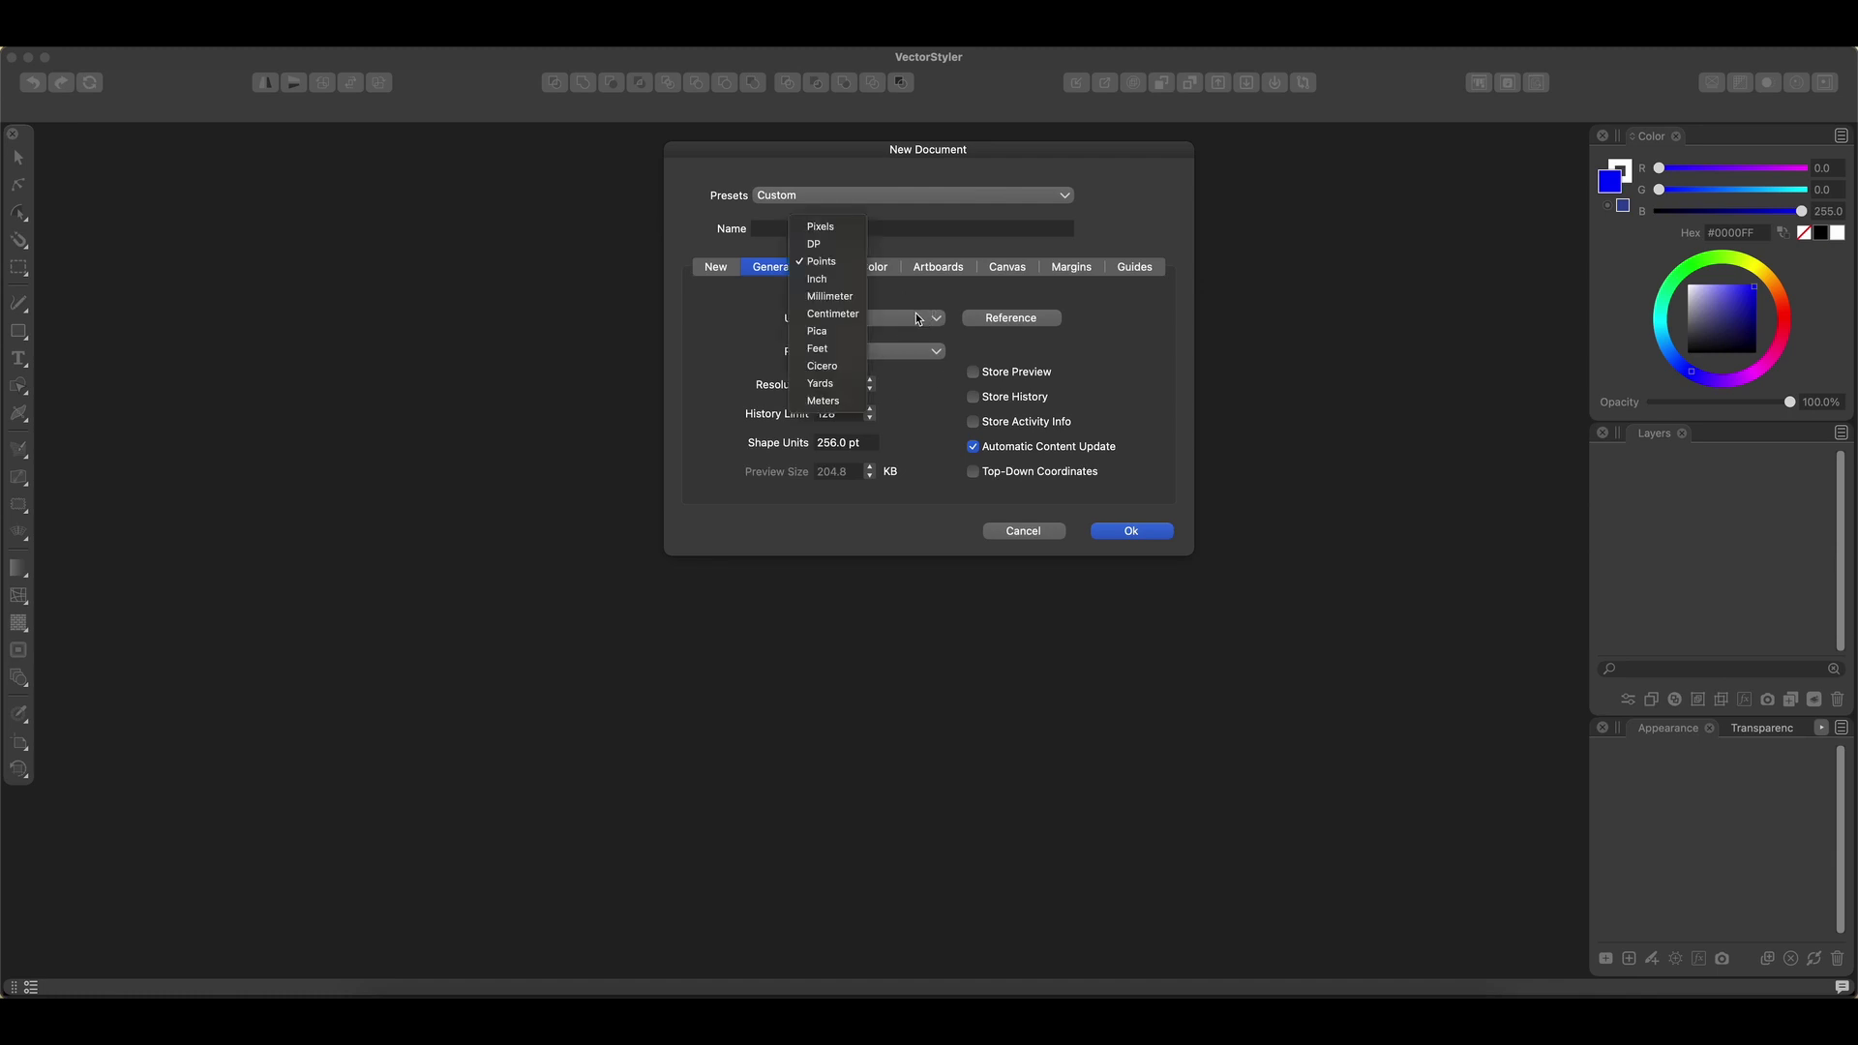
{"action": "left_click", "coordinate": [844, 230]}
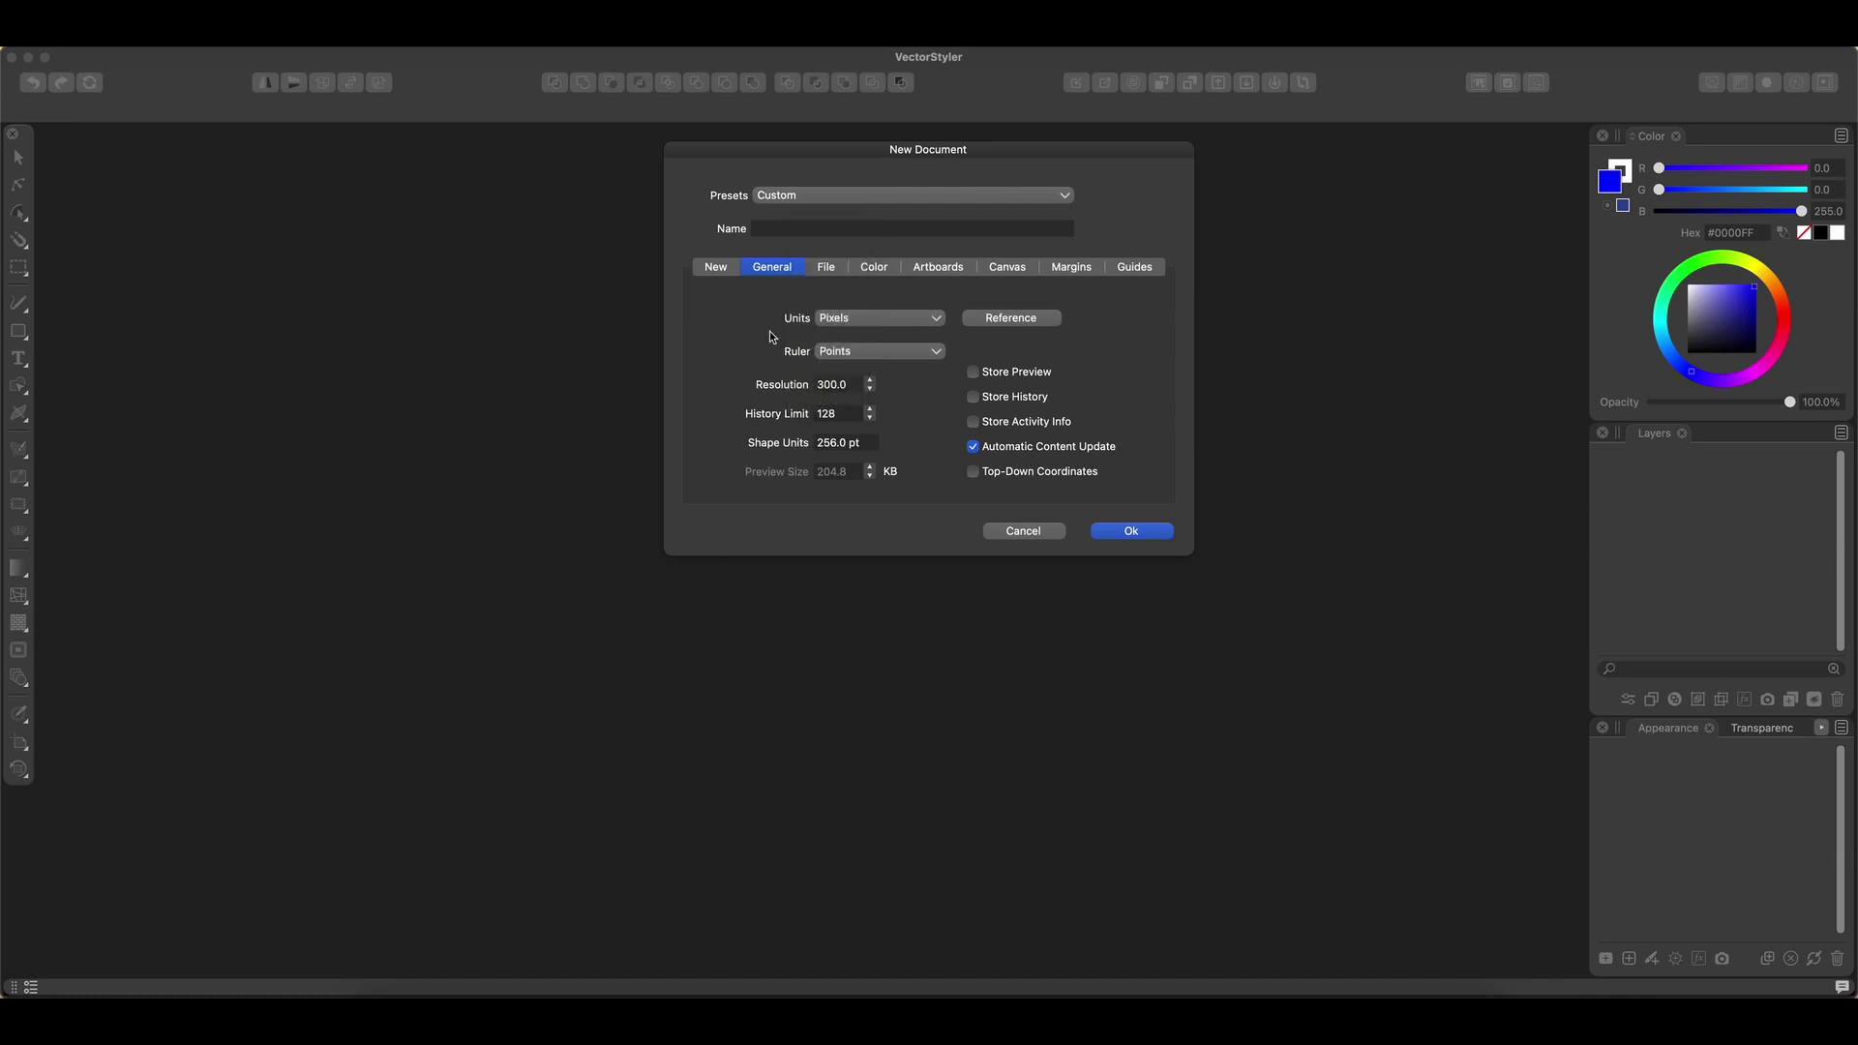
{"action": "left_click", "coordinate": [861, 348]}
{"action": "left_click", "coordinate": [819, 262]}
Set the new document's resolution to 300.
{"action": "type", "text": "100"}
{"action": "key", "text": "Tab"}
{"action": "left_click_drag", "start_coordinate": [847, 387], "coordinate": [784, 385]}
{"action": "type", "text": "300"}
Check the file, artboard and color settings, and enable local artboards for the new document.
{"action": "left_click", "coordinate": [828, 269]}
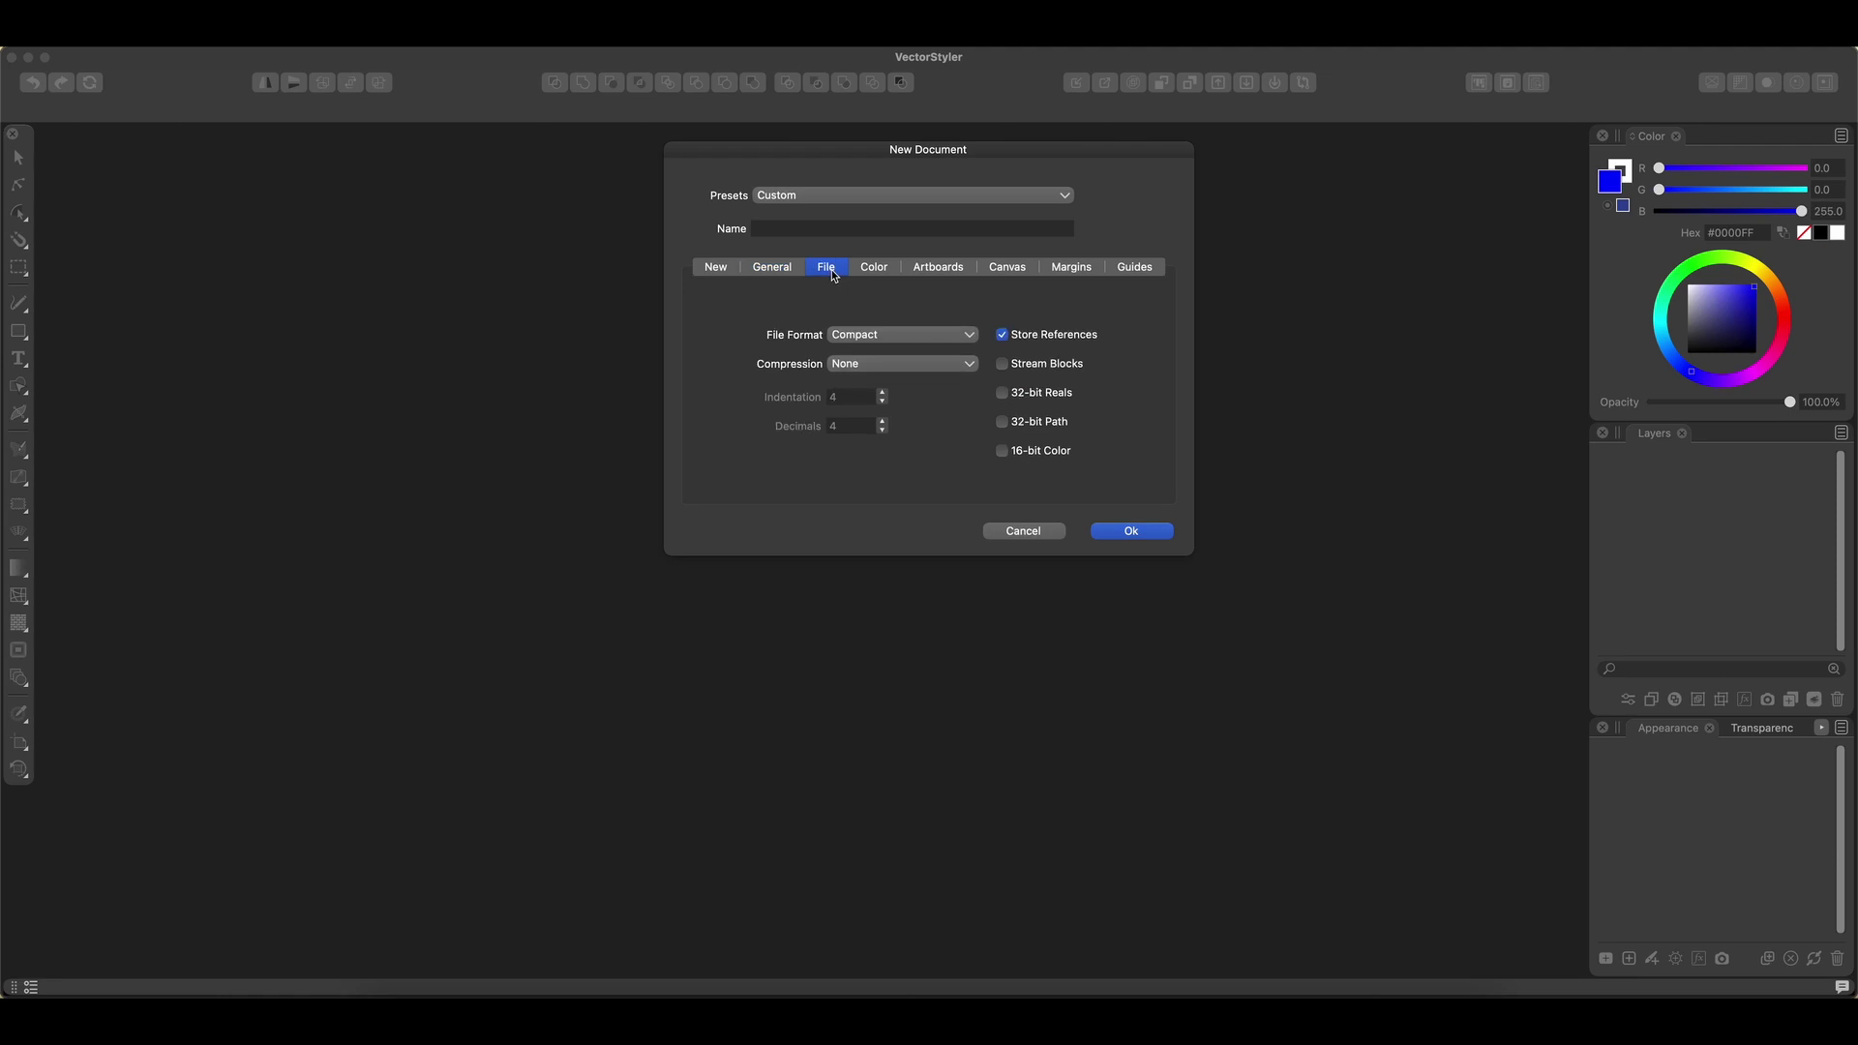
{"action": "left_click", "coordinate": [943, 268]}
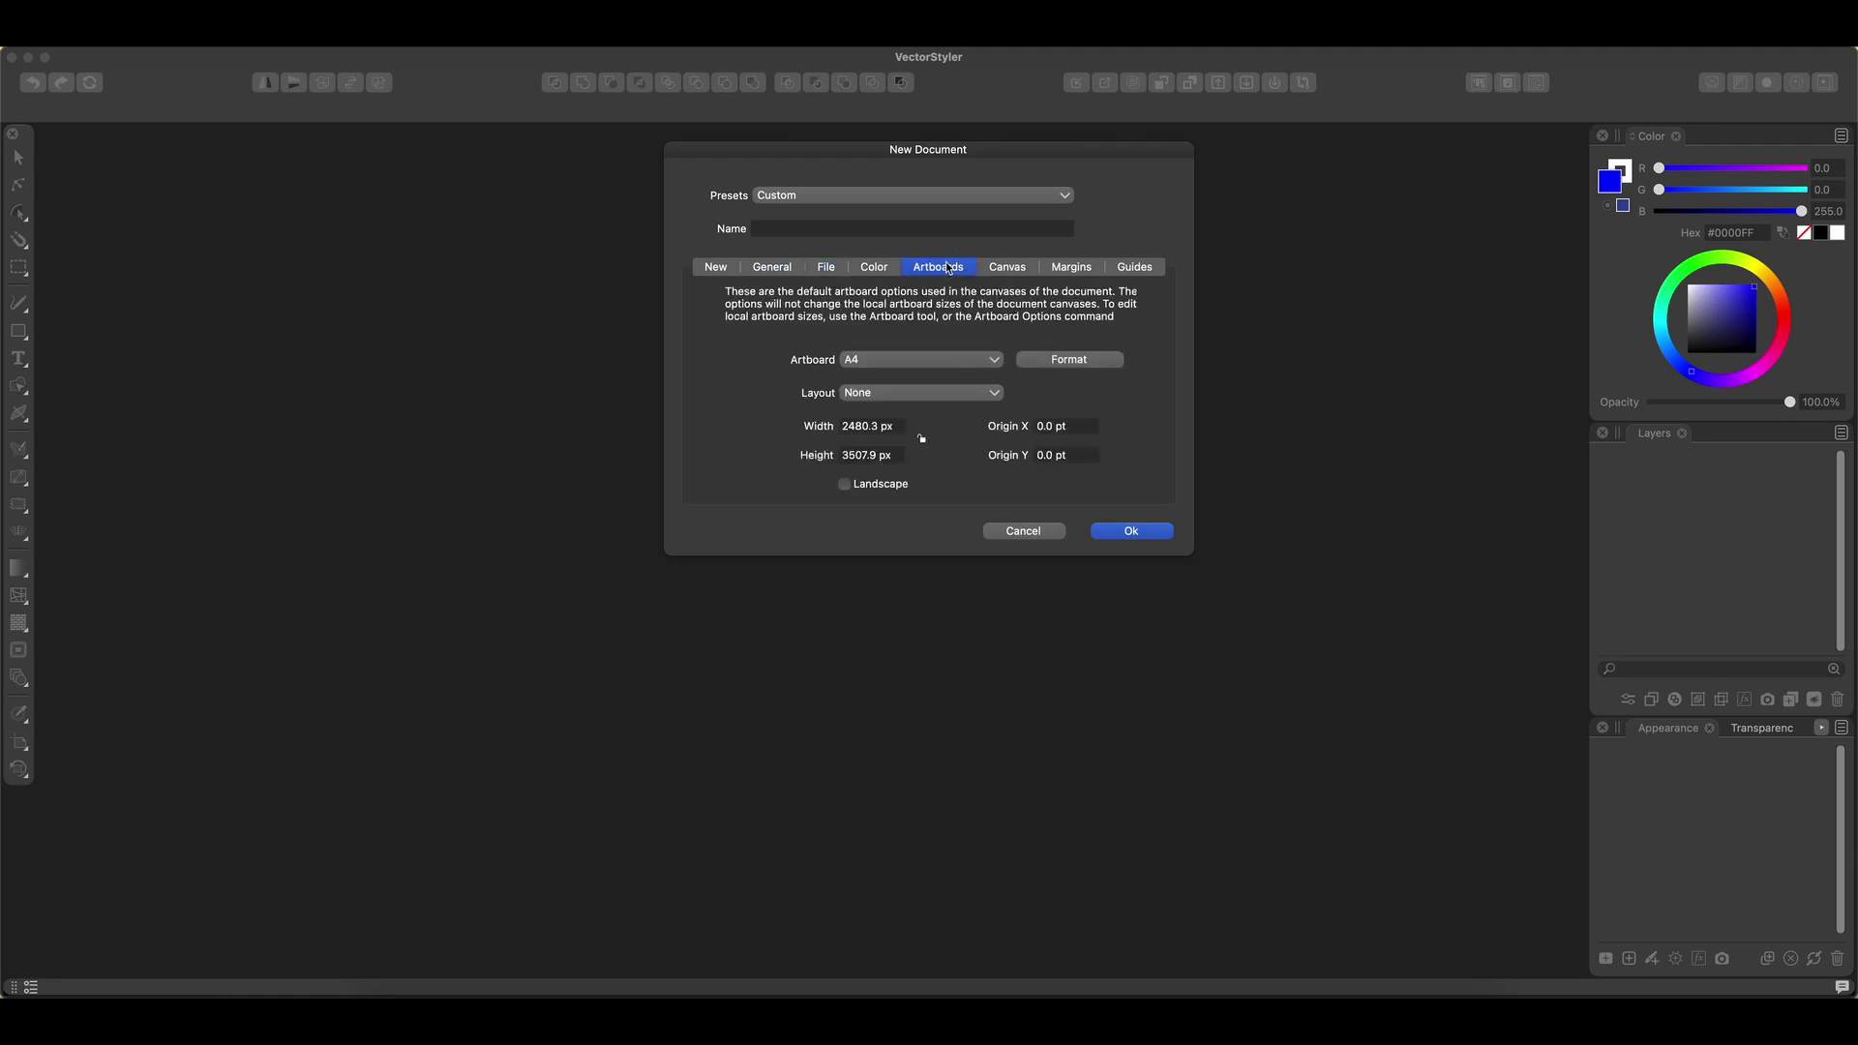
{"action": "left_click", "coordinate": [877, 269]}
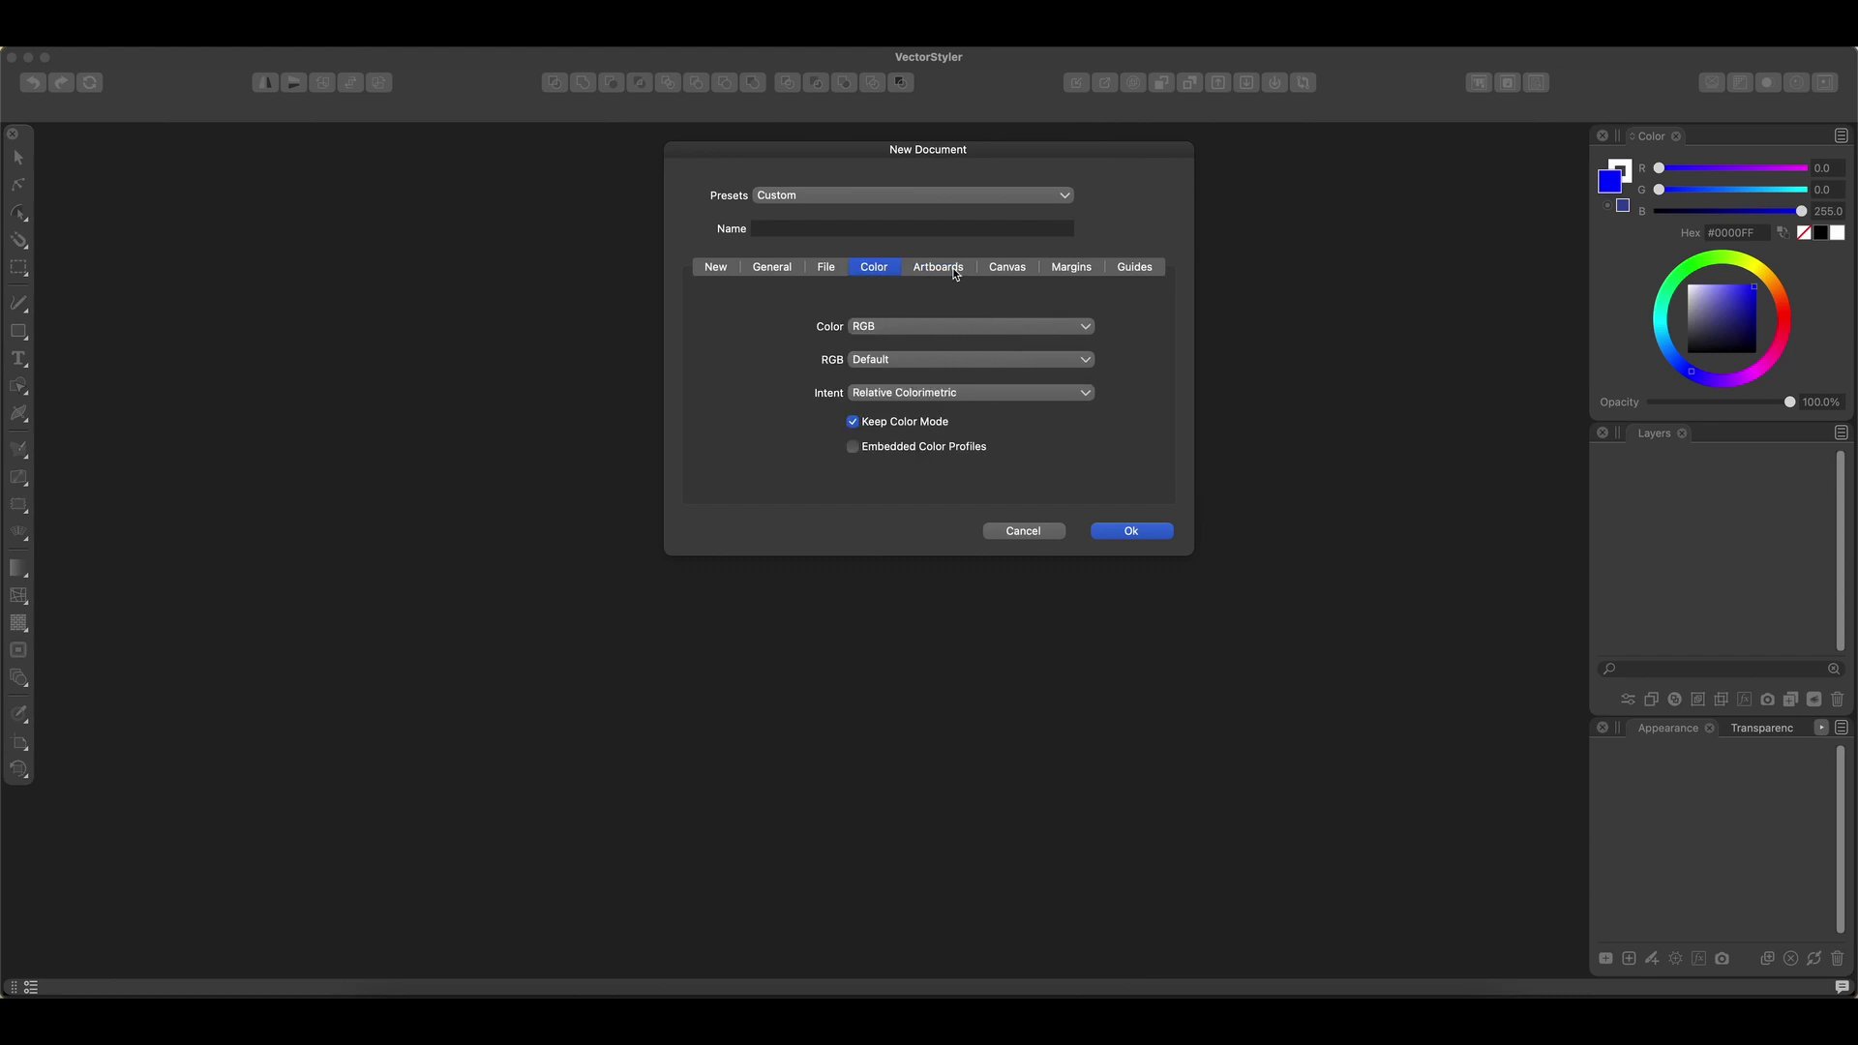
{"action": "left_click", "coordinate": [711, 269]}
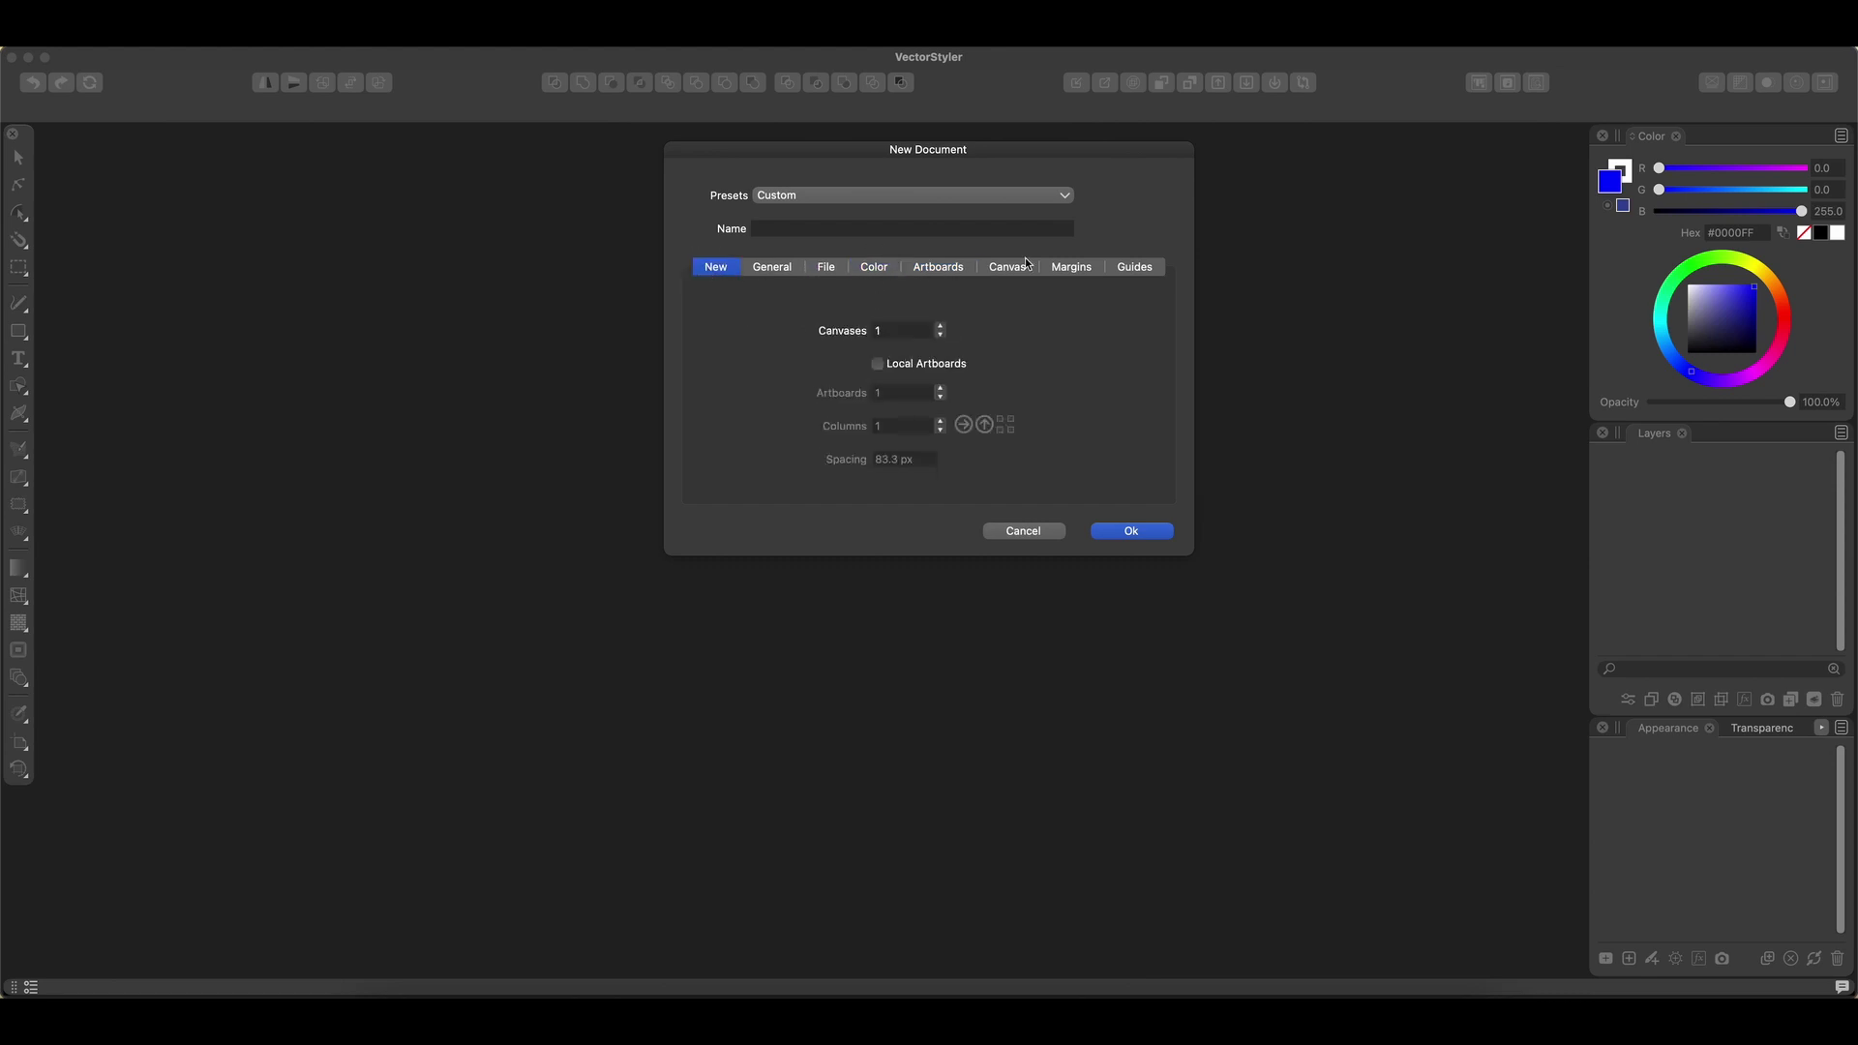
{"action": "left_click", "coordinate": [877, 365]}
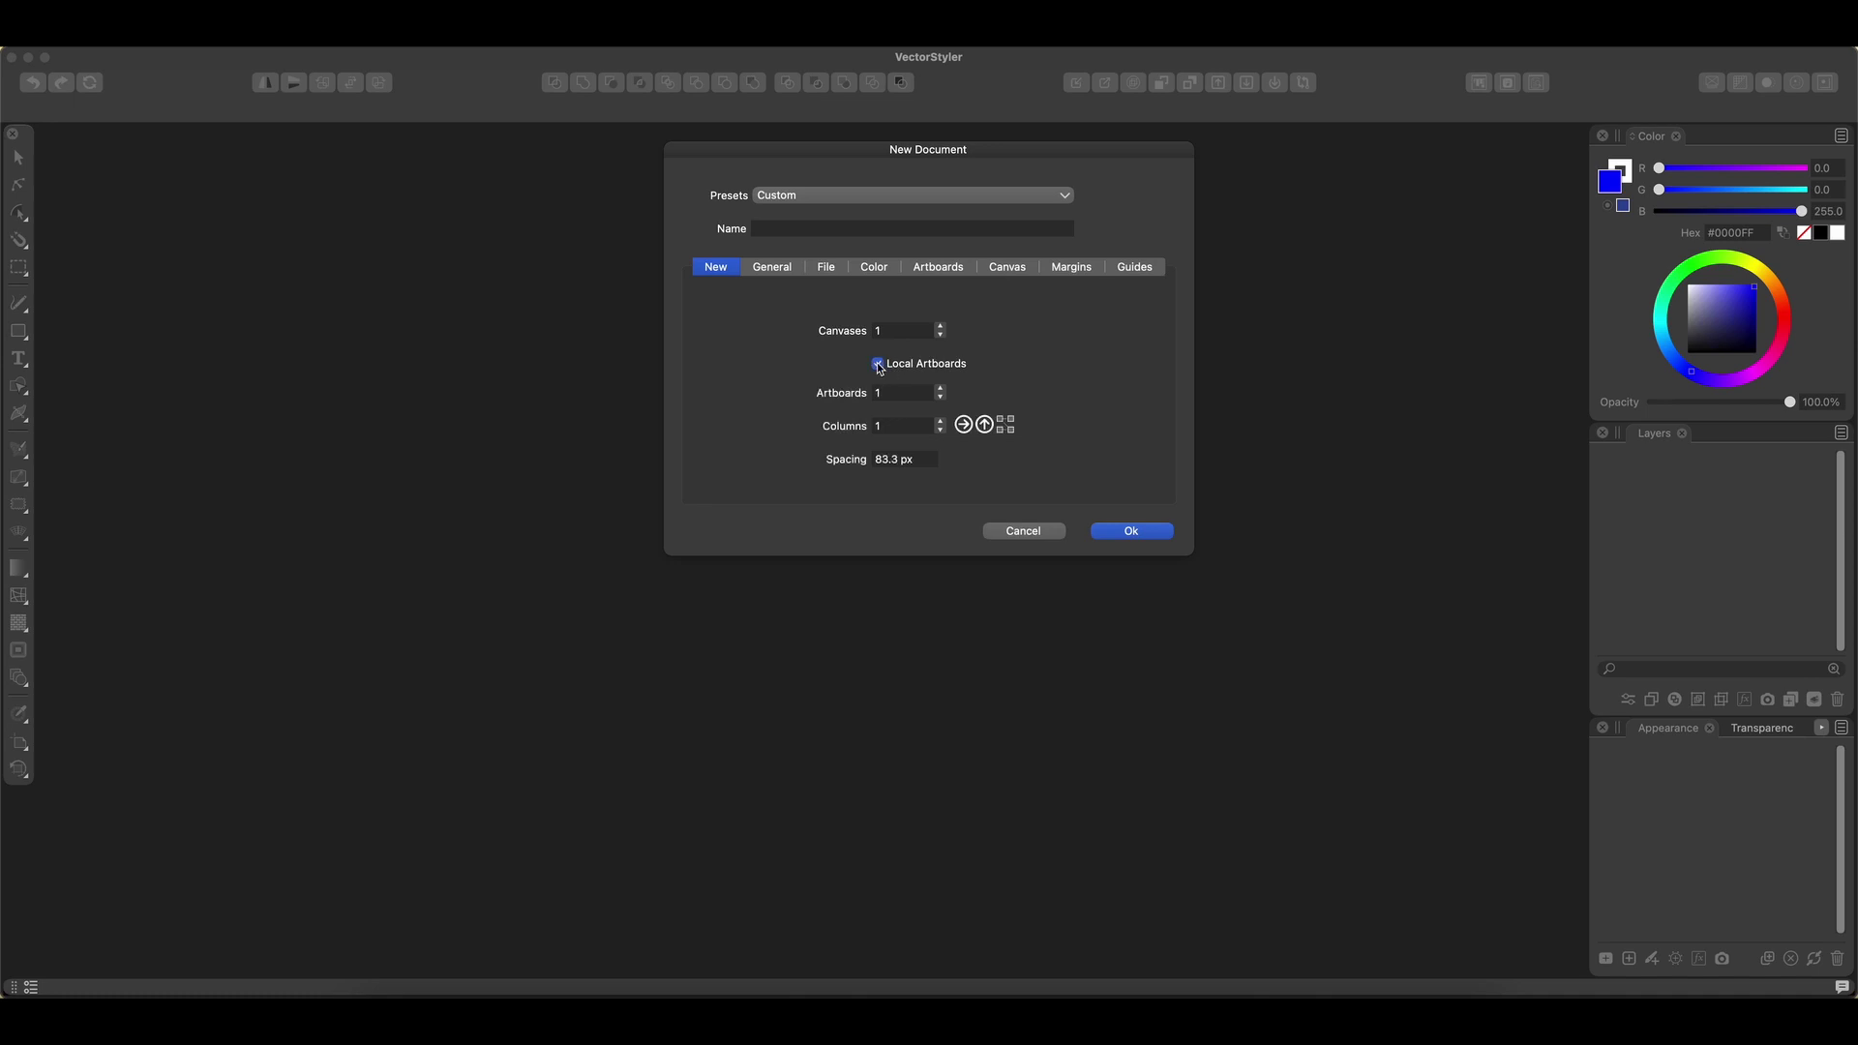
{"action": "left_click", "coordinate": [877, 365]}
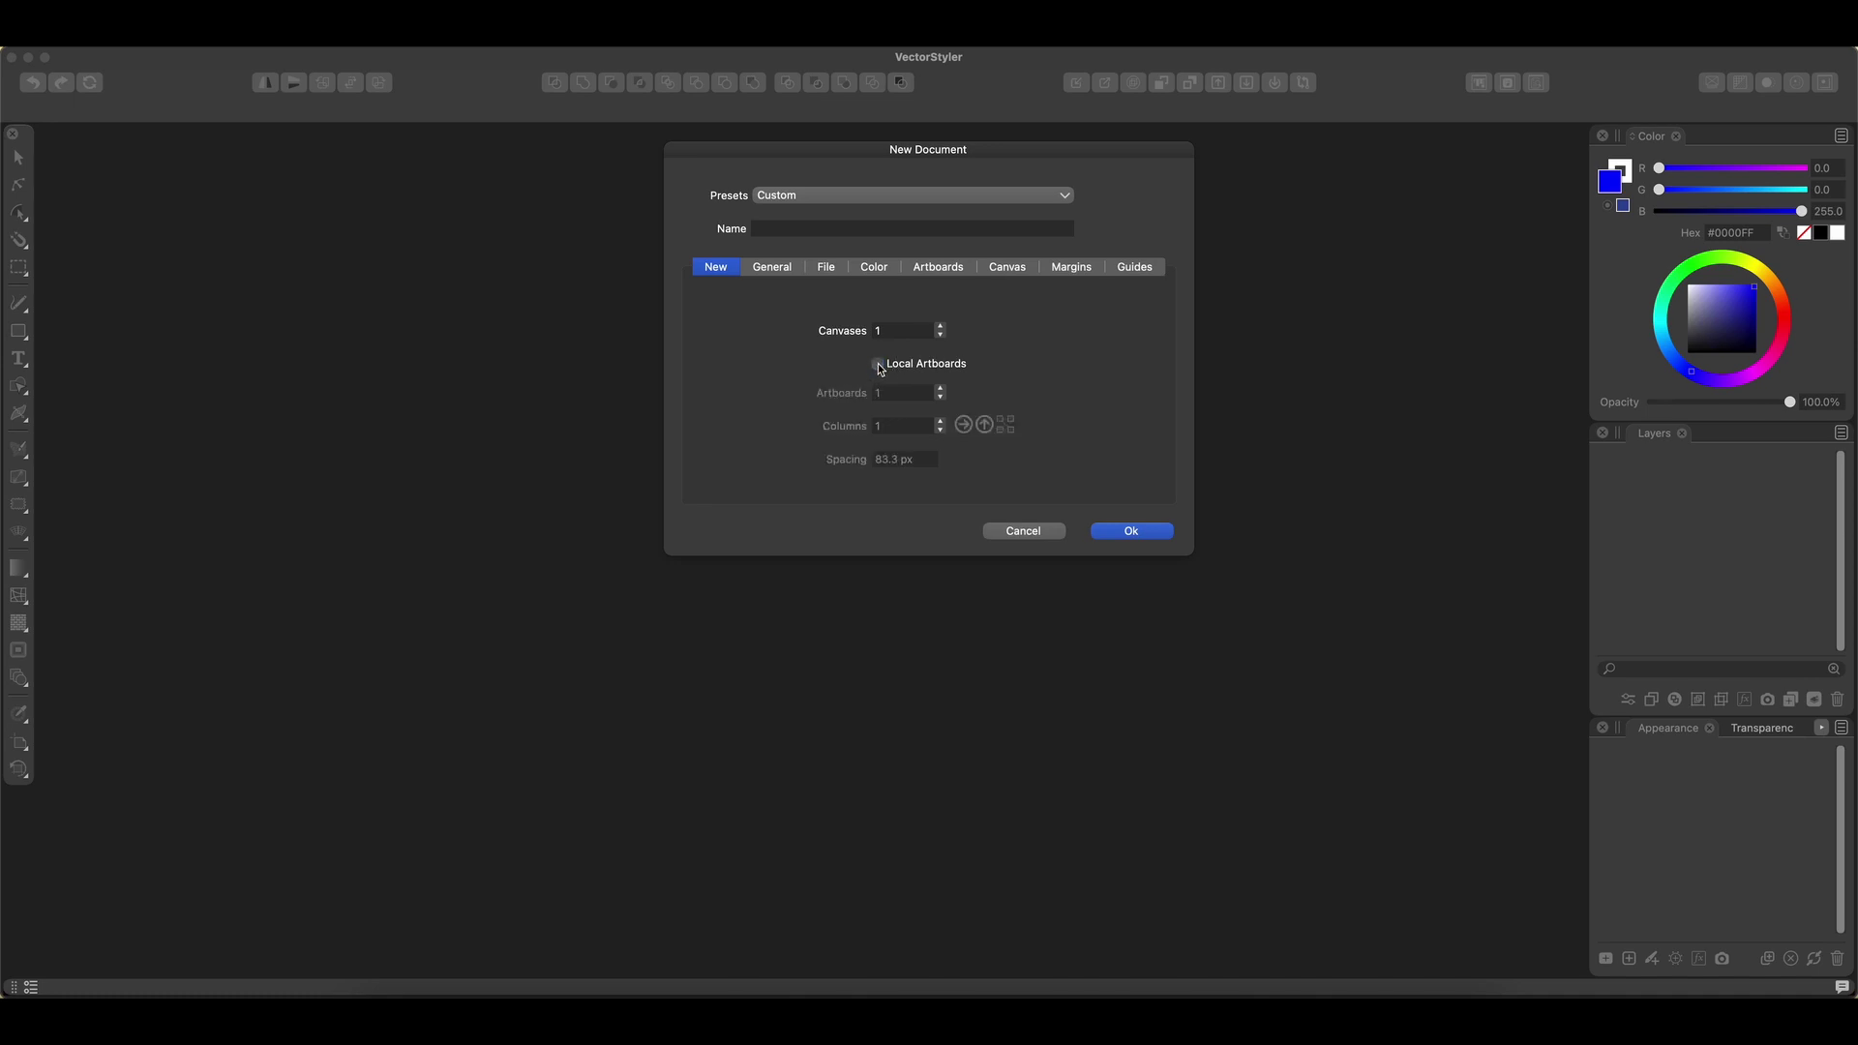
{"action": "left_click", "coordinate": [877, 365]}
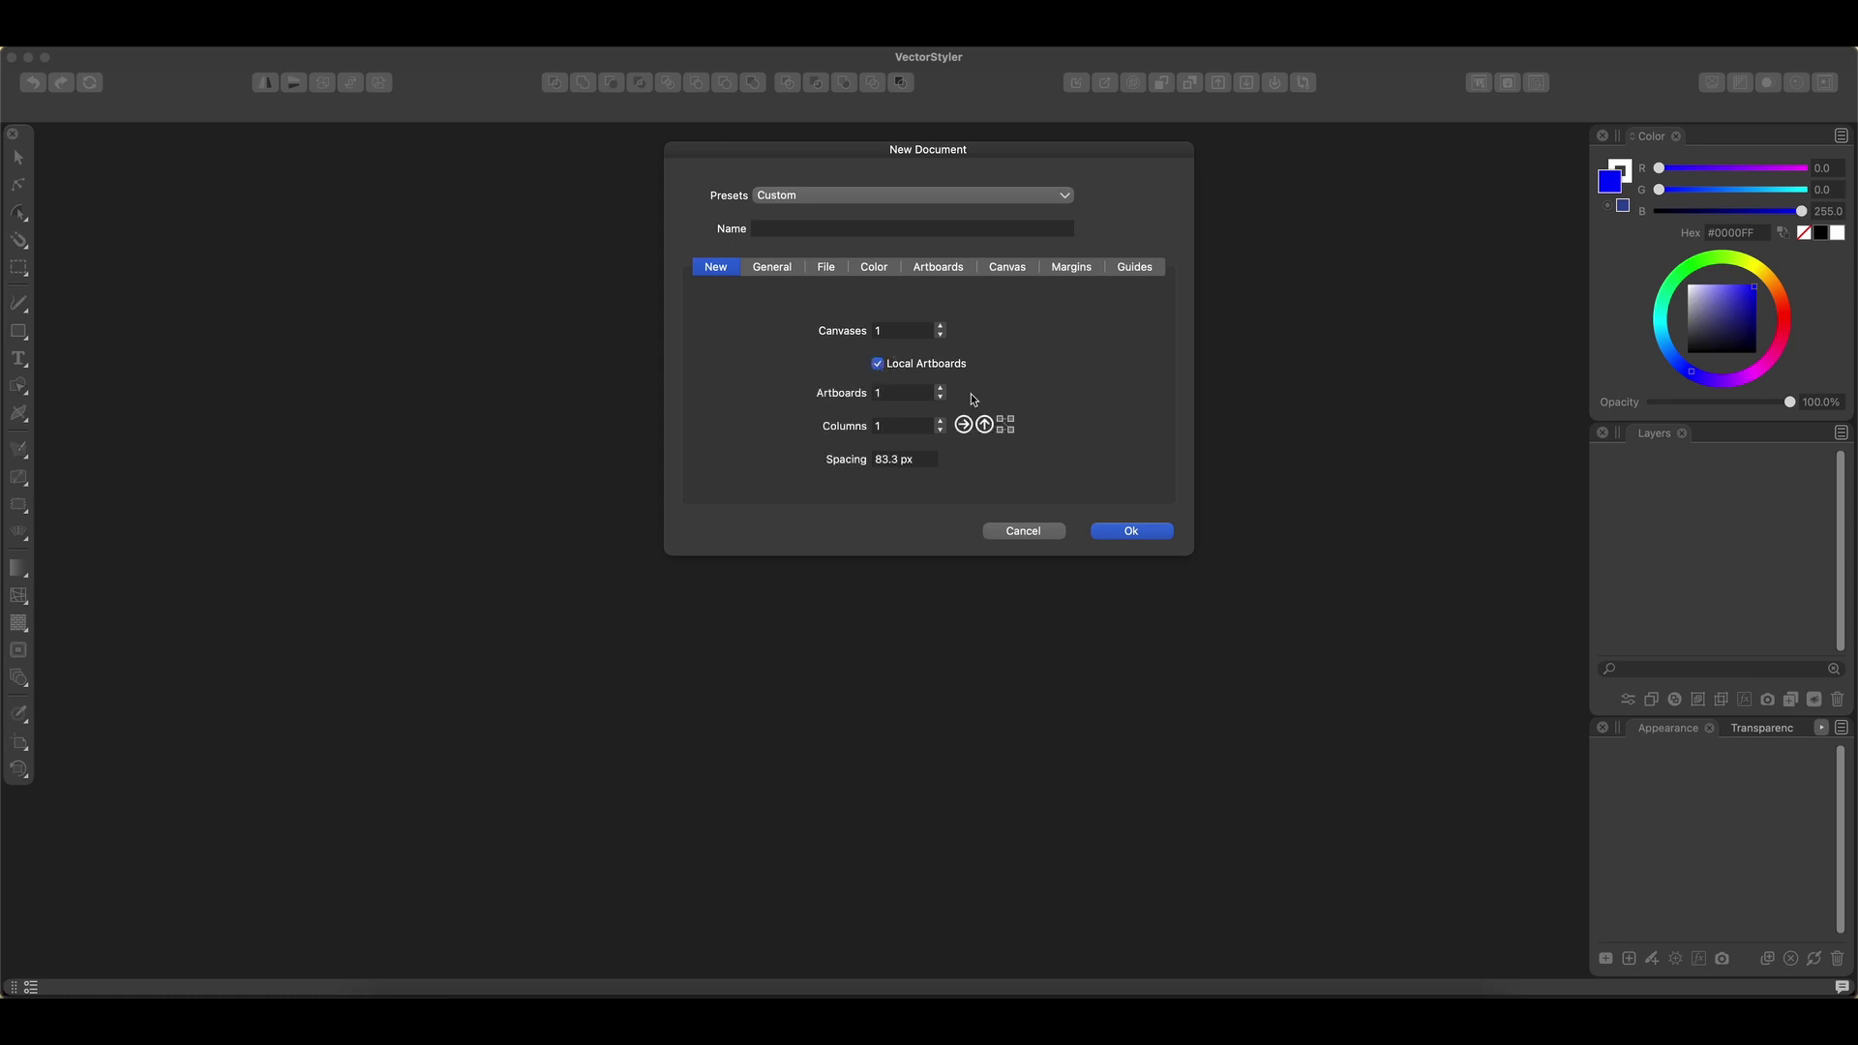
{"action": "left_click", "coordinate": [940, 388]}
Set the default artboard to a custom square format of 1000 by 1000 px.
{"action": "left_click", "coordinate": [924, 267]}
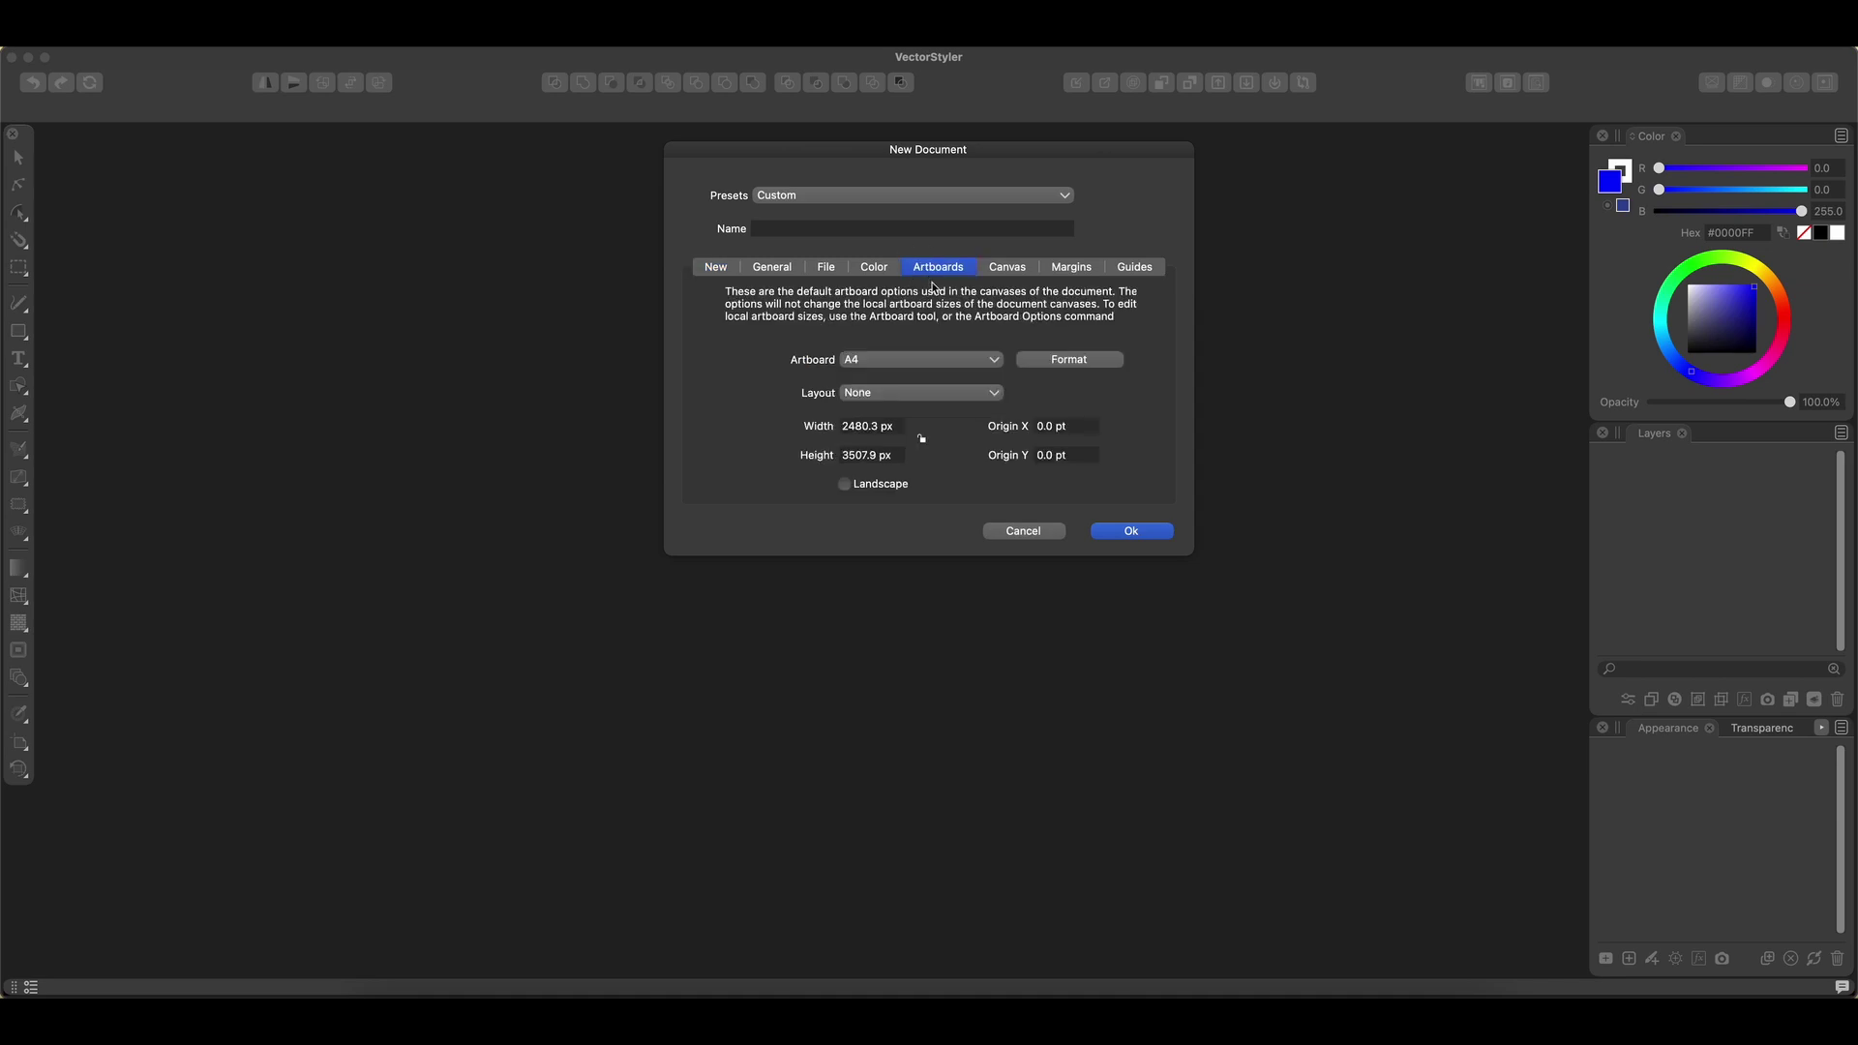
{"action": "left_click", "coordinate": [992, 364]}
{"action": "mouse_move", "coordinate": [915, 348]}
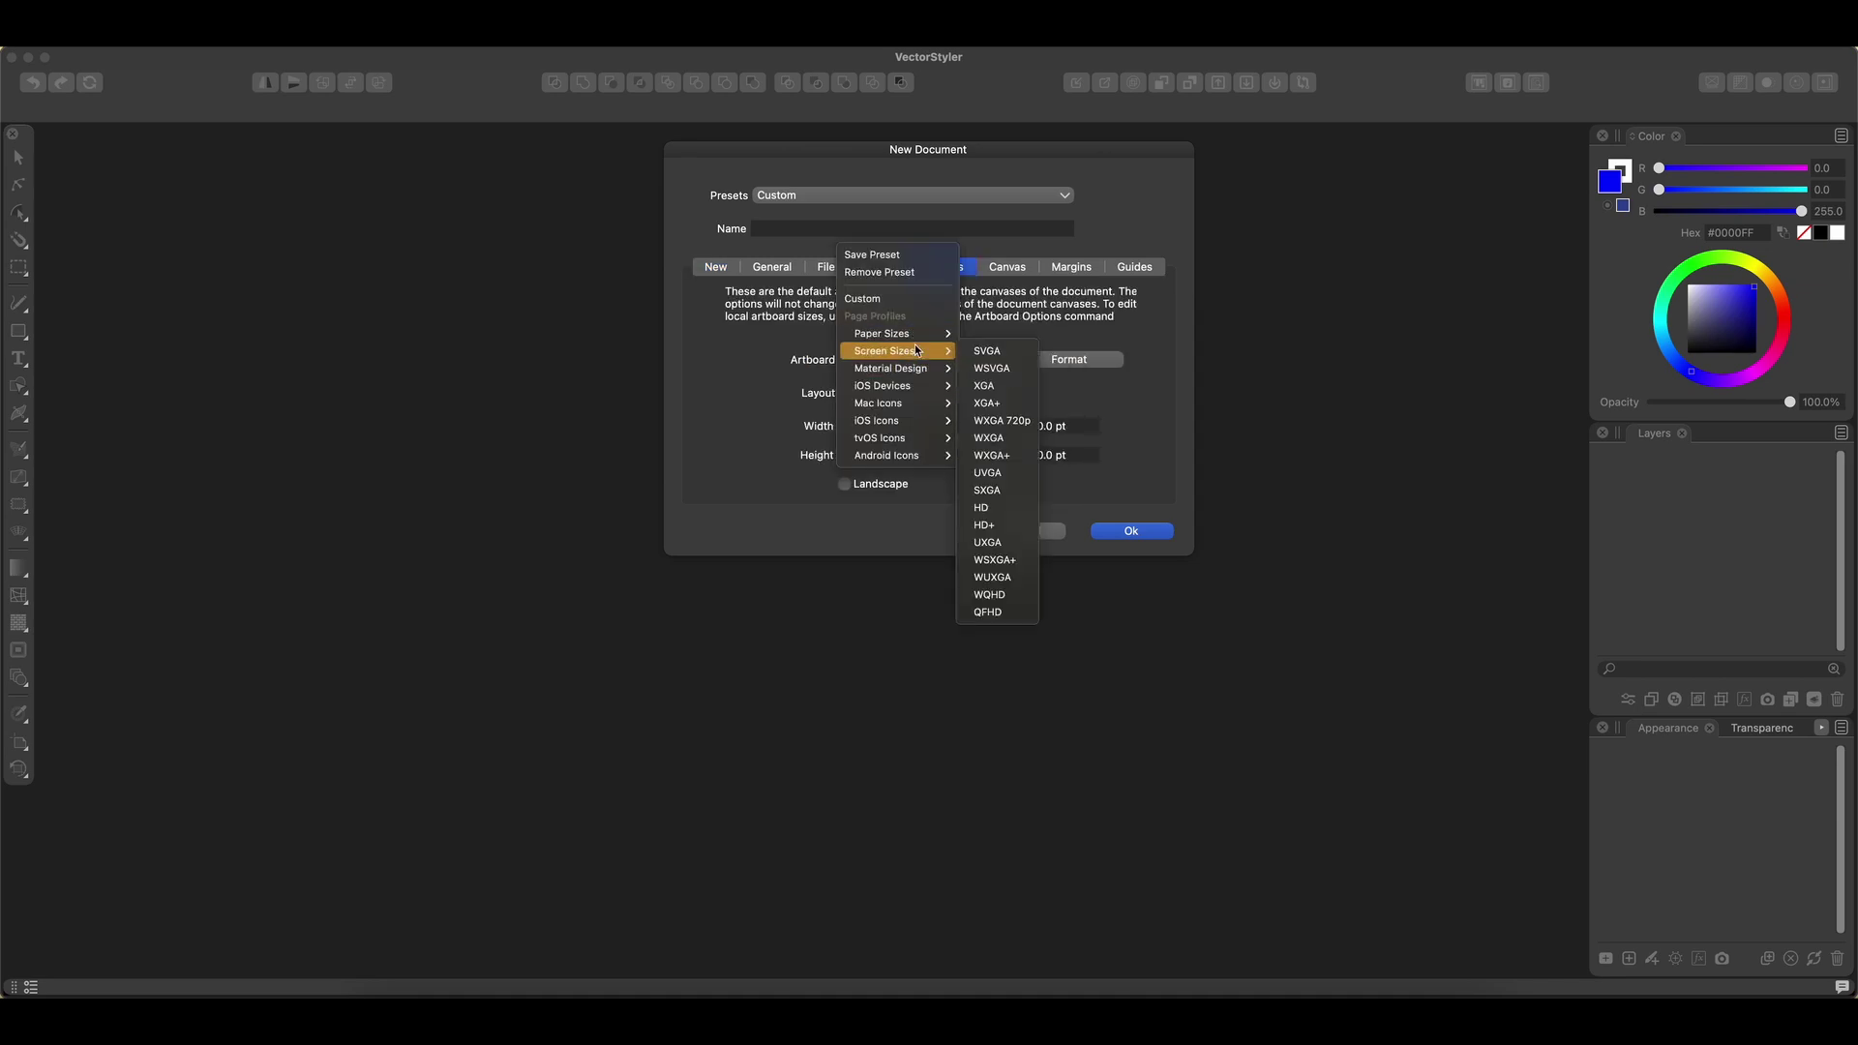
{"action": "left_click", "coordinate": [906, 298]}
{"action": "left_click", "coordinate": [848, 427]}
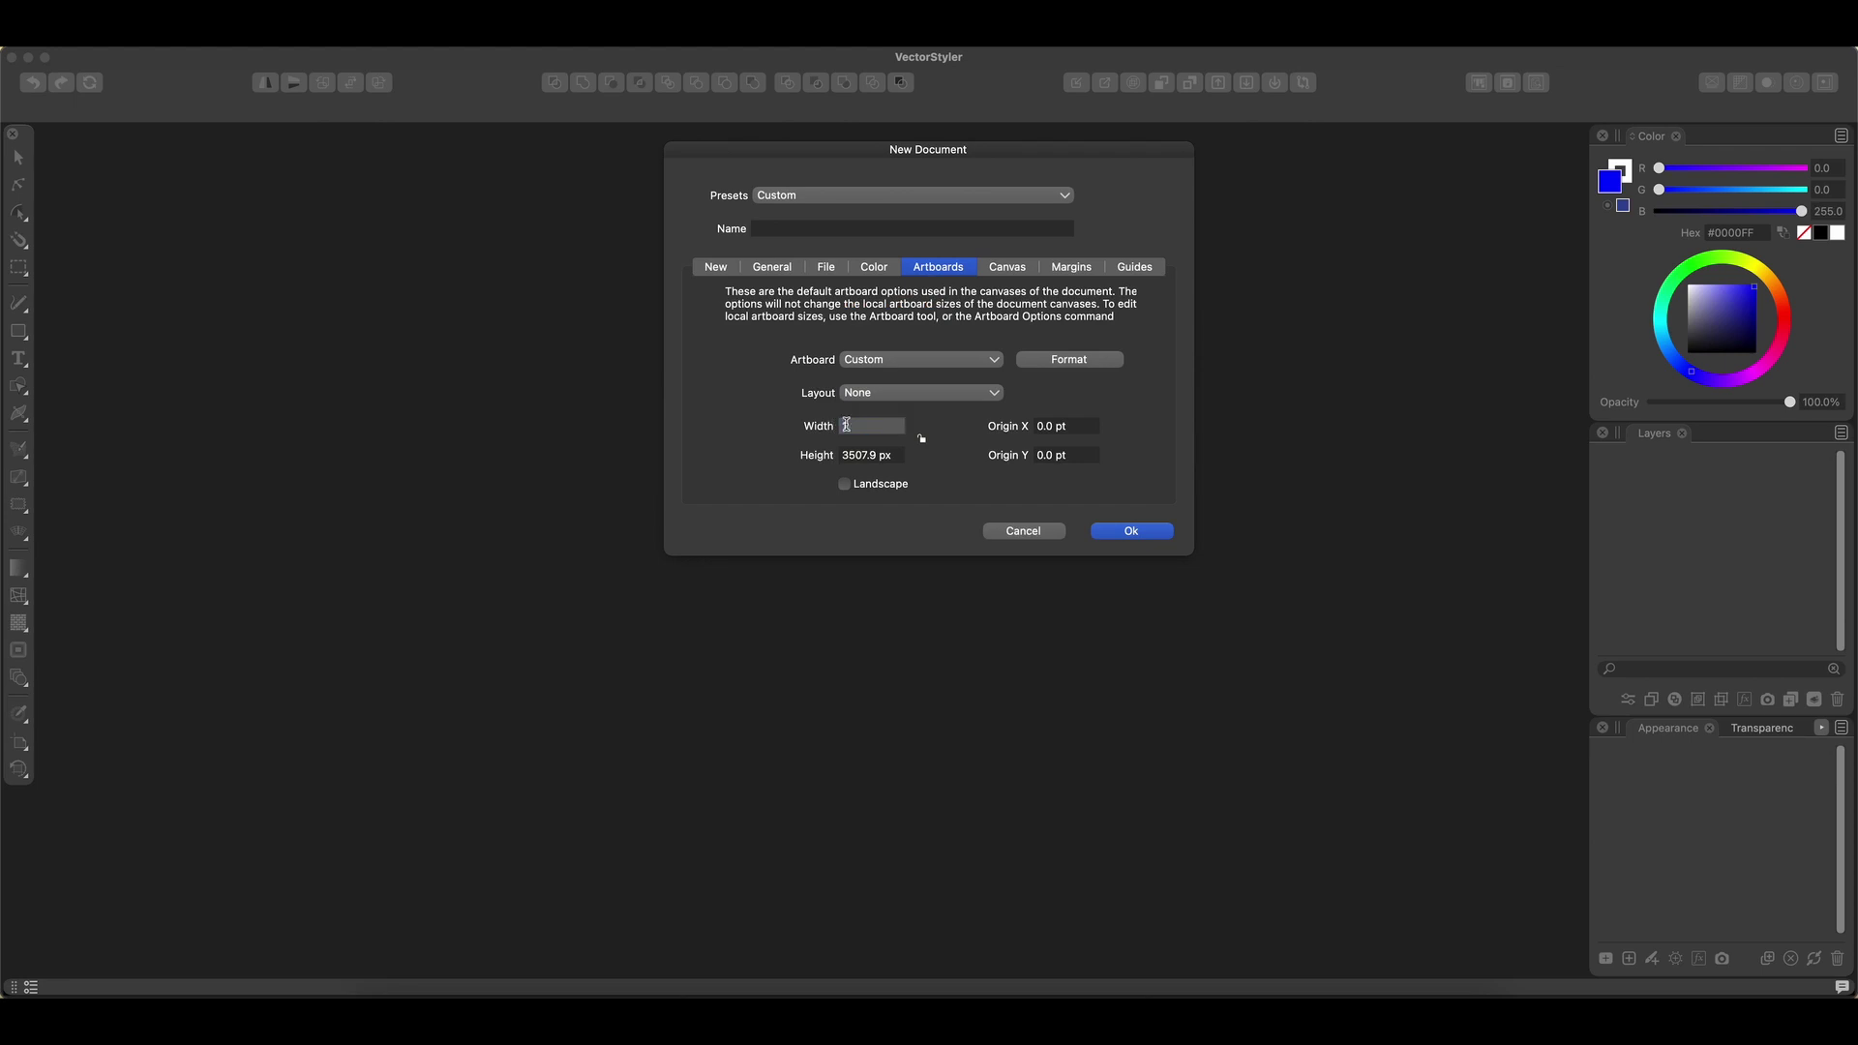
Review the canvas, margin and guide settings and create the document with their defaults.
{"action": "left_click", "coordinate": [1008, 268]}
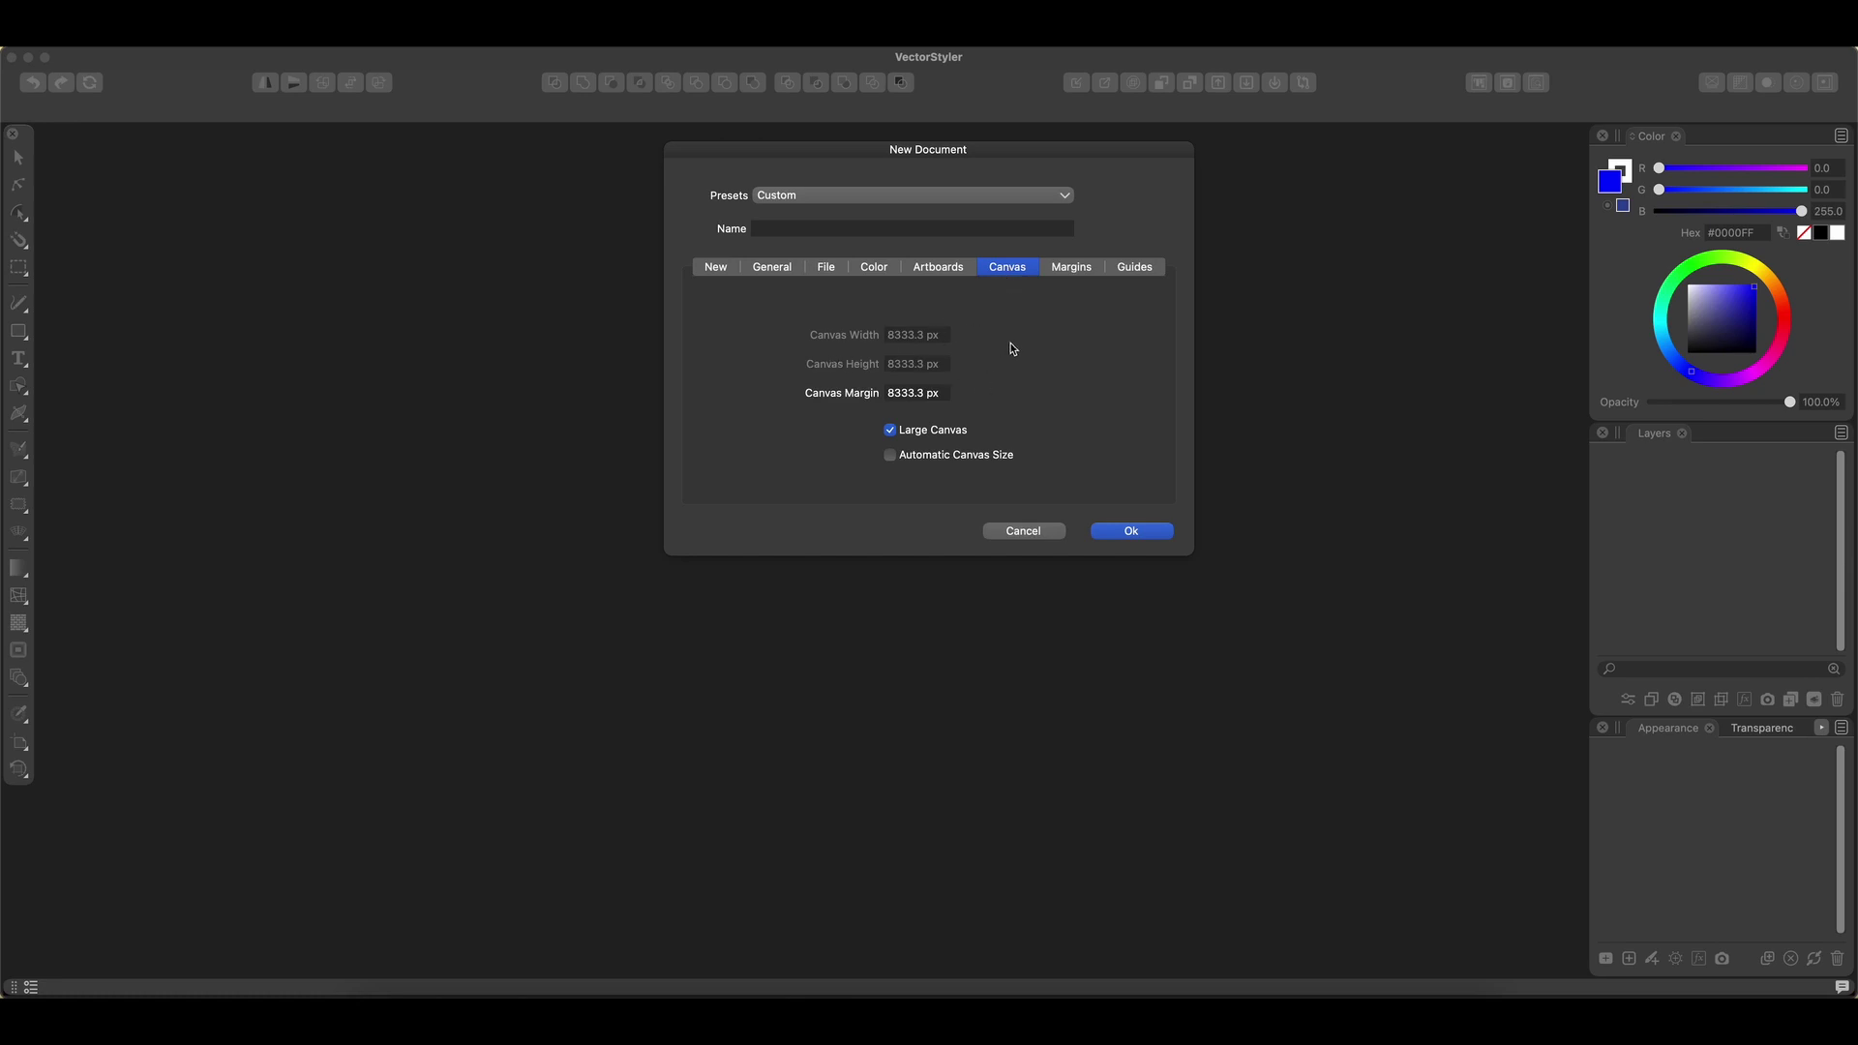
{"action": "left_click", "coordinate": [1064, 271]}
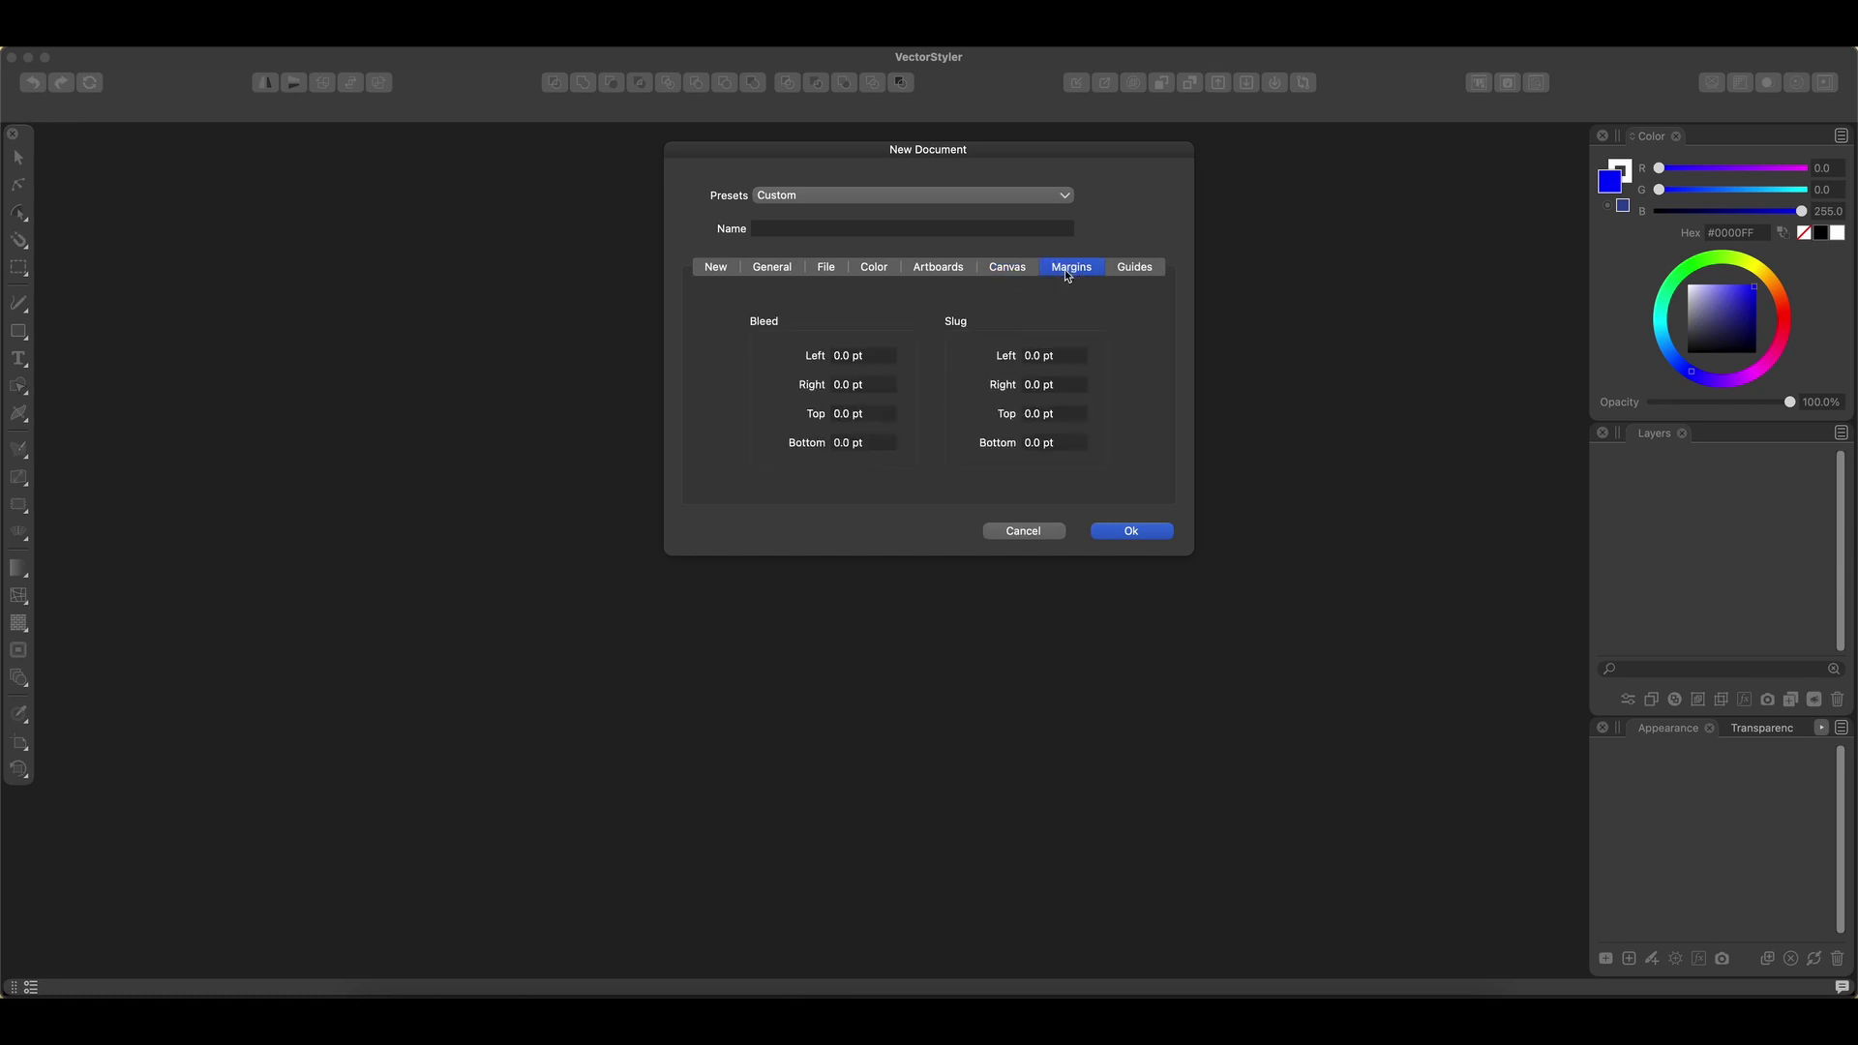
{"action": "left_click", "coordinate": [1116, 271]}
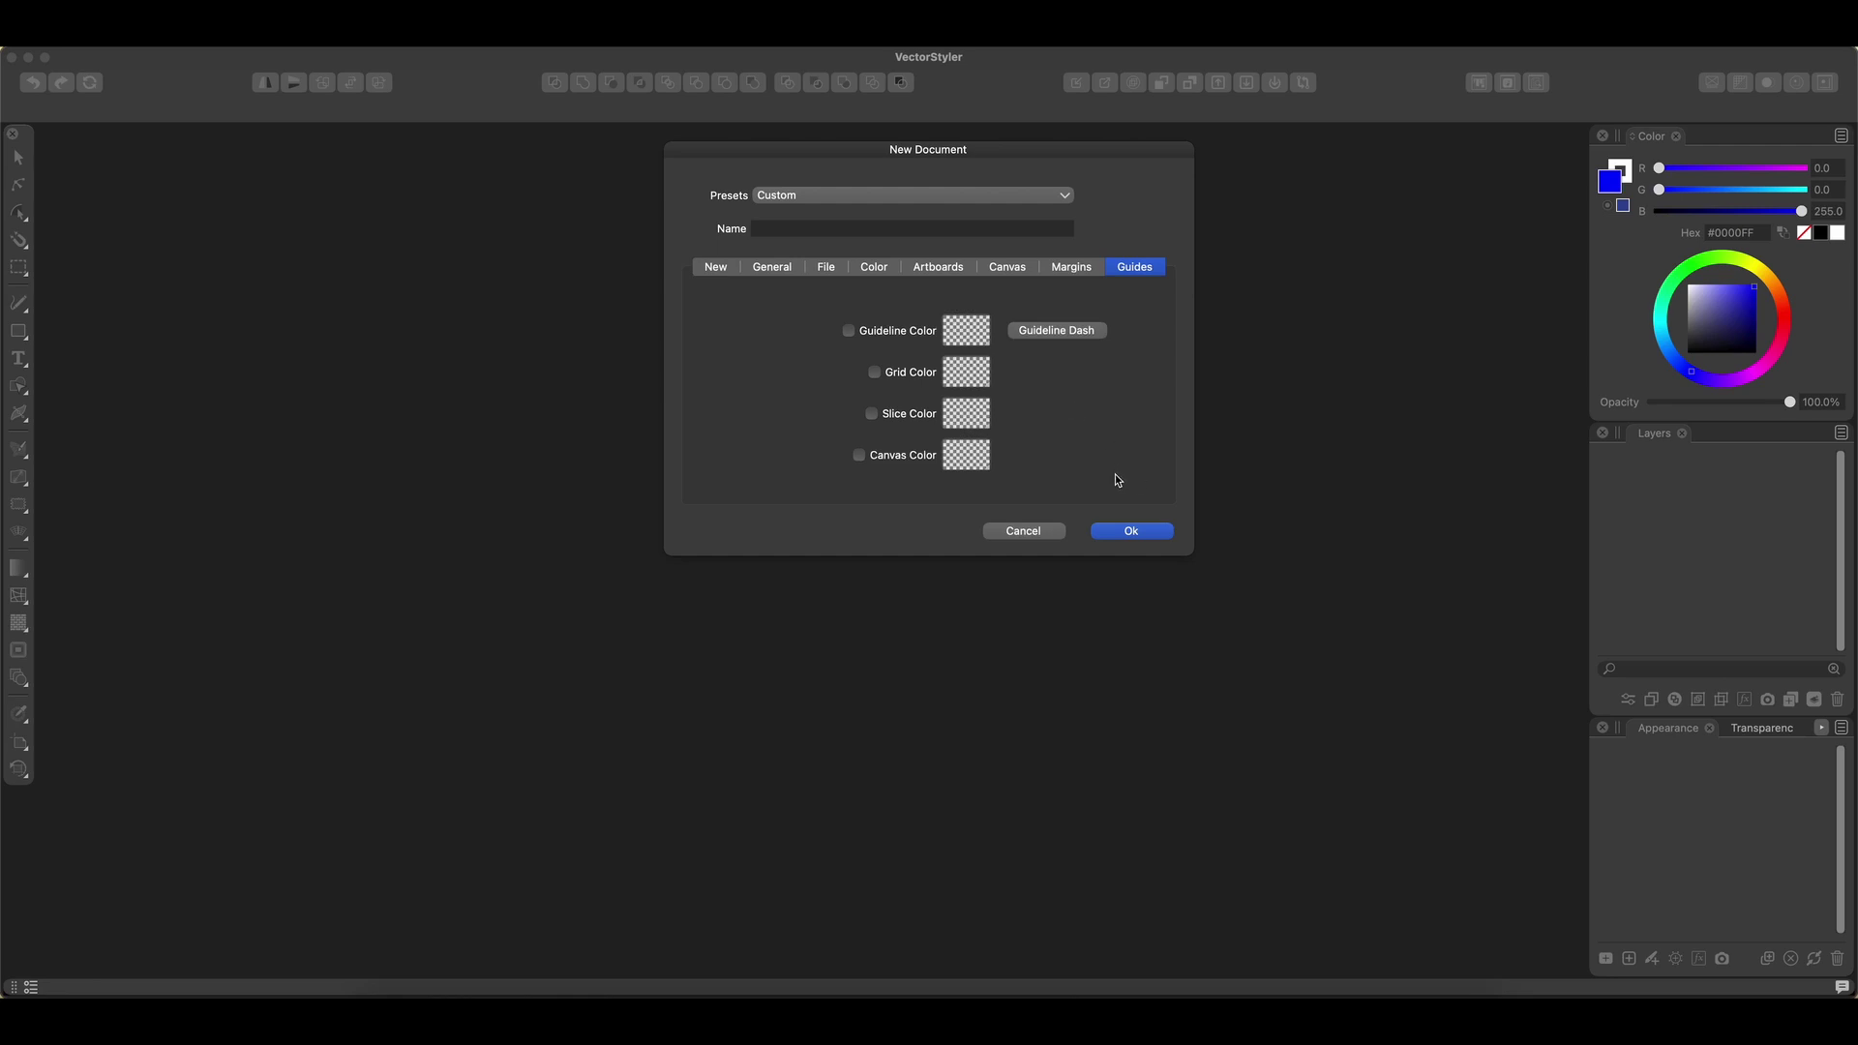
{"action": "left_click", "coordinate": [1132, 532]}
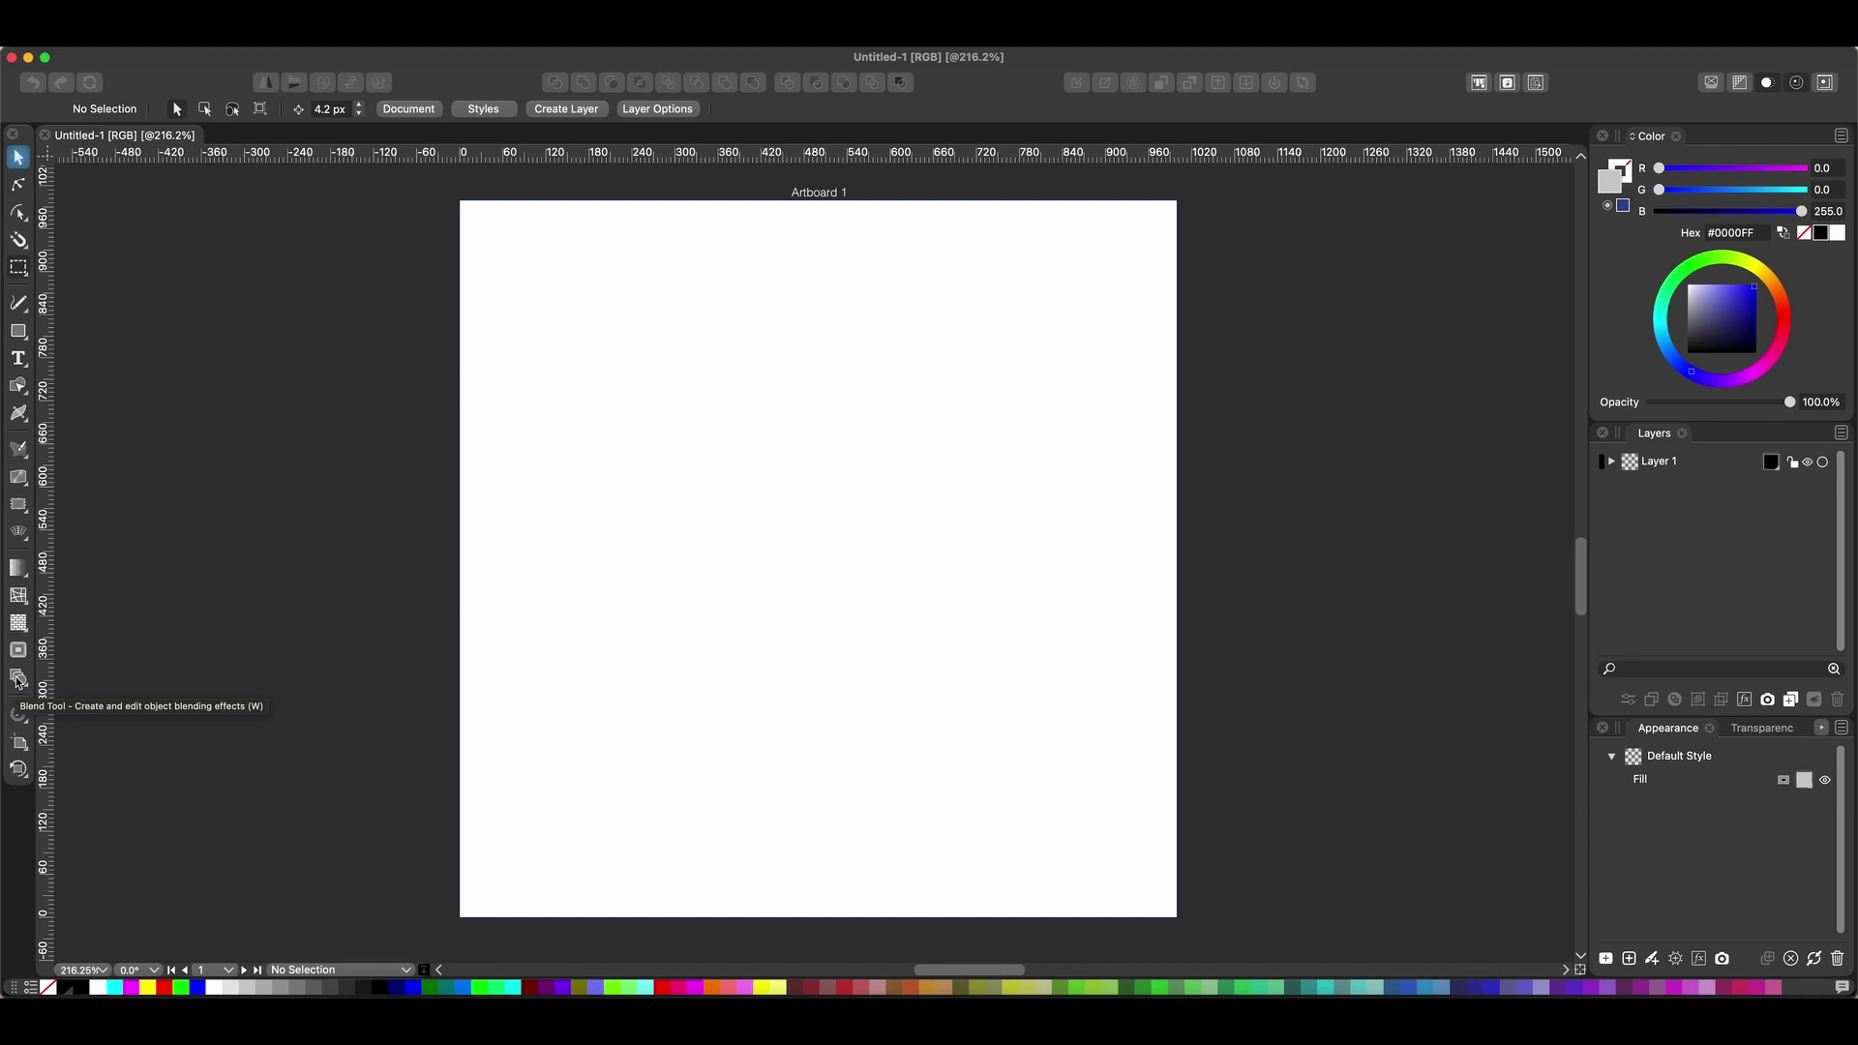
{"action": "left_click", "coordinate": [19, 597]}
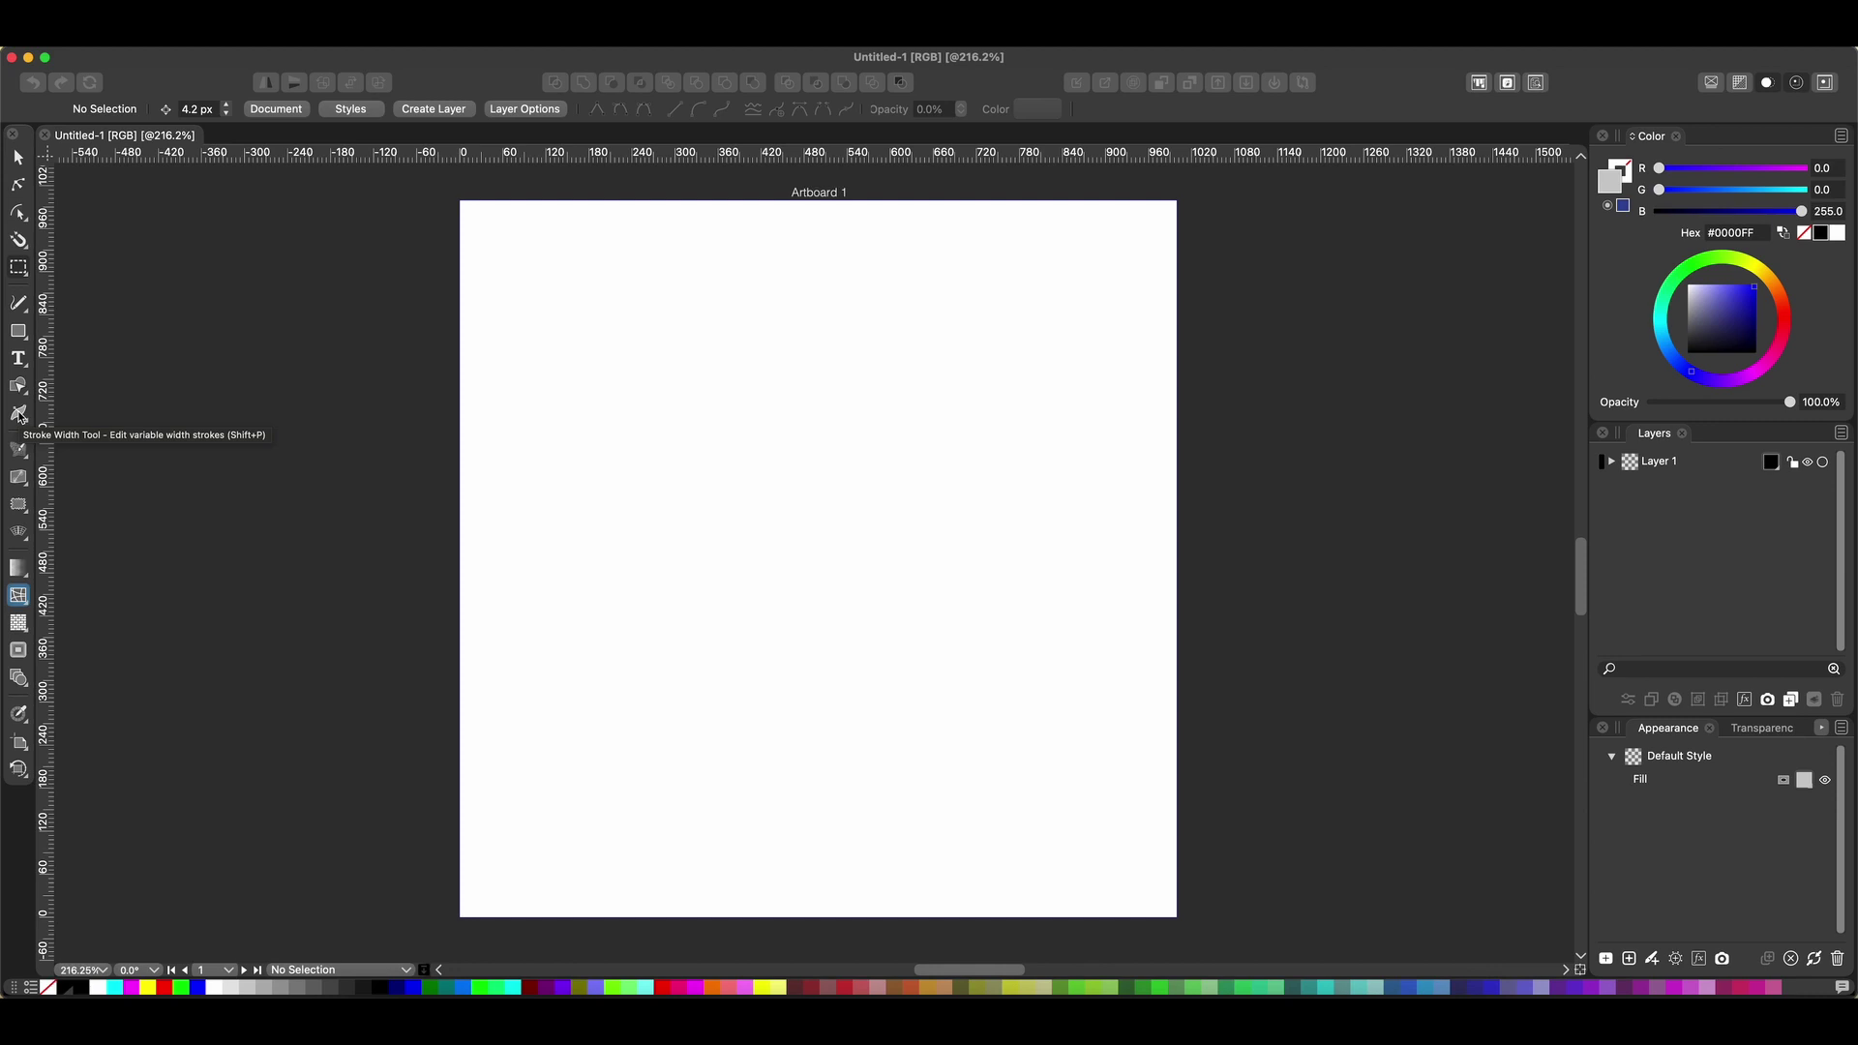
{"action": "left_click", "coordinate": [19, 592]}
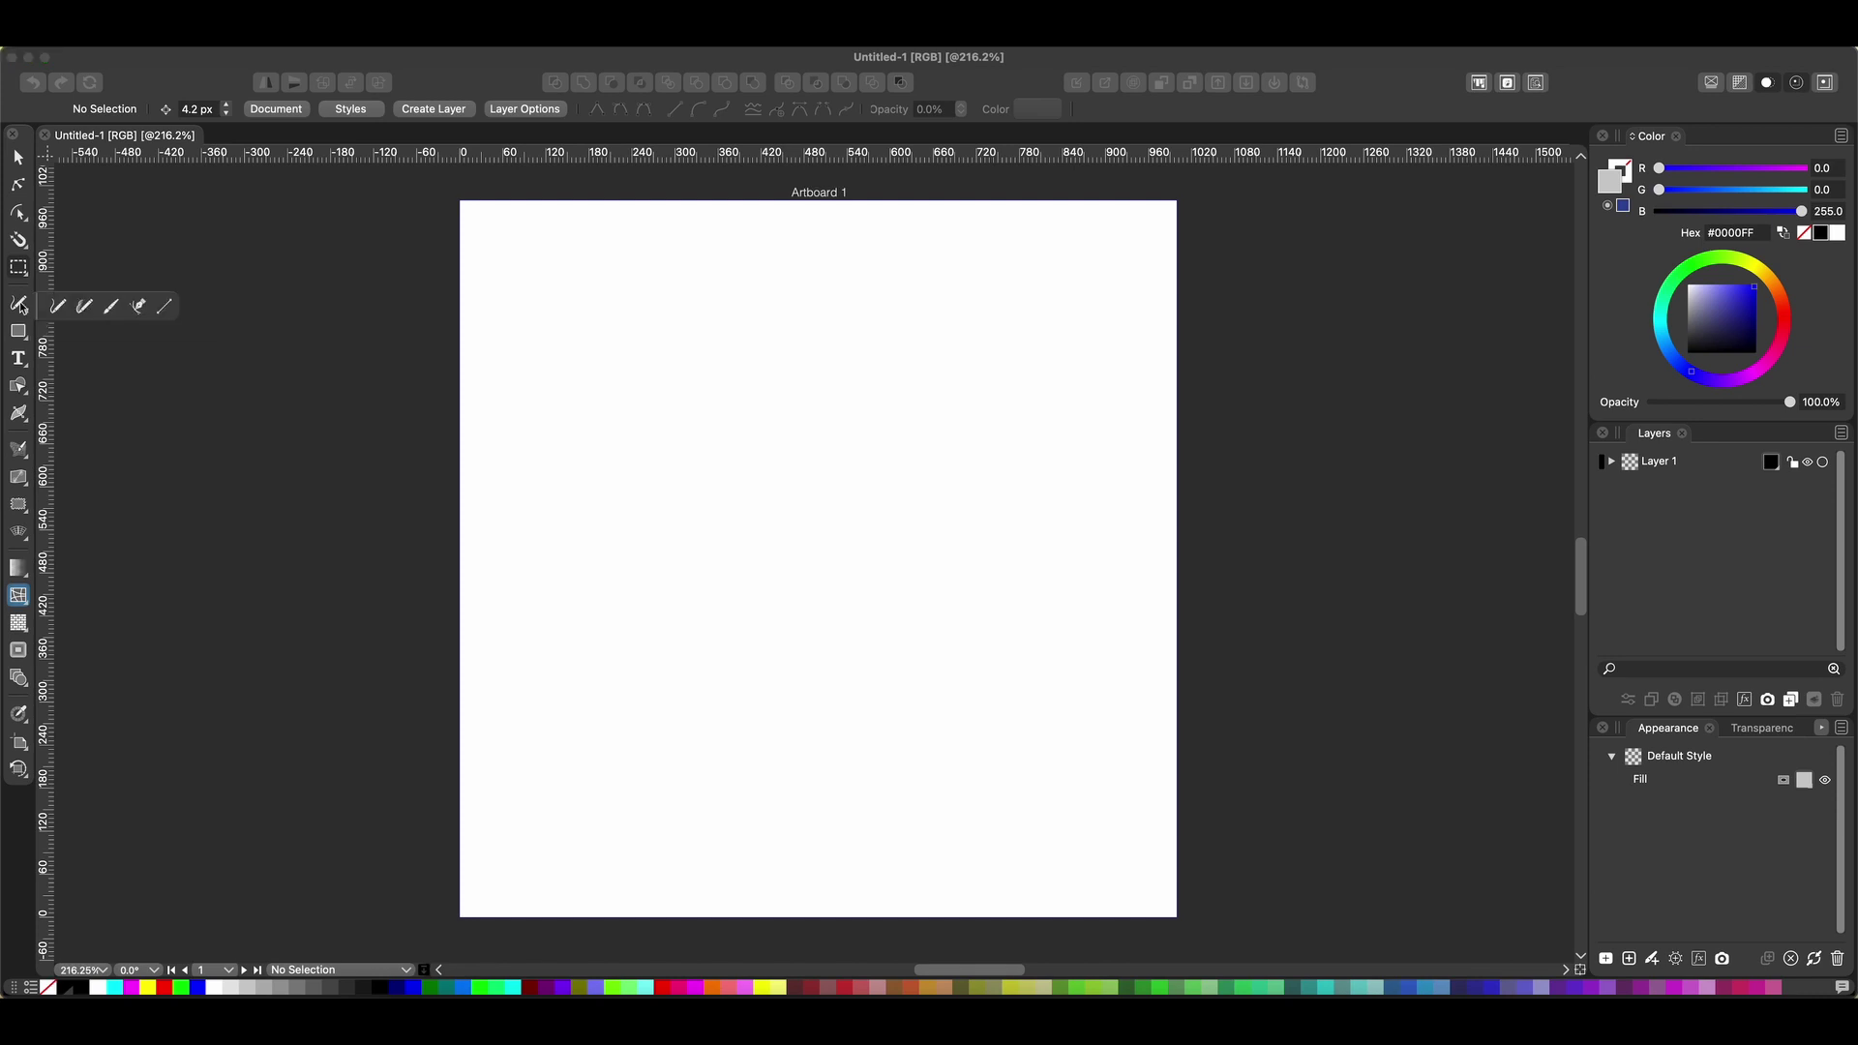
Draw an open wavy path with five nodes and smooth curves across the upper part of the artboard using the Path Drawing tool.
{"action": "left_click", "coordinate": [19, 306]}
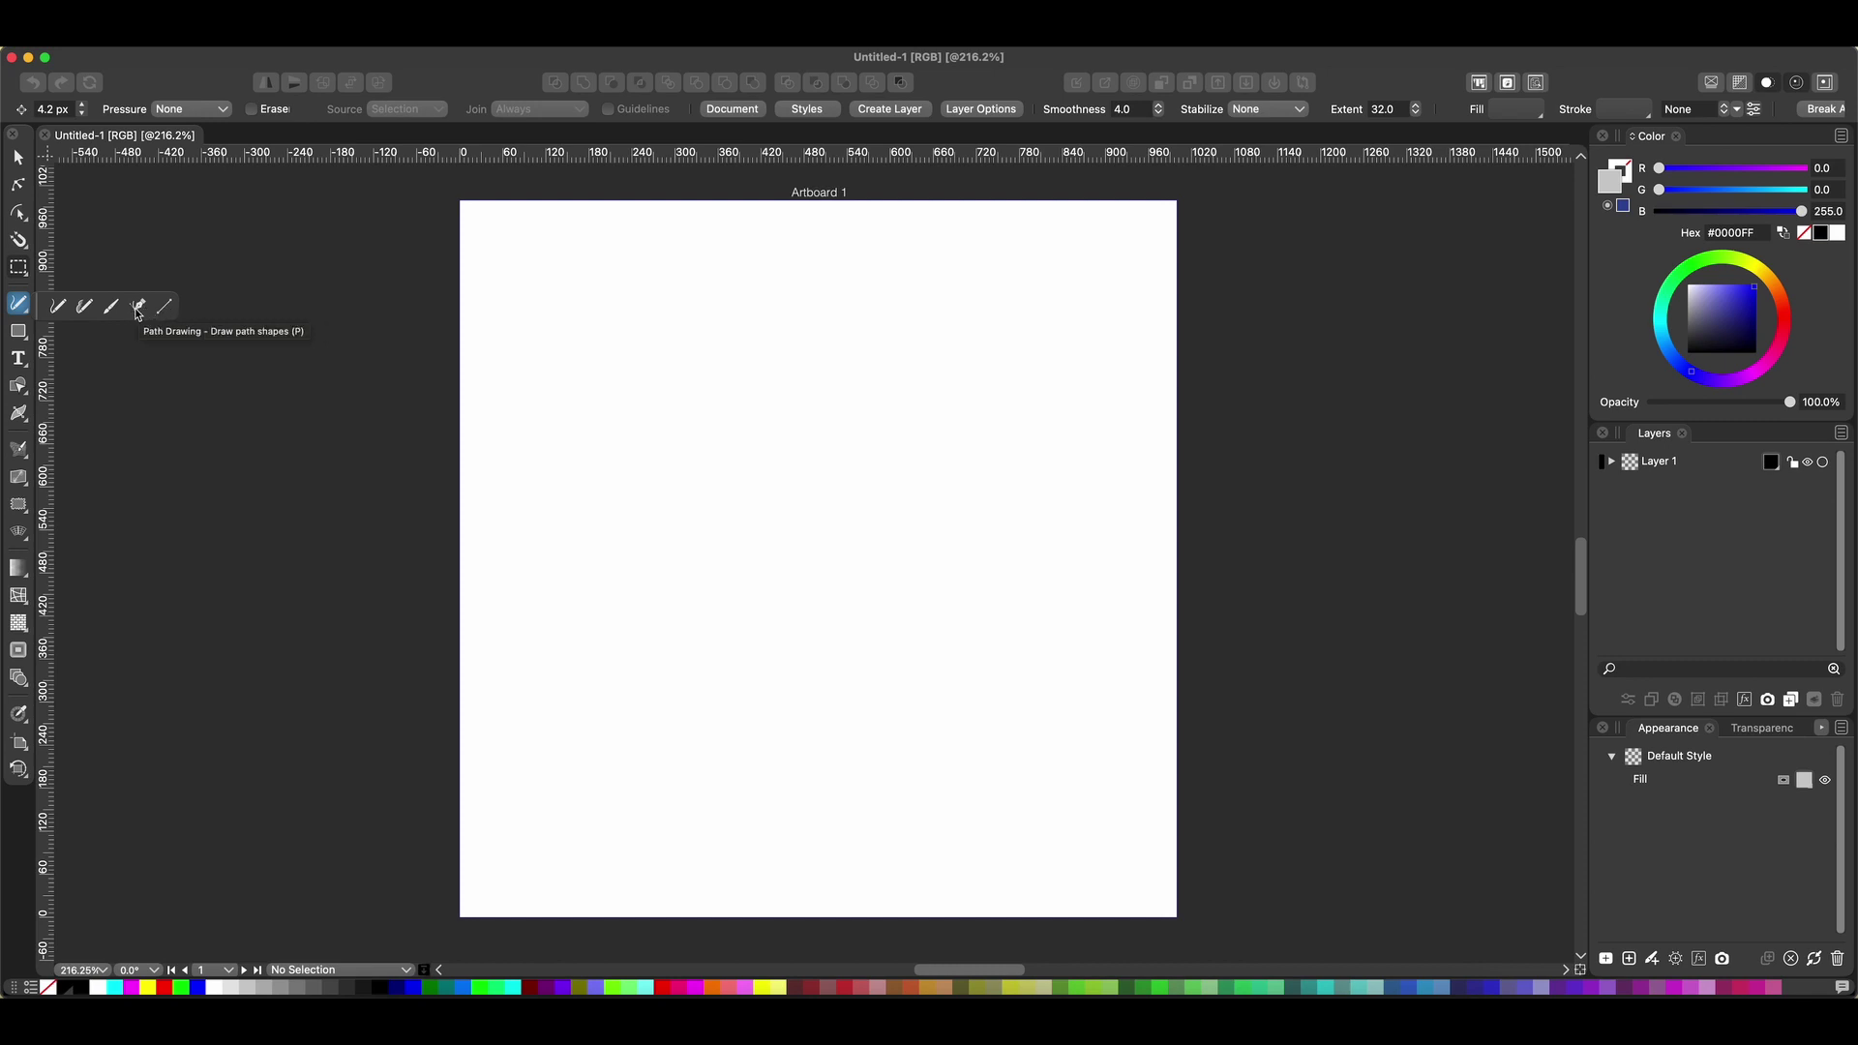
{"action": "left_click", "coordinate": [131, 310]}
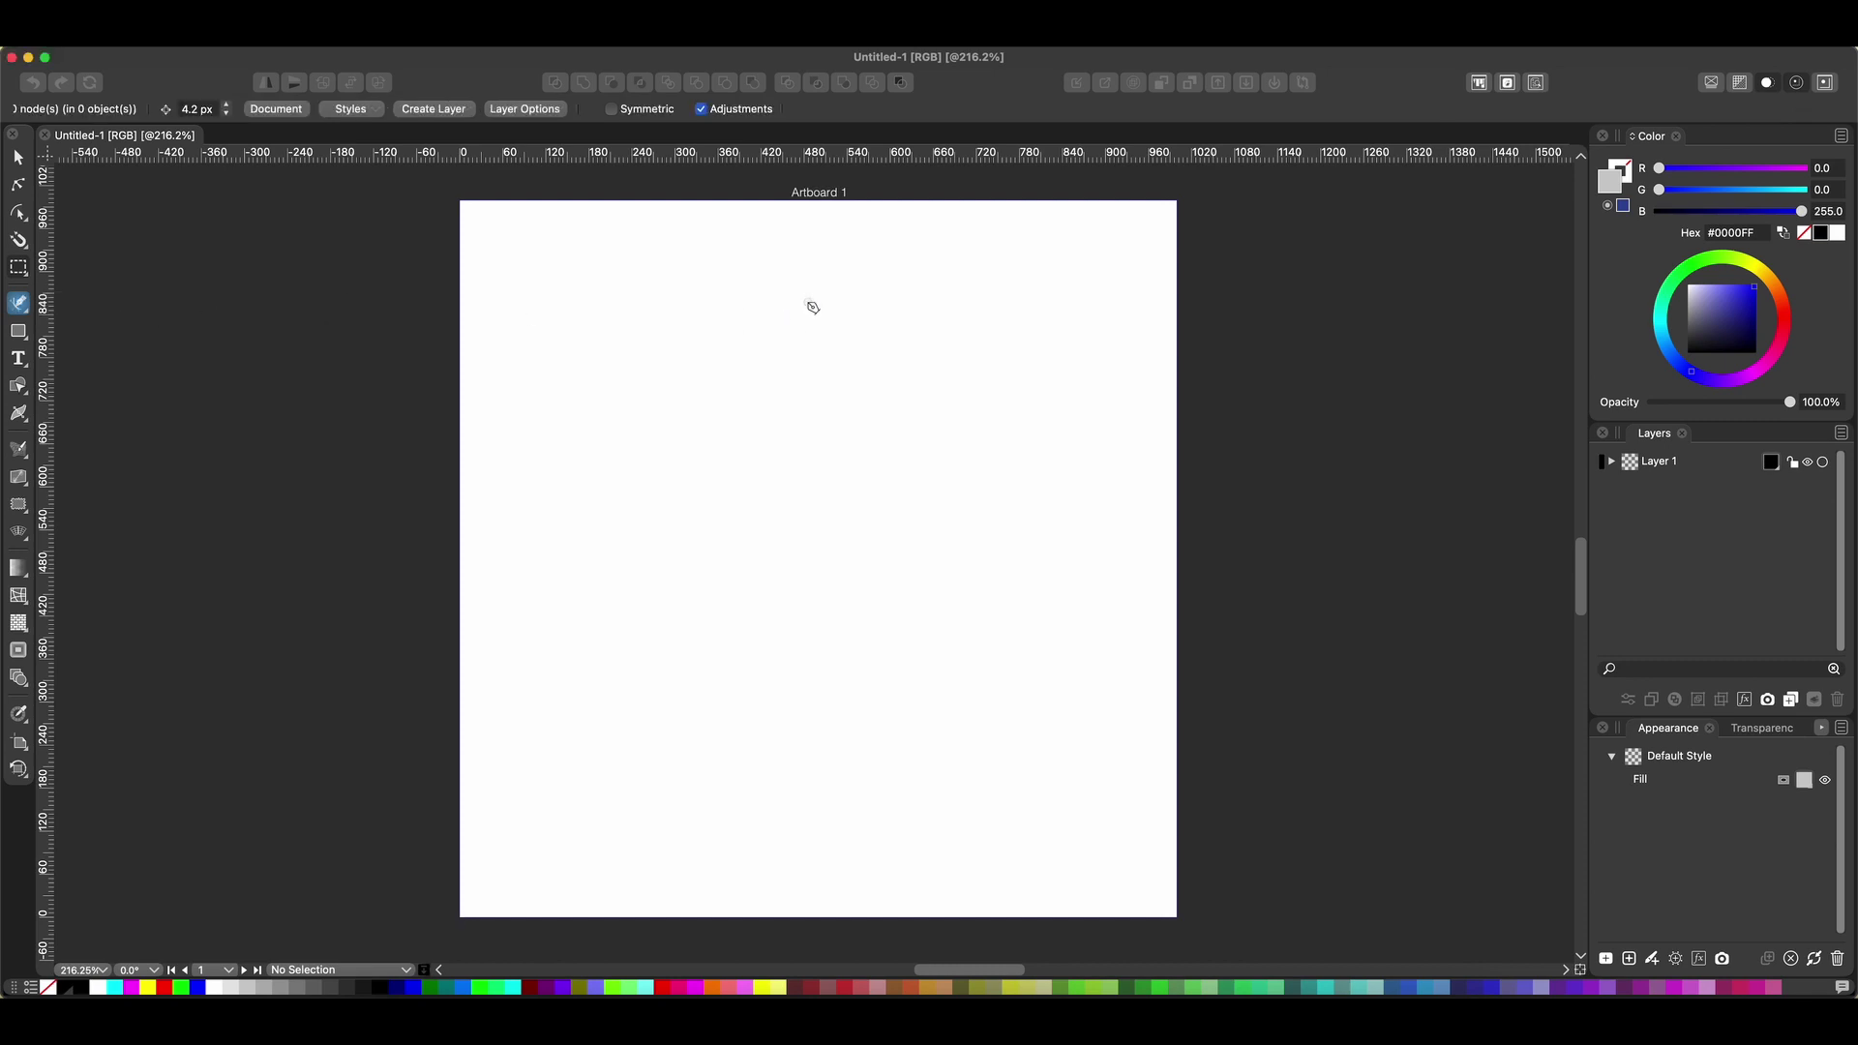
{"action": "left_click", "coordinate": [646, 332]}
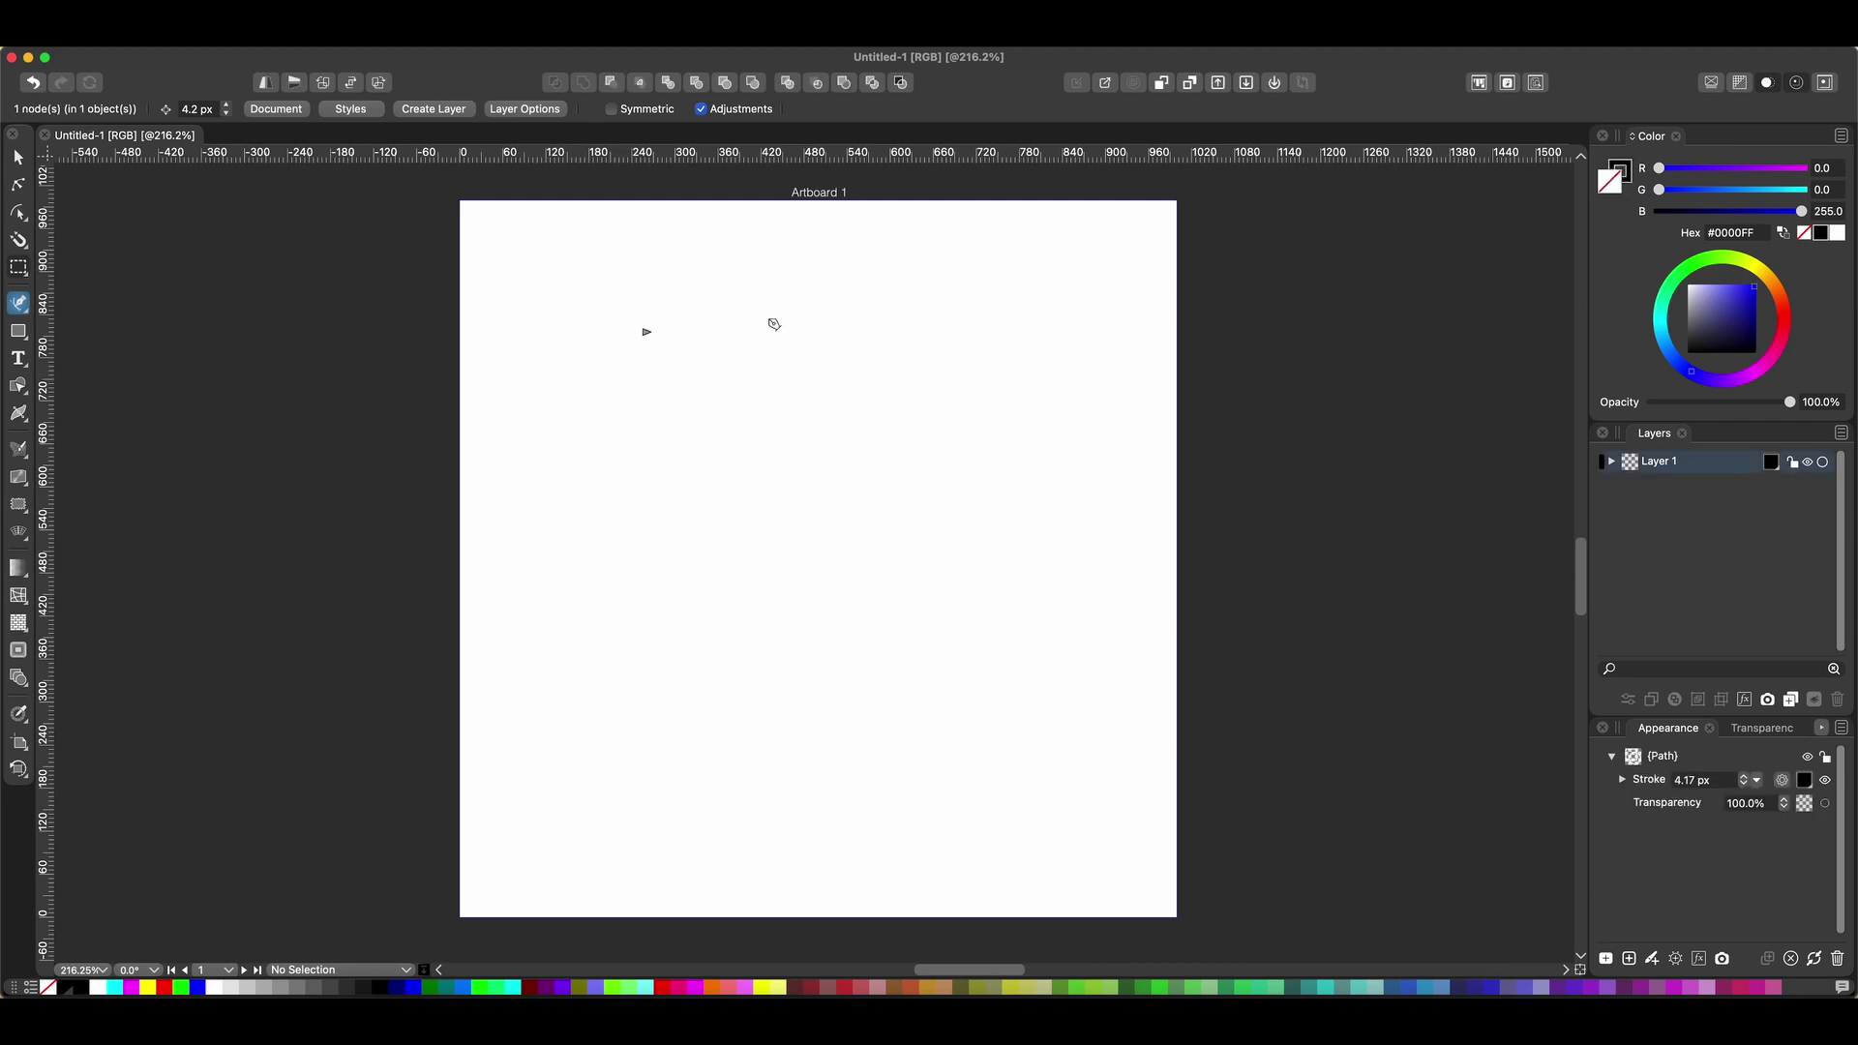
{"action": "left_click_drag", "start_coordinate": [746, 279], "coordinate": [814, 282]}
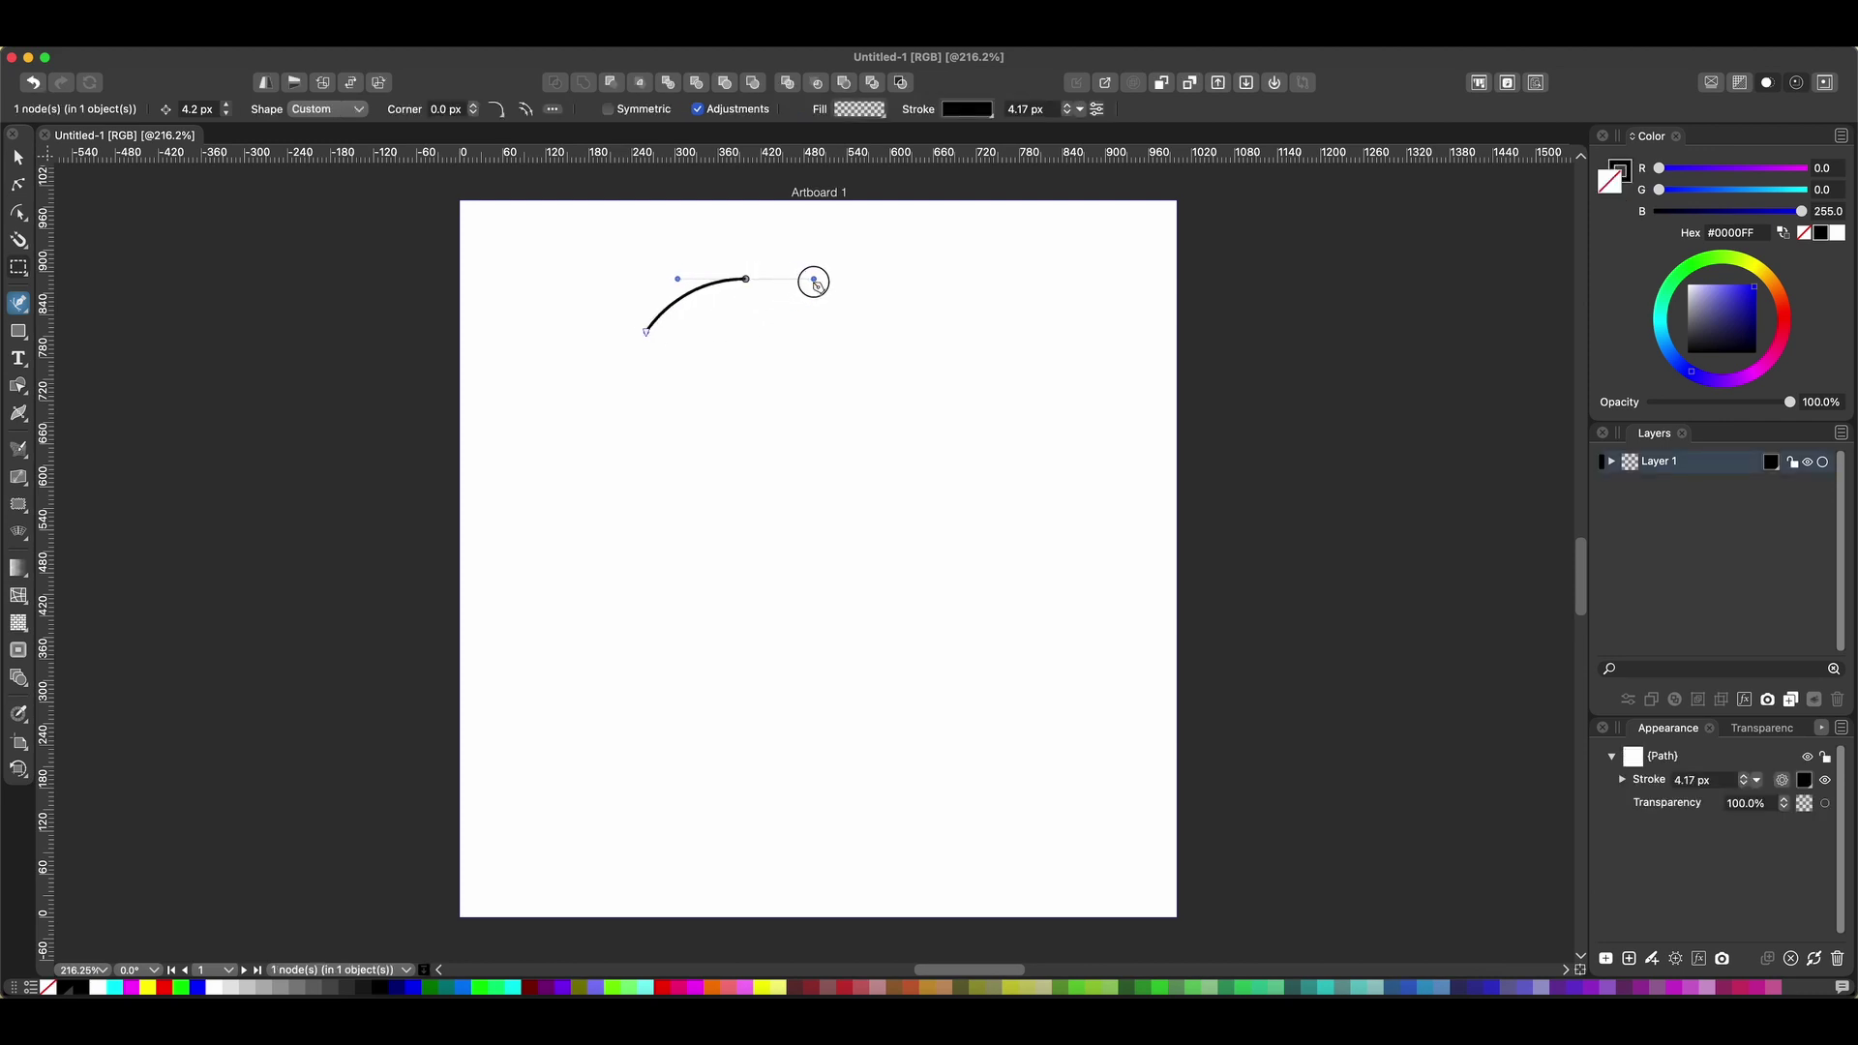
{"action": "left_click_drag", "start_coordinate": [844, 354], "coordinate": [910, 354]}
{"action": "left_click_drag", "start_coordinate": [975, 289], "coordinate": [1026, 288]}
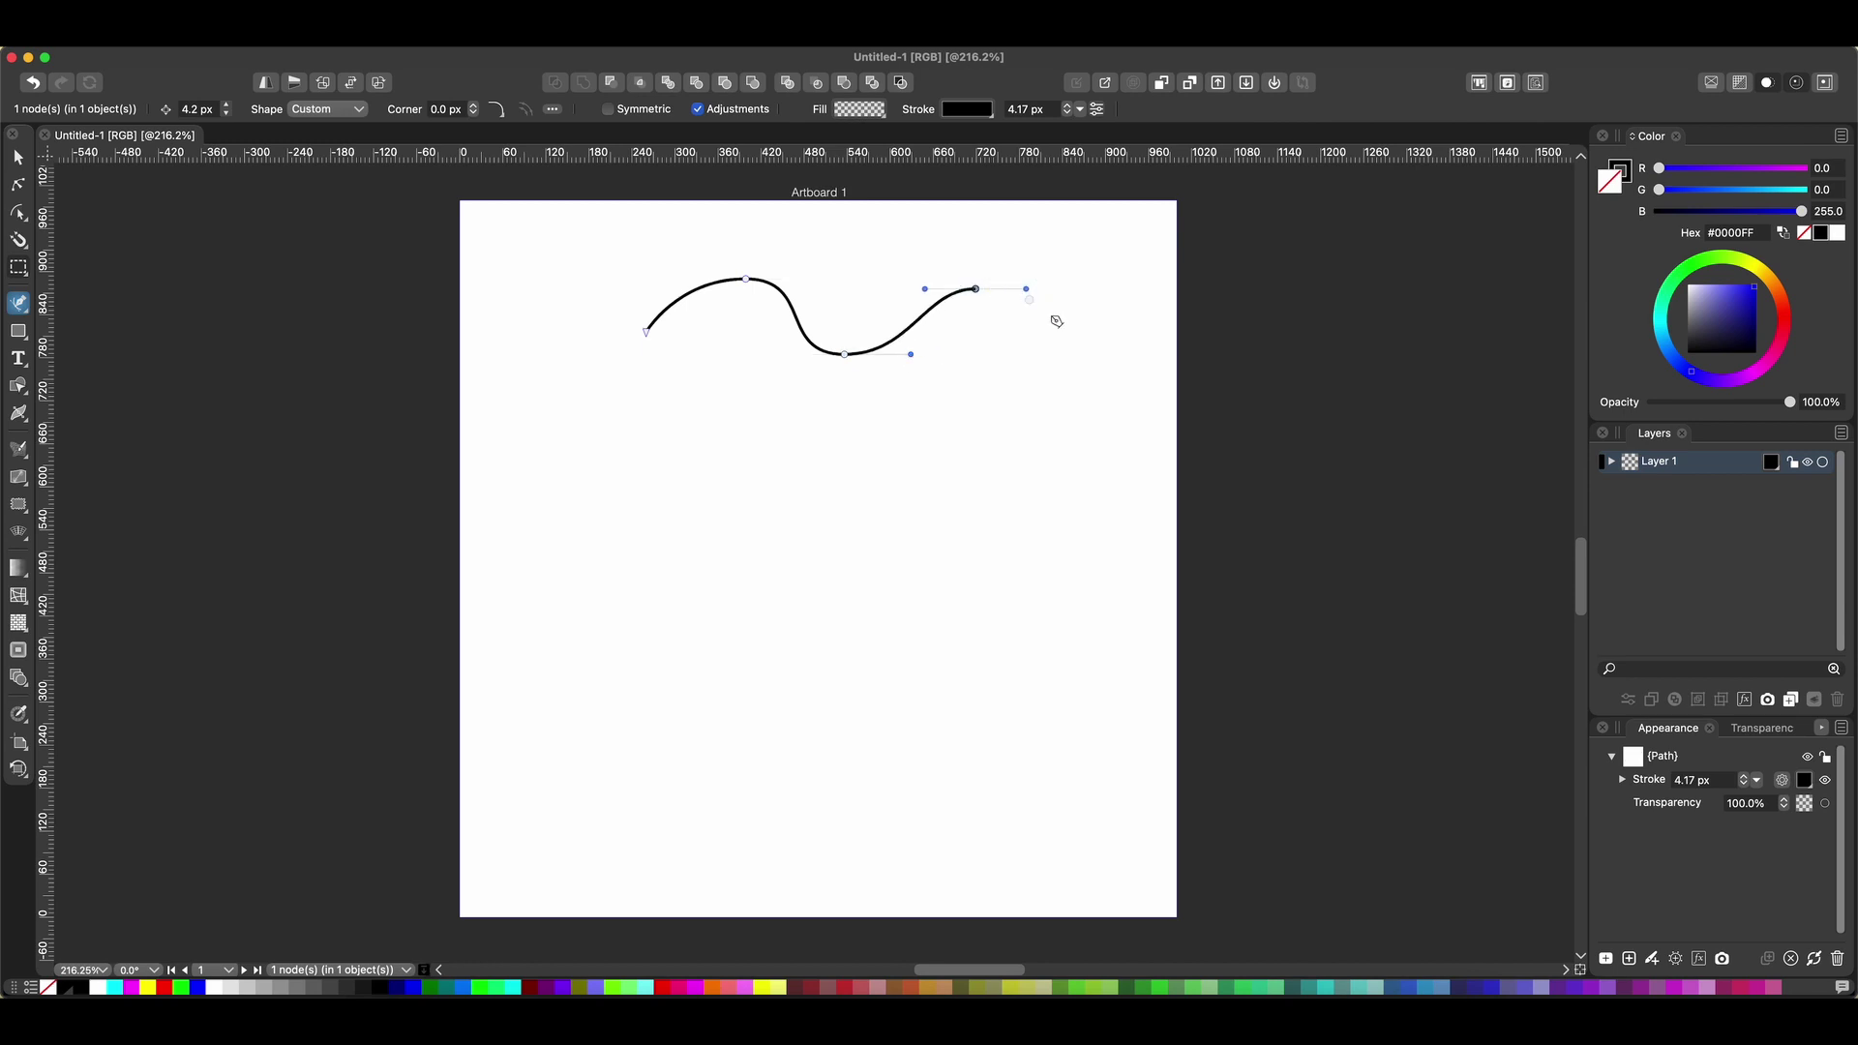
{"action": "left_click_drag", "start_coordinate": [1073, 362], "coordinate": [1139, 363]}
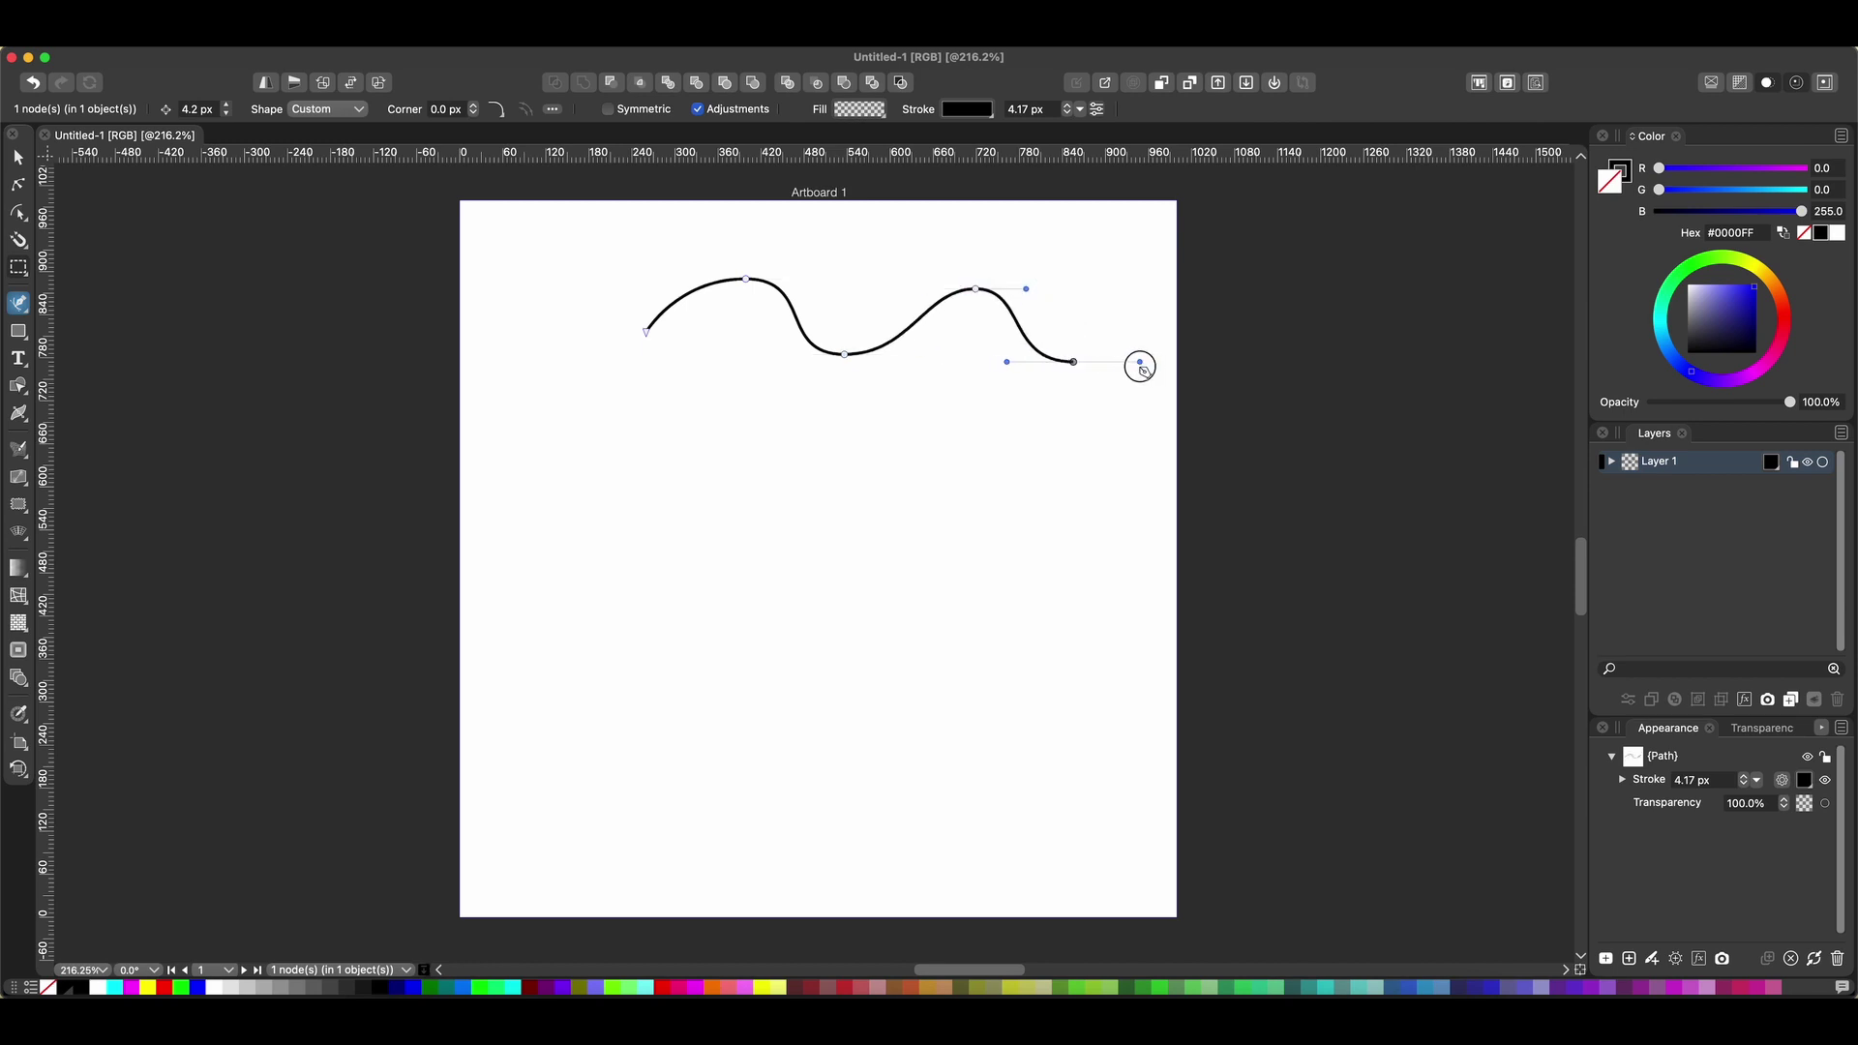
Move the wavy path up and to the left, and reshape its middle trough by adjusting the node and its handle.
{"action": "key", "text": "v"}
{"action": "left_click_drag", "start_coordinate": [791, 308], "coordinate": [758, 266]}
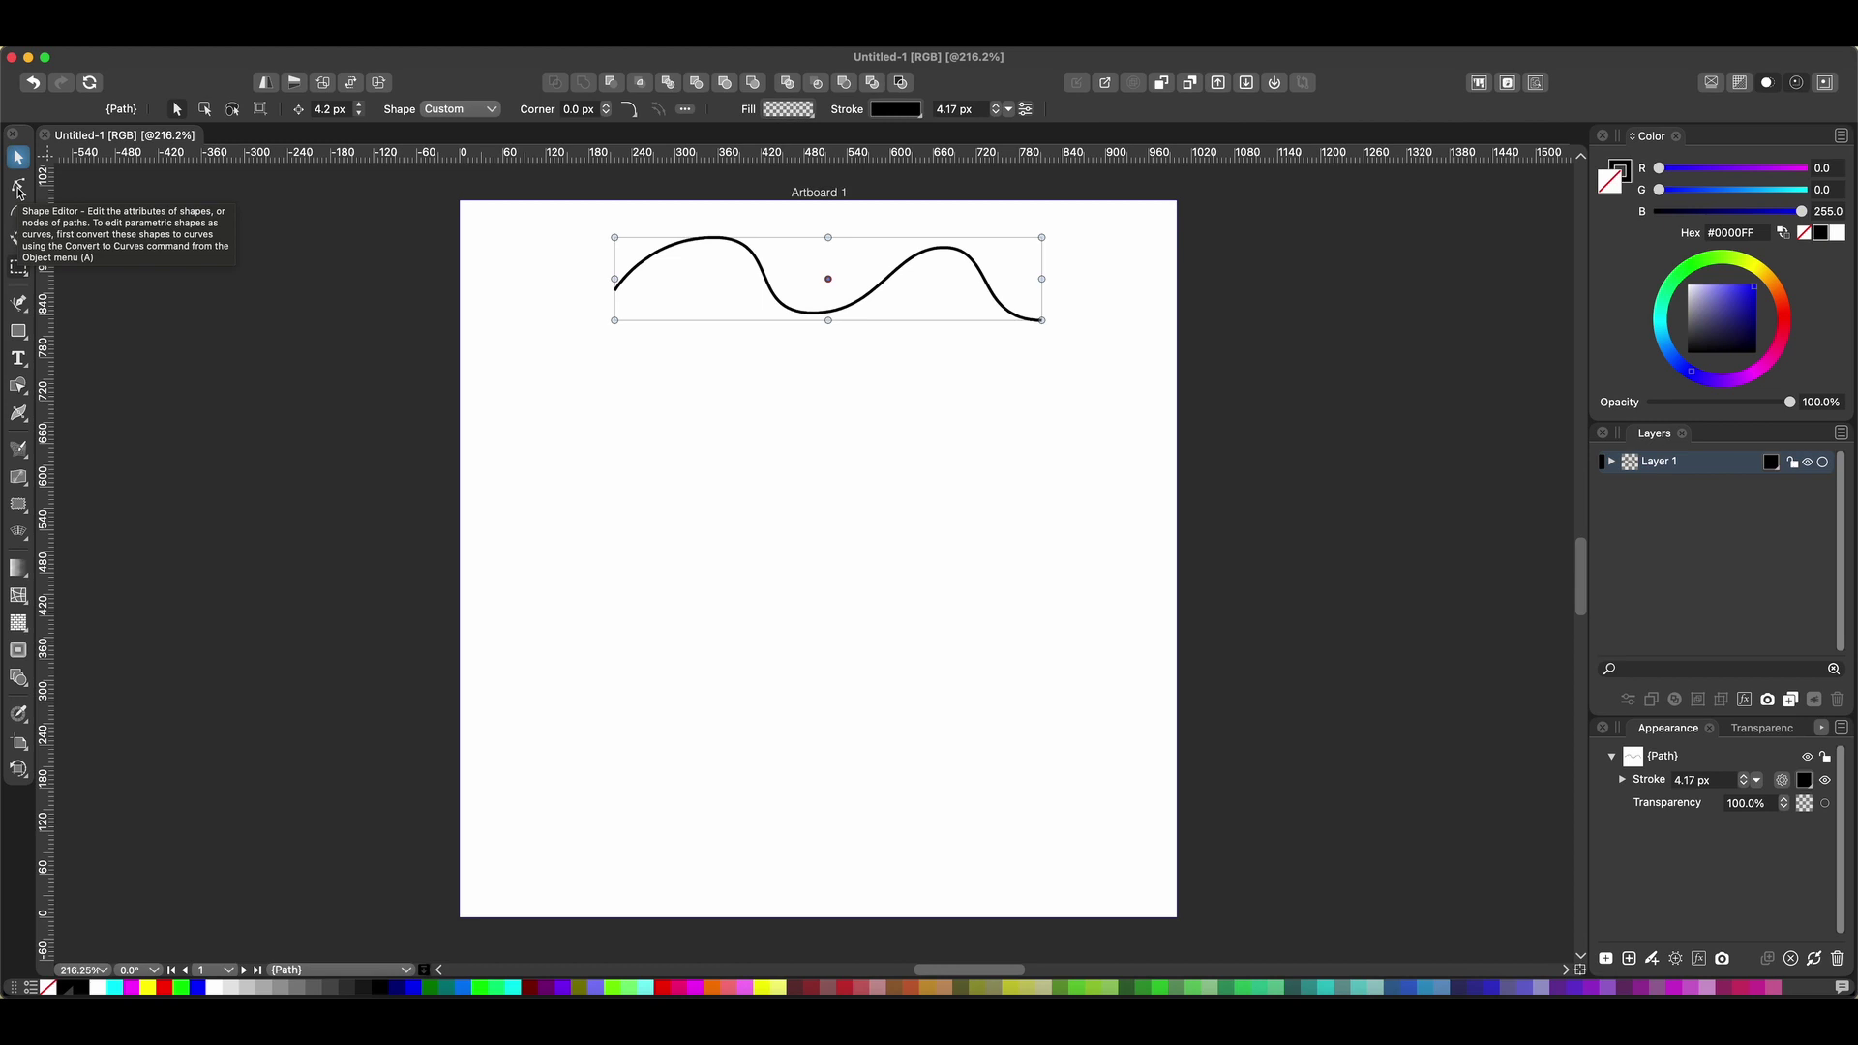
{"action": "left_click", "coordinate": [18, 187]}
{"action": "left_click", "coordinate": [818, 312]}
{"action": "left_click_drag", "start_coordinate": [817, 312], "coordinate": [901, 307]}
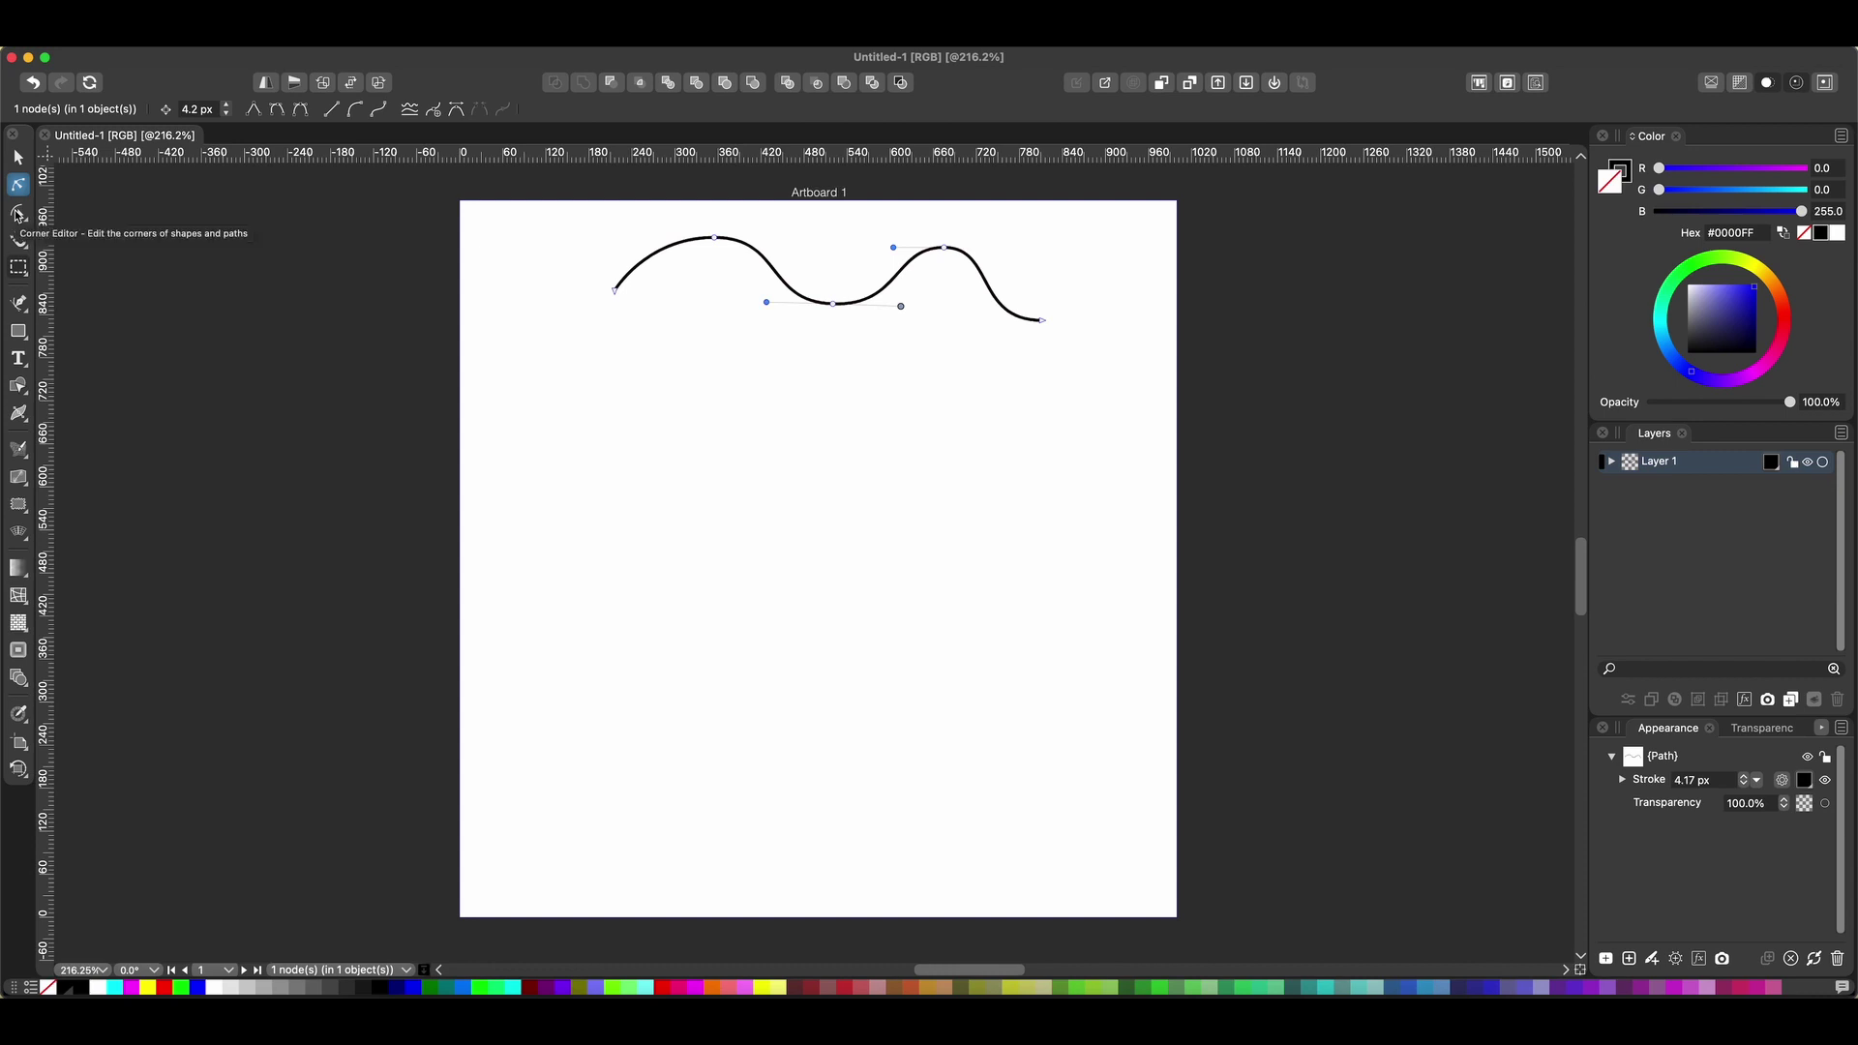
Draw a square about 420 px wide below the wavy path with the Rectangle tool.
{"action": "left_click", "coordinate": [18, 214]}
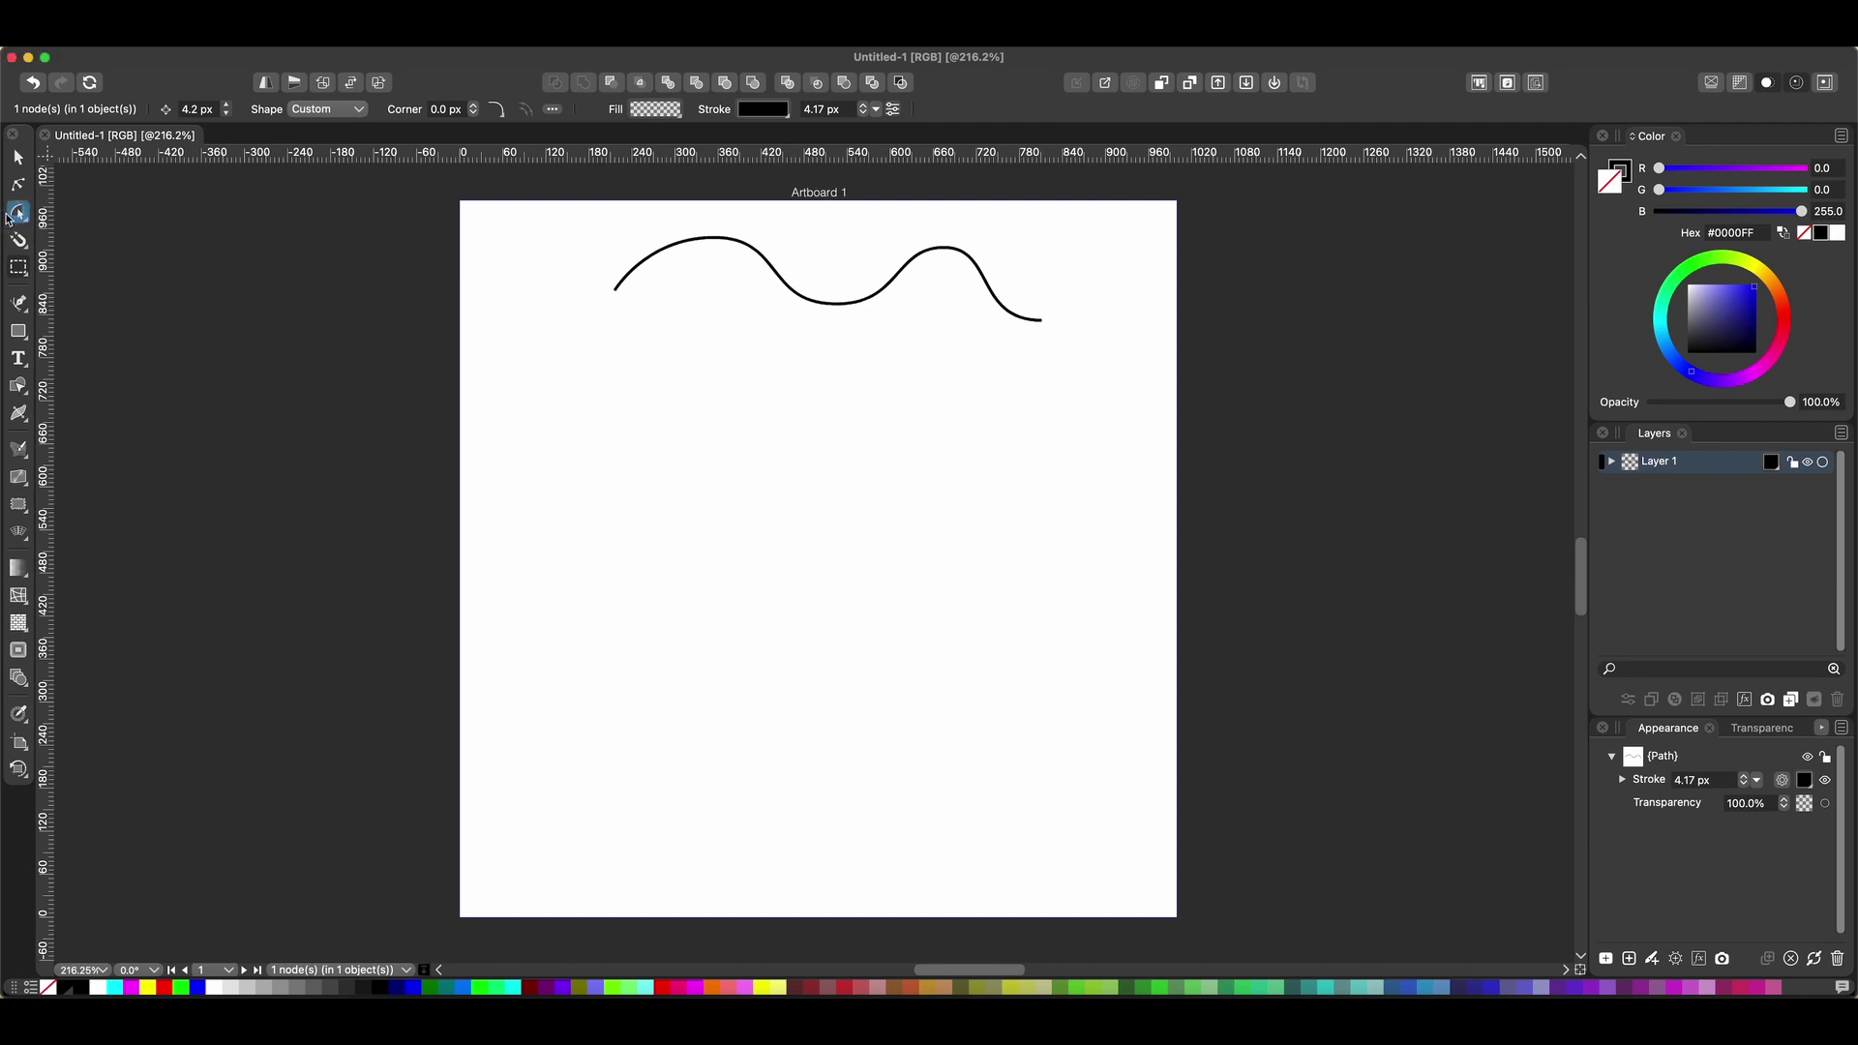
{"action": "left_click", "coordinate": [19, 334]}
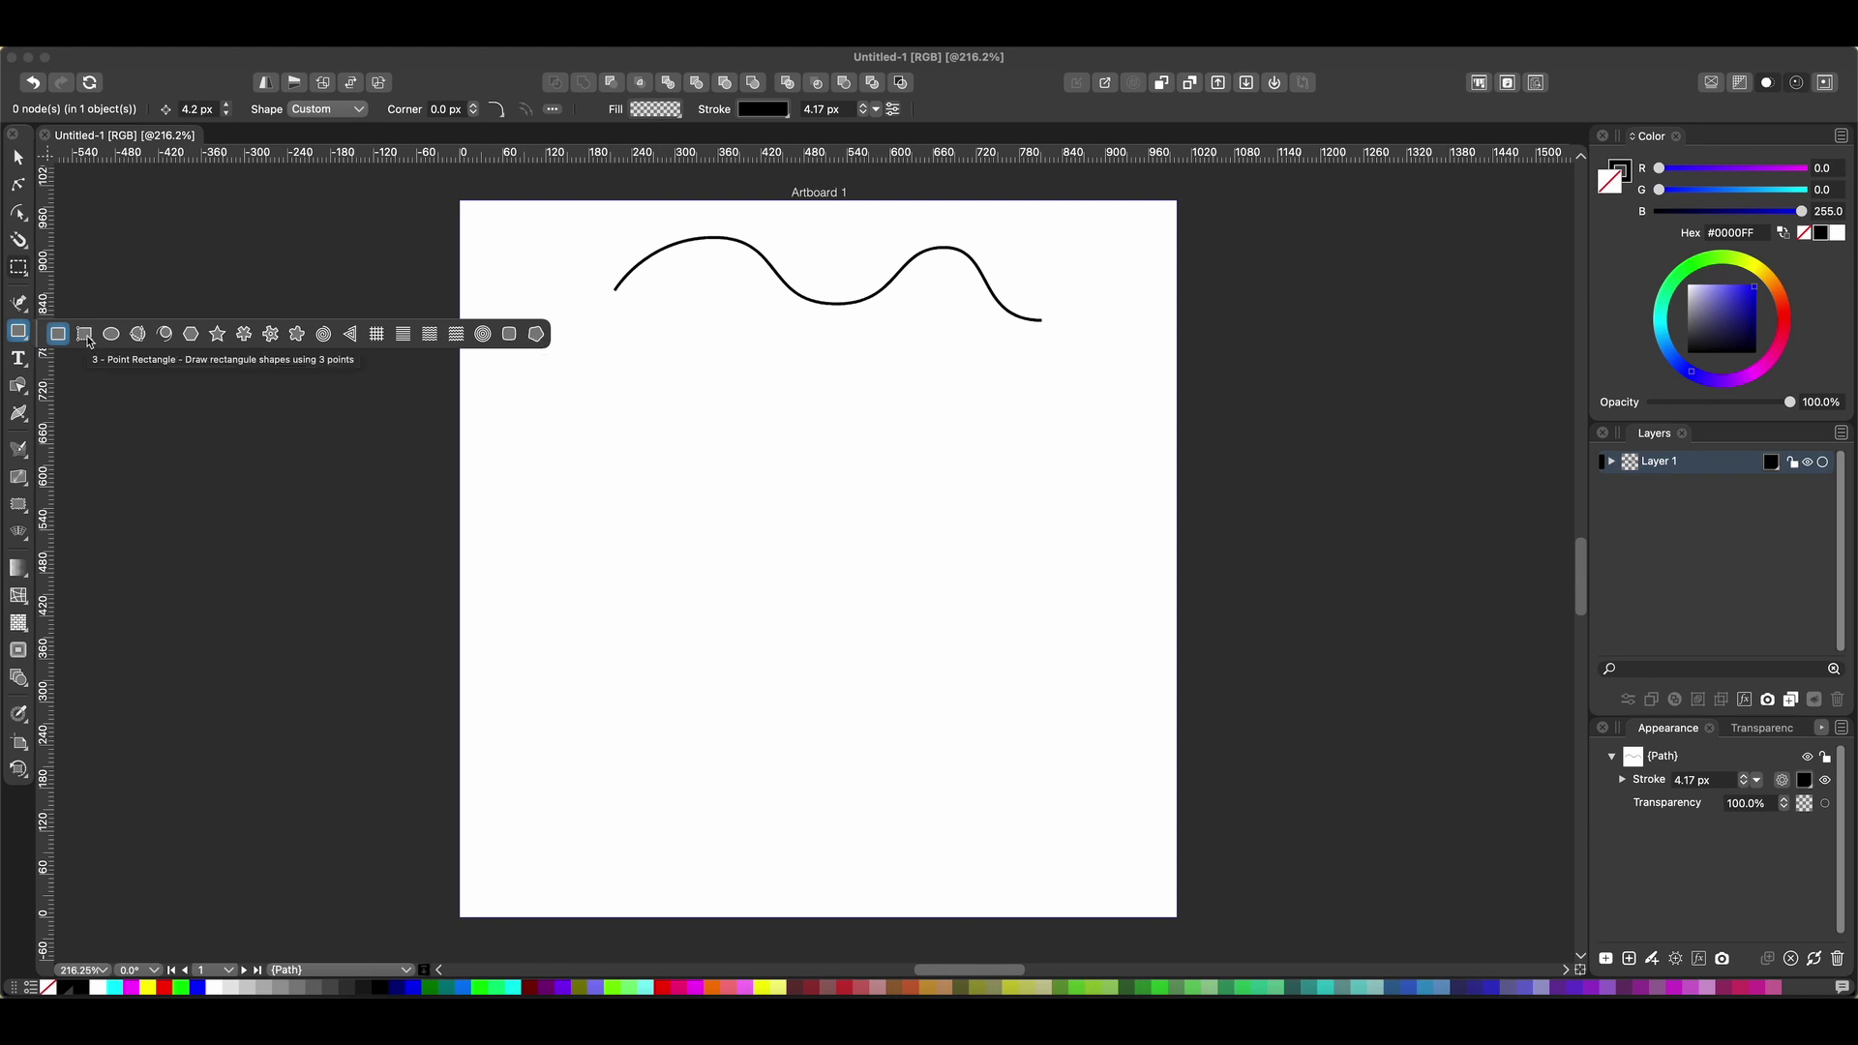
{"action": "left_click_drag", "start_coordinate": [651, 346], "coordinate": [953, 475]}
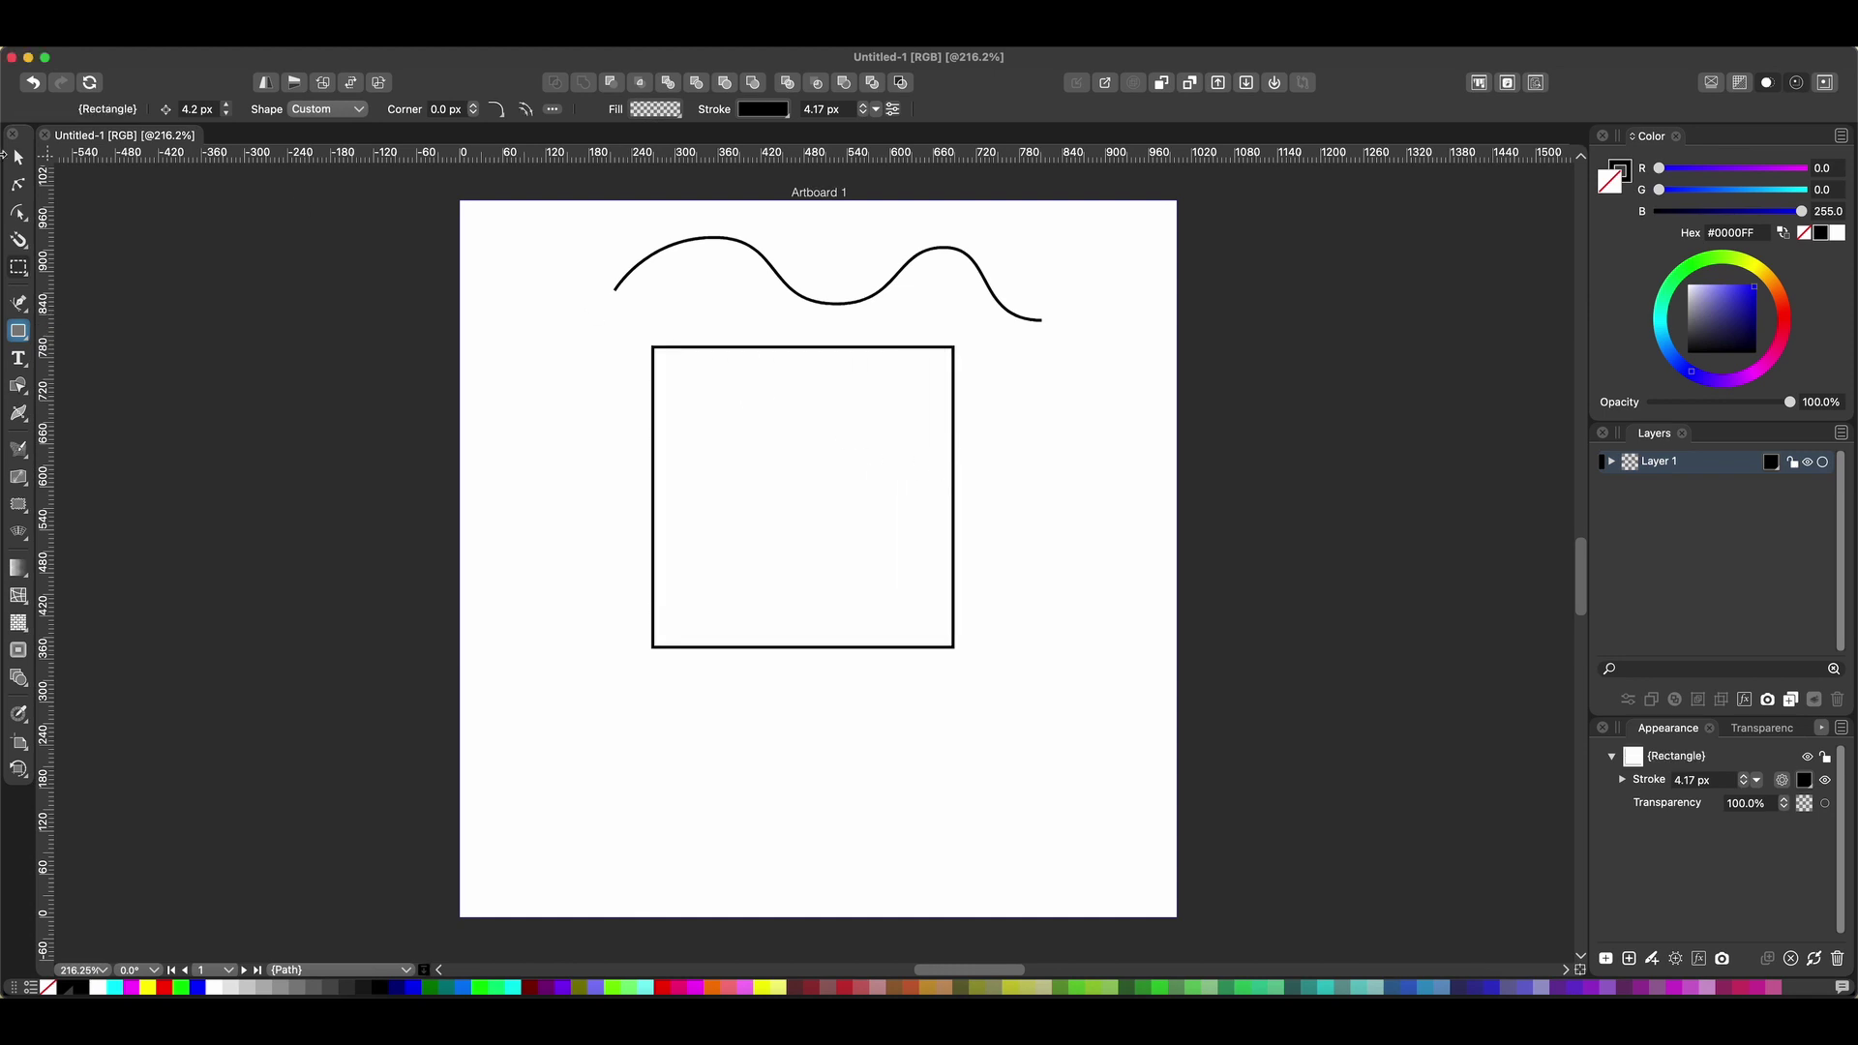
Round the square's upper-left corner by about 125 px with the Corner Editor and extend its curve farther along the top edge.
{"action": "left_click", "coordinate": [18, 214]}
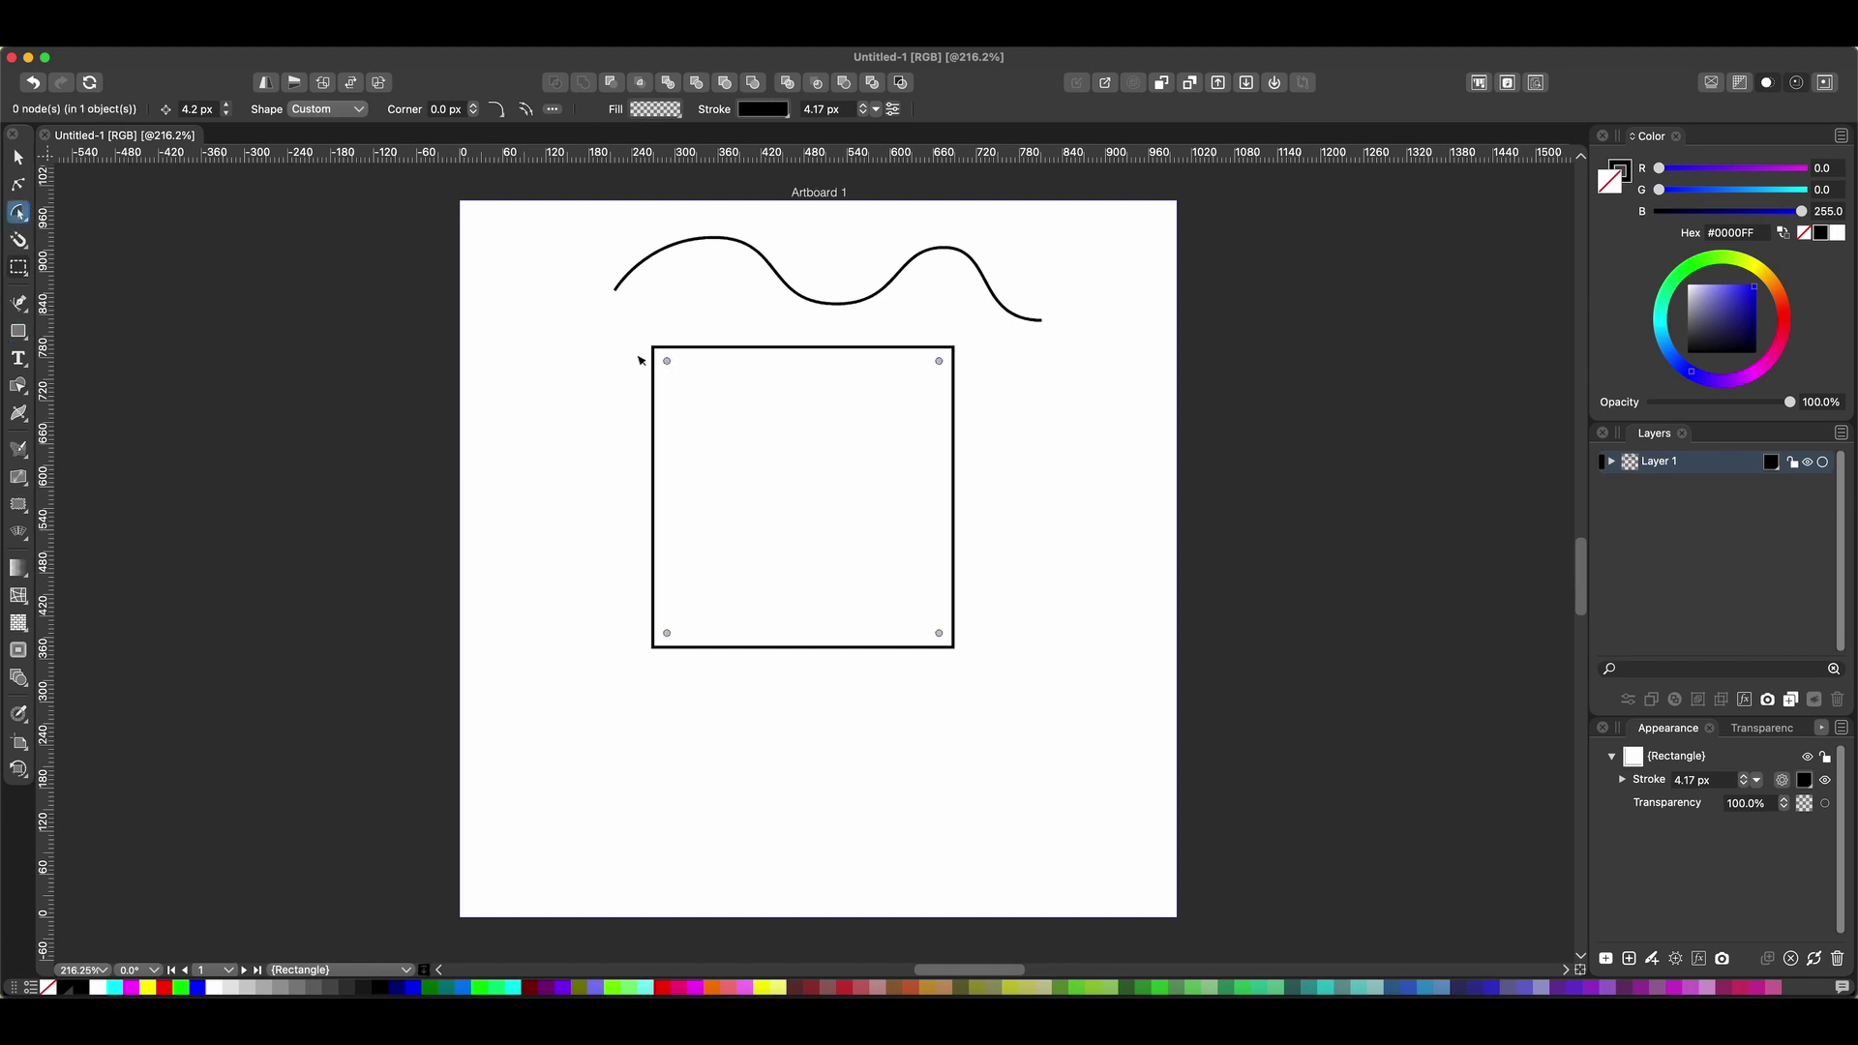
{"action": "left_click_drag", "start_coordinate": [667, 362], "coordinate": [730, 424]}
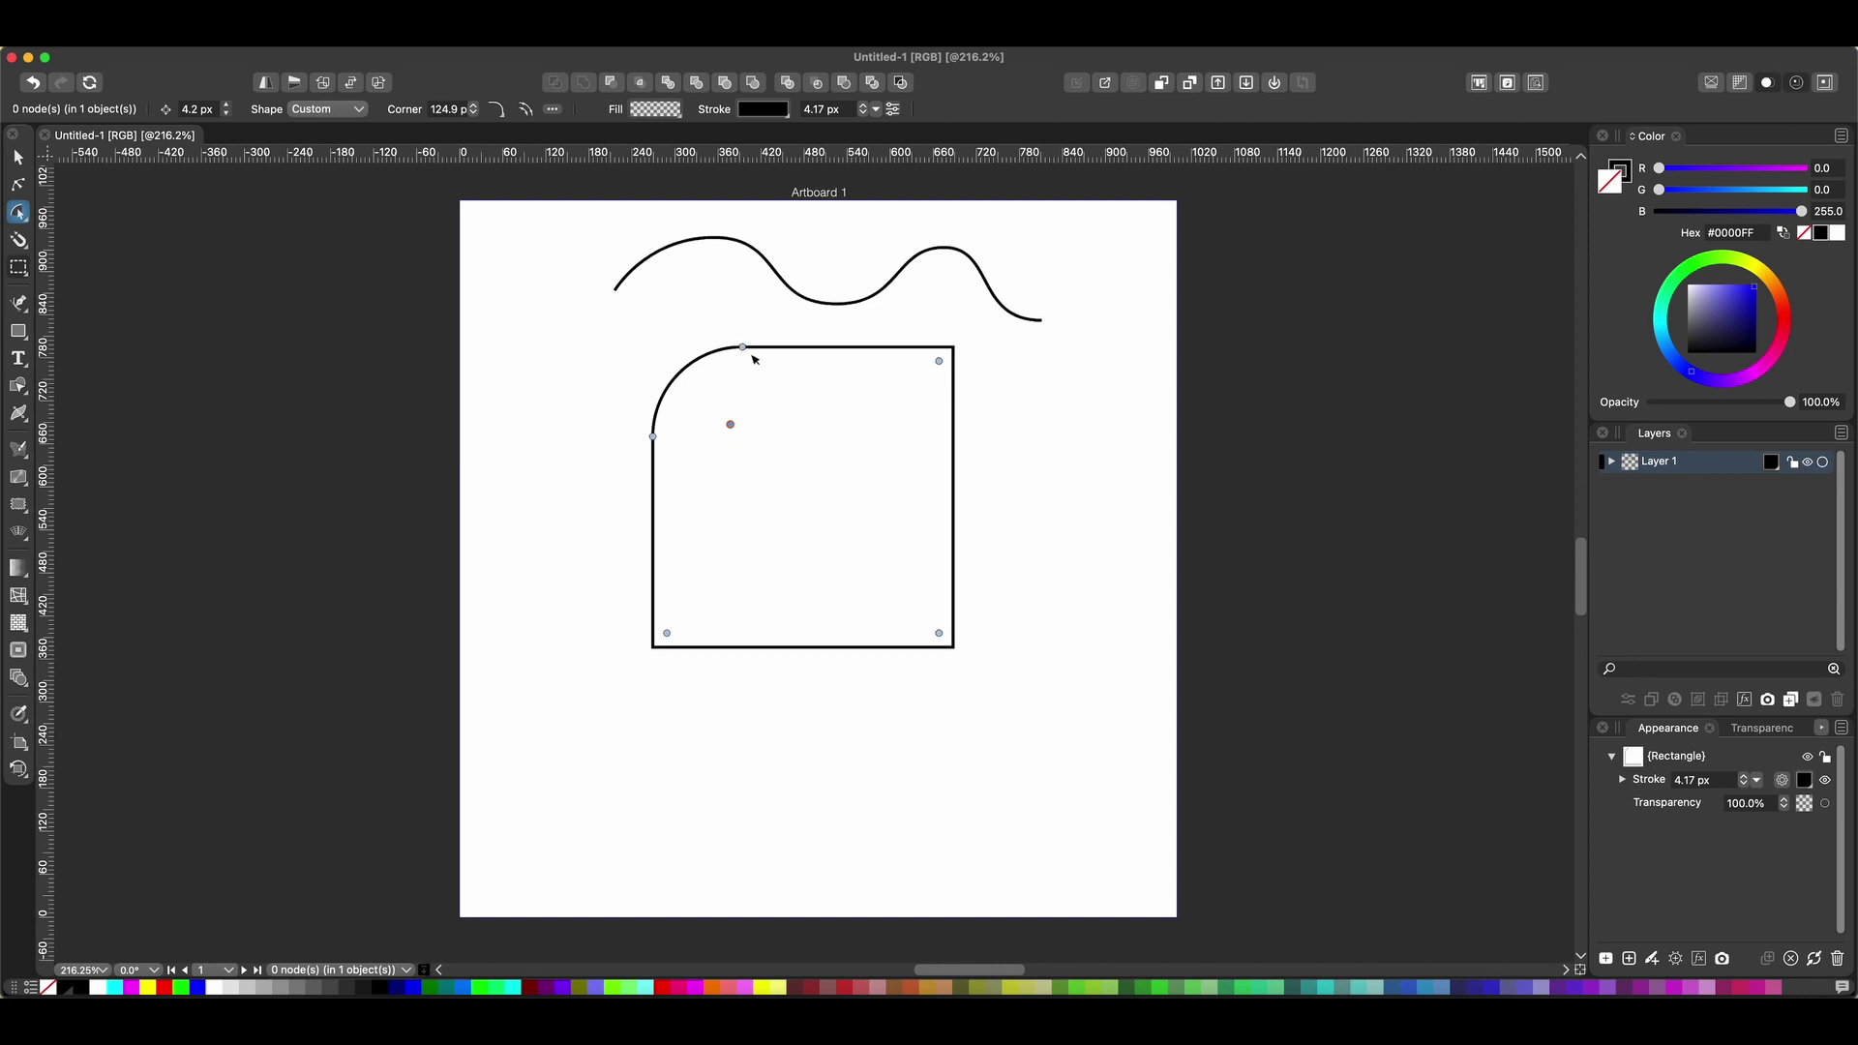
{"action": "left_click_drag", "start_coordinate": [745, 349], "coordinate": [791, 346]}
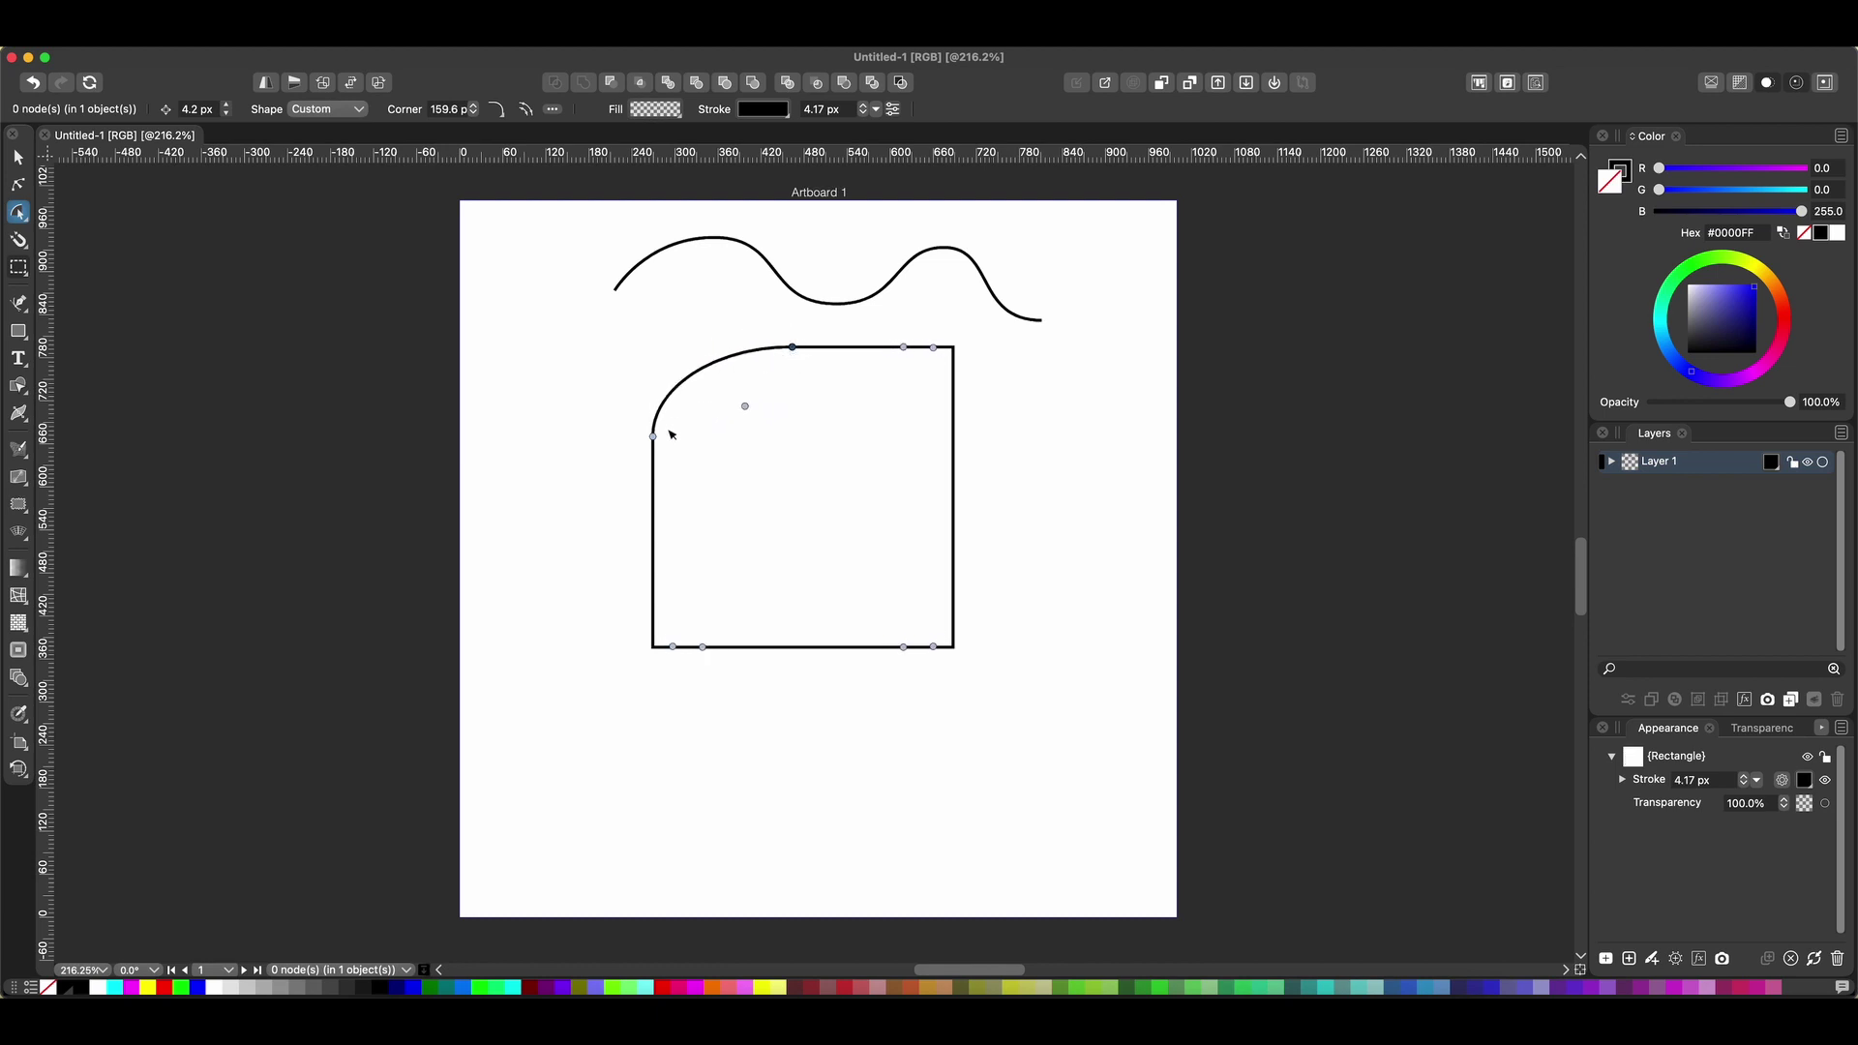
Extend the square's upper-left curve down its side to about 190 px, round the other corners, and move the shape to the artboard's upper left.
{"action": "left_click_drag", "start_coordinate": [653, 435], "coordinate": [651, 481]}
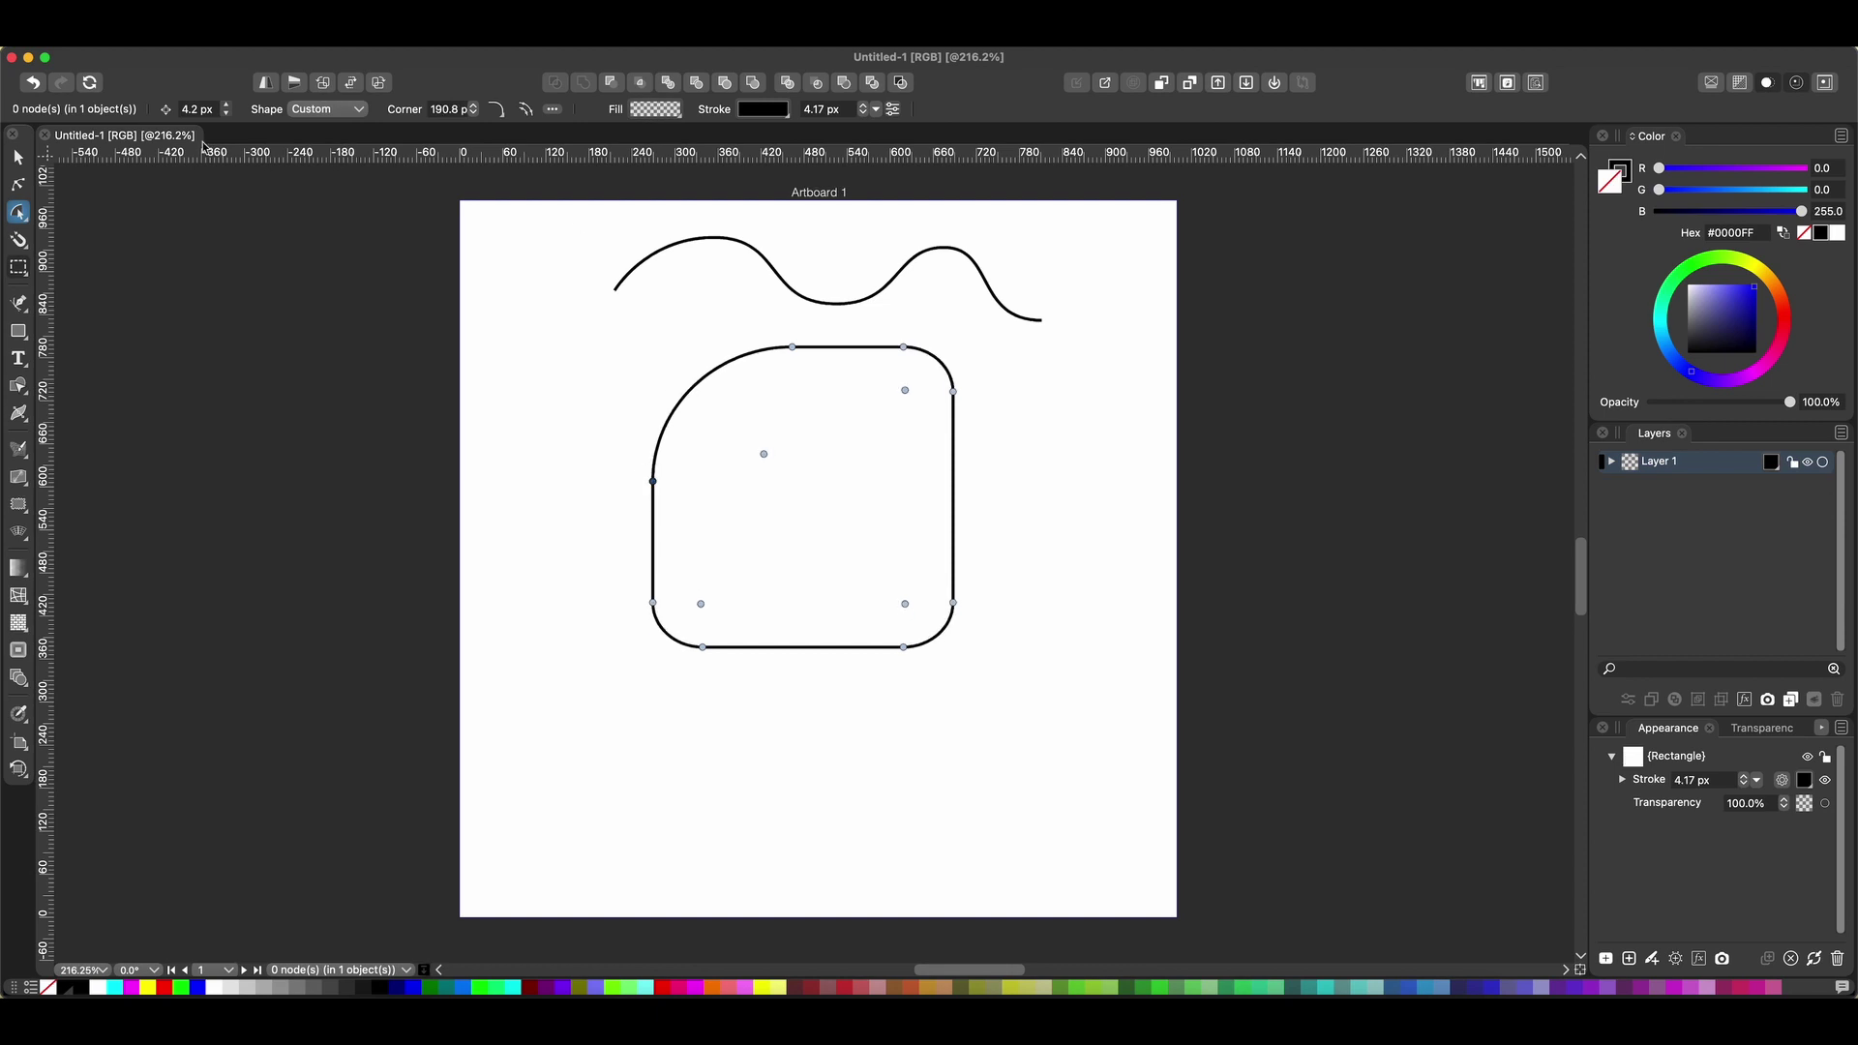
{"action": "left_click", "coordinate": [20, 156]}
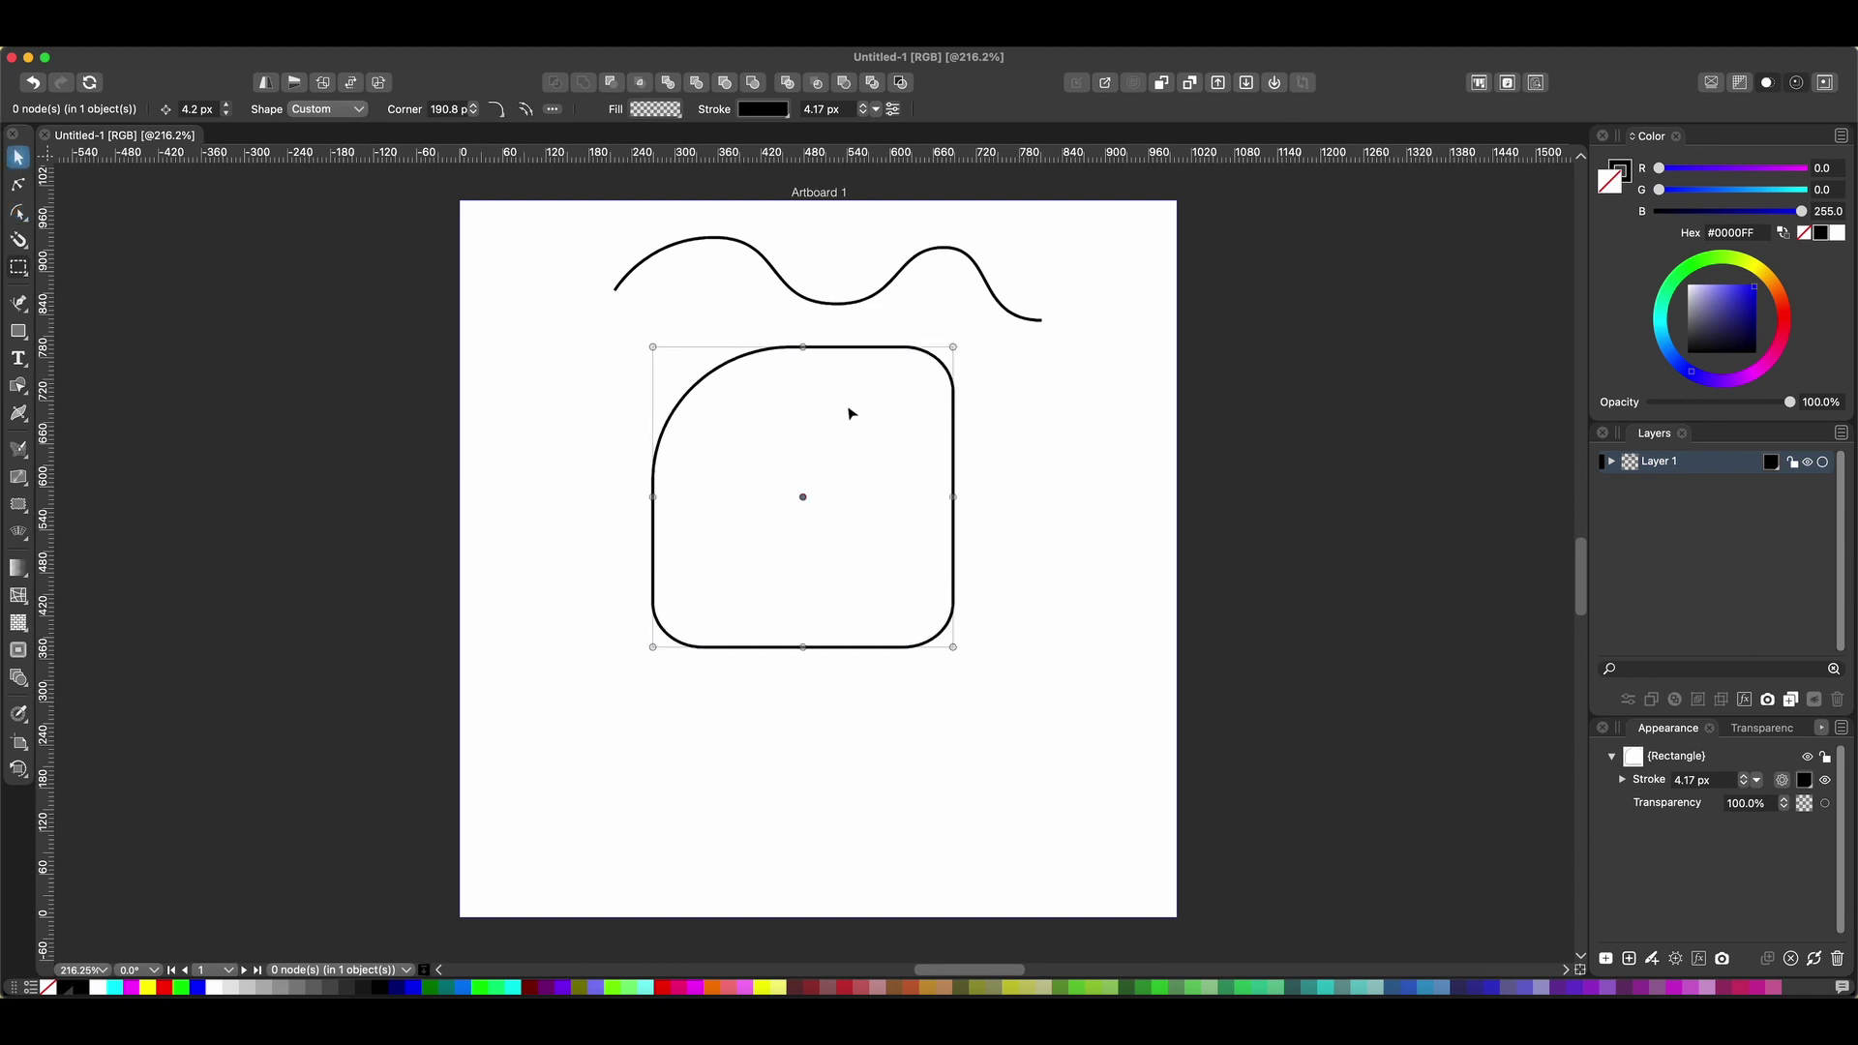
{"action": "mouse_move", "coordinate": [714, 365]}
{"action": "left_mouse_down"}
{"action": "mouse_move", "coordinate": [605, 348]}
{"action": "mouse_move", "coordinate": [695, 388]}
{"action": "left_mouse_up"}
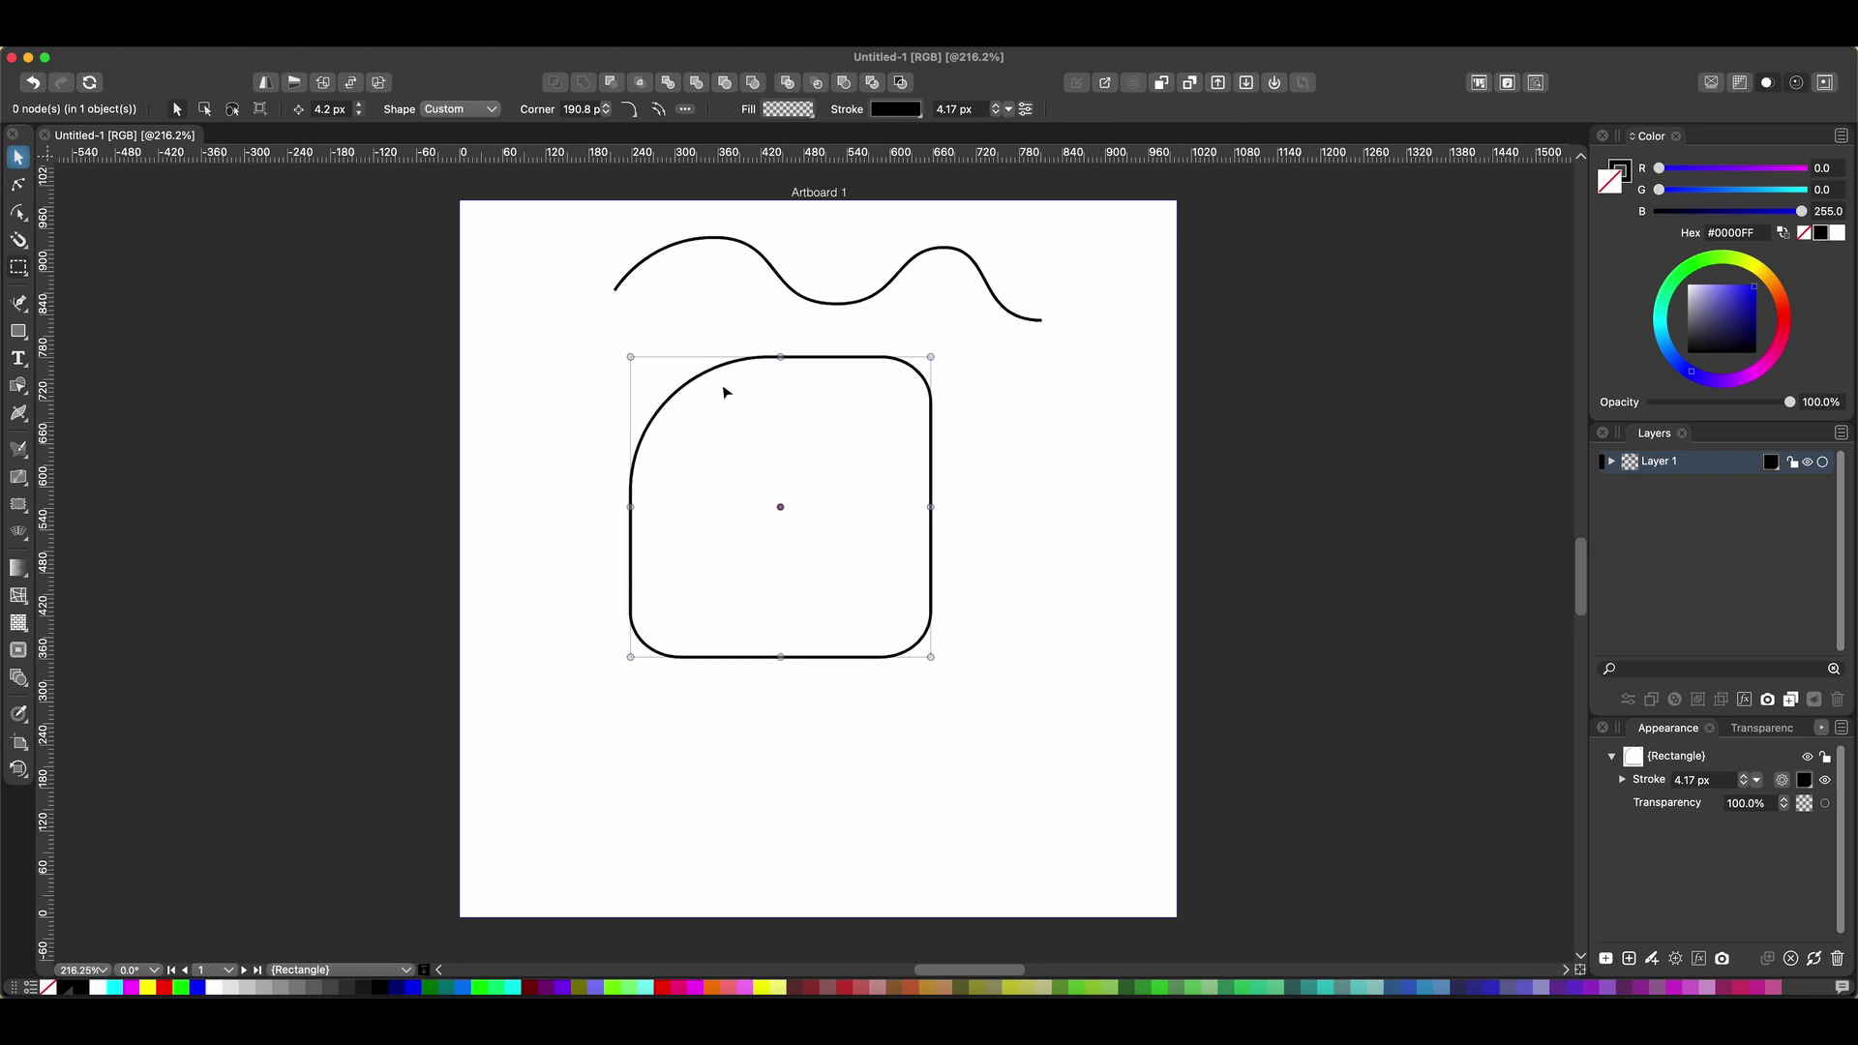
{"action": "left_click_drag", "start_coordinate": [696, 374], "coordinate": [542, 319]}
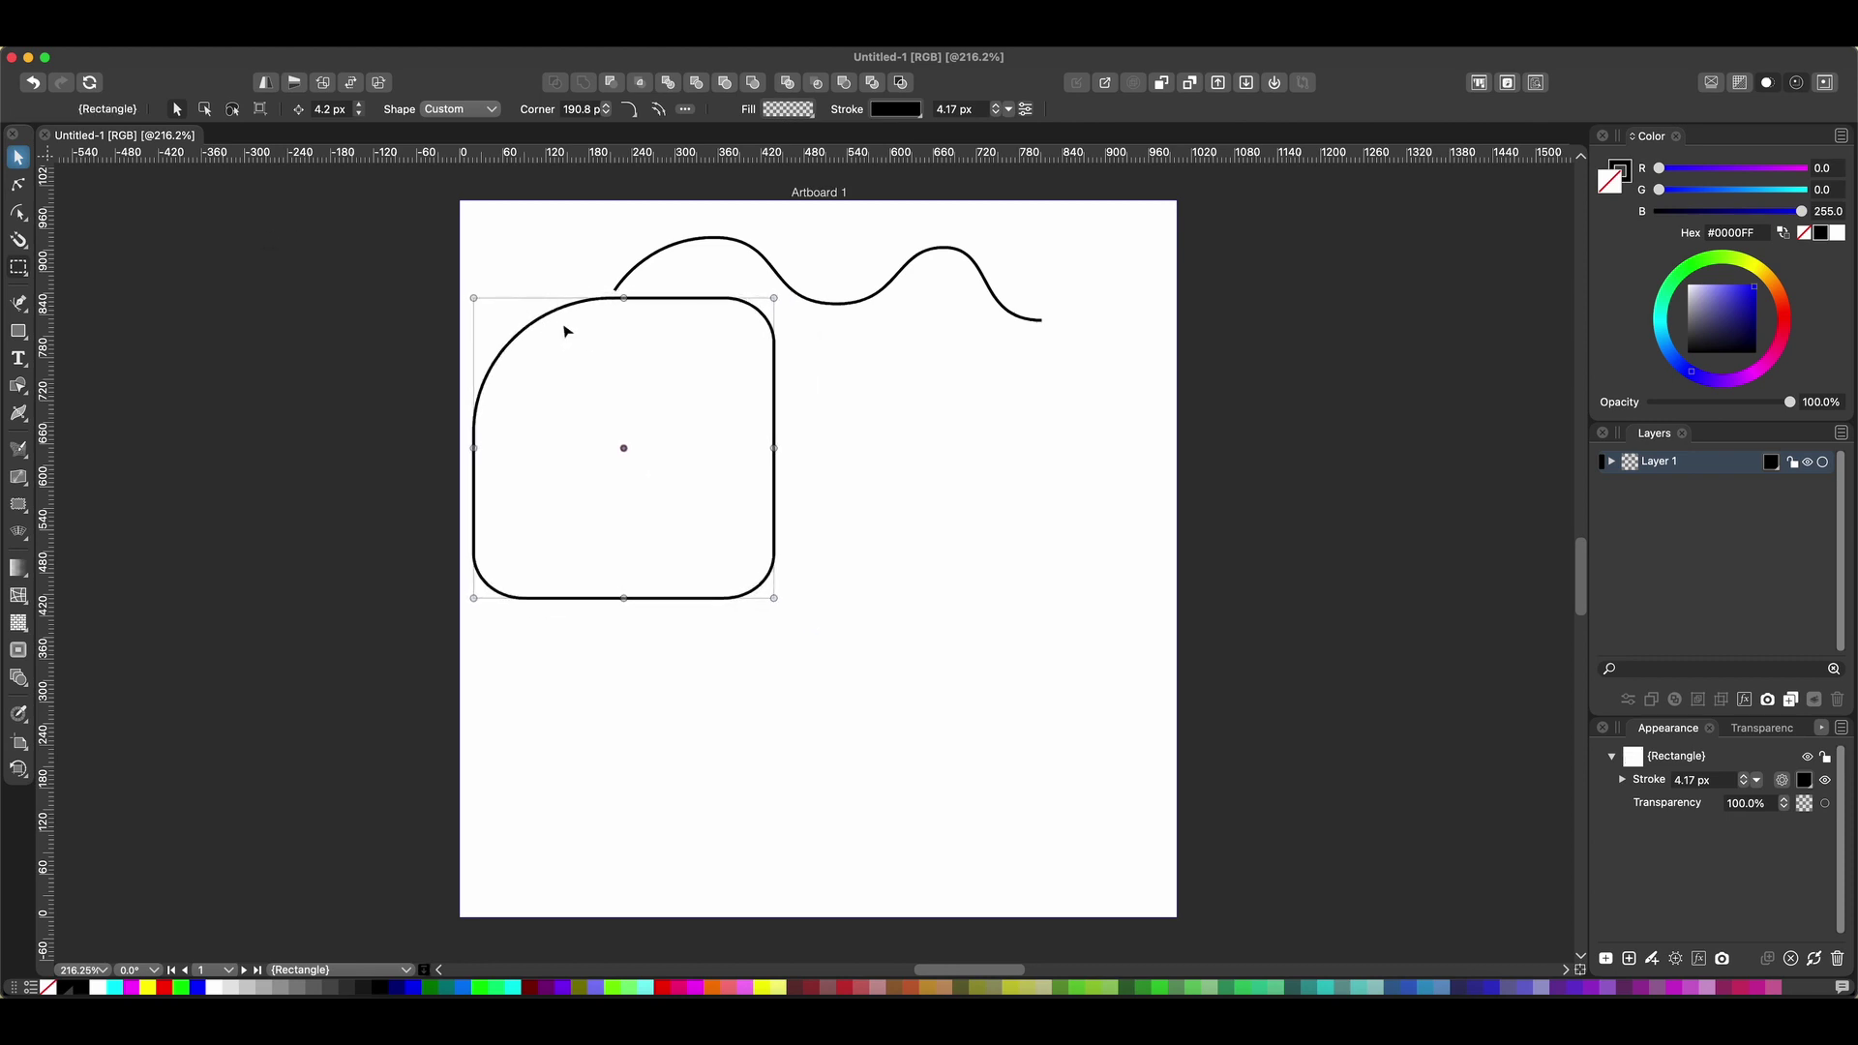
Draw a circle about 180 px wide under the wavy path's right end and a square about 245 px wide overlapping its lower part.
{"action": "left_click", "coordinate": [21, 338]}
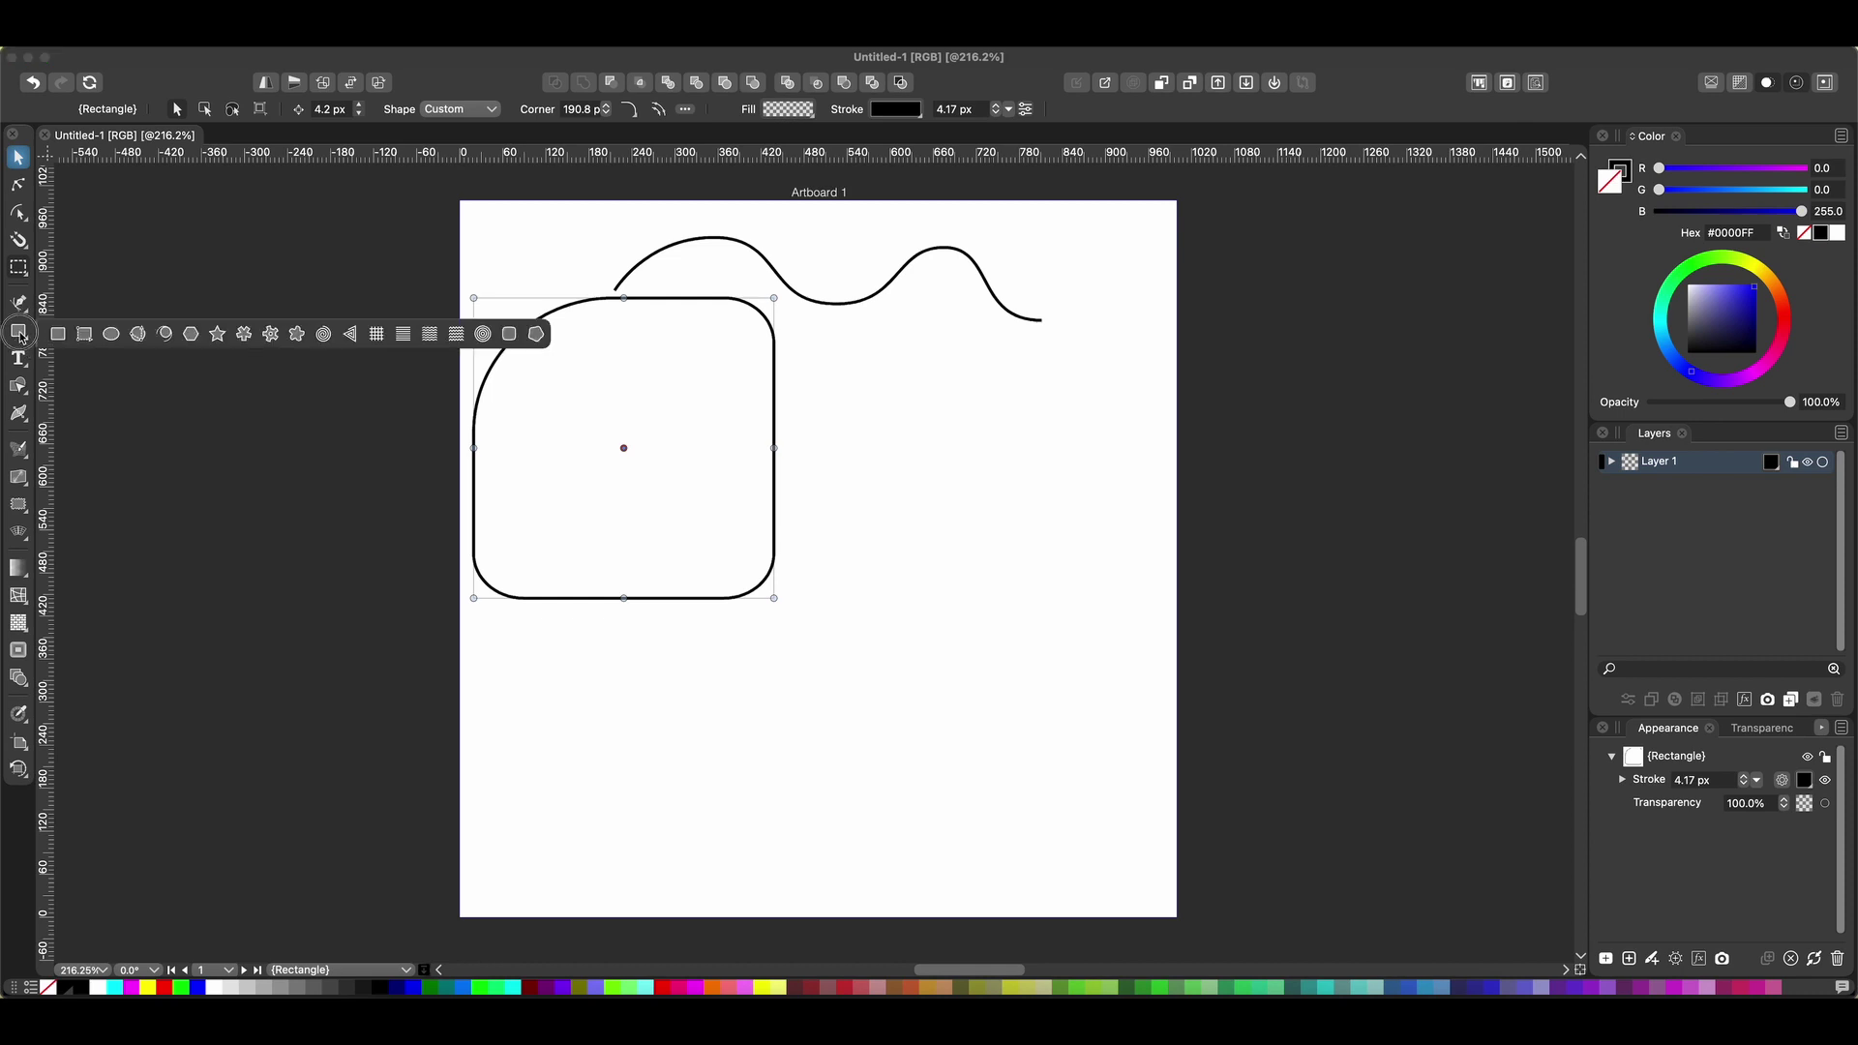
{"action": "left_click", "coordinate": [109, 331]}
{"action": "left_click_drag", "start_coordinate": [953, 402], "coordinate": [1079, 528]}
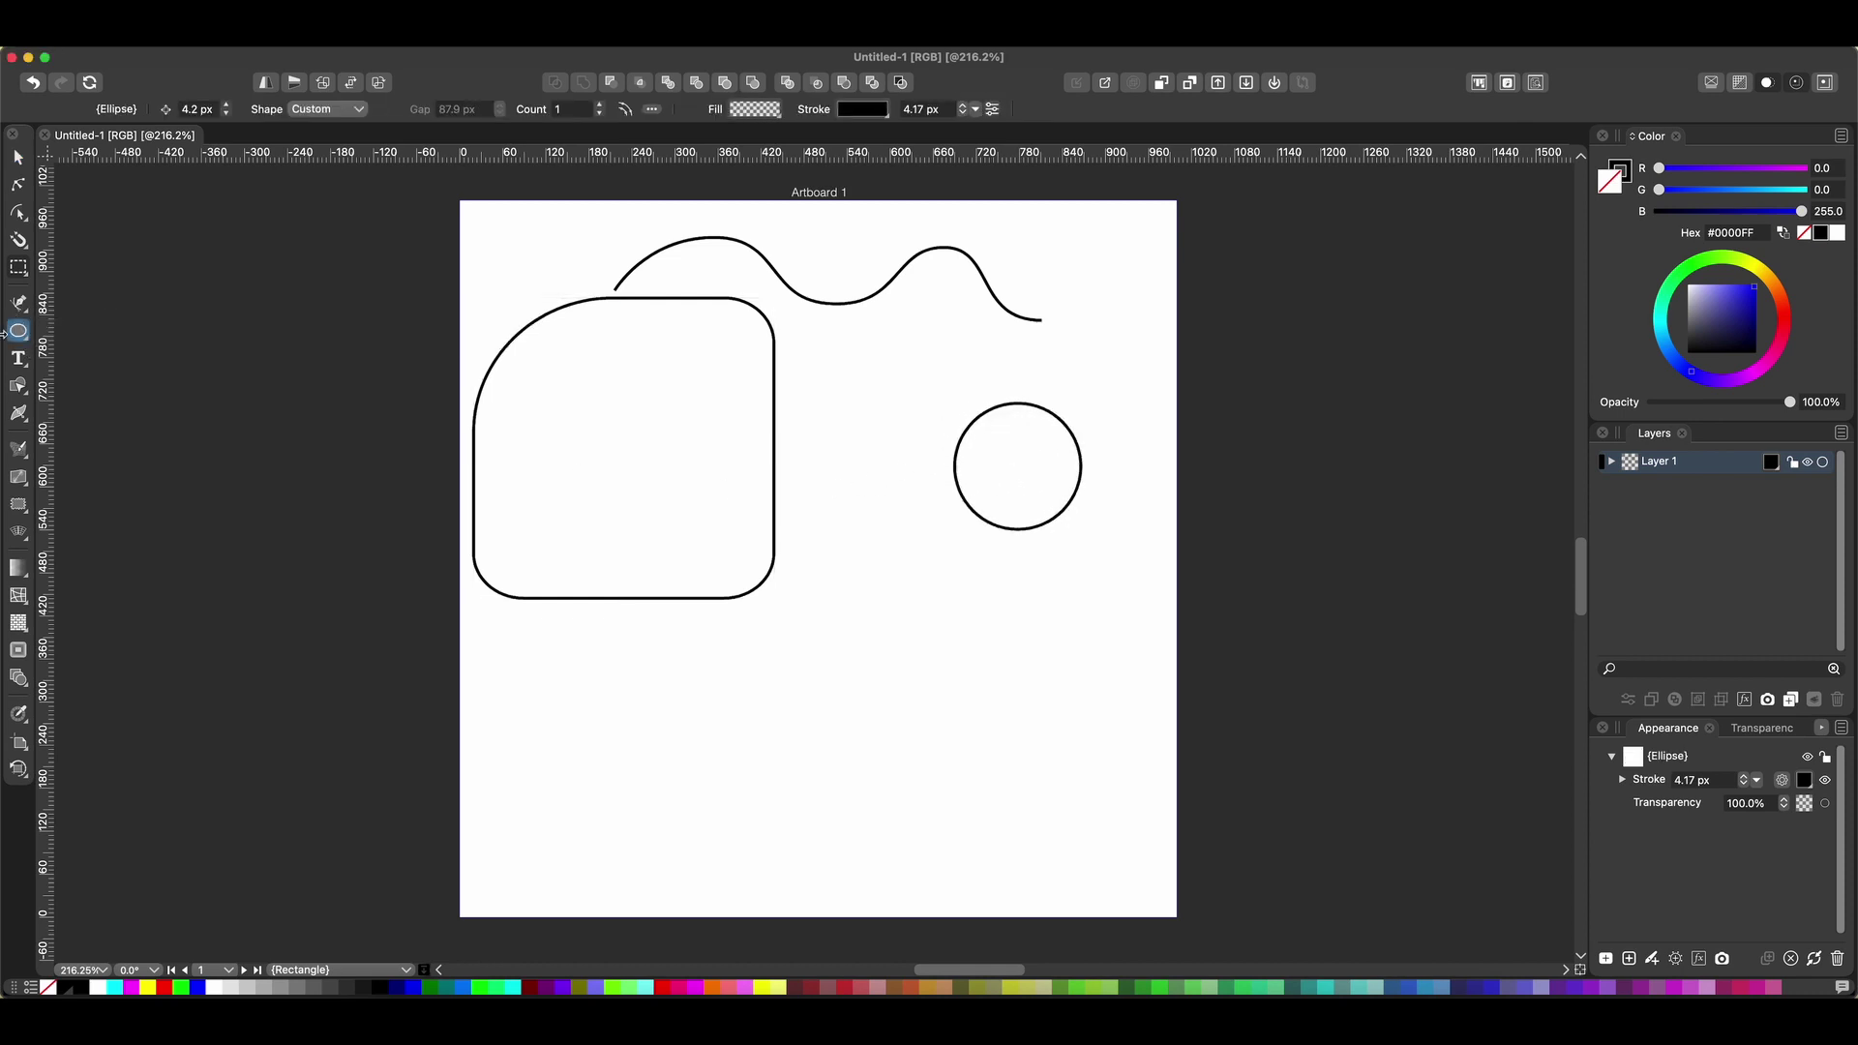
{"action": "left_click_drag", "start_coordinate": [24, 336], "coordinate": [61, 335]}
{"action": "left_click_drag", "start_coordinate": [904, 478], "coordinate": [1079, 653]}
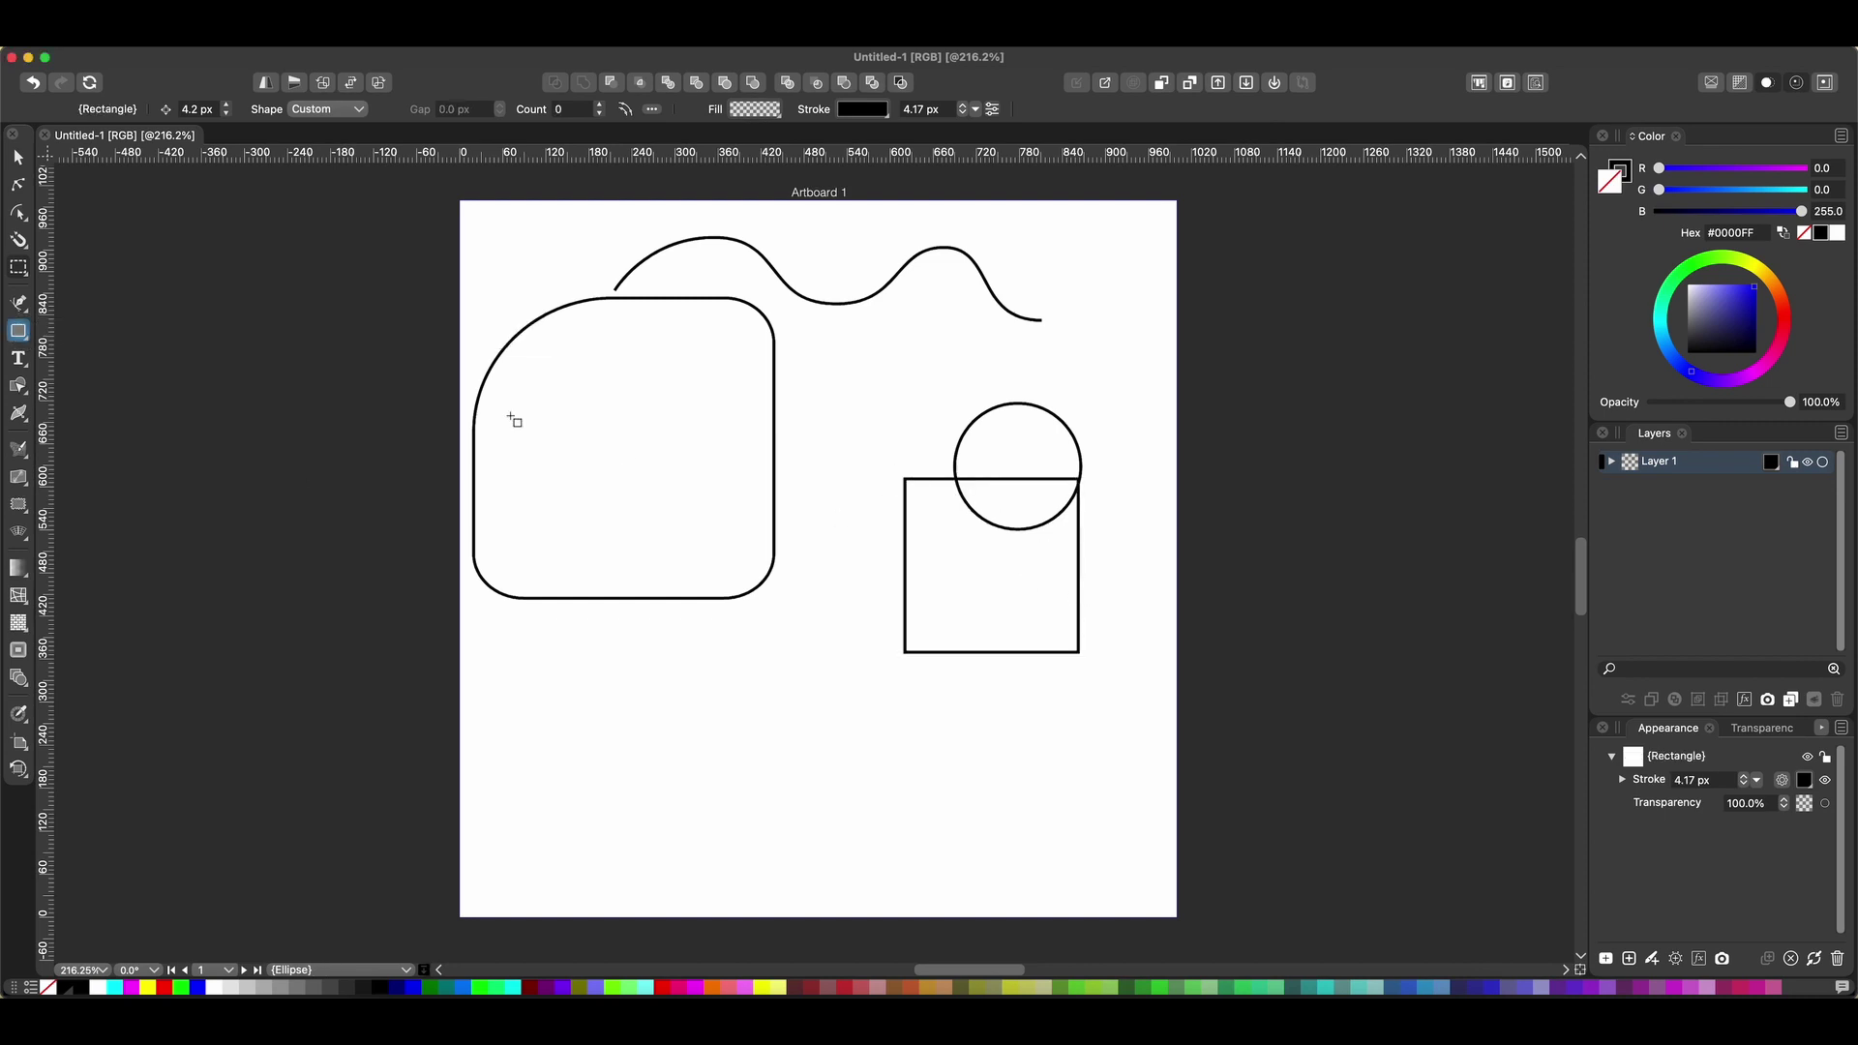
Draw an eight-sided polygon with a radius of about 77 px overlapping the top of the circle.
{"action": "left_click_drag", "start_coordinate": [18, 332], "coordinate": [190, 335]}
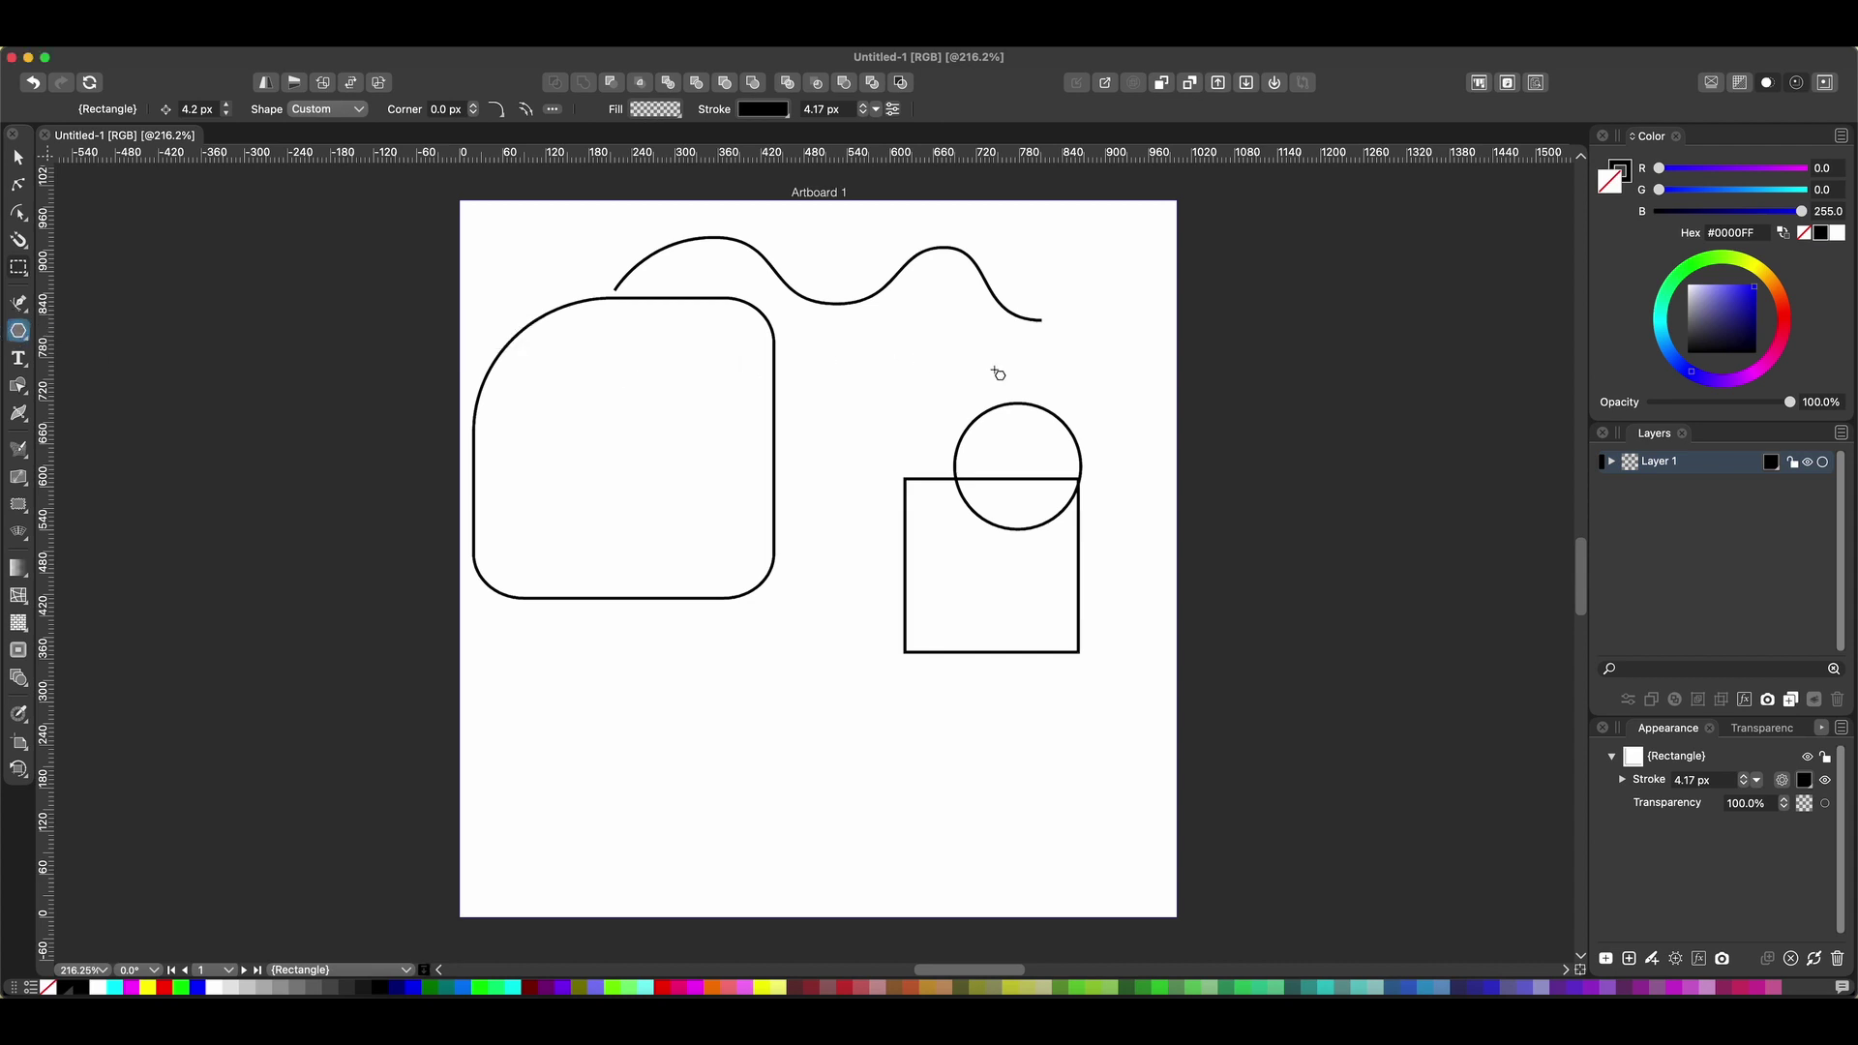
{"action": "left_click_drag", "start_coordinate": [996, 376], "coordinate": [1054, 375]}
{"action": "key", "text": "Down"}
{"action": "key", "text": "Up"}
{"action": "key", "text": "Up"}
{"action": "key", "text": "Up"}
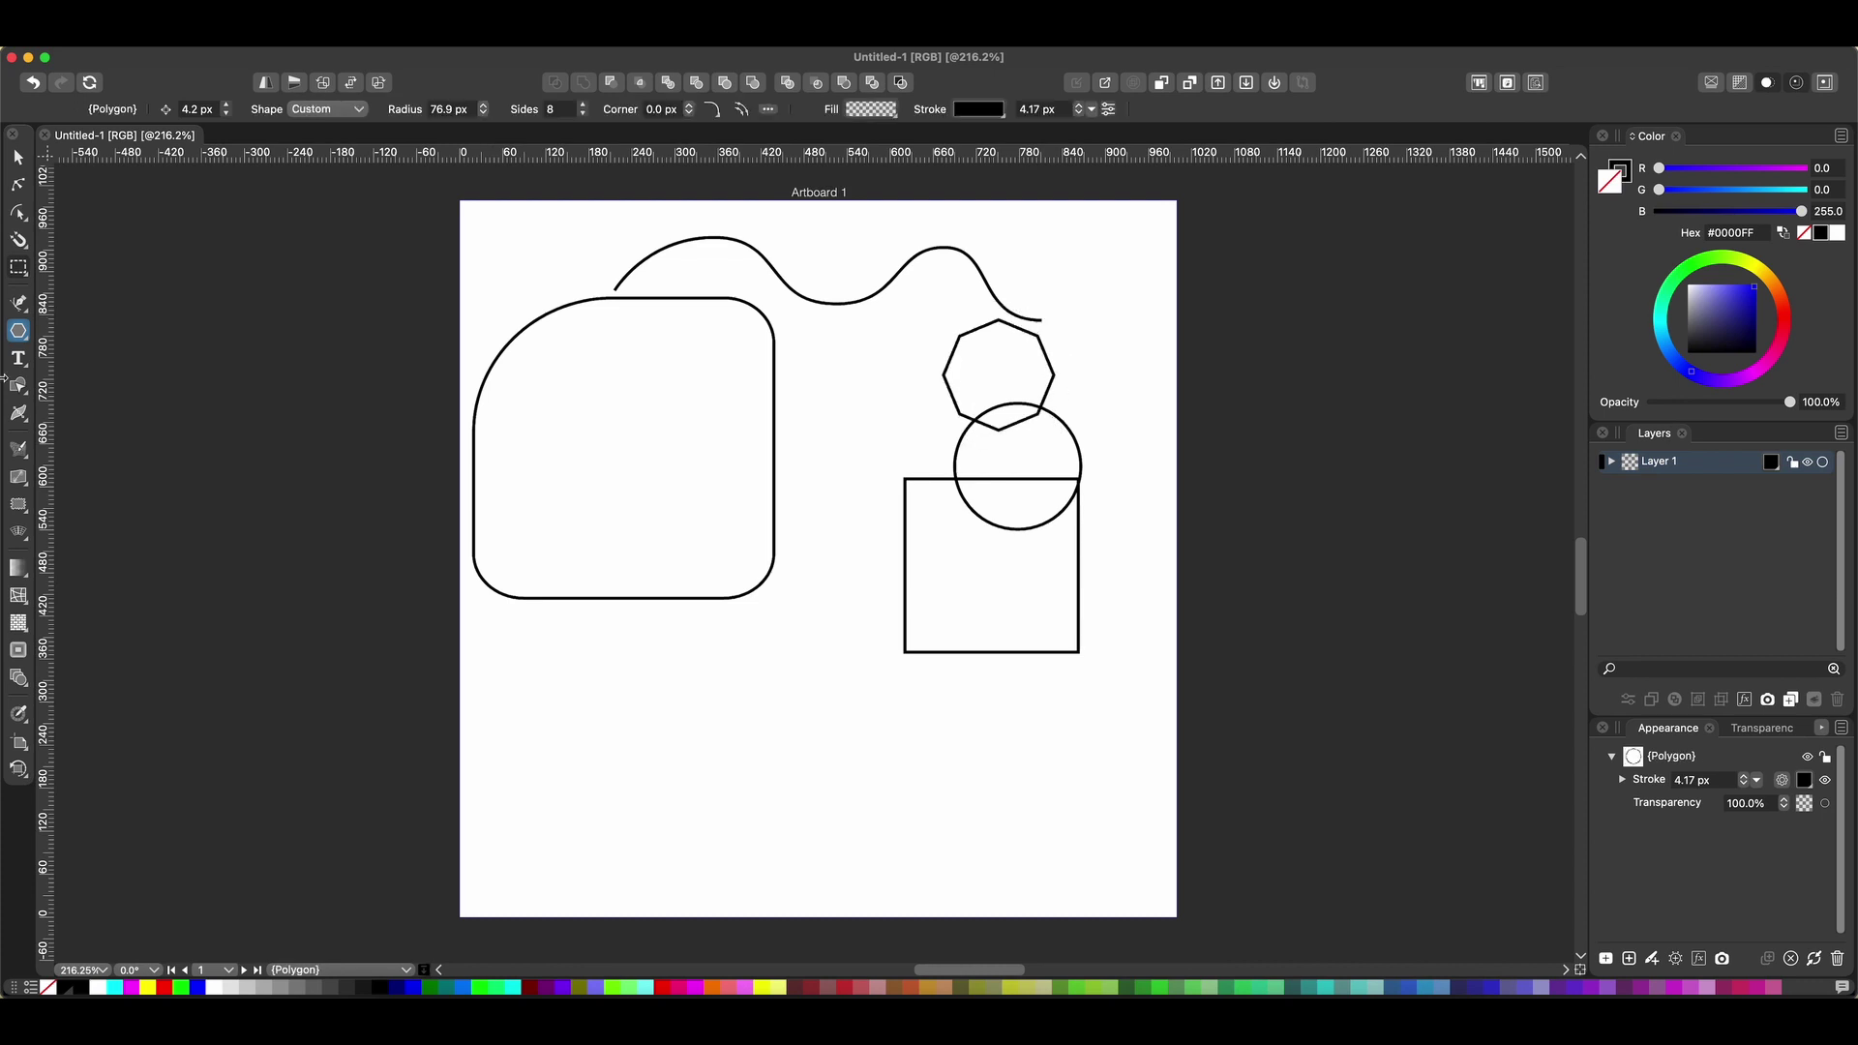
Select the octagon, circle and small square, and merge the octagon with the upper part of the circle using the Shape Builder.
{"action": "left_click", "coordinate": [19, 386]}
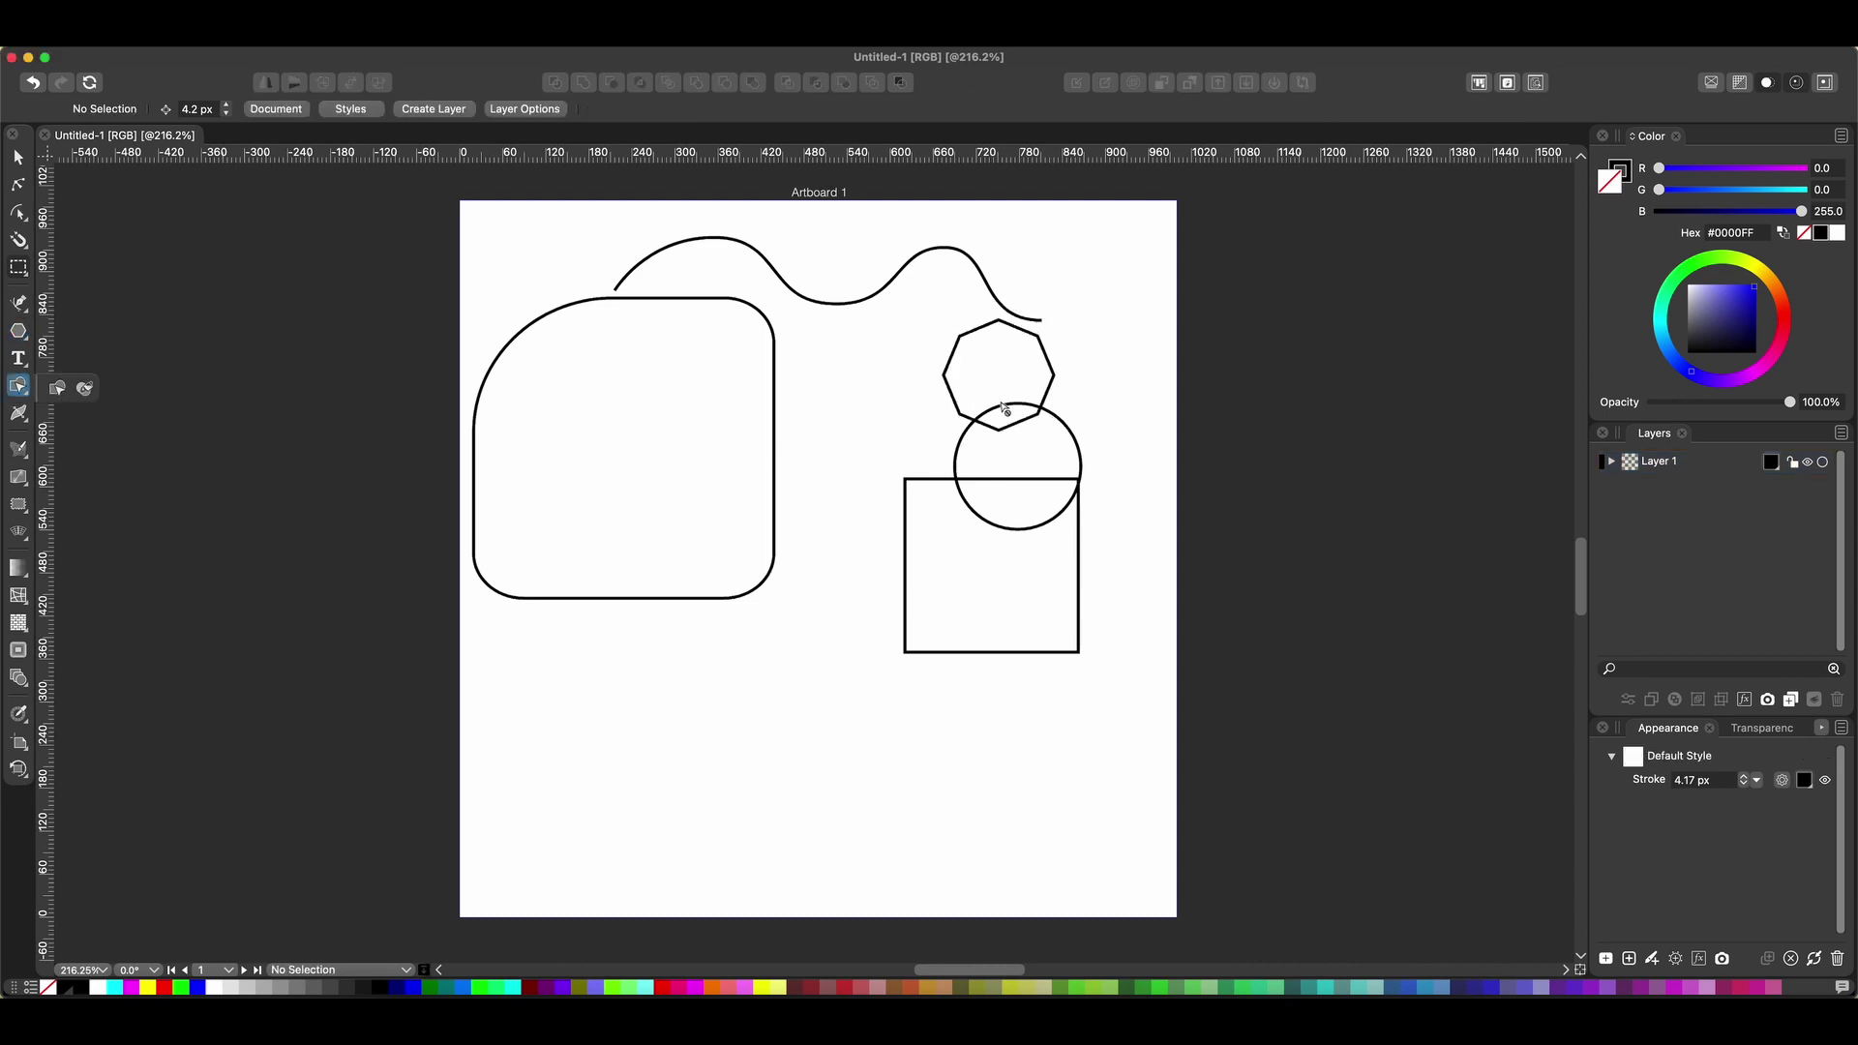
{"action": "left_click", "coordinate": [976, 400]}
{"action": "left_click", "coordinate": [13, 157]}
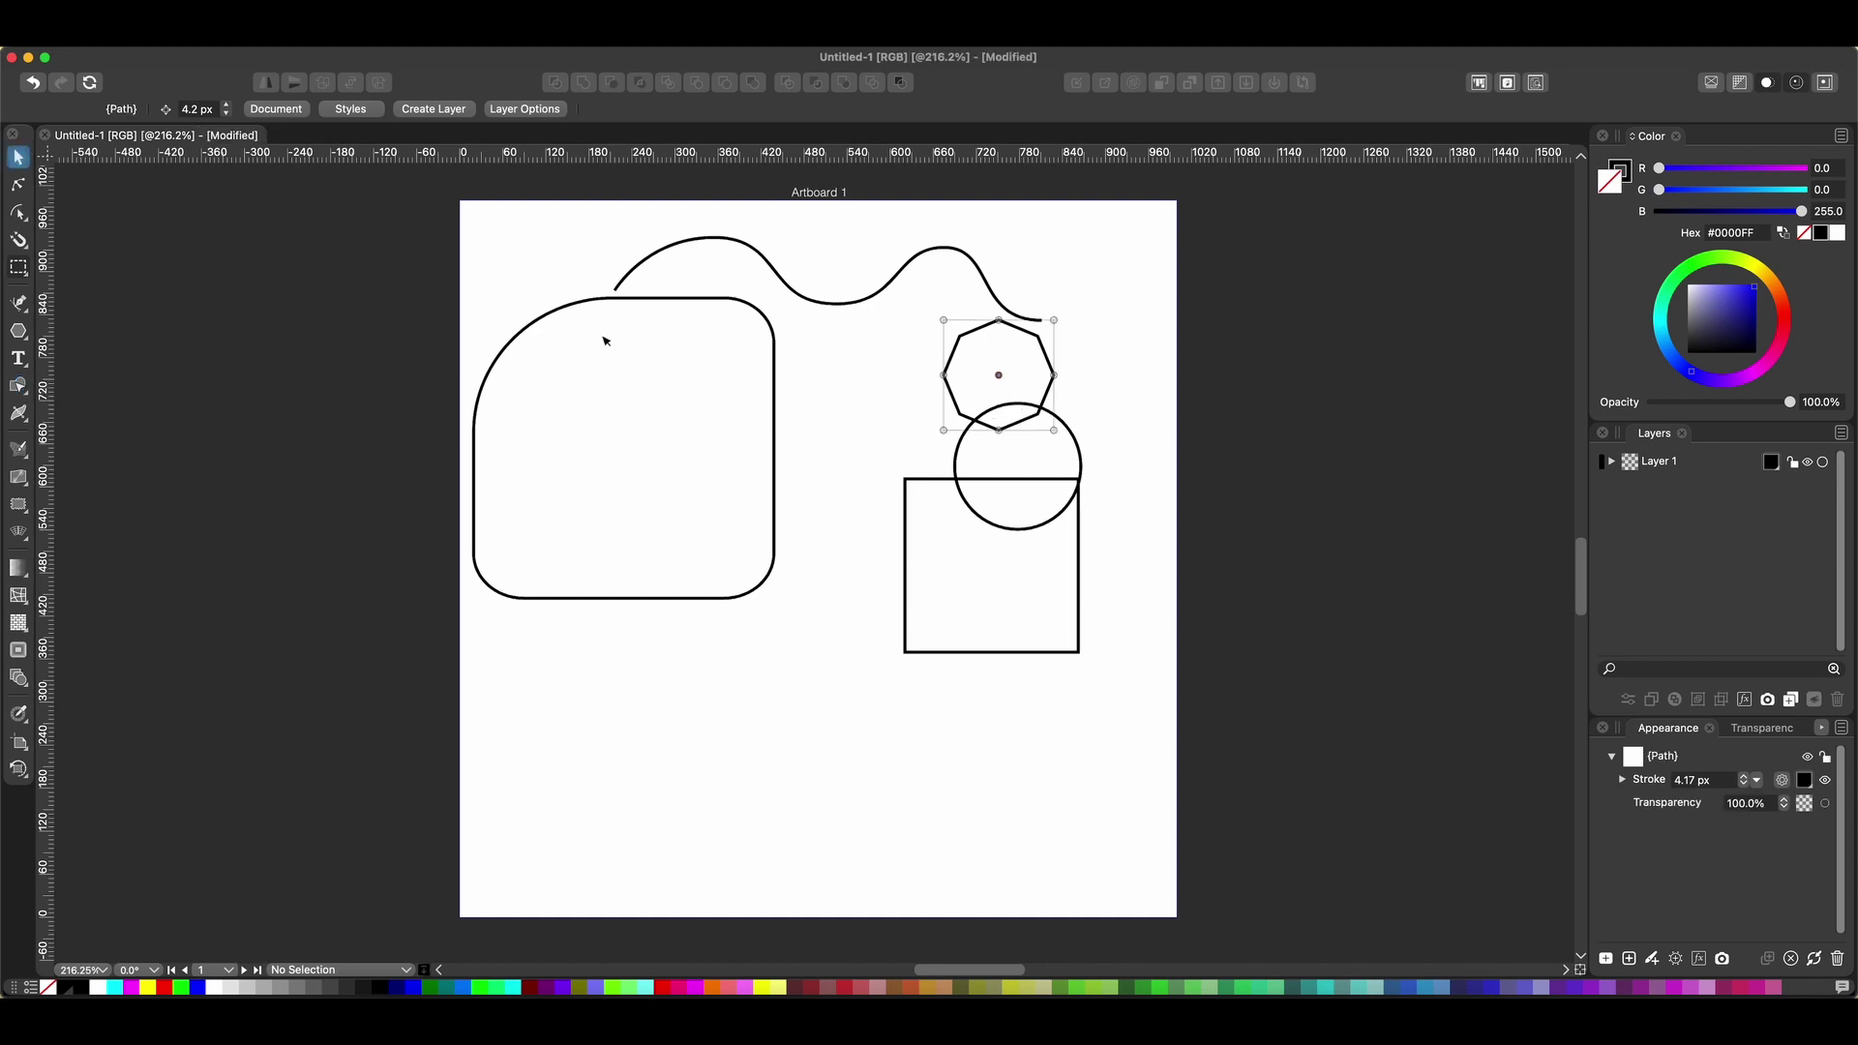
{"action": "left_click_drag", "start_coordinate": [865, 694], "coordinate": [1158, 340]}
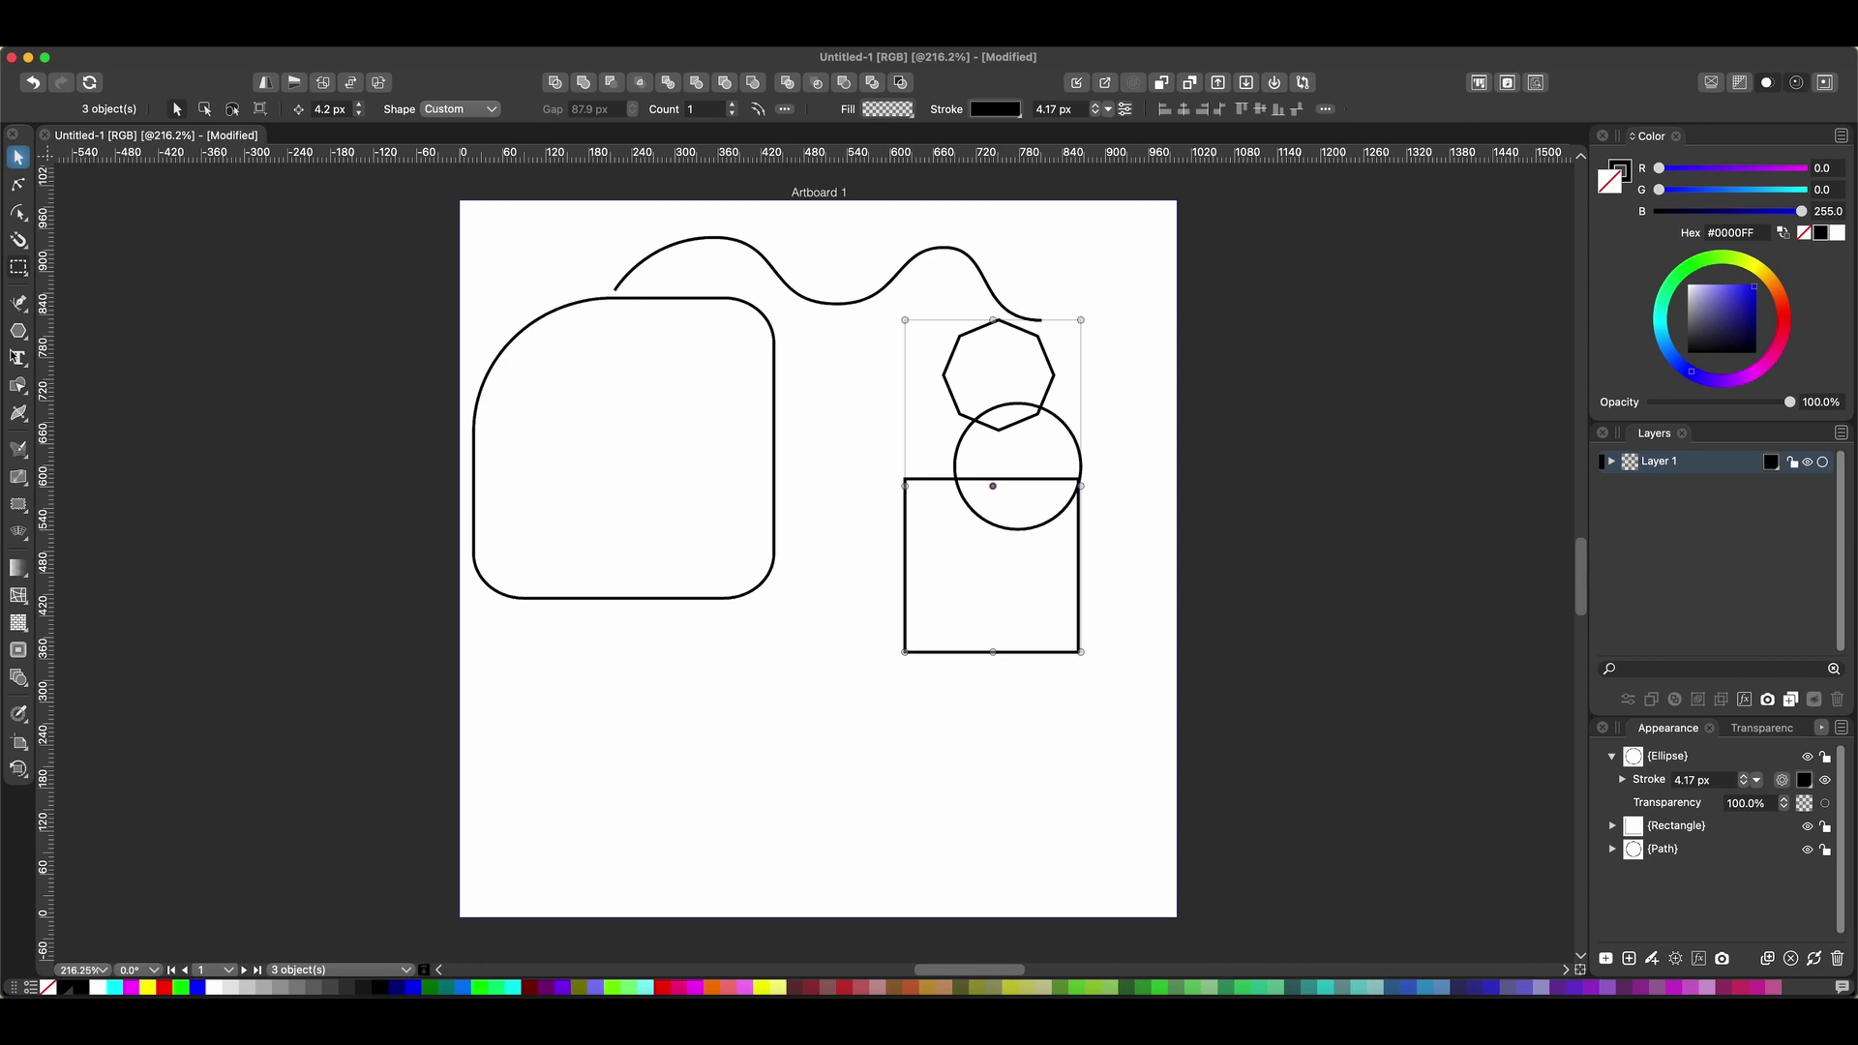
{"action": "left_click", "coordinate": [18, 387]}
{"action": "left_click", "coordinate": [994, 400]}
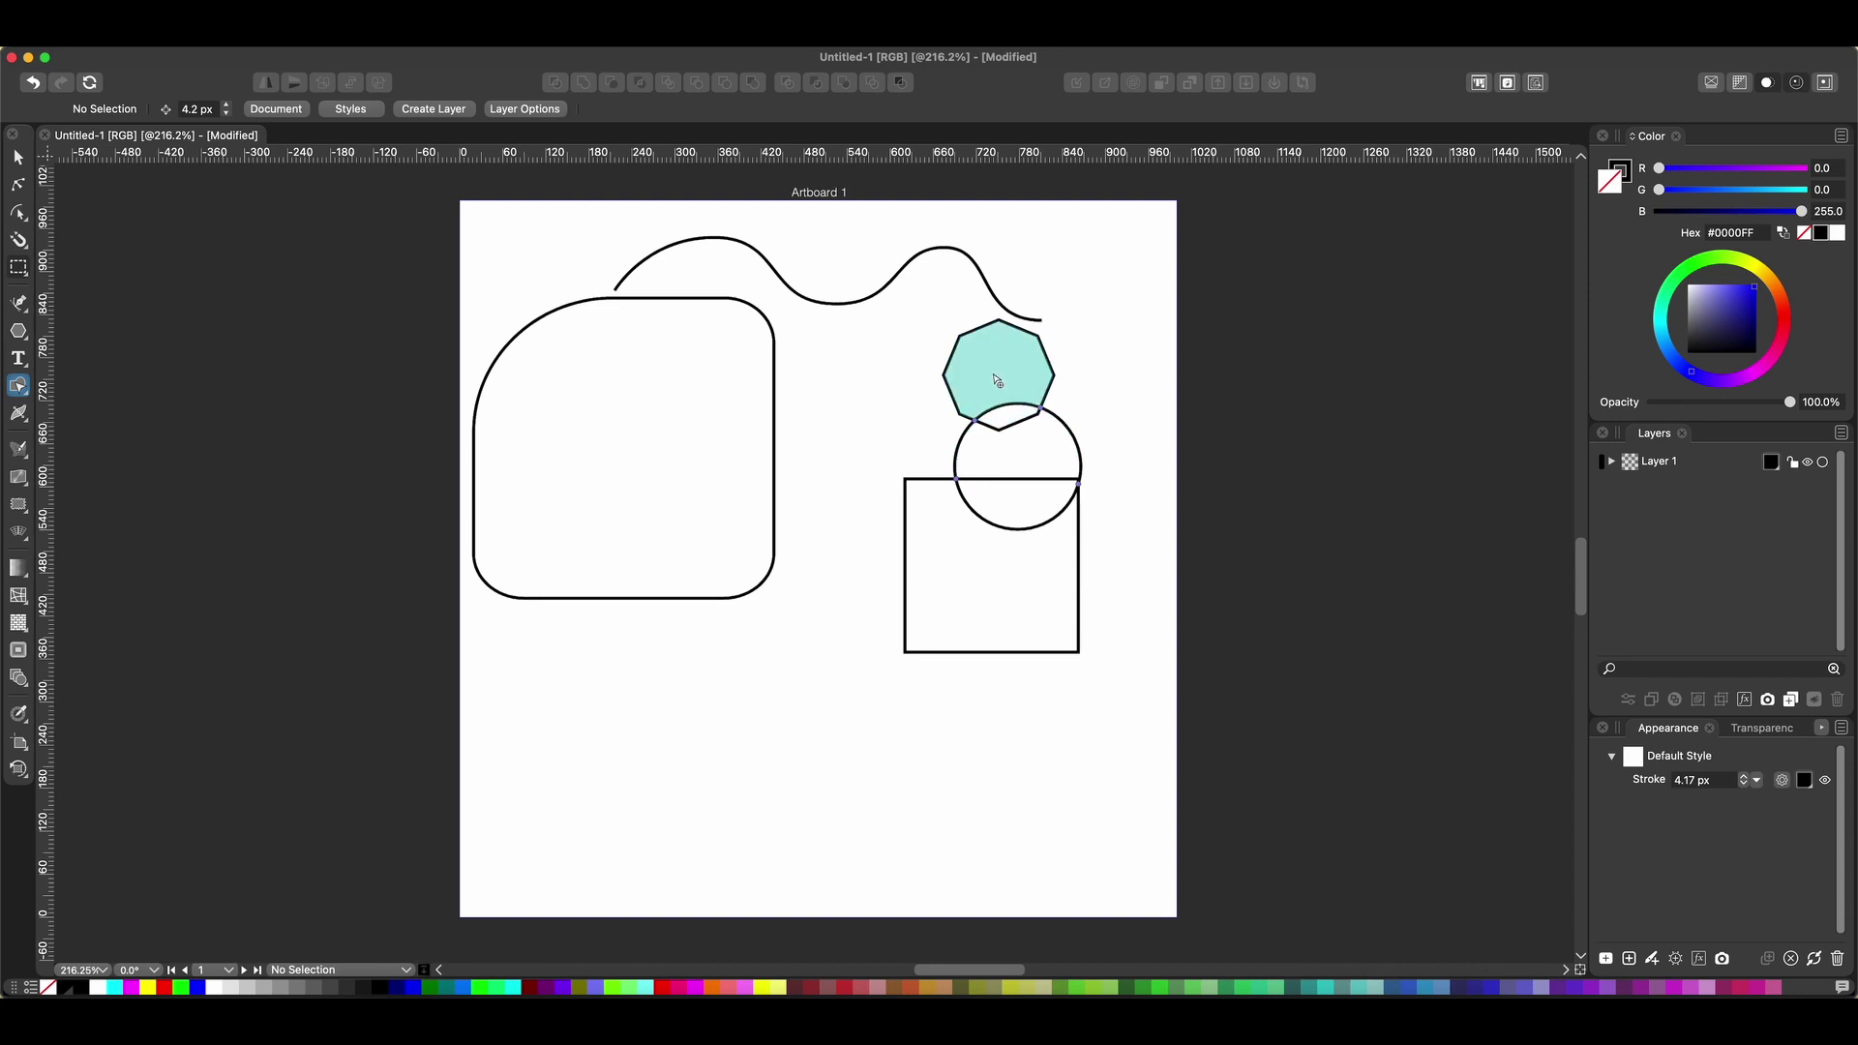
{"action": "left_click_drag", "start_coordinate": [993, 378], "coordinate": [1020, 443]}
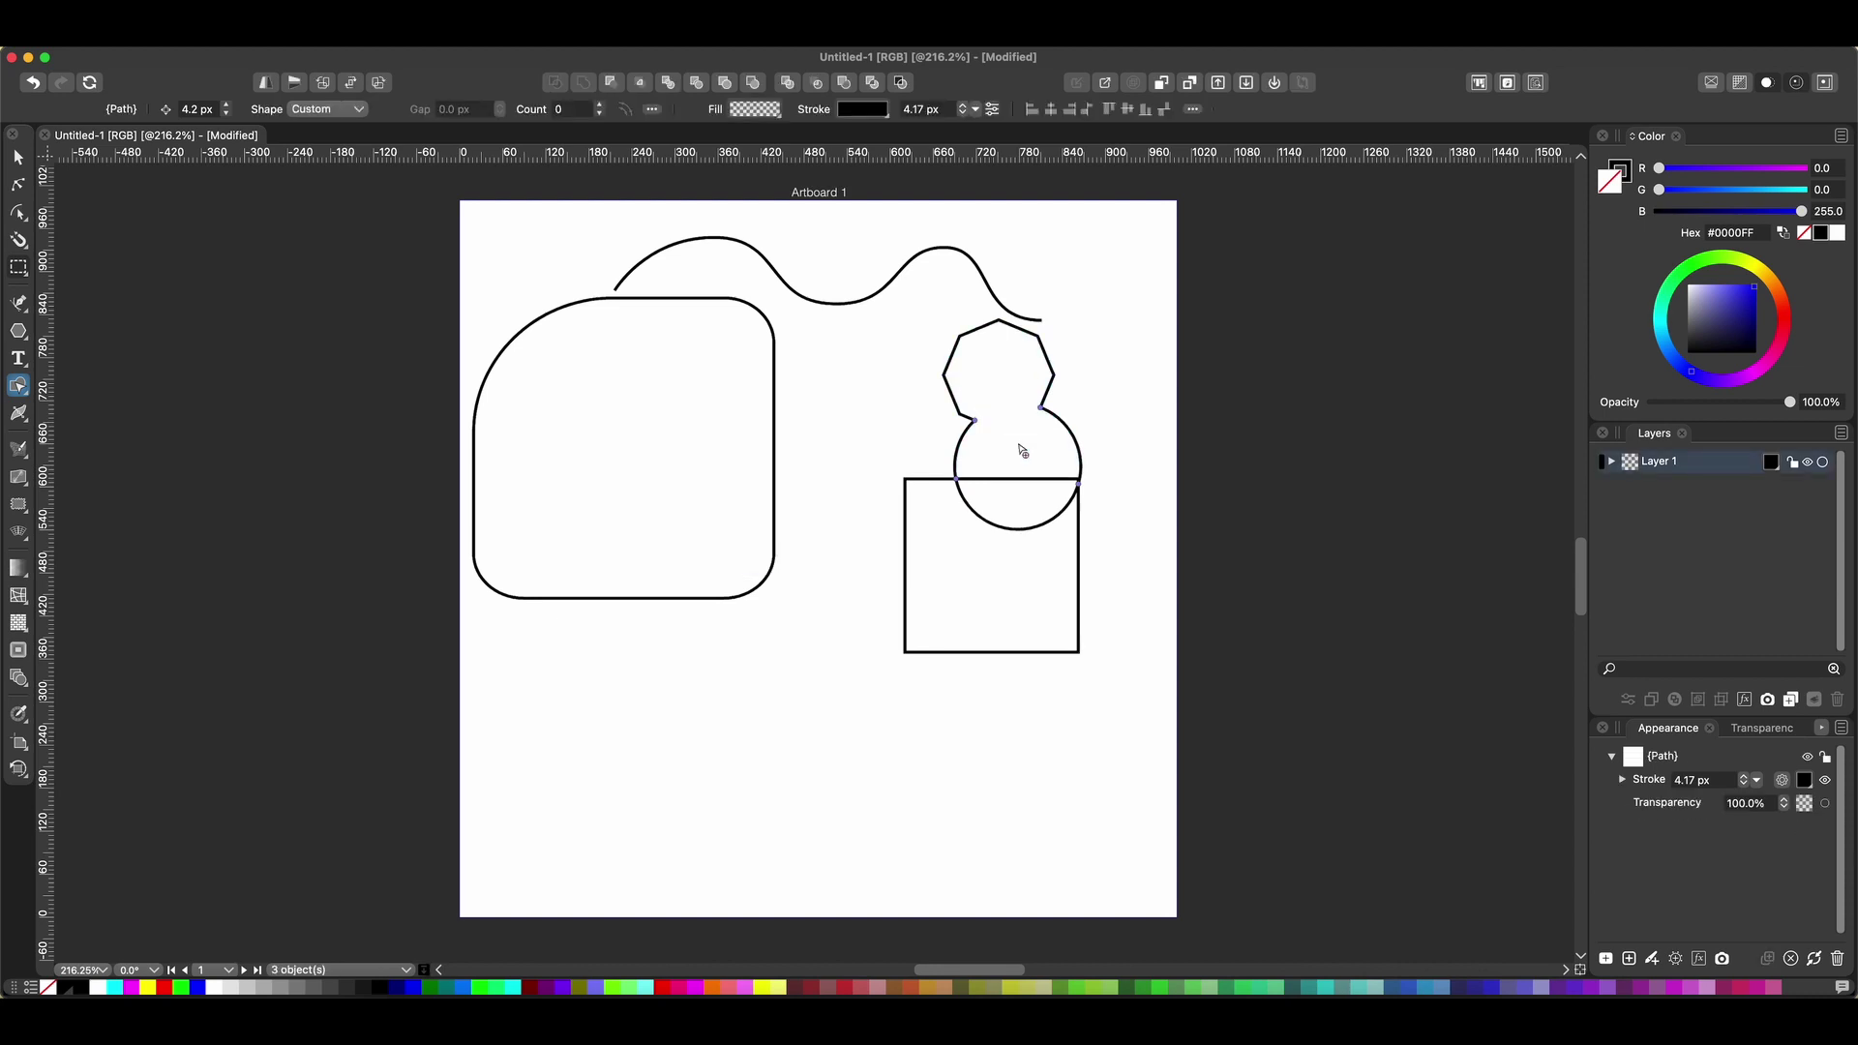
Remove the circle's lower segment and the rest of the small square with the Shape Builder's subtract mode.
{"action": "key", "text": "alt"}
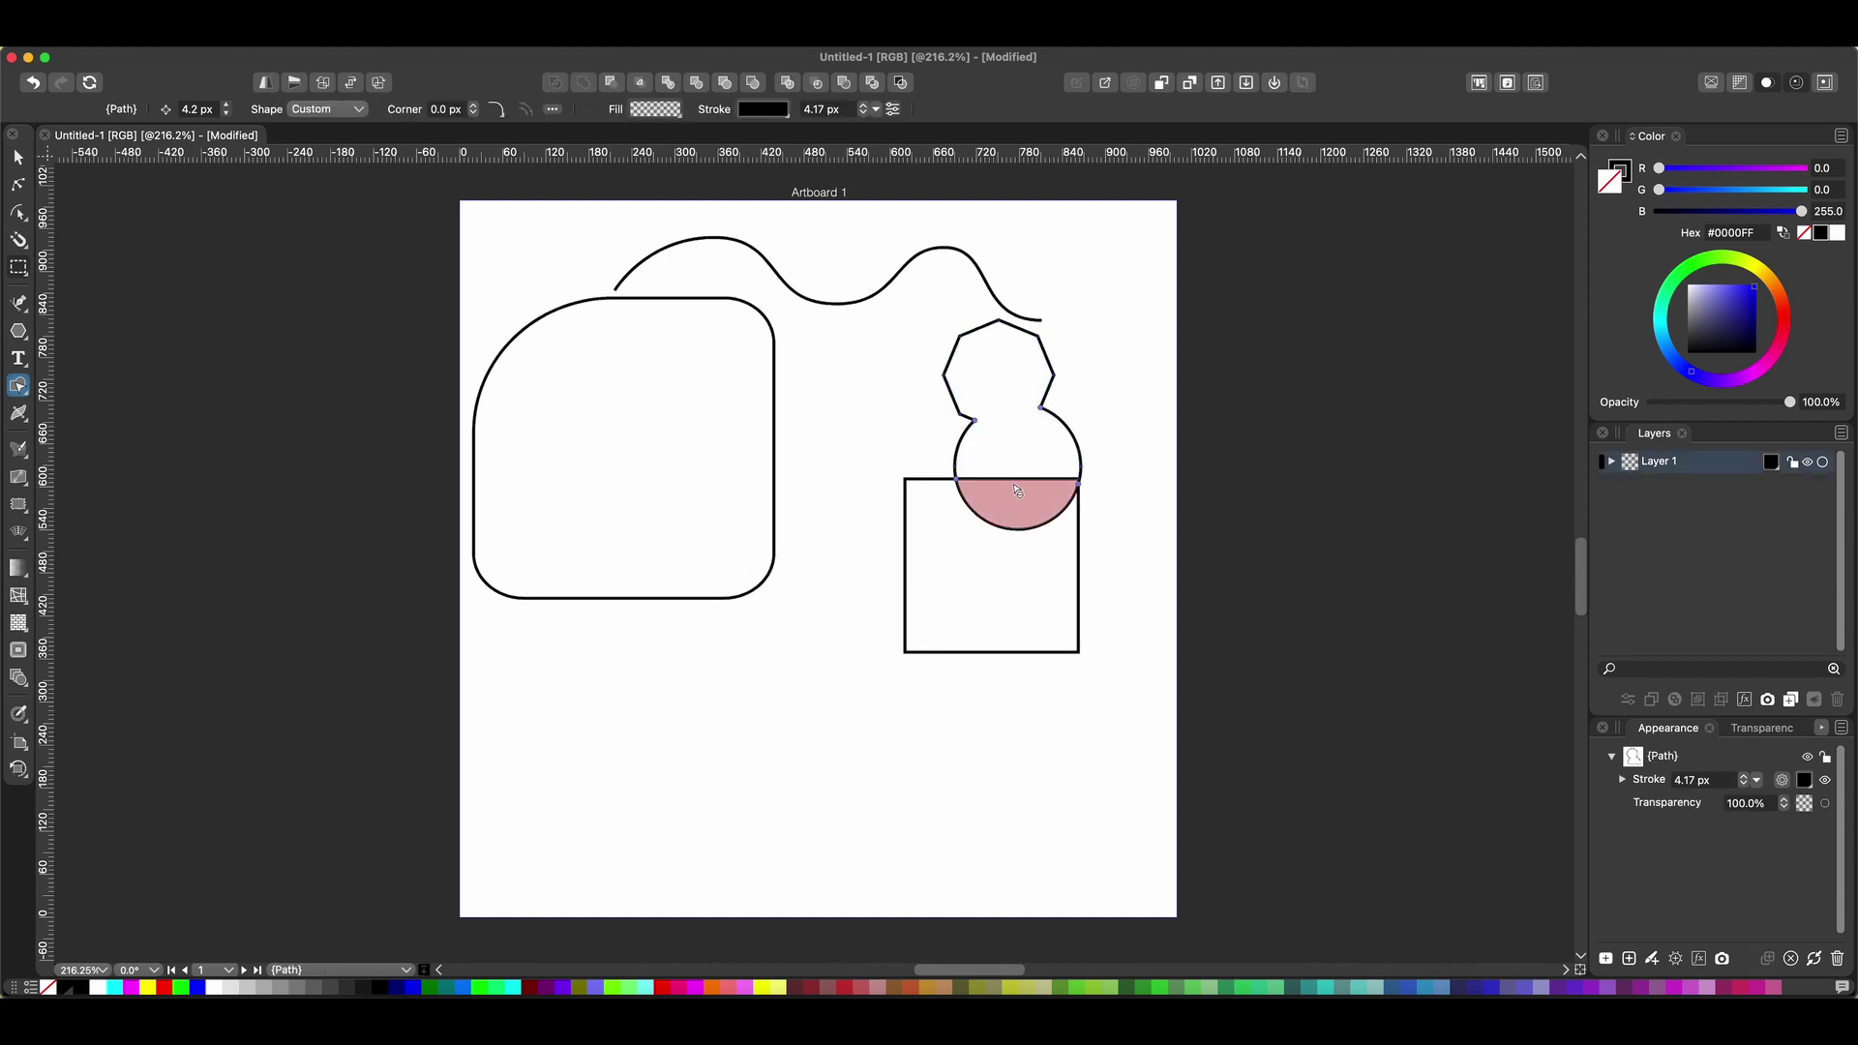
{"action": "left_click_drag", "start_coordinate": [1006, 442], "coordinate": [1002, 499]}
{"action": "left_click", "coordinate": [1028, 508], "text": "alt"}
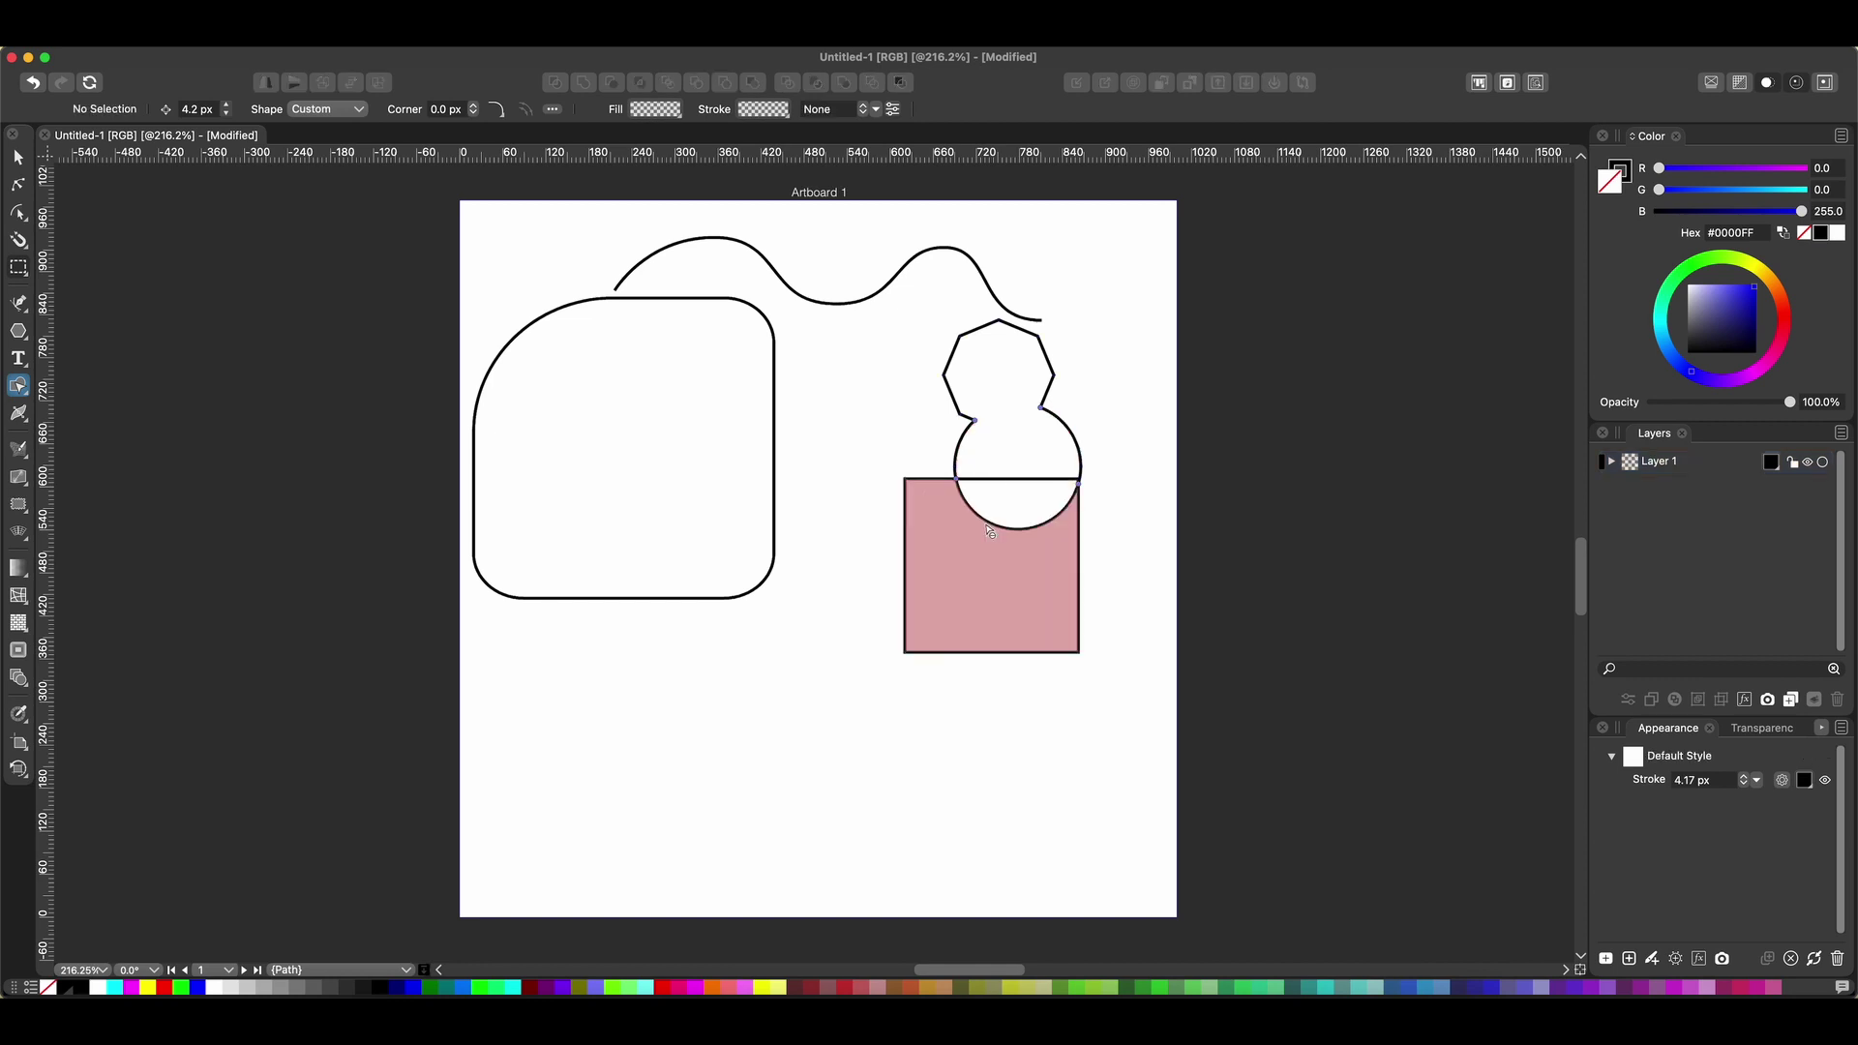
{"action": "left_click", "coordinate": [965, 568], "text": "alt"}
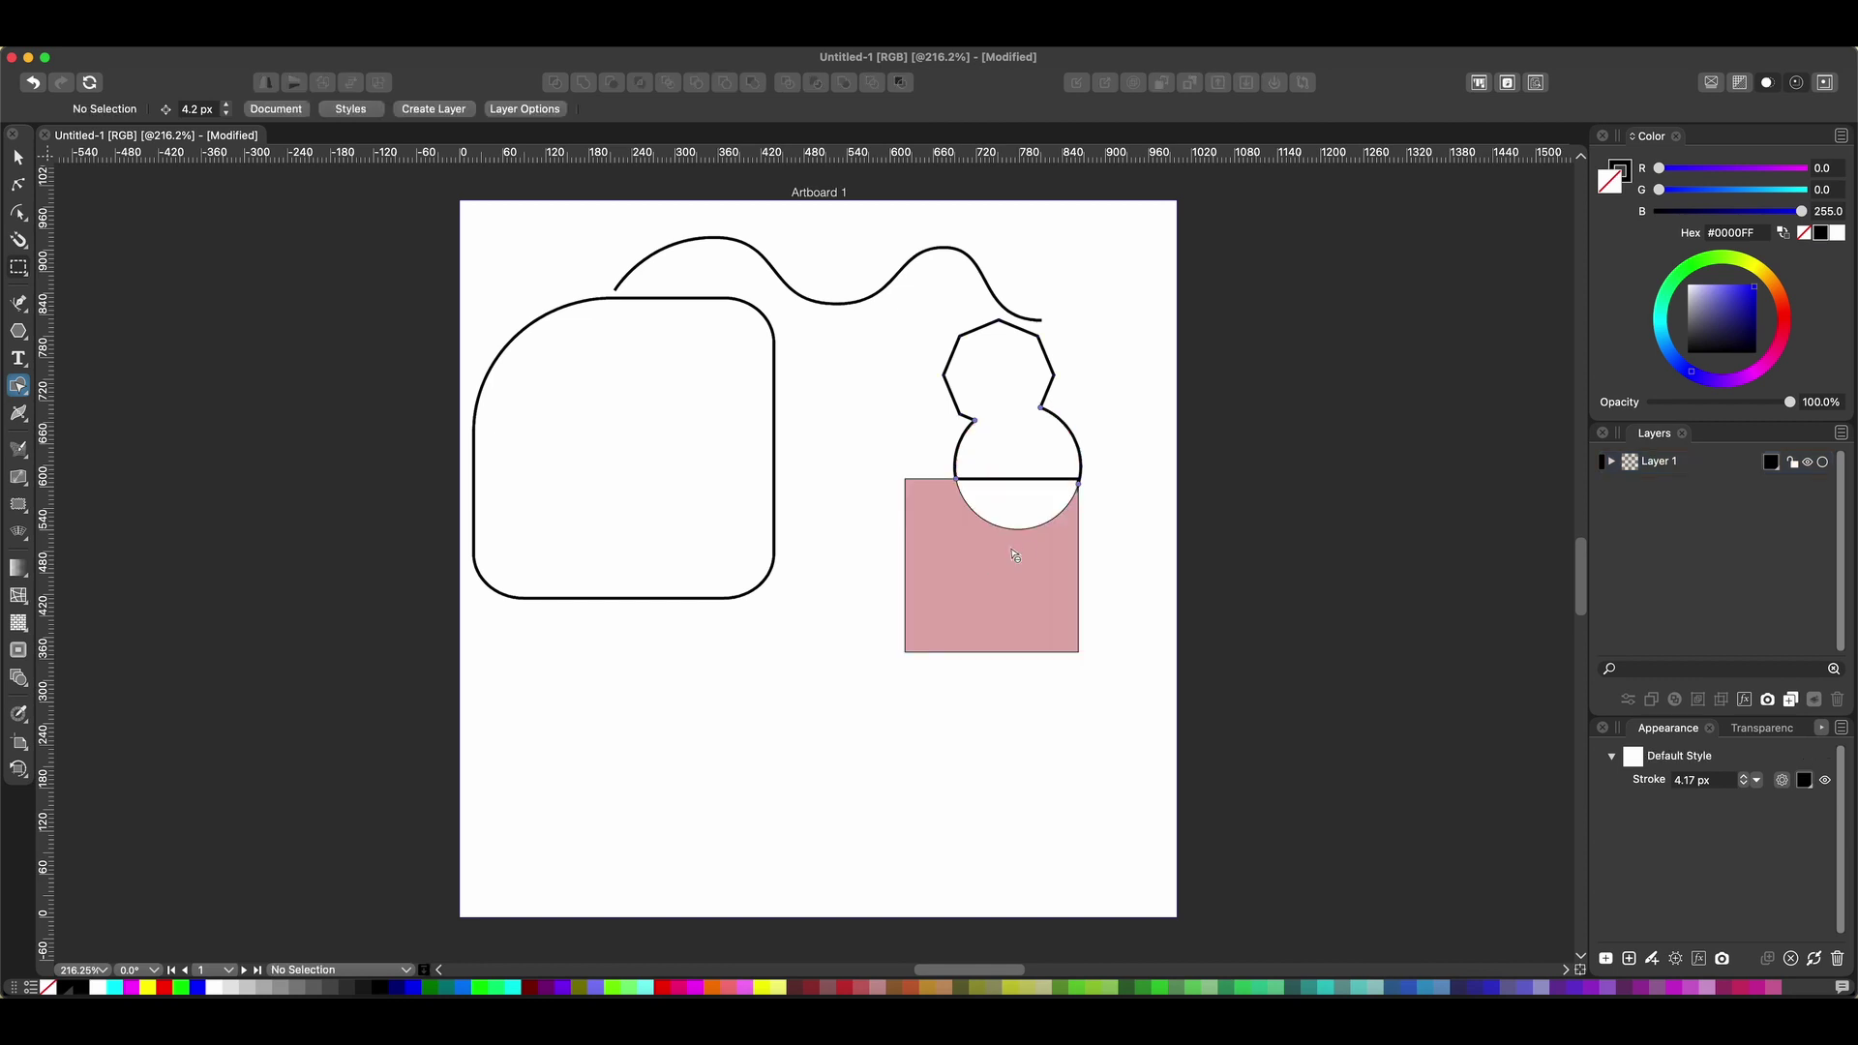
{"action": "left_click", "coordinate": [1061, 492], "text": "alt"}
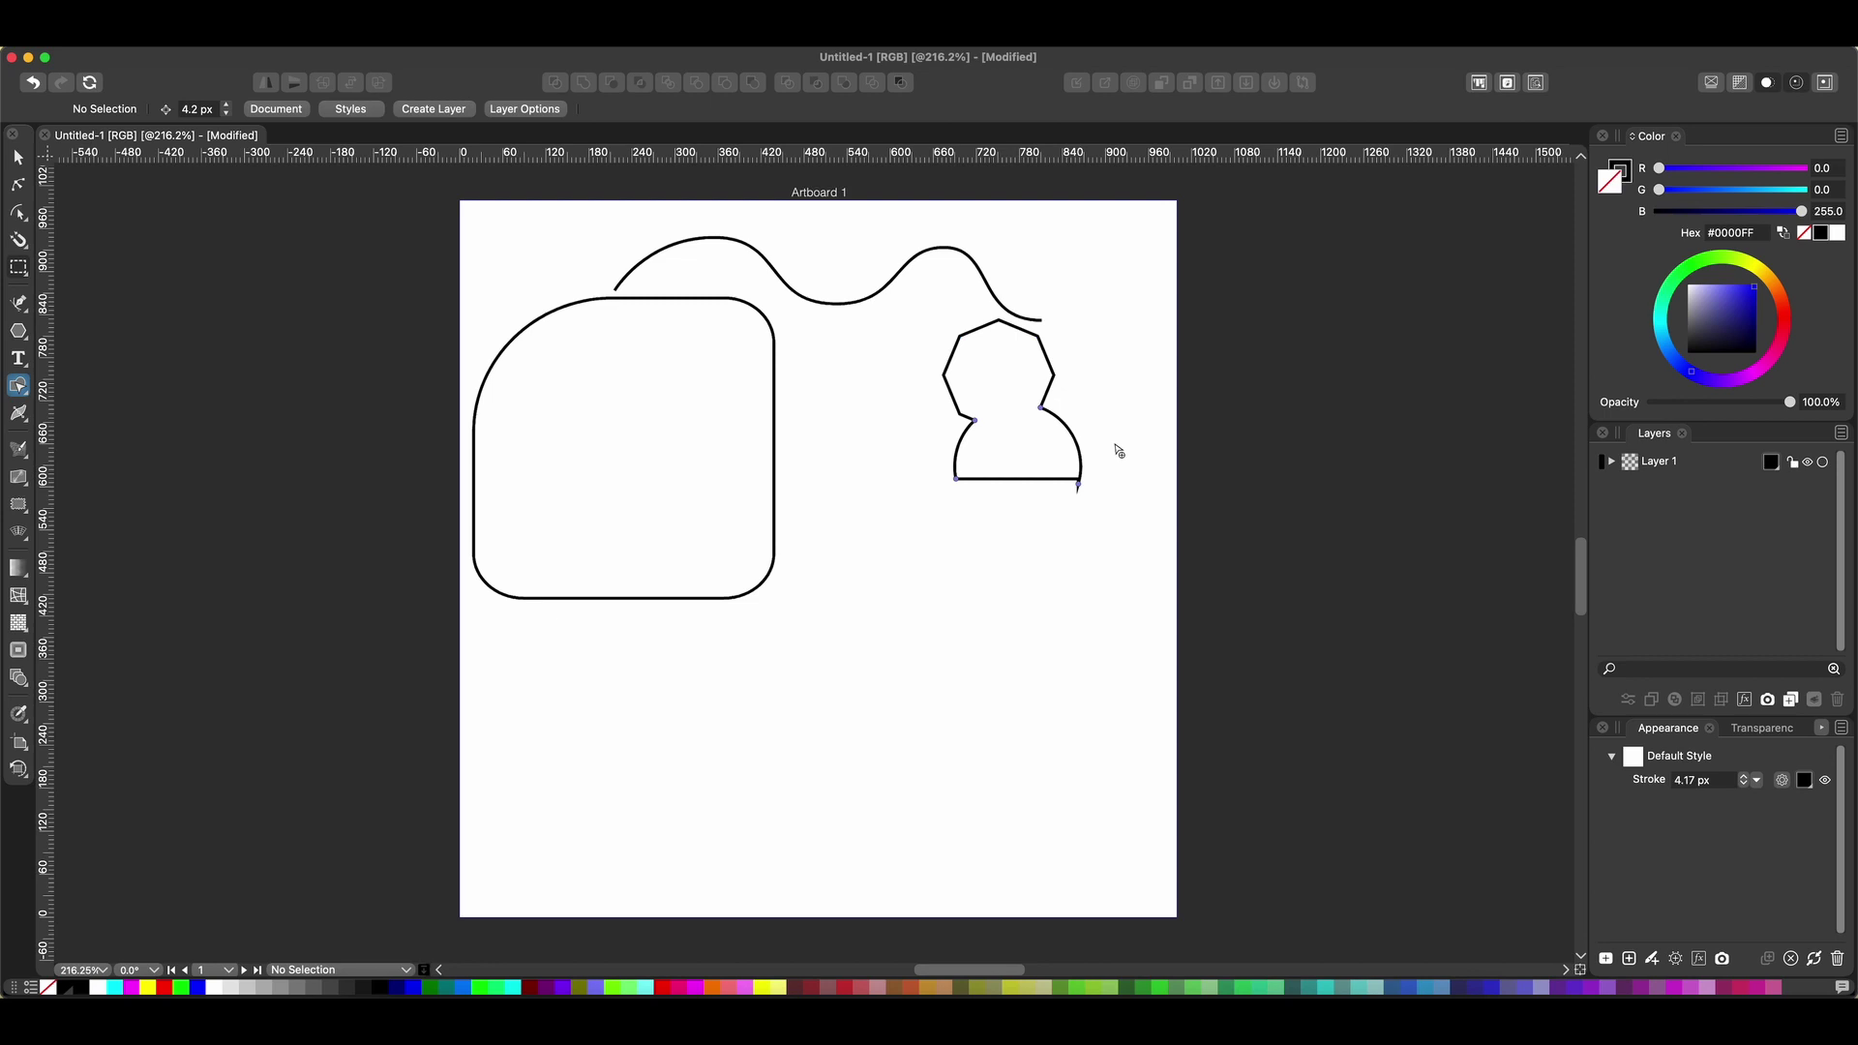
Remove the leftover spike at the merged shape's lower-right corner by moving its stray node onto the corner node.
{"action": "scroll", "coordinate": [1103, 456], "scroll_direction": "up", "scroll_amount": 5}
{"action": "scroll", "coordinate": [1104, 454], "scroll_direction": "down", "scroll_amount": 5}
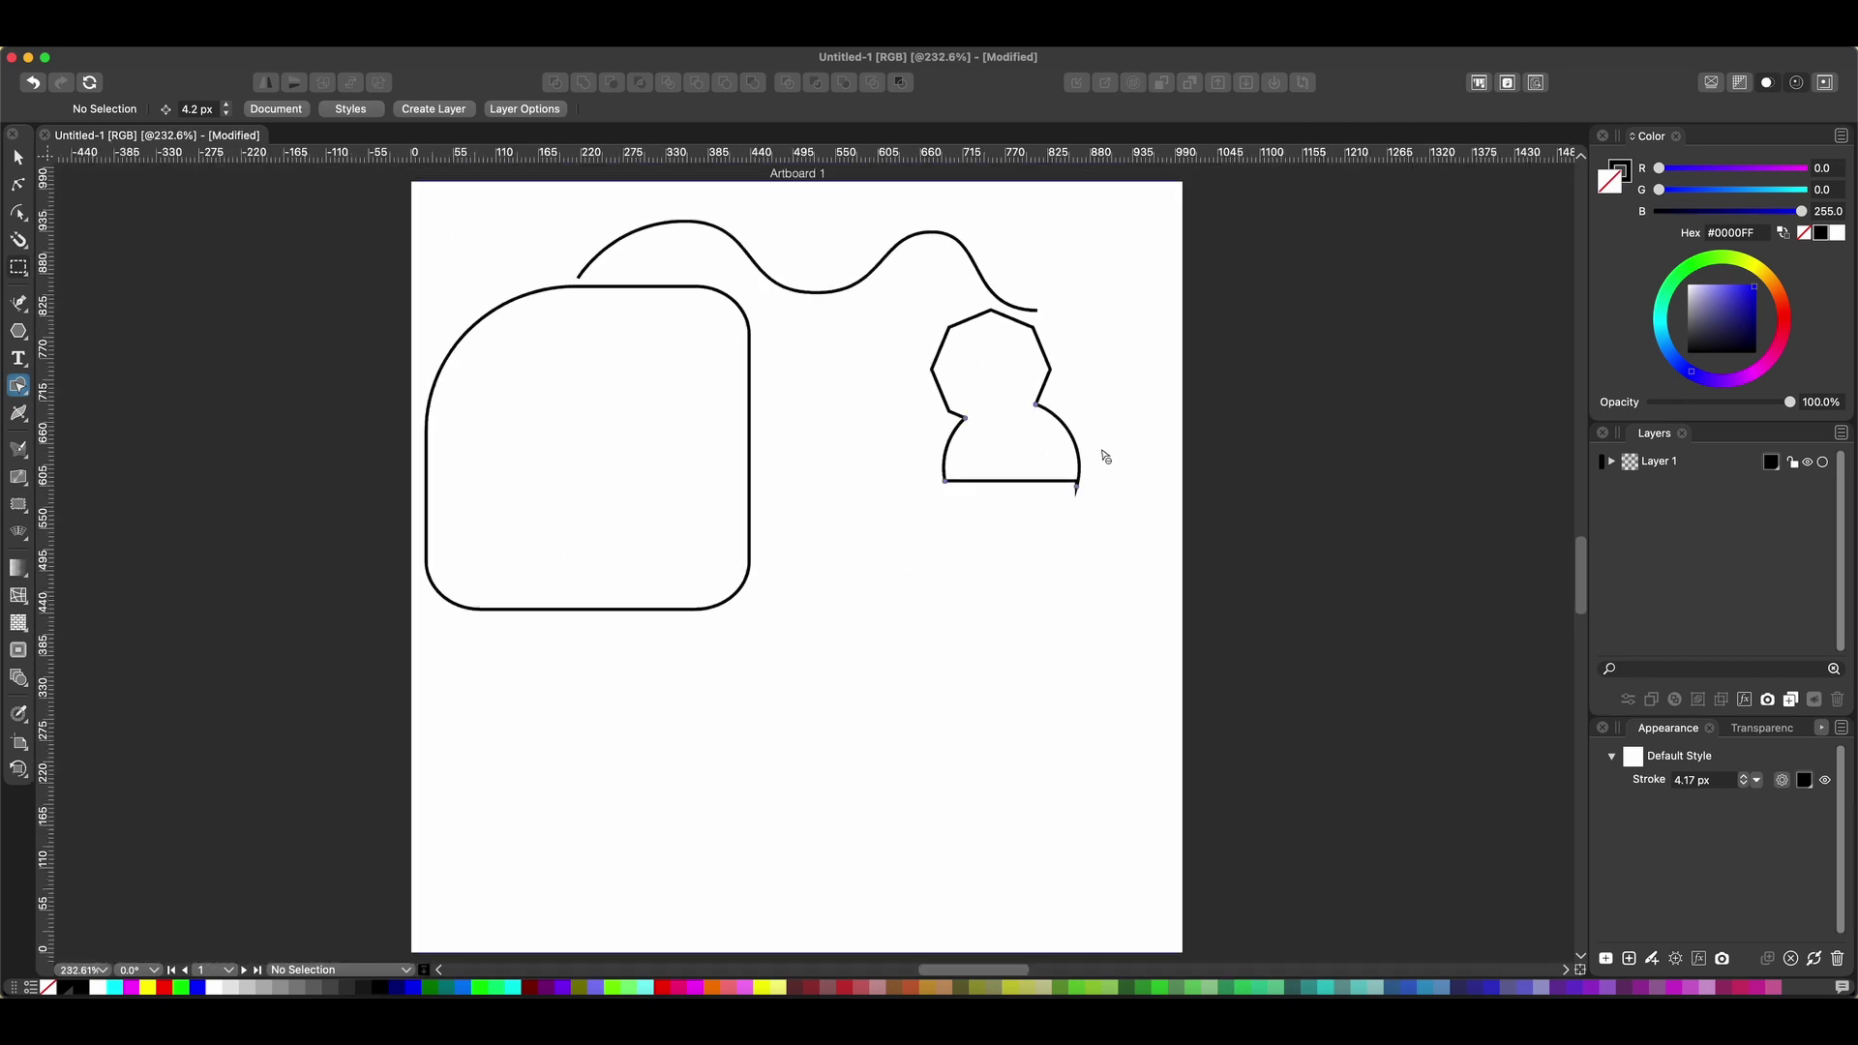
{"action": "scroll", "coordinate": [1103, 456], "scroll_direction": "up", "scroll_amount": 3}
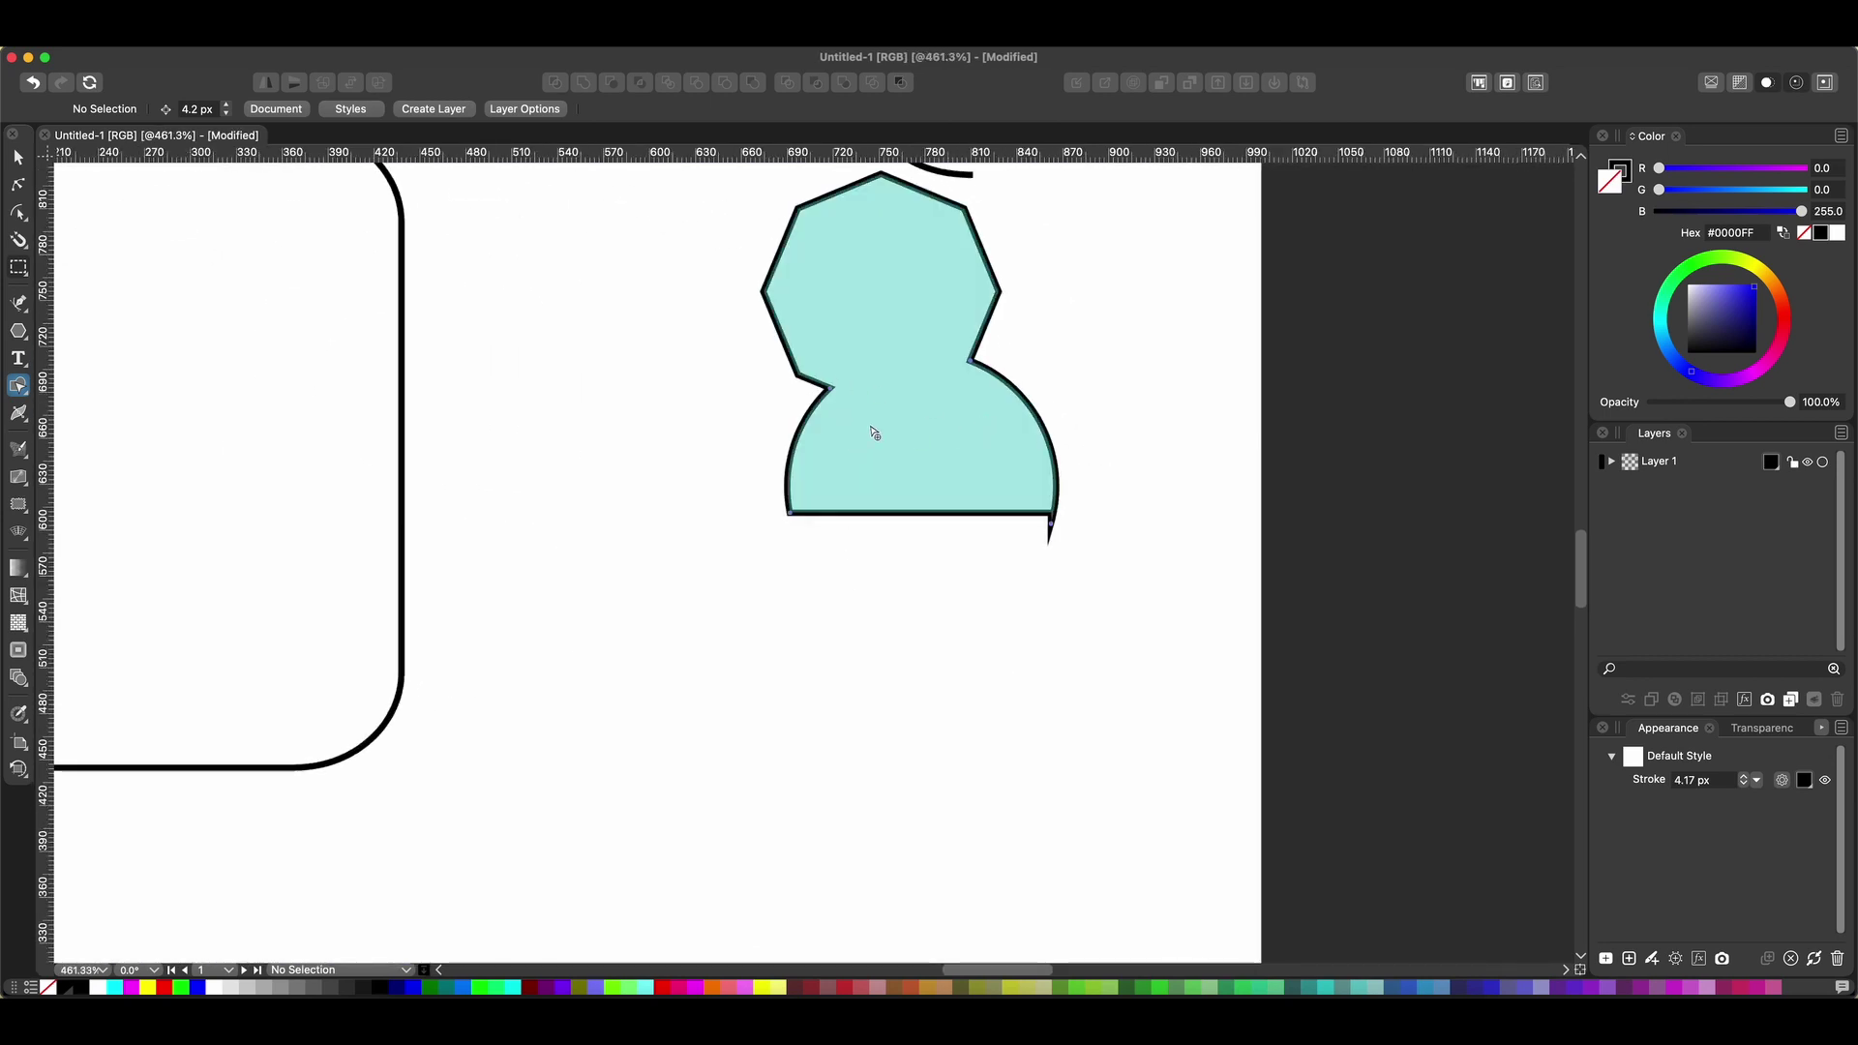
{"action": "scroll", "coordinate": [983, 480], "scroll_direction": "down", "scroll_amount": 3}
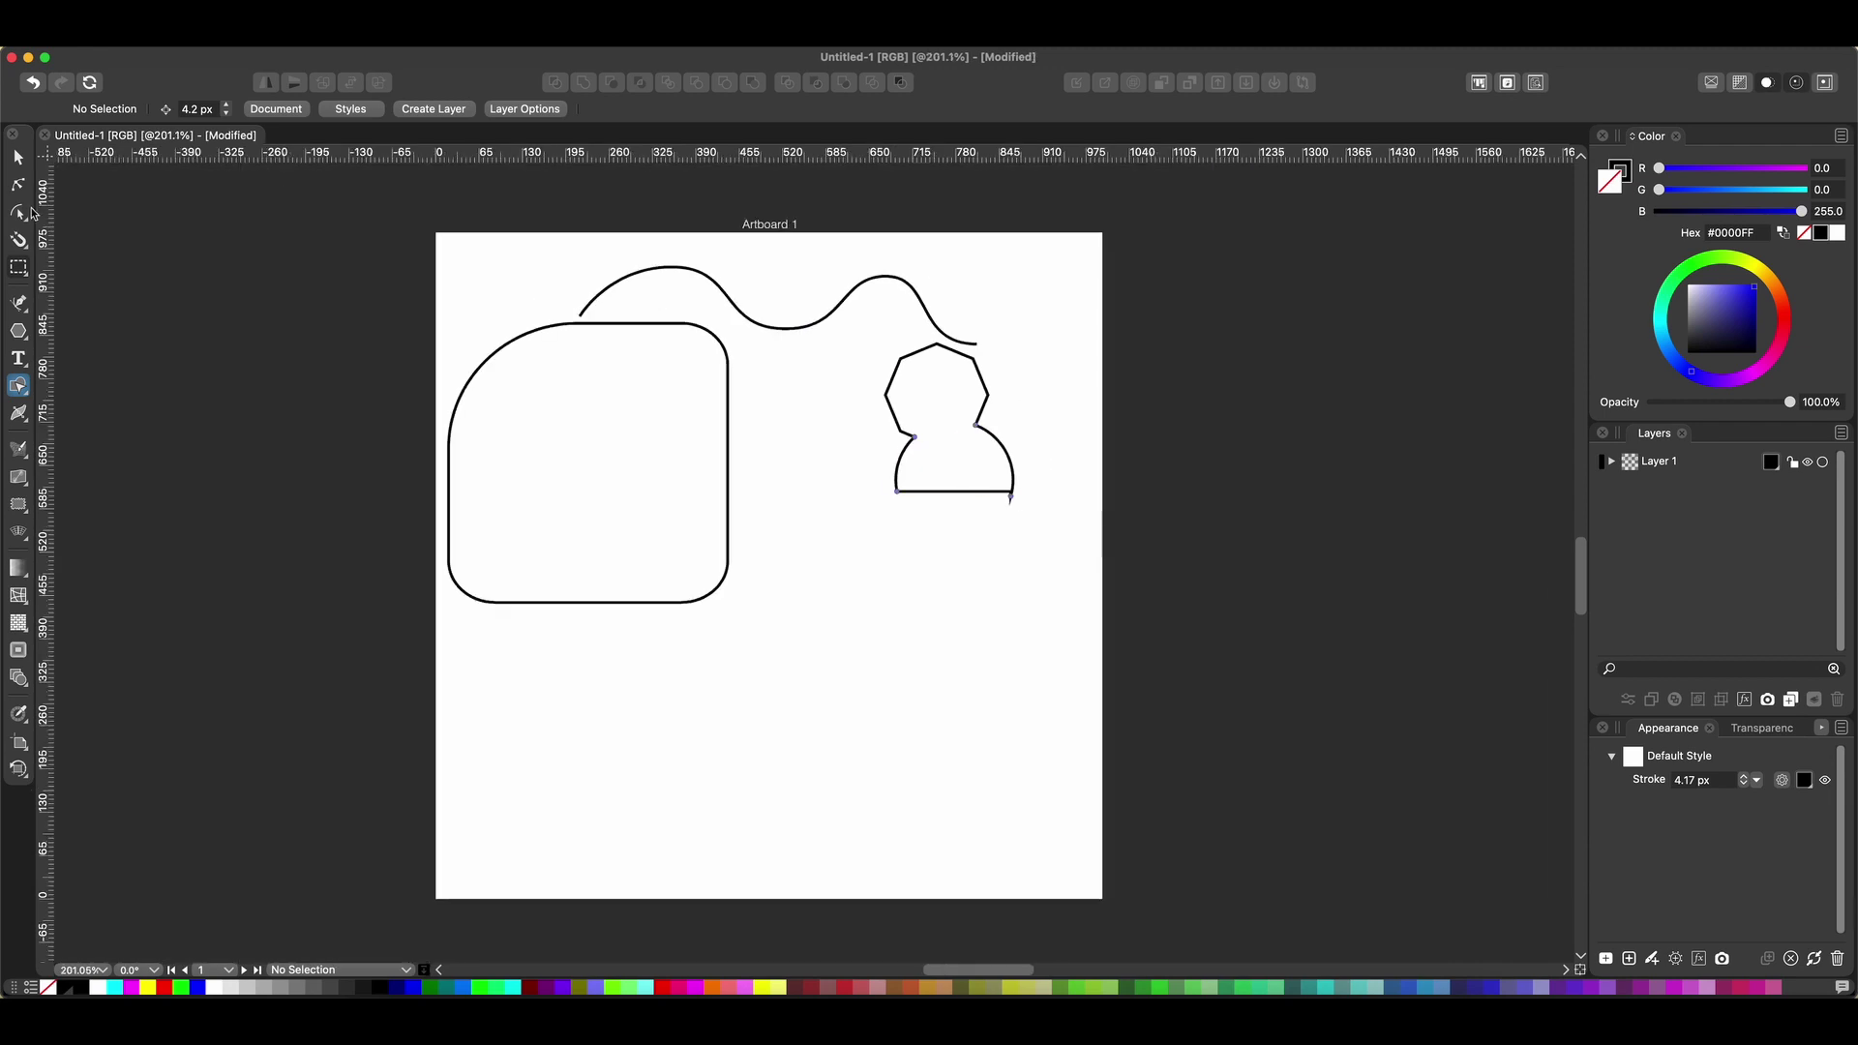
{"action": "left_click", "coordinate": [18, 159]}
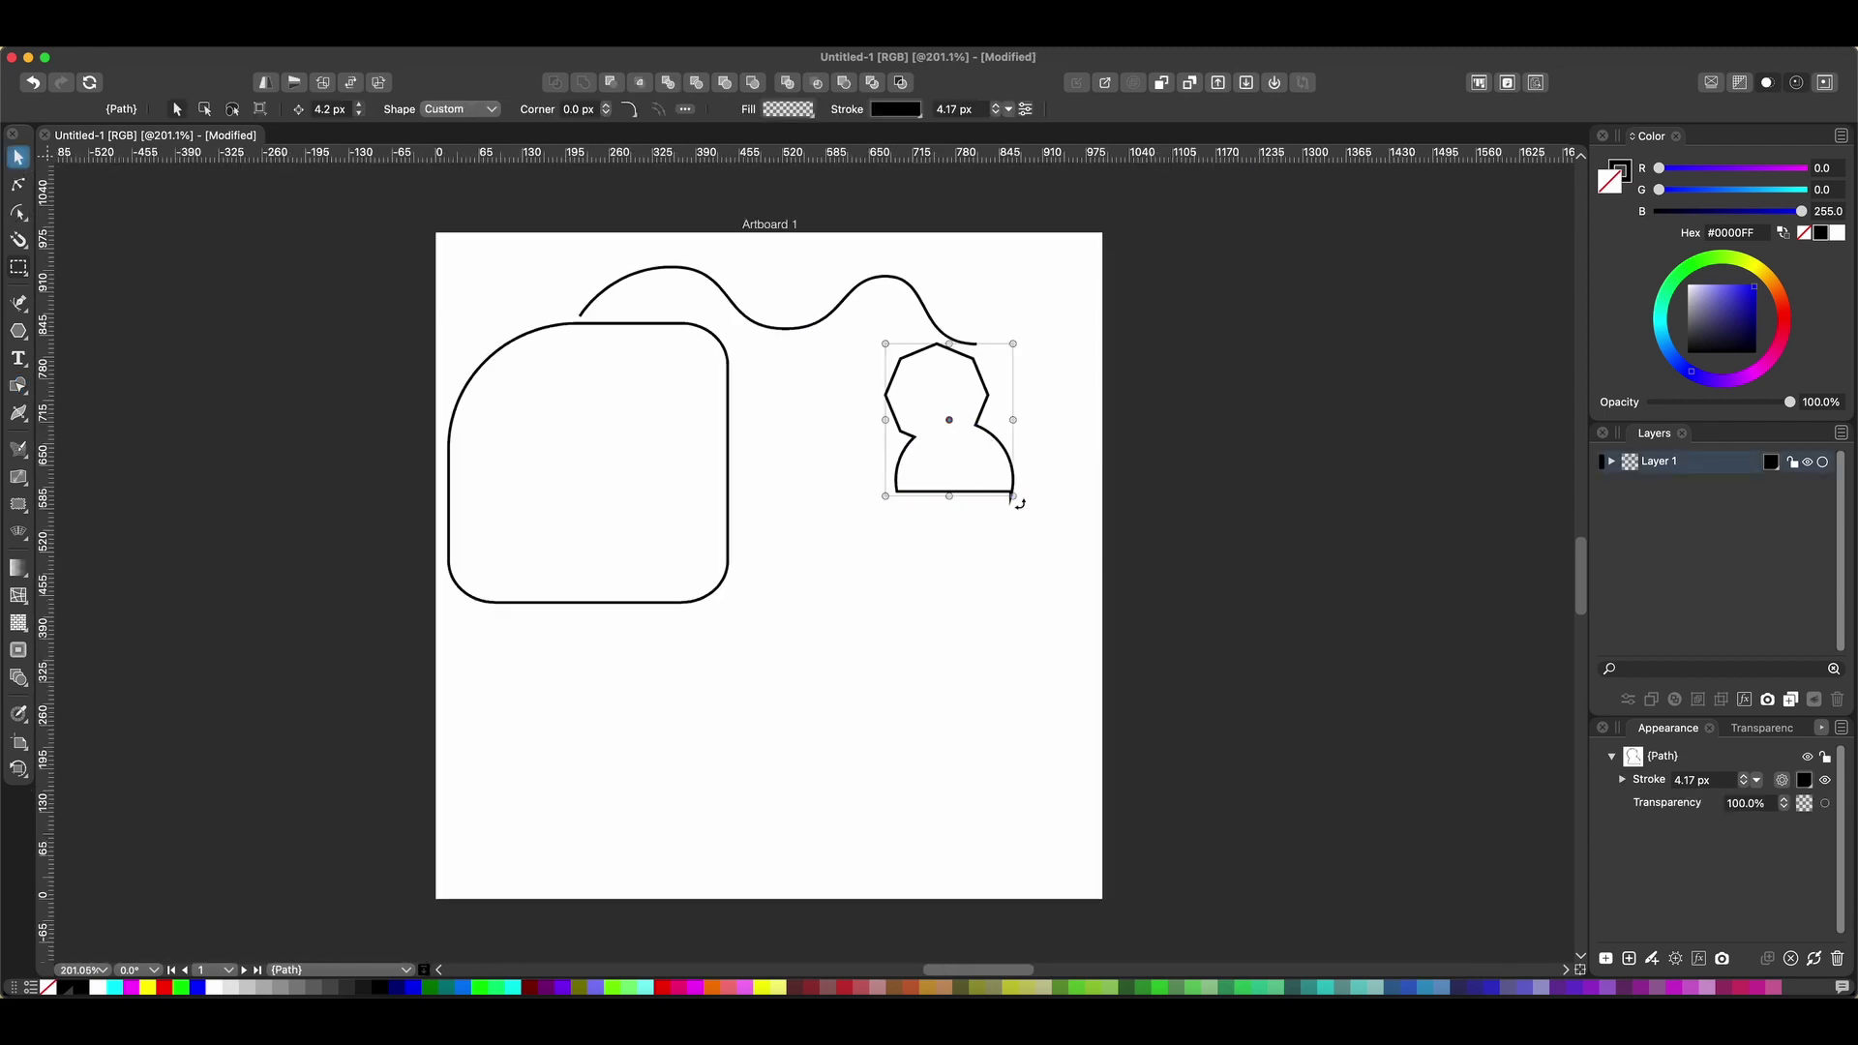
{"action": "scroll", "coordinate": [1012, 498], "scroll_direction": "up", "scroll_amount": 7}
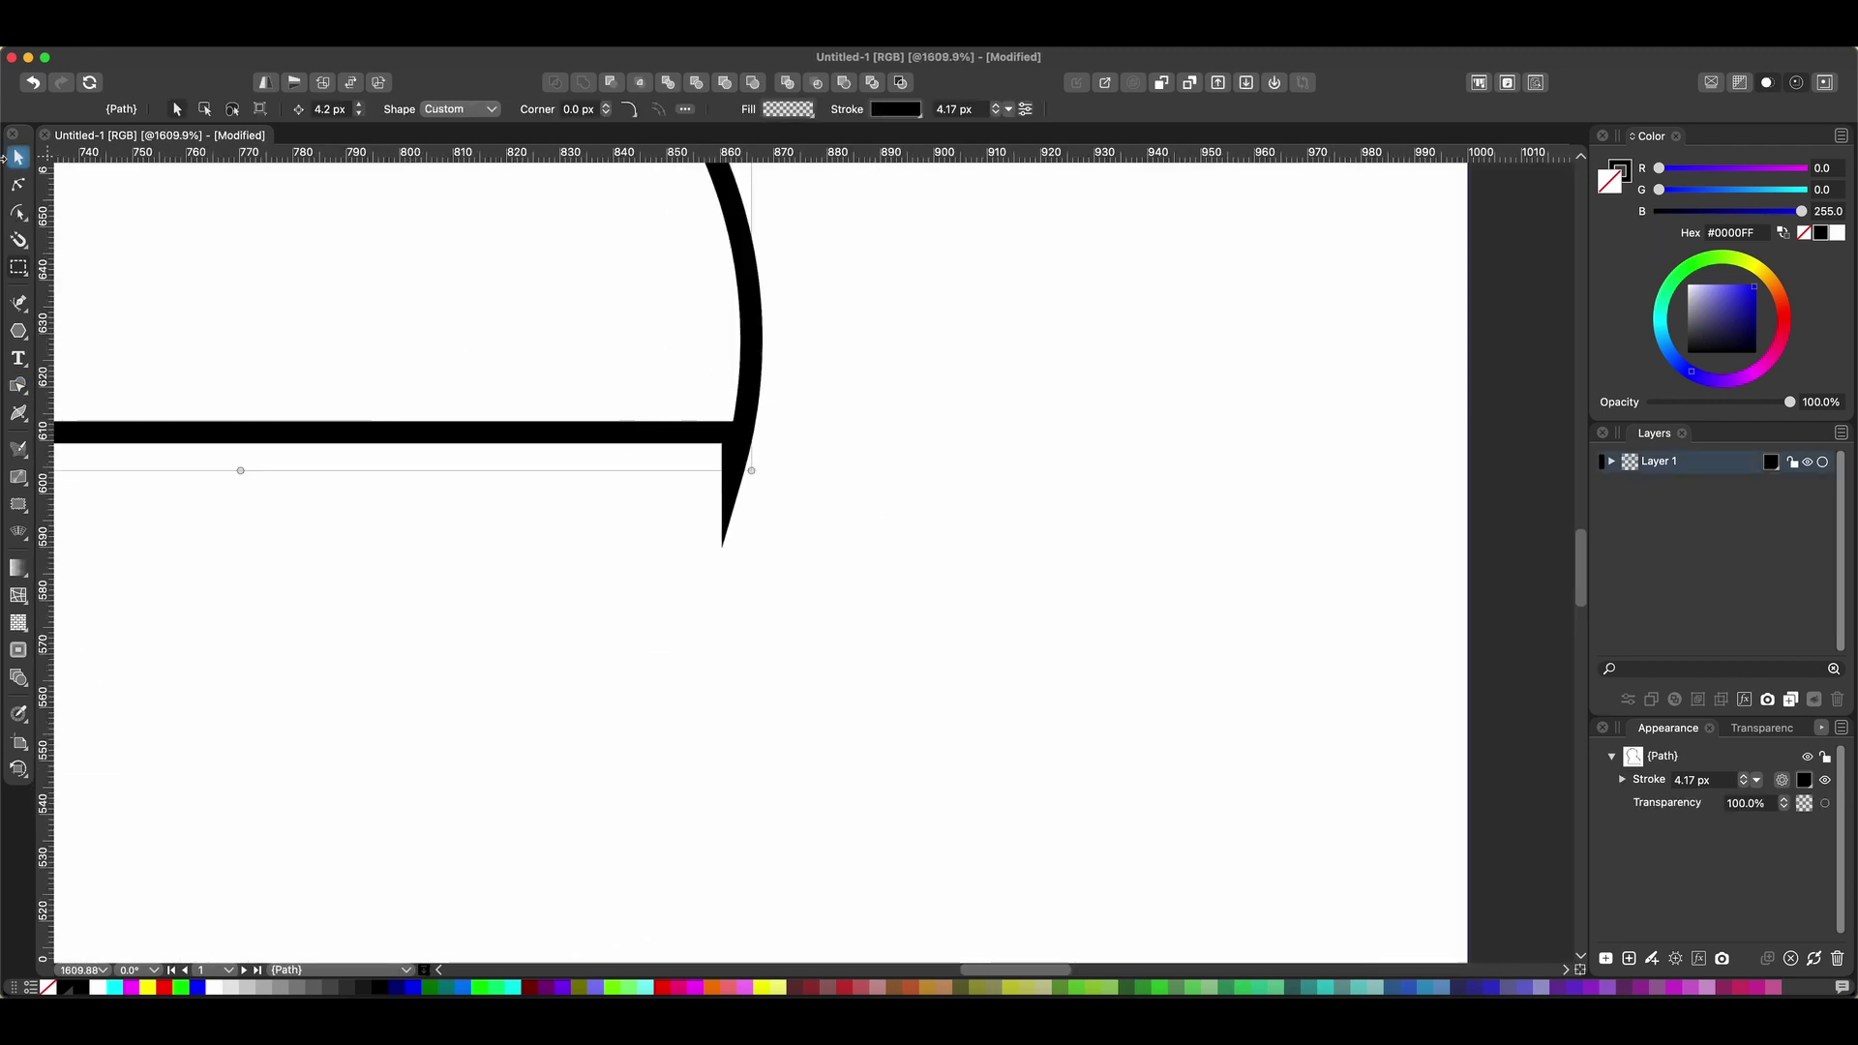
{"action": "left_click", "coordinate": [17, 184]}
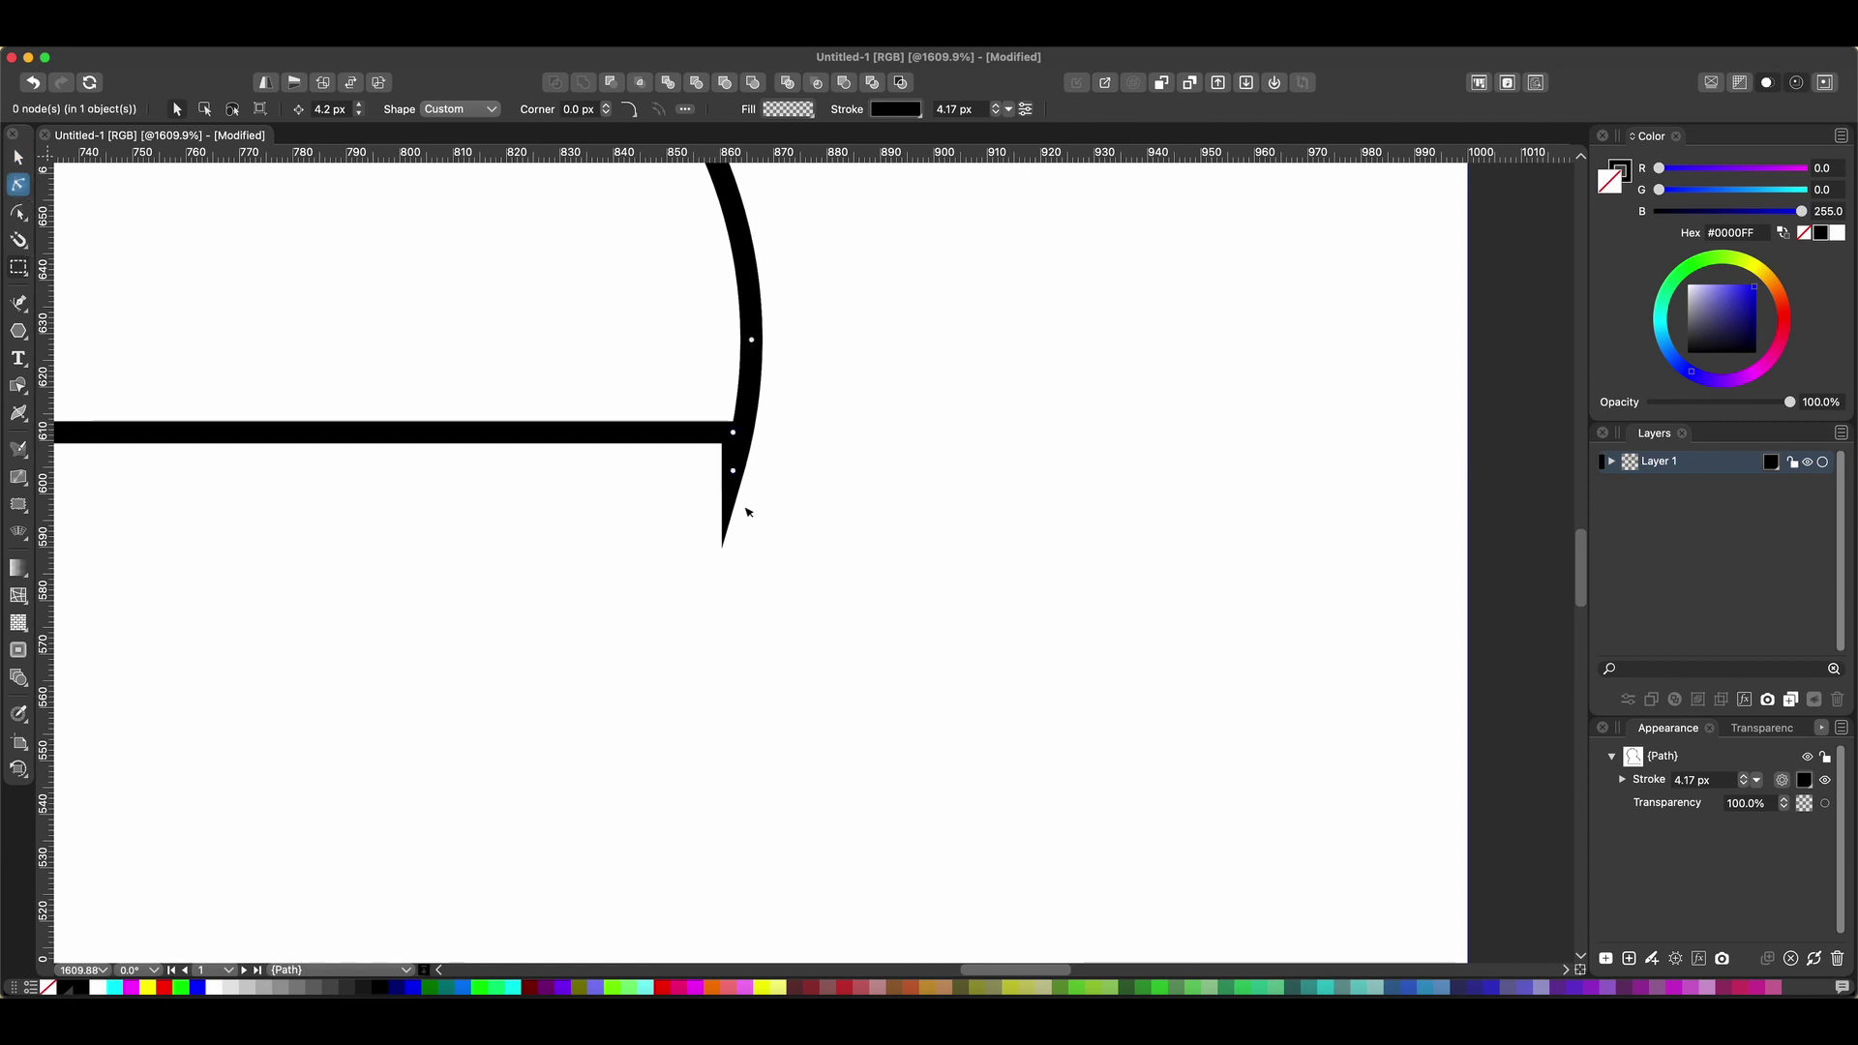
{"action": "left_click_drag", "start_coordinate": [734, 476], "coordinate": [735, 435]}
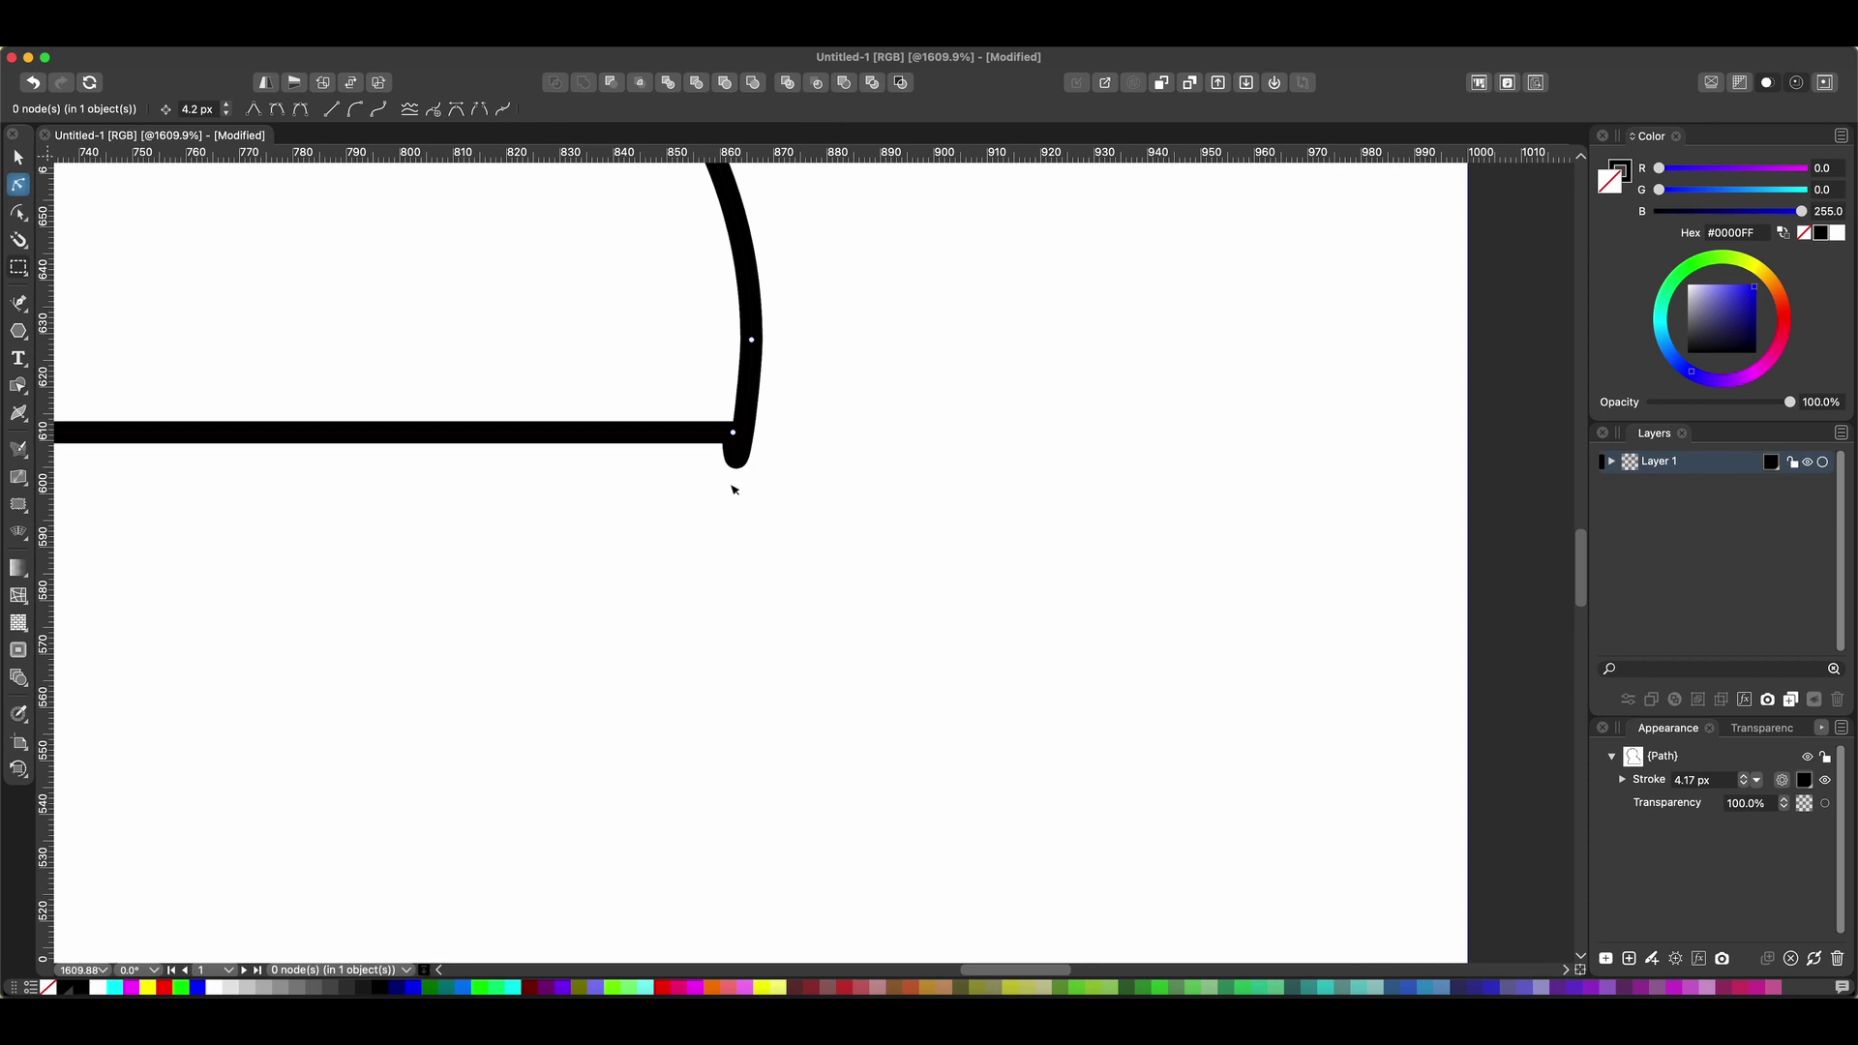
{"action": "left_click", "coordinate": [736, 440]}
{"action": "left_click_drag", "start_coordinate": [735, 515], "coordinate": [733, 433]}
{"action": "left_click", "coordinate": [22, 160]}
{"action": "scroll", "coordinate": [863, 481], "scroll_direction": "down", "scroll_amount": 5}
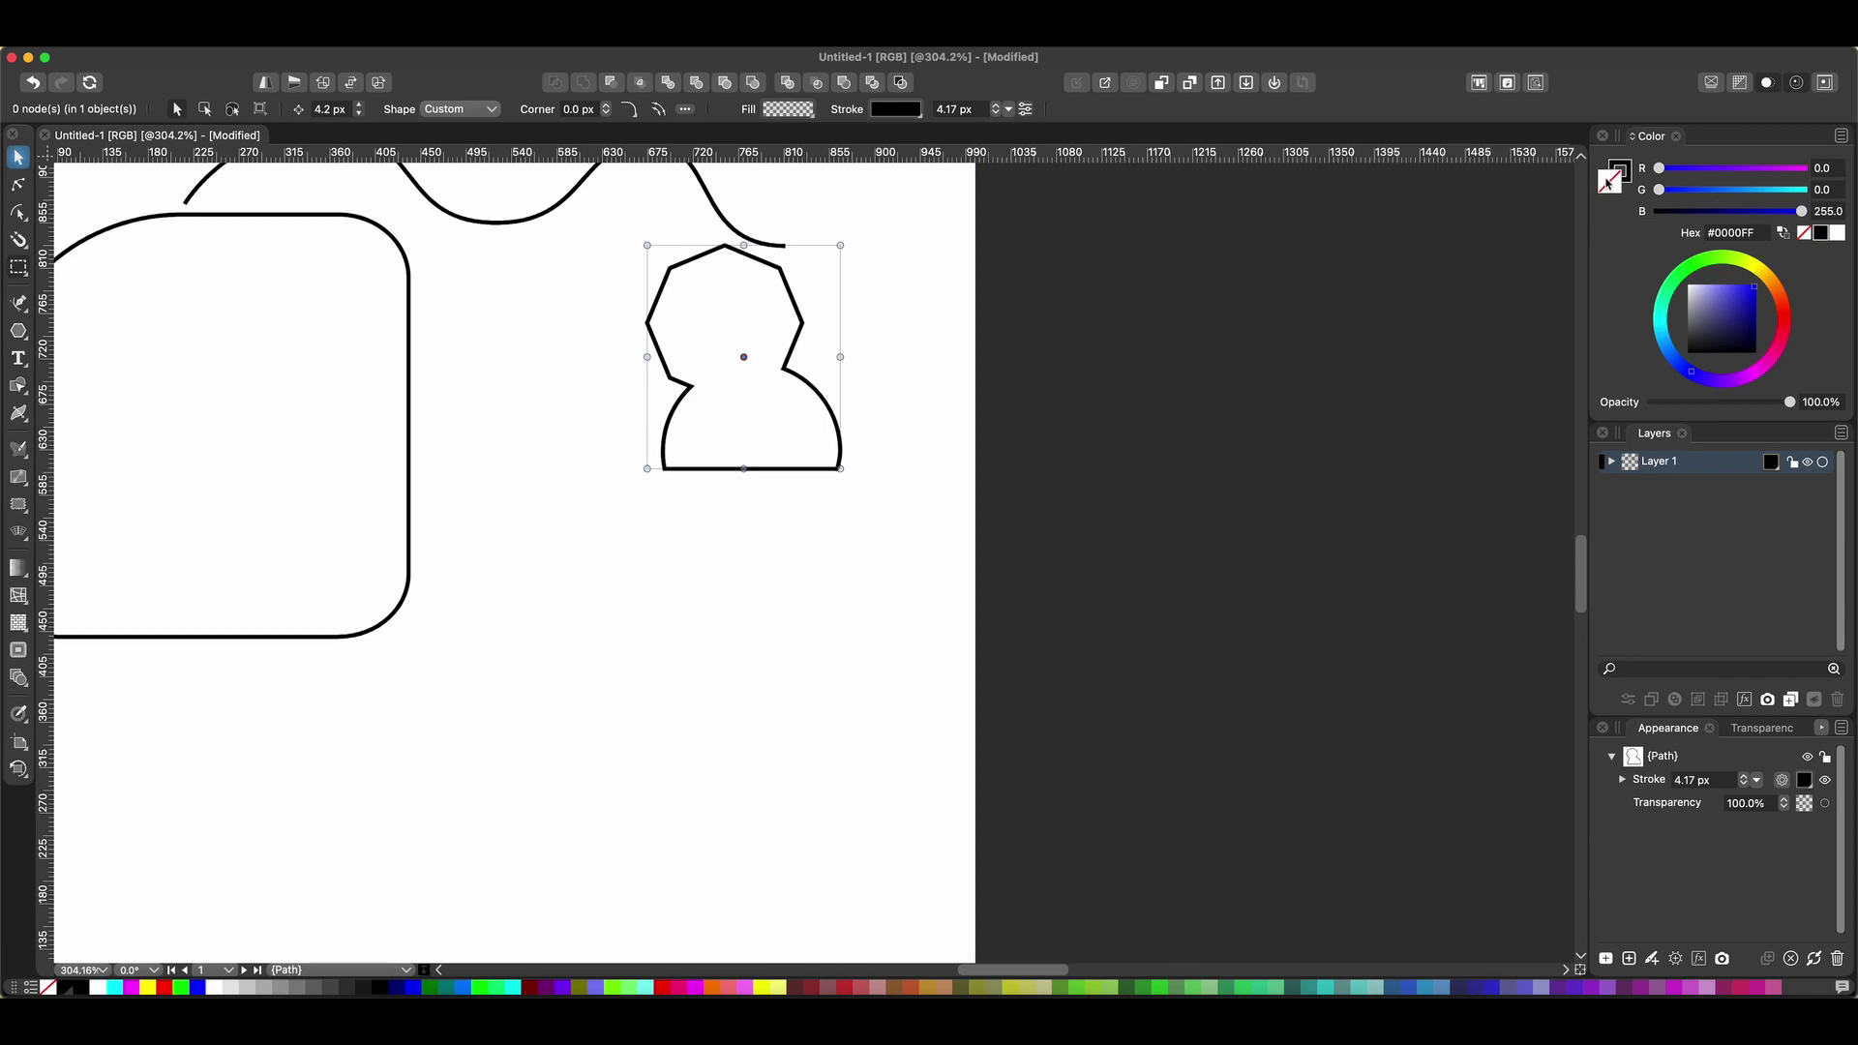
Show the Color Palette and fill the merged shape with blue-violet.
{"action": "left_click", "coordinate": [557, 46]}
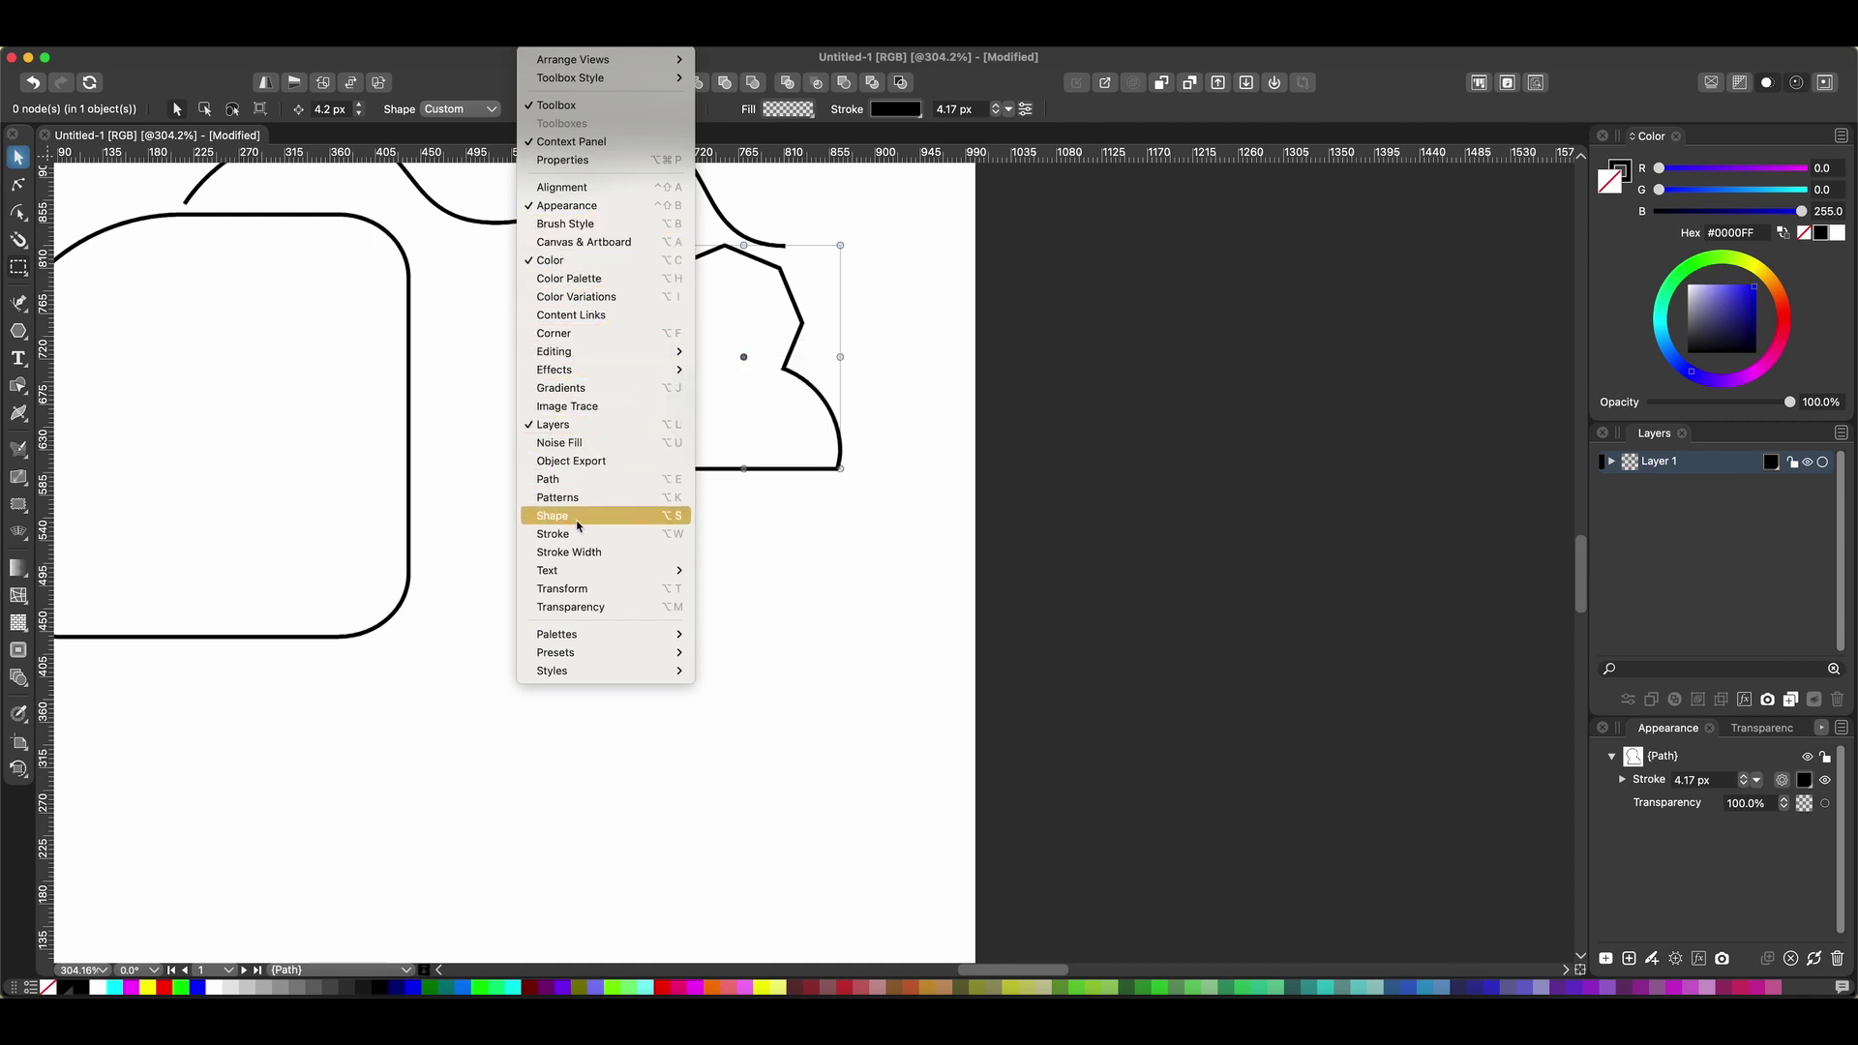
{"action": "left_click", "coordinate": [569, 279]}
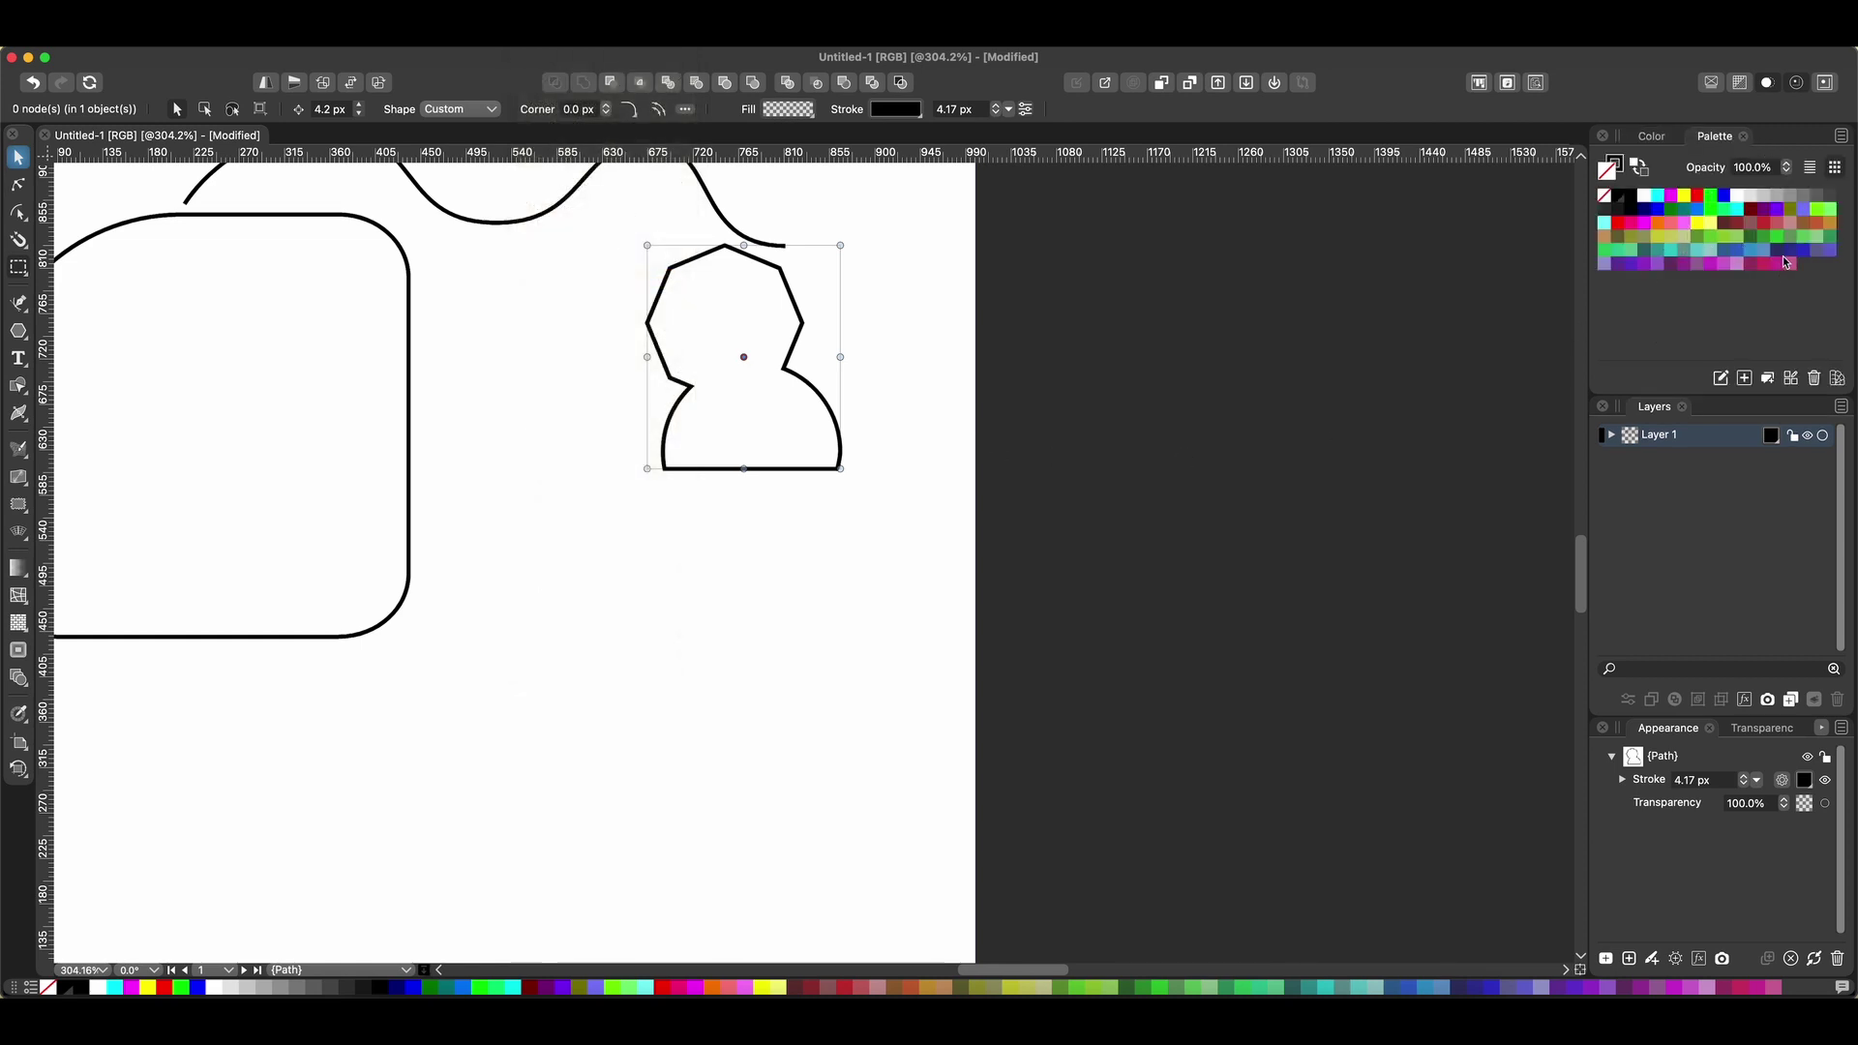
{"action": "left_click", "coordinate": [1803, 211]}
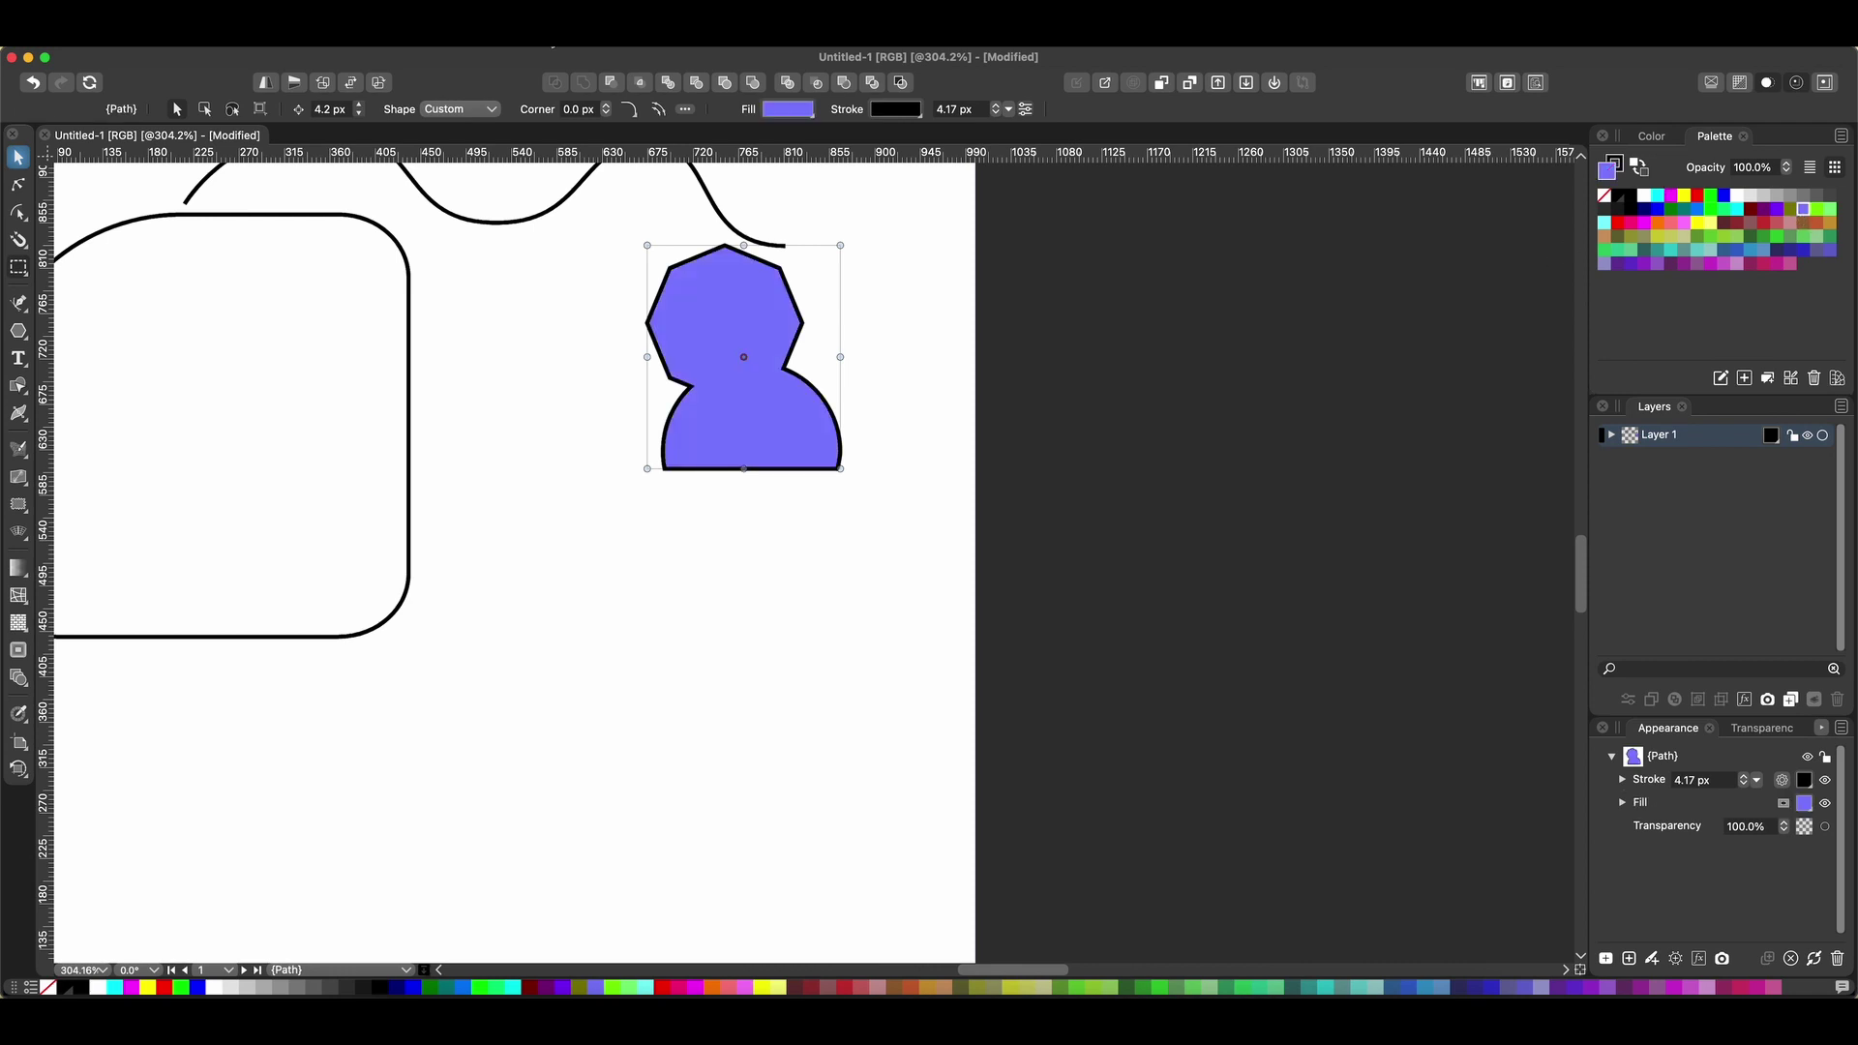
Show the Stroke settings and dock them in the same group as the color palette.
{"action": "left_click", "coordinate": [552, 42]}
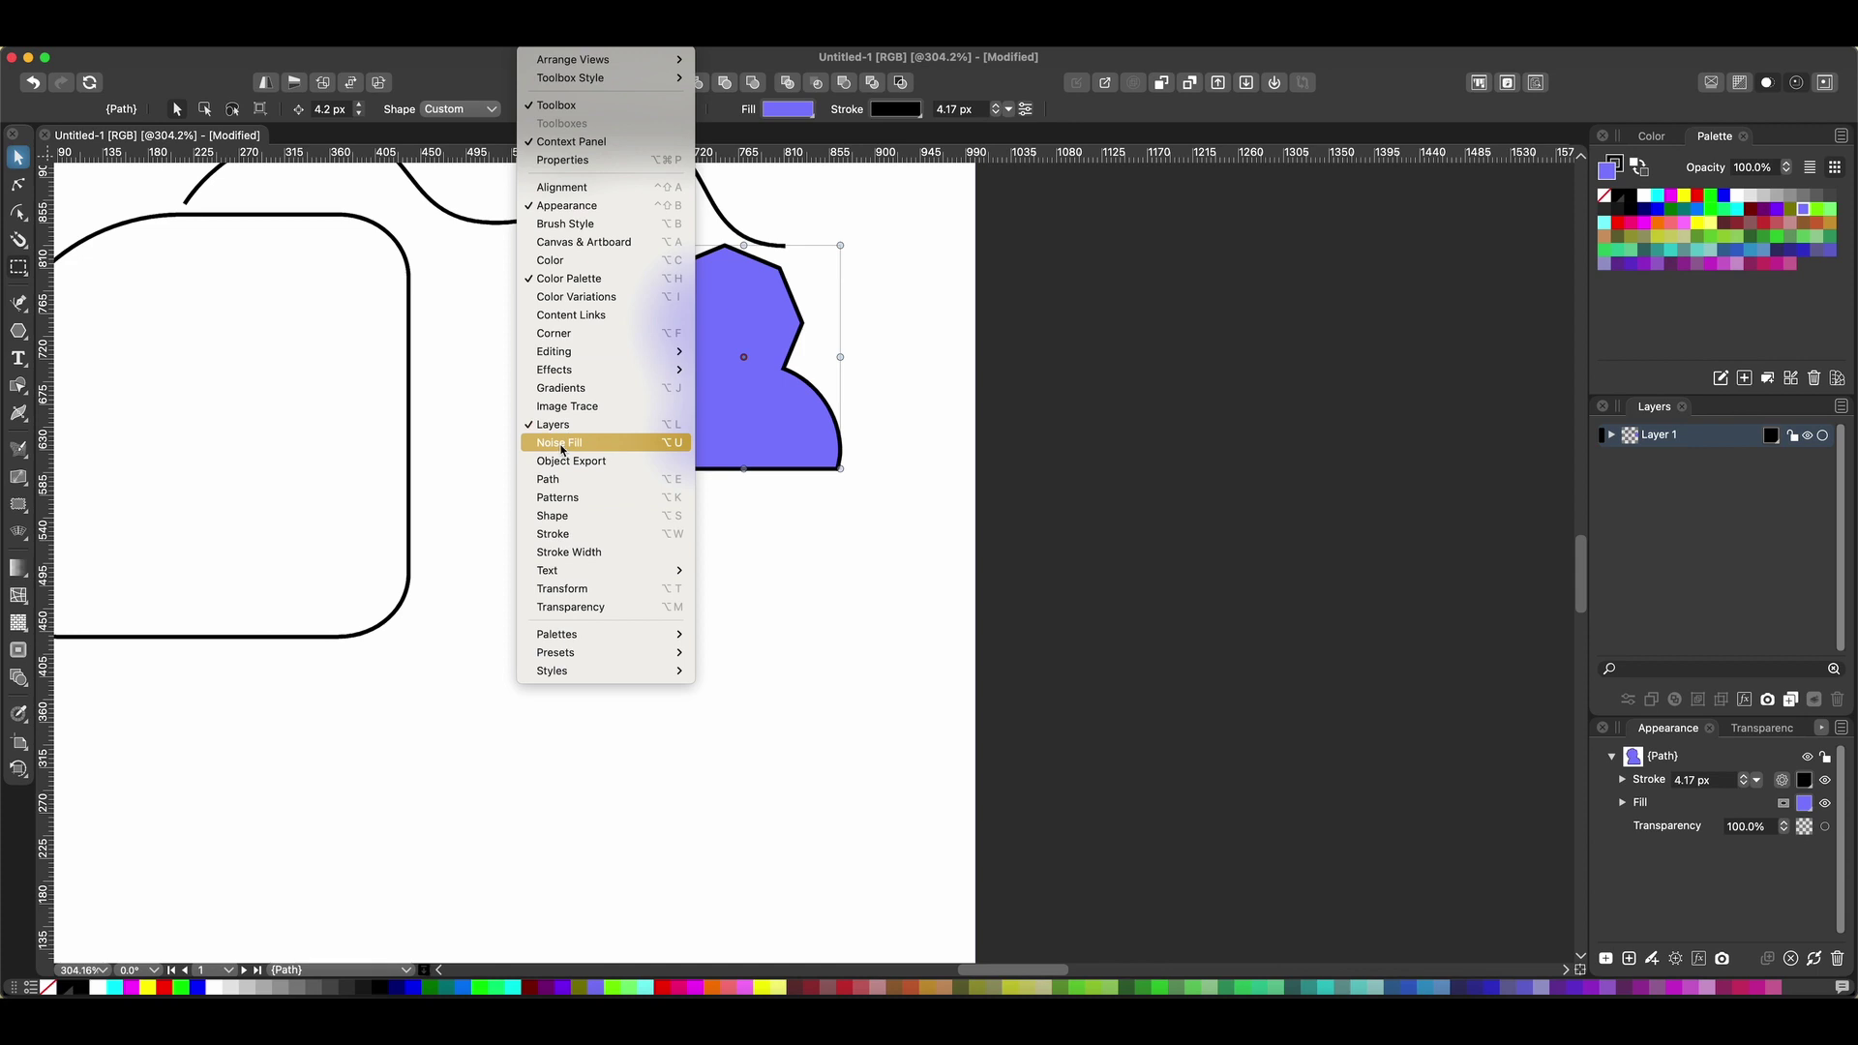
{"action": "left_click", "coordinate": [580, 534]}
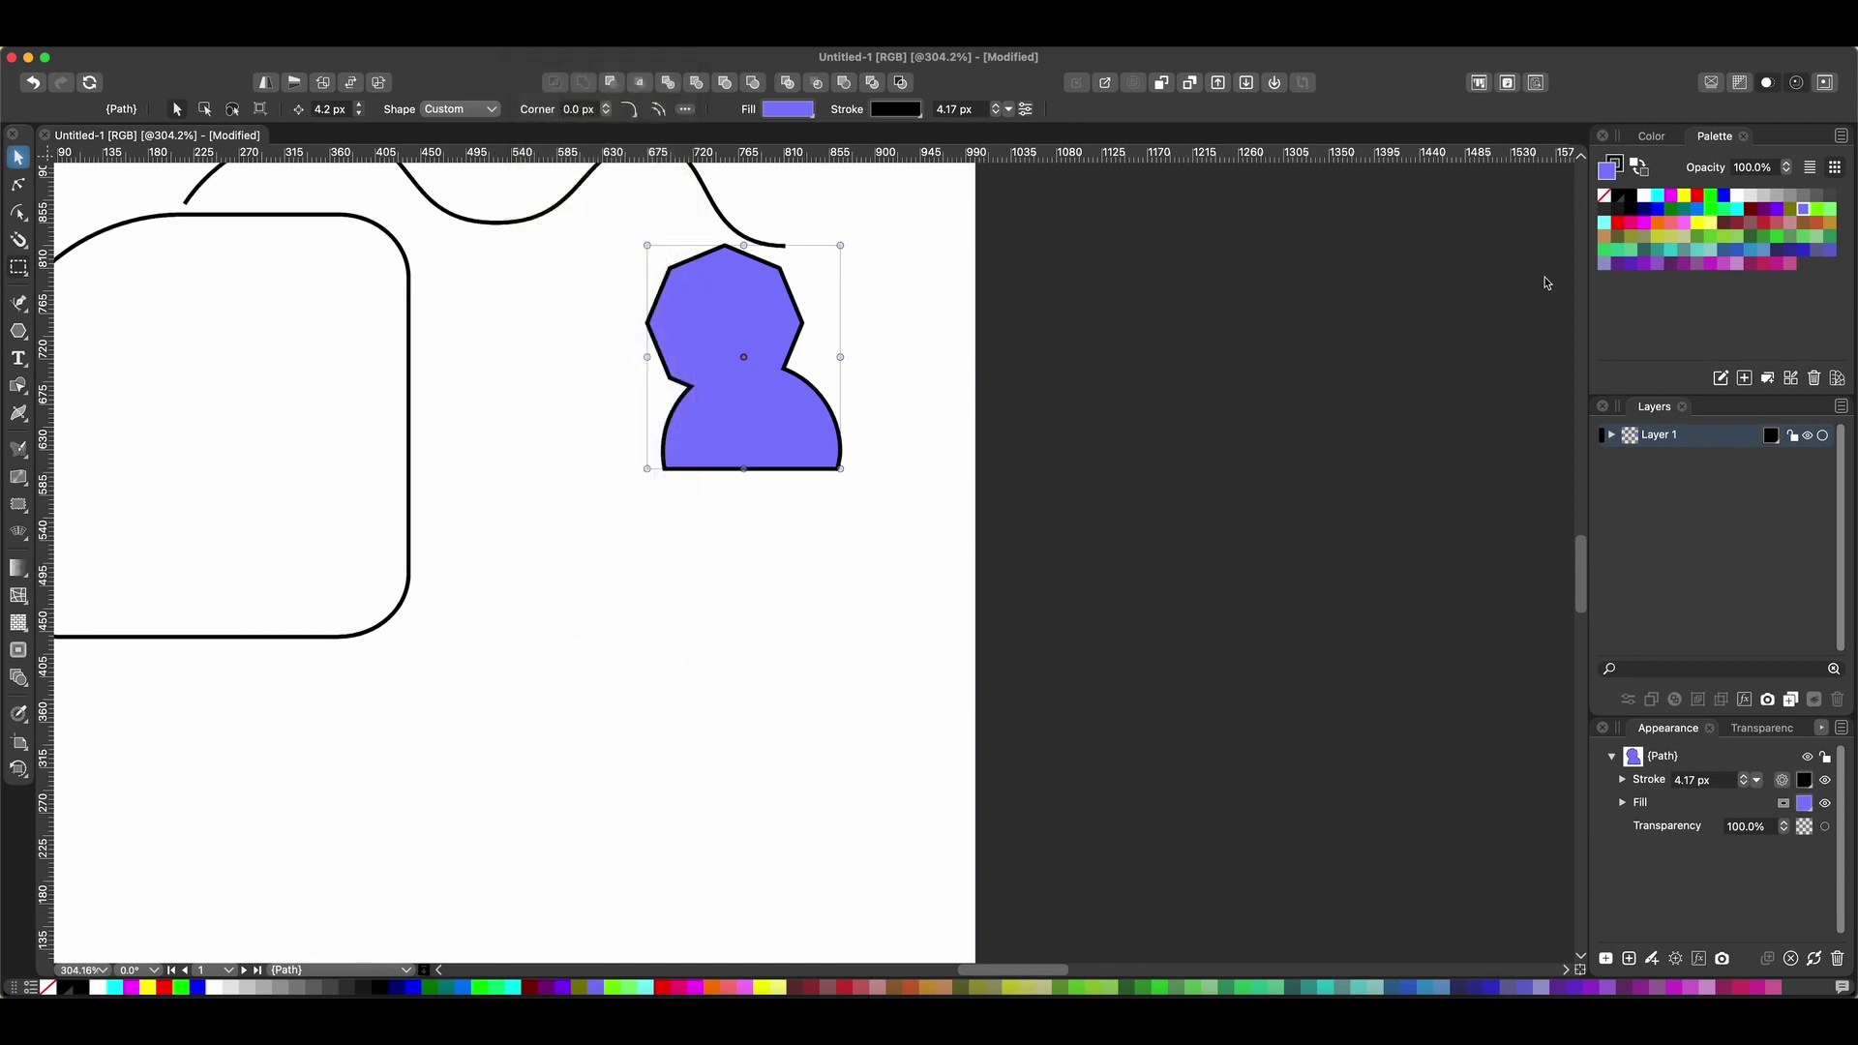
{"action": "mouse_move", "coordinate": [1722, 404]}
{"action": "left_mouse_down"}
{"action": "mouse_move", "coordinate": [1442, 368]}
{"action": "mouse_move", "coordinate": [1741, 184]}
{"action": "mouse_move", "coordinate": [1753, 143]}
{"action": "left_mouse_up"}
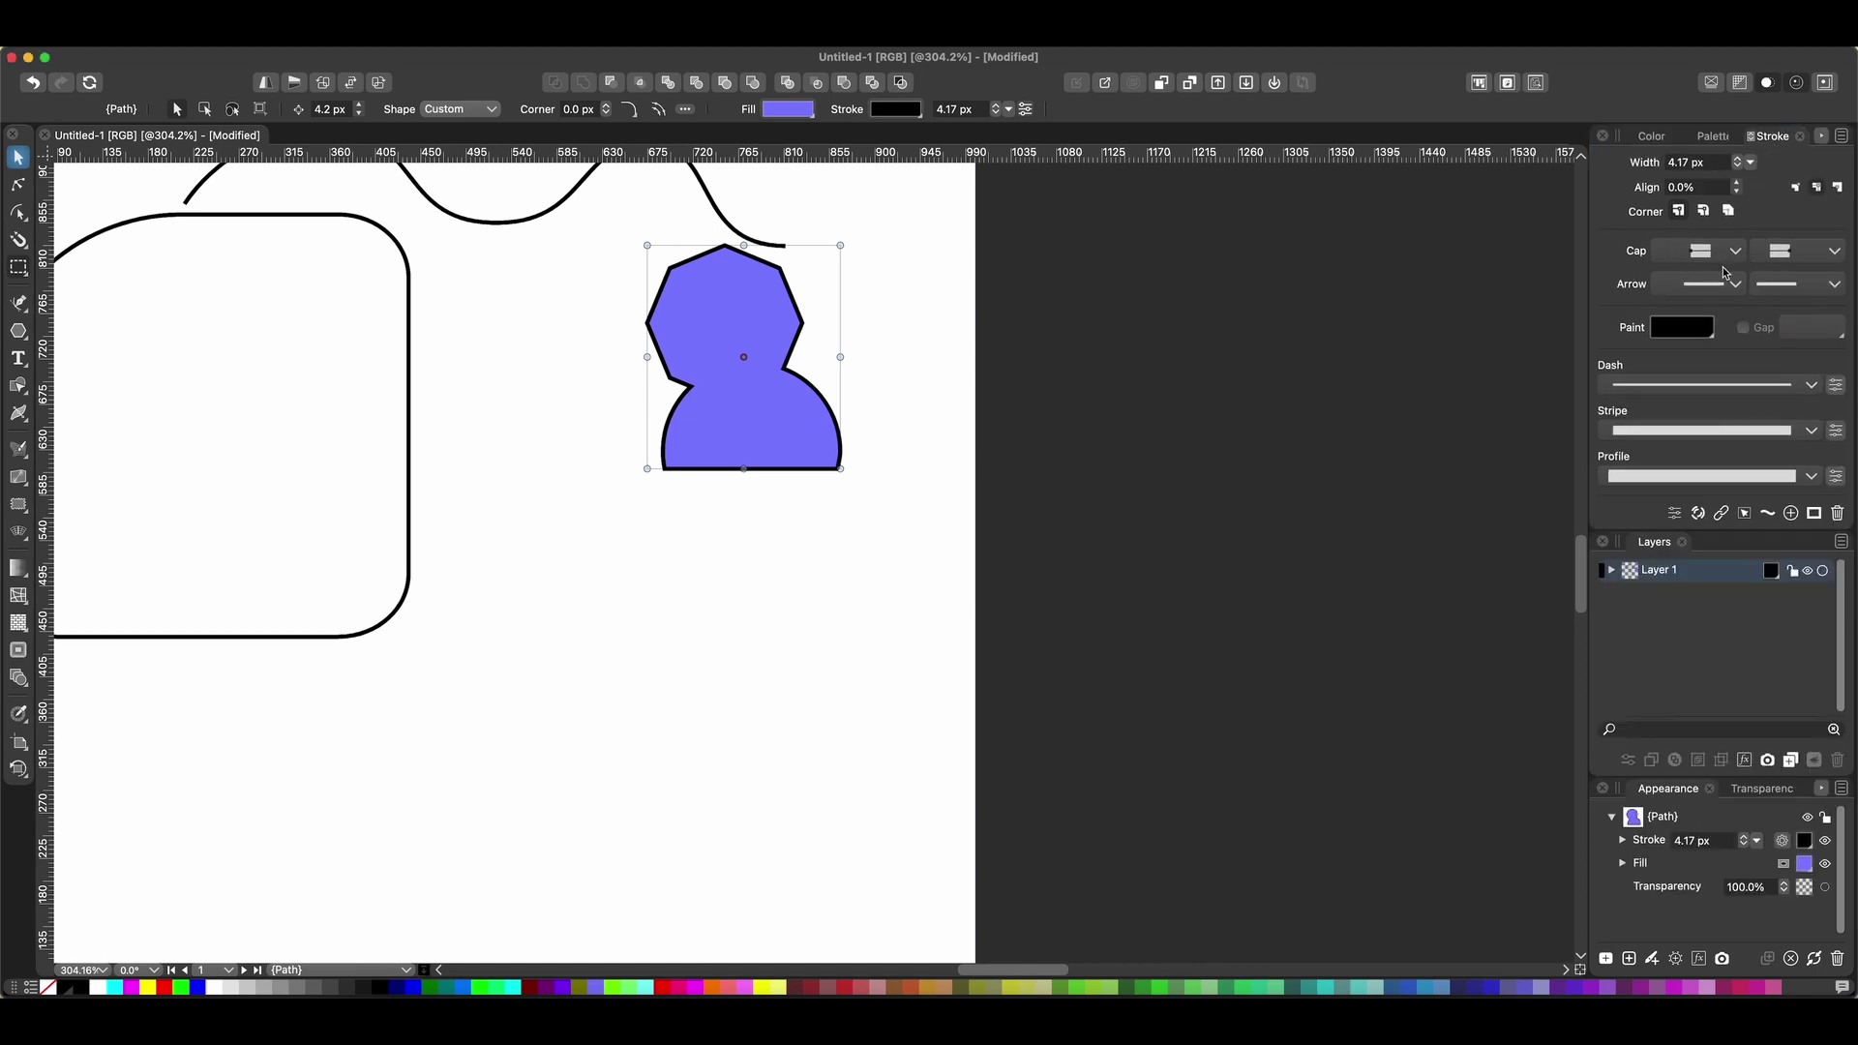
Try another corner join and a dotted dash pattern on the merged shape's outline, and restore the original join and solid line.
{"action": "left_click", "coordinate": [1704, 215]}
{"action": "left_click", "coordinate": [1676, 212]}
{"action": "left_click", "coordinate": [1776, 387]}
{"action": "left_click", "coordinate": [1729, 482]}
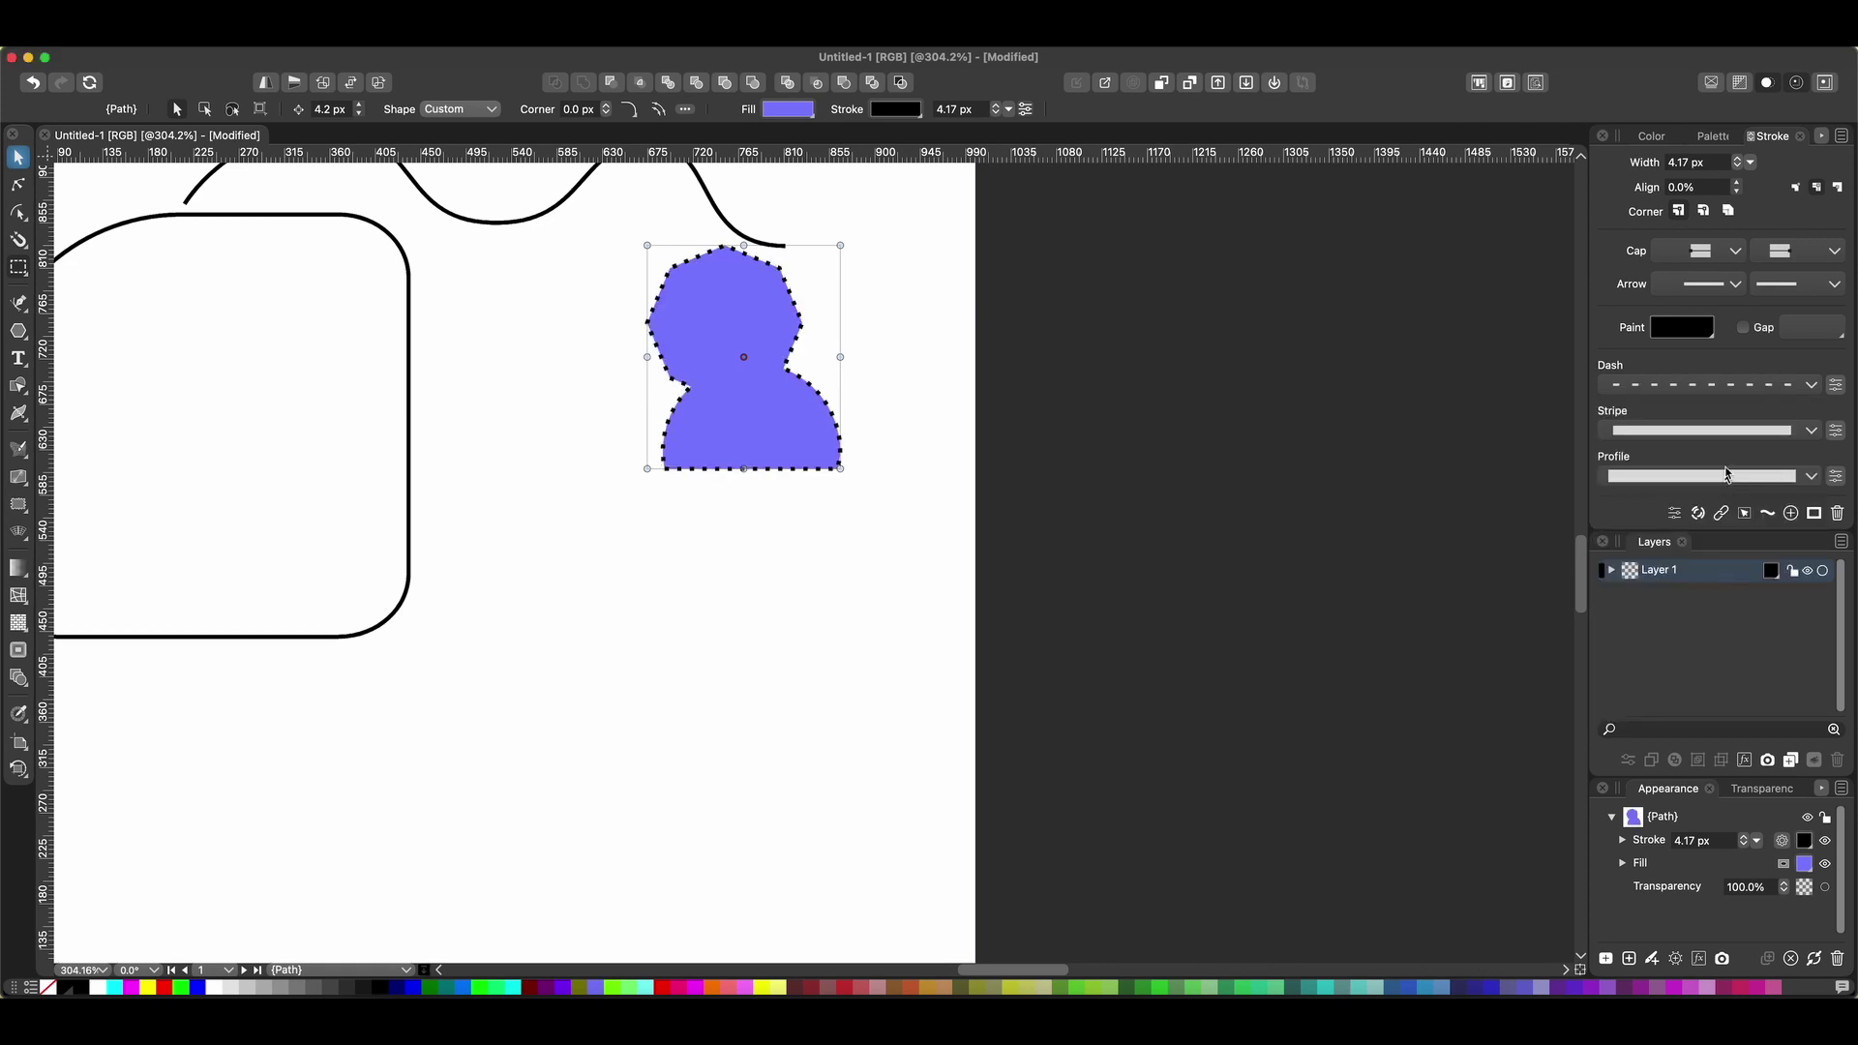
{"action": "left_click", "coordinate": [1740, 390]}
{"action": "left_click", "coordinate": [1705, 419]}
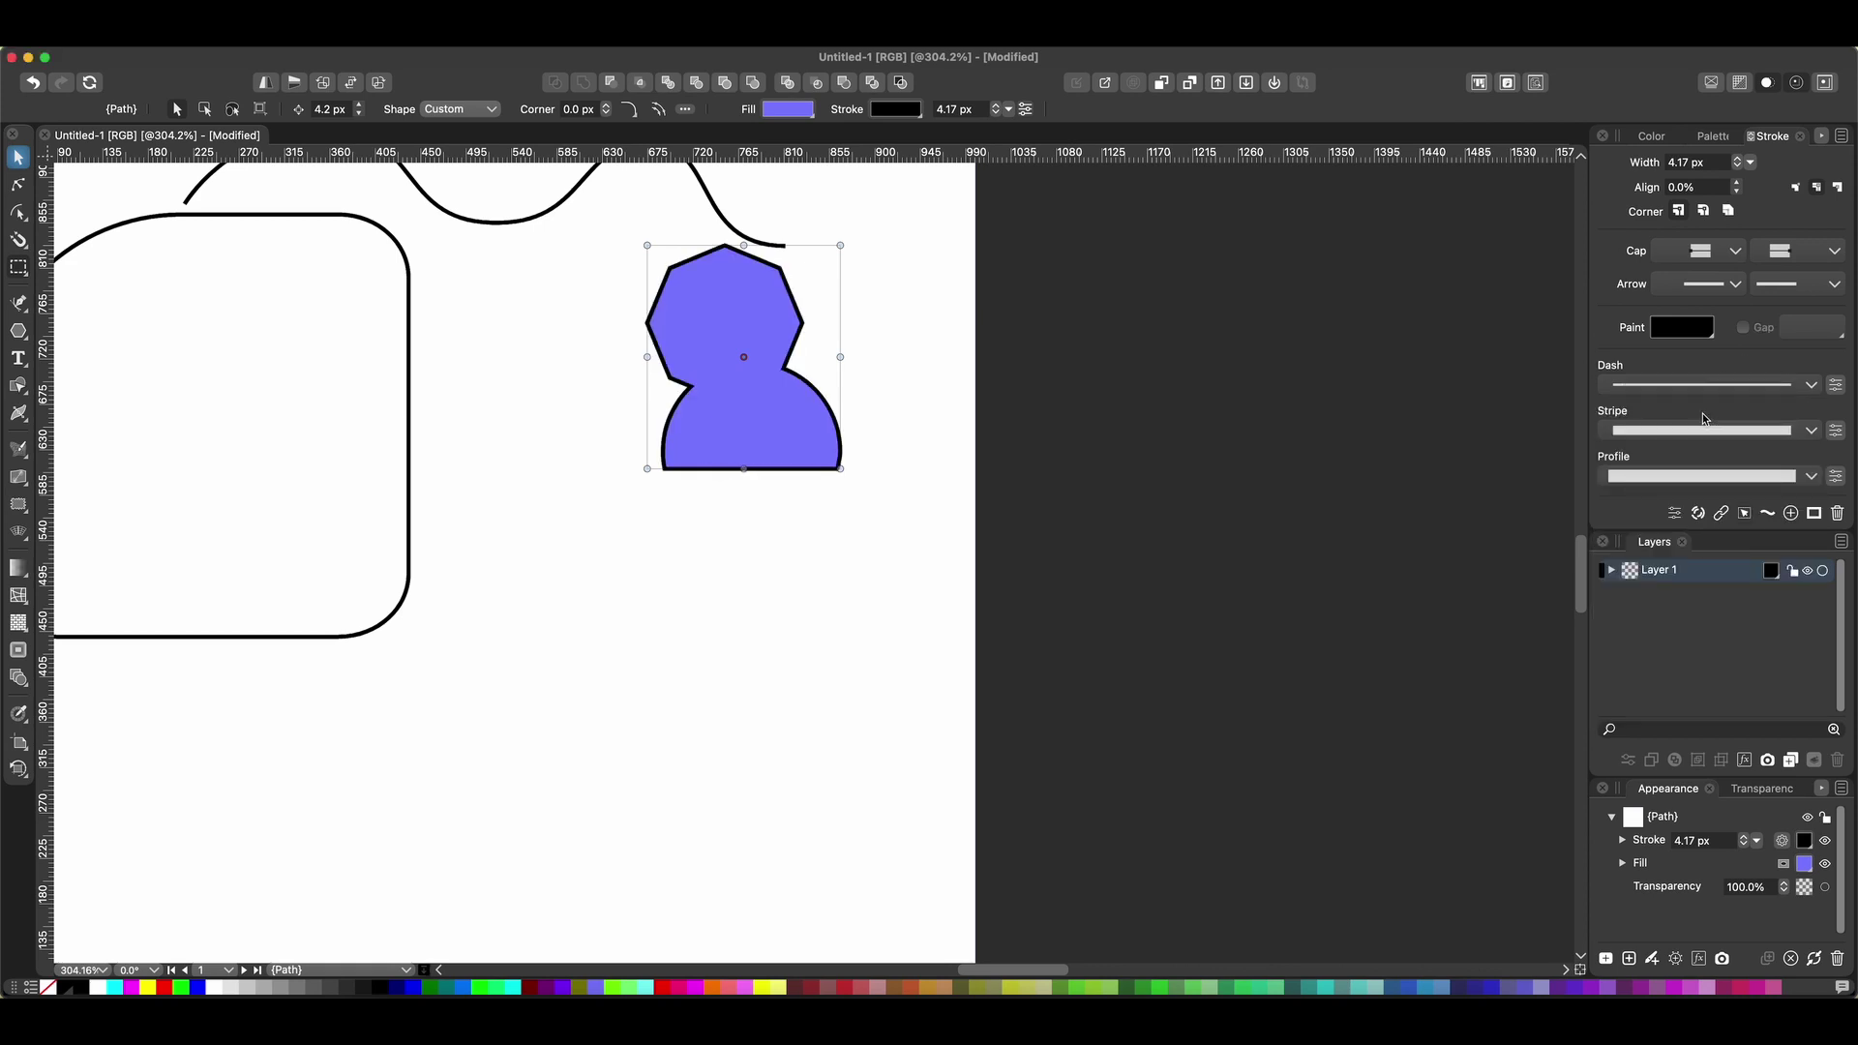
Apply a double-line stripe style to the merged shape's stroke.
{"action": "left_click", "coordinate": [1811, 432]}
{"action": "left_click", "coordinate": [1756, 489]}
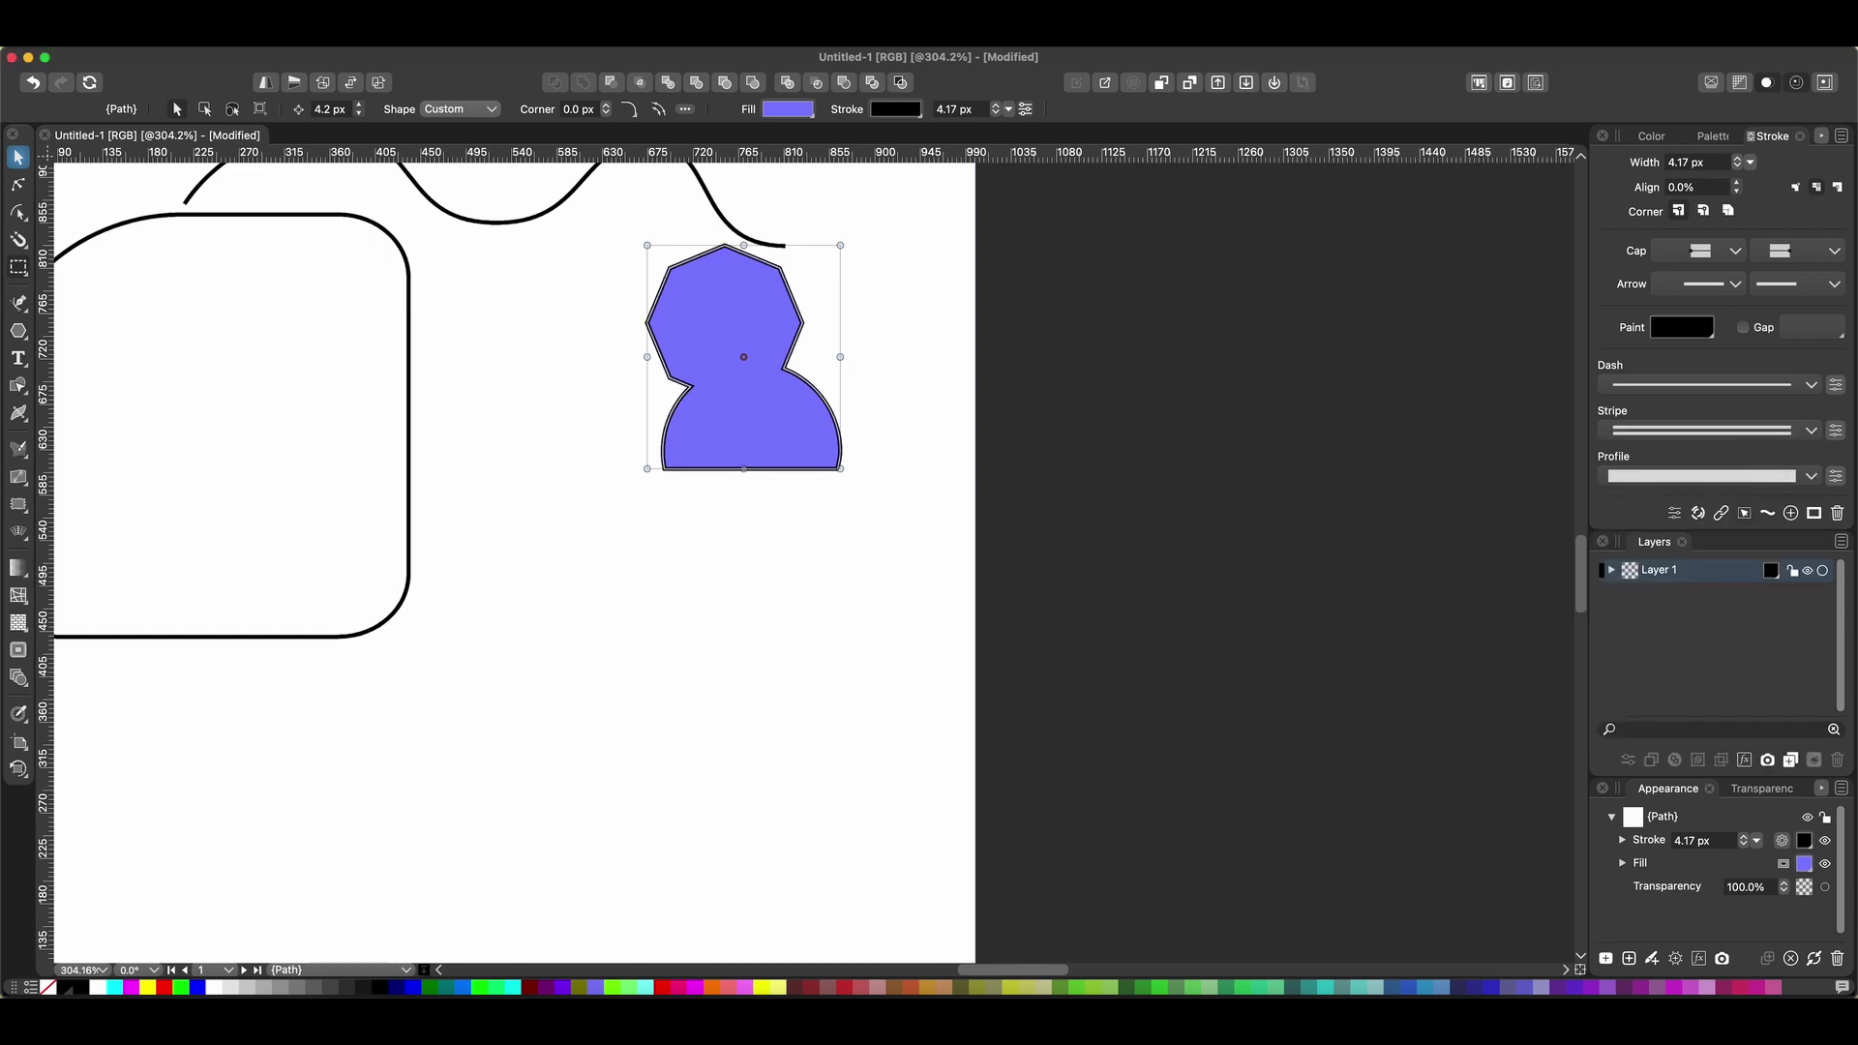
Restore the plain single-line stripe on the merged shape's outline.
{"action": "left_click", "coordinate": [1784, 440]}
{"action": "left_click", "coordinate": [1774, 458]}
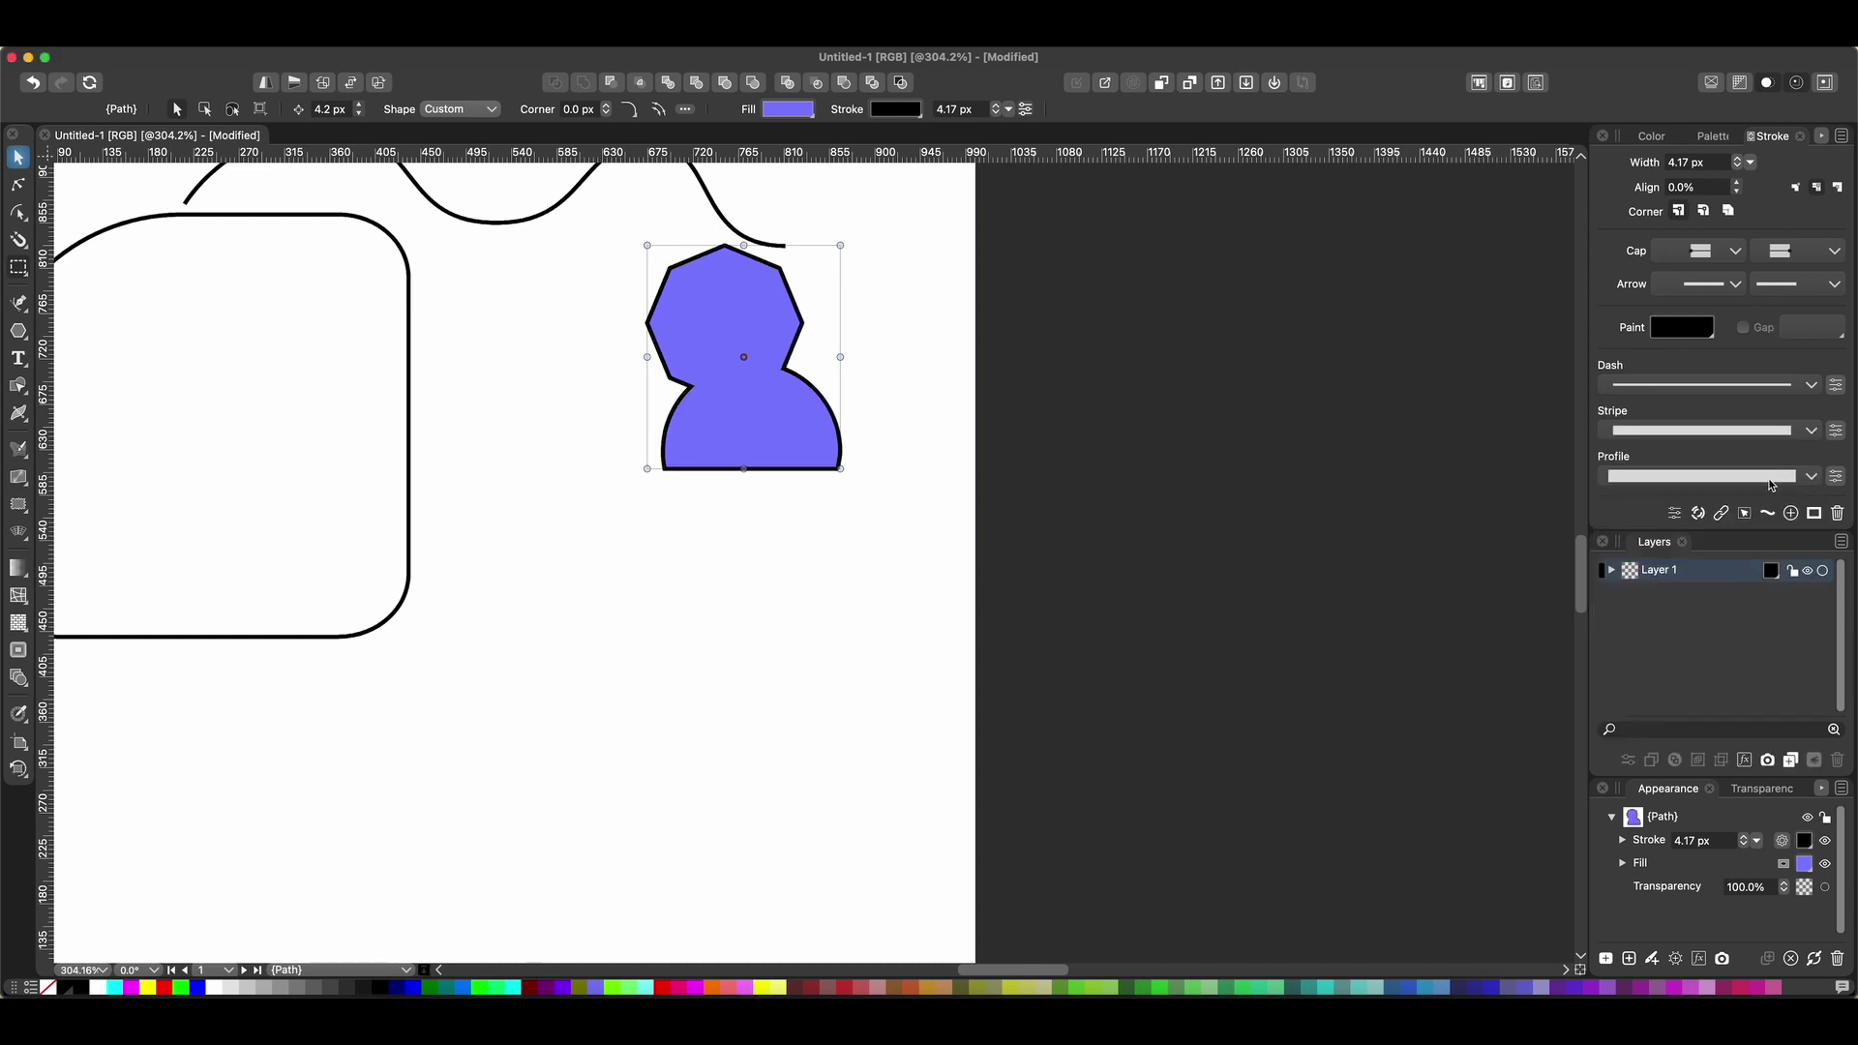
Try a width profile tapered at both ends on the merged shape's stroke, and restore the uniform profile.
{"action": "left_click", "coordinate": [1809, 478]}
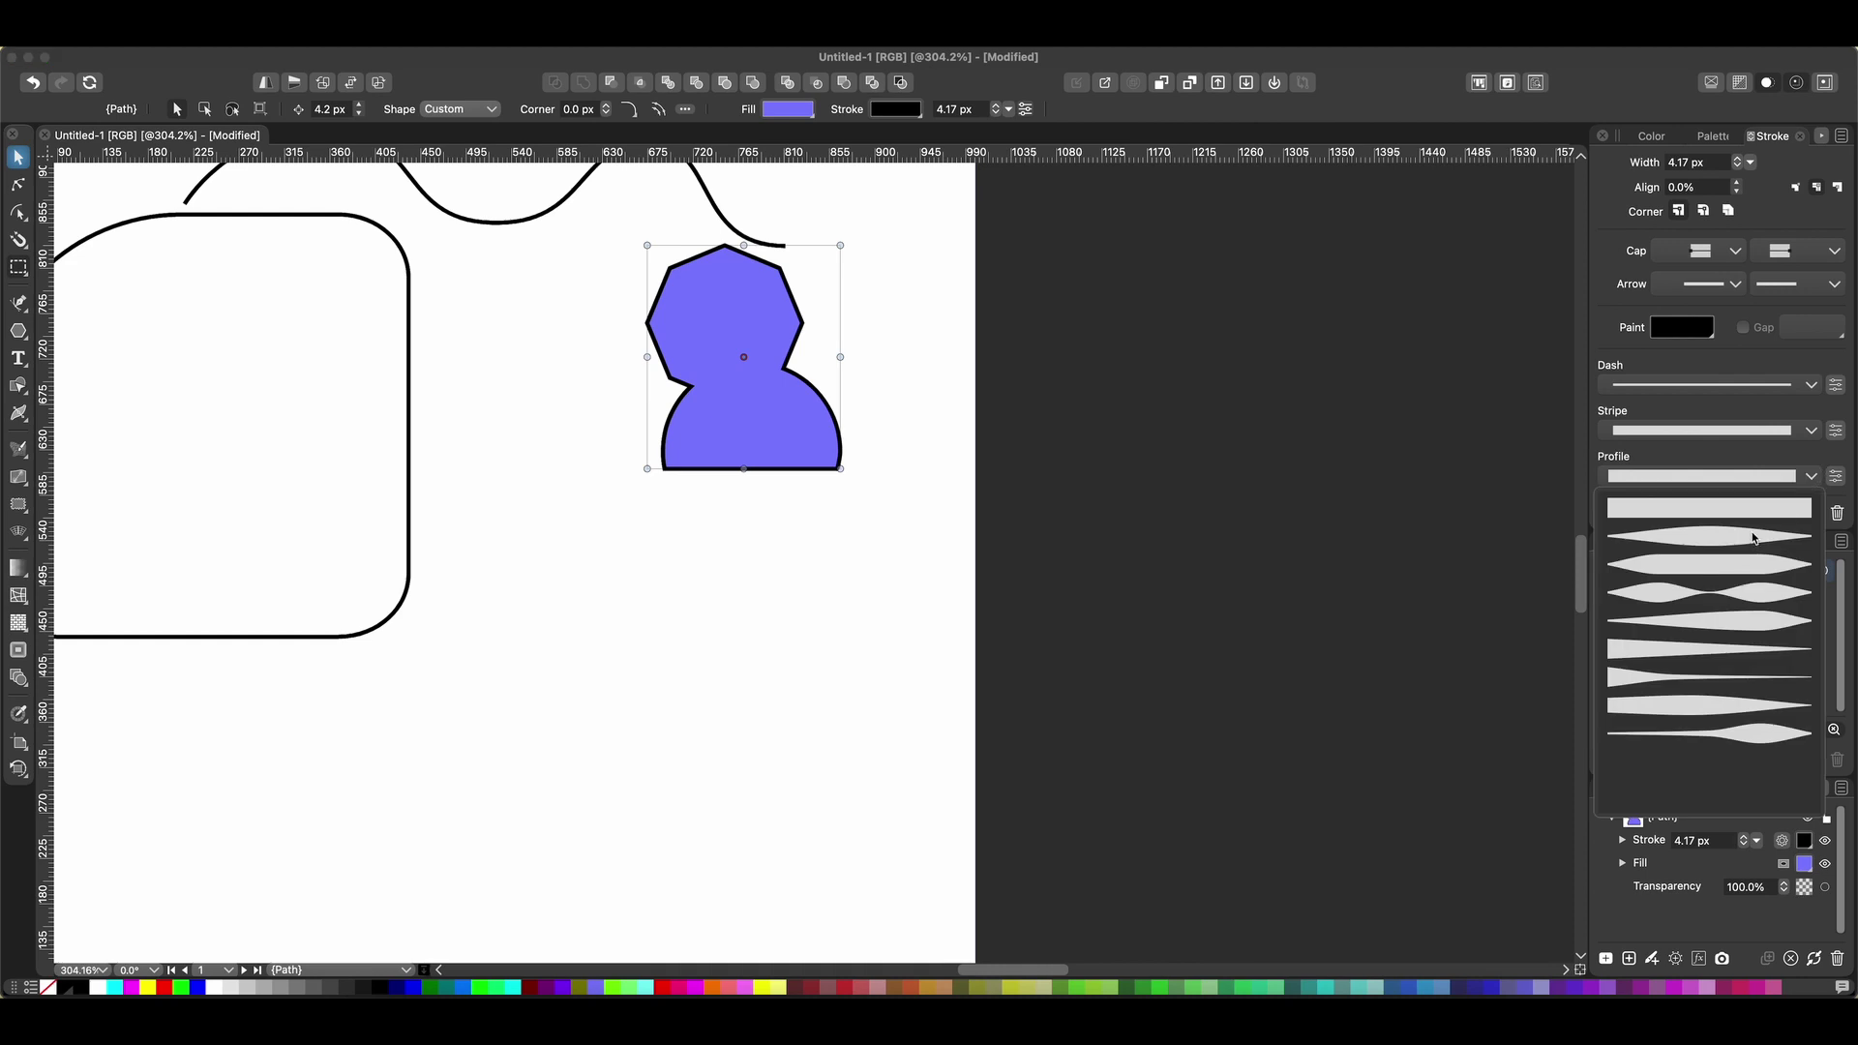
{"action": "left_click", "coordinate": [1754, 539]}
{"action": "left_click", "coordinate": [1770, 483]}
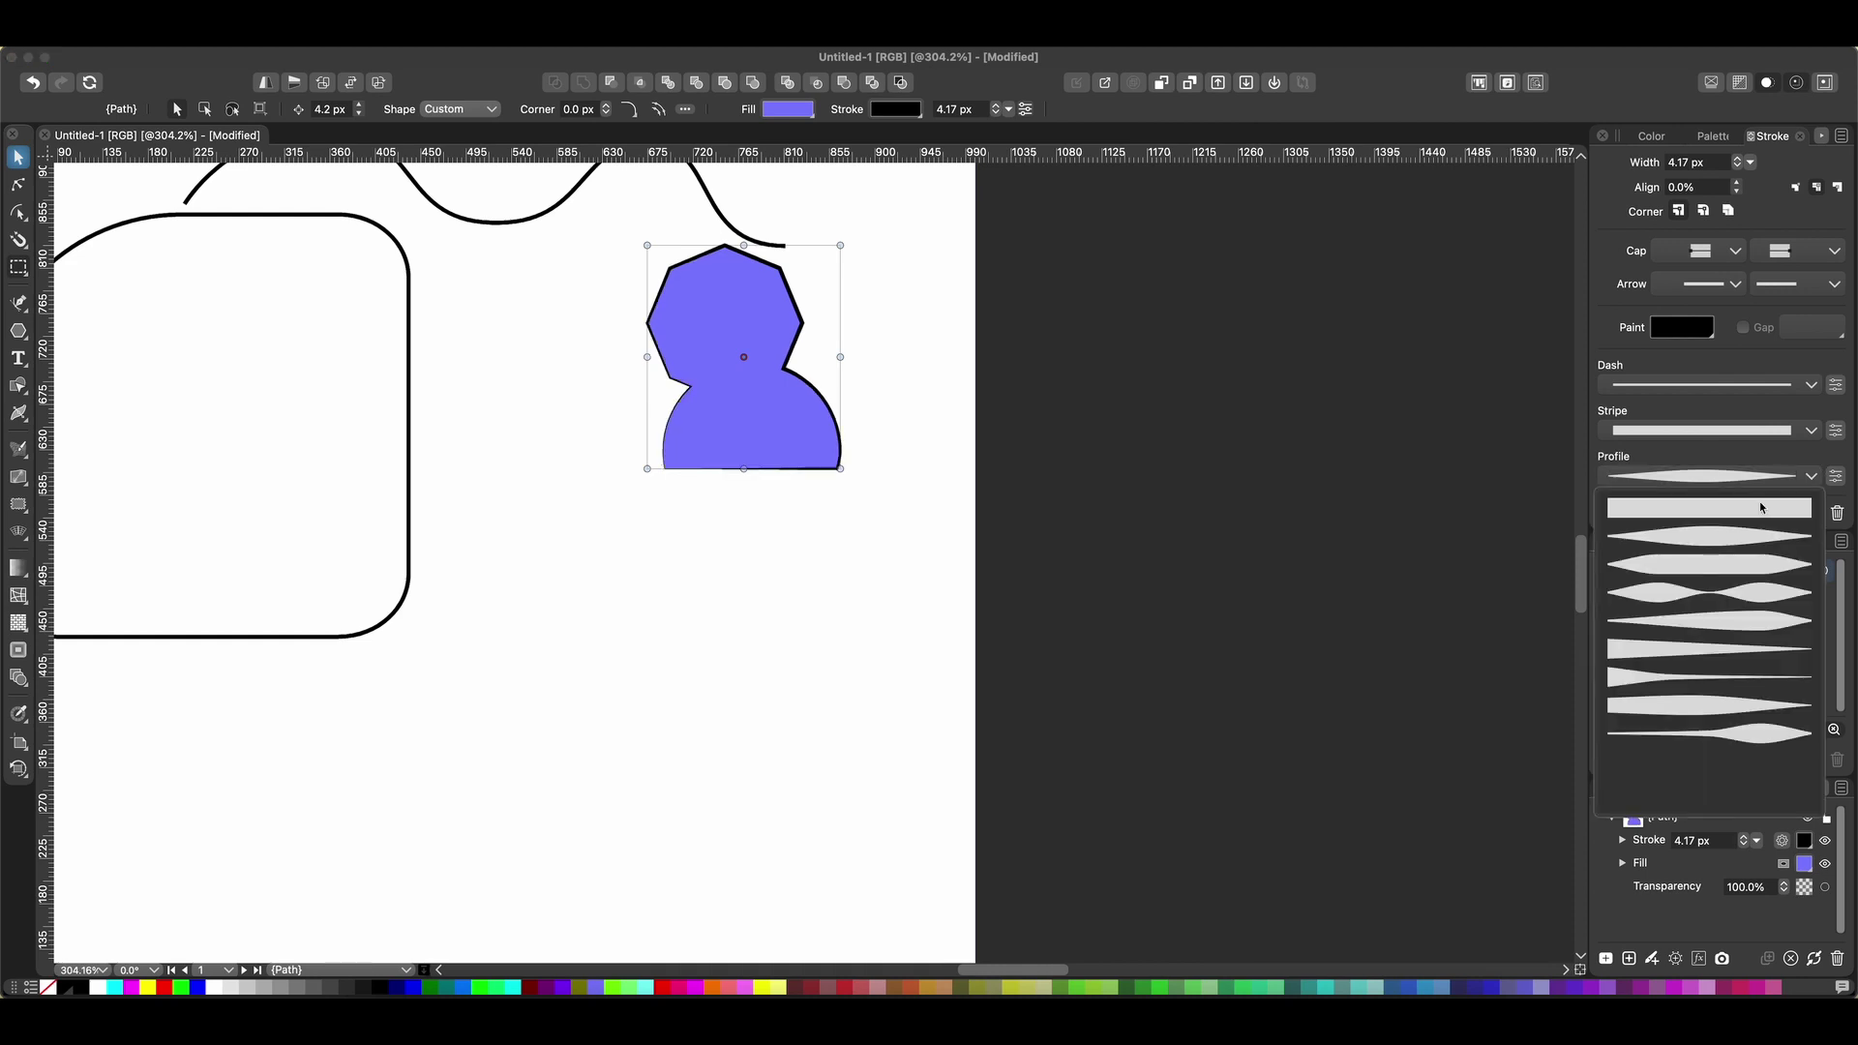
{"action": "left_click", "coordinate": [1763, 504]}
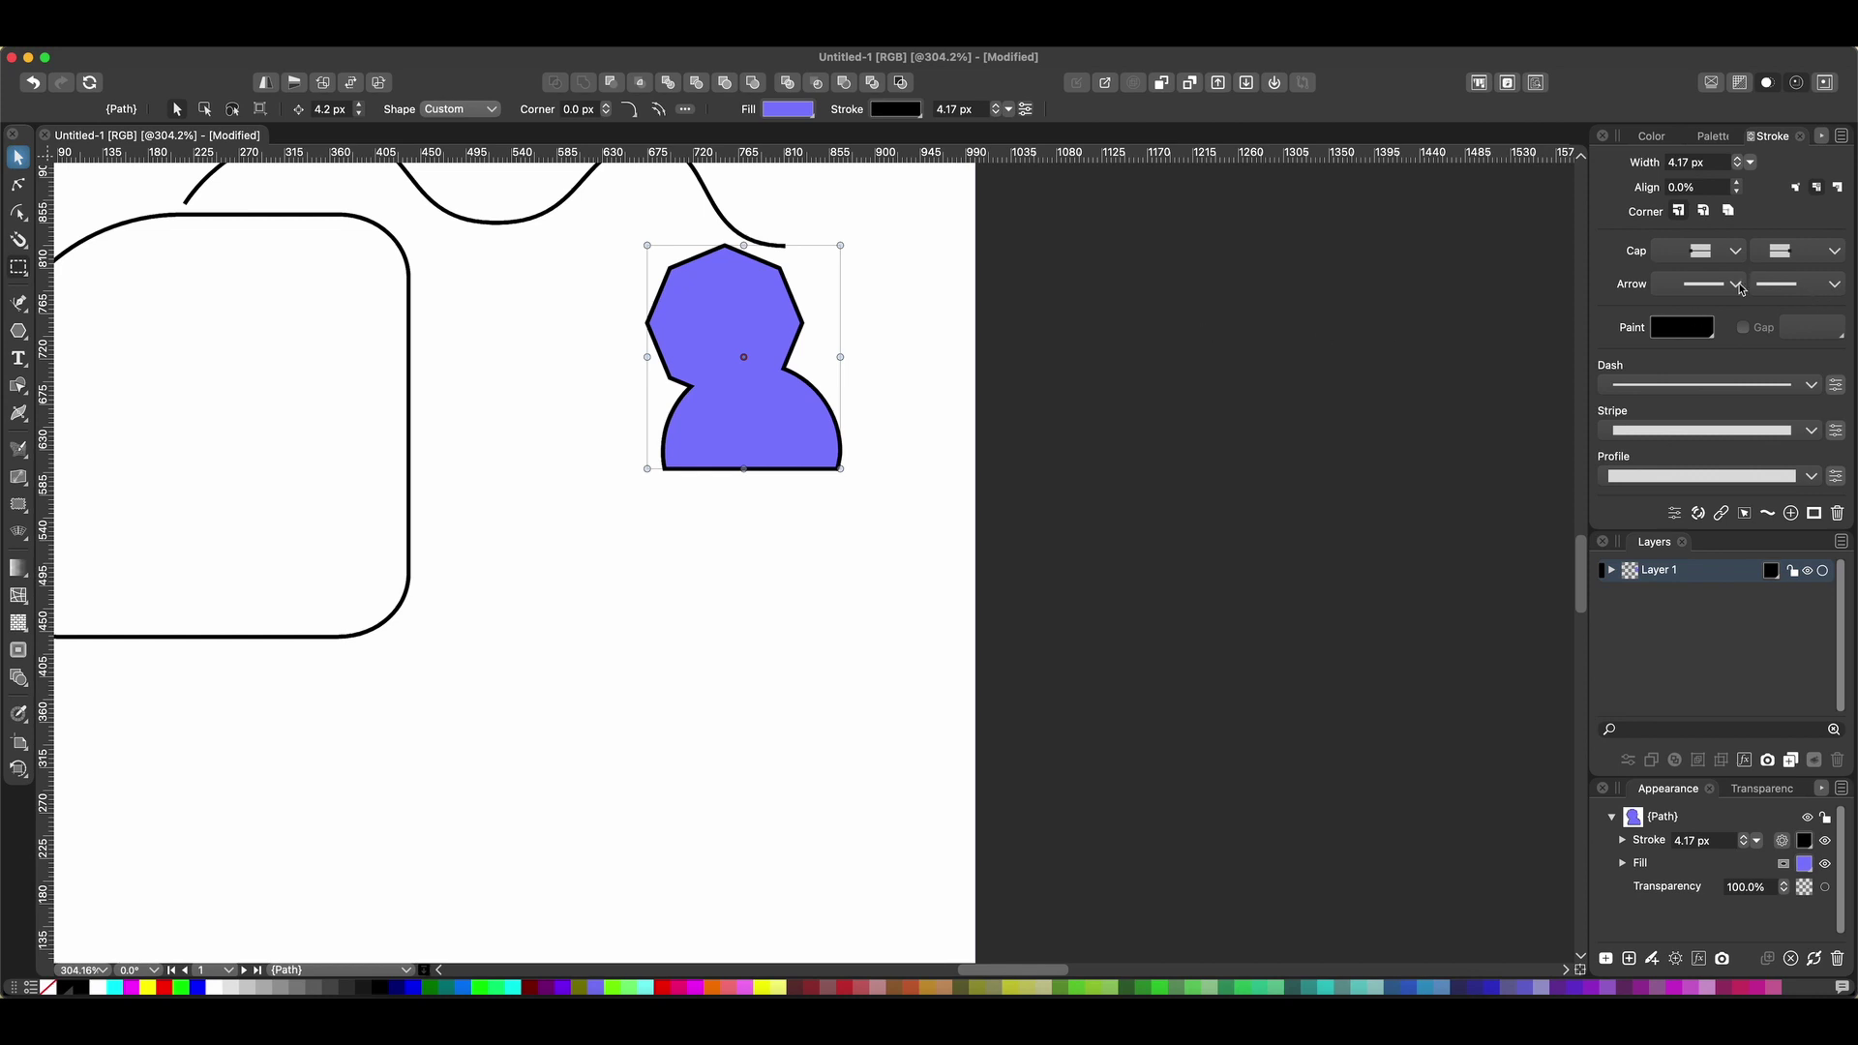
Show the color settings and switch the RGB sliders to HSB Sliders.
{"action": "scroll", "coordinate": [664, 328], "scroll_direction": "up", "scroll_amount": 3}
{"action": "scroll", "coordinate": [663, 328], "scroll_direction": "left", "scroll_amount": 4}
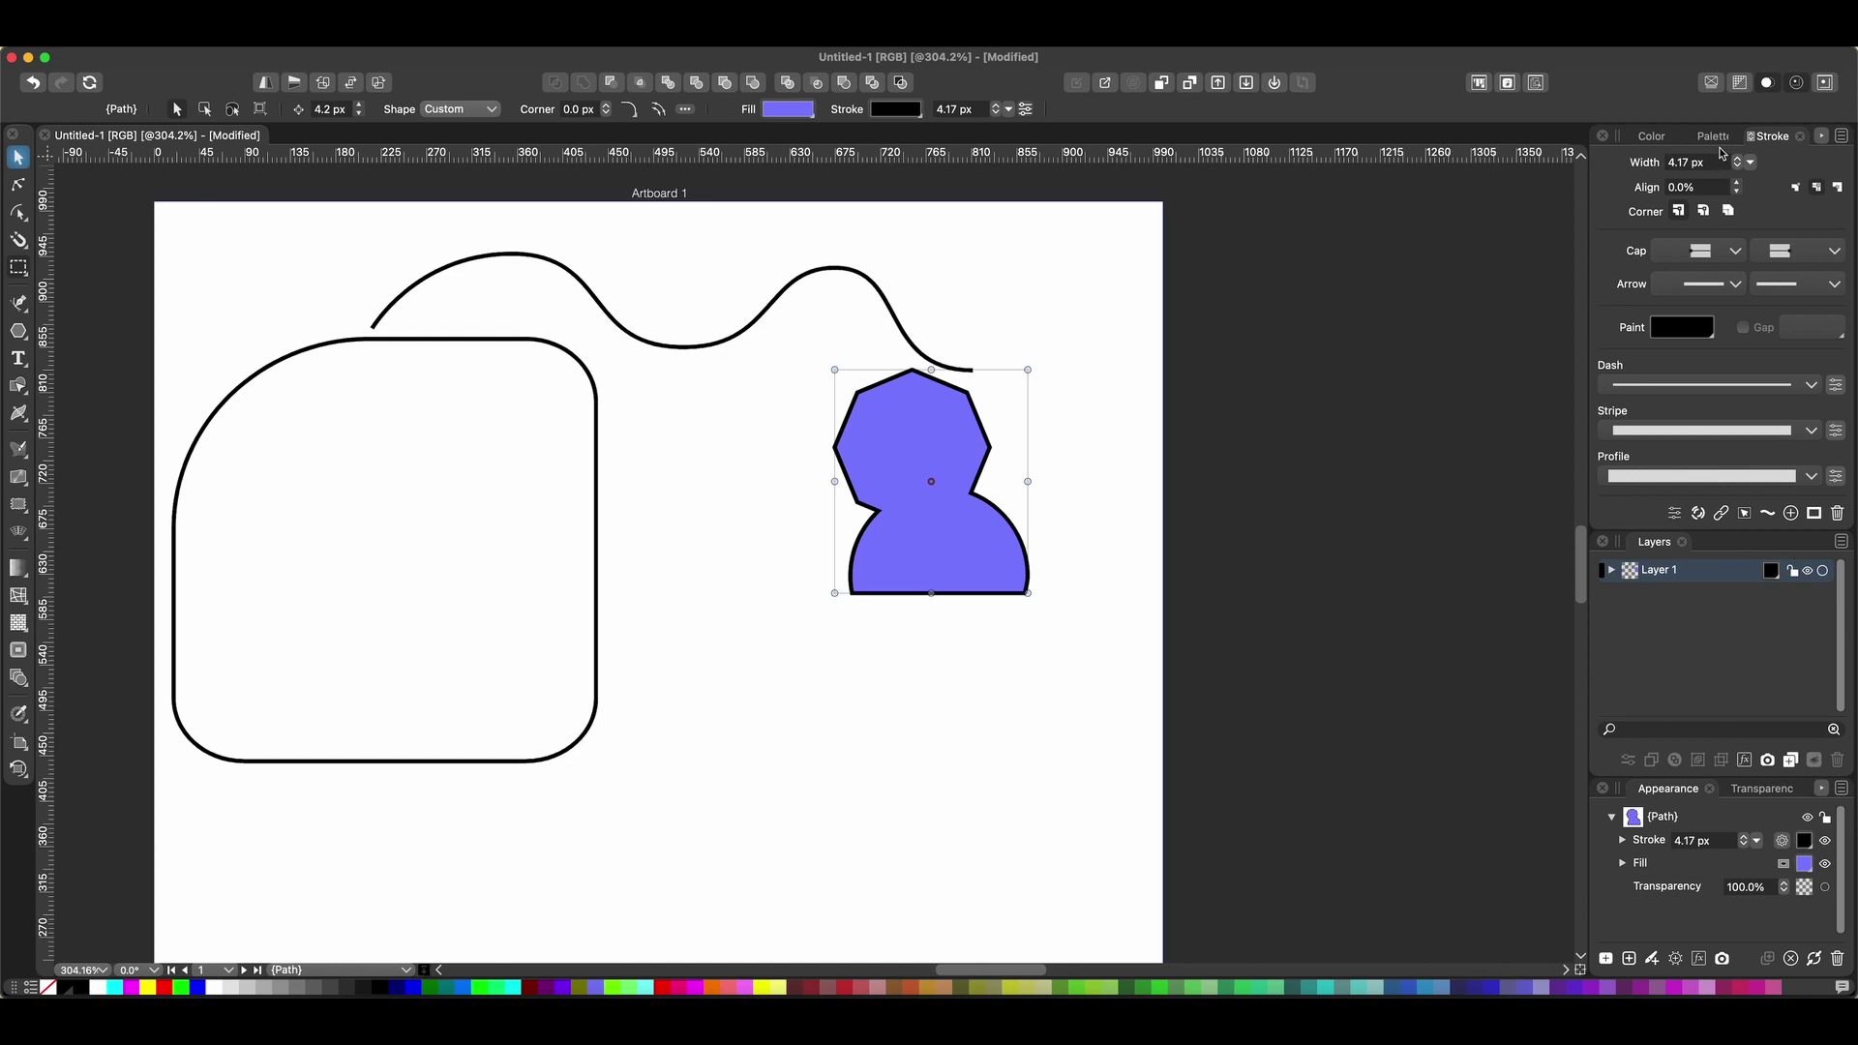
{"action": "left_click", "coordinate": [1651, 135]}
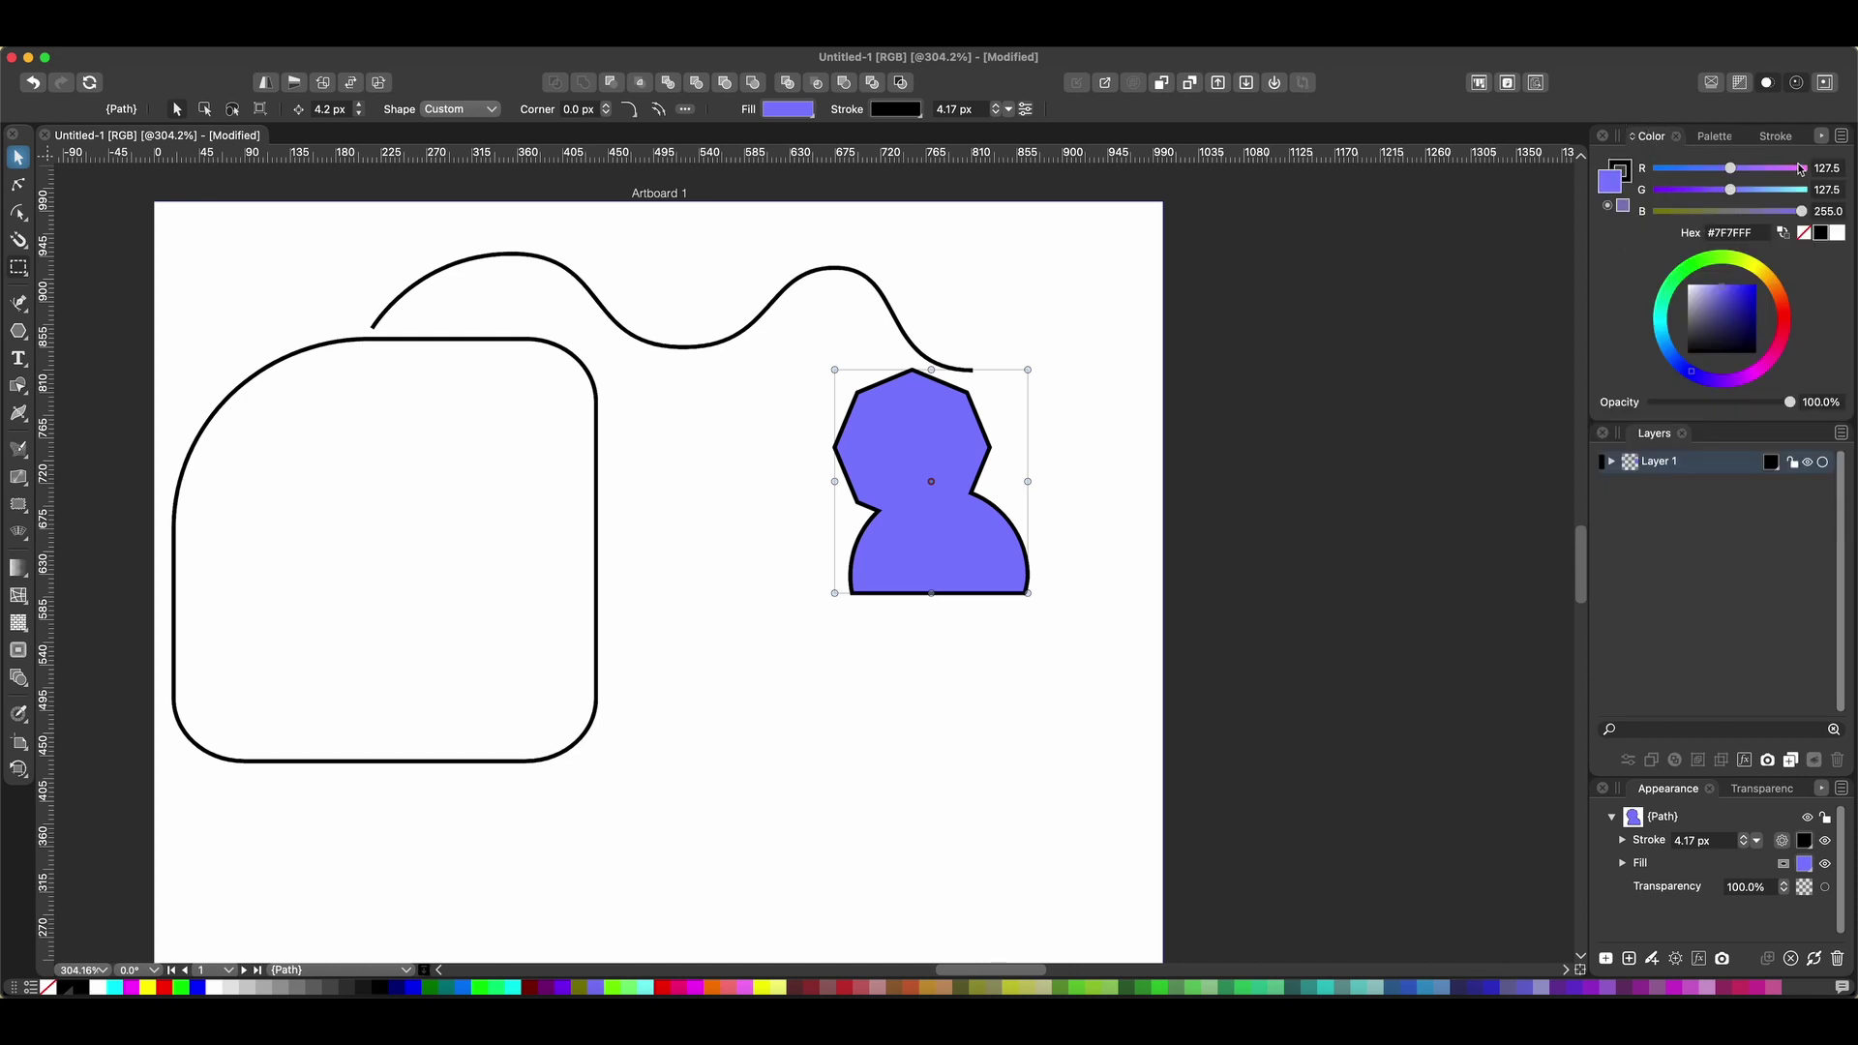
{"action": "left_click", "coordinate": [1841, 137]}
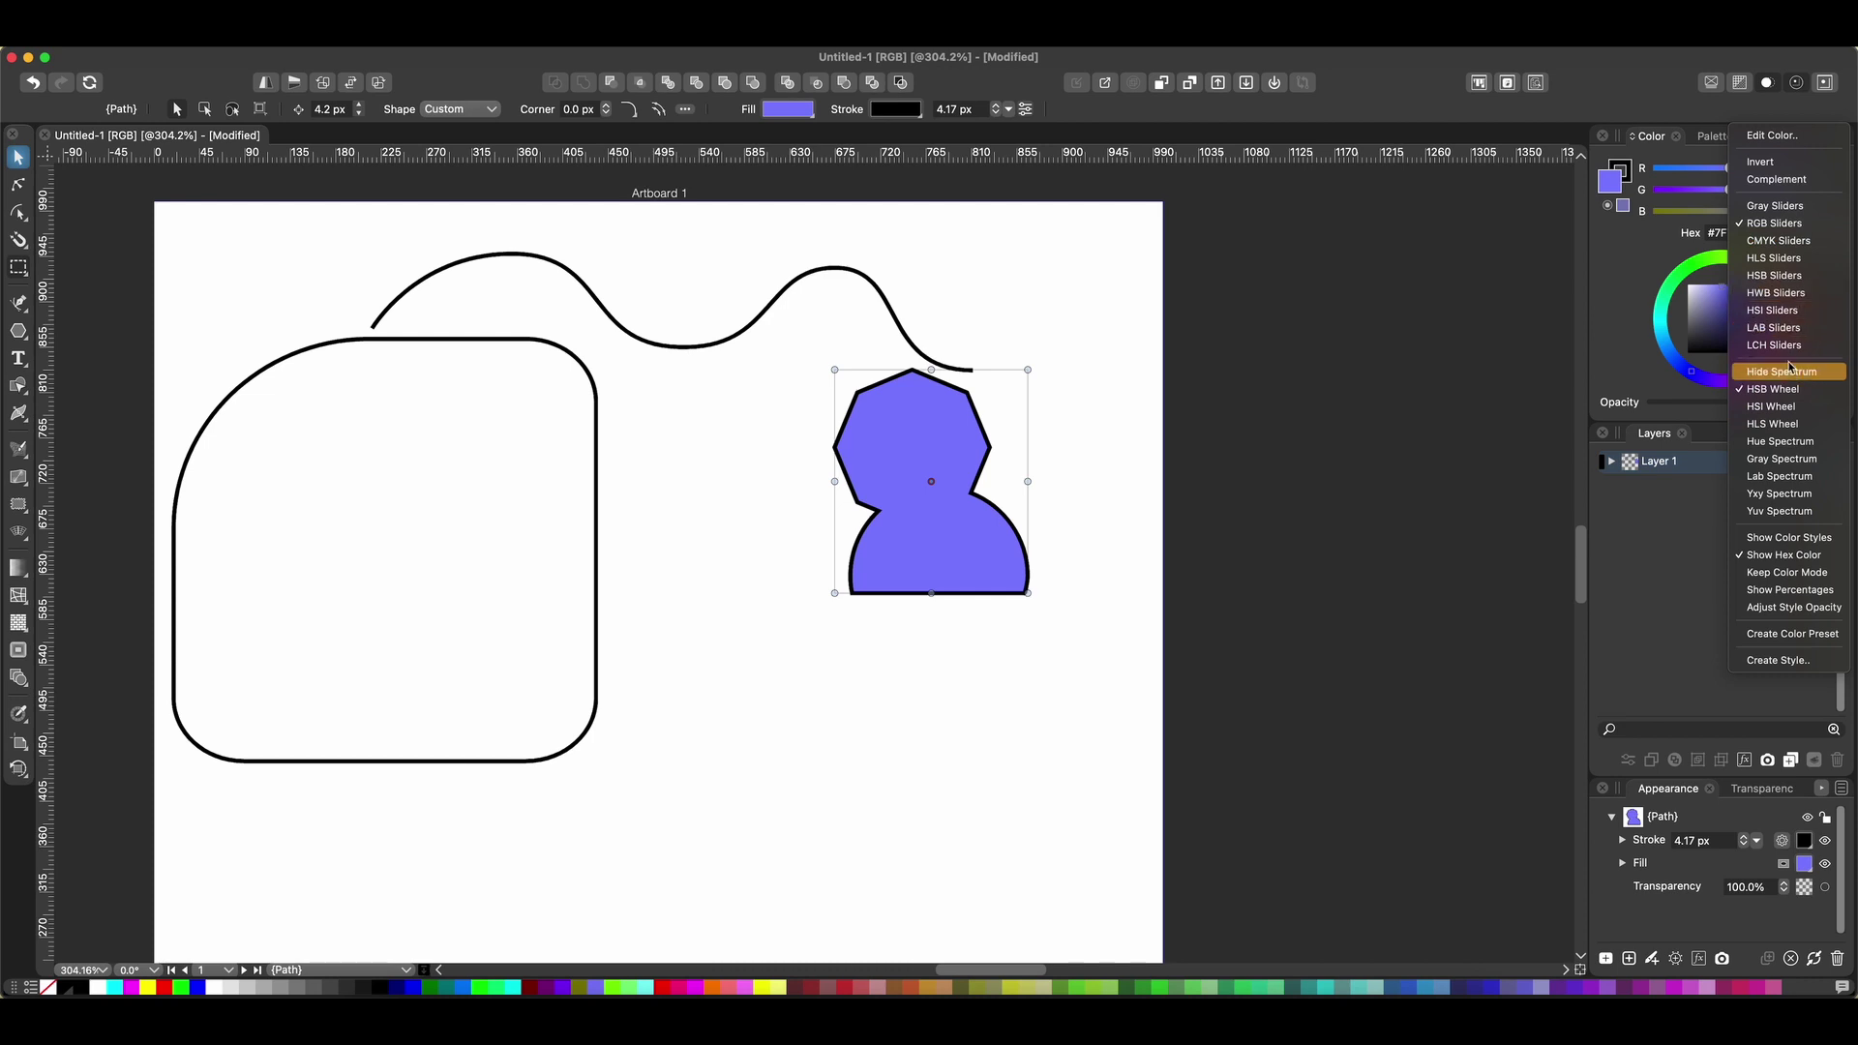
{"action": "left_click", "coordinate": [1776, 277]}
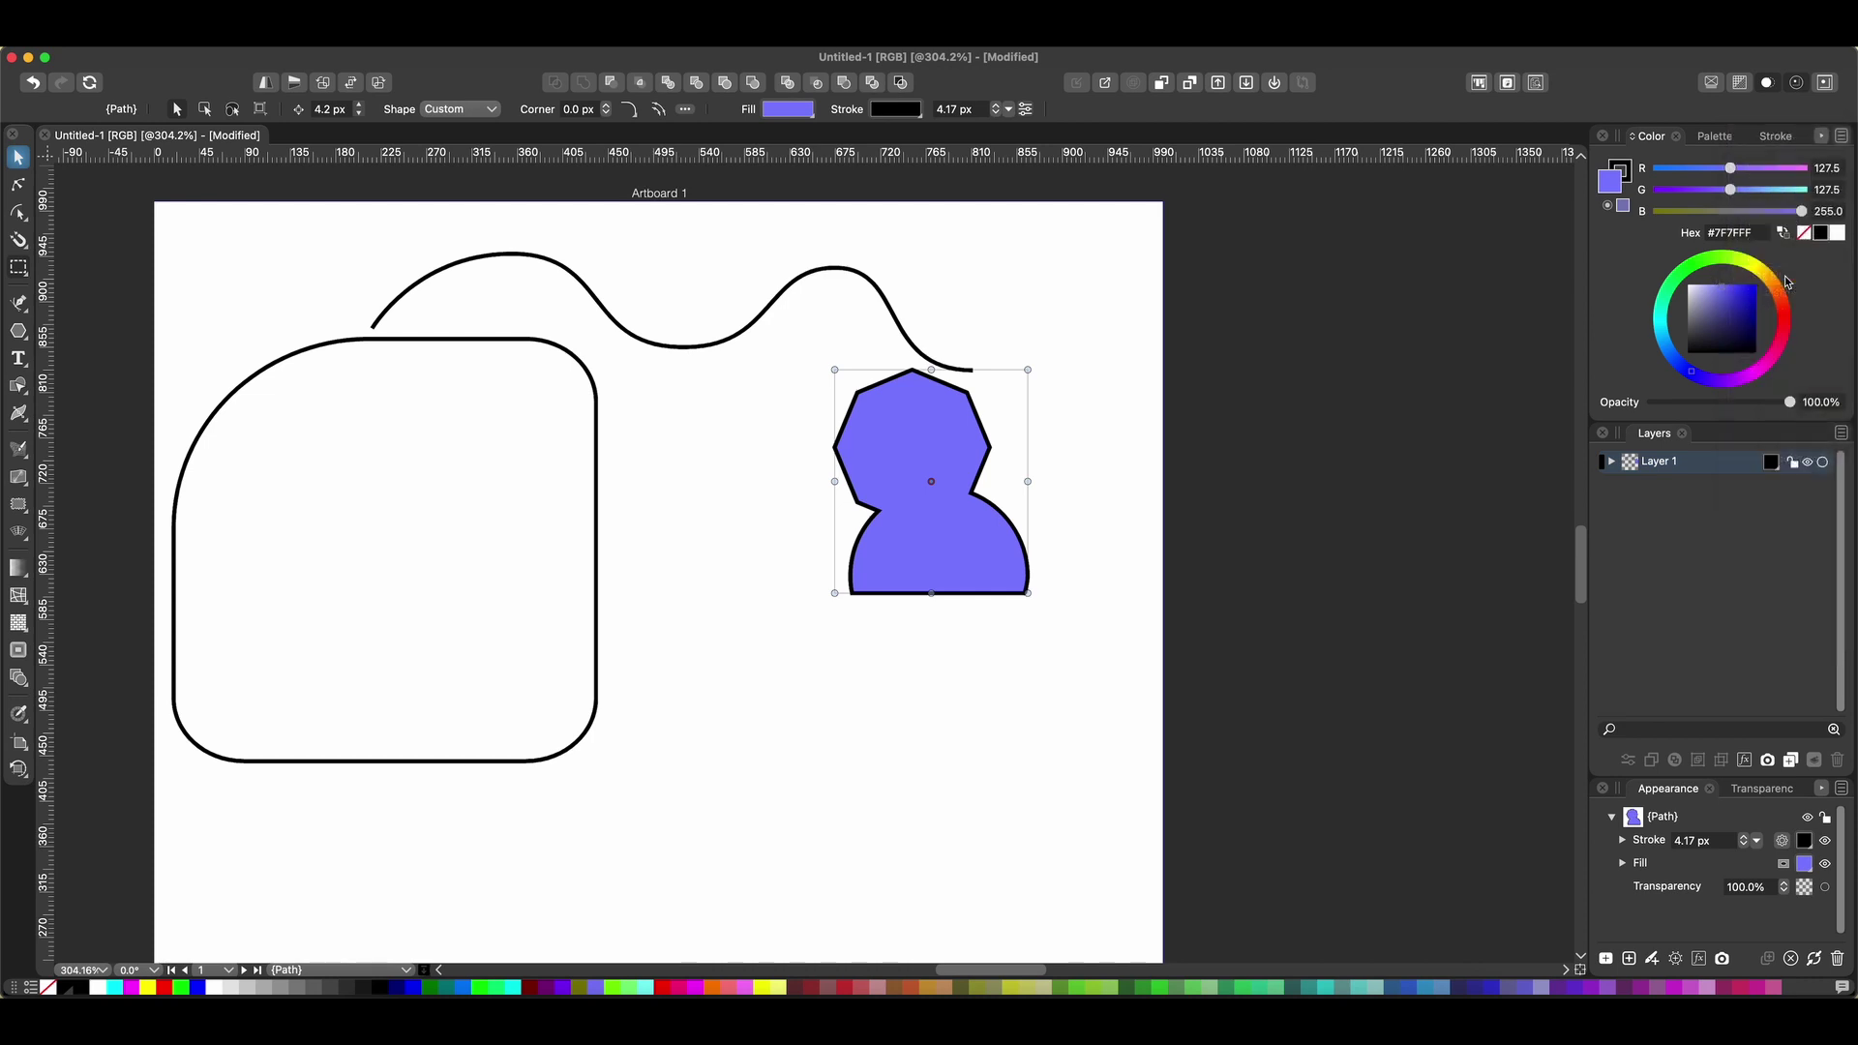
Try the Hue Spectrum as the color picker, and switch it to the HSI Wheel.
{"action": "left_click", "coordinate": [1821, 136]}
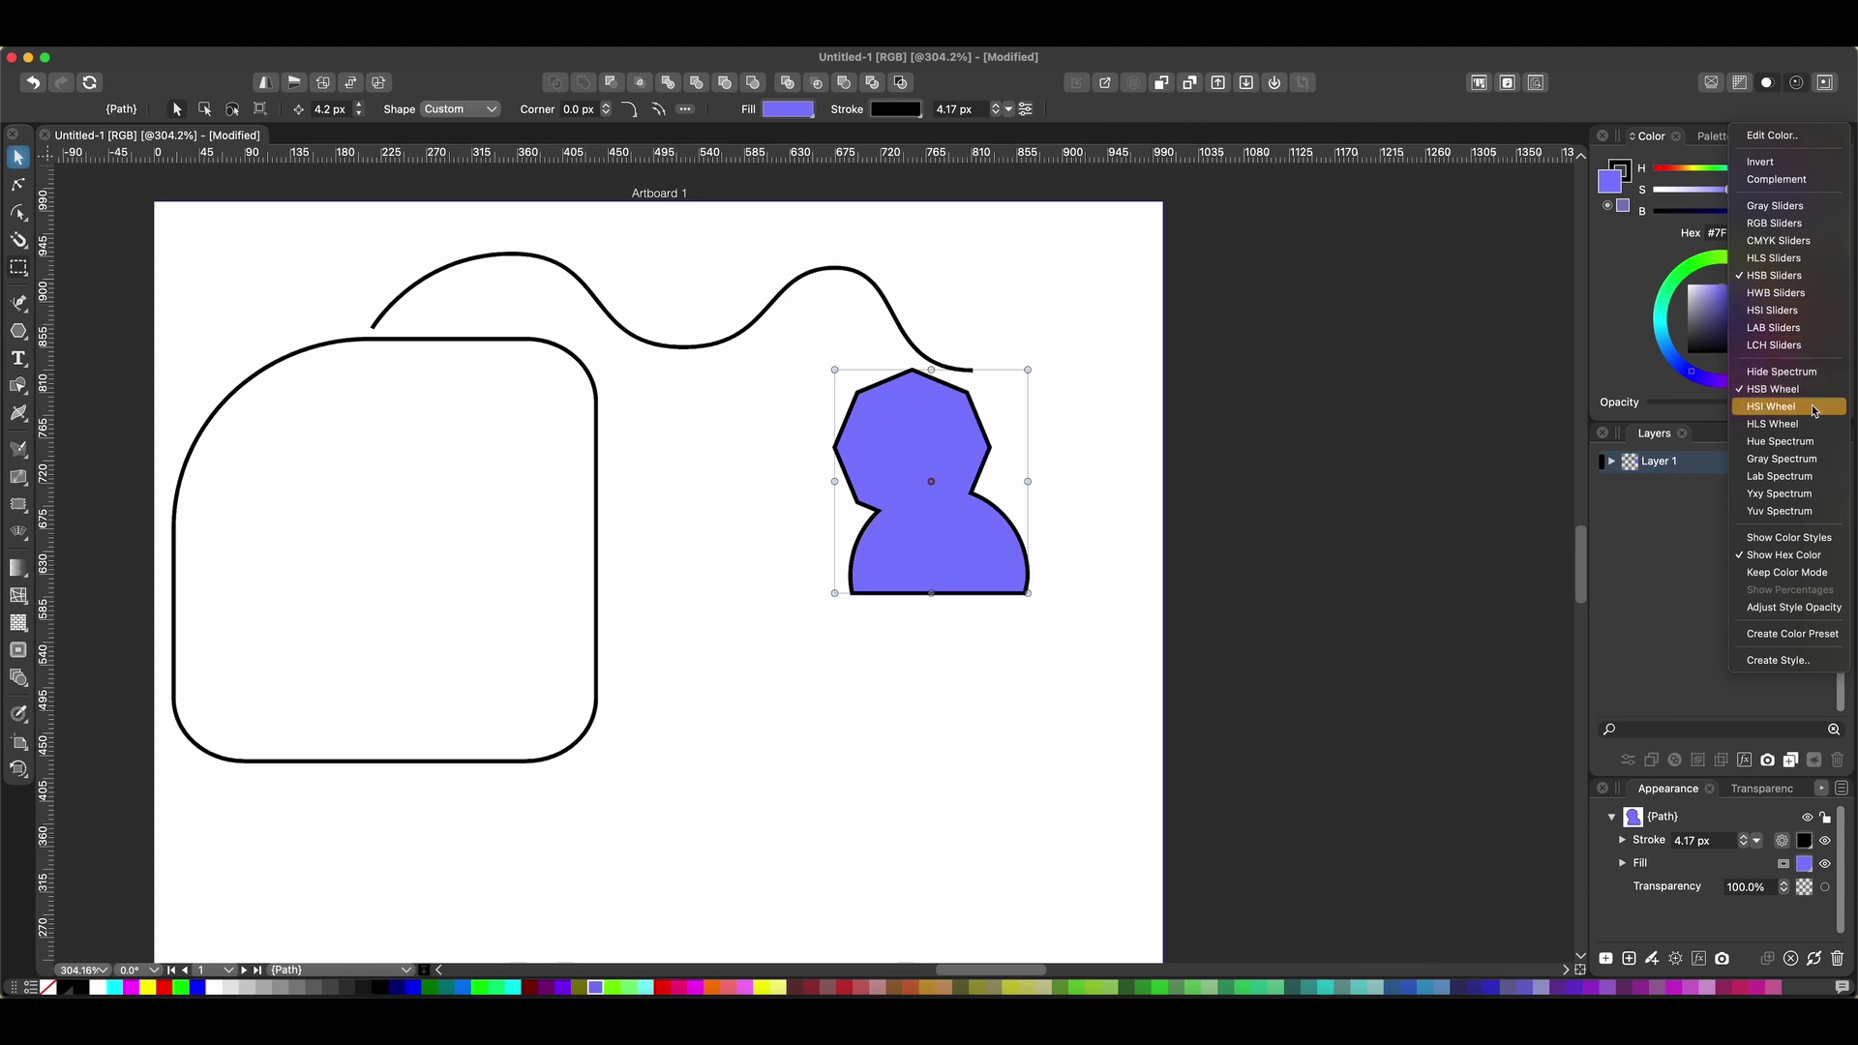
{"action": "left_click", "coordinate": [1805, 443]}
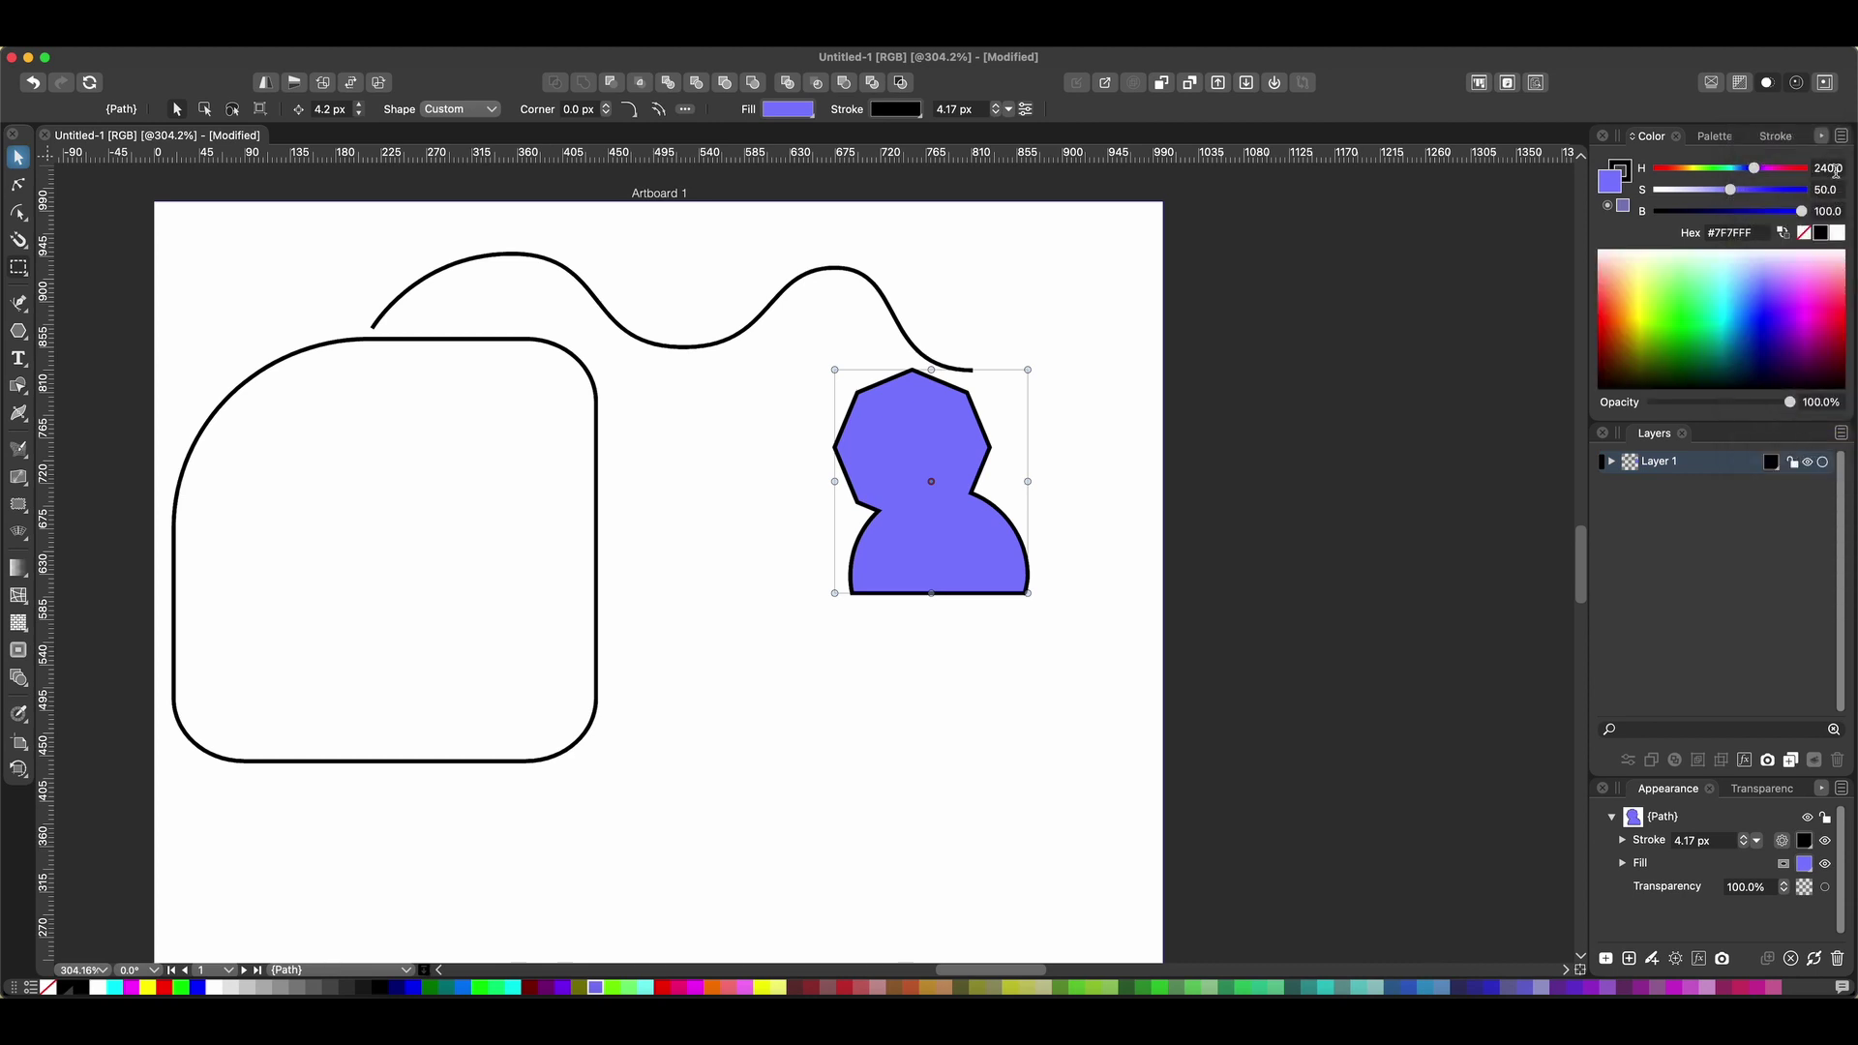
{"action": "left_click", "coordinate": [1820, 135]}
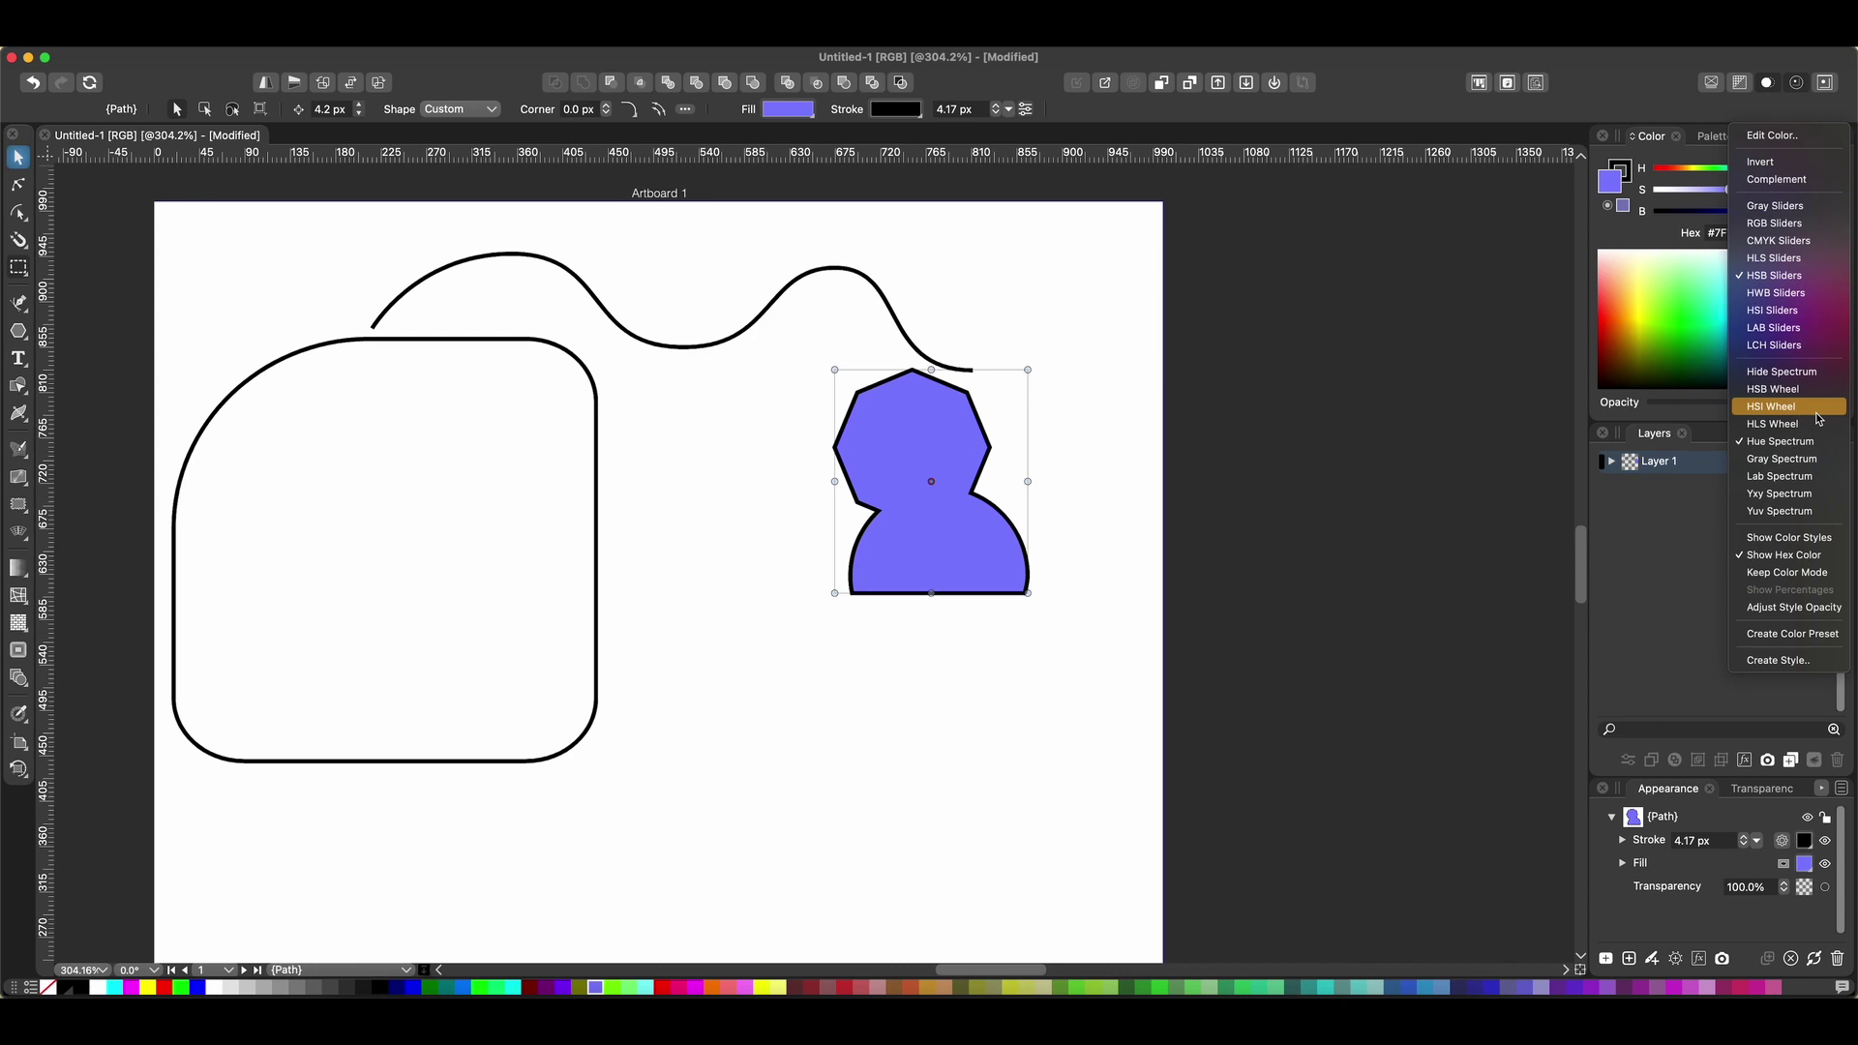
{"action": "left_click", "coordinate": [1801, 408]}
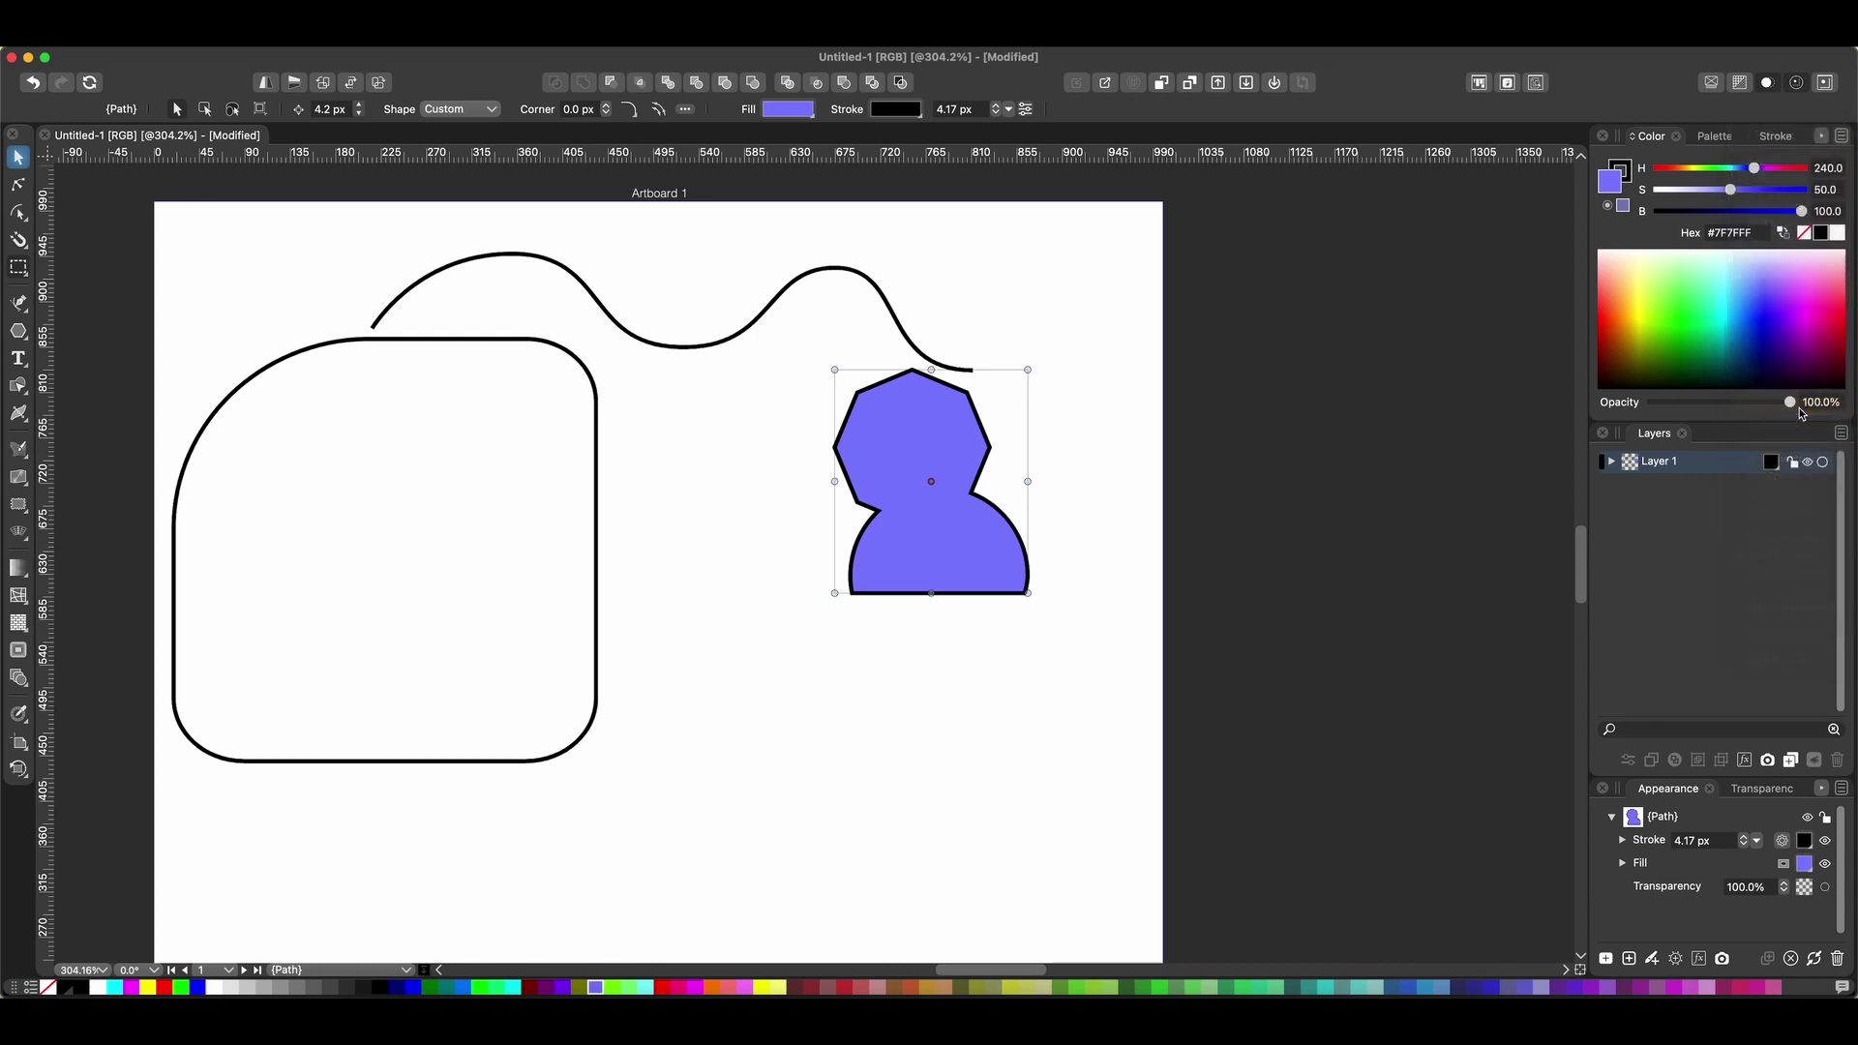
{"action": "left_click", "coordinate": [1844, 138]}
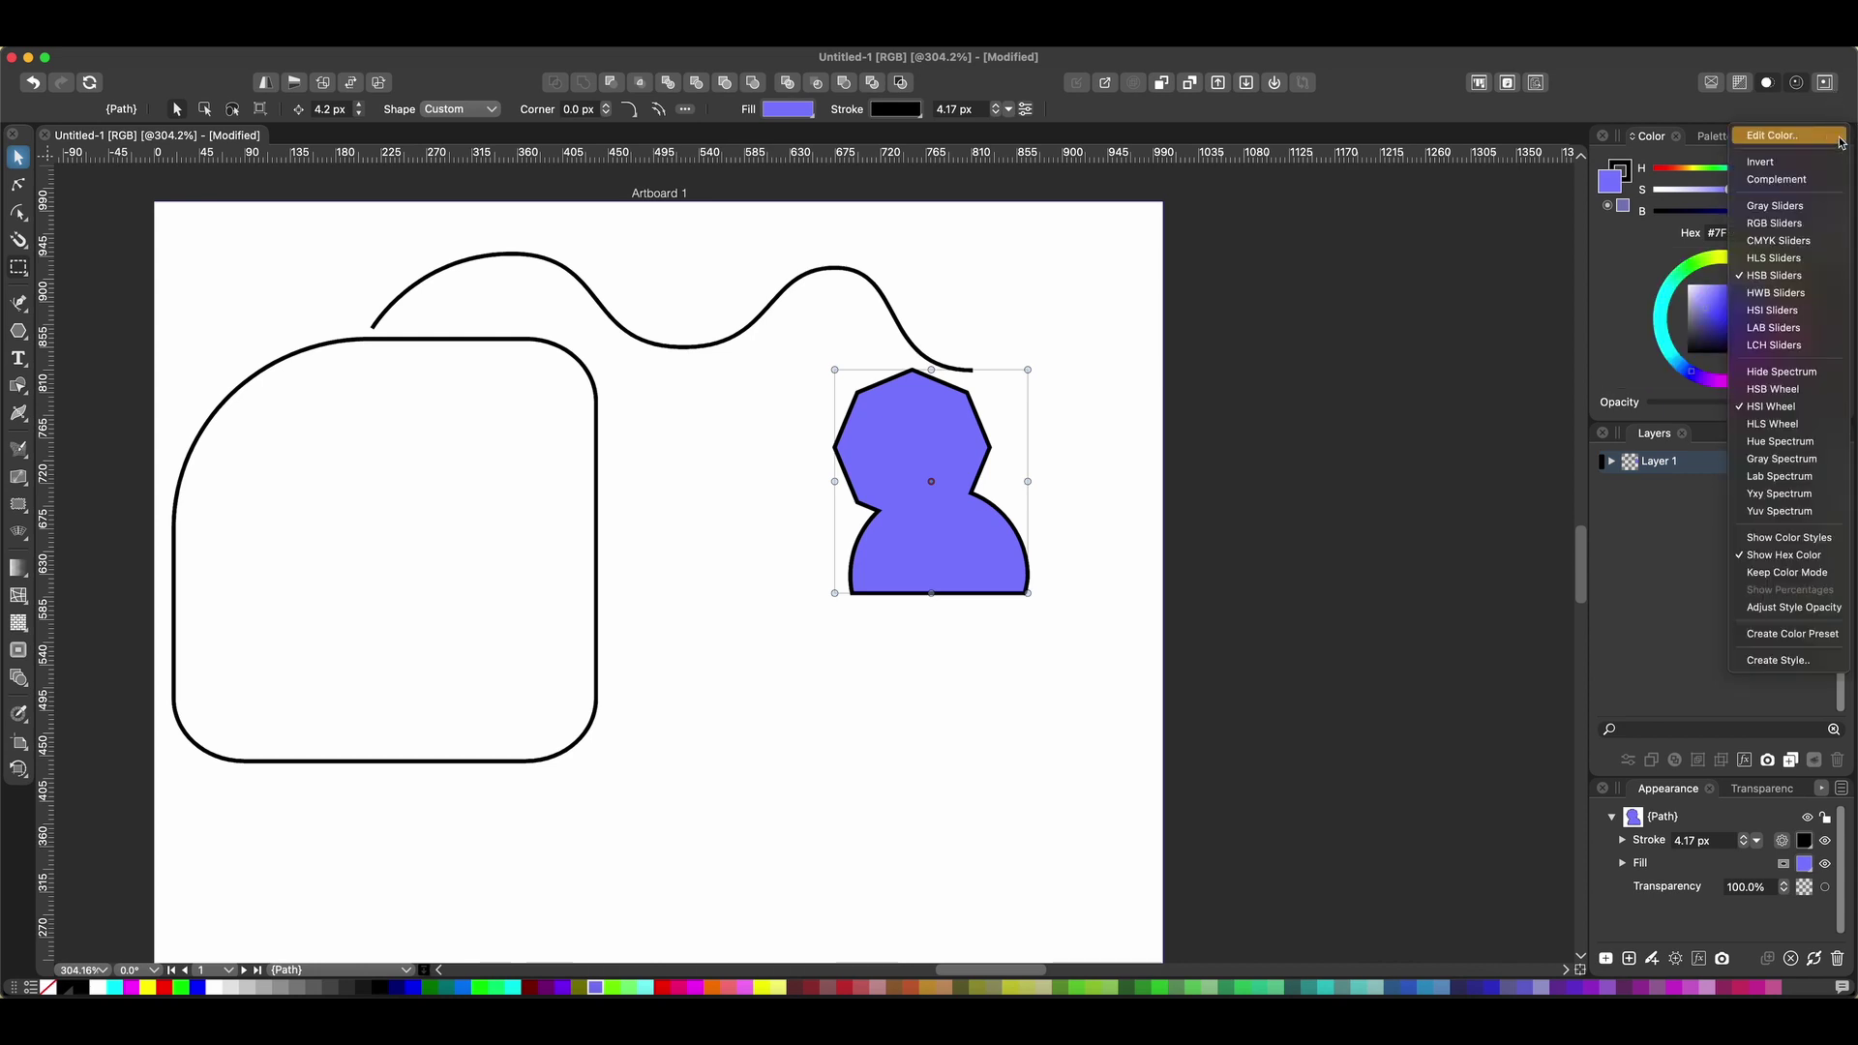
{"action": "left_click", "coordinate": [716, 374]}
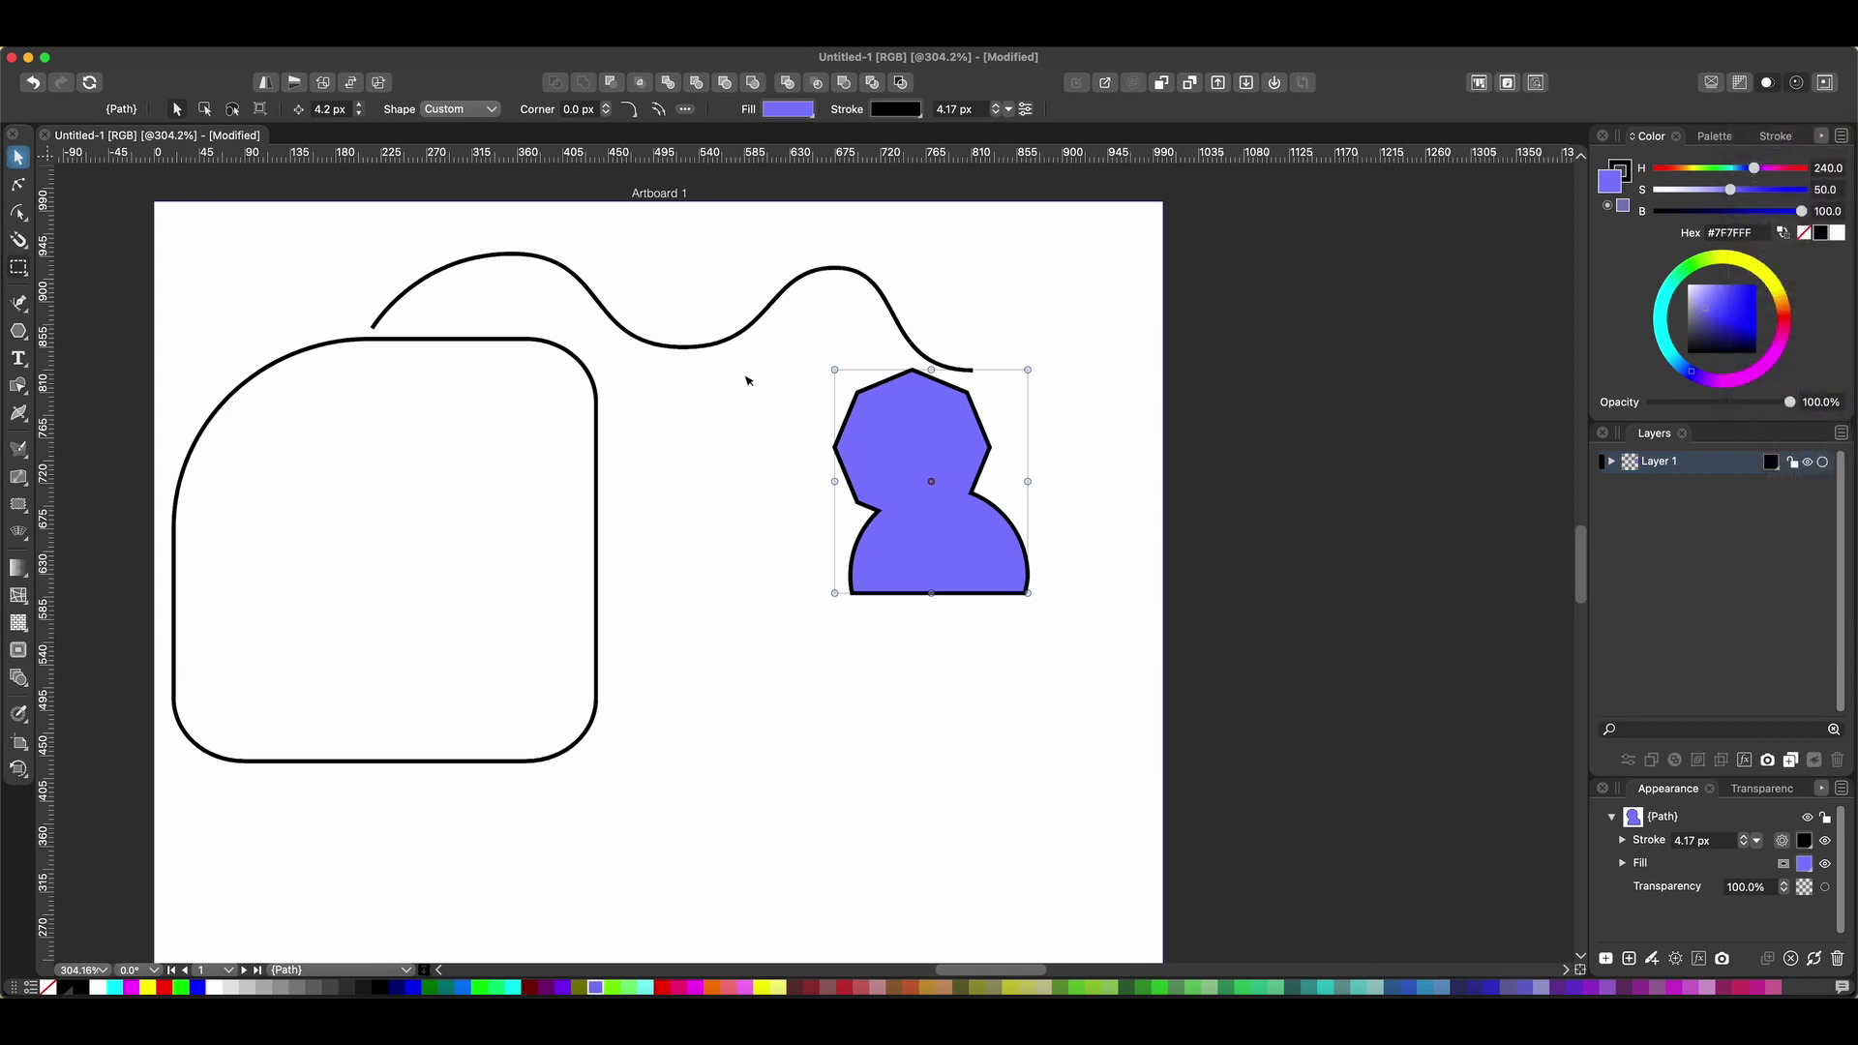
Activate the Collider Tool and show the other tools grouped with it.
{"action": "scroll", "coordinate": [716, 374], "scroll_direction": "down", "scroll_amount": 3}
{"action": "scroll", "coordinate": [716, 375], "scroll_direction": "left", "scroll_amount": 2}
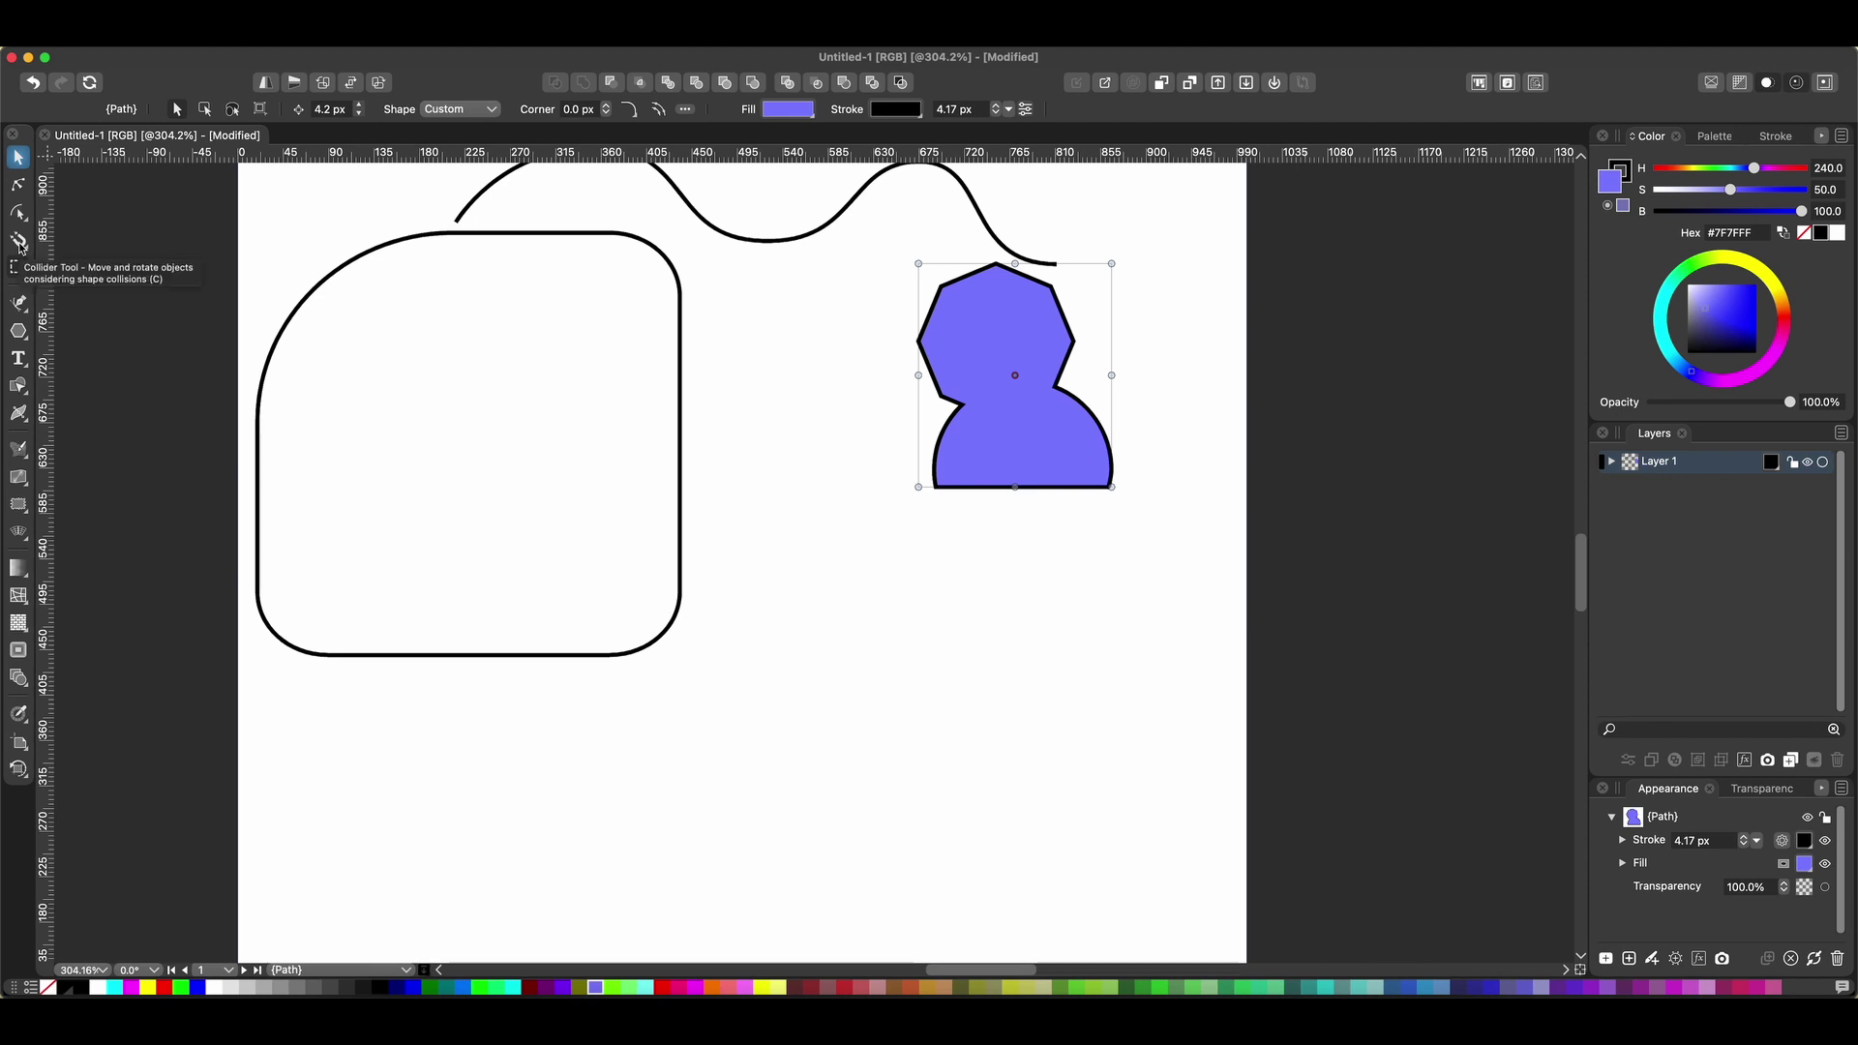
{"action": "left_click", "coordinate": [20, 242]}
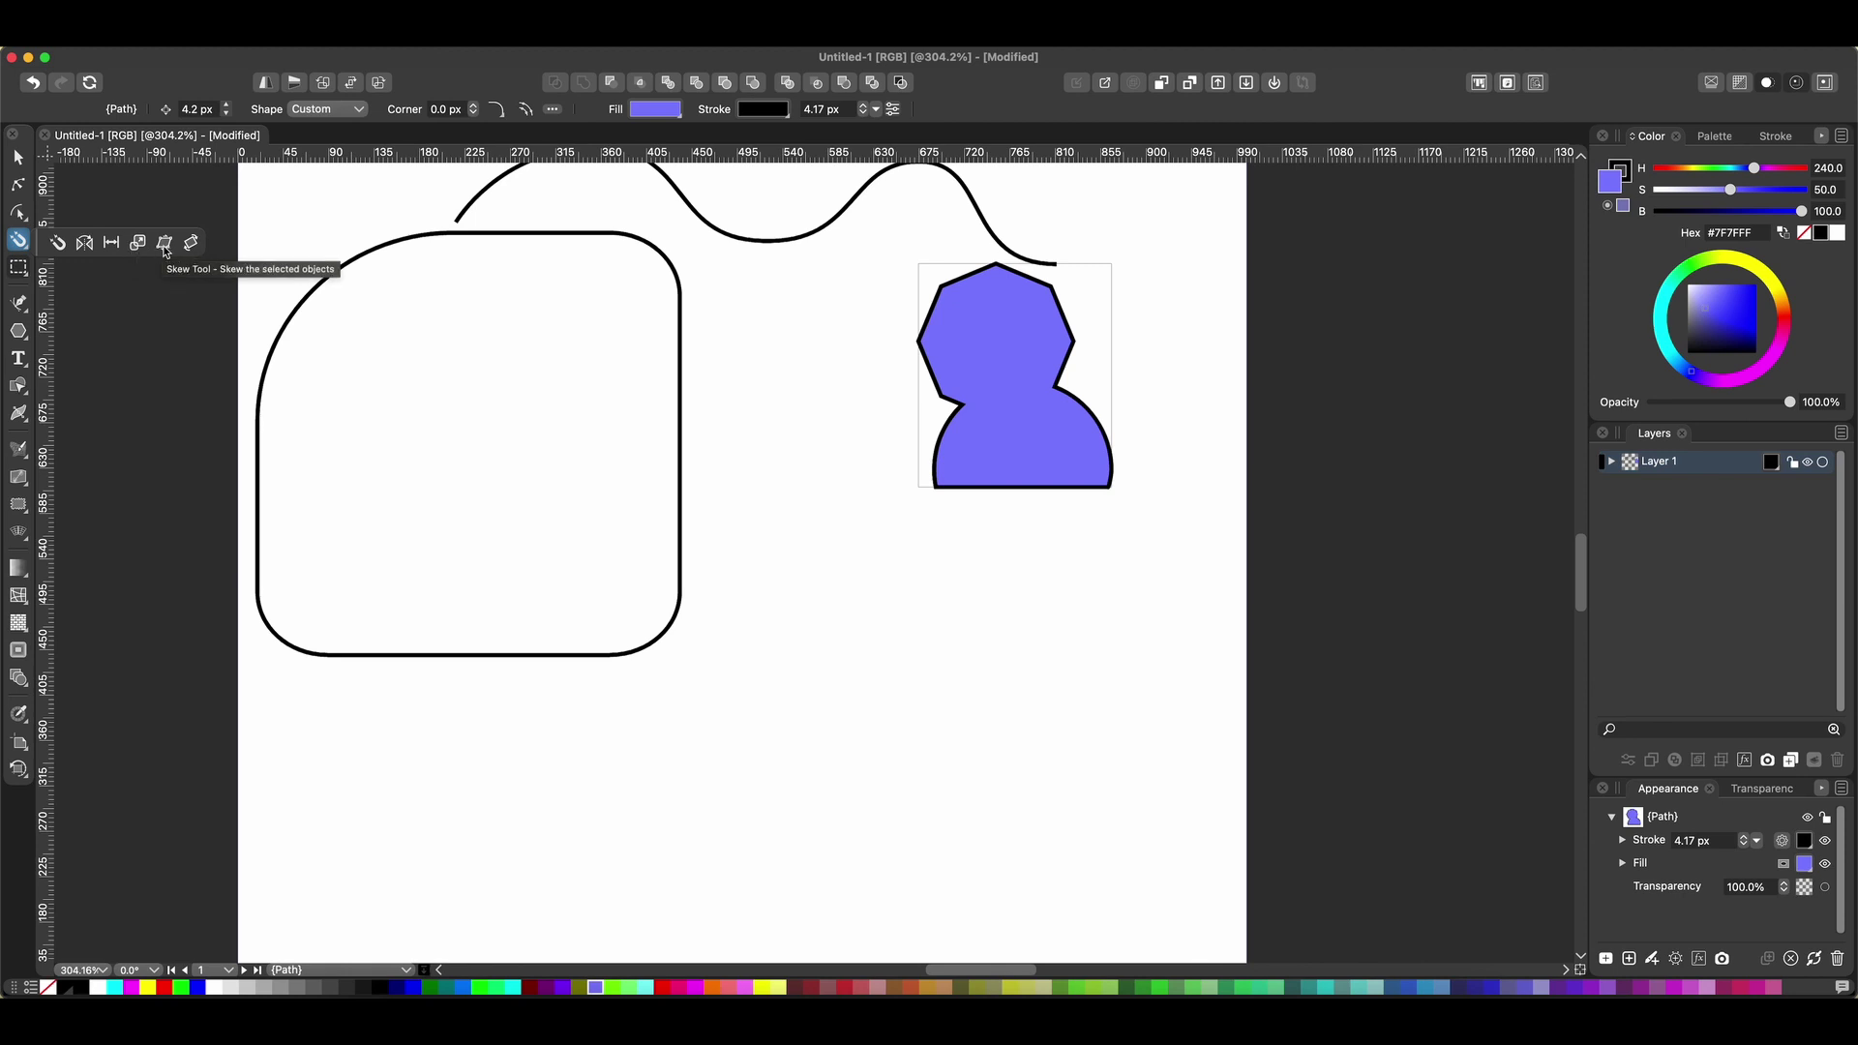
{"action": "left_click", "coordinate": [25, 247]}
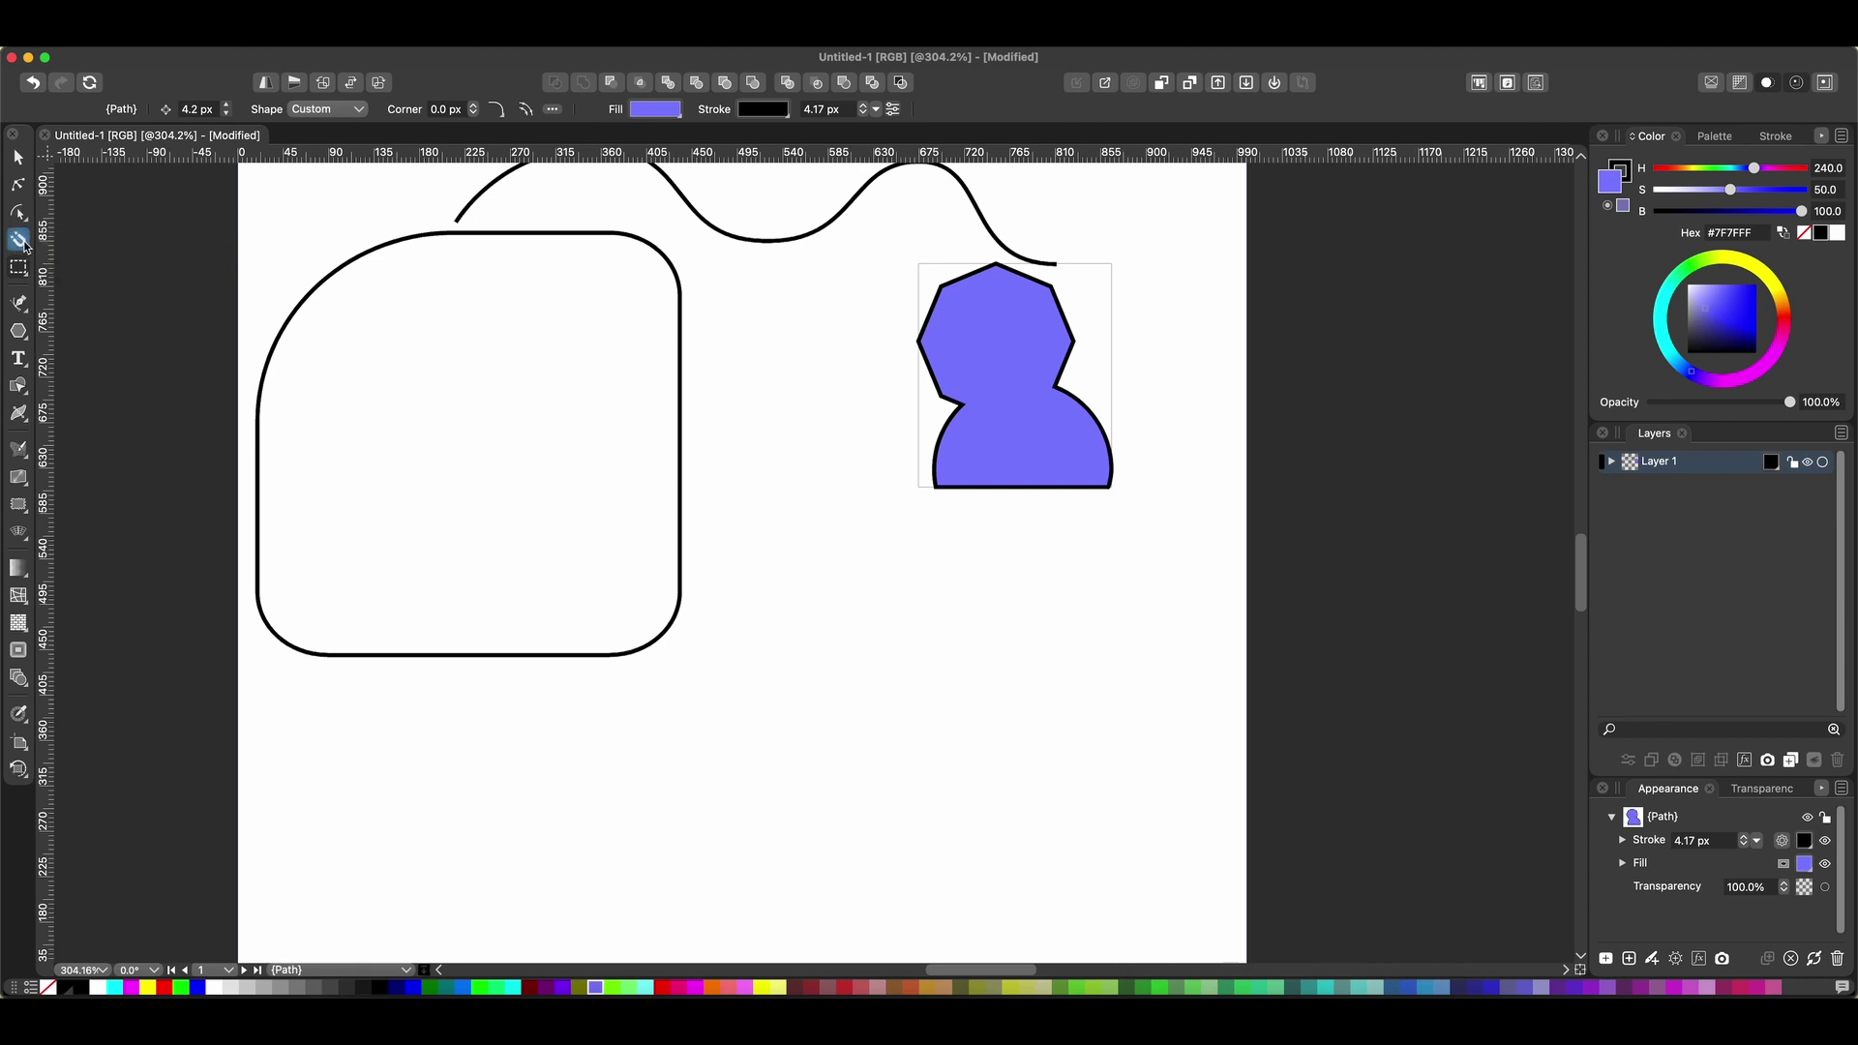
Draw a circle about 190 px in diameter below the large rounded shape.
{"action": "scroll", "coordinate": [344, 383], "scroll_direction": "down", "scroll_amount": 1}
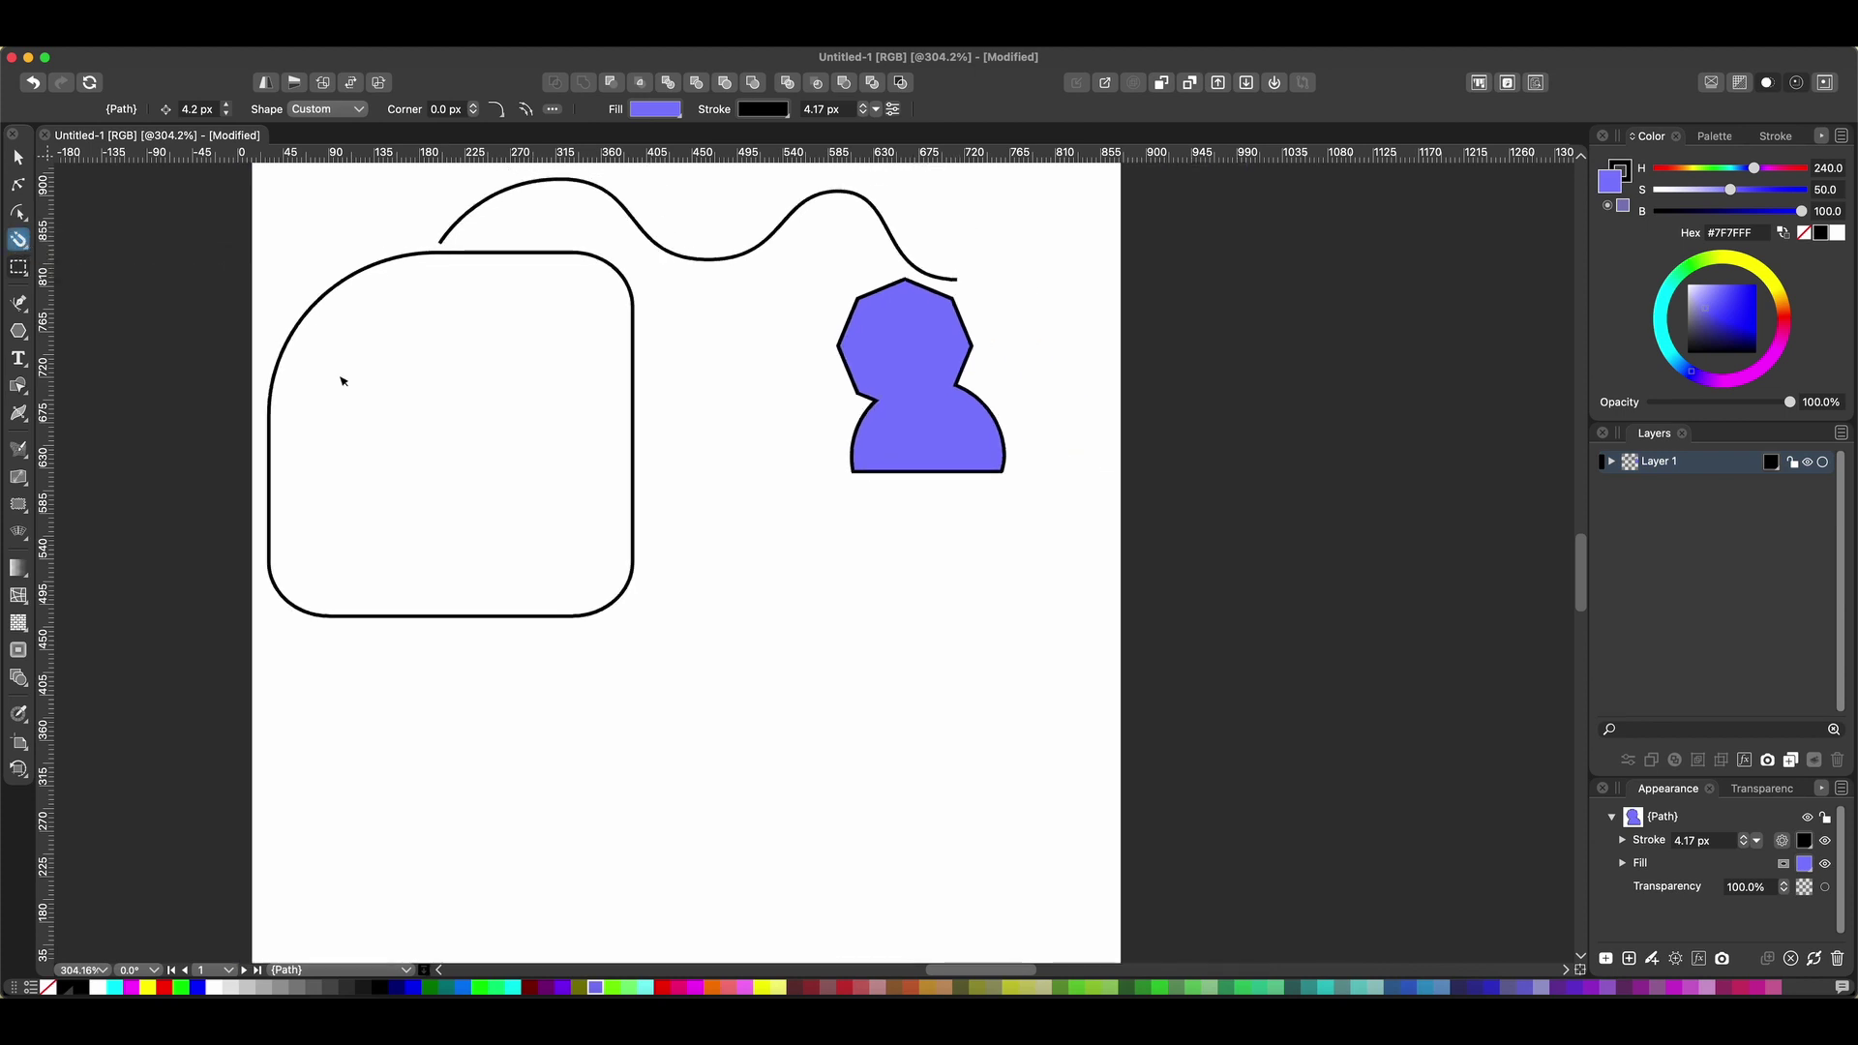
{"action": "left_click", "coordinate": [21, 334]}
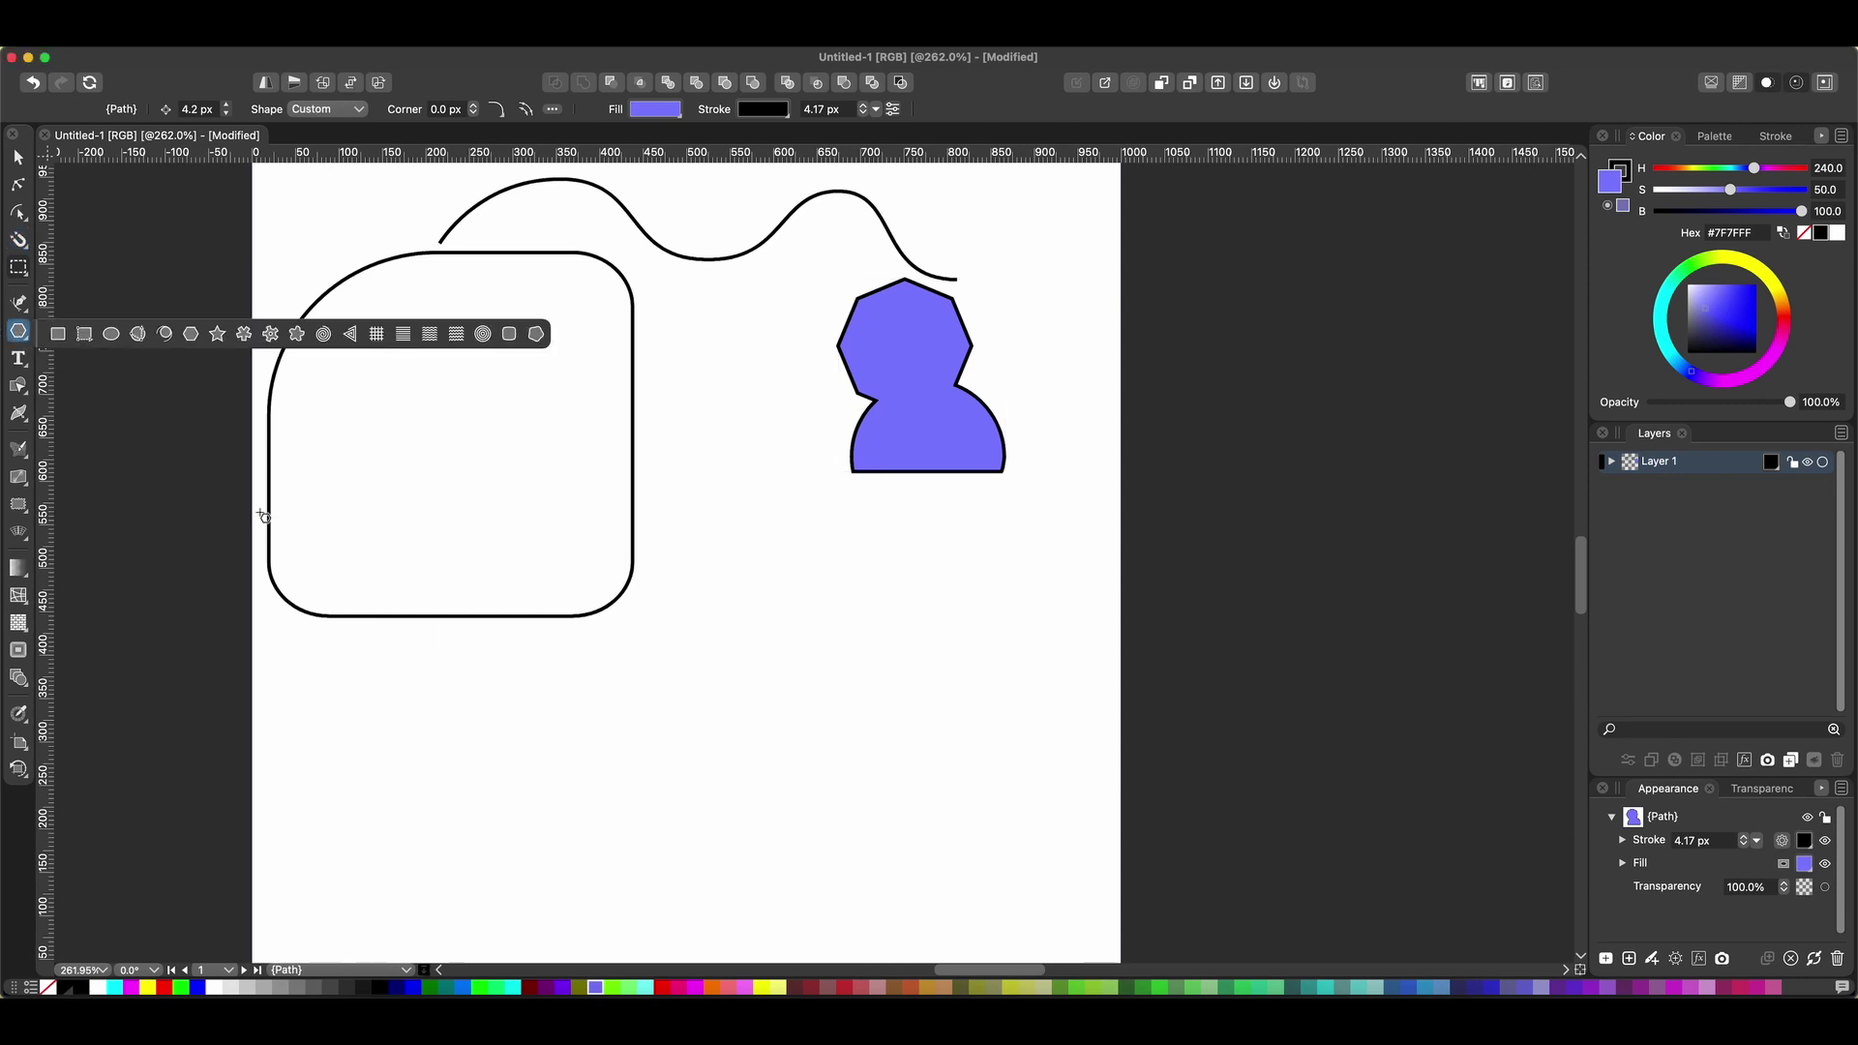
{"action": "left_click", "coordinate": [111, 334]}
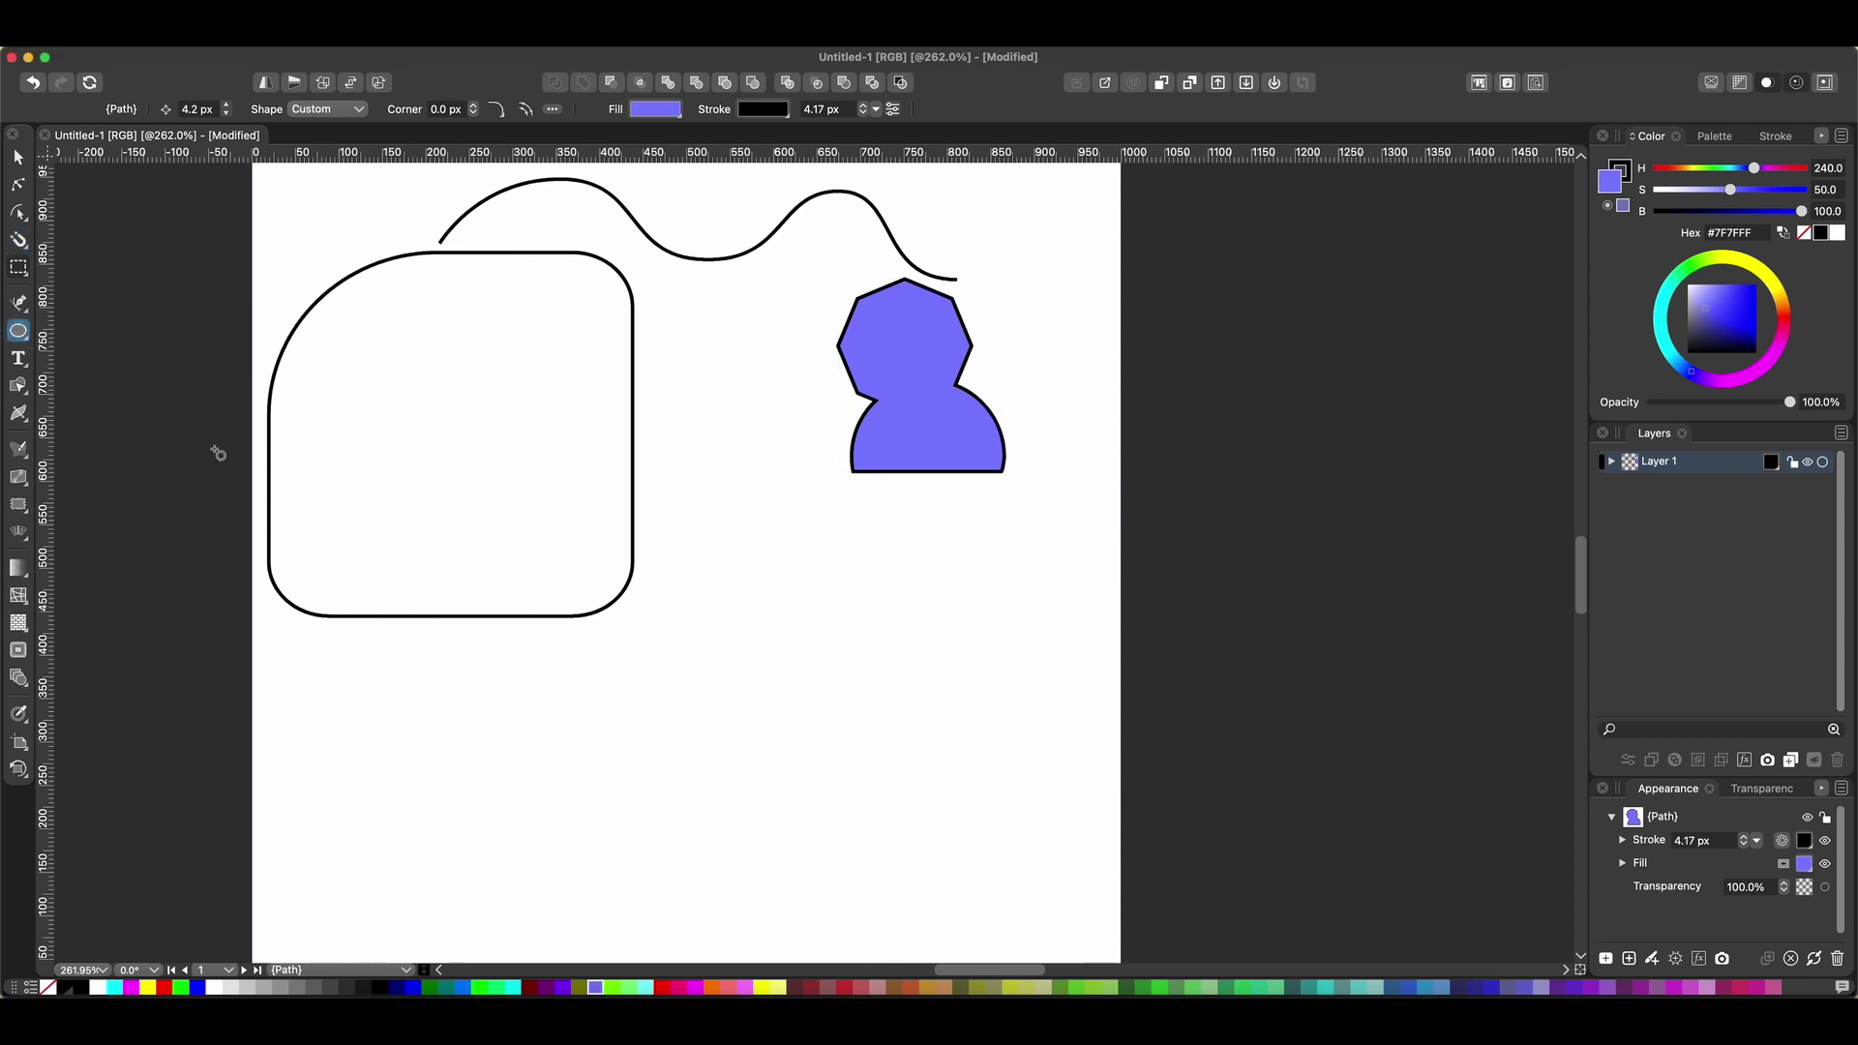
{"action": "left_click_drag", "start_coordinate": [371, 682], "coordinate": [538, 845]}
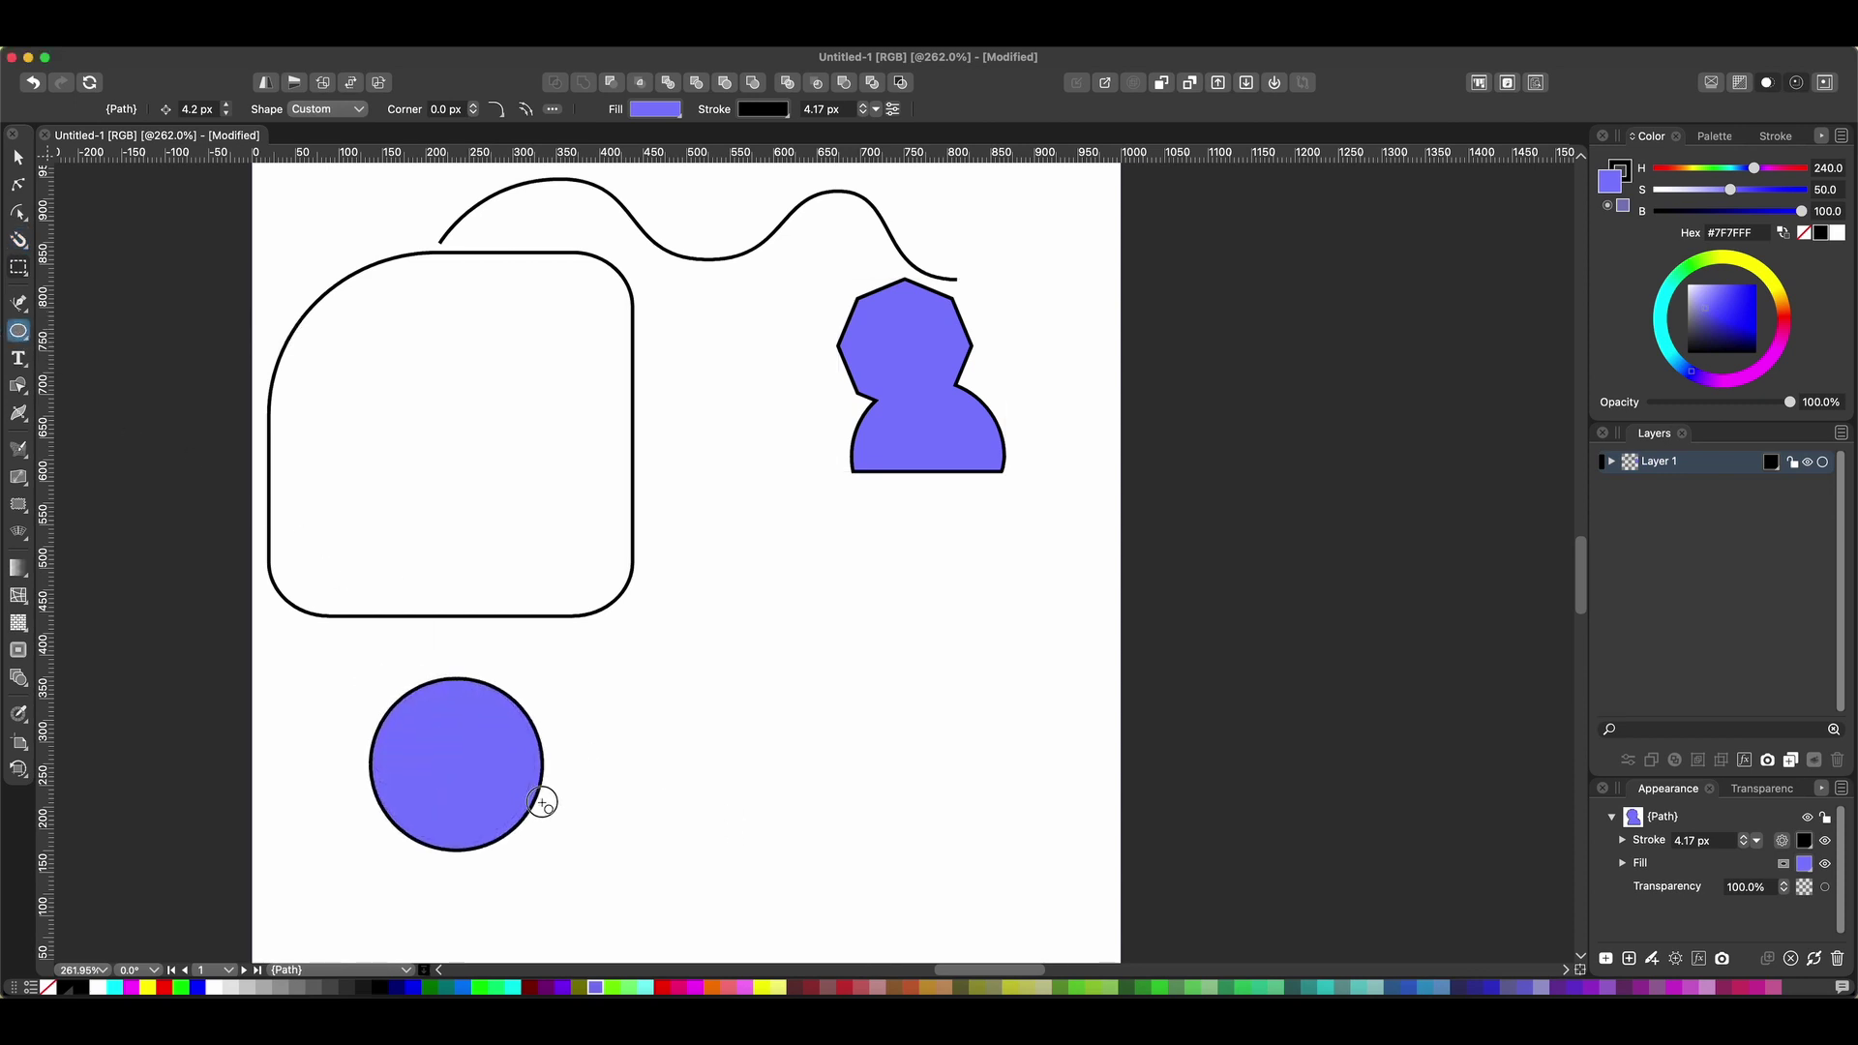
Draw a square about 195 px wide level with the circle, beneath the merged shape, and fill it with bright green.
{"action": "left_click", "coordinate": [21, 334]}
{"action": "left_click", "coordinate": [57, 334]}
{"action": "left_click_drag", "start_coordinate": [793, 676], "coordinate": [931, 851]}
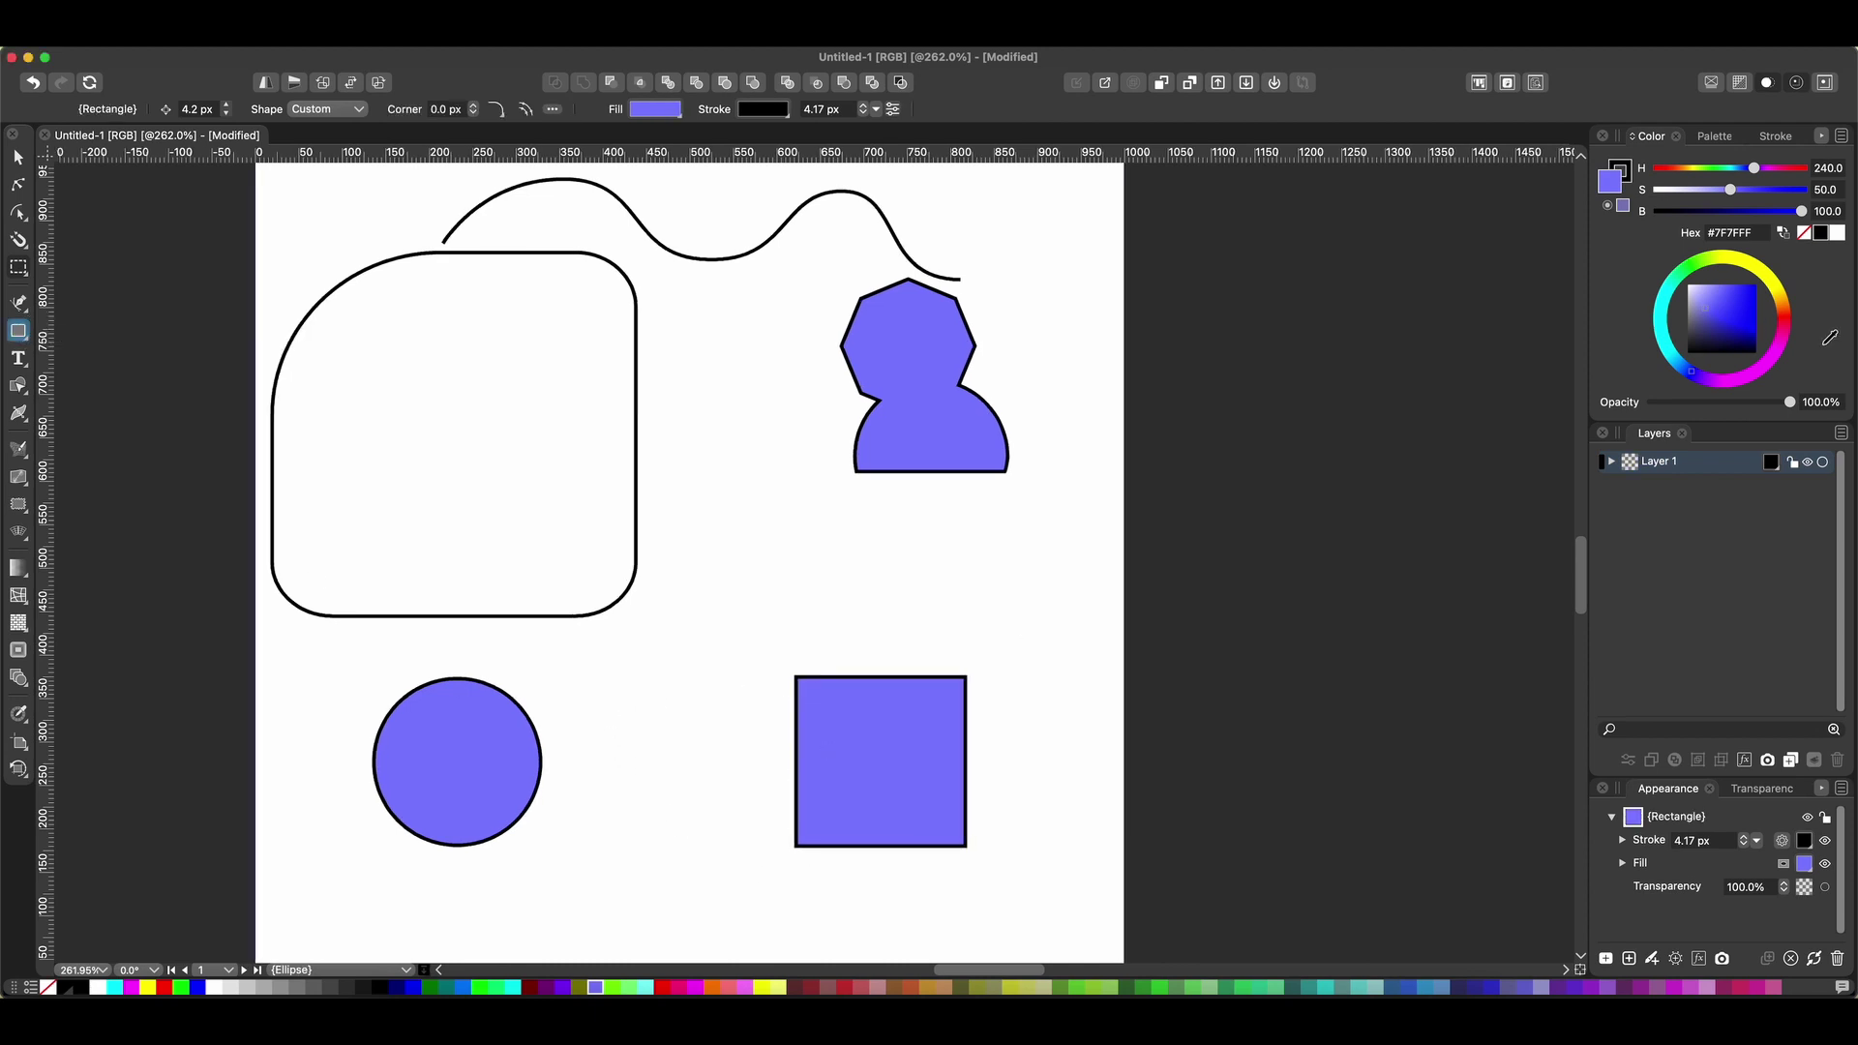
{"action": "left_click", "coordinate": [1720, 137]}
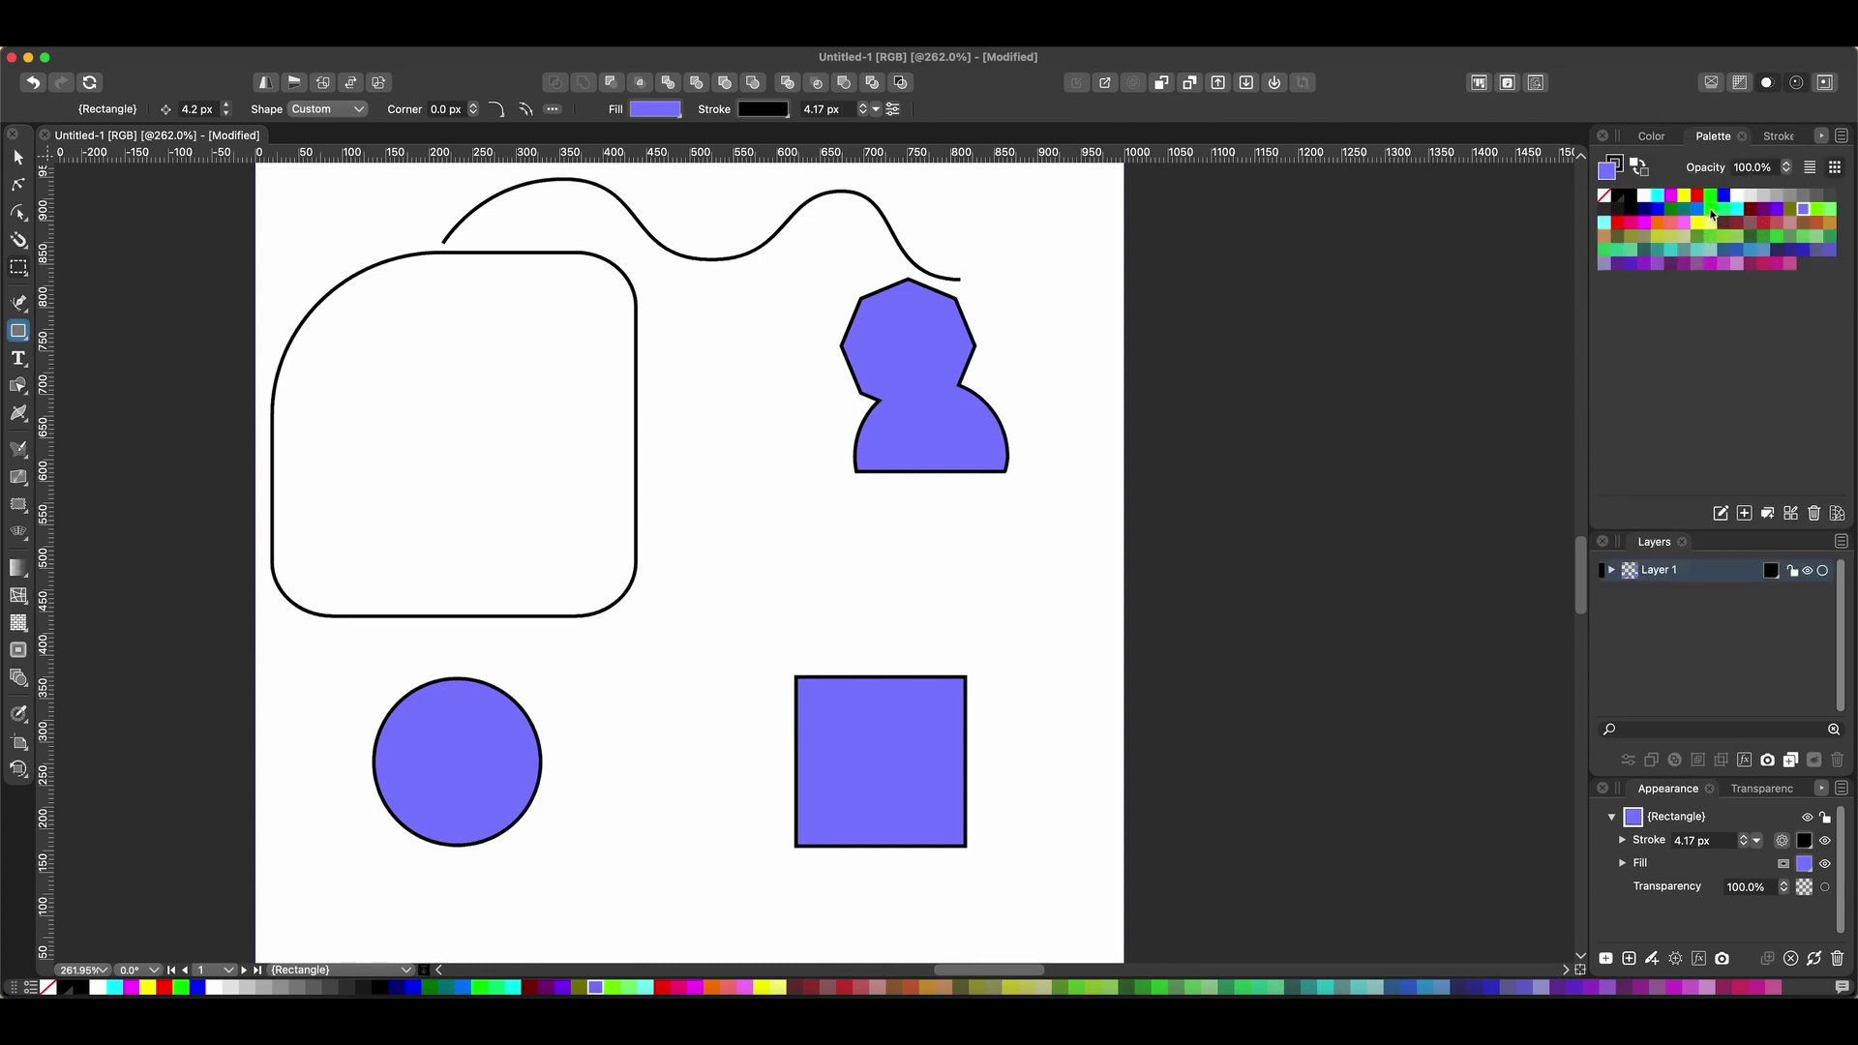
{"action": "left_click", "coordinate": [1712, 215]}
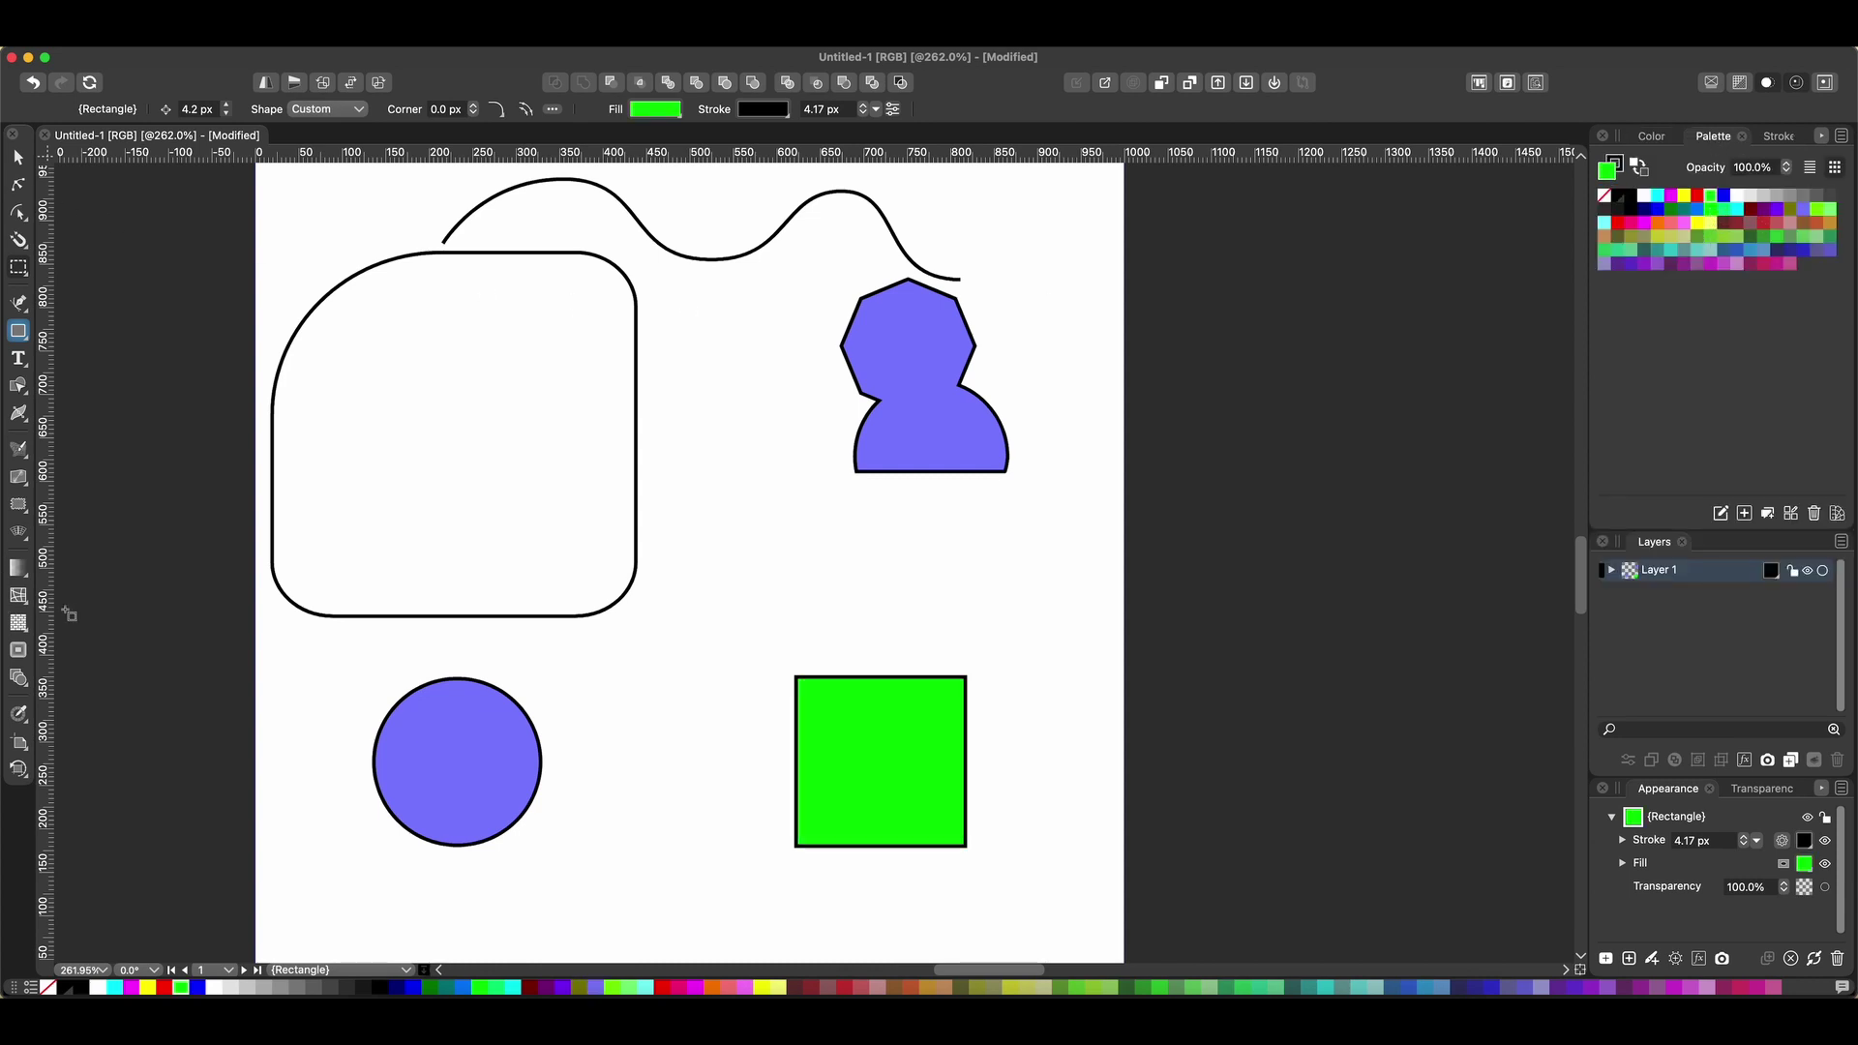
Blend the blue-violet circle into the green square with the object blend tool.
{"action": "left_click", "coordinate": [16, 675]}
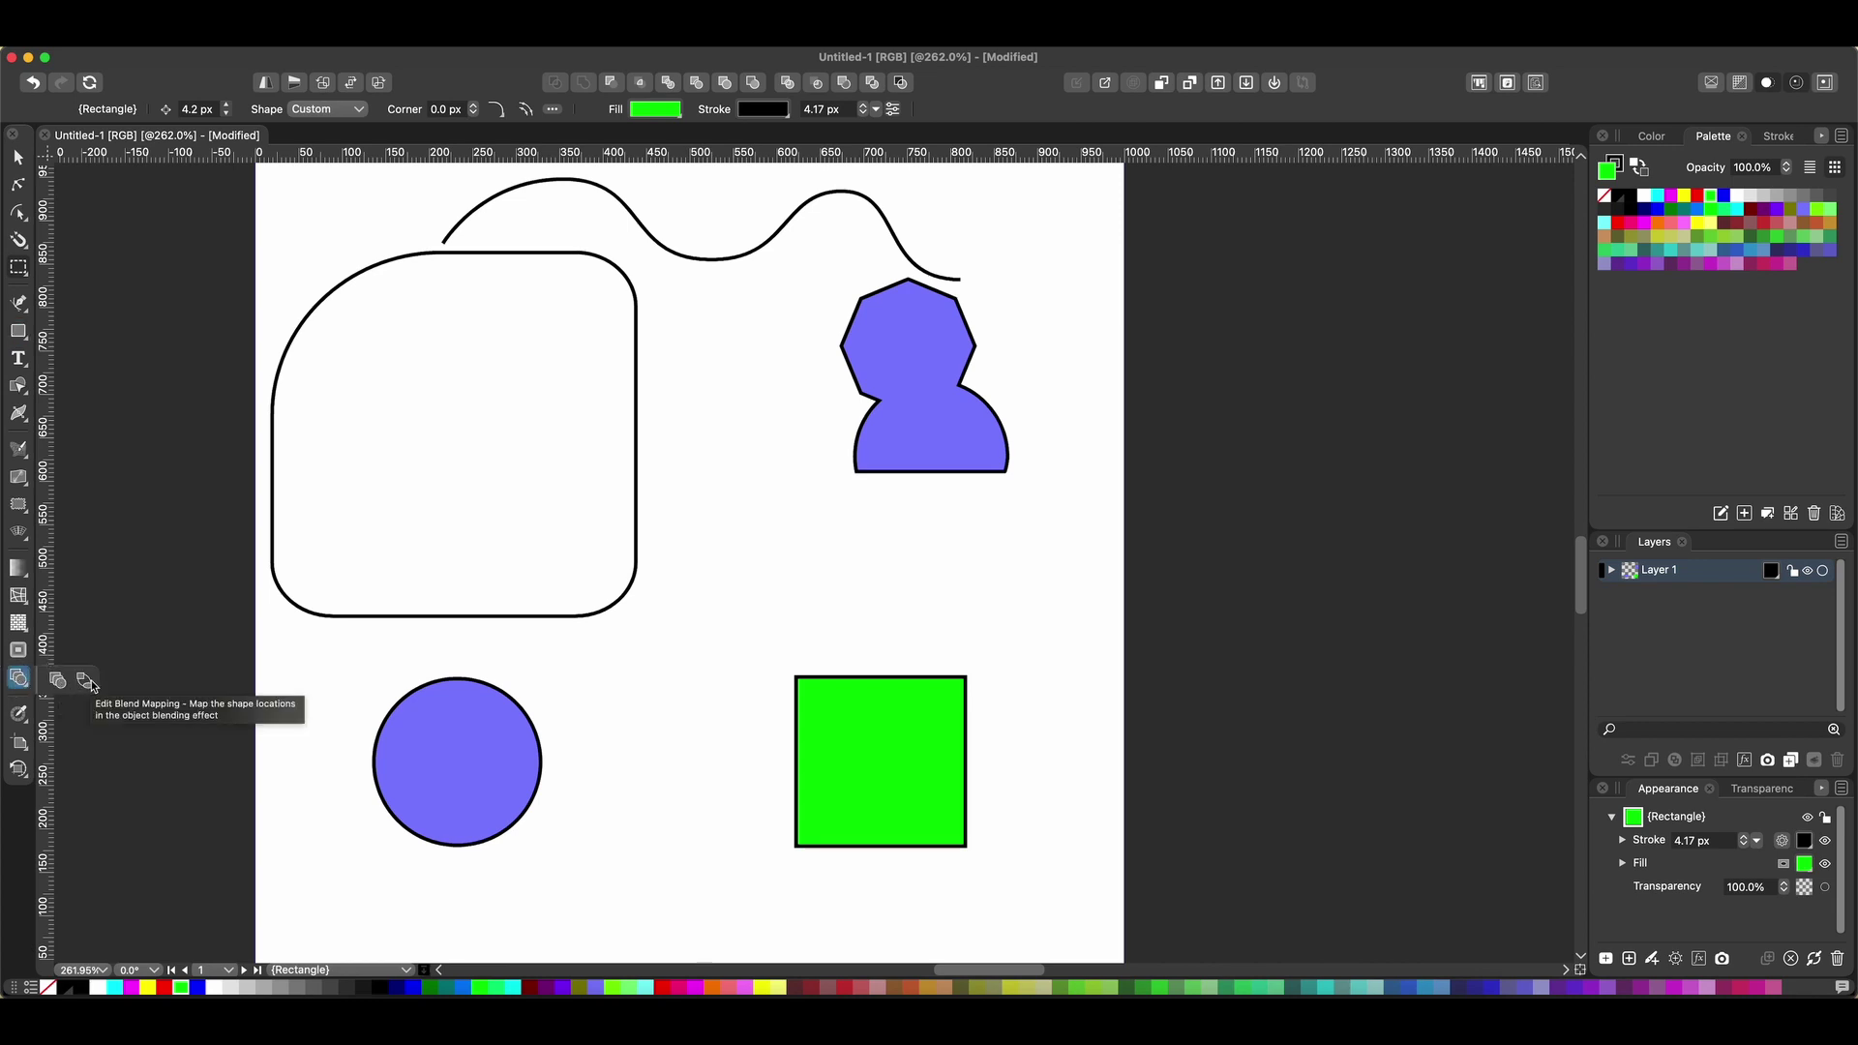
{"action": "left_click", "coordinate": [58, 683]}
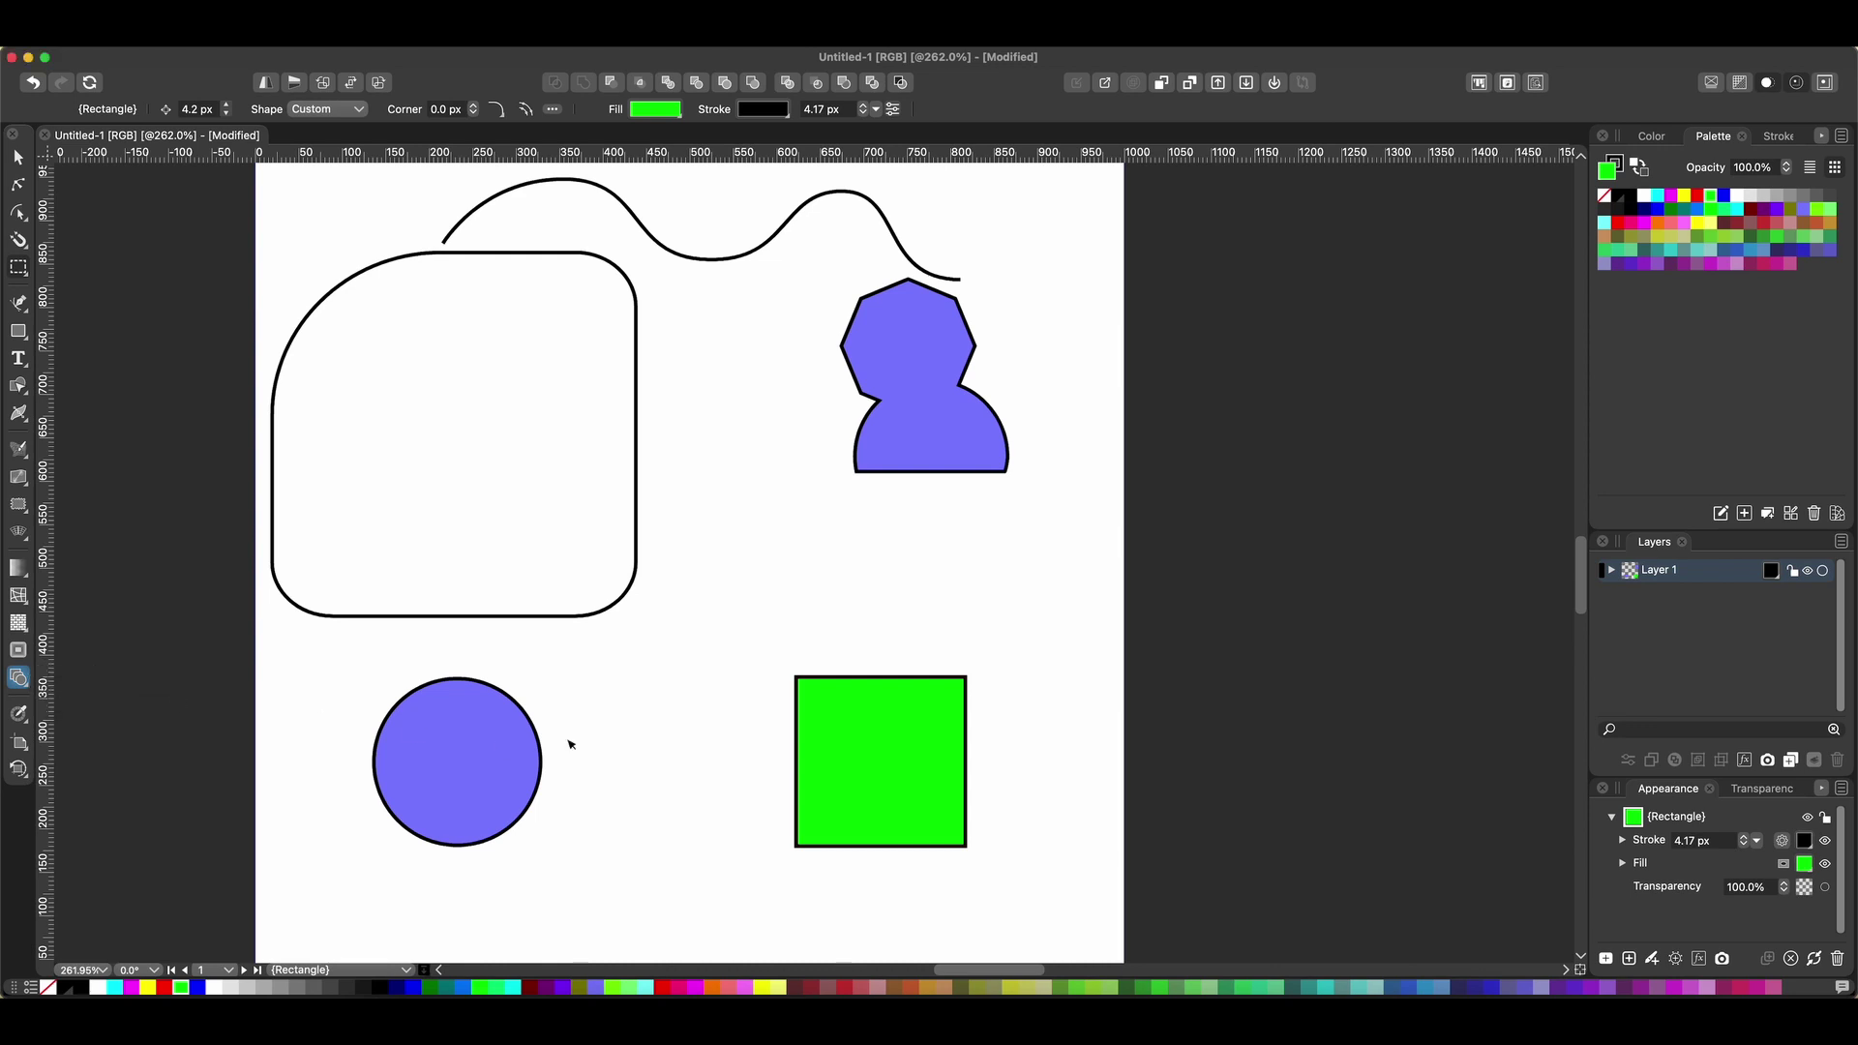
{"action": "left_click", "coordinate": [500, 748]}
{"action": "left_click", "coordinate": [862, 755]}
{"action": "left_click_drag", "start_coordinate": [427, 726], "coordinate": [815, 745]}
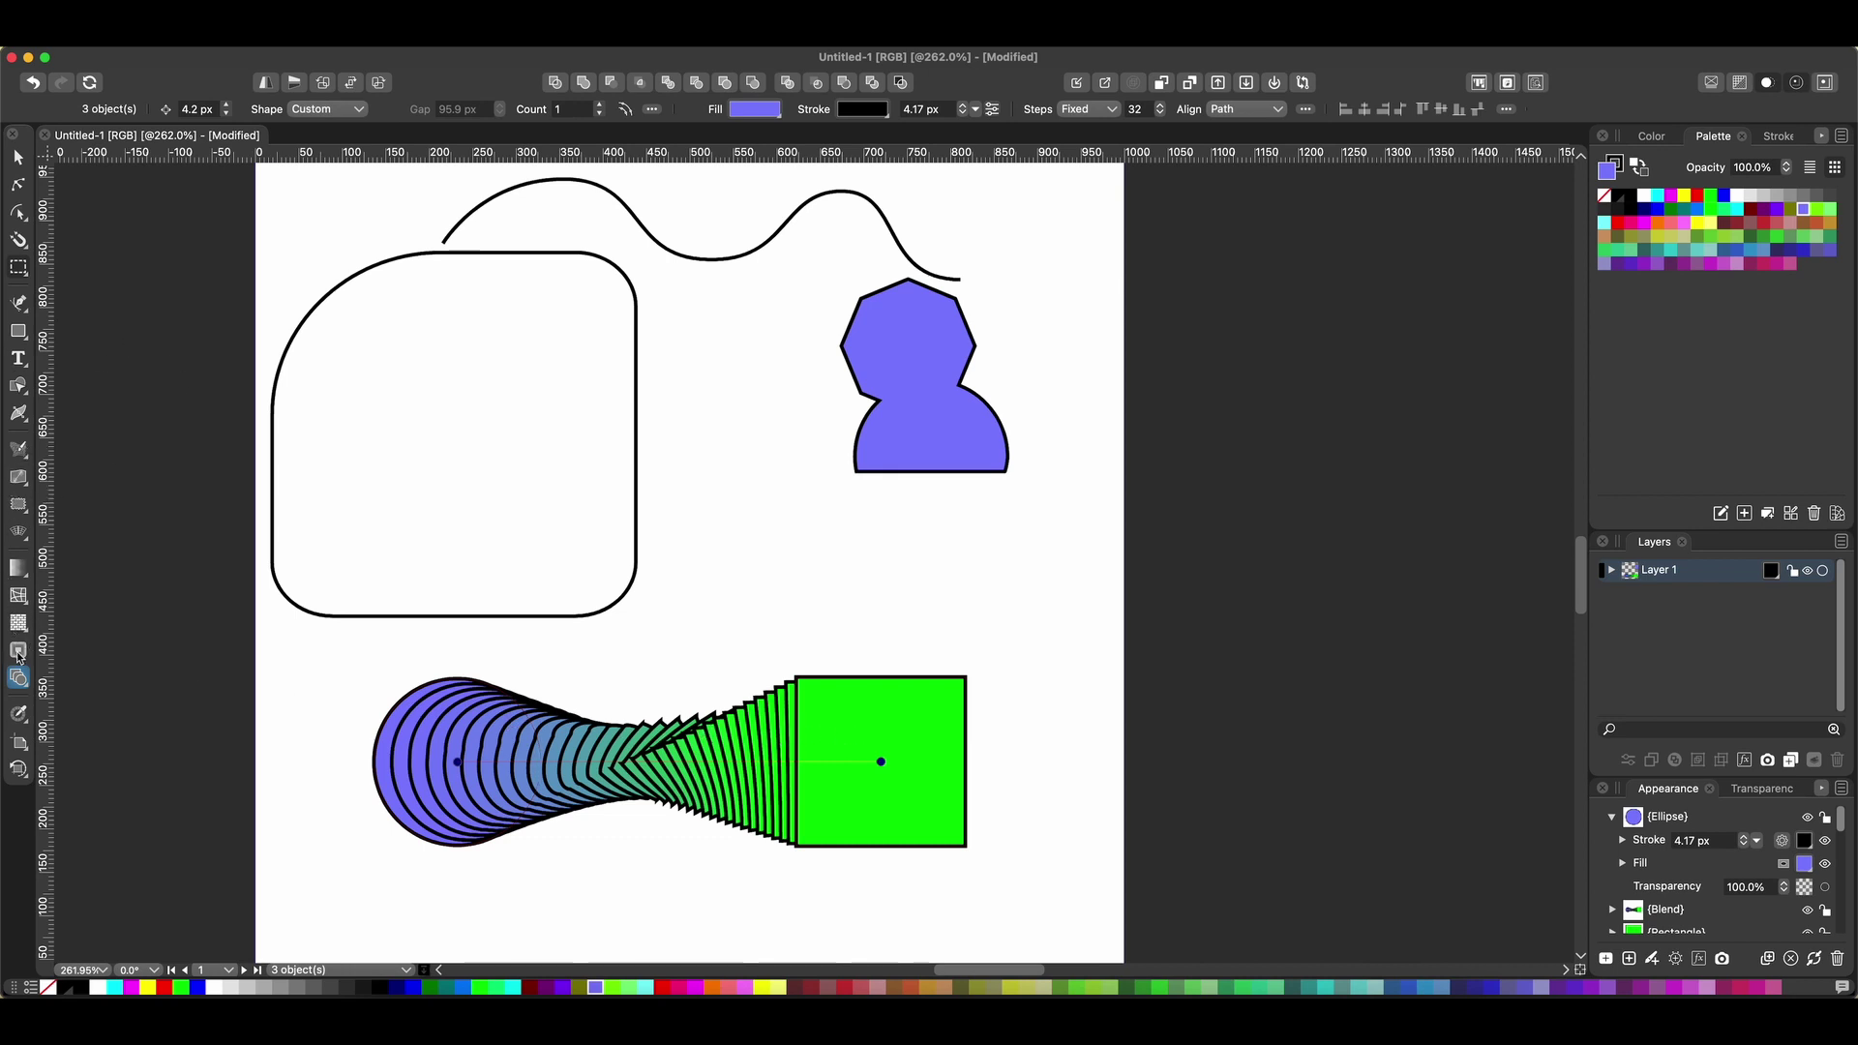
Try to edit the blend mapping between the circle and the square.
{"action": "left_click", "coordinate": [20, 679]}
{"action": "left_click", "coordinate": [90, 683]}
{"action": "left_click_drag", "start_coordinate": [816, 759], "coordinate": [486, 762]}
Try the Smooth and Distance step modes on the blend, and return it to Fixed.
{"action": "scroll", "coordinate": [624, 772], "scroll_direction": "up", "scroll_amount": 3}
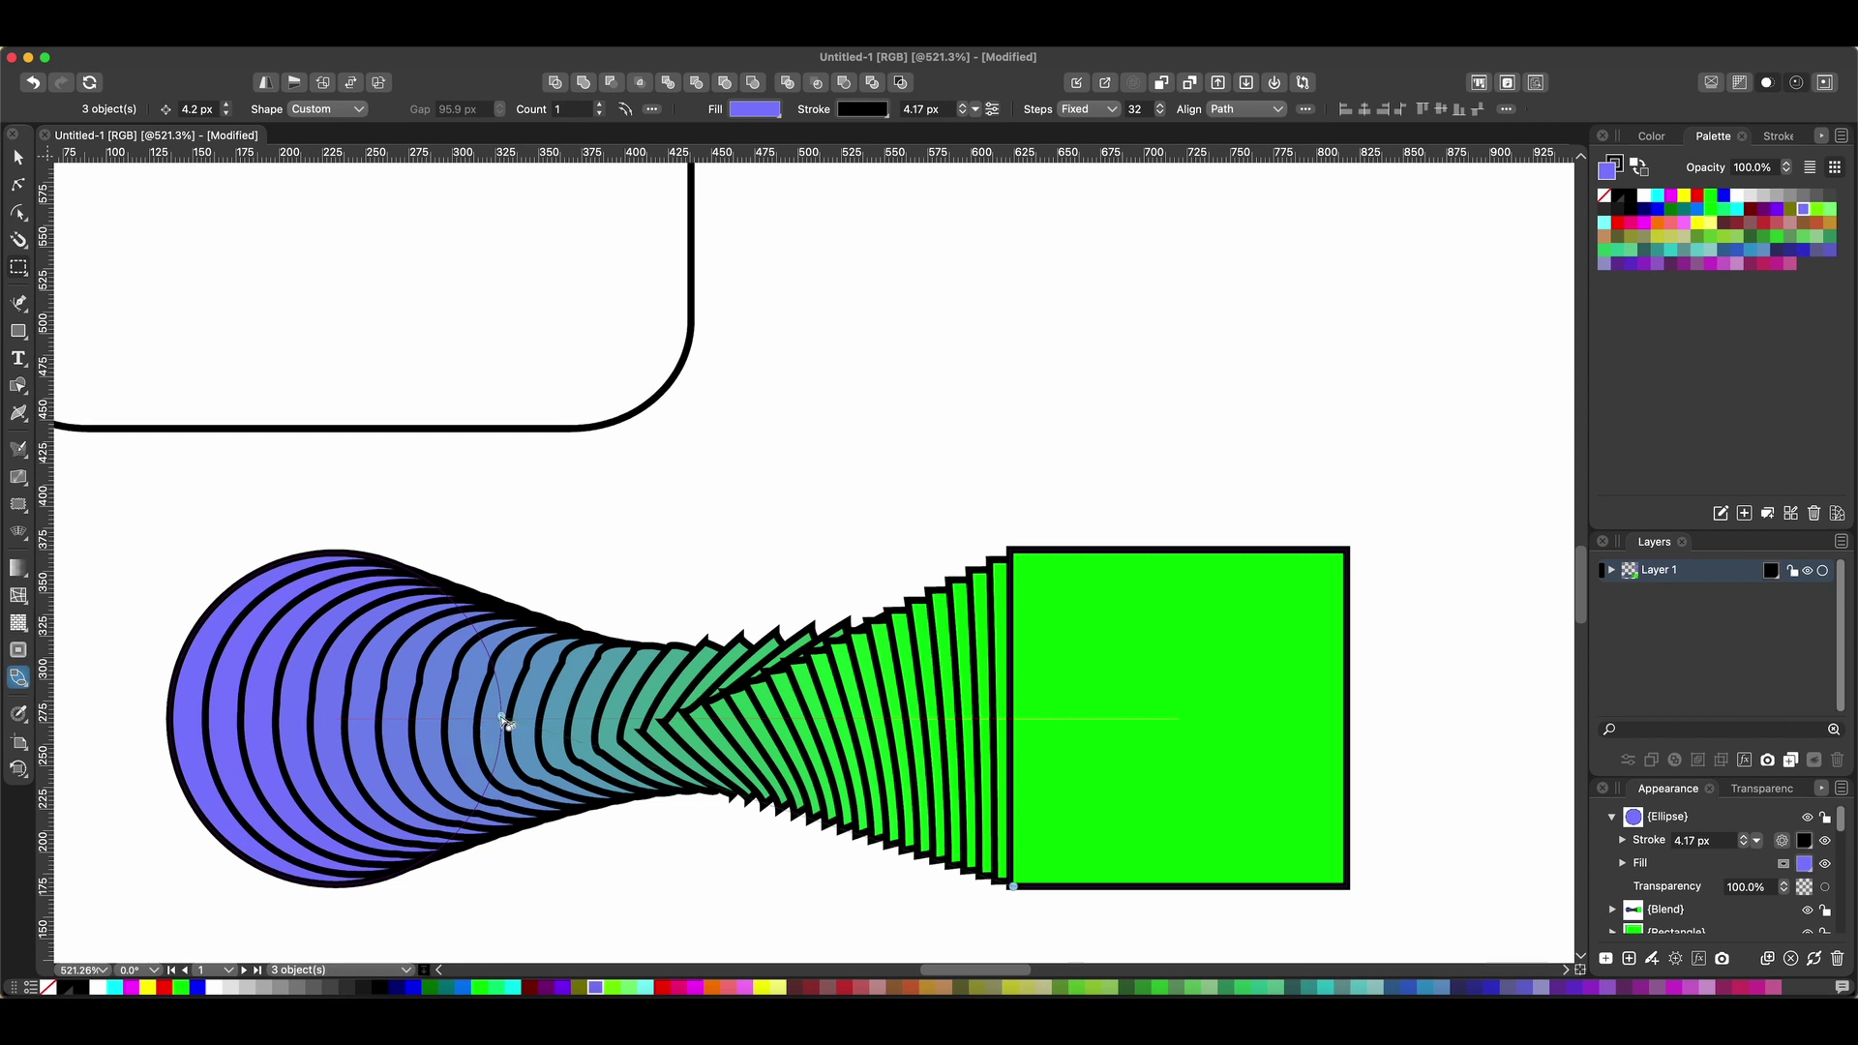
{"action": "left_click", "coordinate": [1112, 112]}
{"action": "left_click", "coordinate": [1110, 124]}
{"action": "left_click", "coordinate": [1113, 112]}
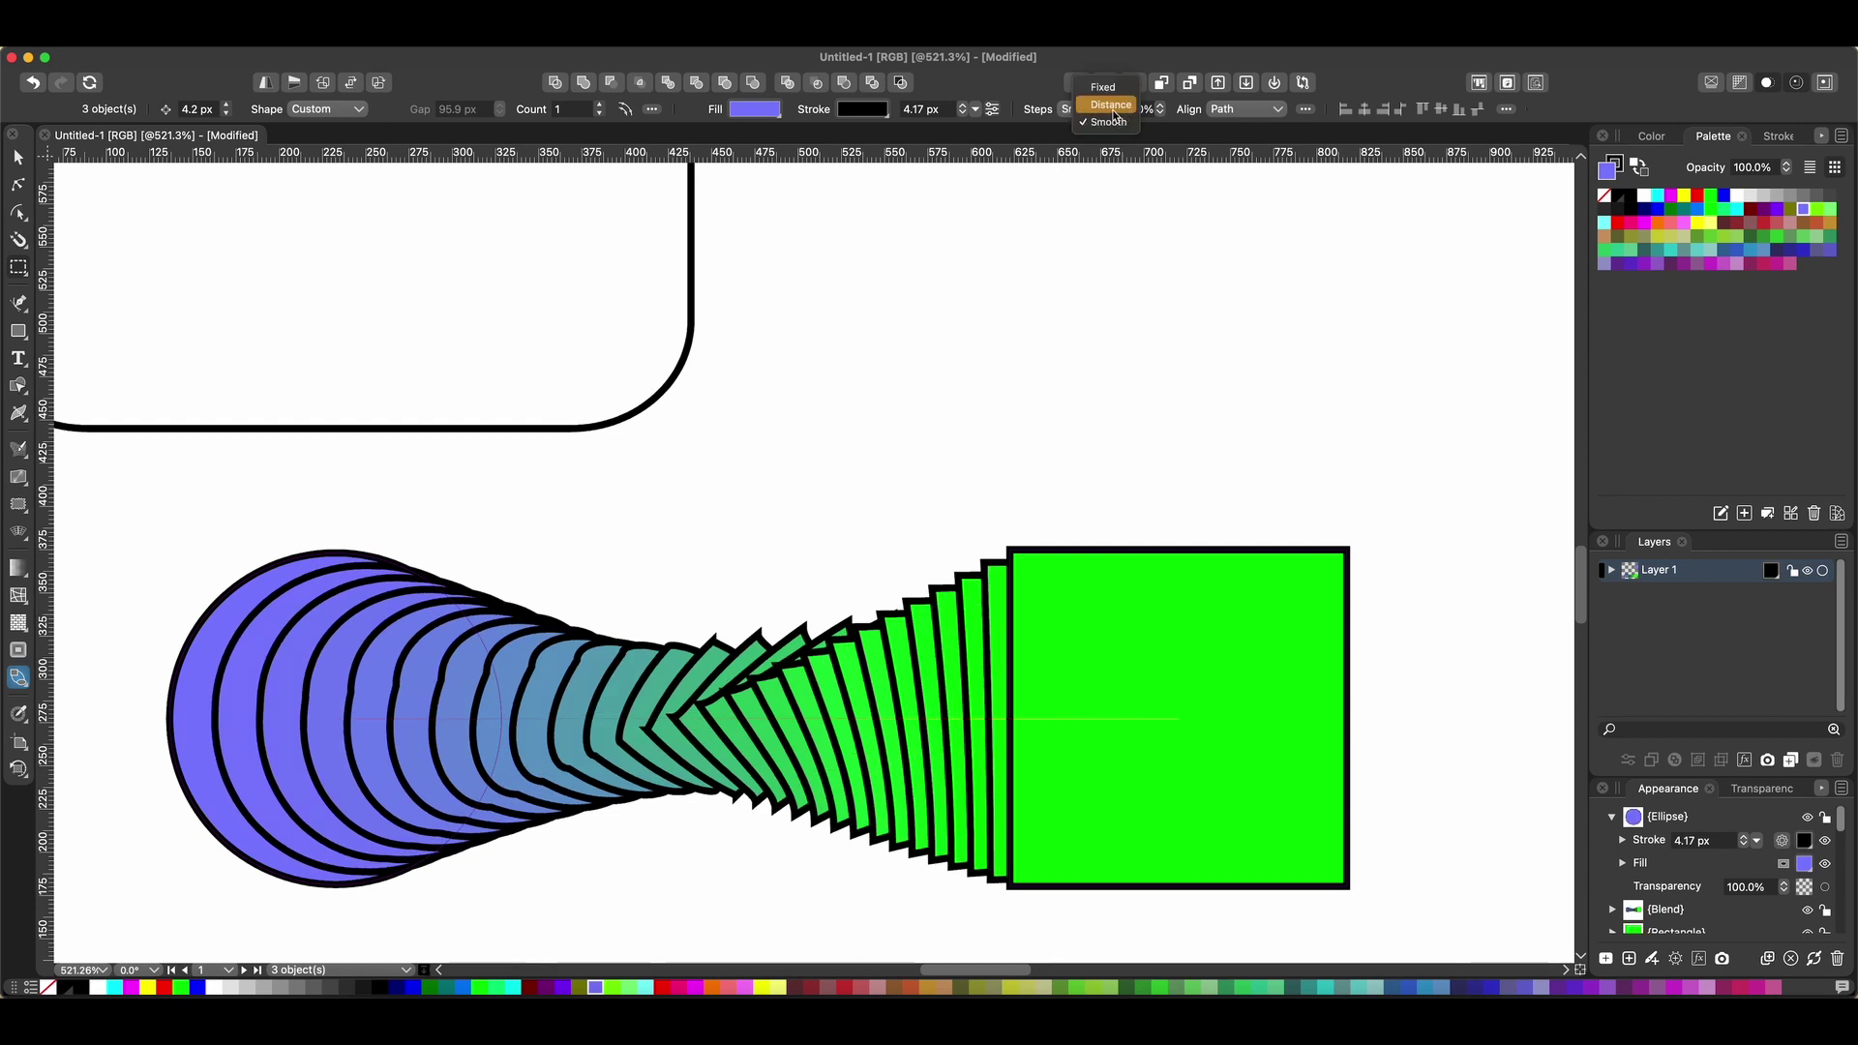
{"action": "left_click", "coordinate": [1110, 105]}
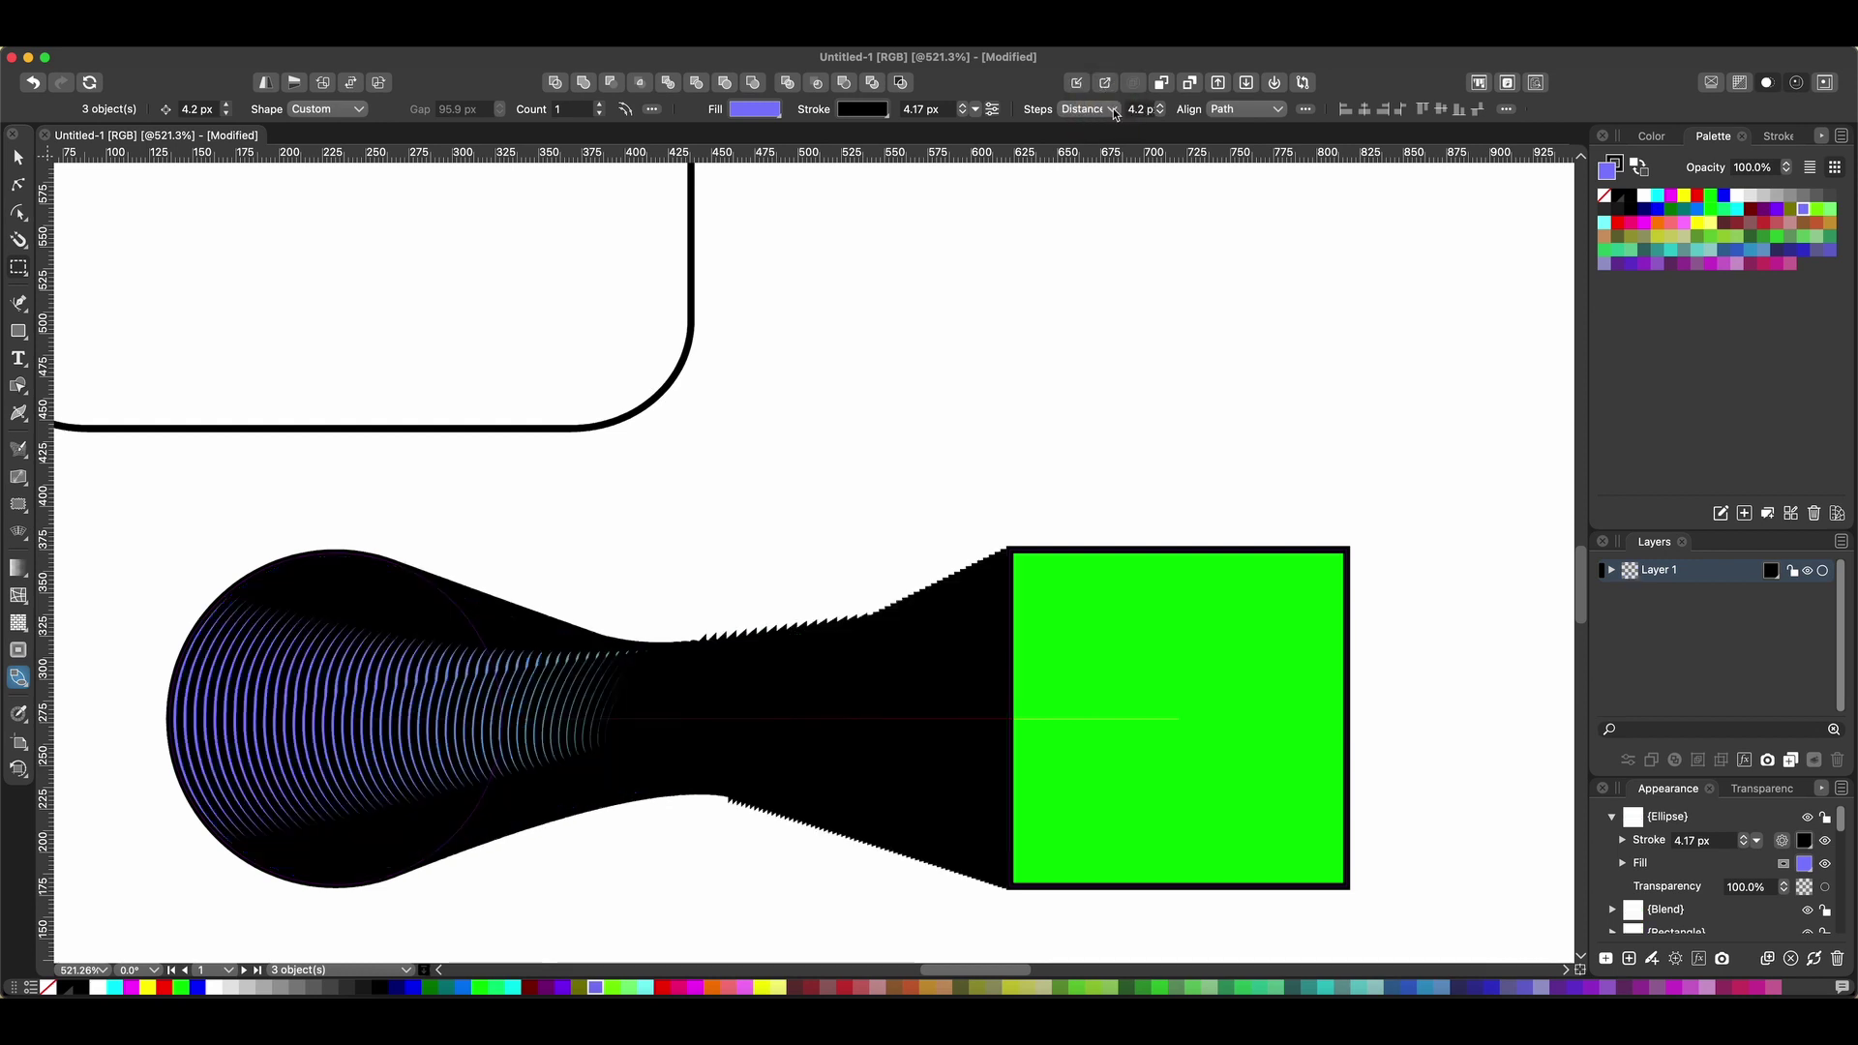
{"action": "left_click", "coordinate": [1115, 109]}
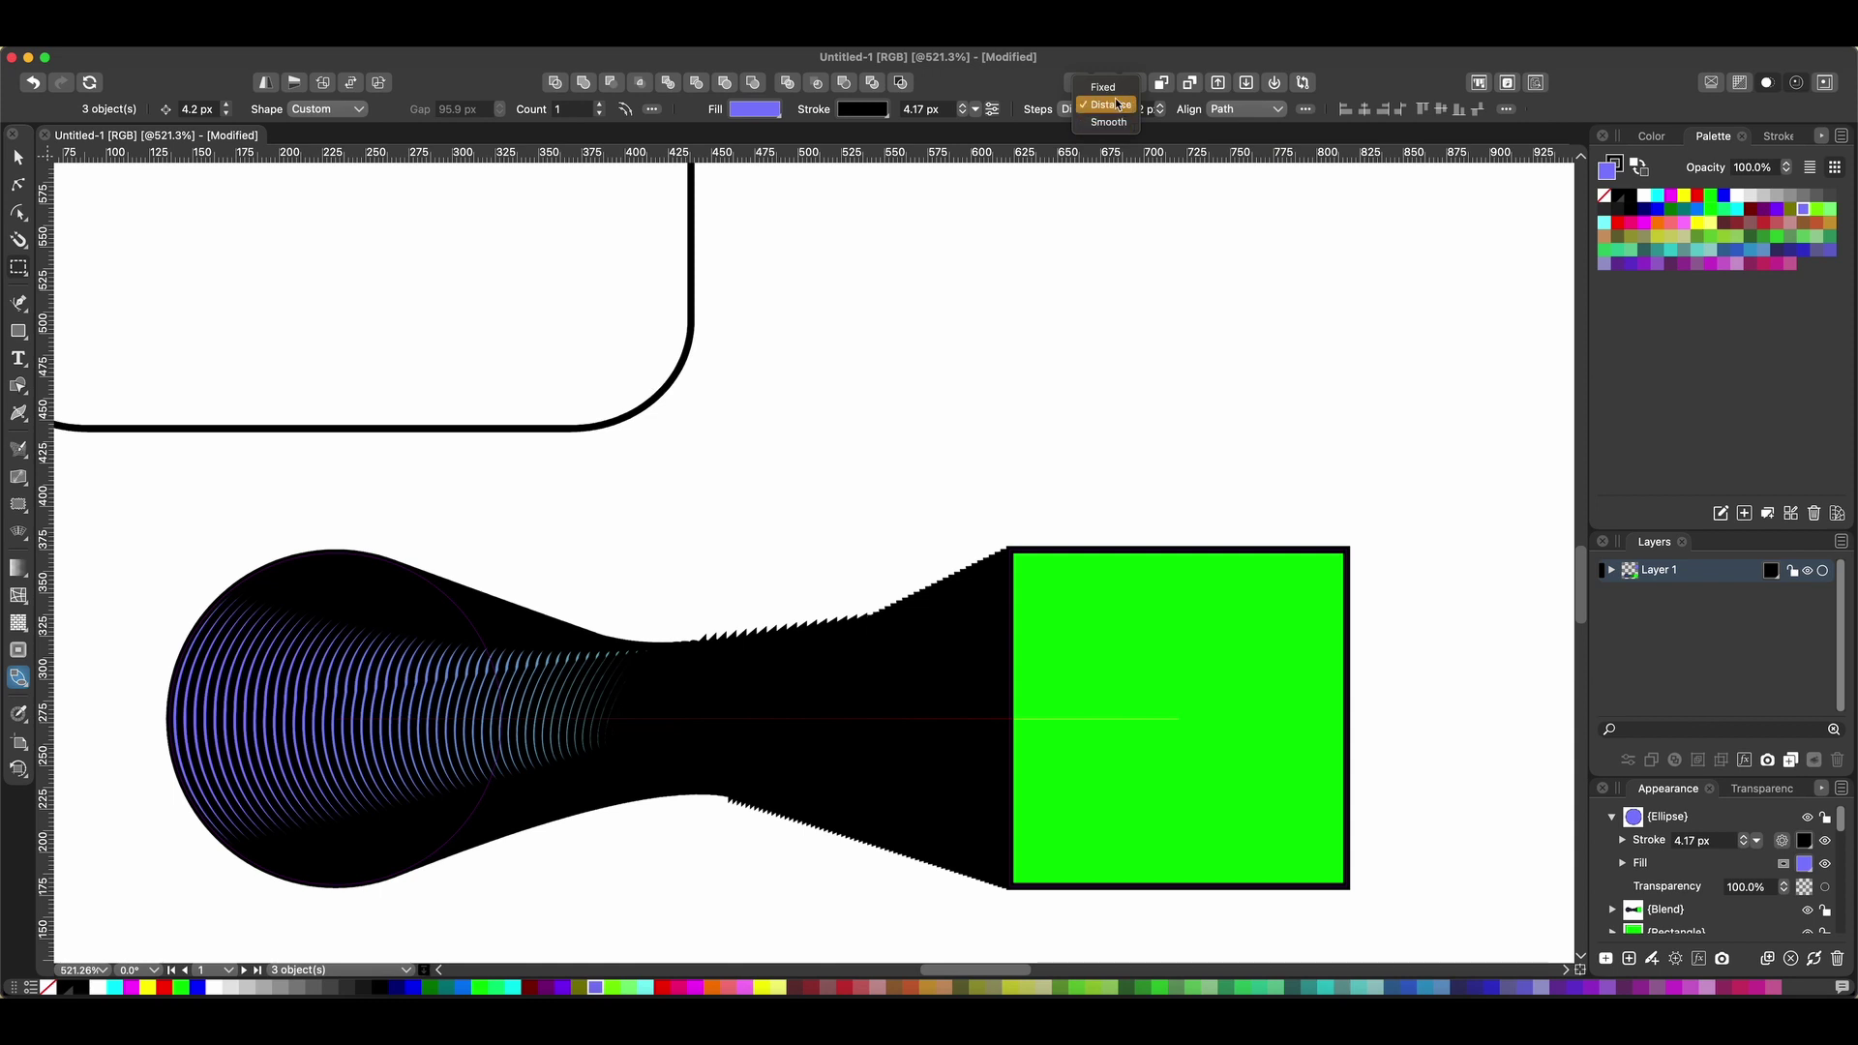
{"action": "left_click", "coordinate": [1103, 87]}
Set the number of fixed blend steps to 10.
{"action": "left_click_drag", "start_coordinate": [1145, 108], "coordinate": [1124, 115]}
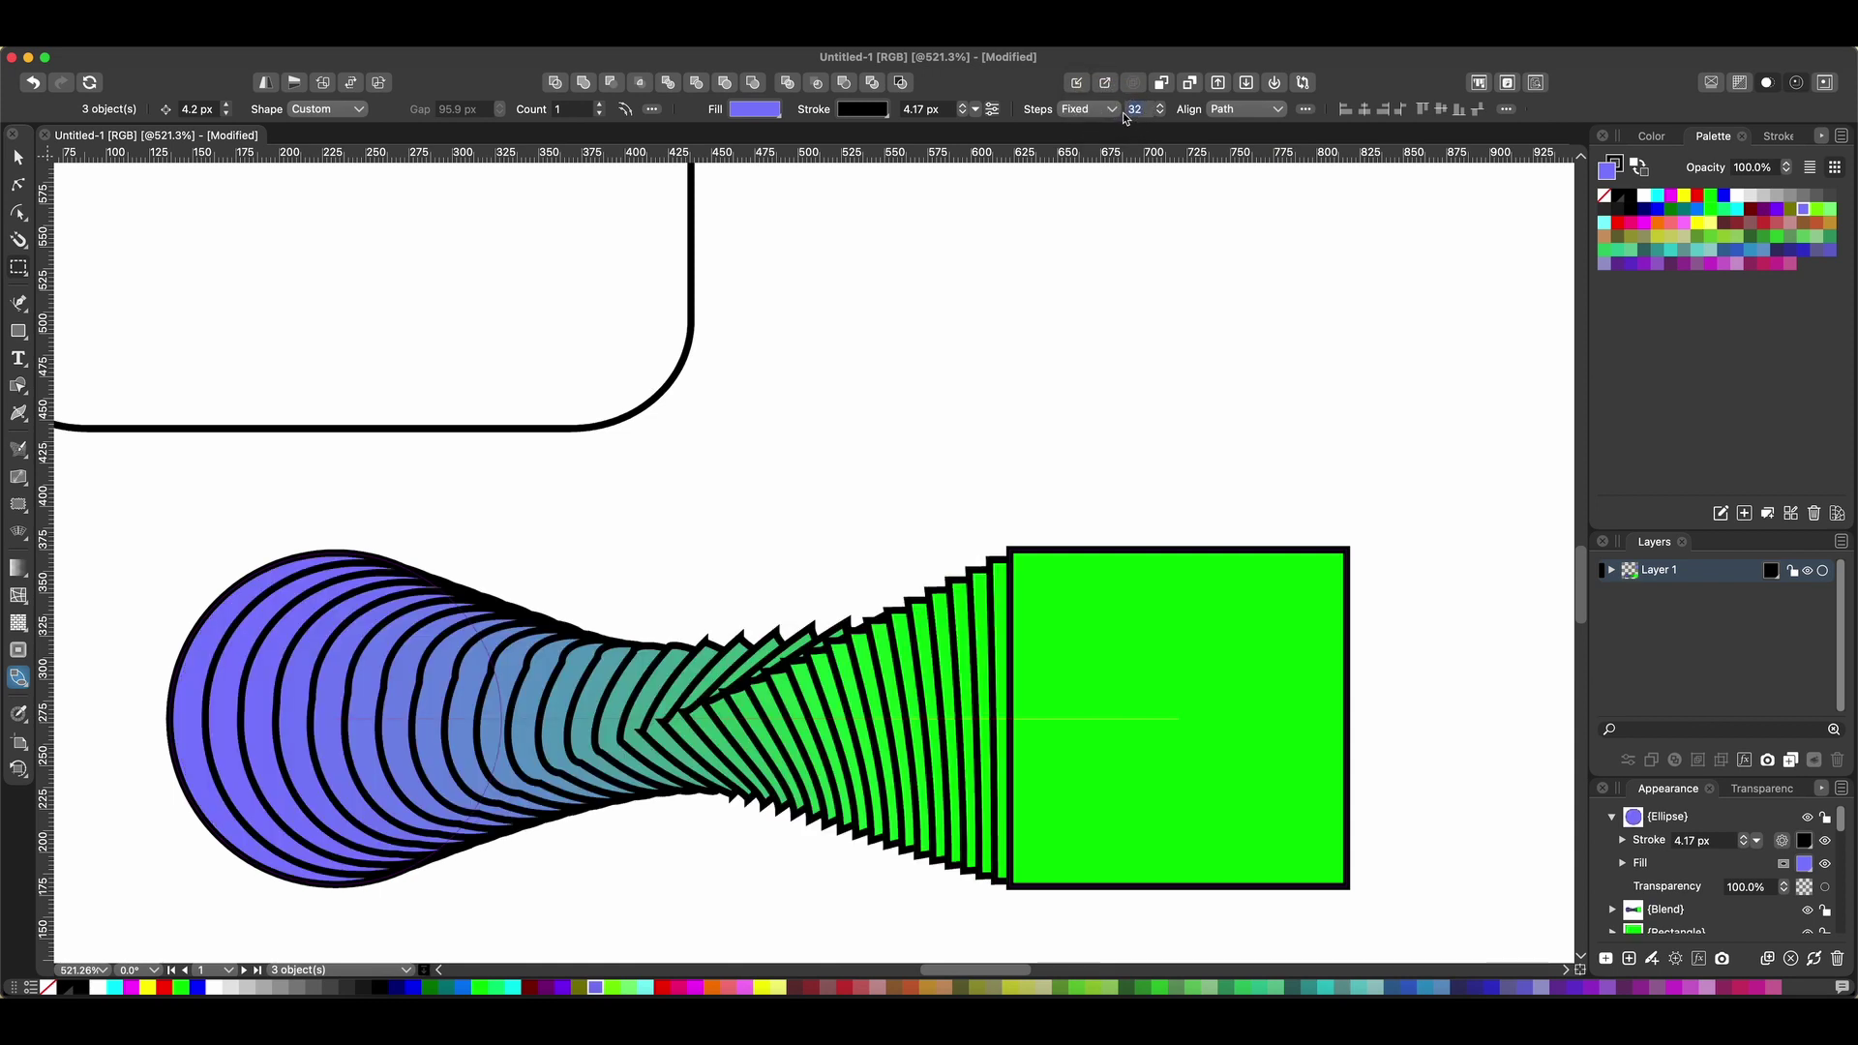
{"action": "type", "text": "10"}
{"action": "key", "text": "Return"}
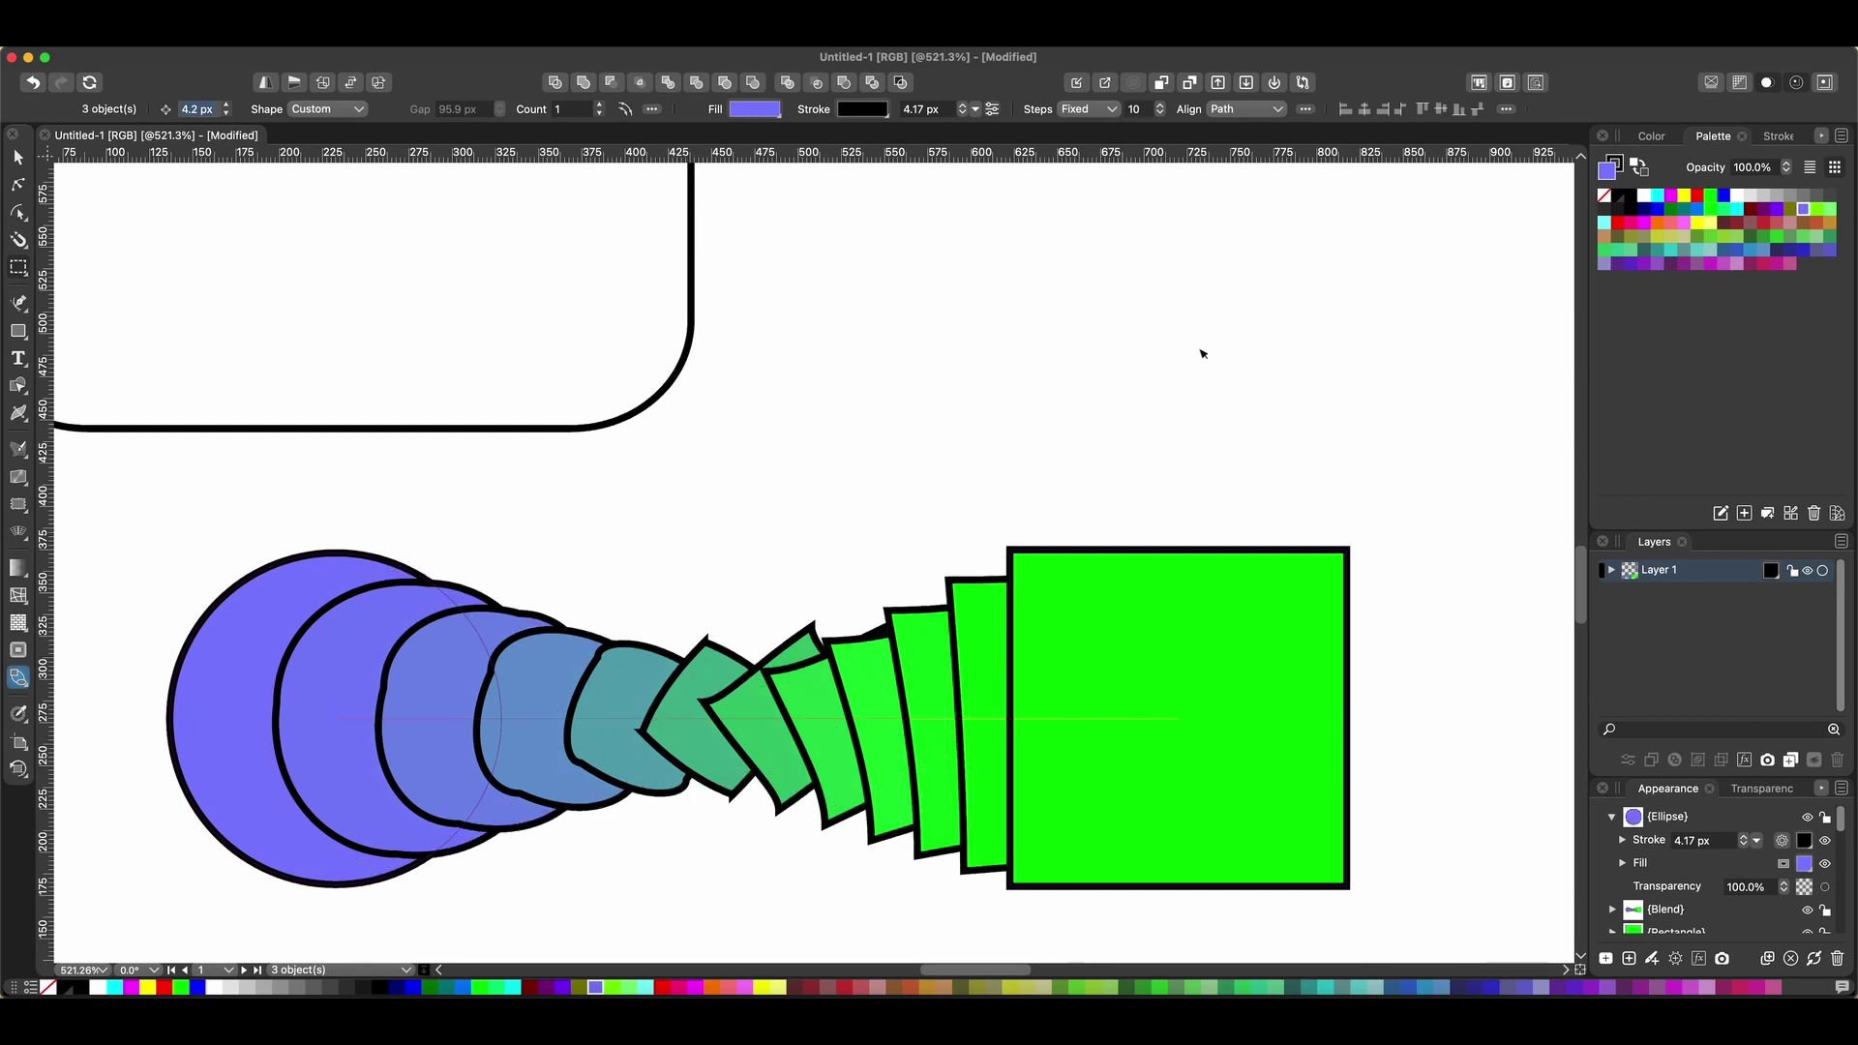
{"action": "scroll", "coordinate": [1118, 316], "scroll_direction": "left", "scroll_amount": 5}
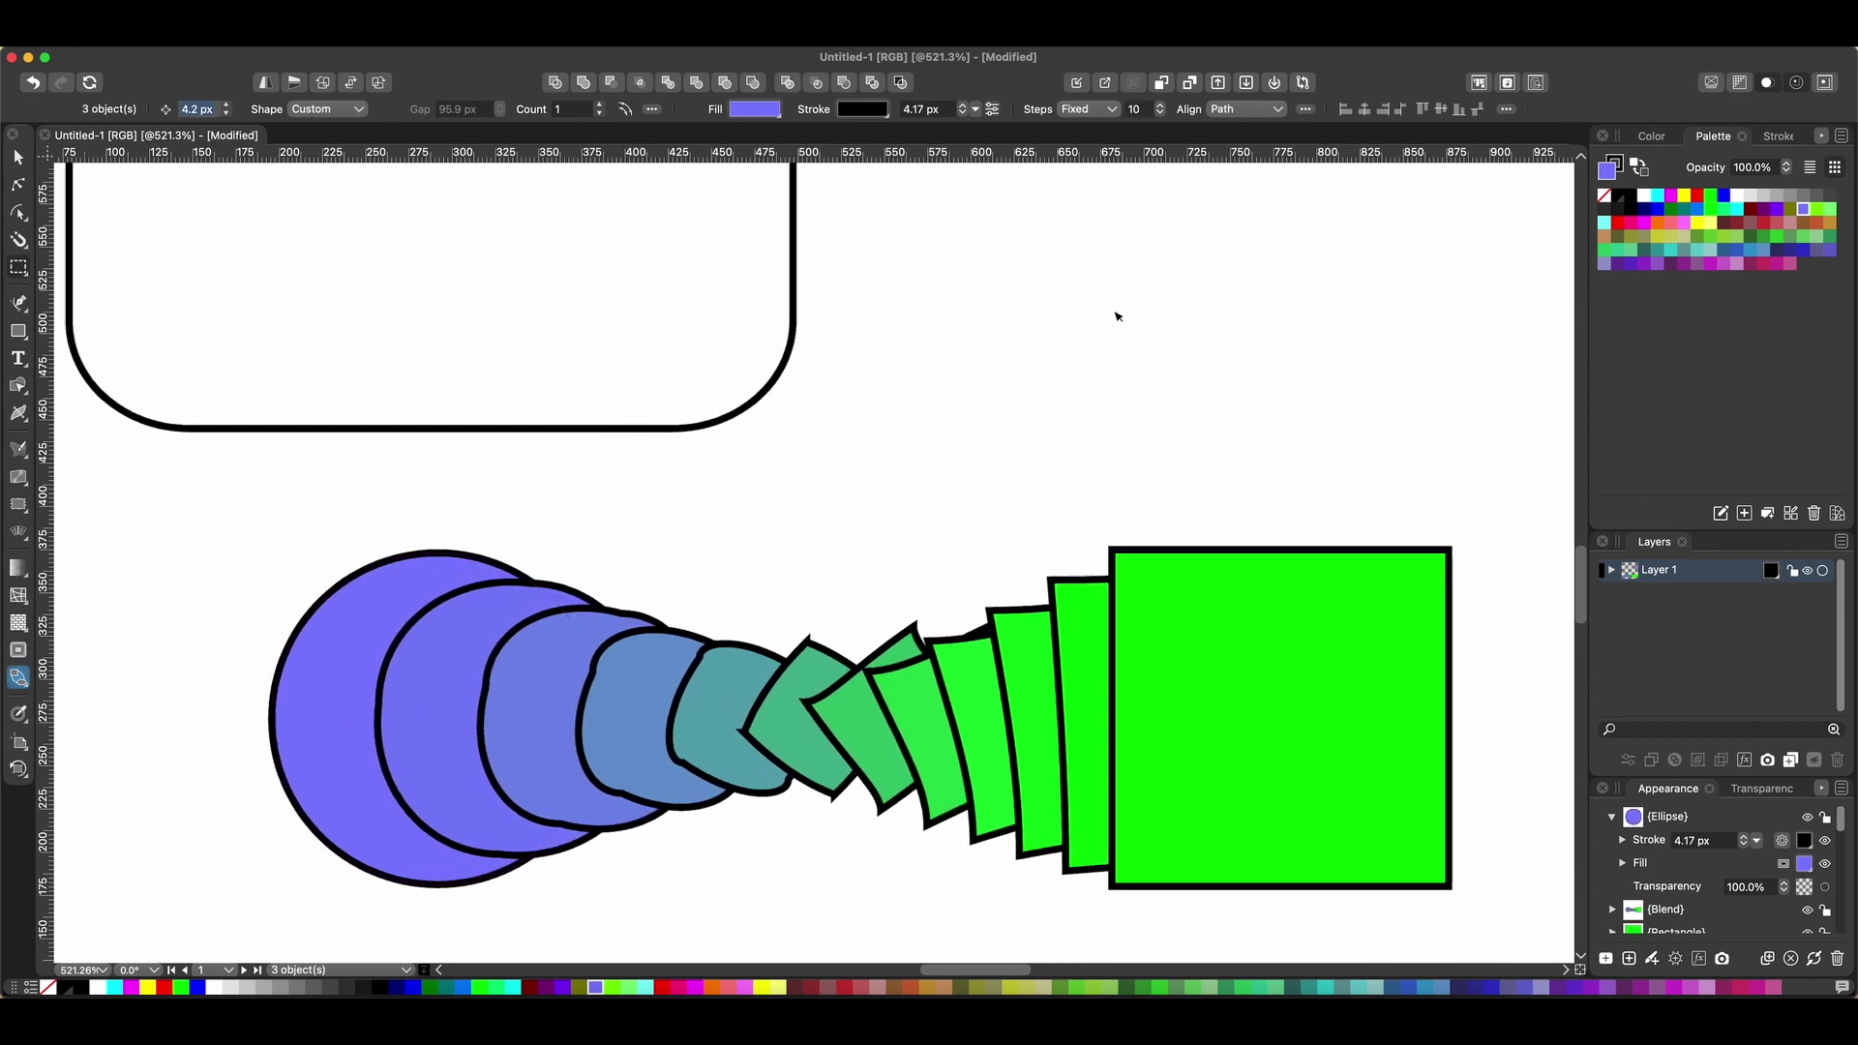
{"action": "scroll", "coordinate": [1118, 316], "scroll_direction": "down", "scroll_amount": 1}
{"action": "scroll", "coordinate": [1118, 316], "scroll_direction": "down", "scroll_amount": 5}
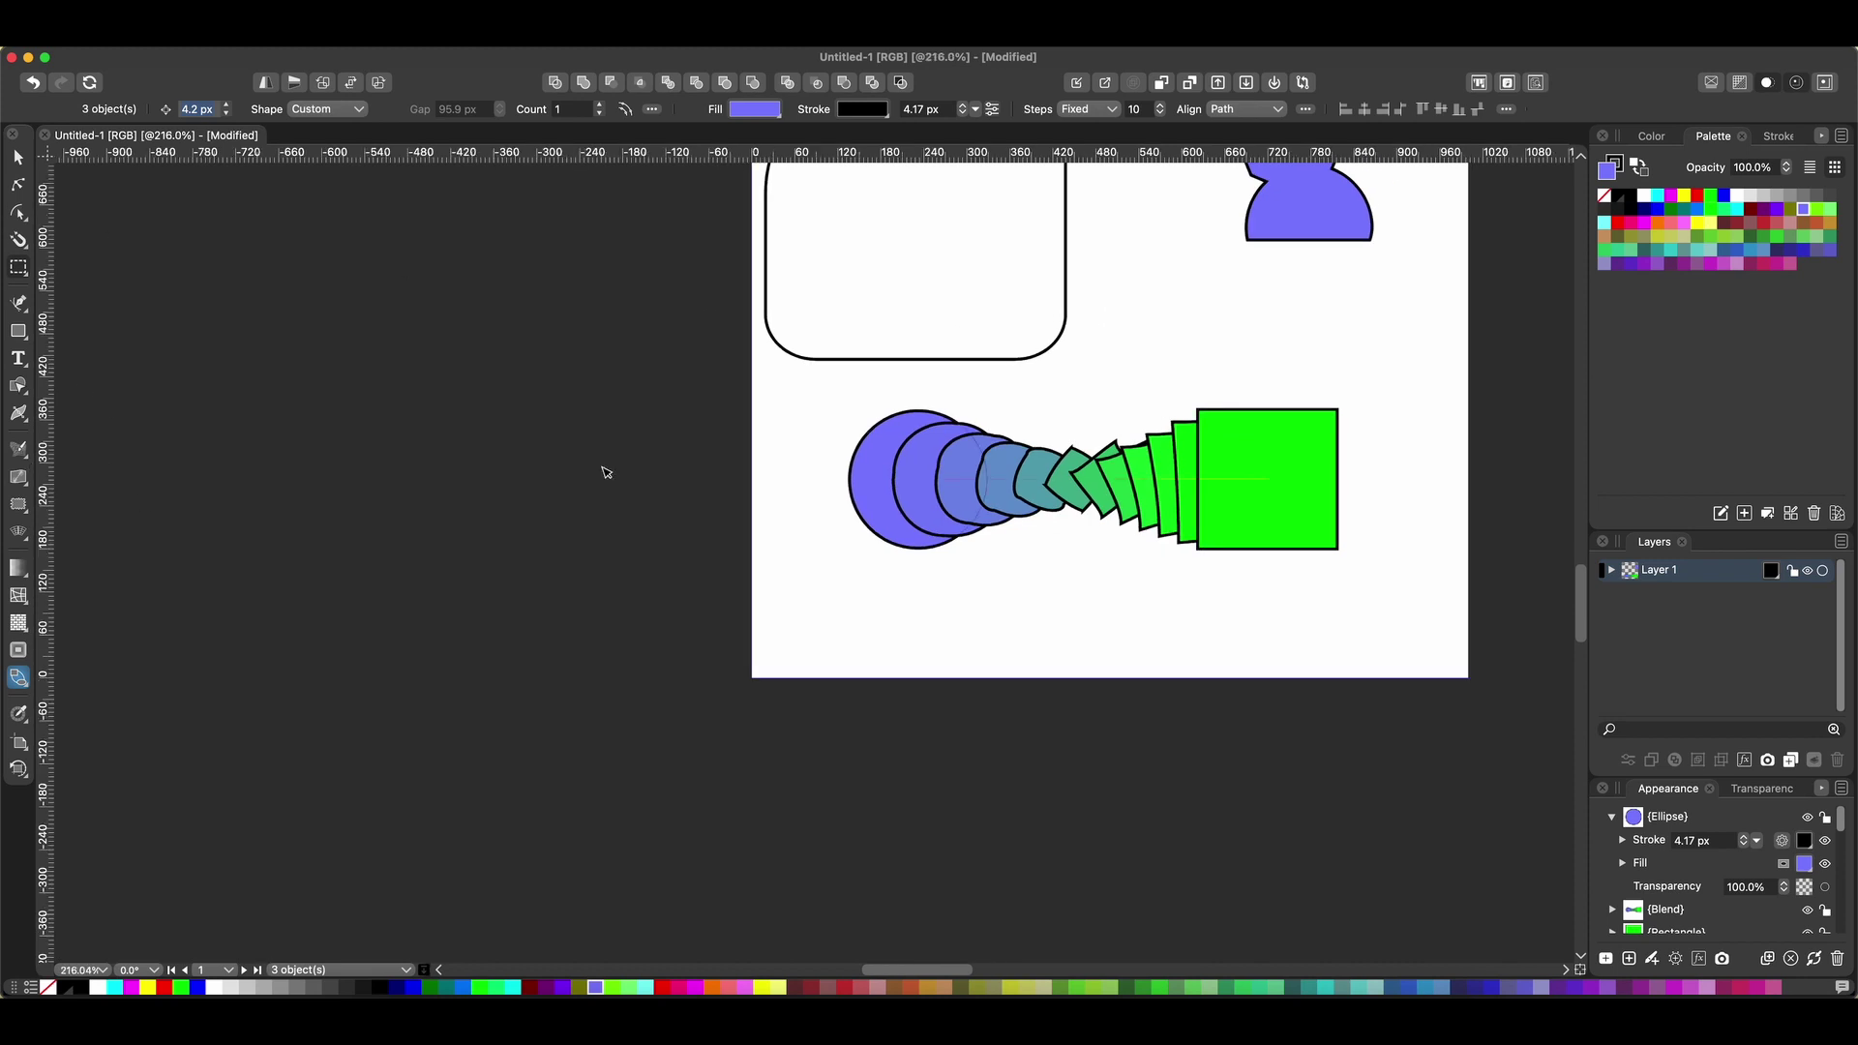
Move the circle-to-square blend up and right, close to the artboard's right edge.
{"action": "left_click", "coordinate": [19, 156]}
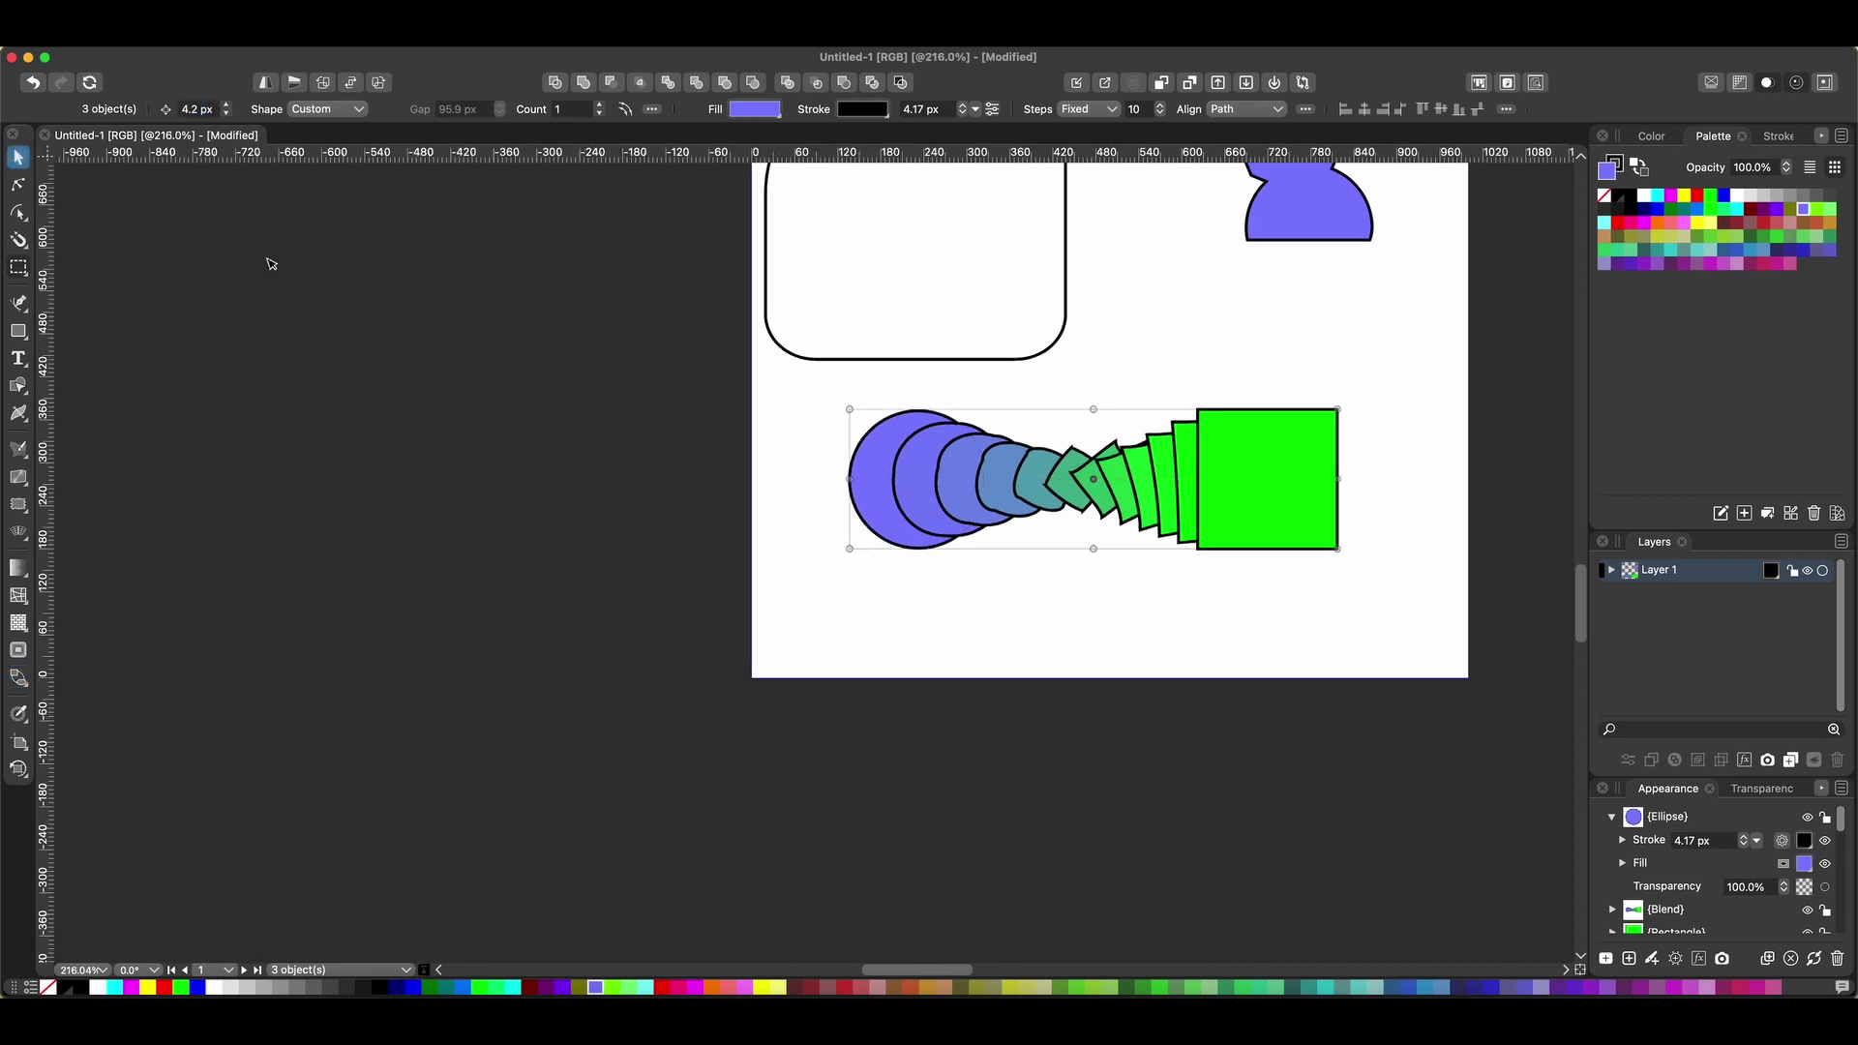
{"action": "left_click_drag", "start_coordinate": [1296, 478], "coordinate": [1428, 434]}
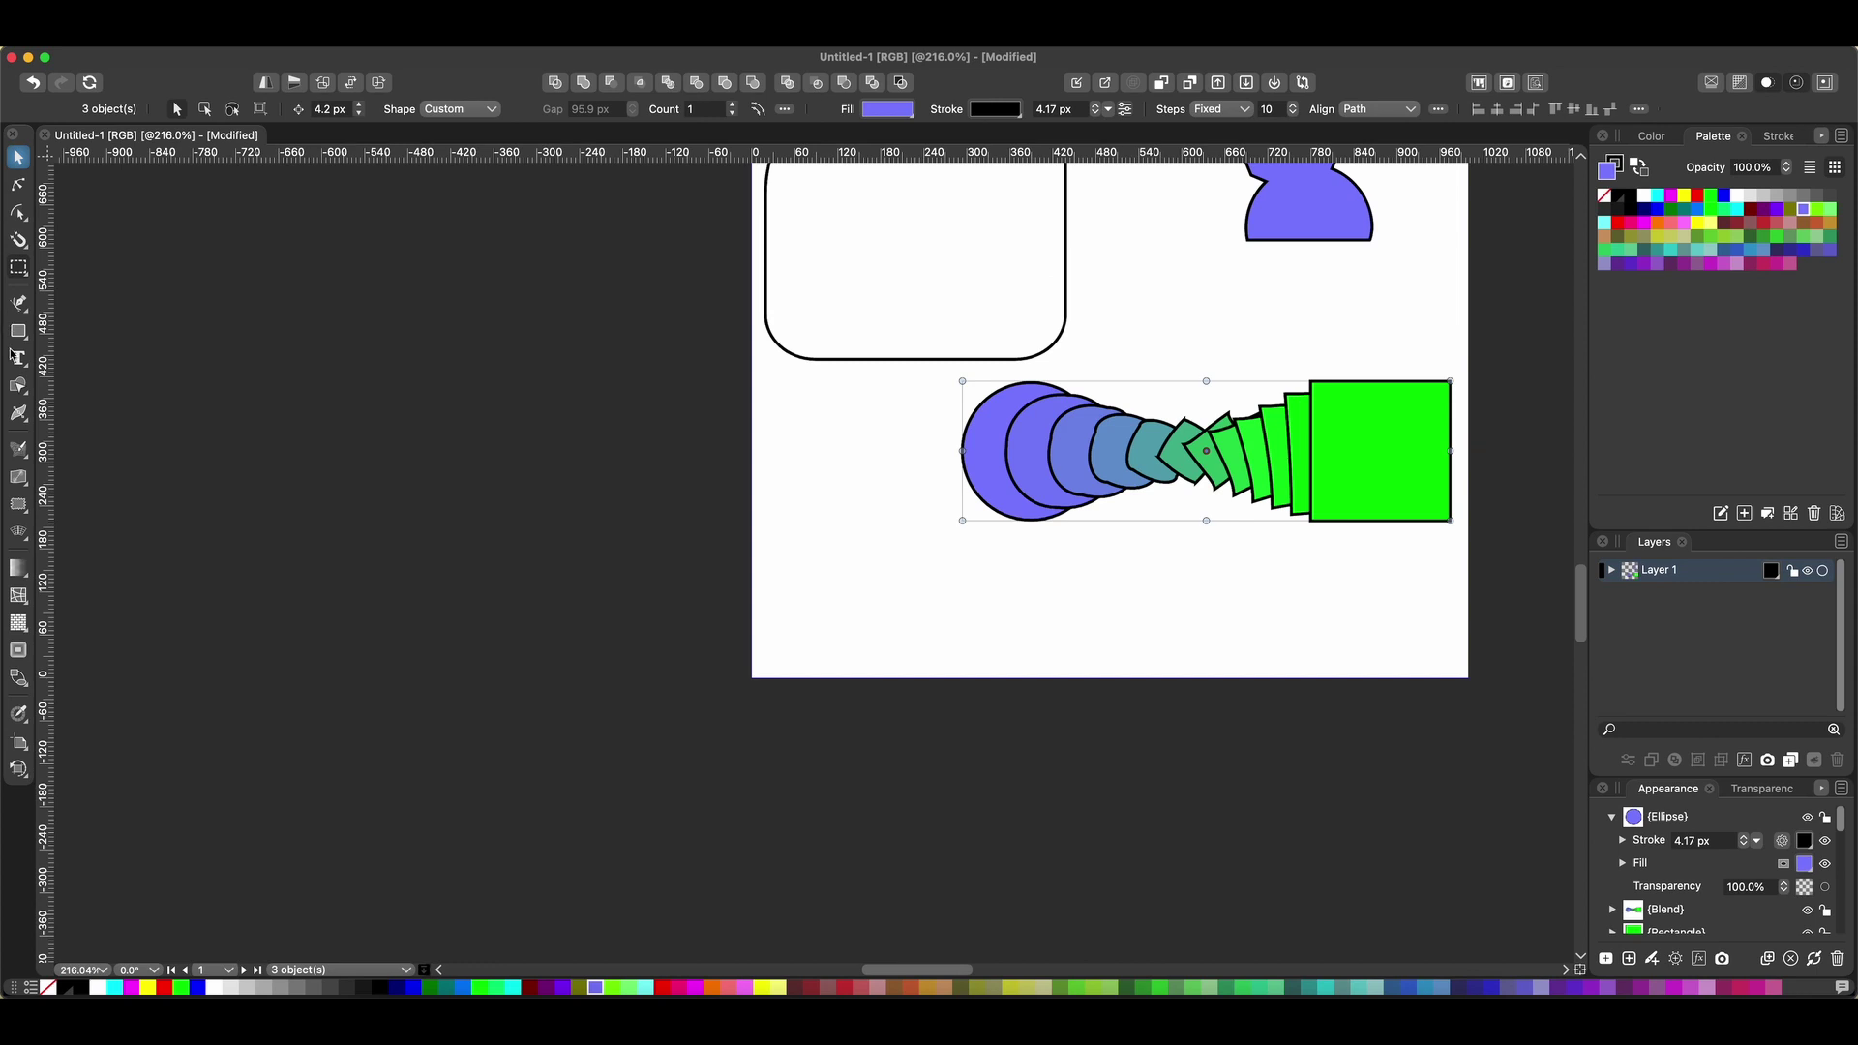
Add a text frame reading "Ben Designs" in the artboard's lower left, reduce its height to fit the words, and reposition it.
{"action": "left_click", "coordinate": [18, 359]}
{"action": "left_click", "coordinate": [58, 362]}
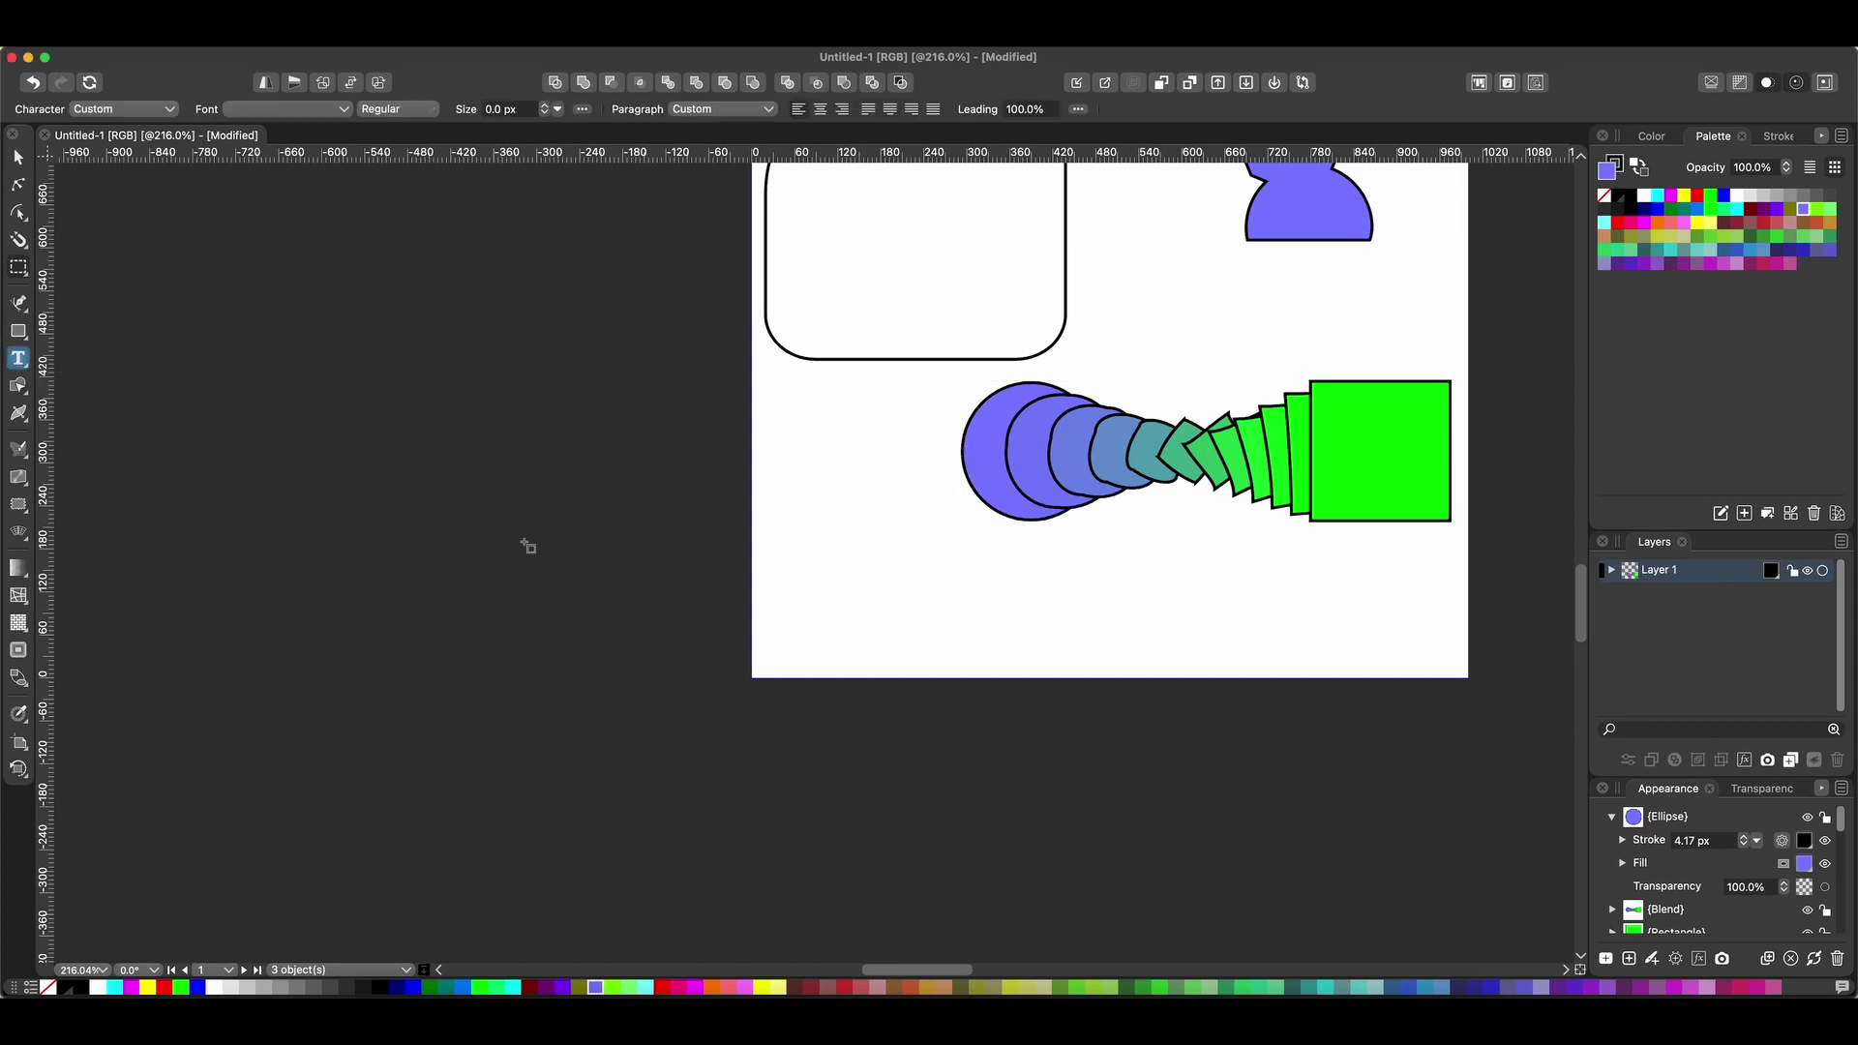
{"action": "left_click_drag", "start_coordinate": [777, 535], "coordinate": [960, 630]}
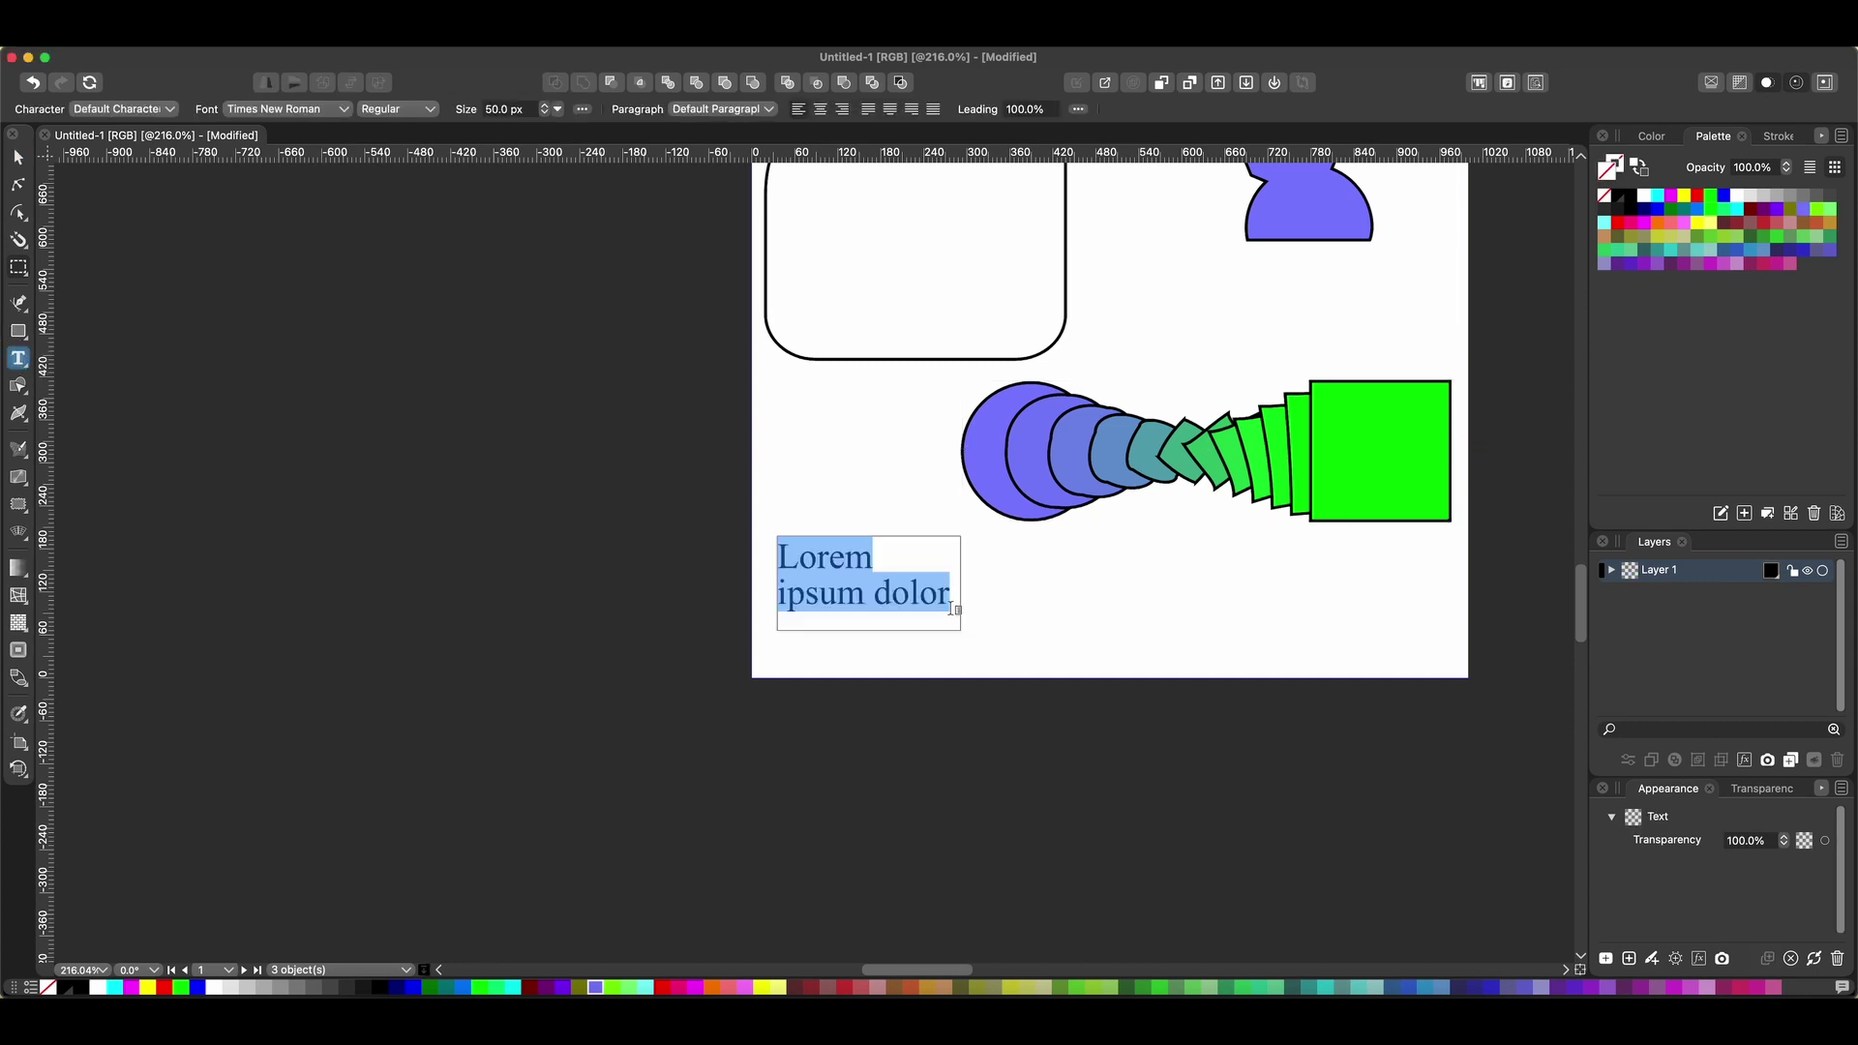
{"action": "type", "text": "Ben"}
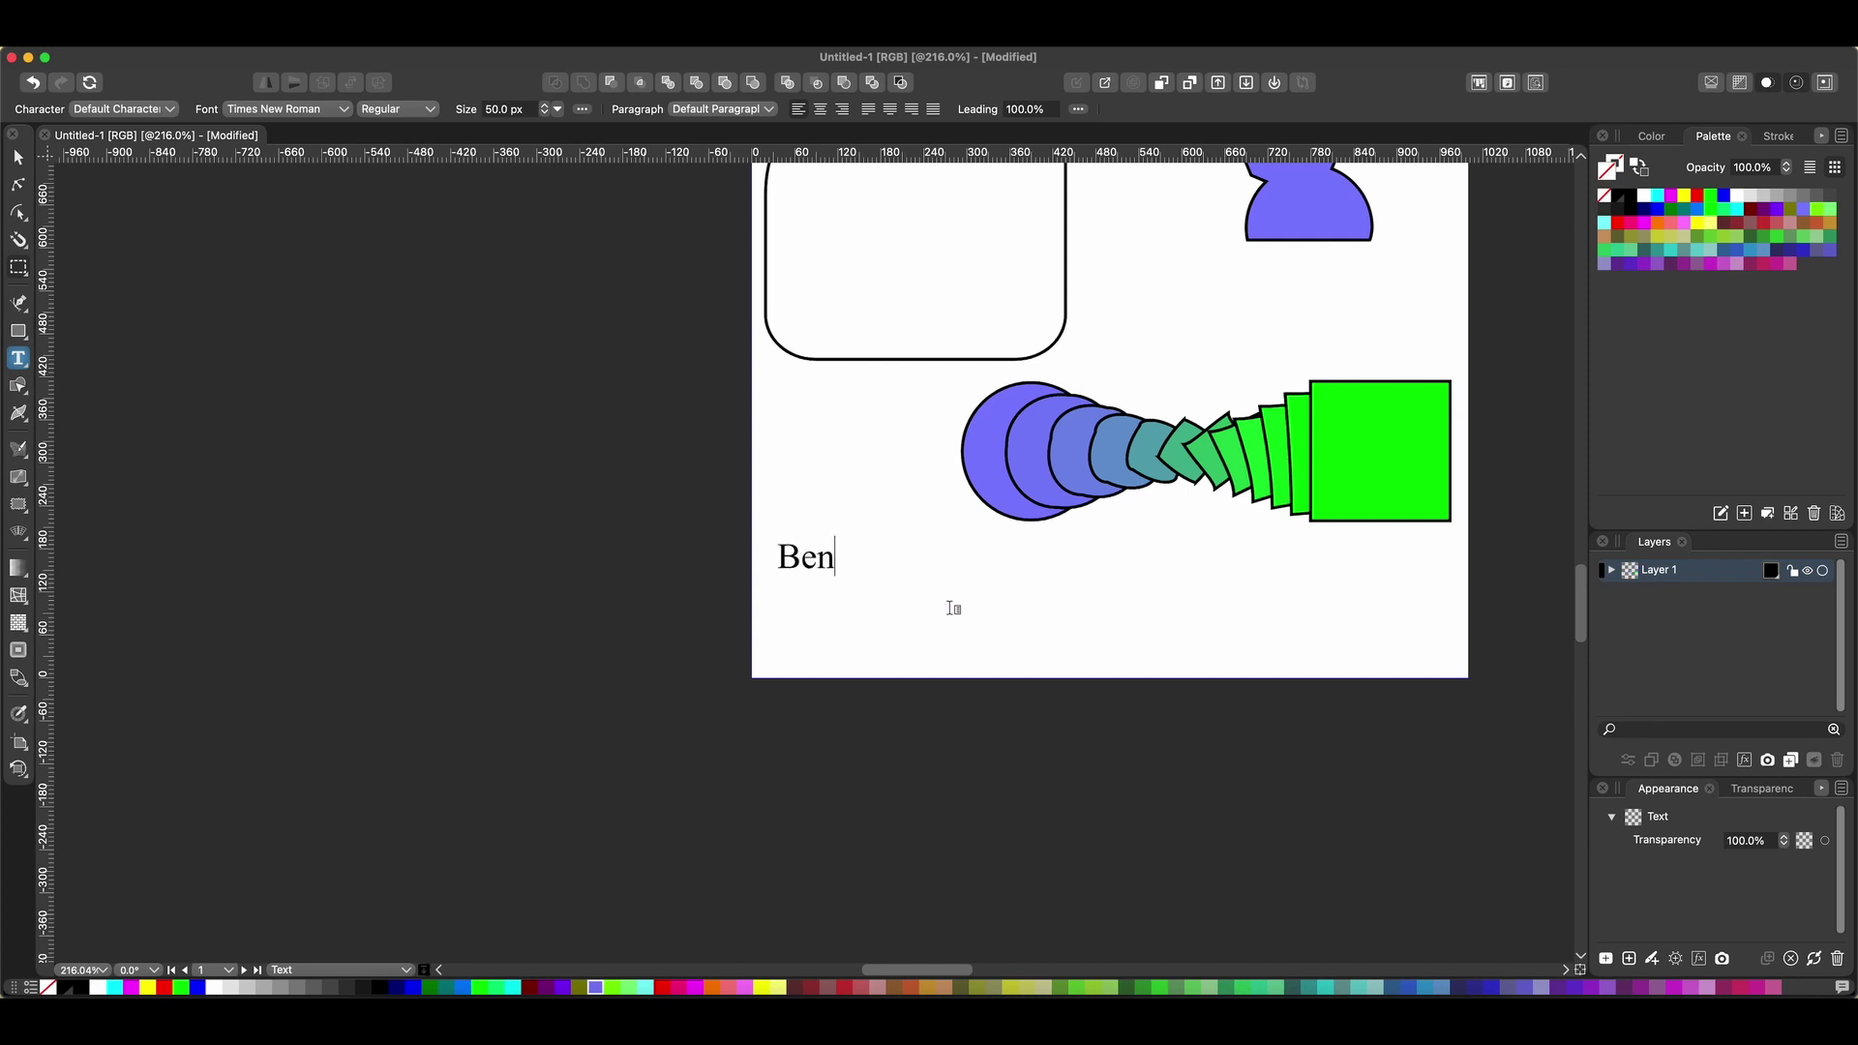
{"action": "type", "text": " Designs"}
{"action": "key", "text": "Escape"}
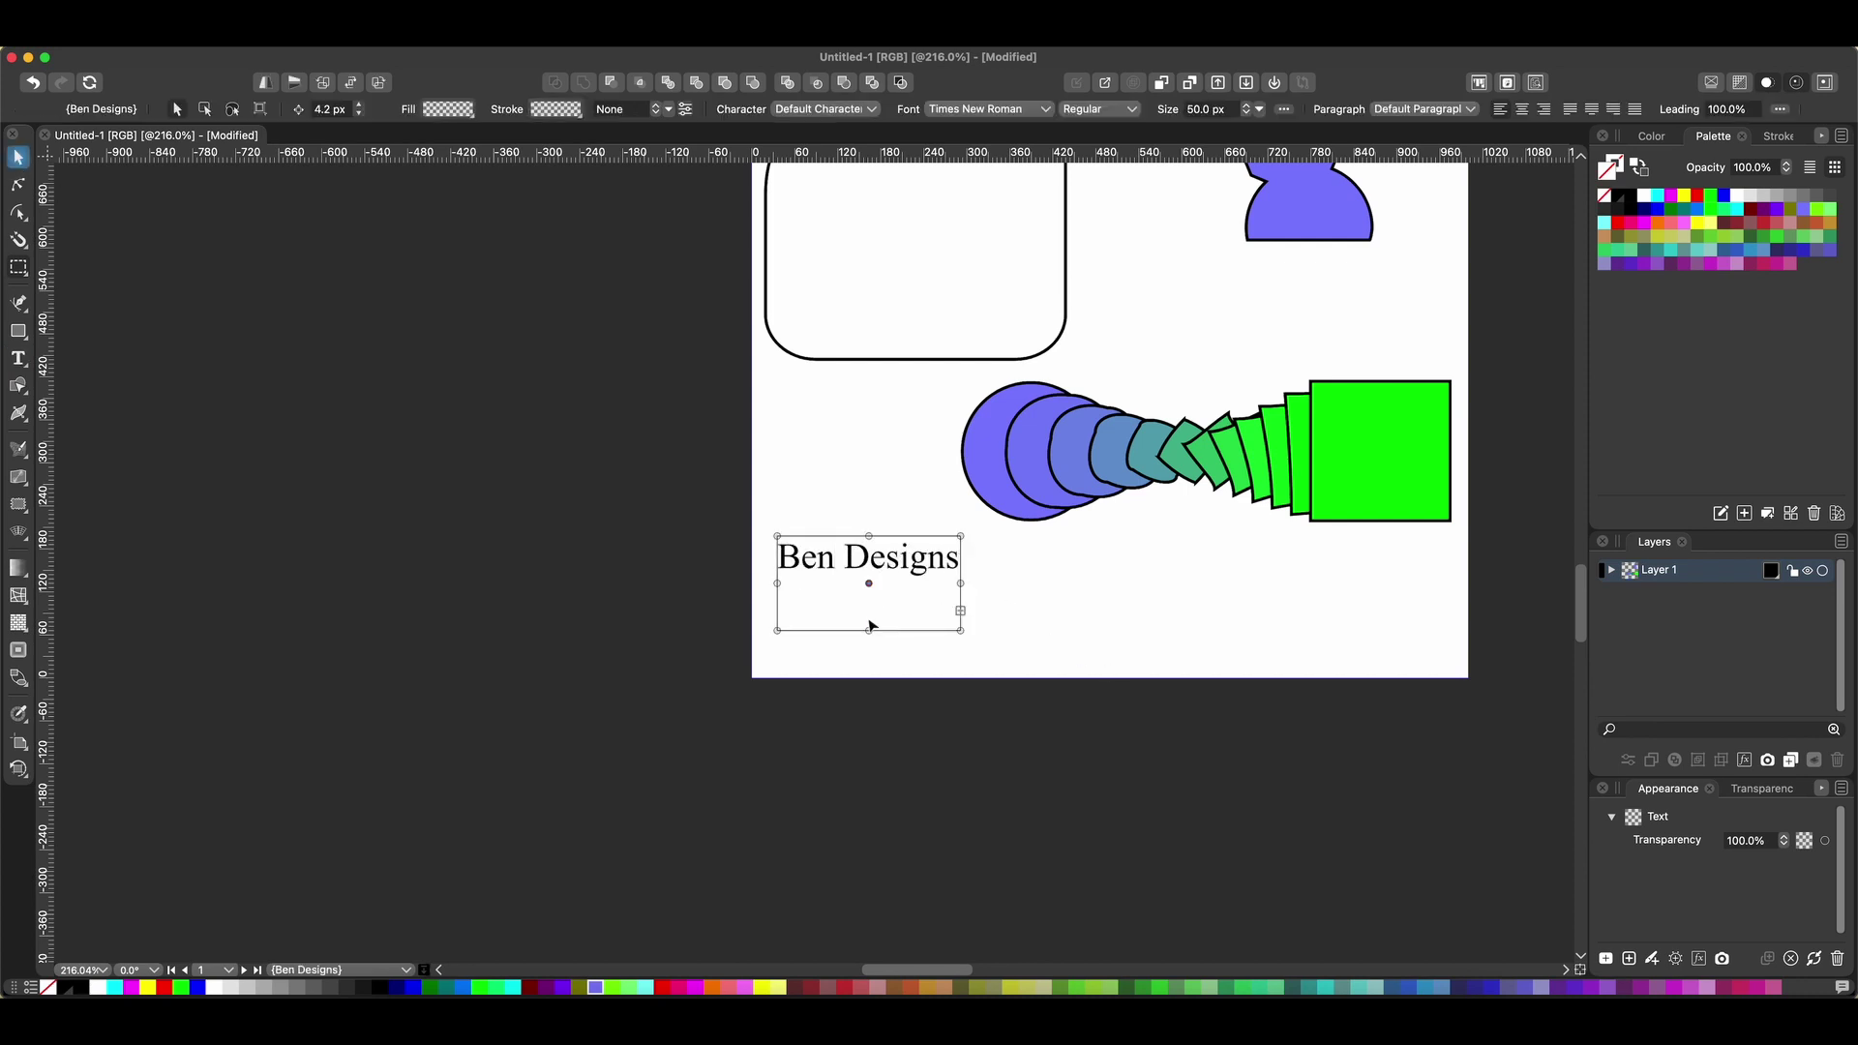
{"action": "left_click_drag", "start_coordinate": [868, 626], "coordinate": [944, 608]}
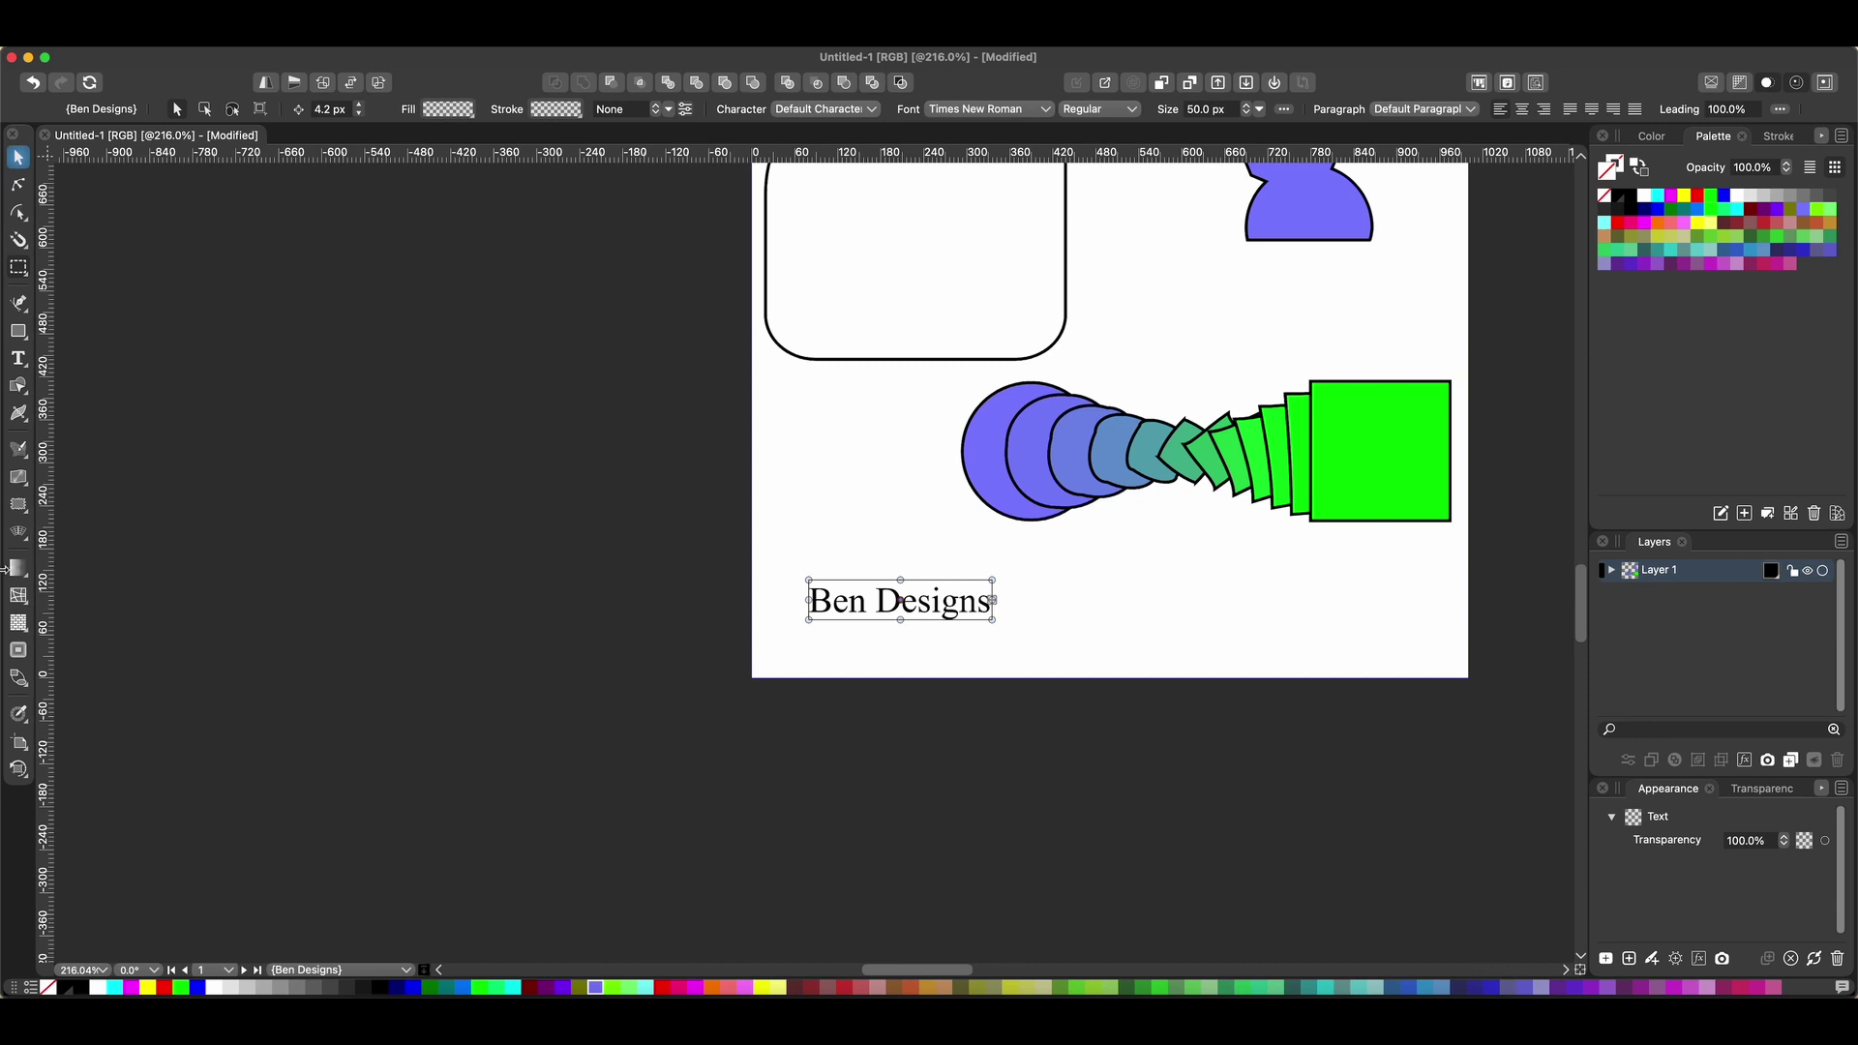
Warp the "Ben Designs" text frame into an arch with the warp tool.
{"action": "left_click", "coordinate": [17, 535]}
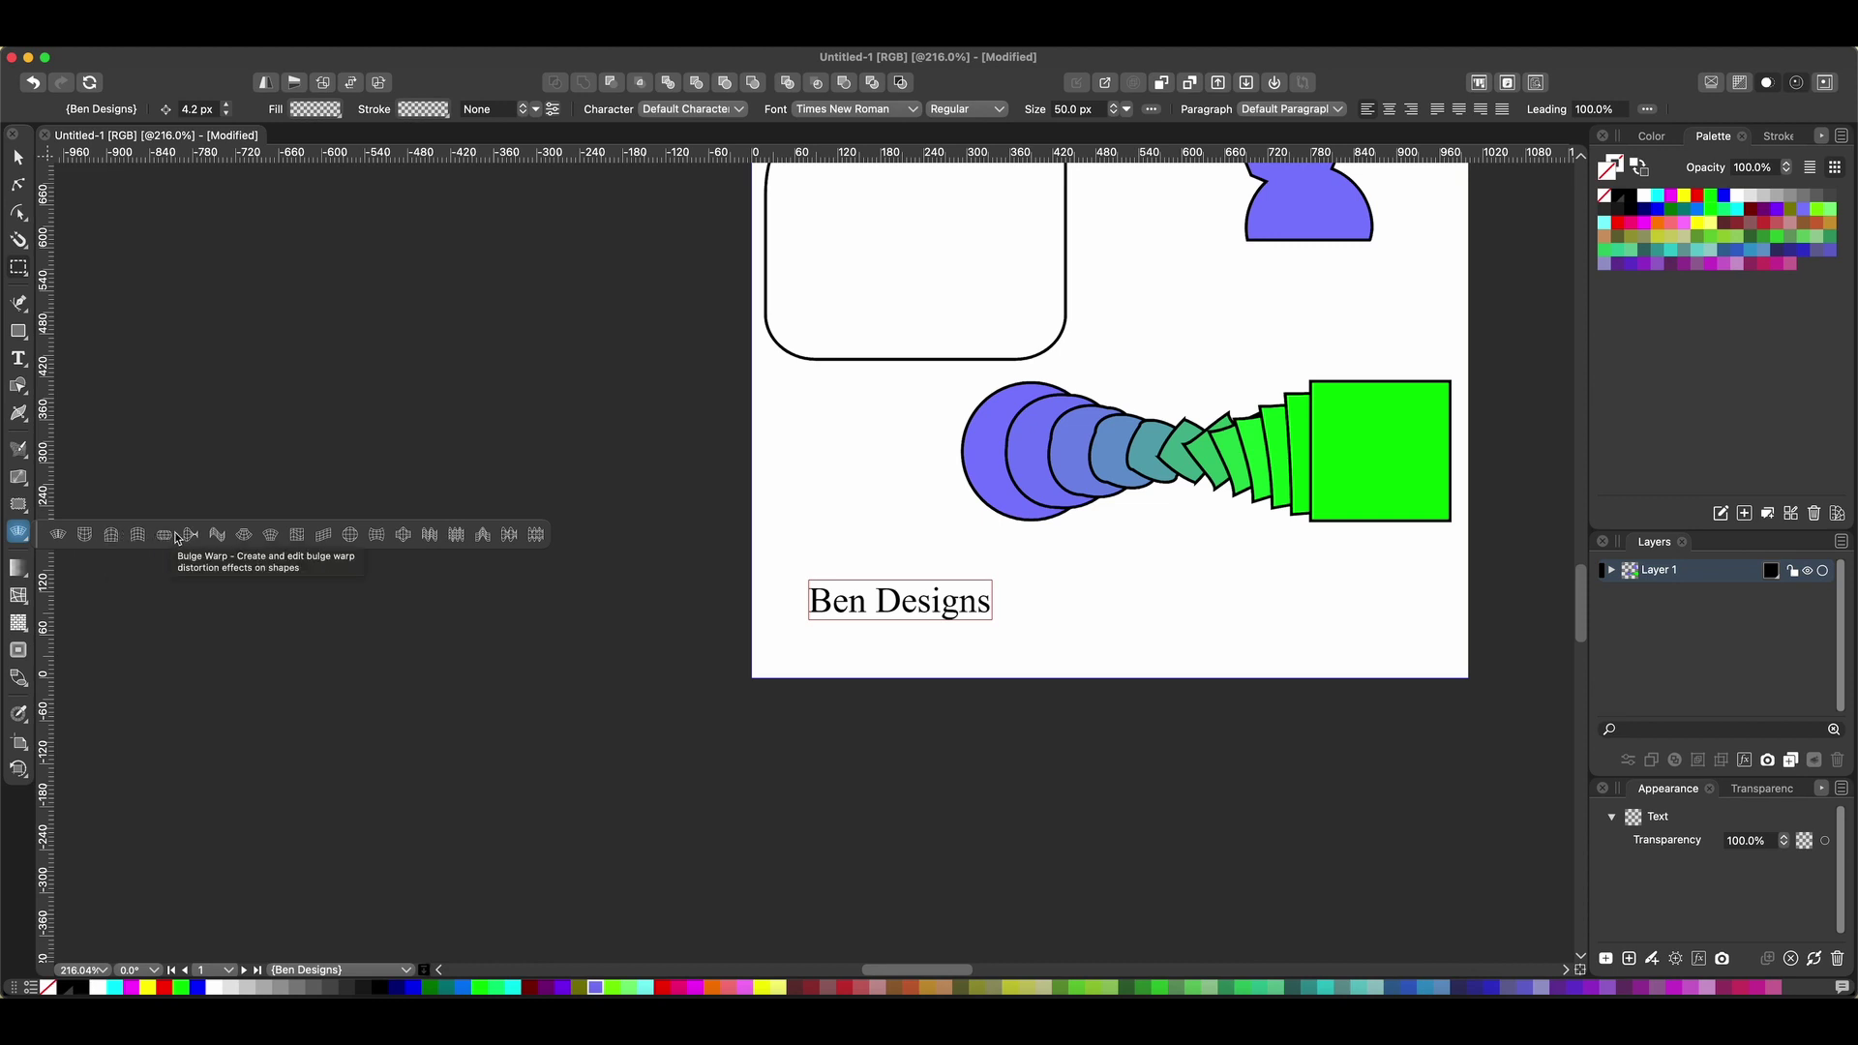
{"action": "left_click", "coordinate": [58, 537]}
{"action": "left_click_drag", "start_coordinate": [857, 613], "coordinate": [858, 597]}
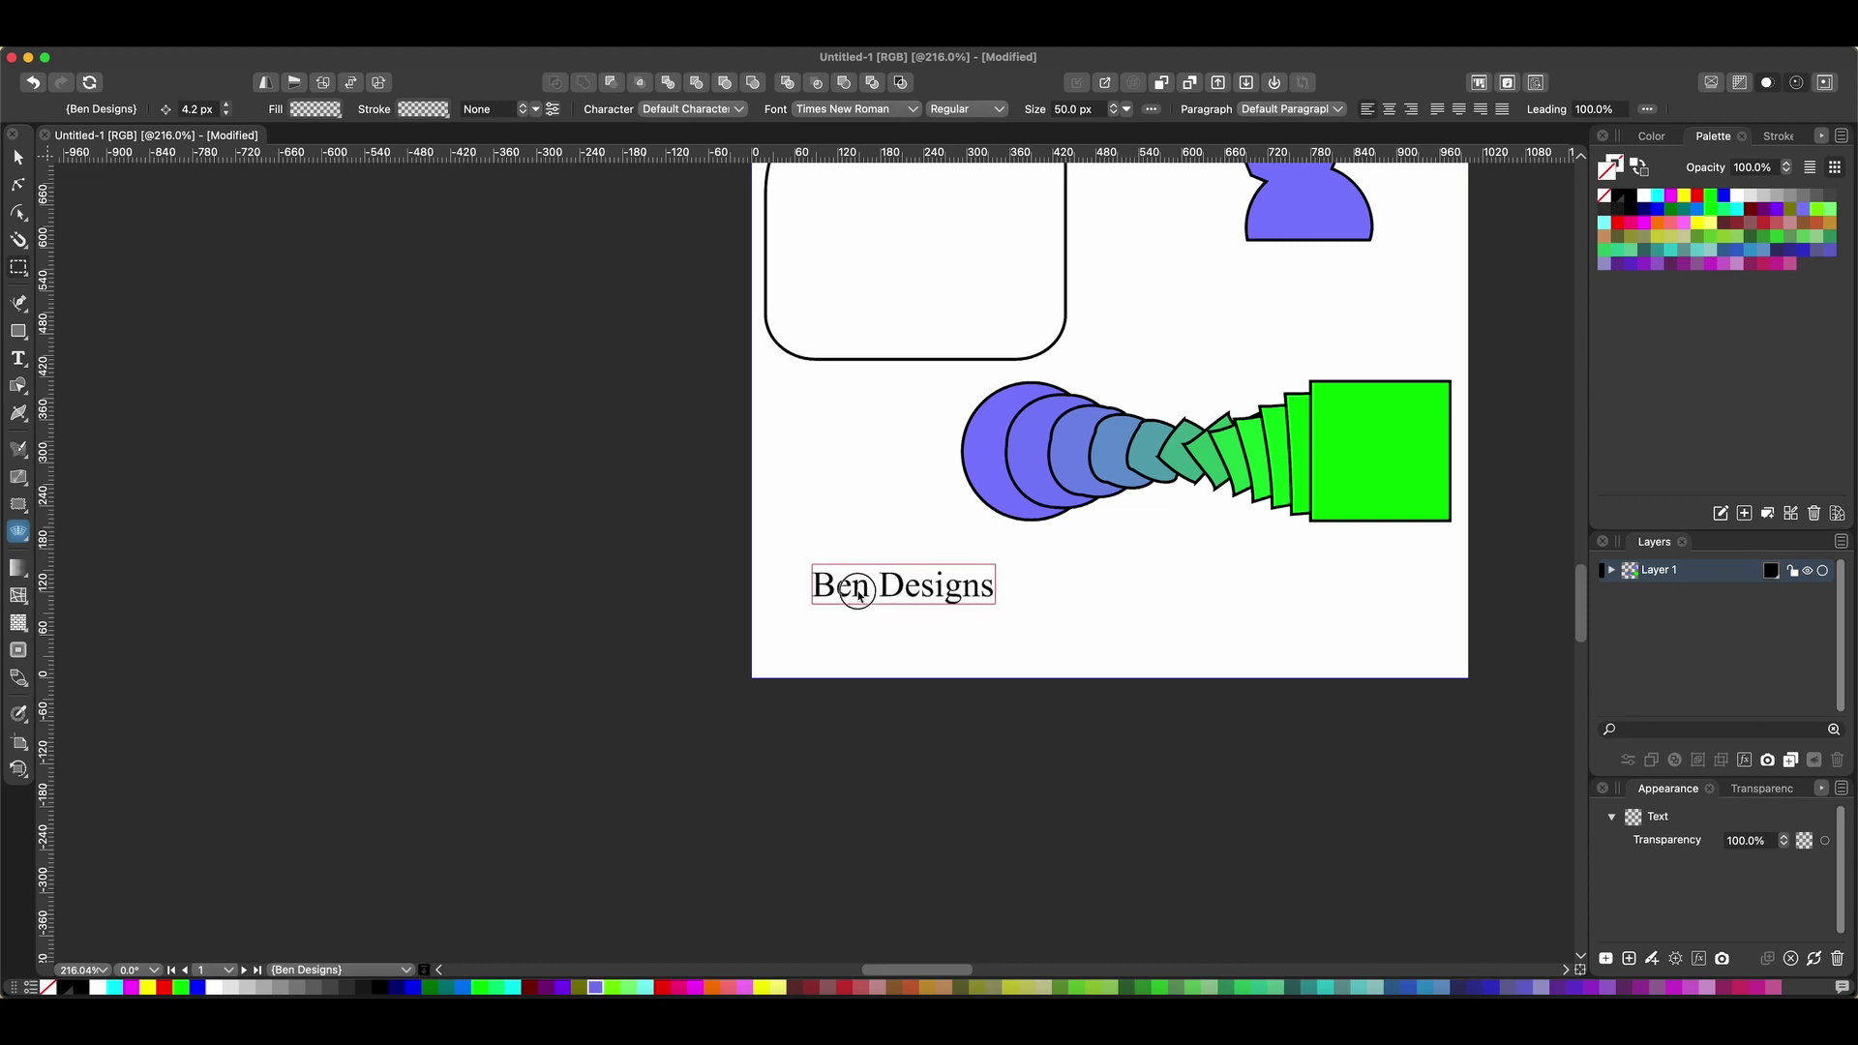
{"action": "left_click", "coordinate": [859, 597]}
{"action": "left_click_drag", "start_coordinate": [903, 605], "coordinate": [805, 633]}
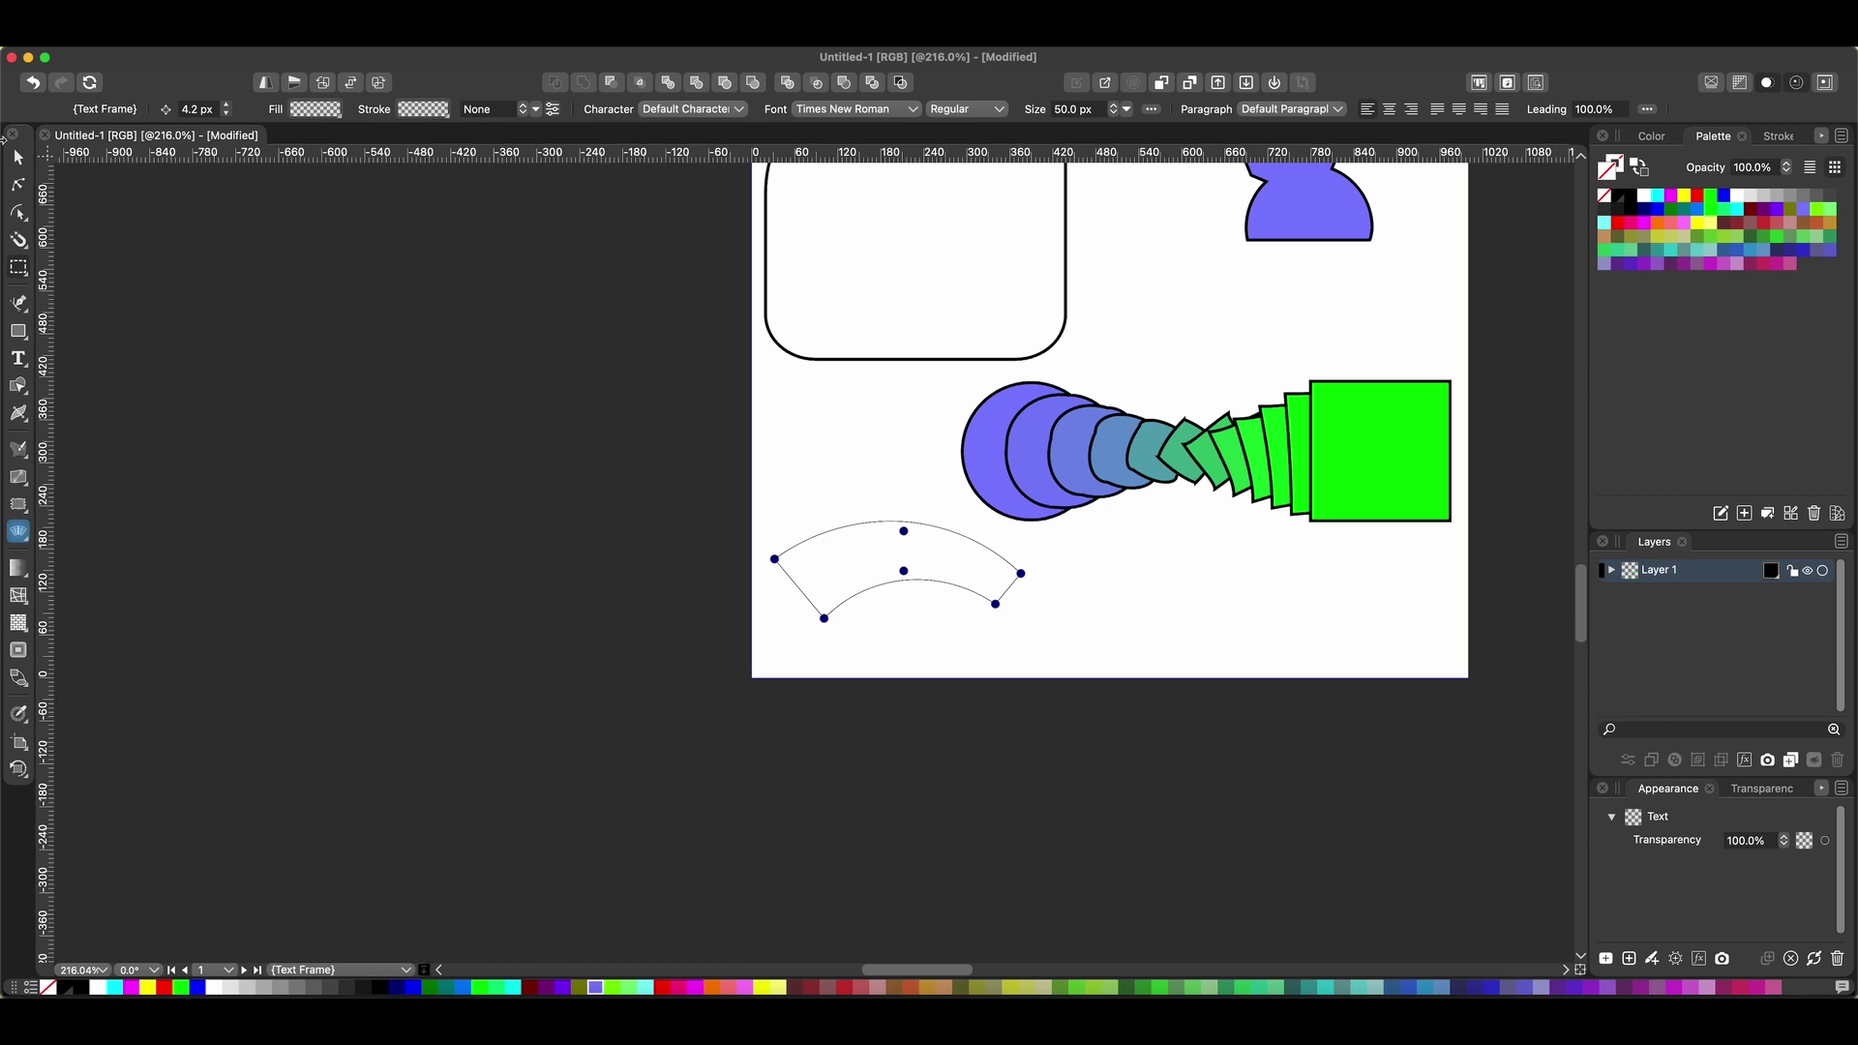
Select the arched text frame and enlarge it to make room for its words.
{"action": "left_click", "coordinate": [18, 158]}
{"action": "left_click", "coordinate": [928, 393]}
{"action": "left_click", "coordinate": [888, 561]}
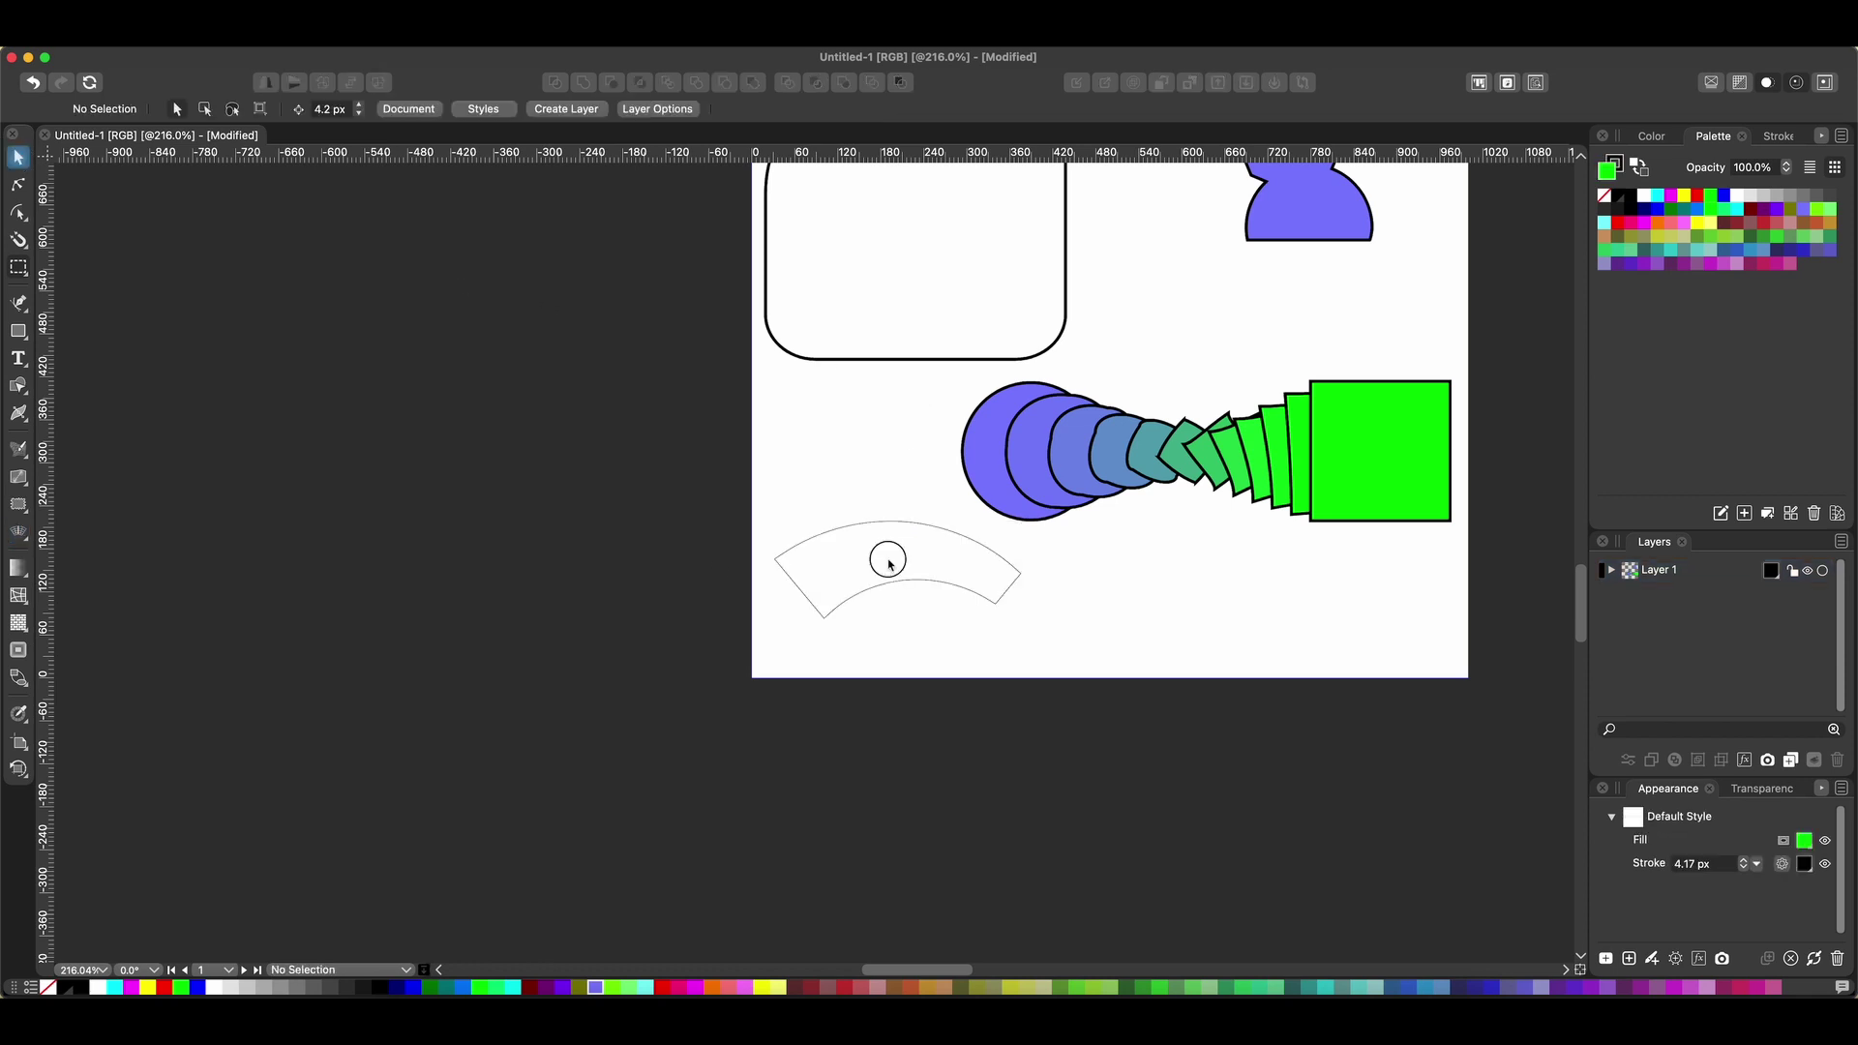
{"action": "left_click_drag", "start_coordinate": [1019, 619], "coordinate": [1077, 672]}
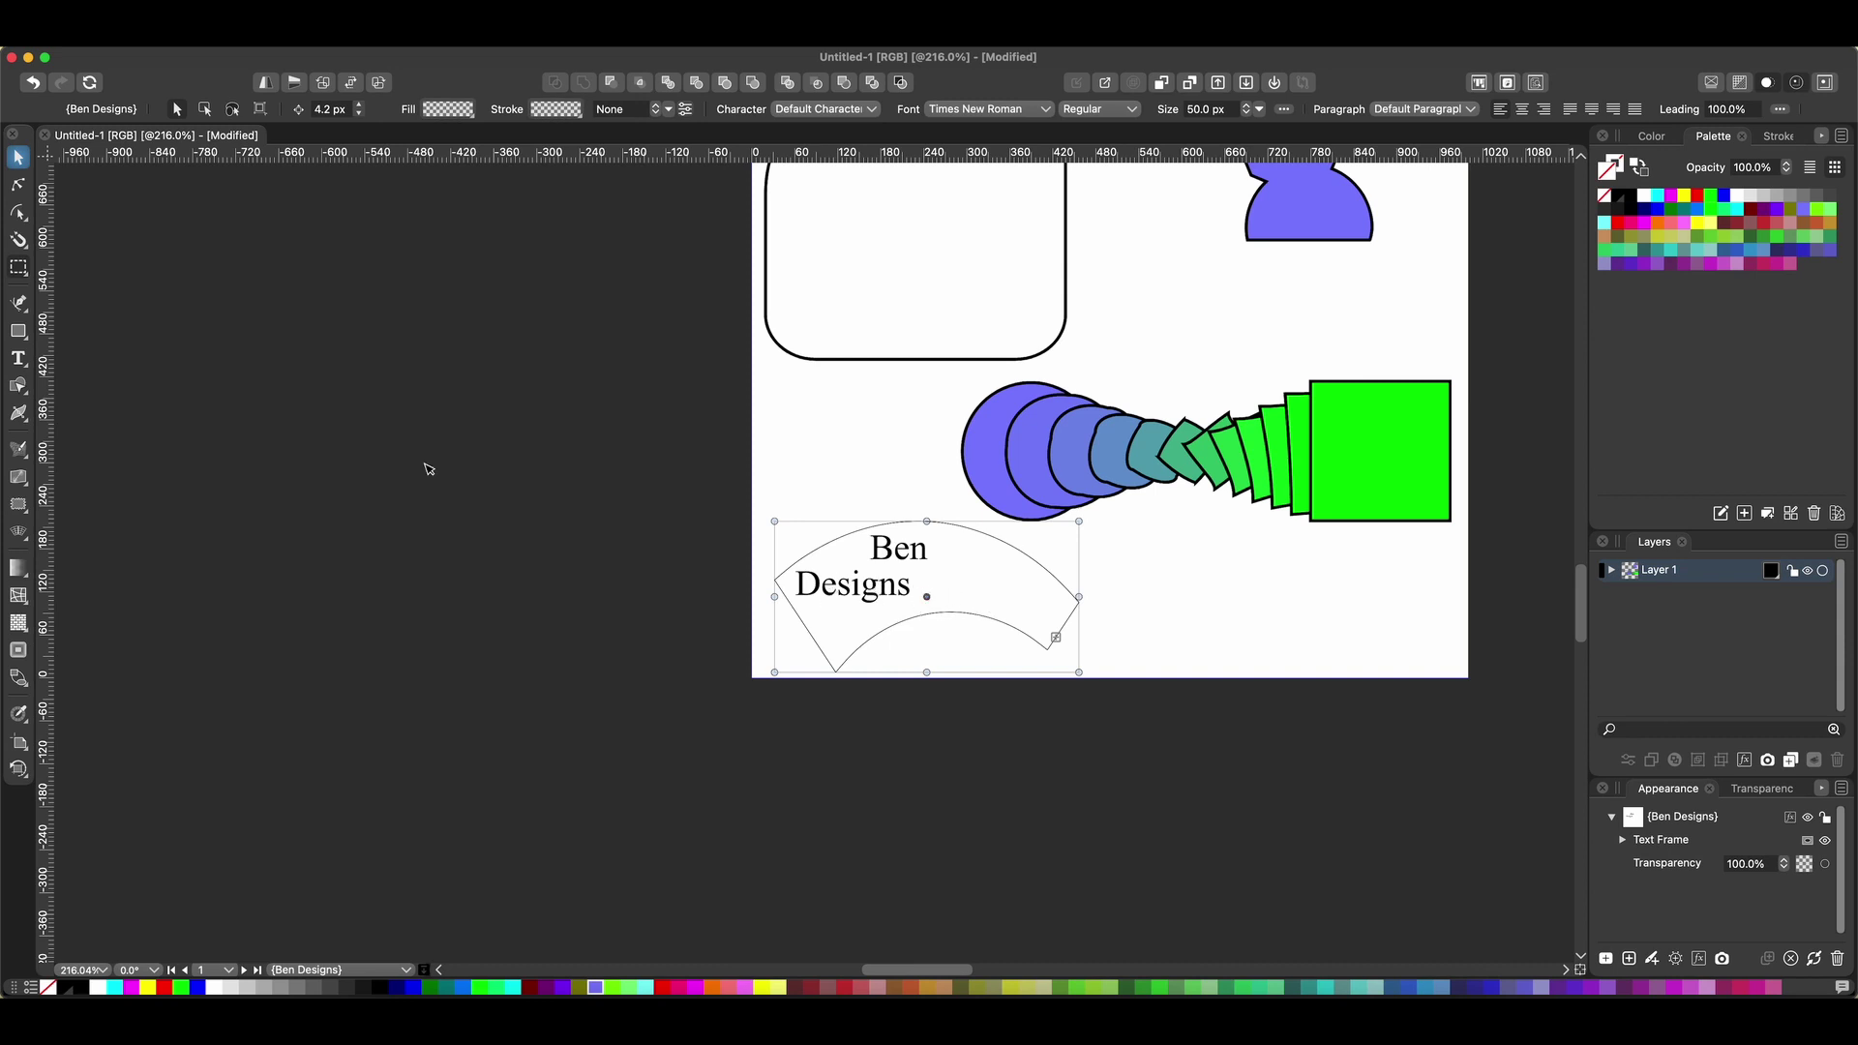
Try the warp tool once more on the arched text, and delete the text frame.
{"action": "left_click", "coordinate": [24, 535]}
{"action": "left_click_drag", "start_coordinate": [933, 538], "coordinate": [1008, 628]}
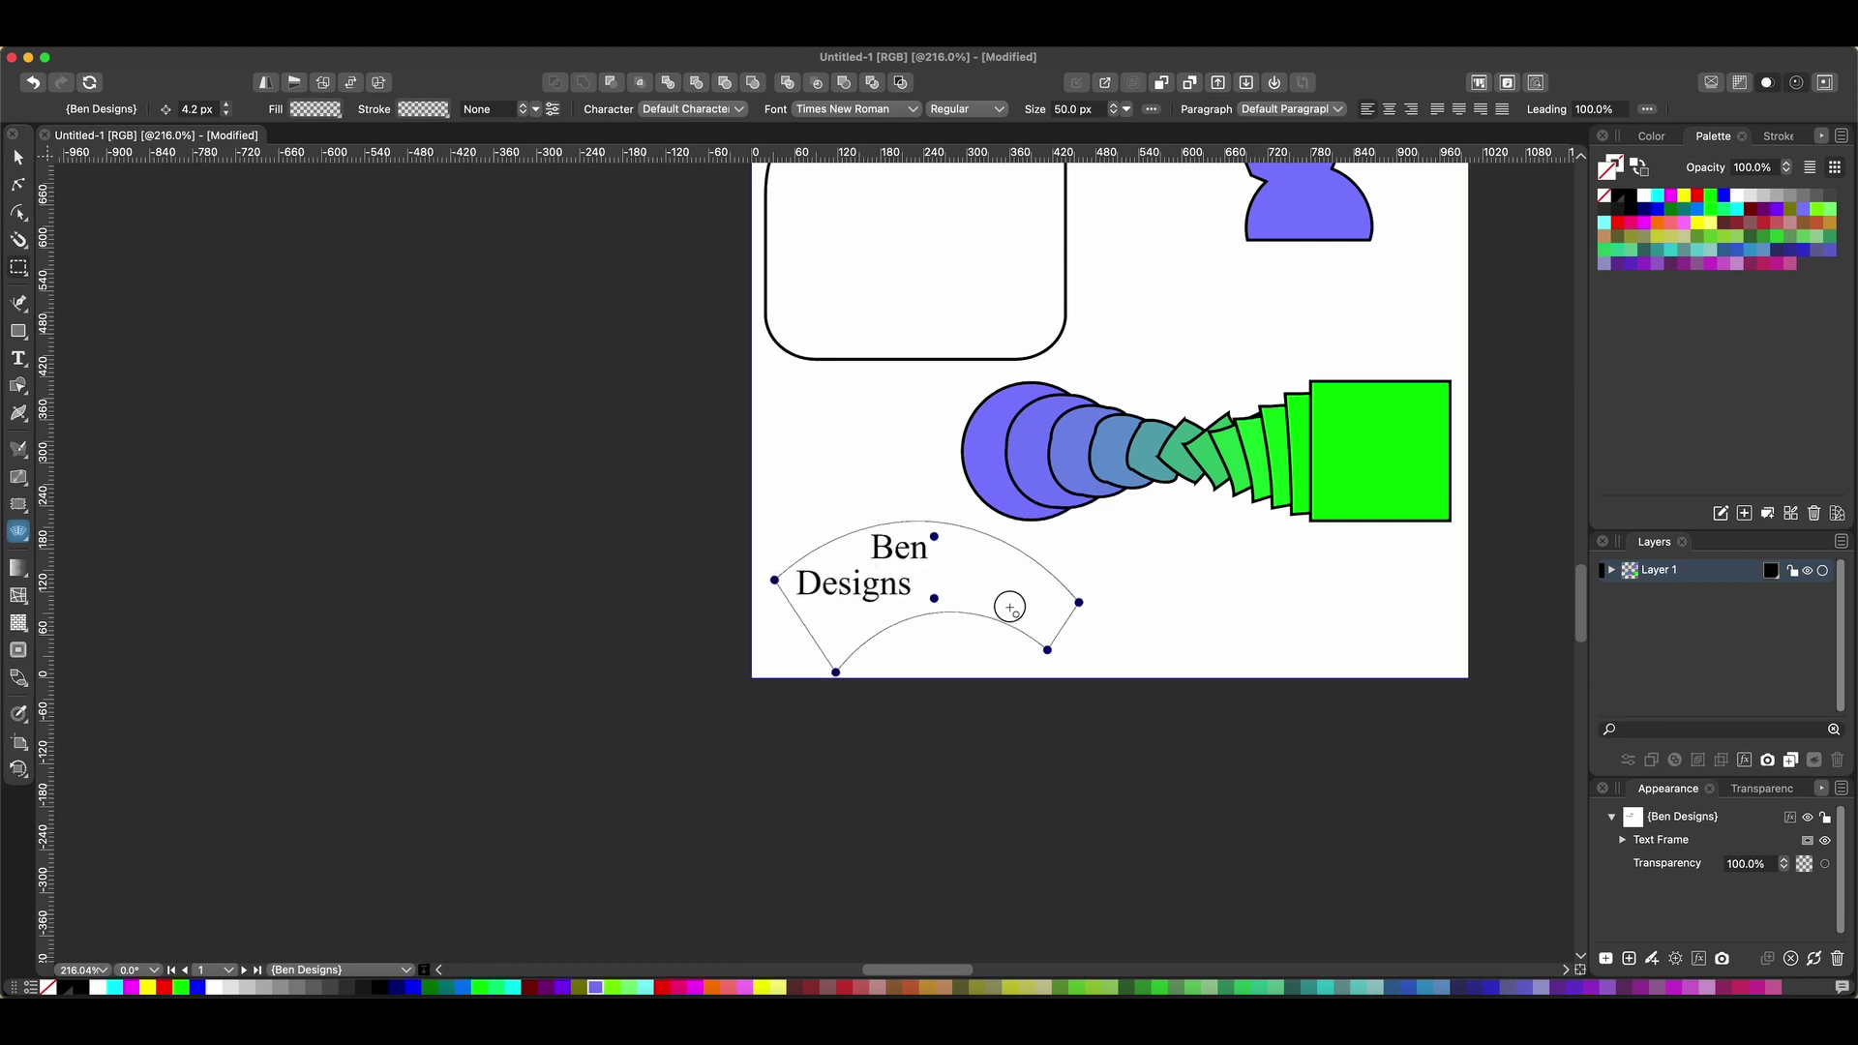
{"action": "left_click", "coordinate": [17, 157]}
{"action": "key", "text": "Delete"}
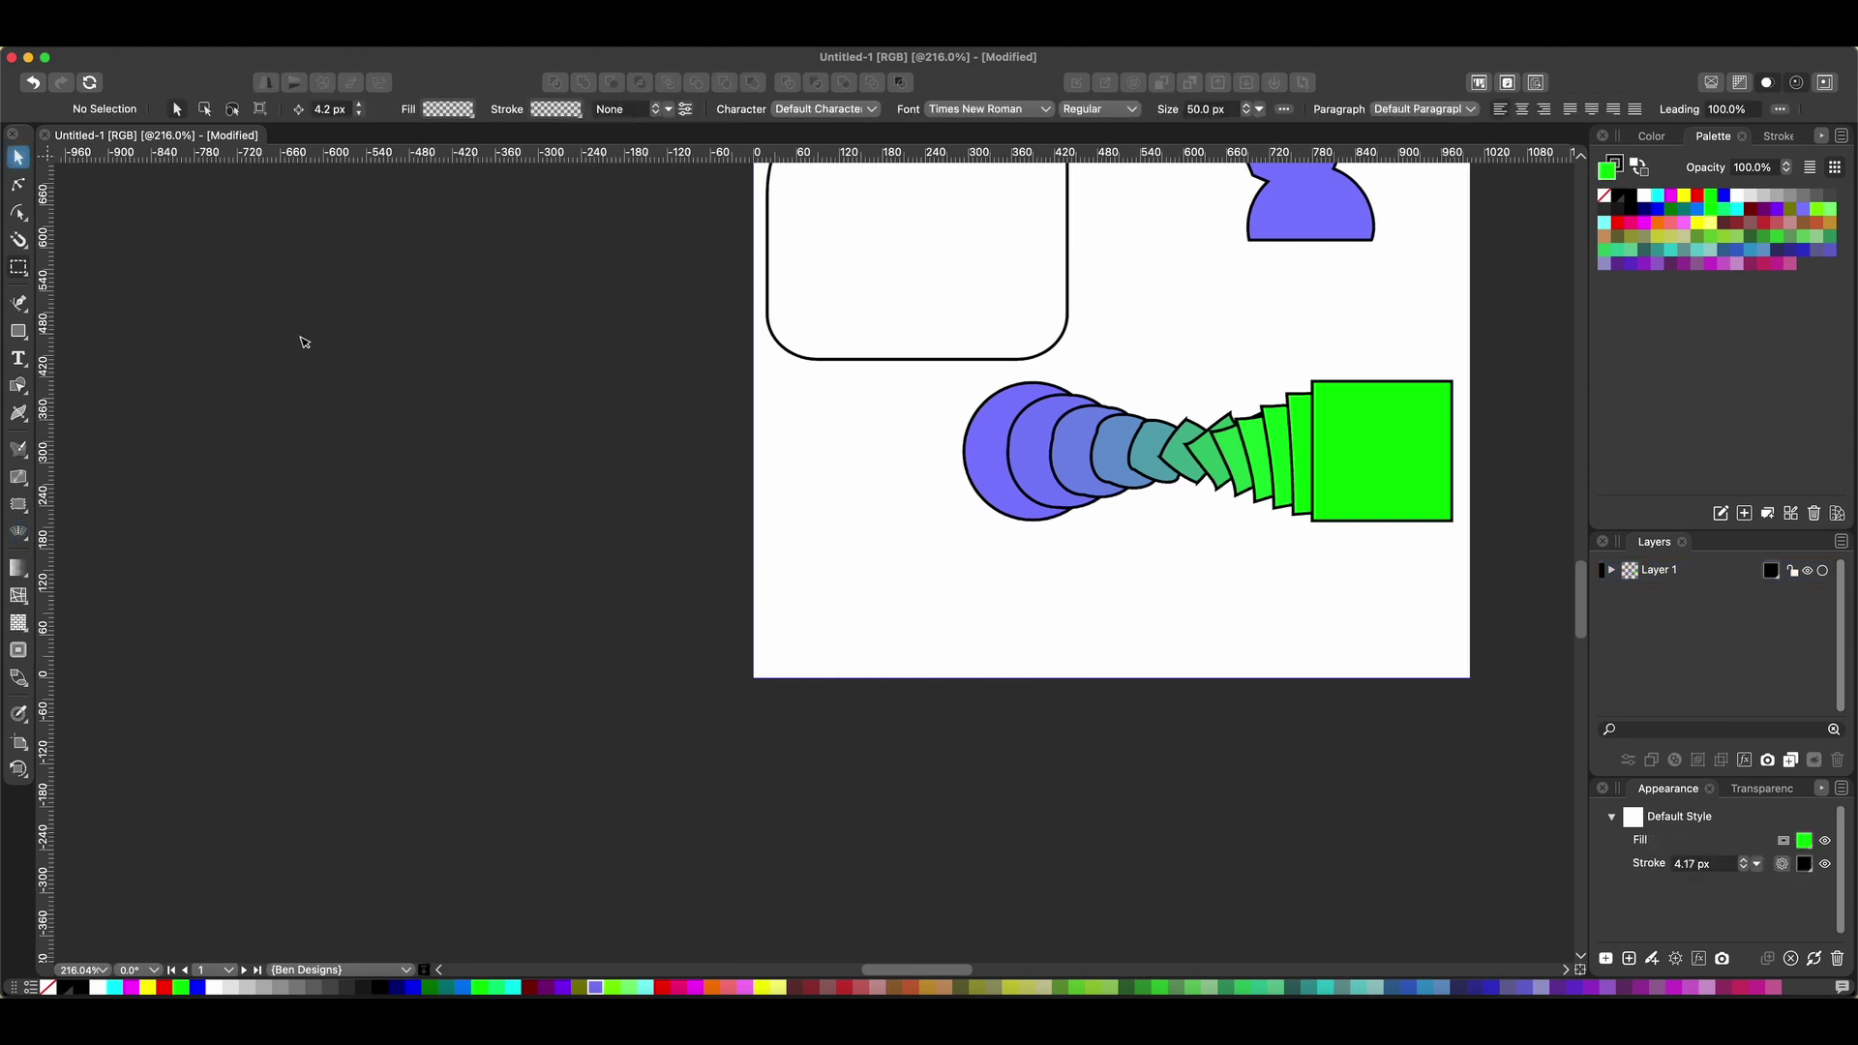
Draw an eight-sided green polygon with a radius of about 109 px below the blend and bend it with the arch warp.
{"action": "left_click", "coordinate": [26, 338]}
{"action": "left_click", "coordinate": [209, 338]}
{"action": "left_click_drag", "start_coordinate": [809, 473], "coordinate": [818, 526]}
{"action": "mouse_move", "coordinate": [844, 593]}
{"action": "left_mouse_down"}
{"action": "mouse_move", "coordinate": [857, 500]}
{"action": "mouse_move", "coordinate": [848, 576]}
{"action": "left_mouse_up"}
{"action": "left_click_drag", "start_coordinate": [970, 444], "coordinate": [1244, 567]}
Distort the green polygon's right side inward with a different warp tool.
{"action": "left_click", "coordinate": [19, 533]}
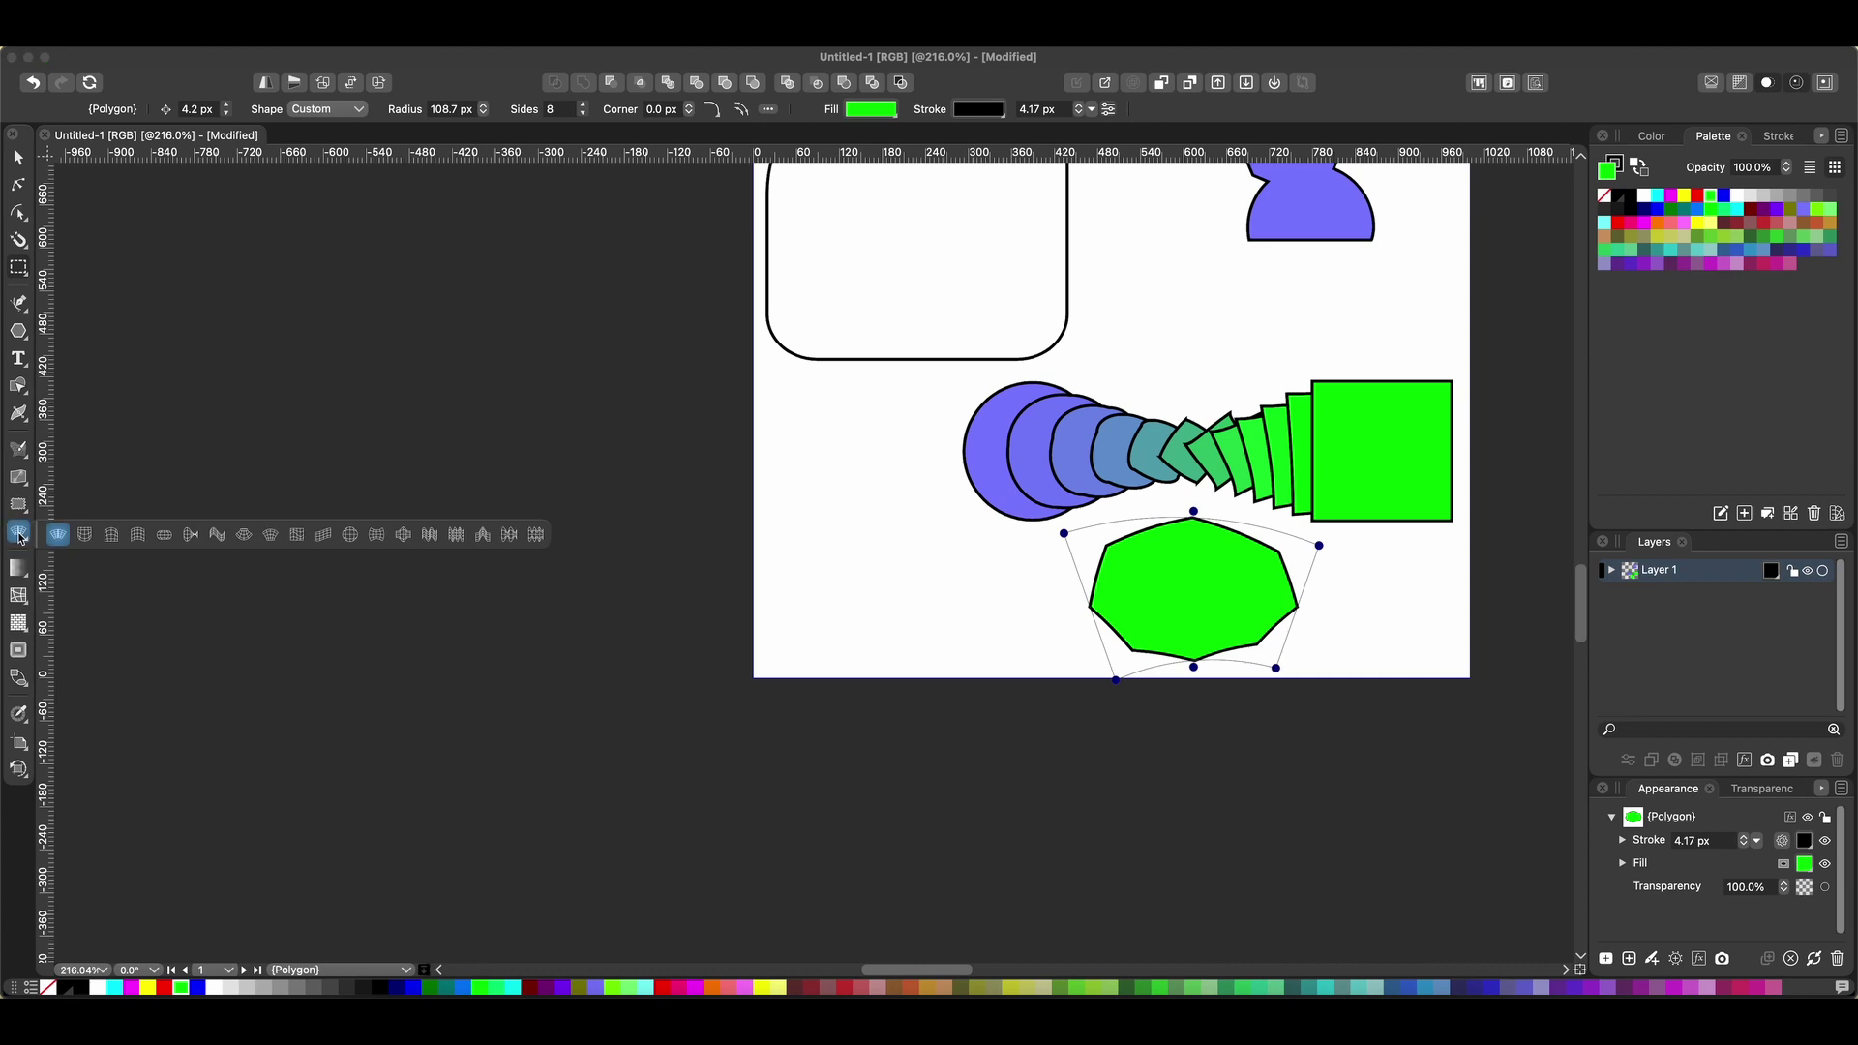
{"action": "left_click", "coordinate": [297, 539]}
{"action": "left_click_drag", "start_coordinate": [1136, 584], "coordinate": [1200, 616]}
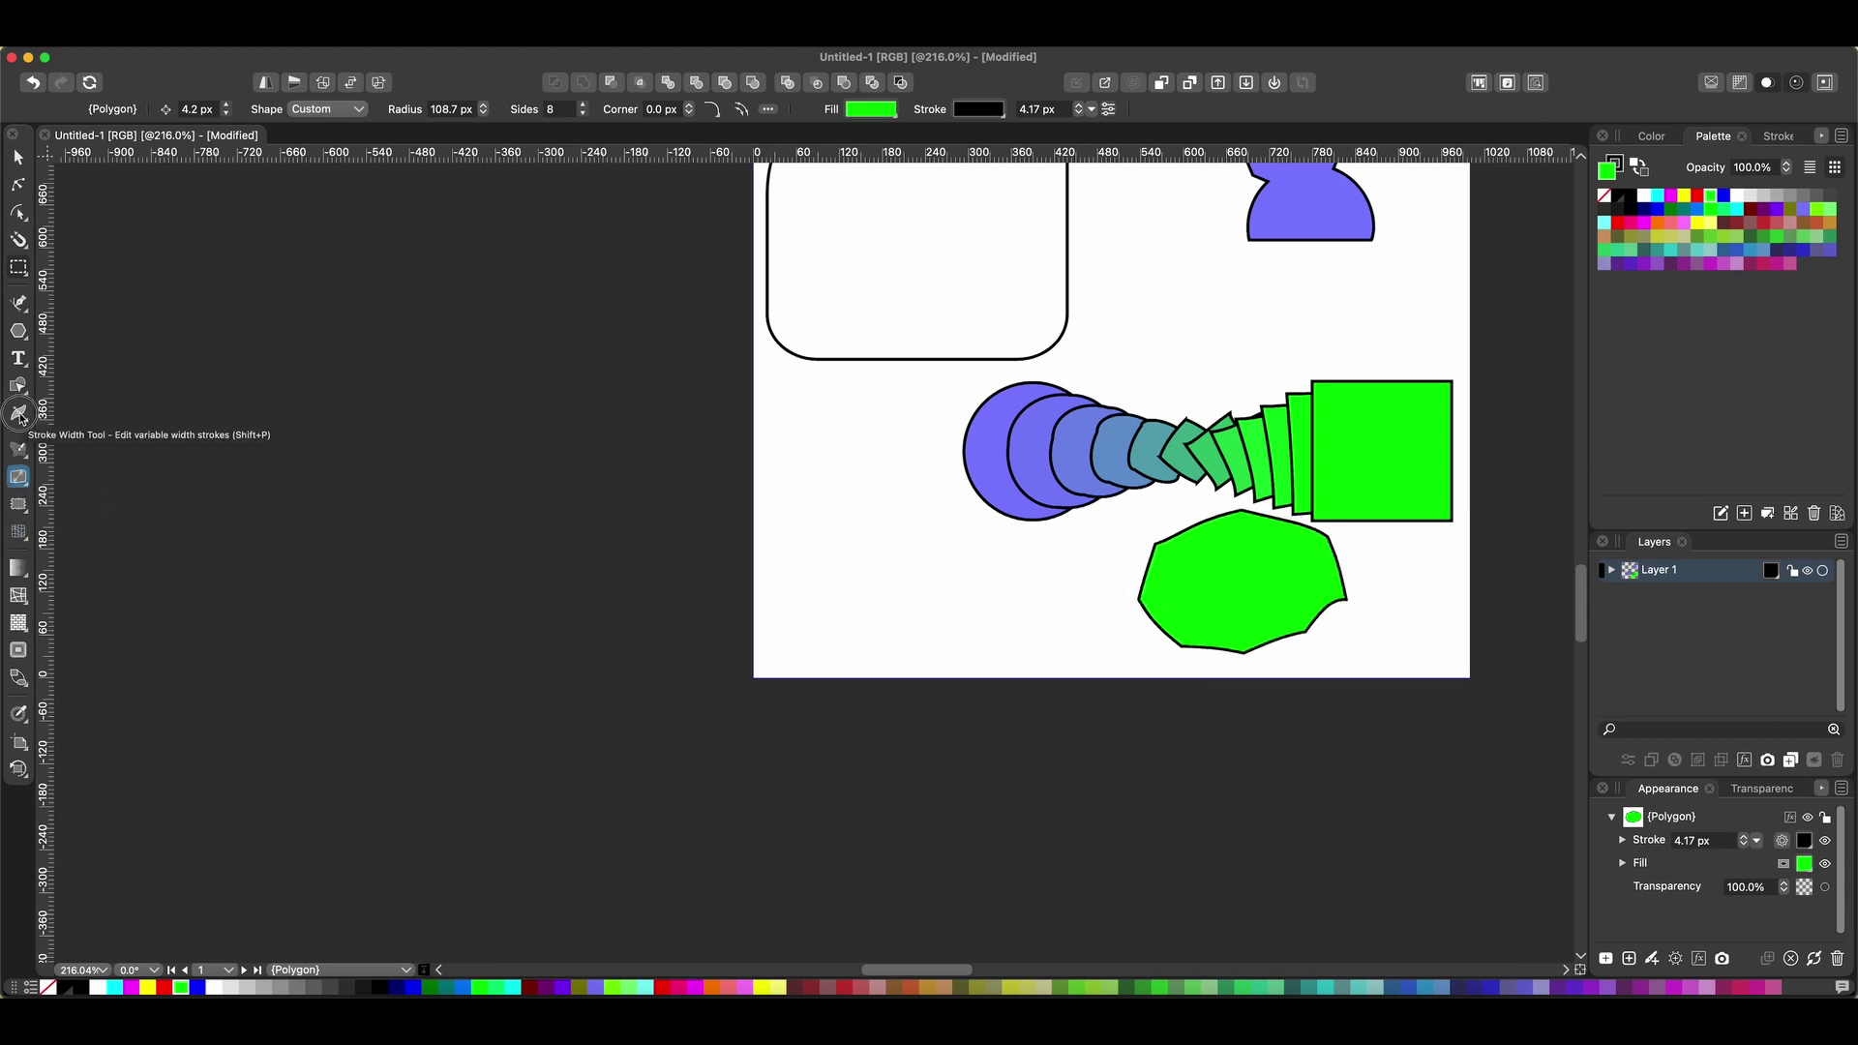
Choose the symmetric profile that is widest in the middle and tapers at both ends for the polygon's stroke.
{"action": "left_click", "coordinate": [18, 414]}
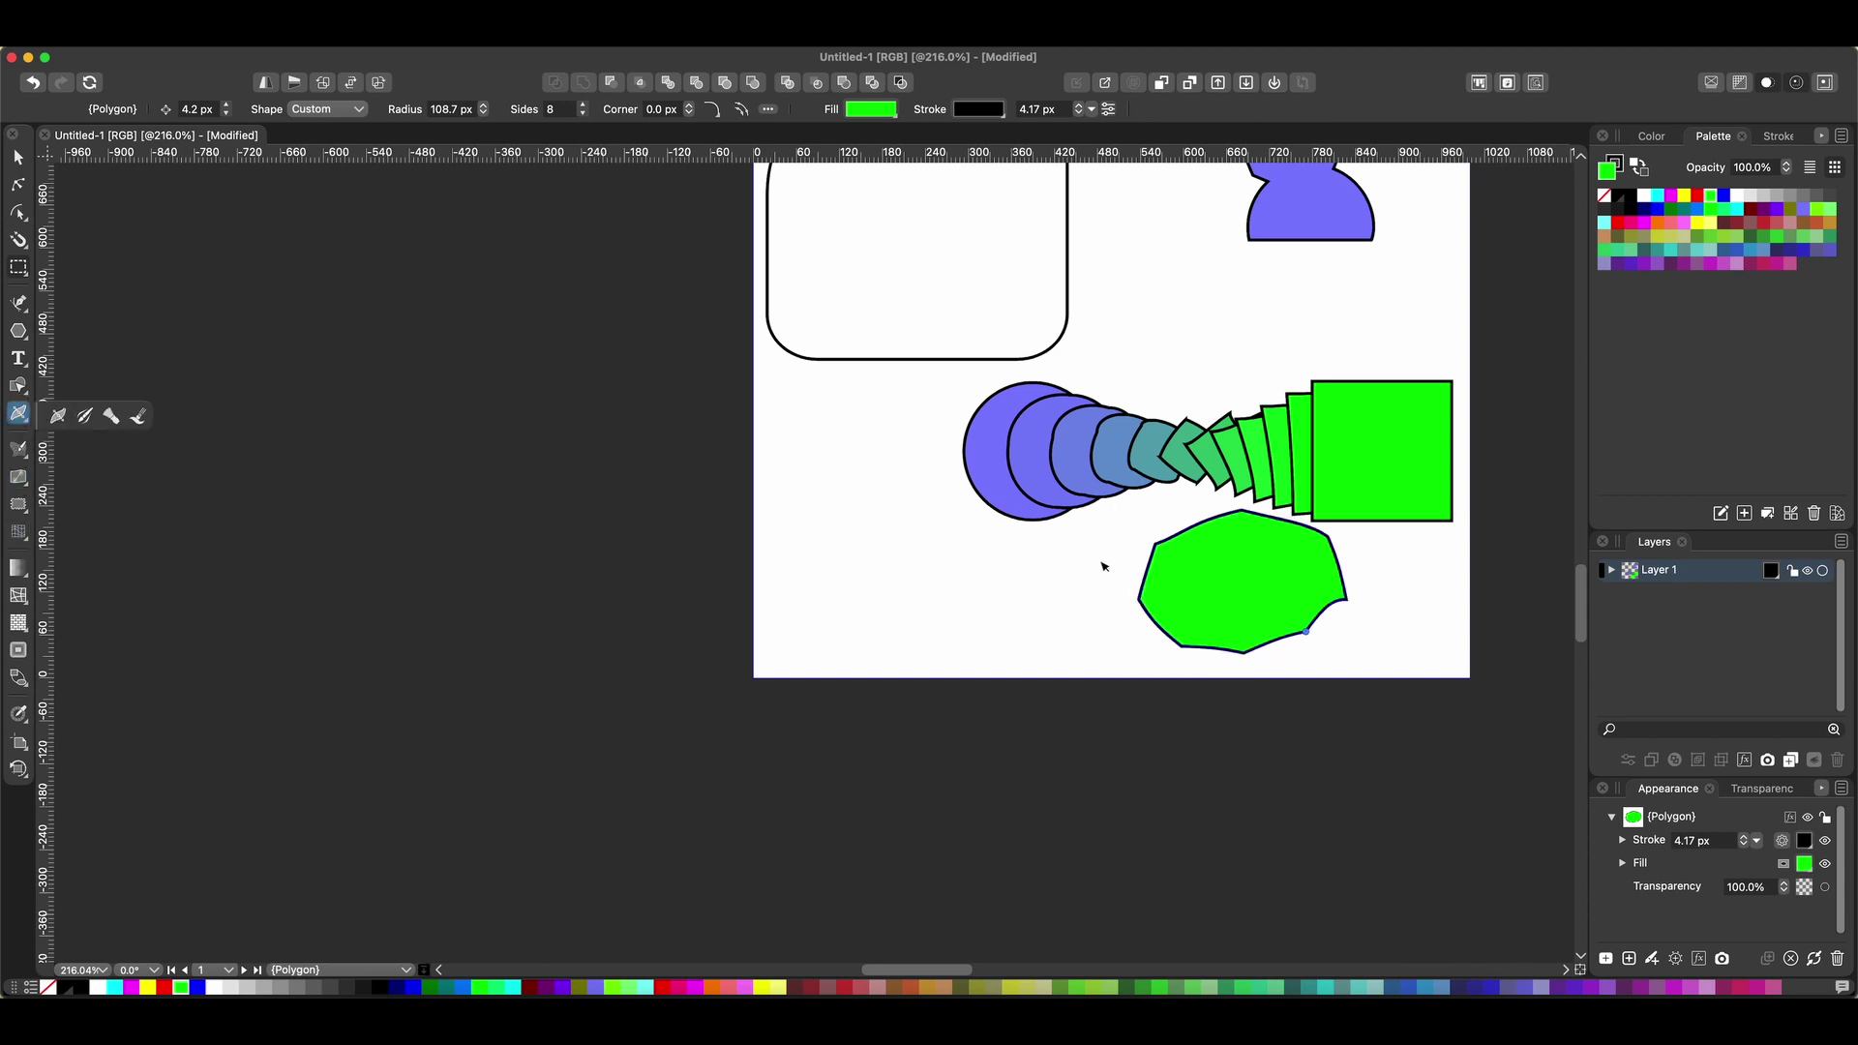
{"action": "left_click", "coordinate": [20, 416]}
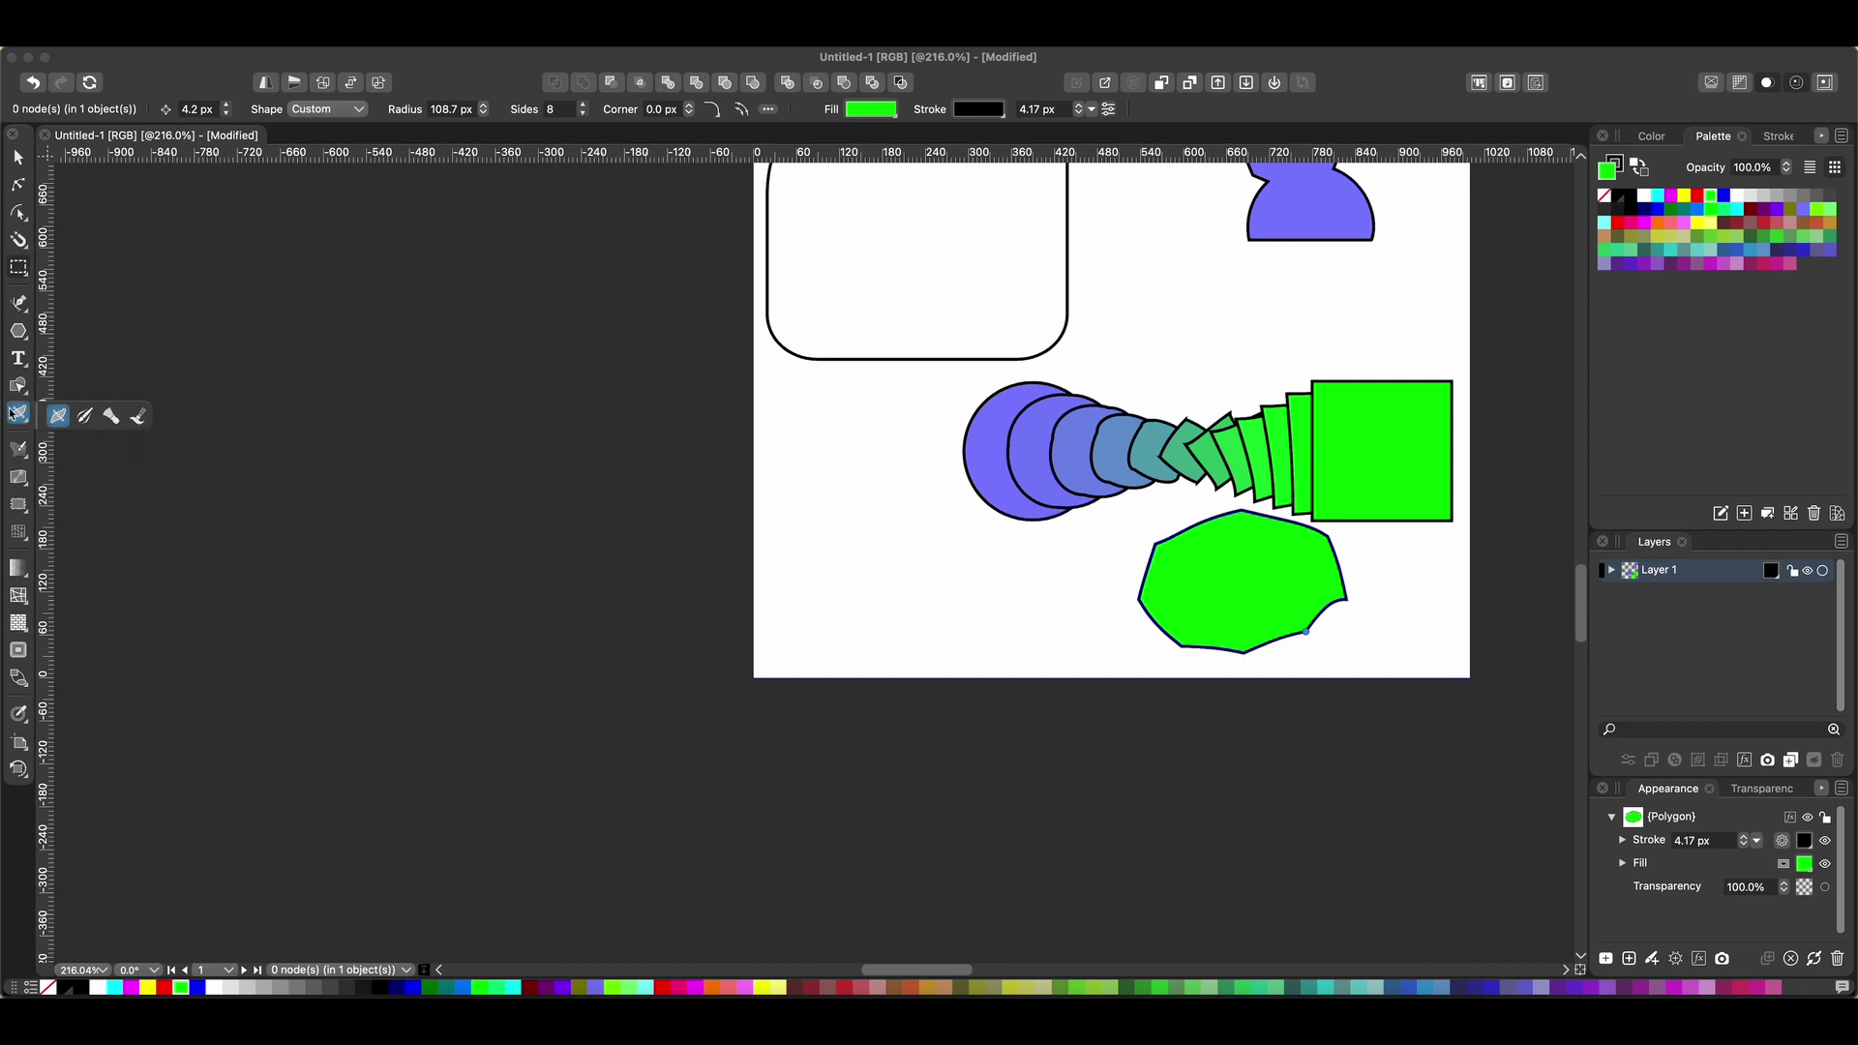
{"action": "left_click", "coordinate": [923, 601]}
{"action": "left_click", "coordinate": [1148, 587]}
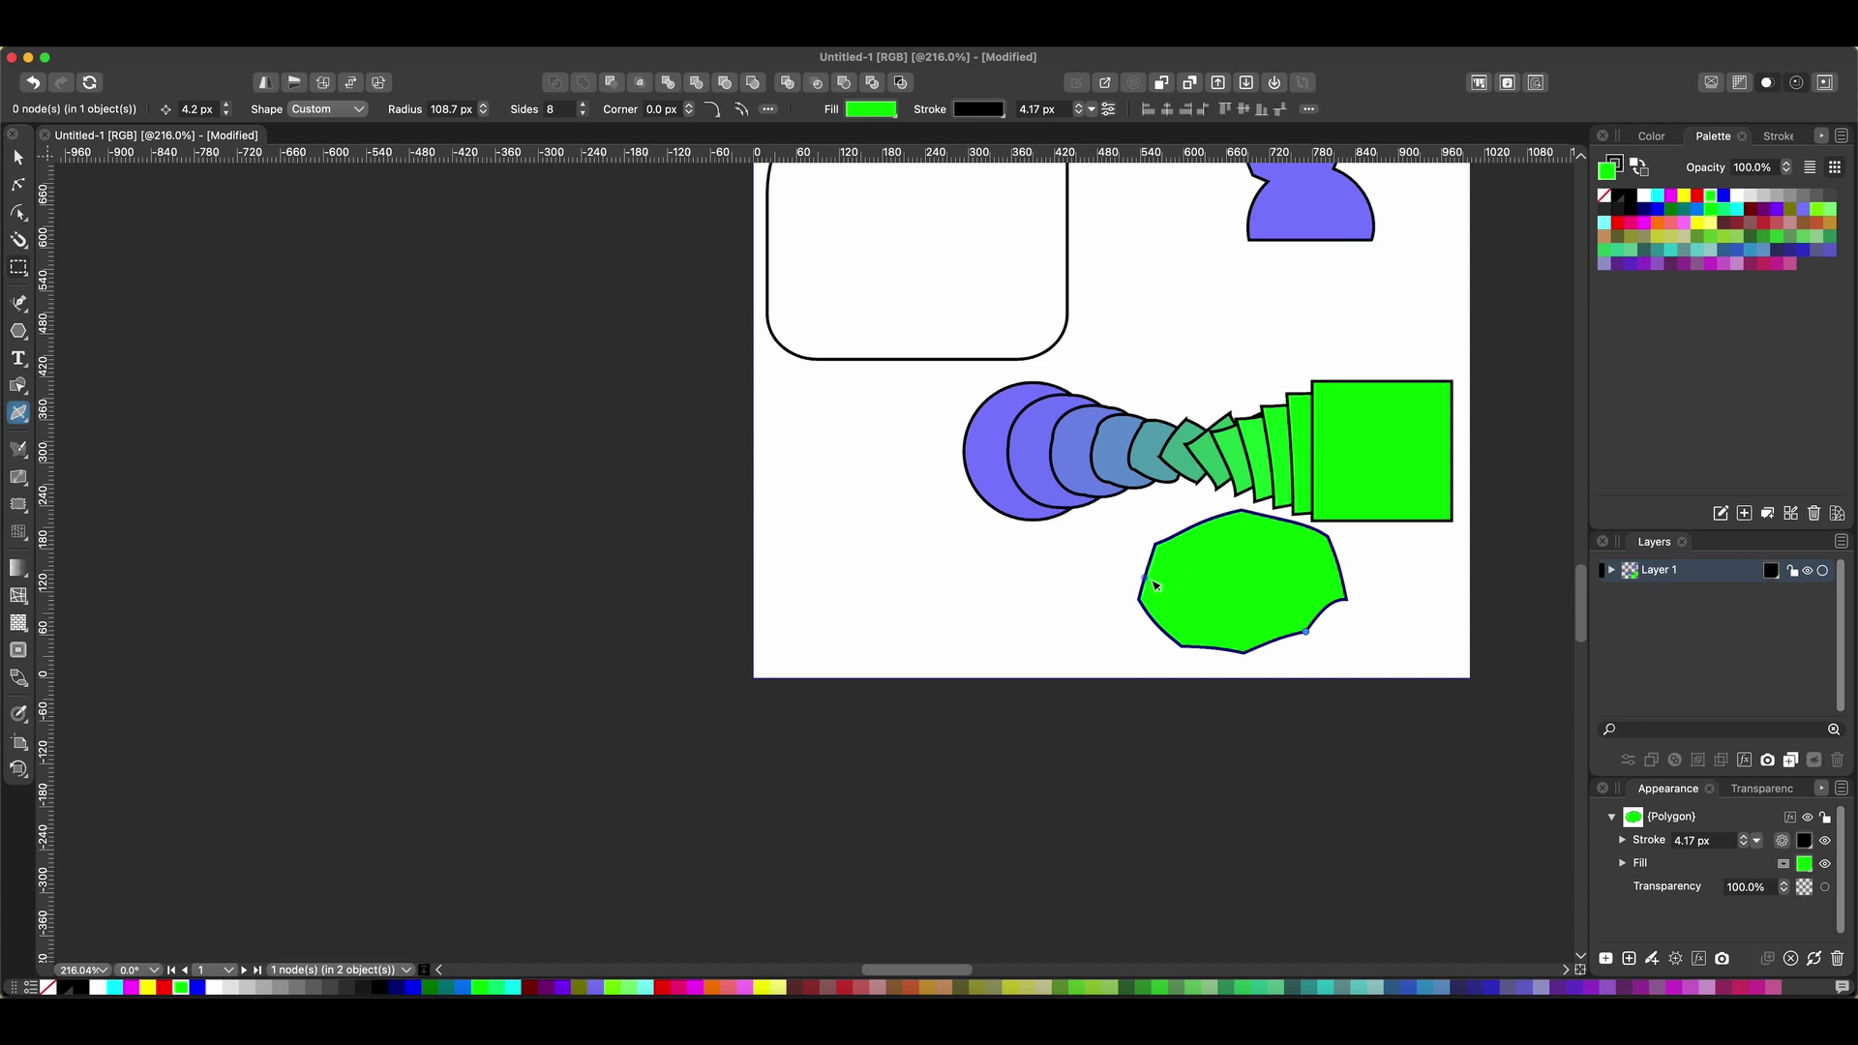
{"action": "double_click", "coordinate": [1134, 572]}
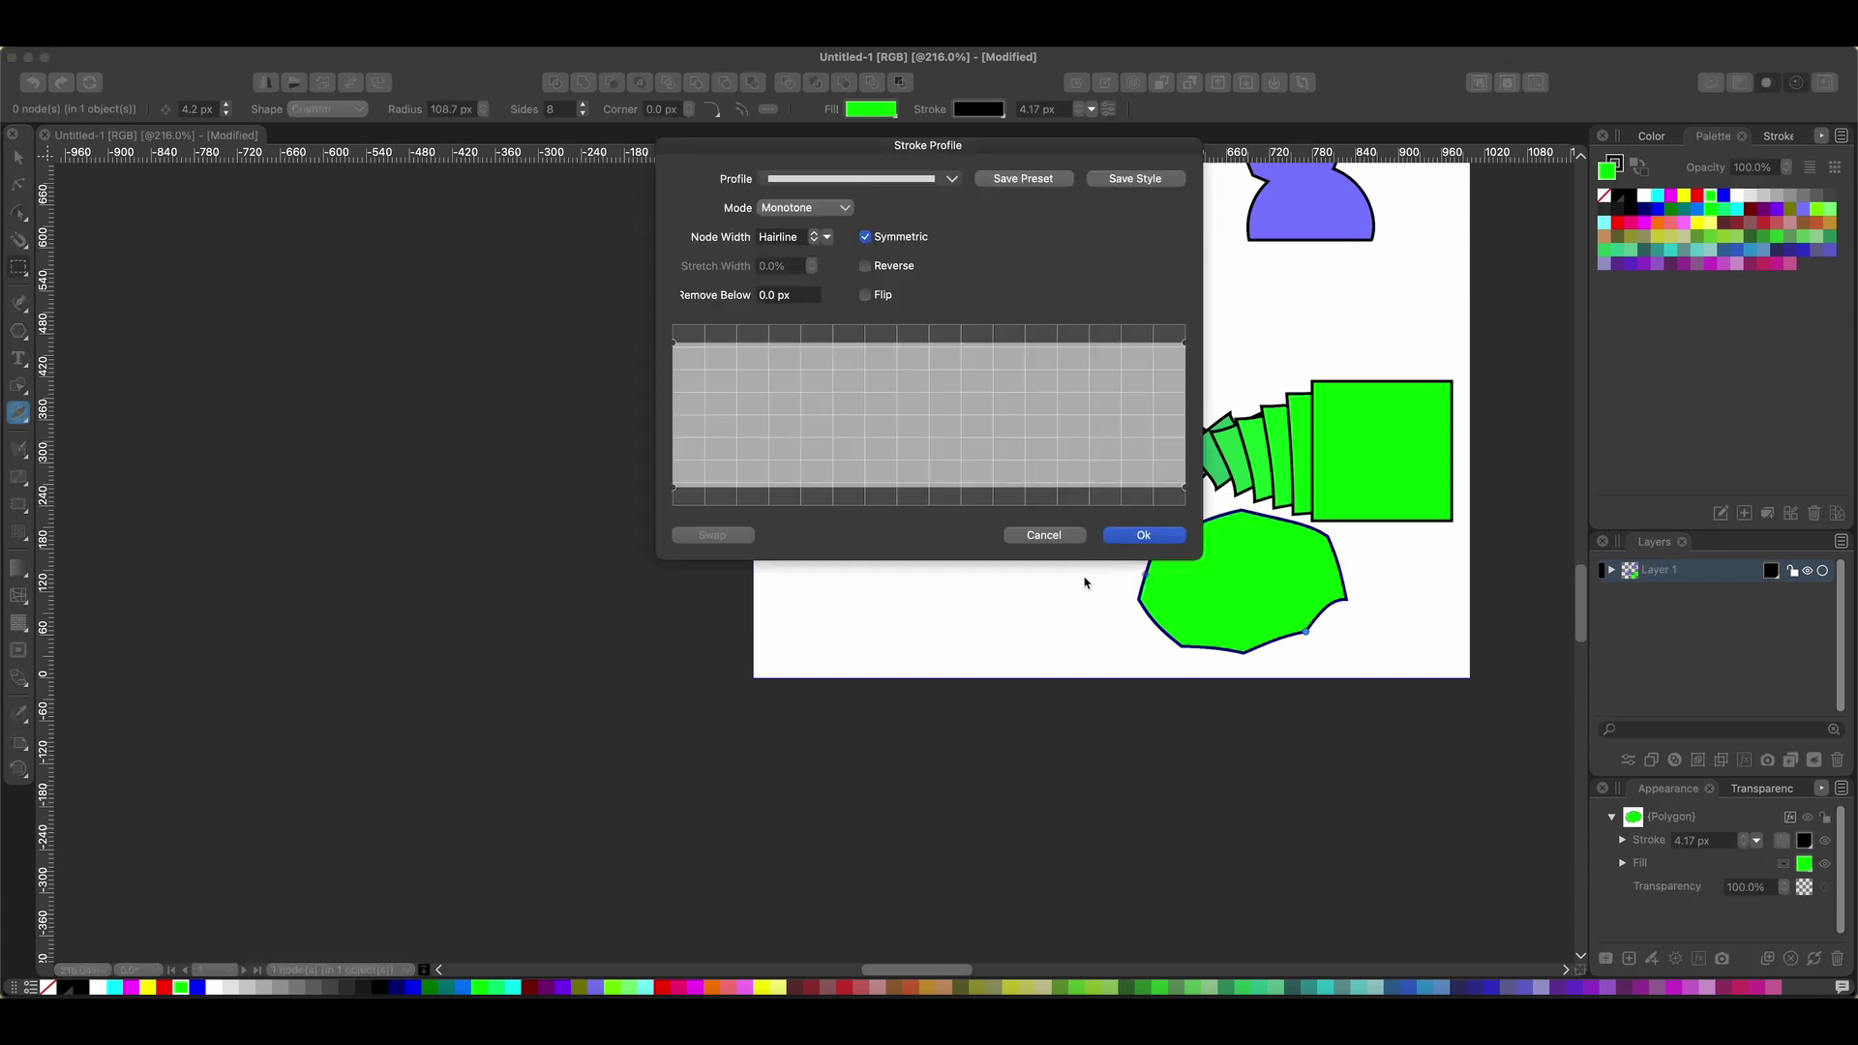
{"action": "left_click", "coordinate": [952, 179]}
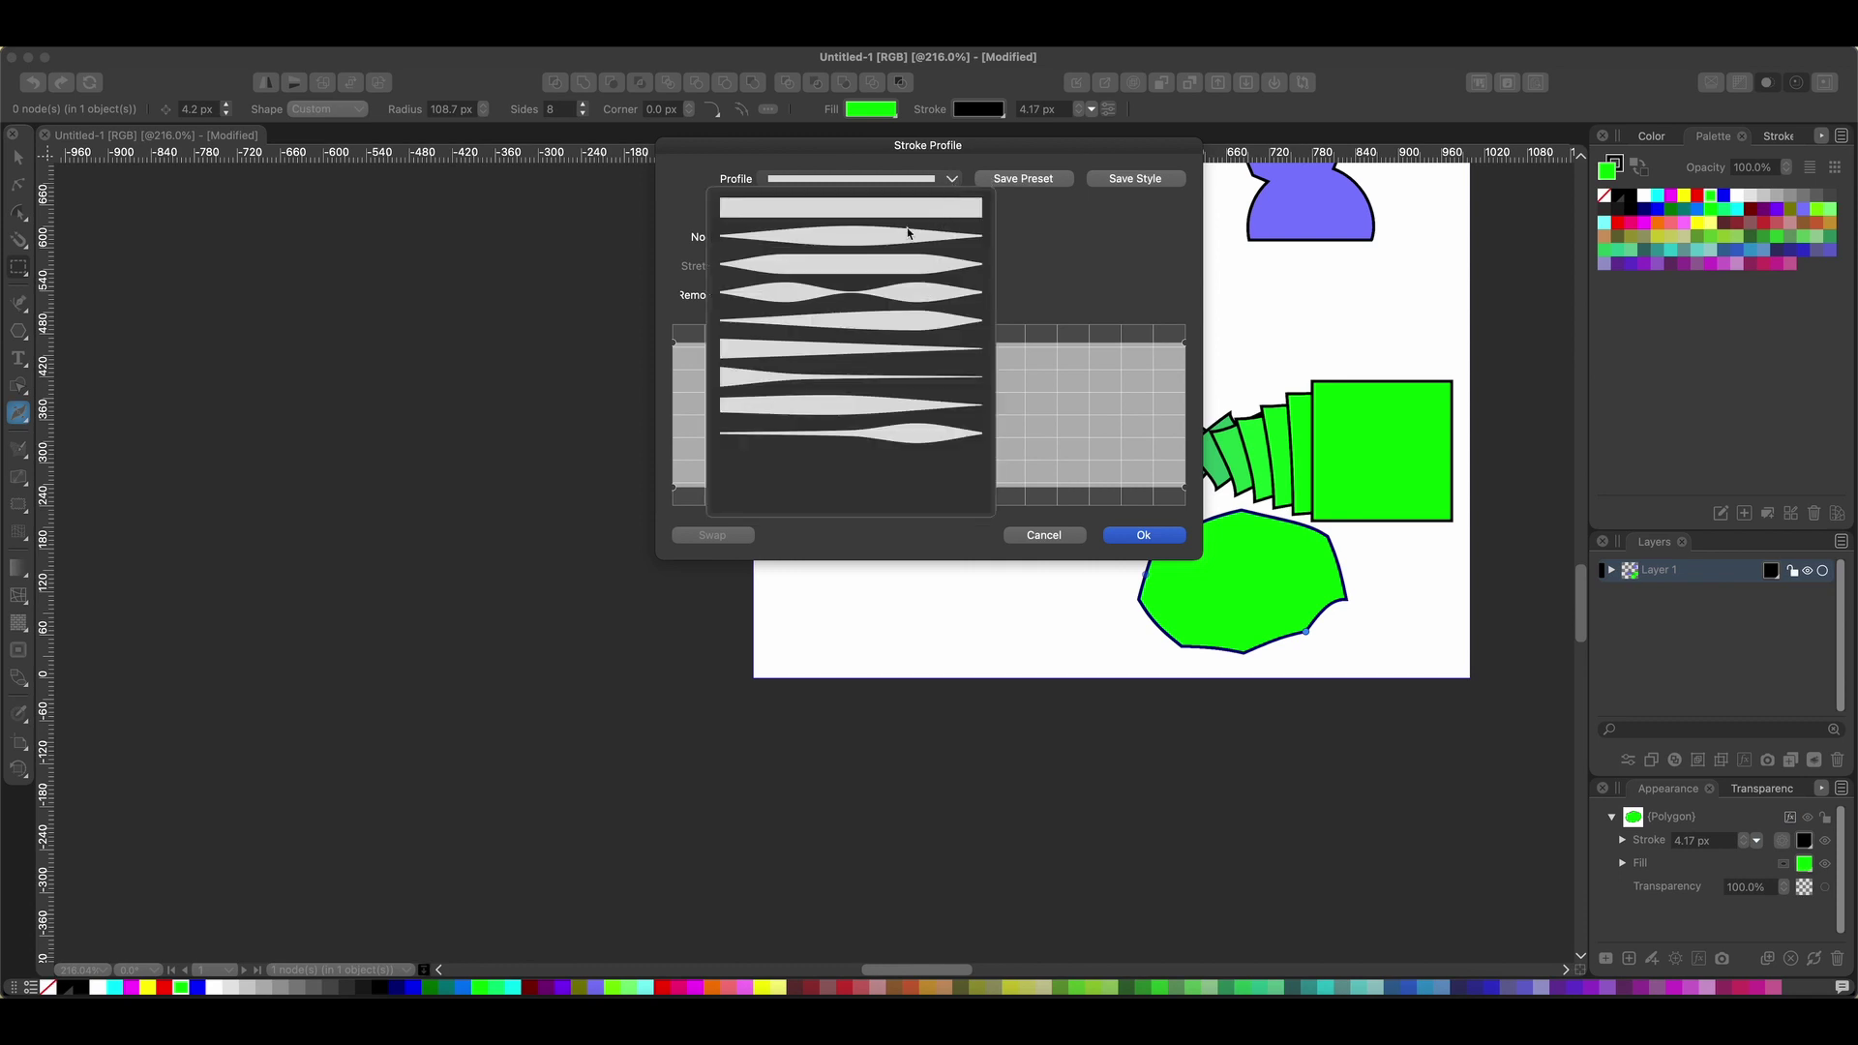
{"action": "left_click", "coordinate": [844, 238]}
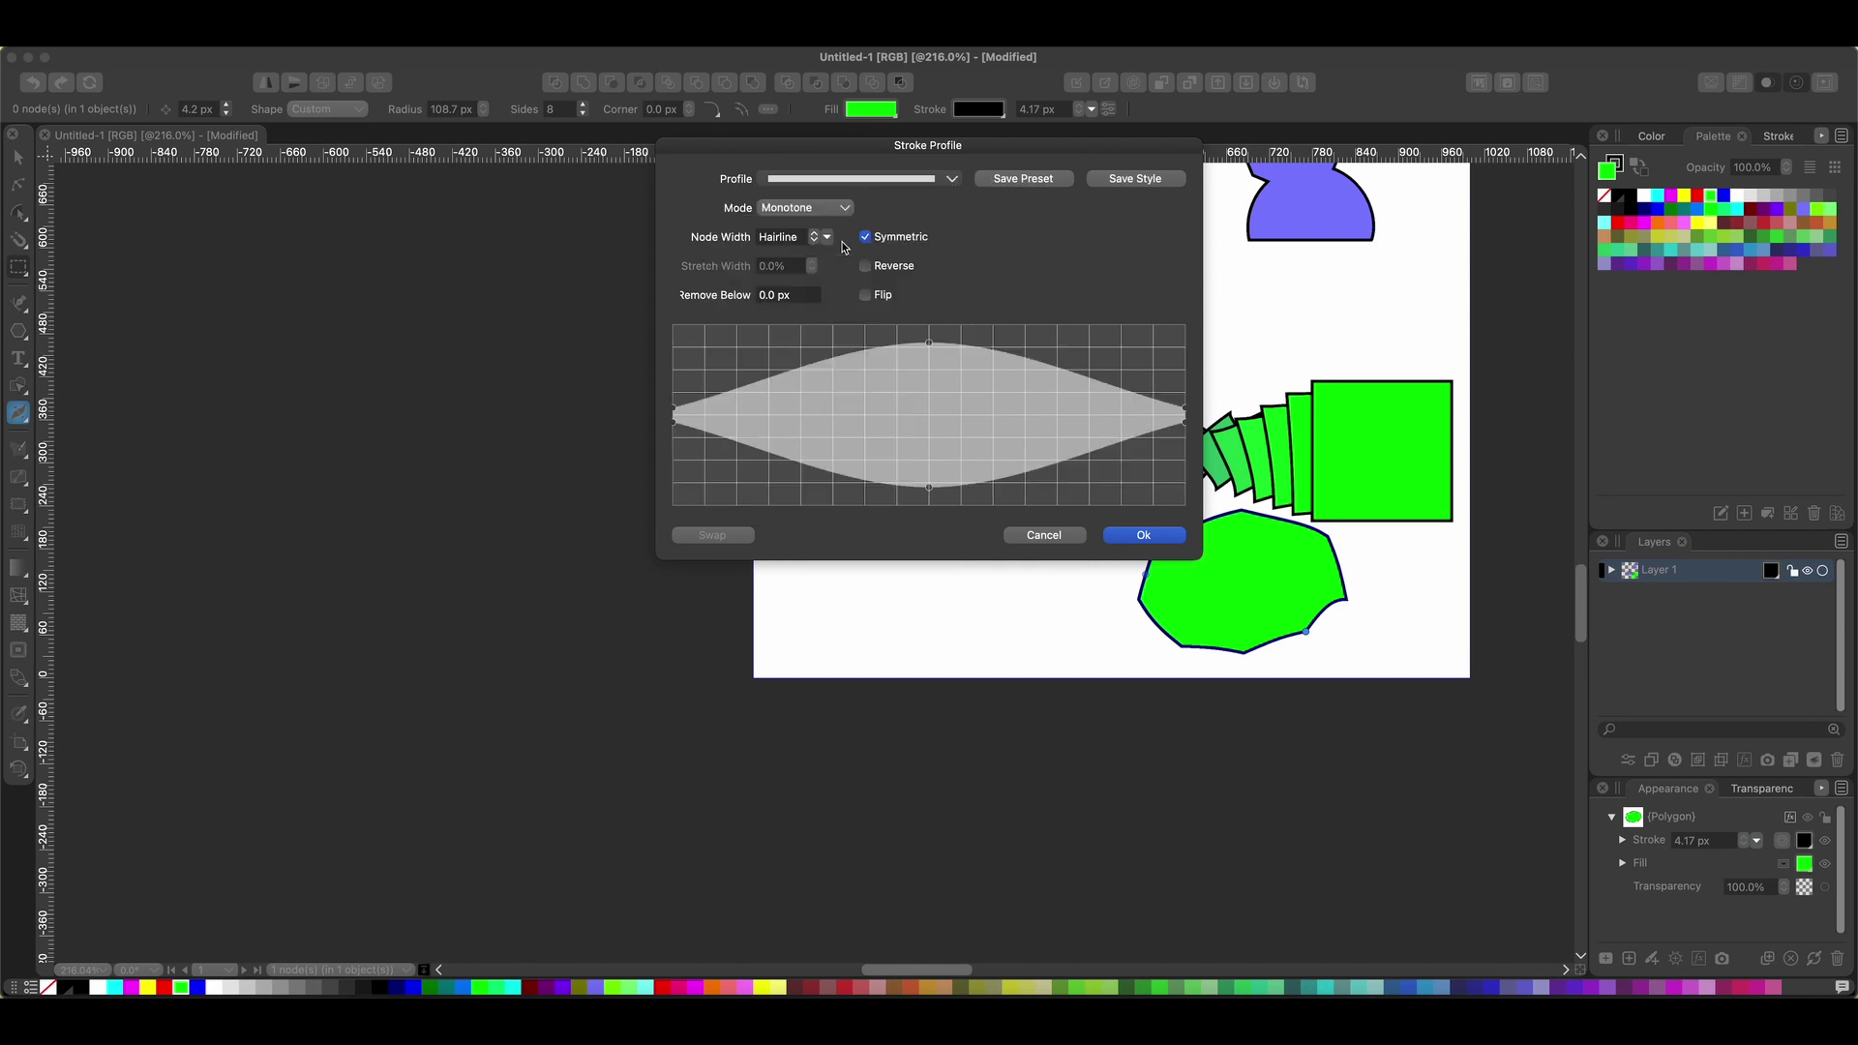
{"action": "left_click", "coordinate": [1161, 535]}
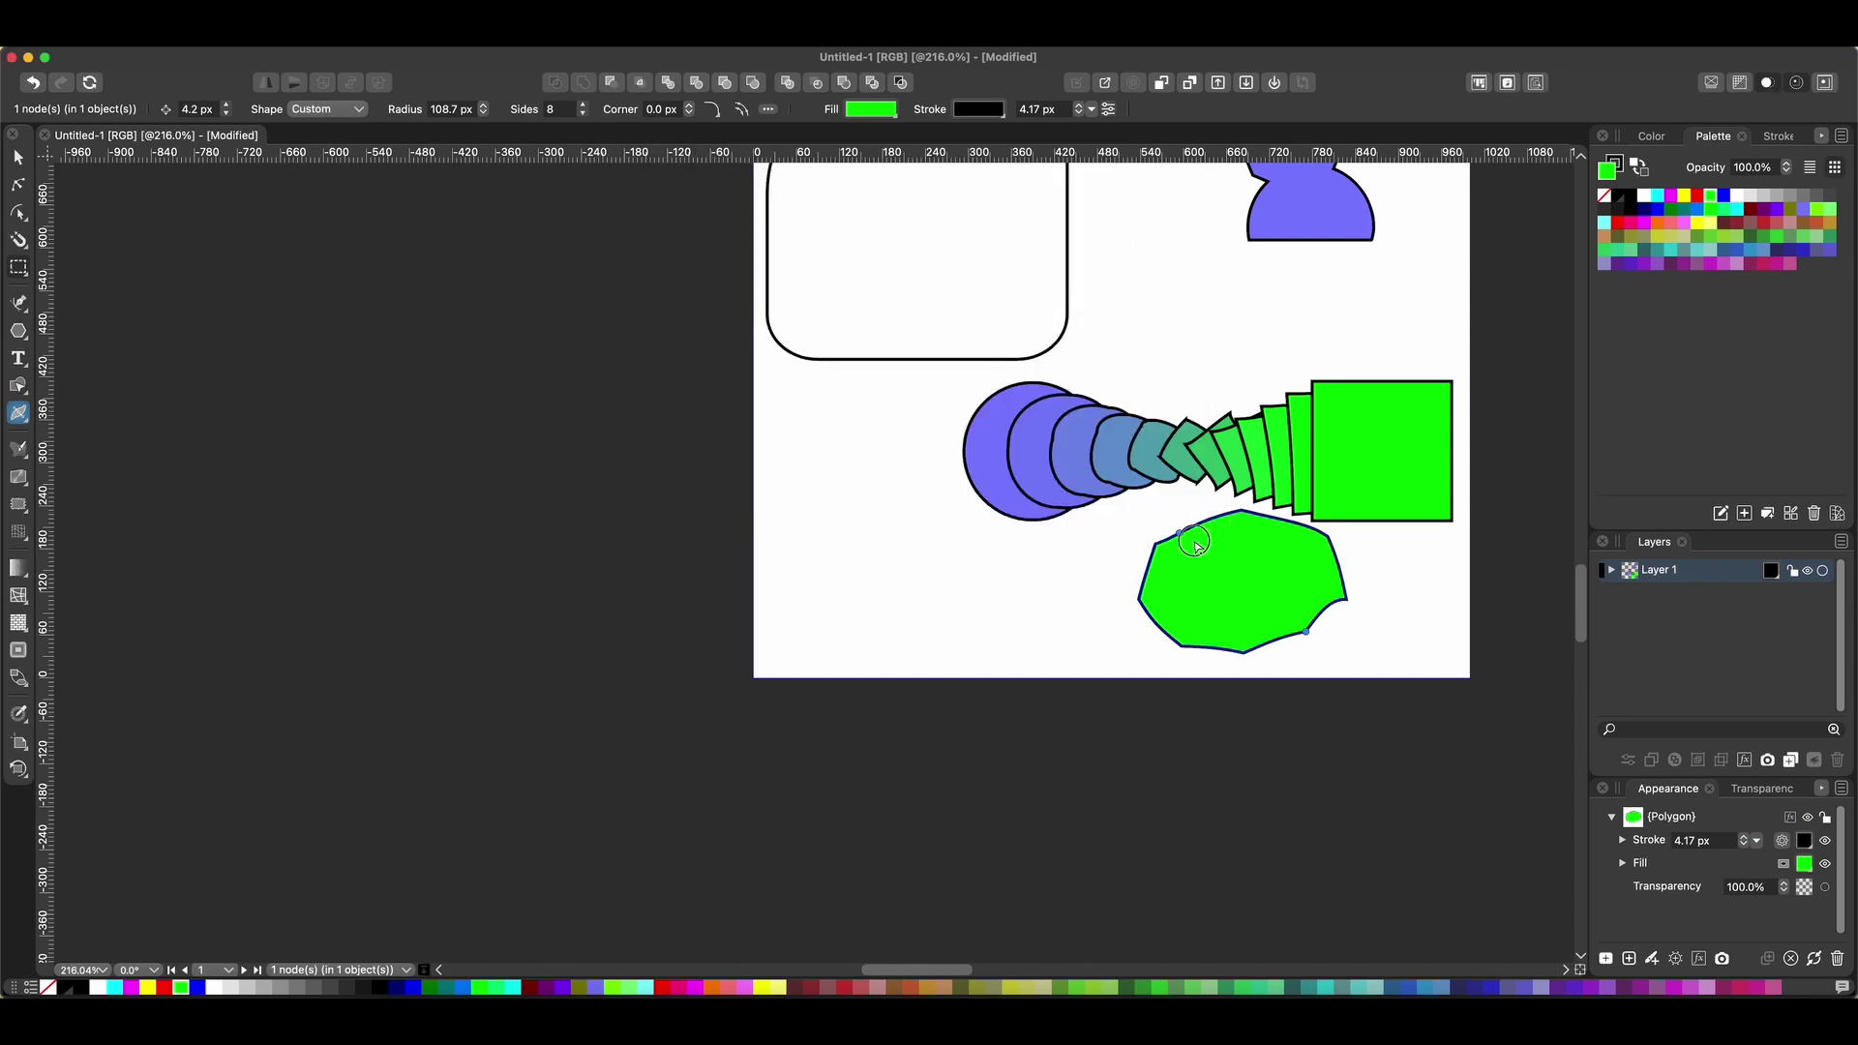
Widen the polygon's stroke to about 29 px at its lower right and shift the other width node to the polygon's left side.
{"action": "left_click_drag", "start_coordinate": [1305, 631], "coordinate": [1288, 608]}
{"action": "double_click", "coordinate": [1178, 532]}
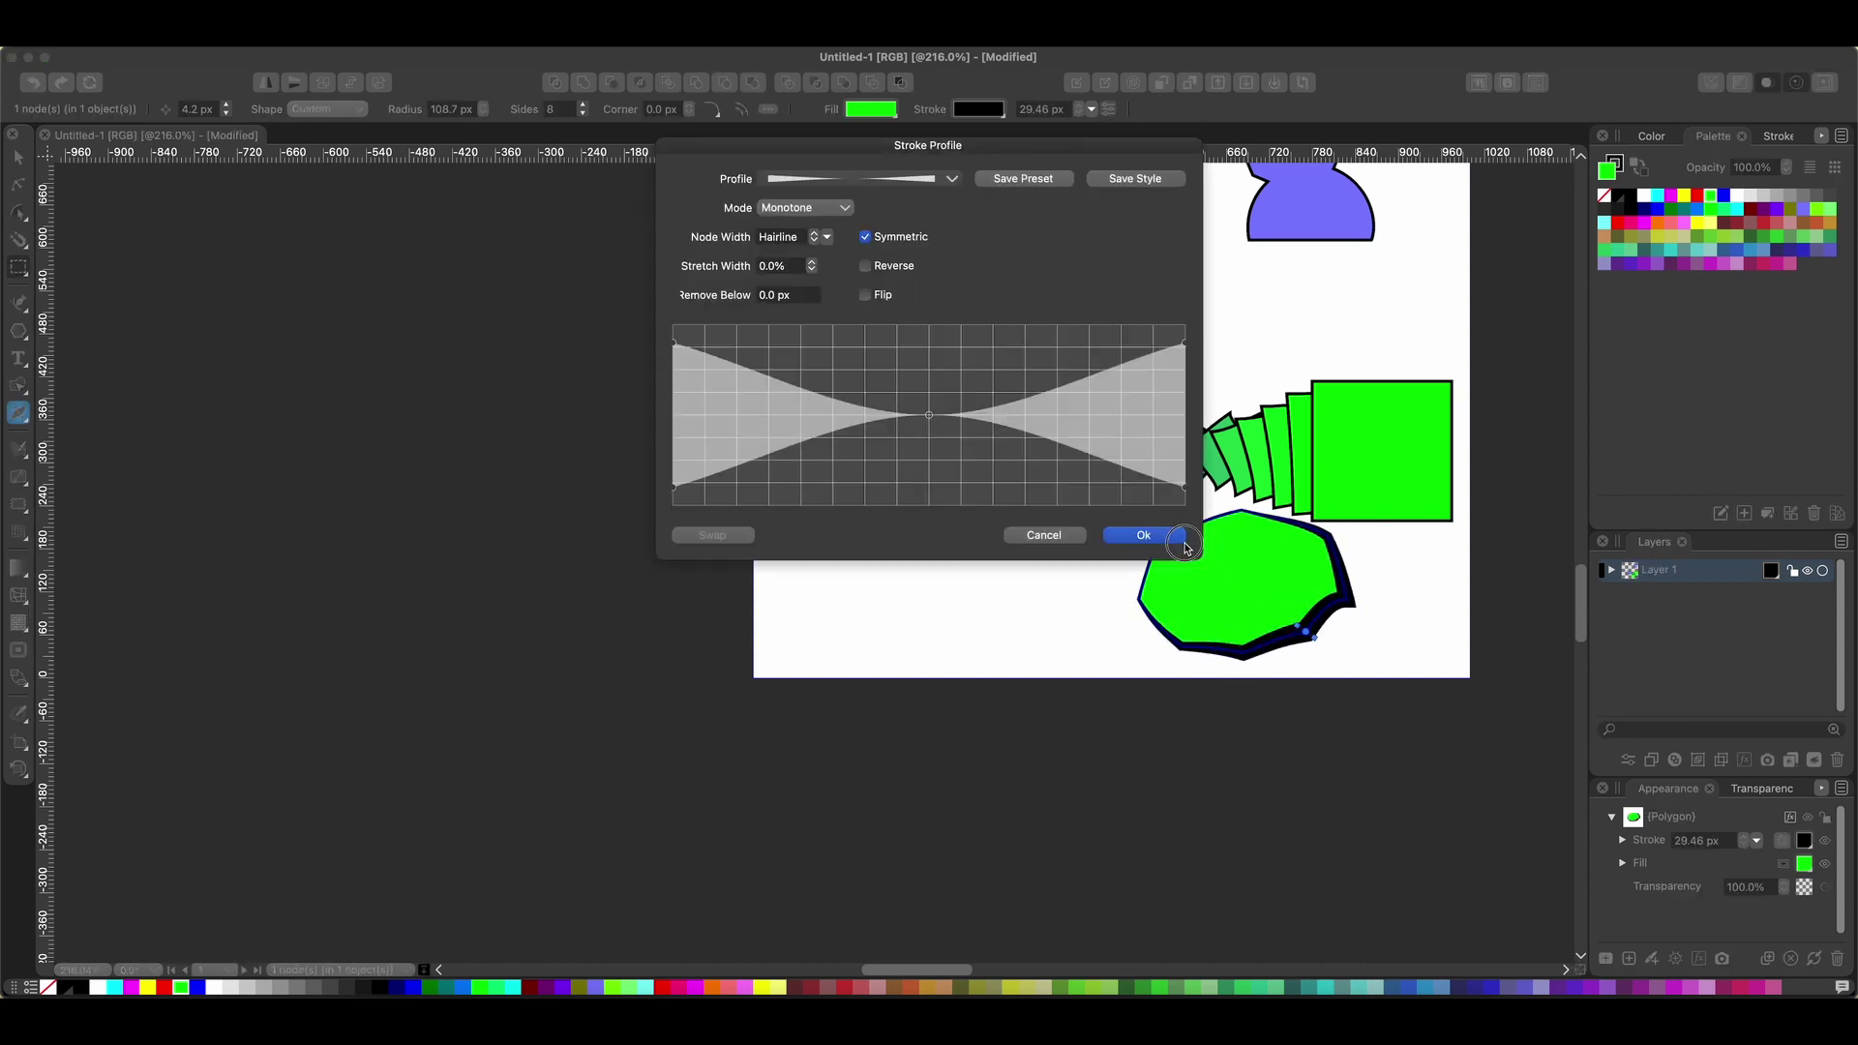
{"action": "left_click", "coordinate": [1180, 538]}
{"action": "left_click_drag", "start_coordinate": [1178, 533], "coordinate": [1141, 589]}
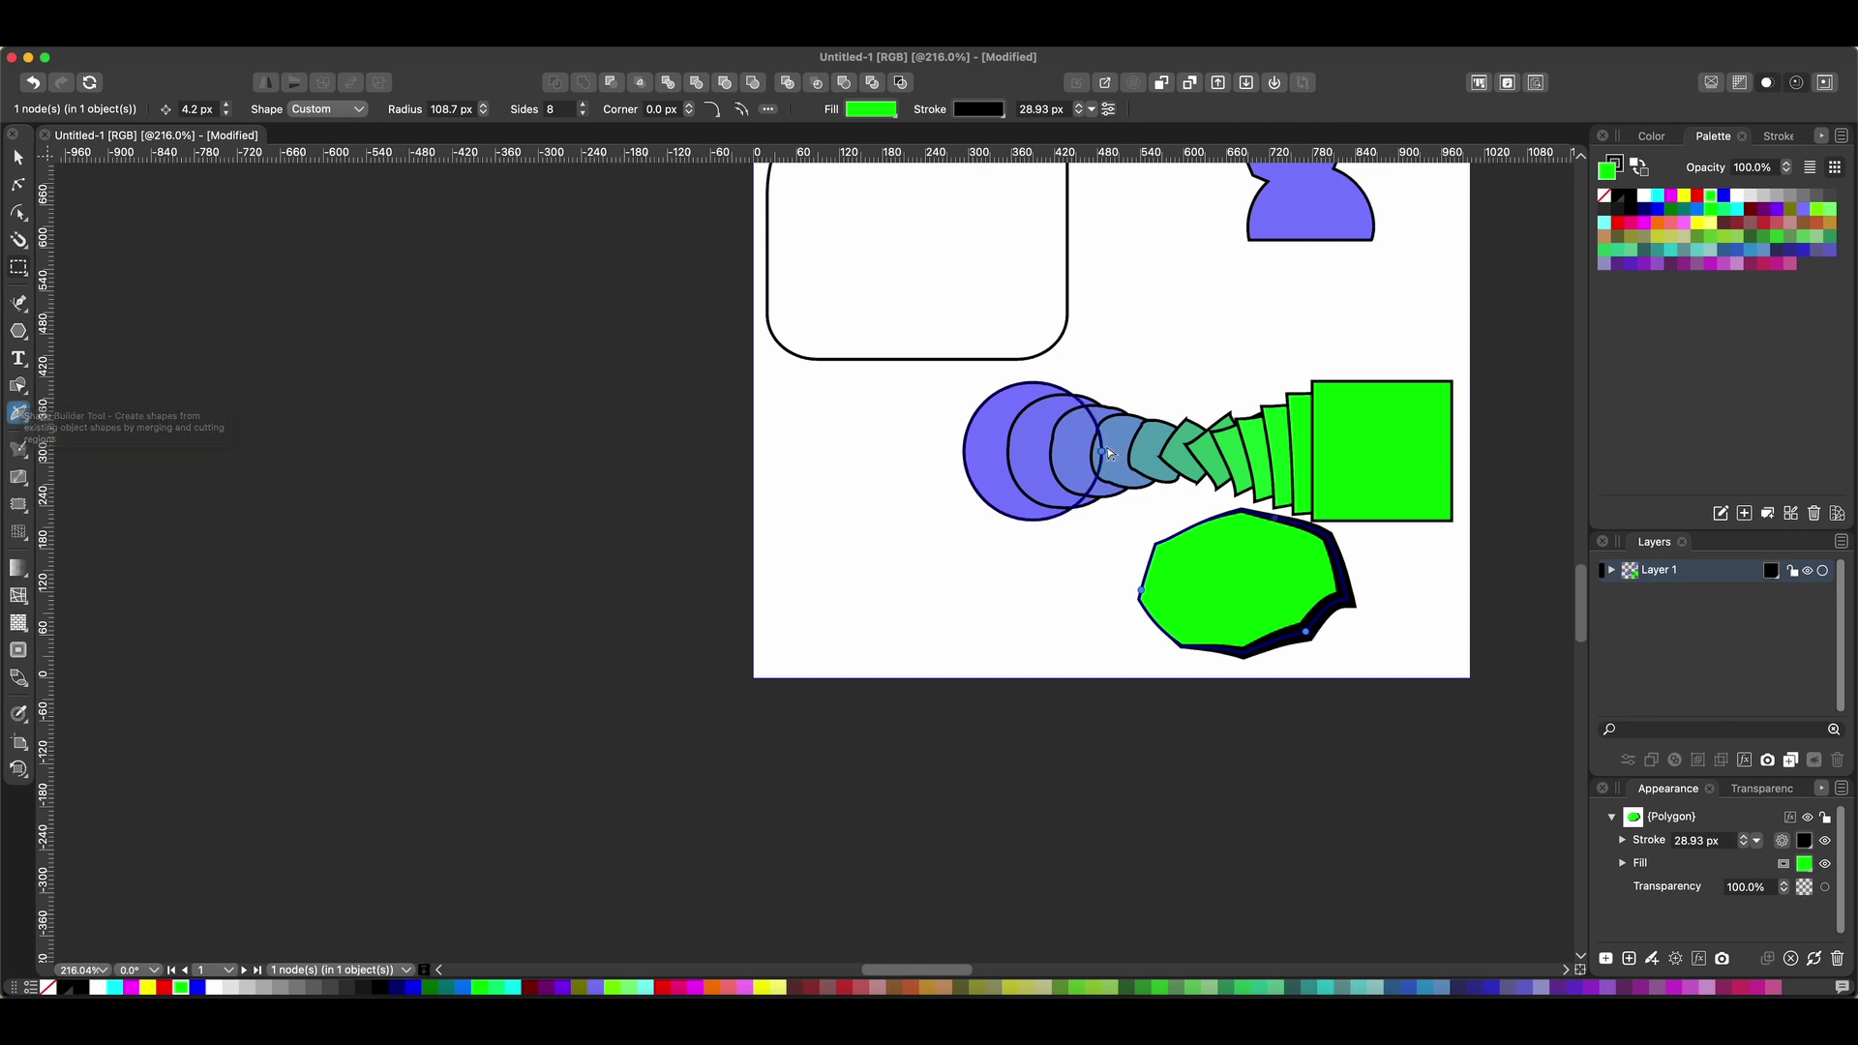
Create a second artboard of about 973 by 1023 px to the right of the first.
{"action": "scroll", "coordinate": [593, 677], "scroll_direction": "down", "scroll_amount": 5}
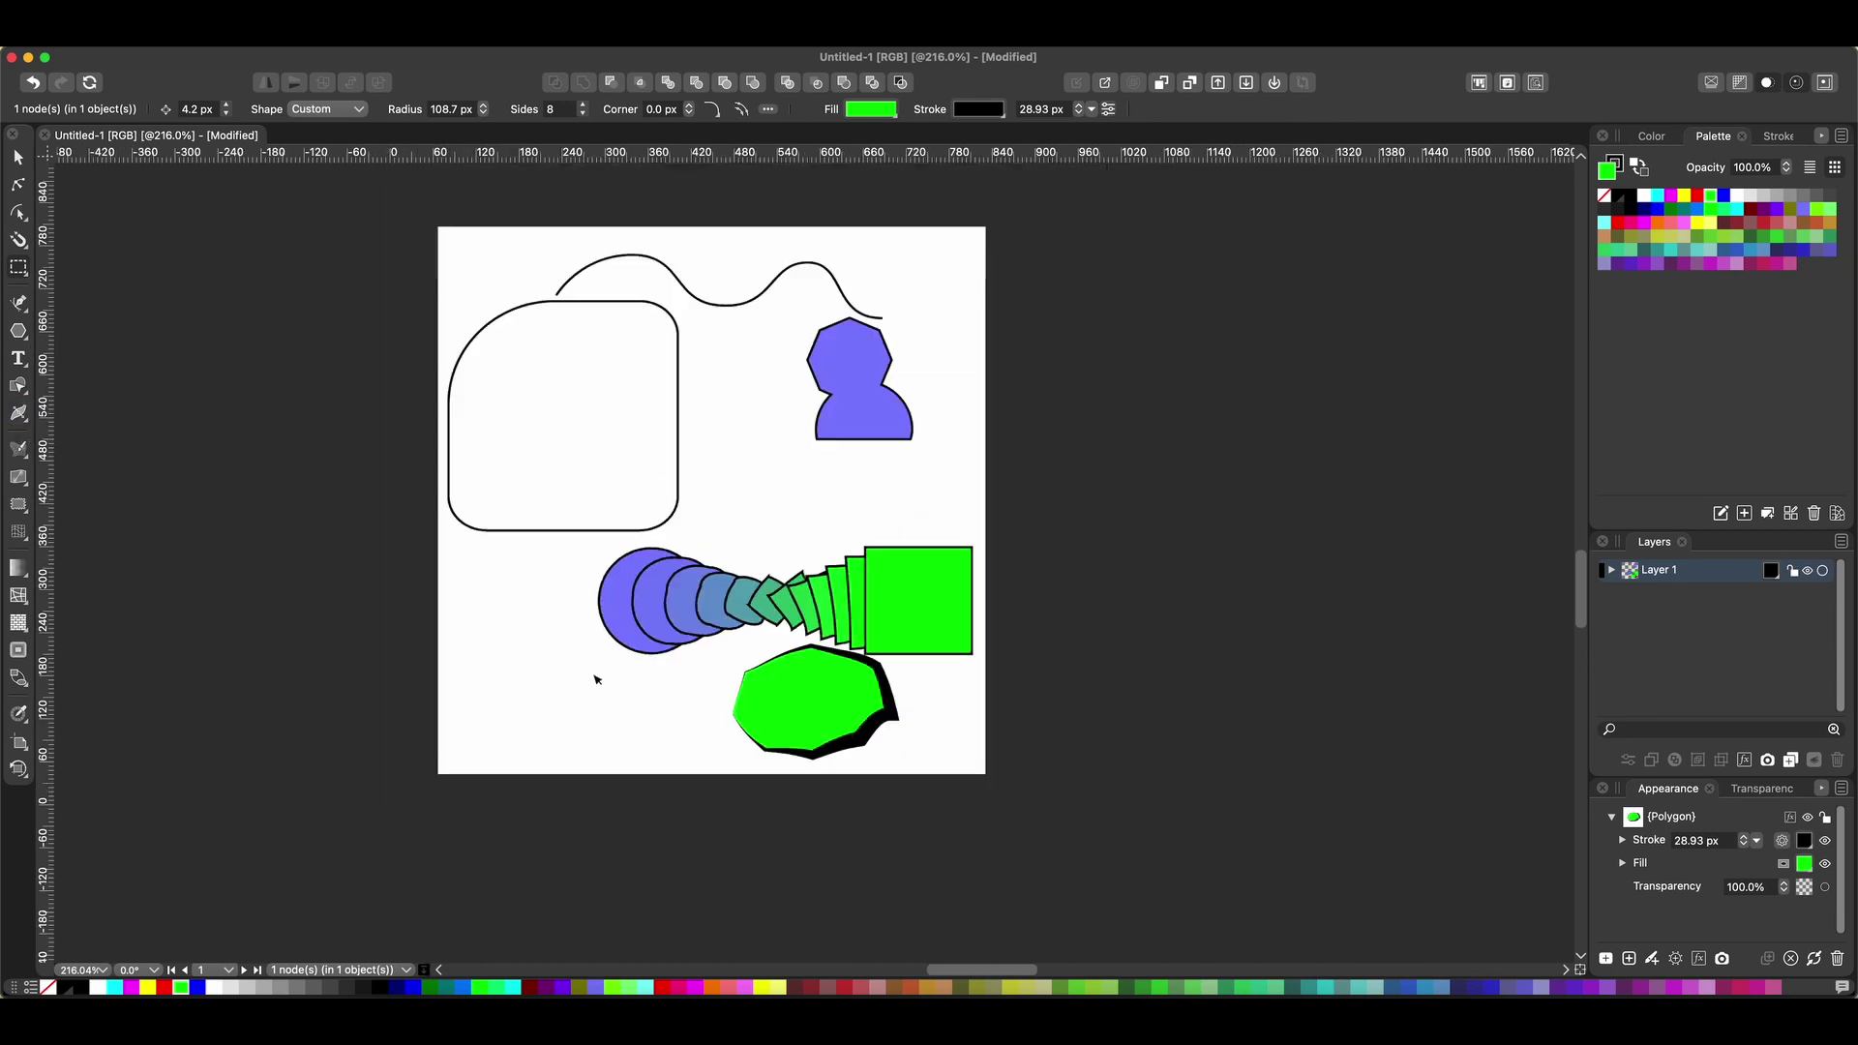
{"action": "left_click", "coordinate": [20, 744]}
{"action": "left_click_drag", "start_coordinate": [968, 301], "coordinate": [1407, 761]}
{"action": "scroll", "coordinate": [1235, 647], "scroll_direction": "right", "scroll_amount": 10}
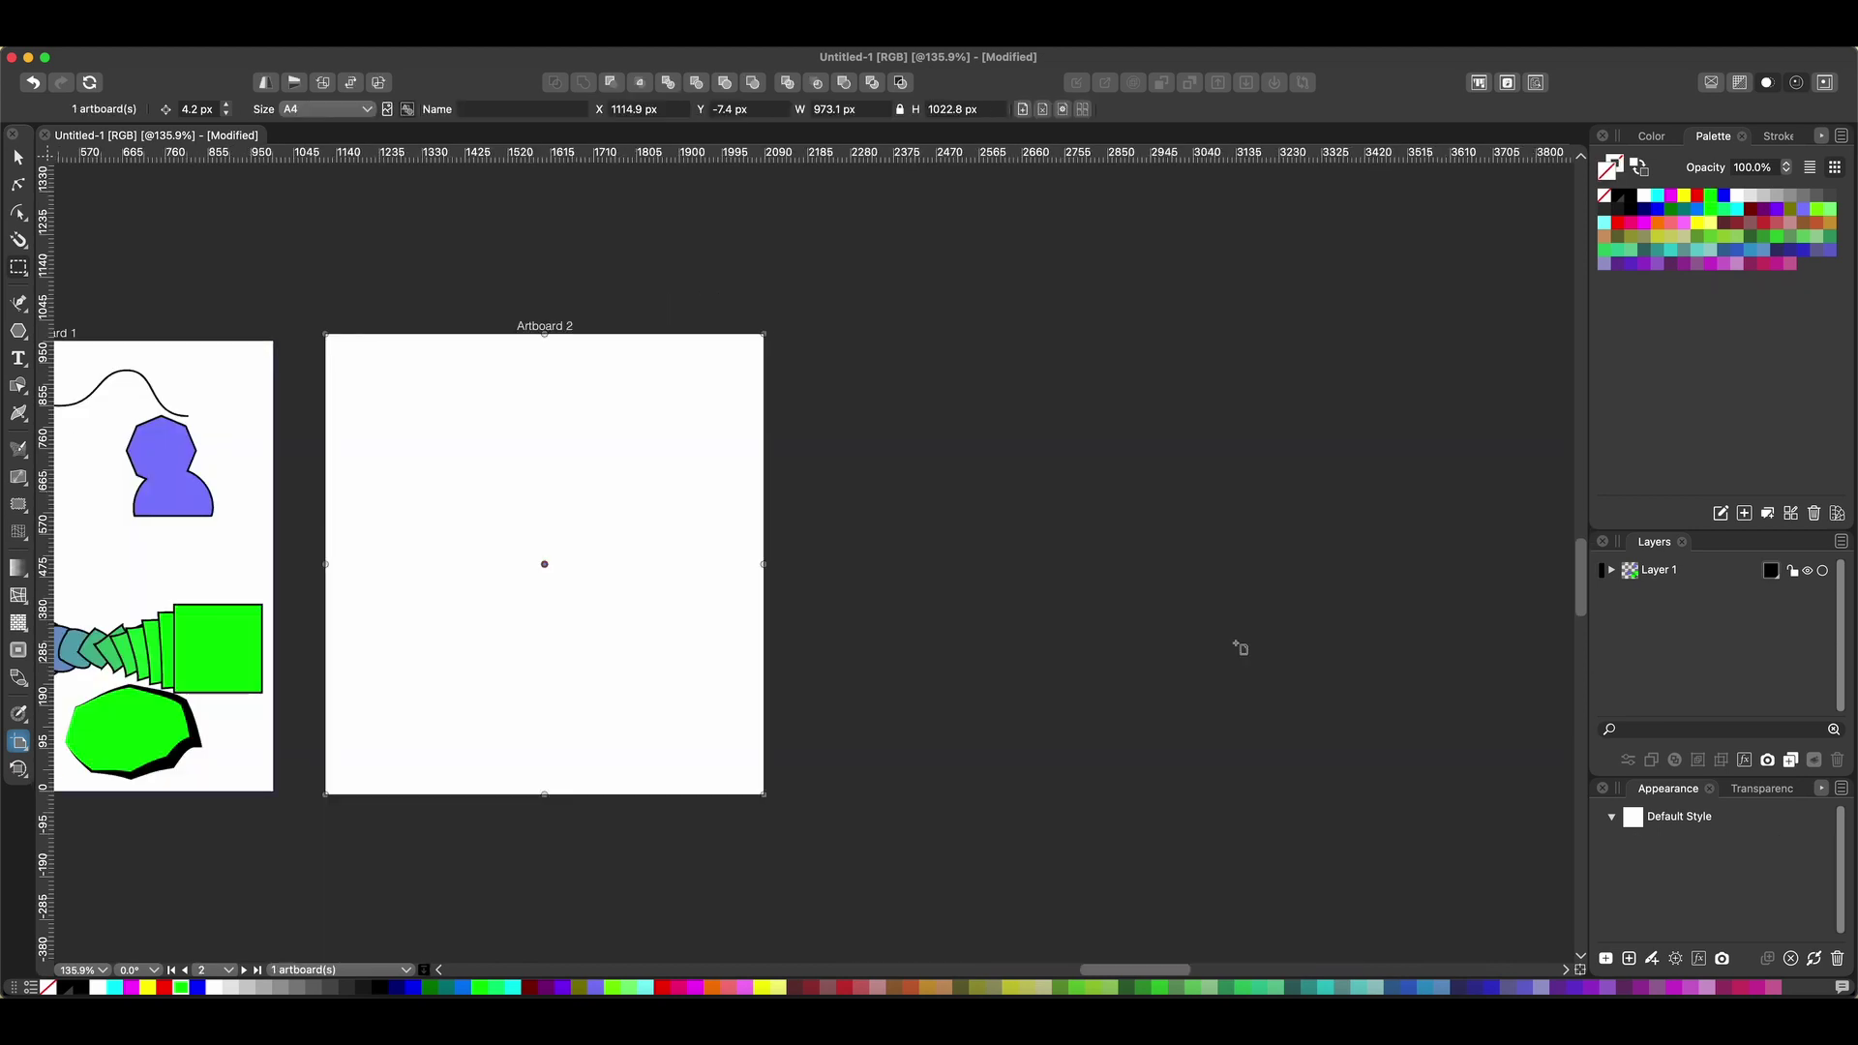
{"action": "scroll", "coordinate": [256, 384], "scroll_direction": "left", "scroll_amount": 2}
{"action": "scroll", "coordinate": [256, 385], "scroll_direction": "left", "scroll_amount": 3}
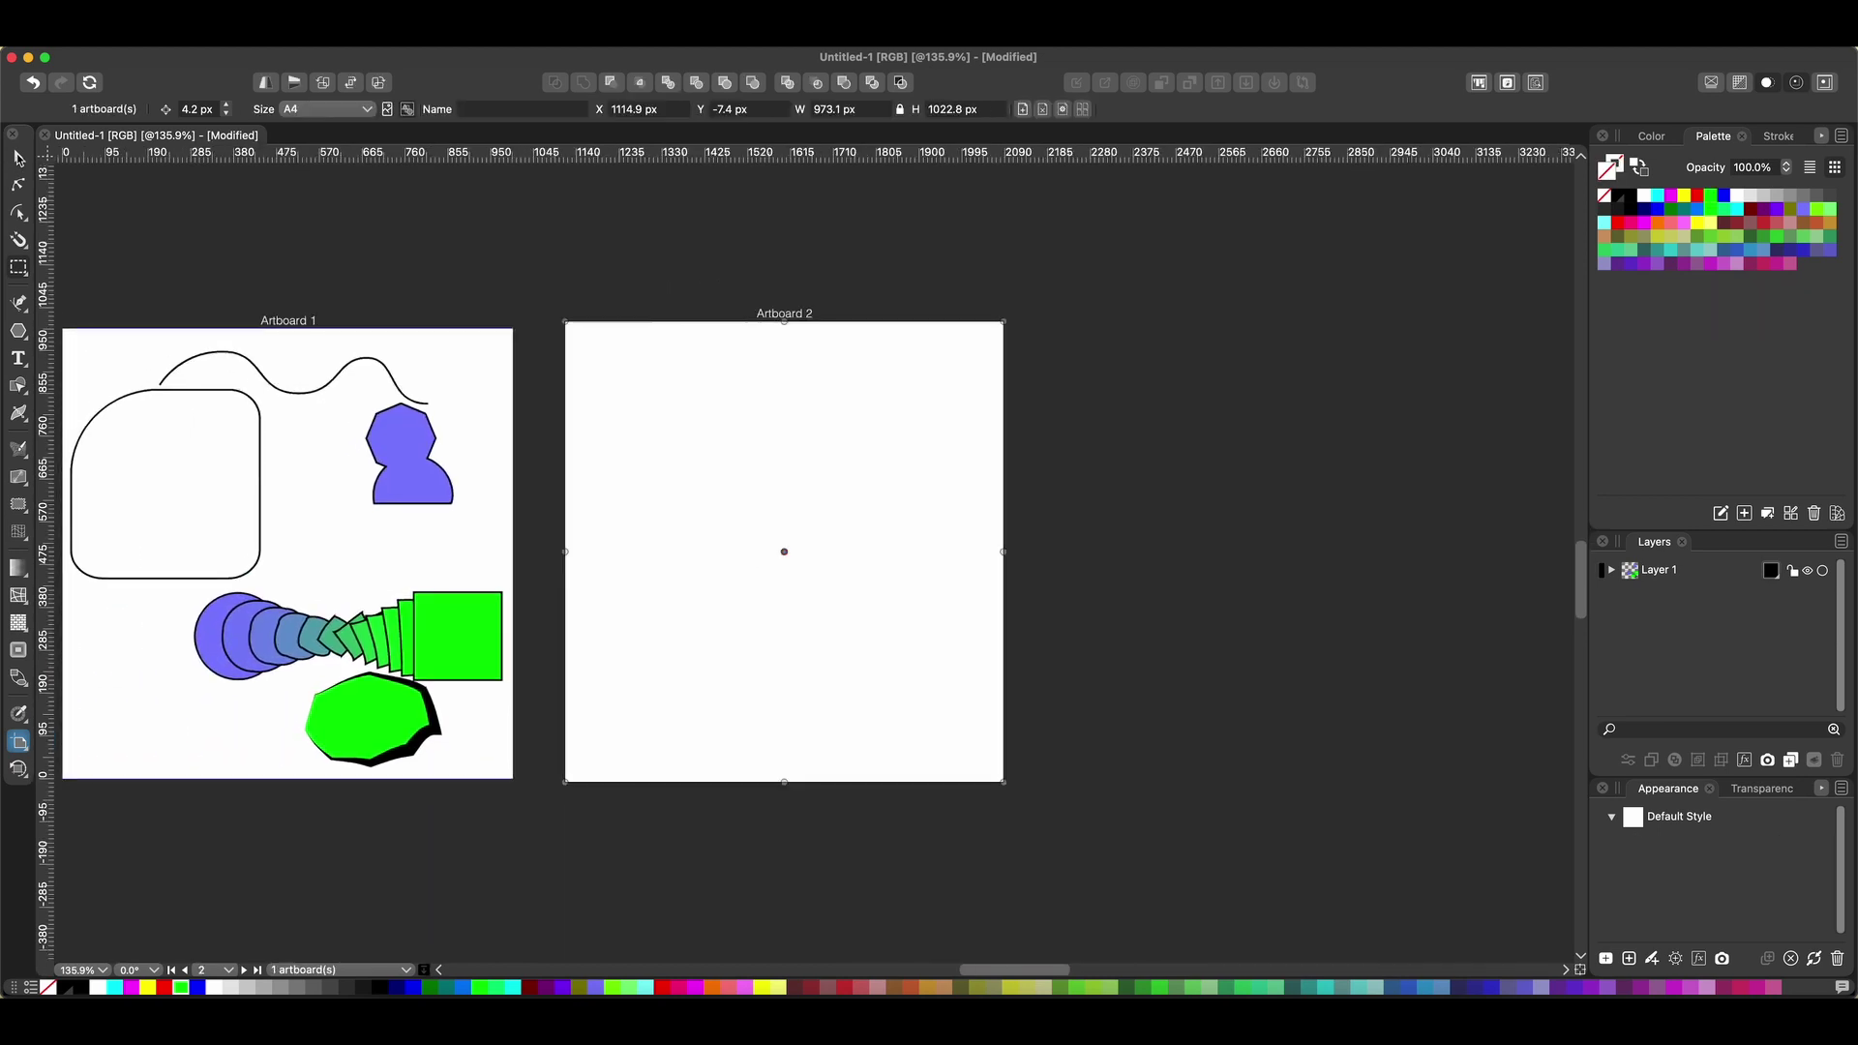
Duplicate the unfilled rounded rectangle from Artboard 1 onto Artboard 2.
{"action": "key", "text": "v"}
{"action": "left_click", "coordinate": [783, 552]}
{"action": "left_click", "coordinate": [258, 426]}
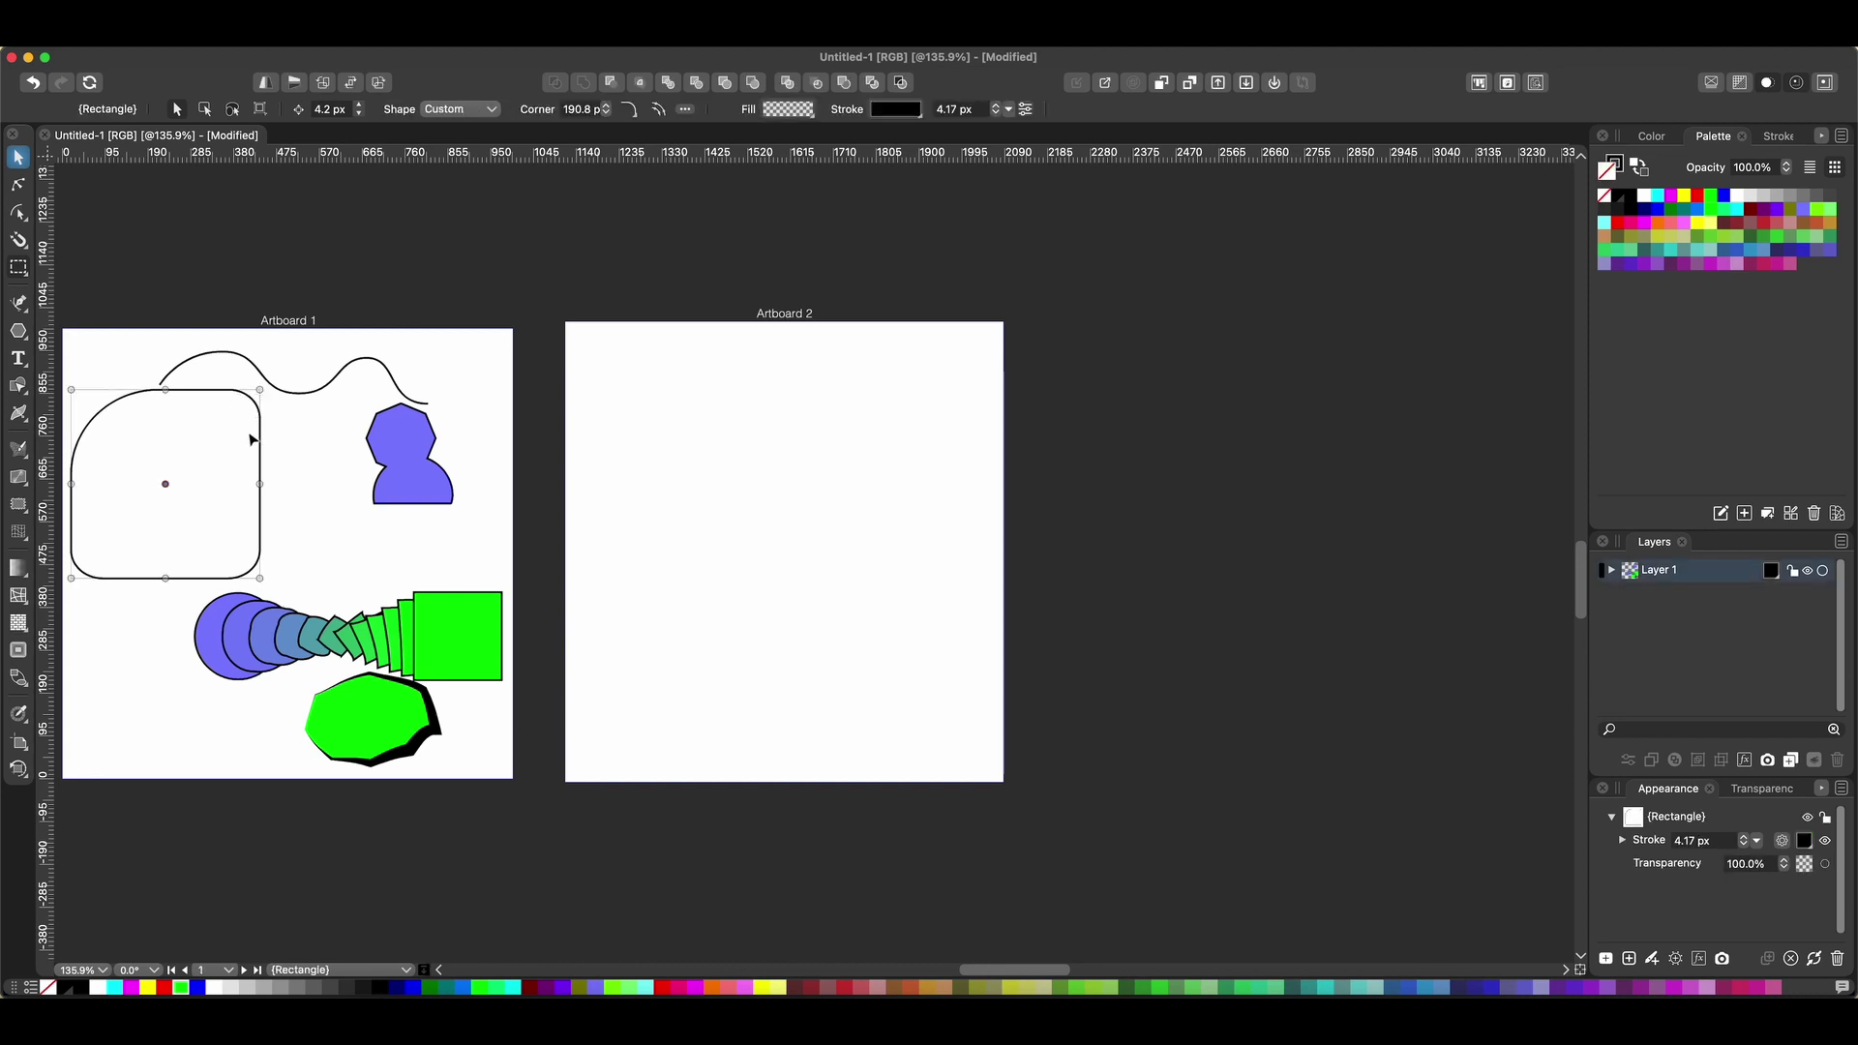
{"action": "scroll", "coordinate": [252, 440], "scroll_direction": "right", "scroll_amount": 1}
{"action": "left_click_drag", "start_coordinate": [249, 440], "coordinate": [813, 421]}
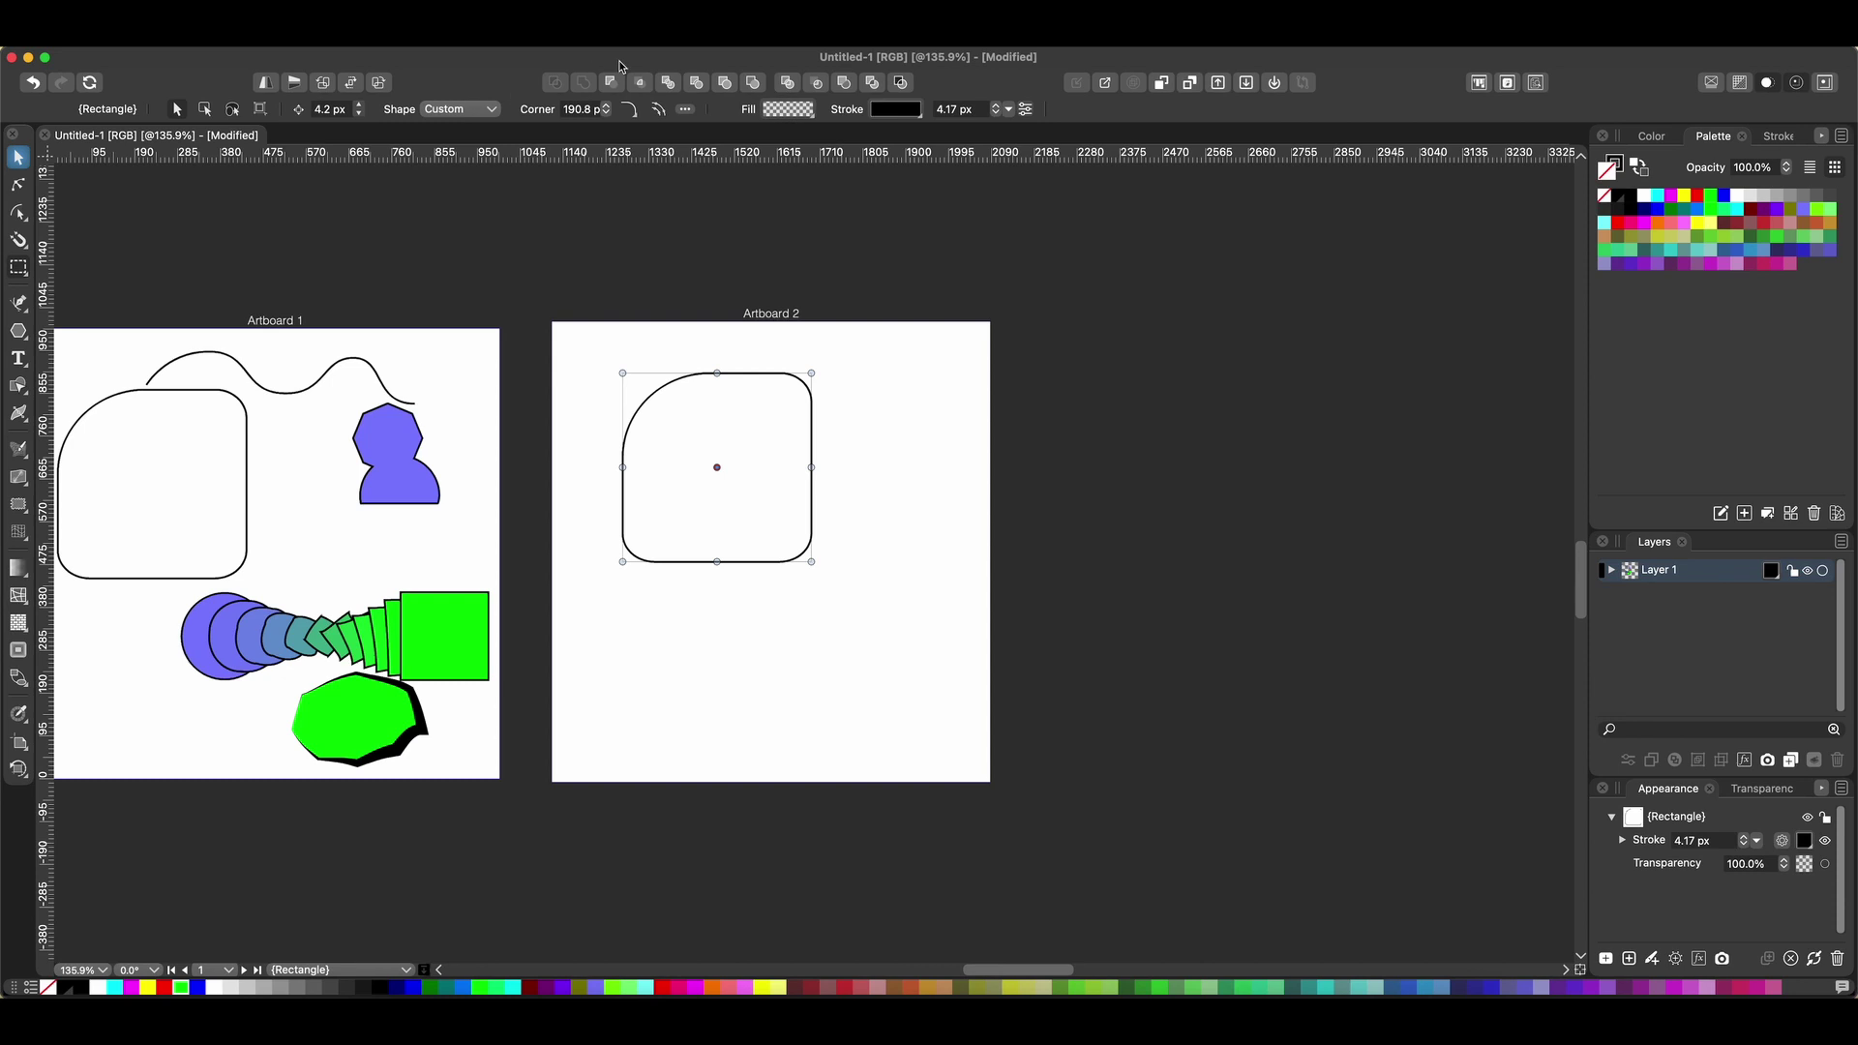
Flip the duplicated rounded rectangle horizontally and move it toward the right edge of Artboard 2.
{"action": "left_click", "coordinate": [268, 85]}
{"action": "left_click_drag", "start_coordinate": [787, 386], "coordinate": [892, 434]}
Draw a sharp-cornered rectangle overlapping the flipped shape's left part, matching its top and bottom edges.
{"action": "left_click", "coordinate": [22, 341]}
{"action": "left_click_drag", "start_coordinate": [619, 414], "coordinate": [827, 605]}
{"action": "key", "text": "v"}
{"action": "left_click_drag", "start_coordinate": [695, 416], "coordinate": [704, 427]}
{"action": "left_click_drag", "start_coordinate": [726, 615], "coordinate": [729, 612]}
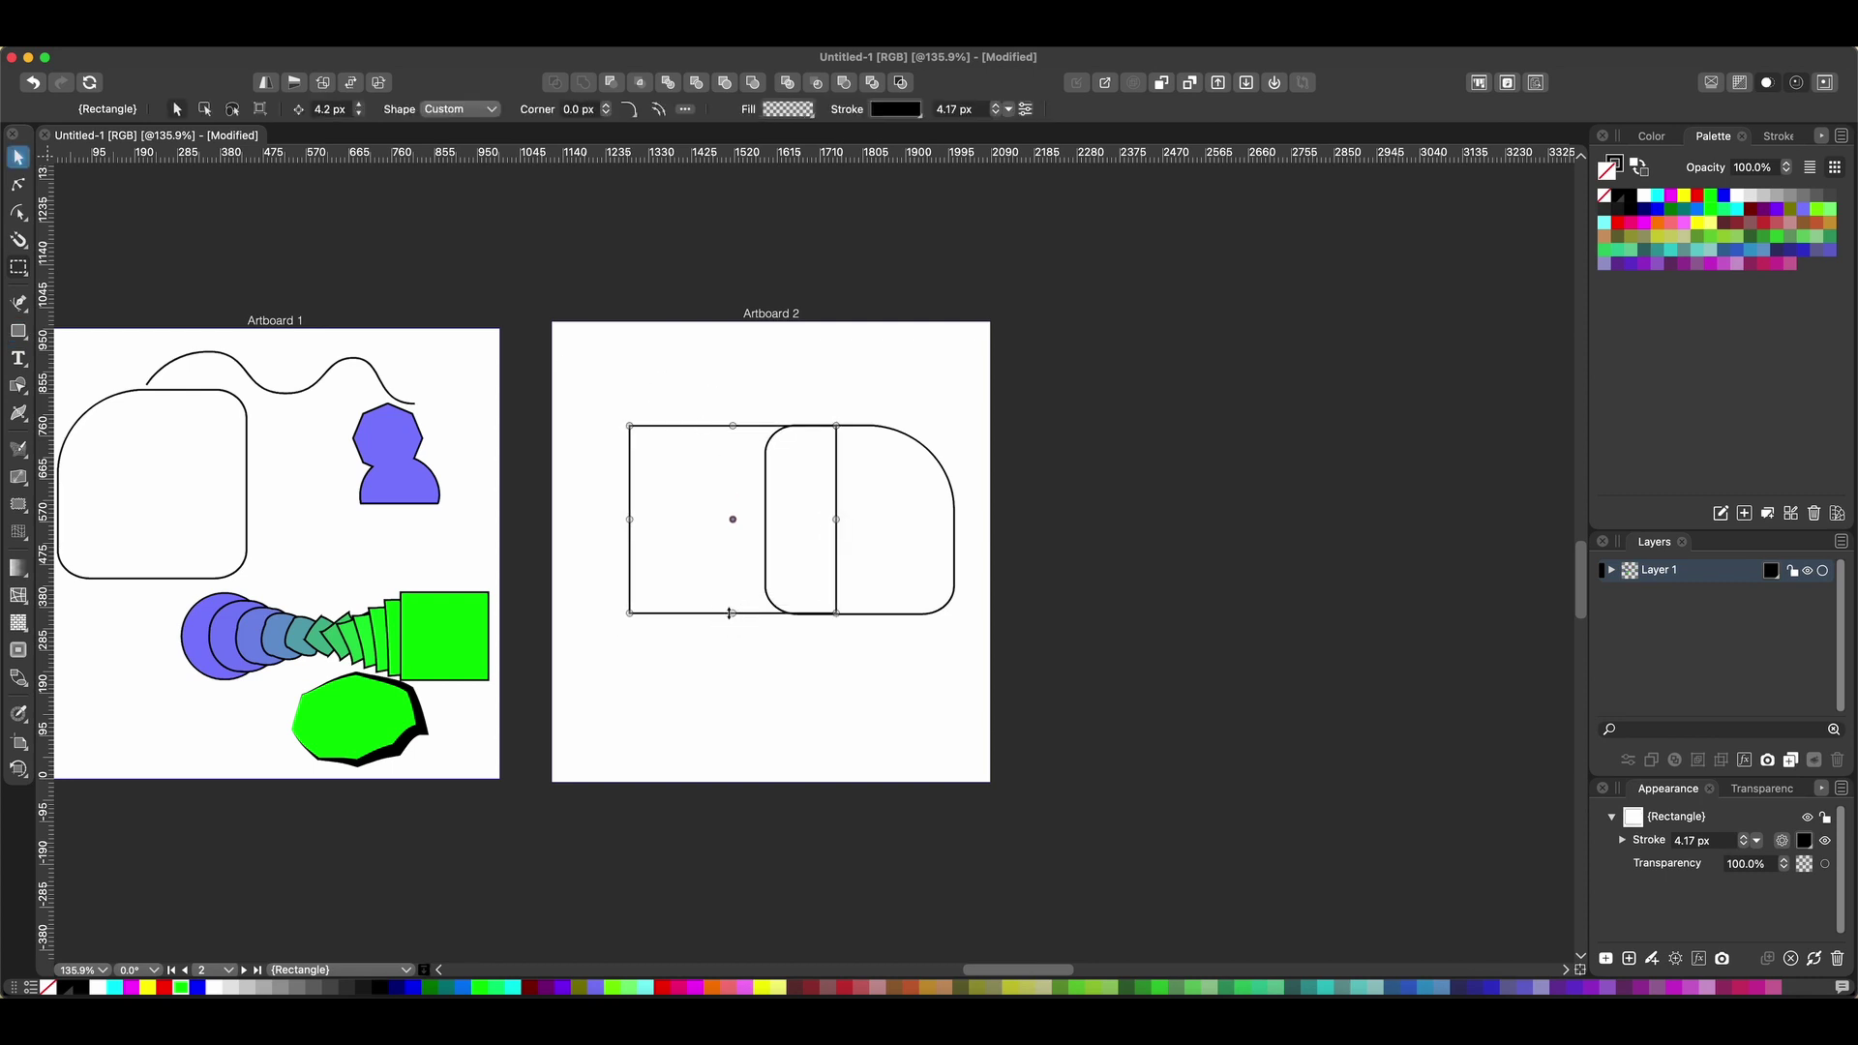
{"action": "scroll", "coordinate": [808, 567], "scroll_direction": "up", "scroll_amount": 5}
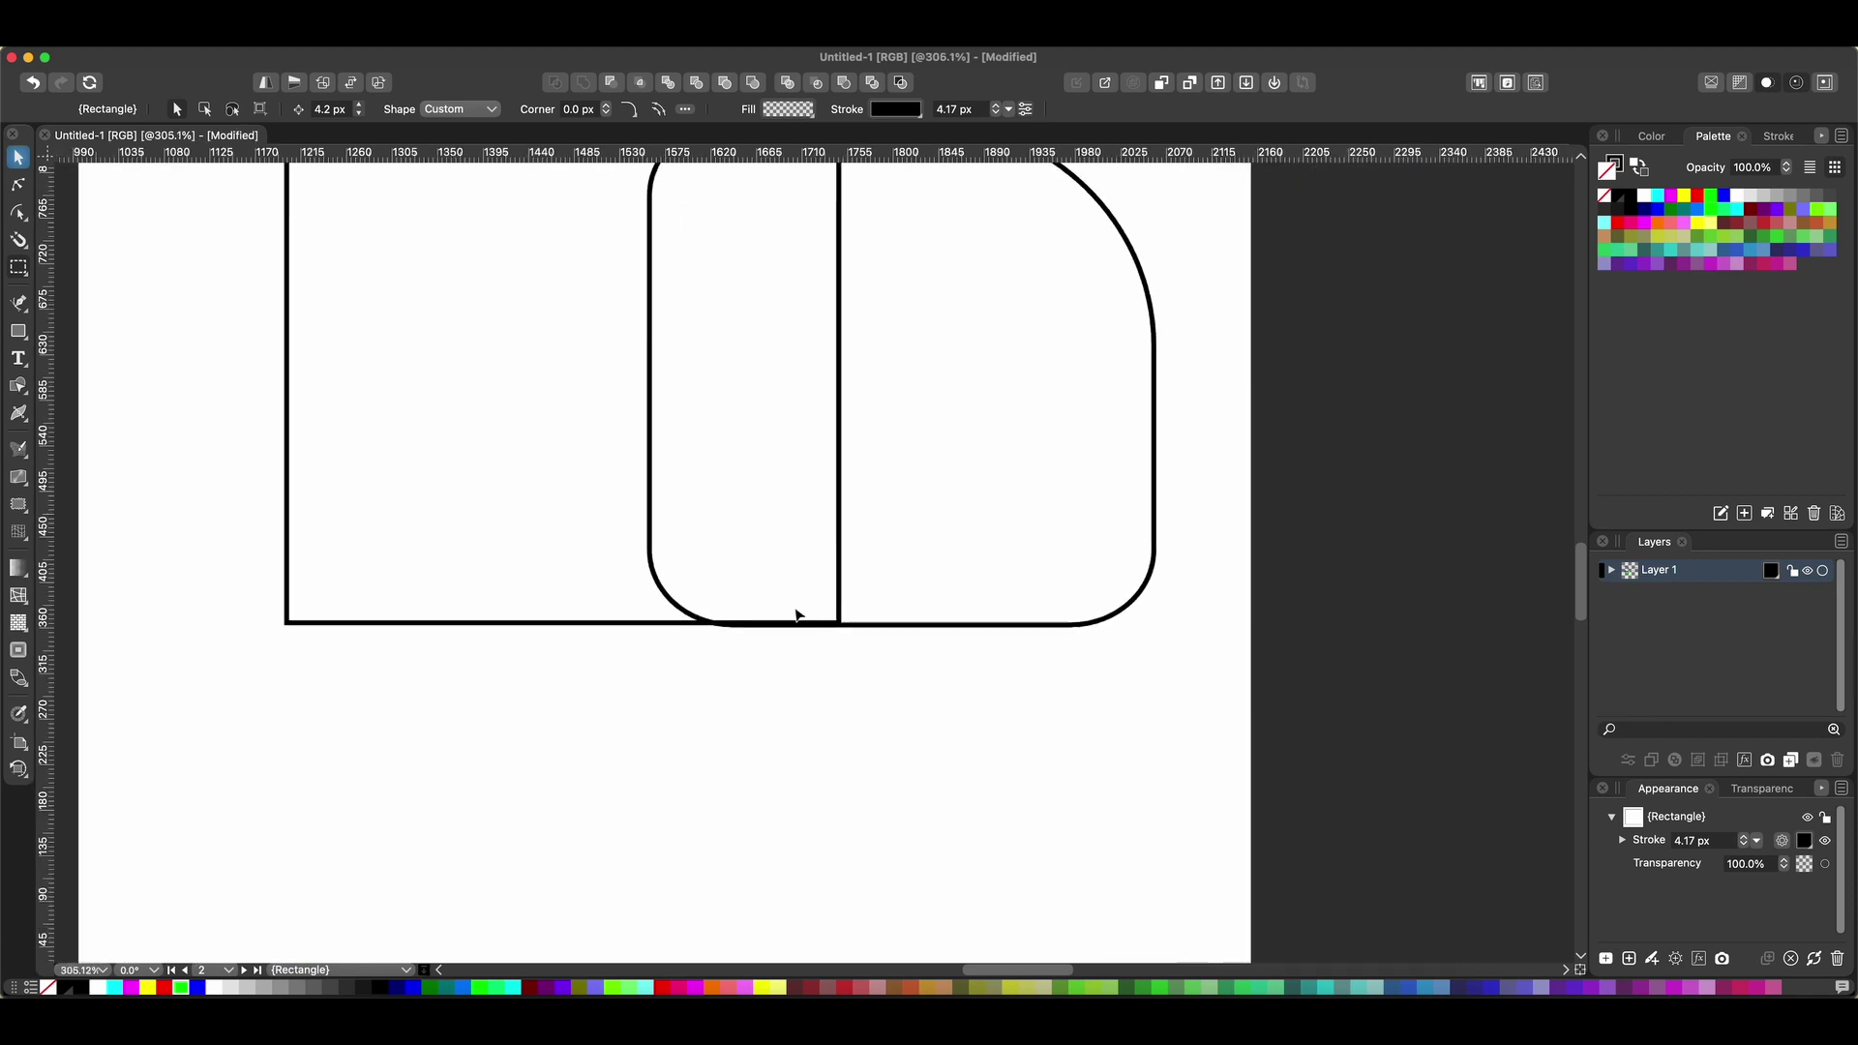
{"action": "scroll", "coordinate": [650, 532], "scroll_direction": "down", "scroll_amount": 2}
{"action": "mouse_move", "coordinate": [554, 221]}
{"action": "left_mouse_down"}
{"action": "mouse_move", "coordinate": [584, 211]}
{"action": "mouse_move", "coordinate": [543, 237]}
{"action": "mouse_move", "coordinate": [563, 225]}
{"action": "left_mouse_up"}
Find the snapping commands and enable snapping for the document.
{"action": "key", "text": "super+shift+/"}
{"action": "type", "text": "snap"}
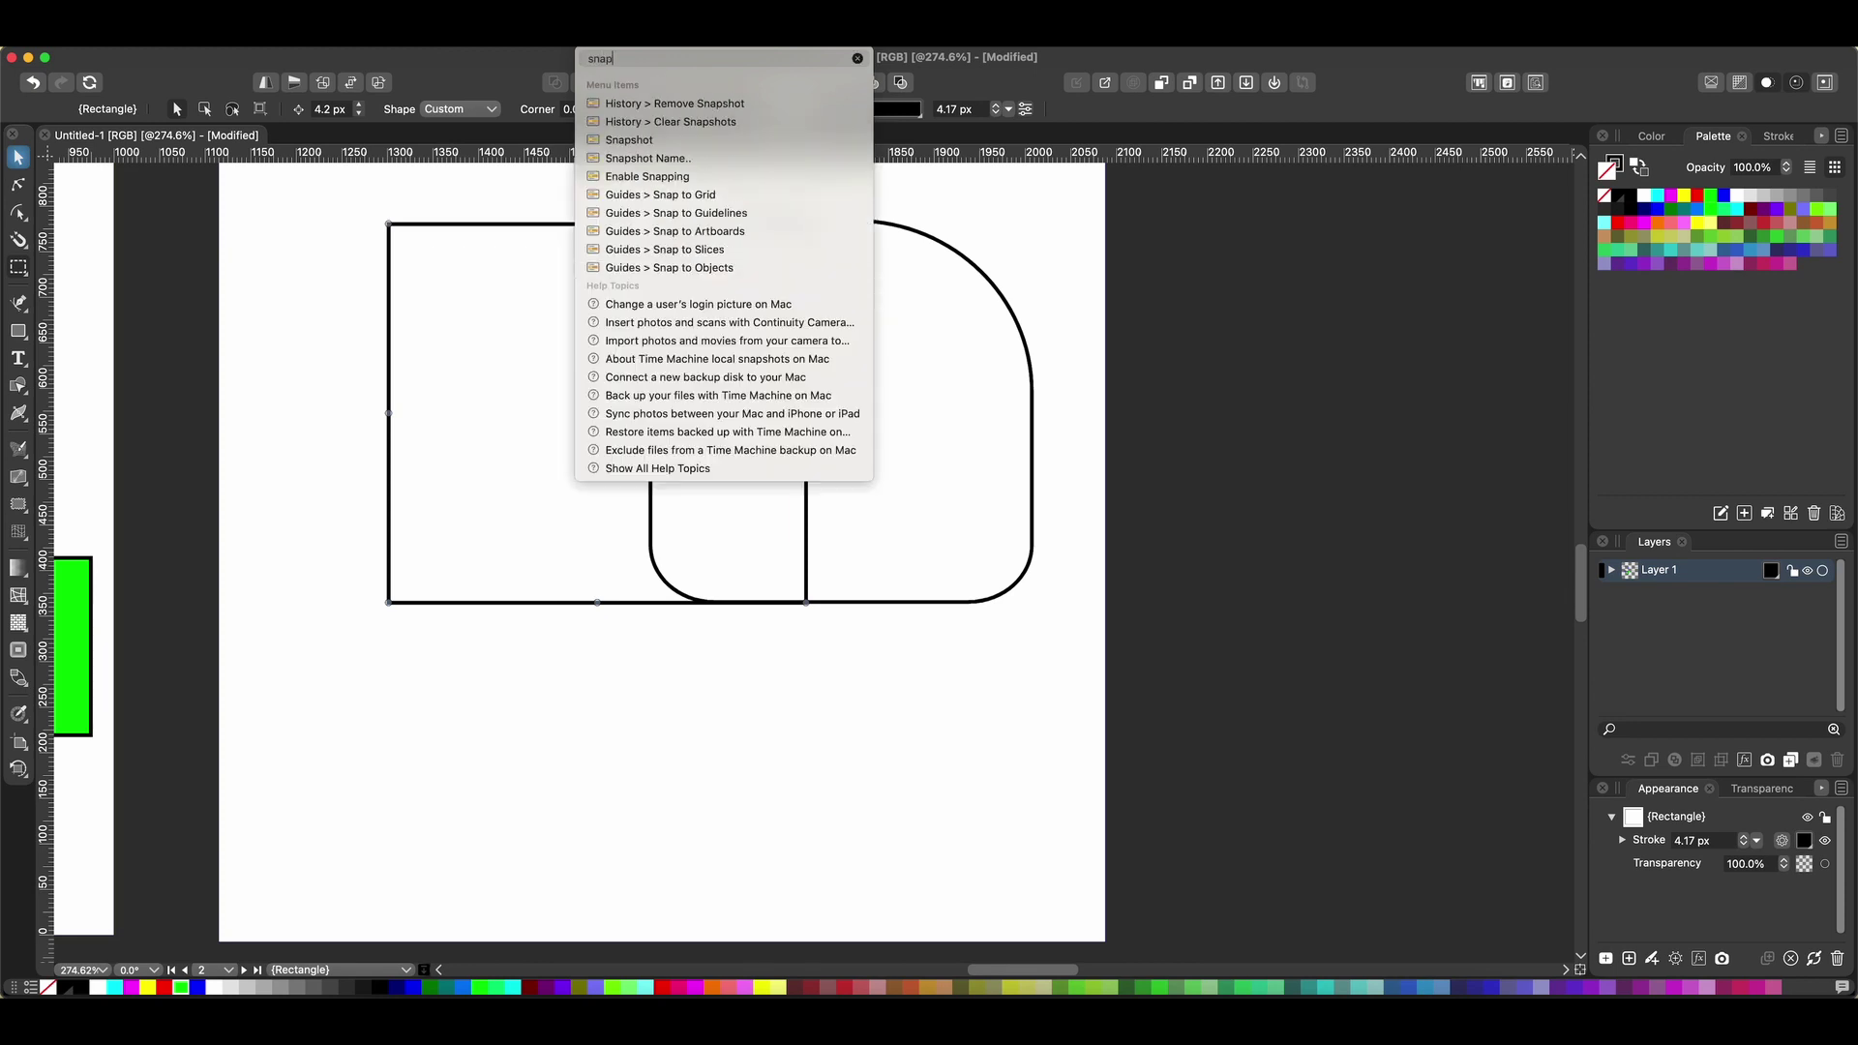
{"action": "left_click", "coordinate": [653, 177]}
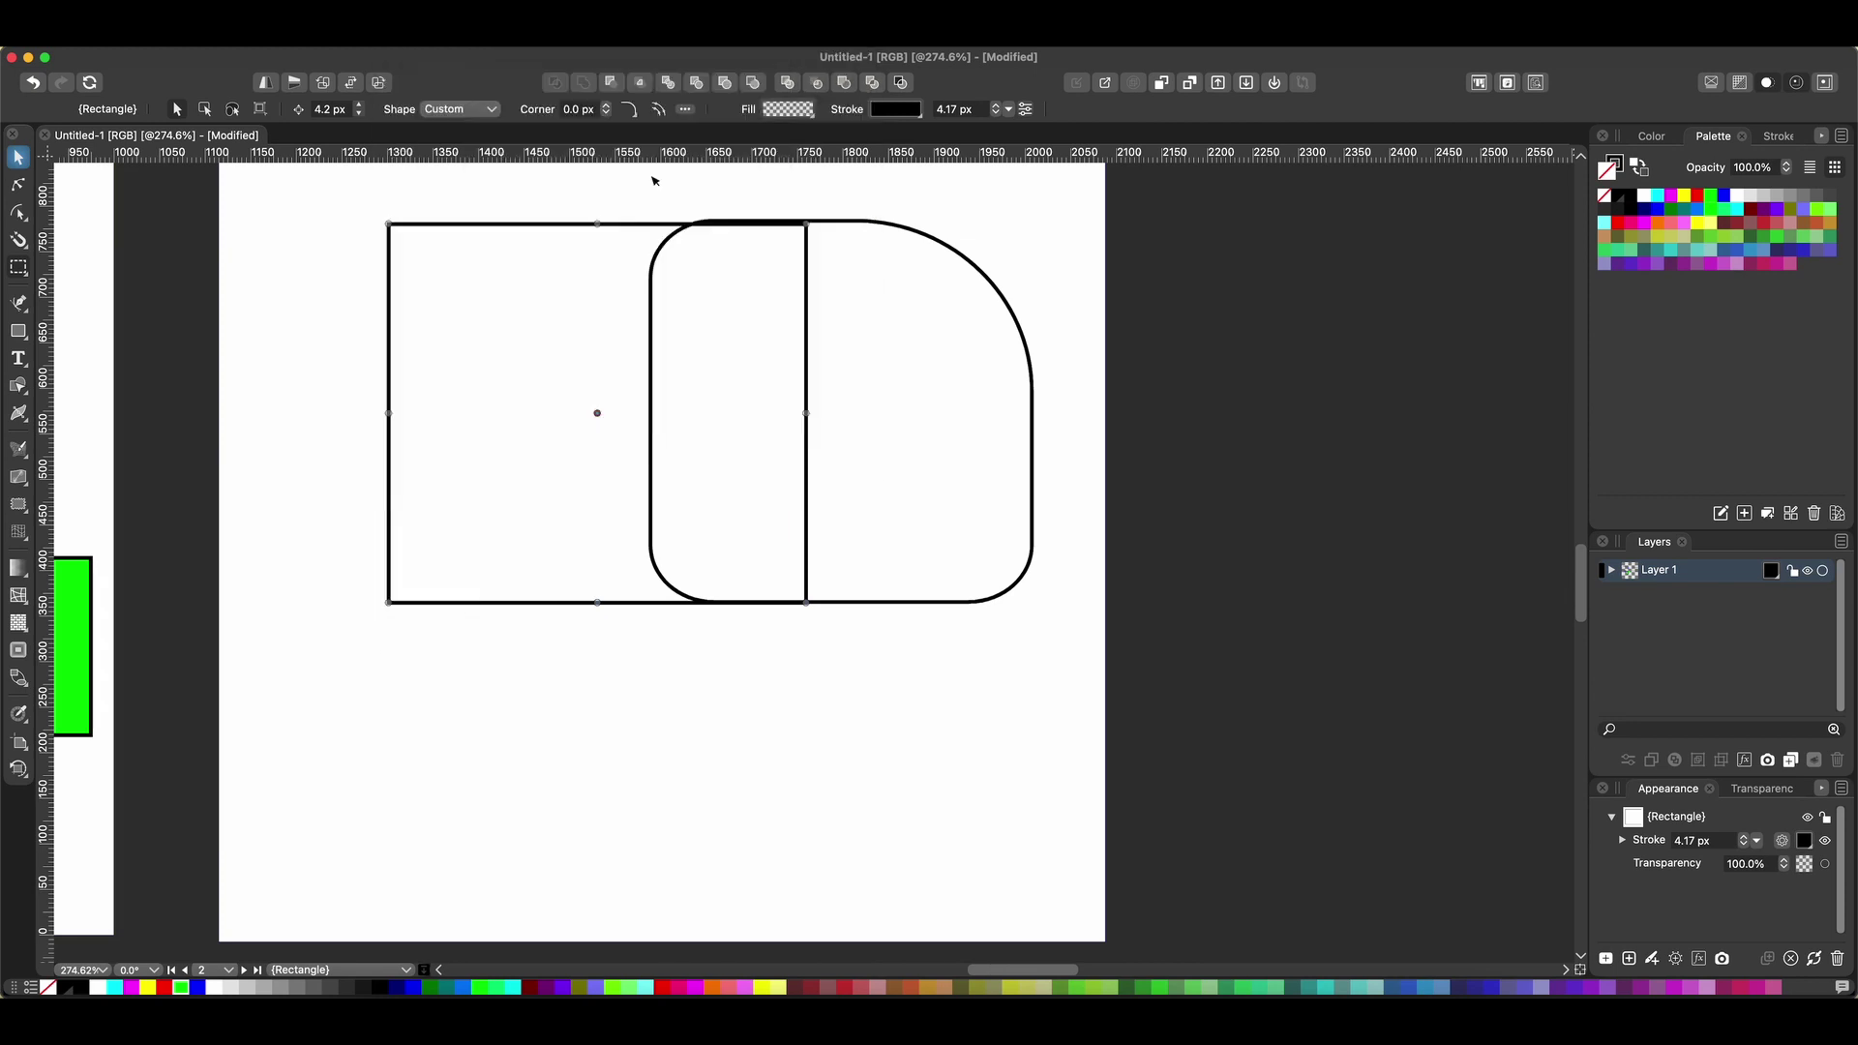
{"action": "left_click", "coordinate": [589, 37]}
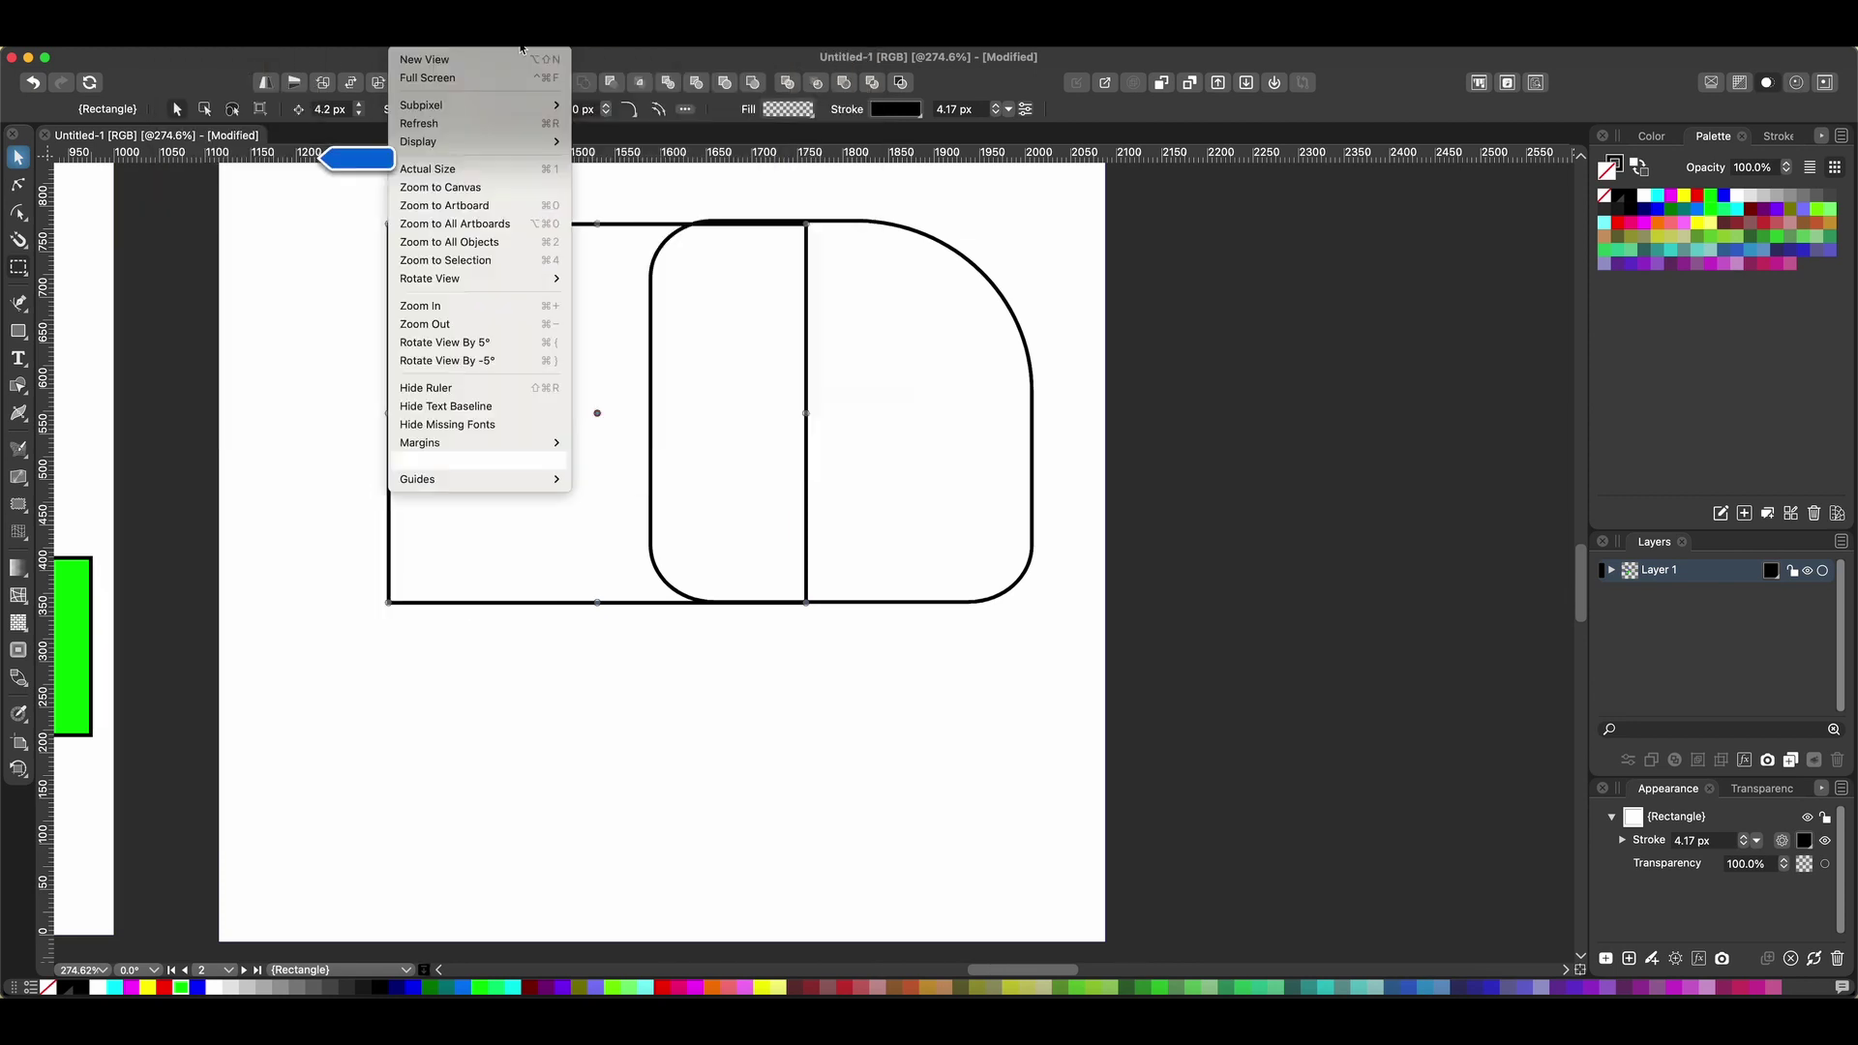
{"action": "mouse_move", "coordinate": [505, 37]}
{"action": "left_click", "coordinate": [580, 461]}
Adjust the rectangle's top and bottom edges so they line up with the flipped rounded shape.
{"action": "mouse_move", "coordinate": [548, 224]}
{"action": "left_mouse_down"}
{"action": "mouse_move", "coordinate": [543, 203]}
{"action": "mouse_move", "coordinate": [545, 221]}
{"action": "left_mouse_up"}
{"action": "left_click", "coordinate": [498, 29]}
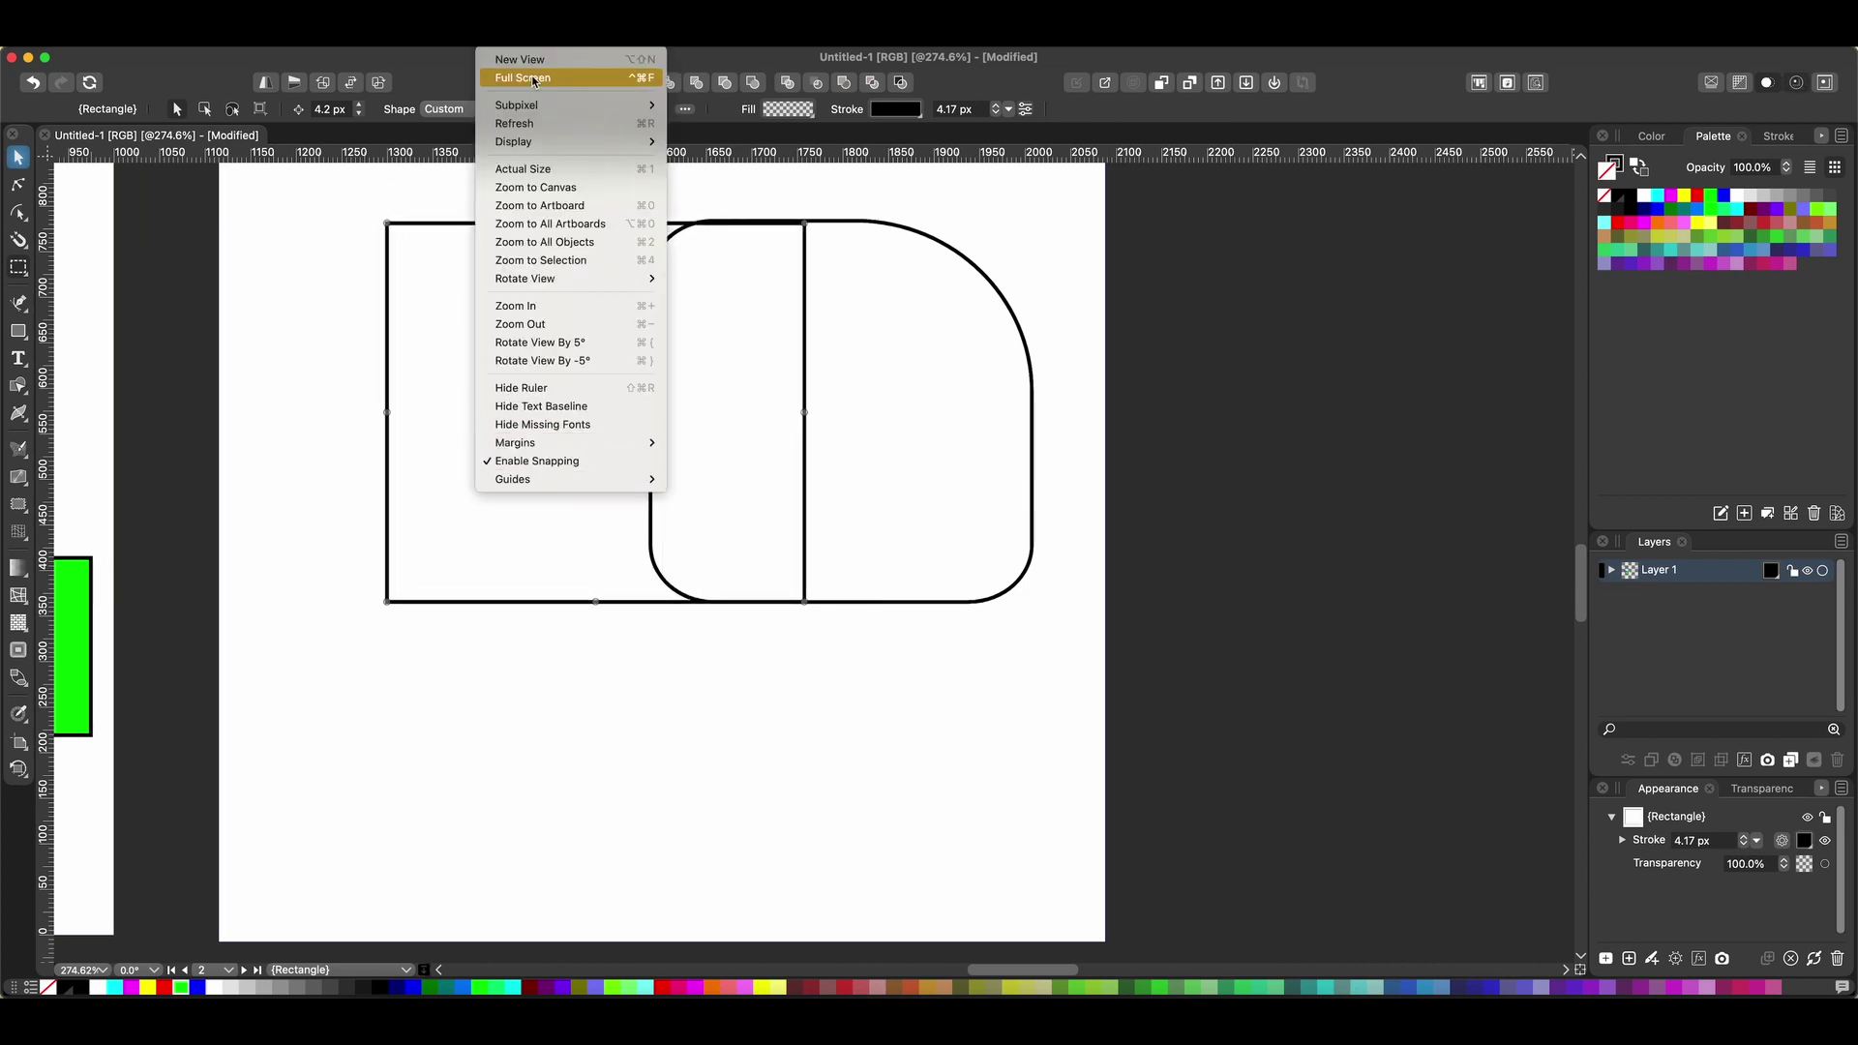
{"action": "left_click", "coordinate": [803, 290]}
{"action": "left_click_drag", "start_coordinate": [632, 224], "coordinate": [631, 247]}
{"action": "left_click_drag", "start_coordinate": [591, 599], "coordinate": [592, 601]}
Merge the rectangle and the overlapping rounded shape into one outline with the Shape Builder tool.
{"action": "scroll", "coordinate": [369, 228], "scroll_direction": "down", "scroll_amount": 3}
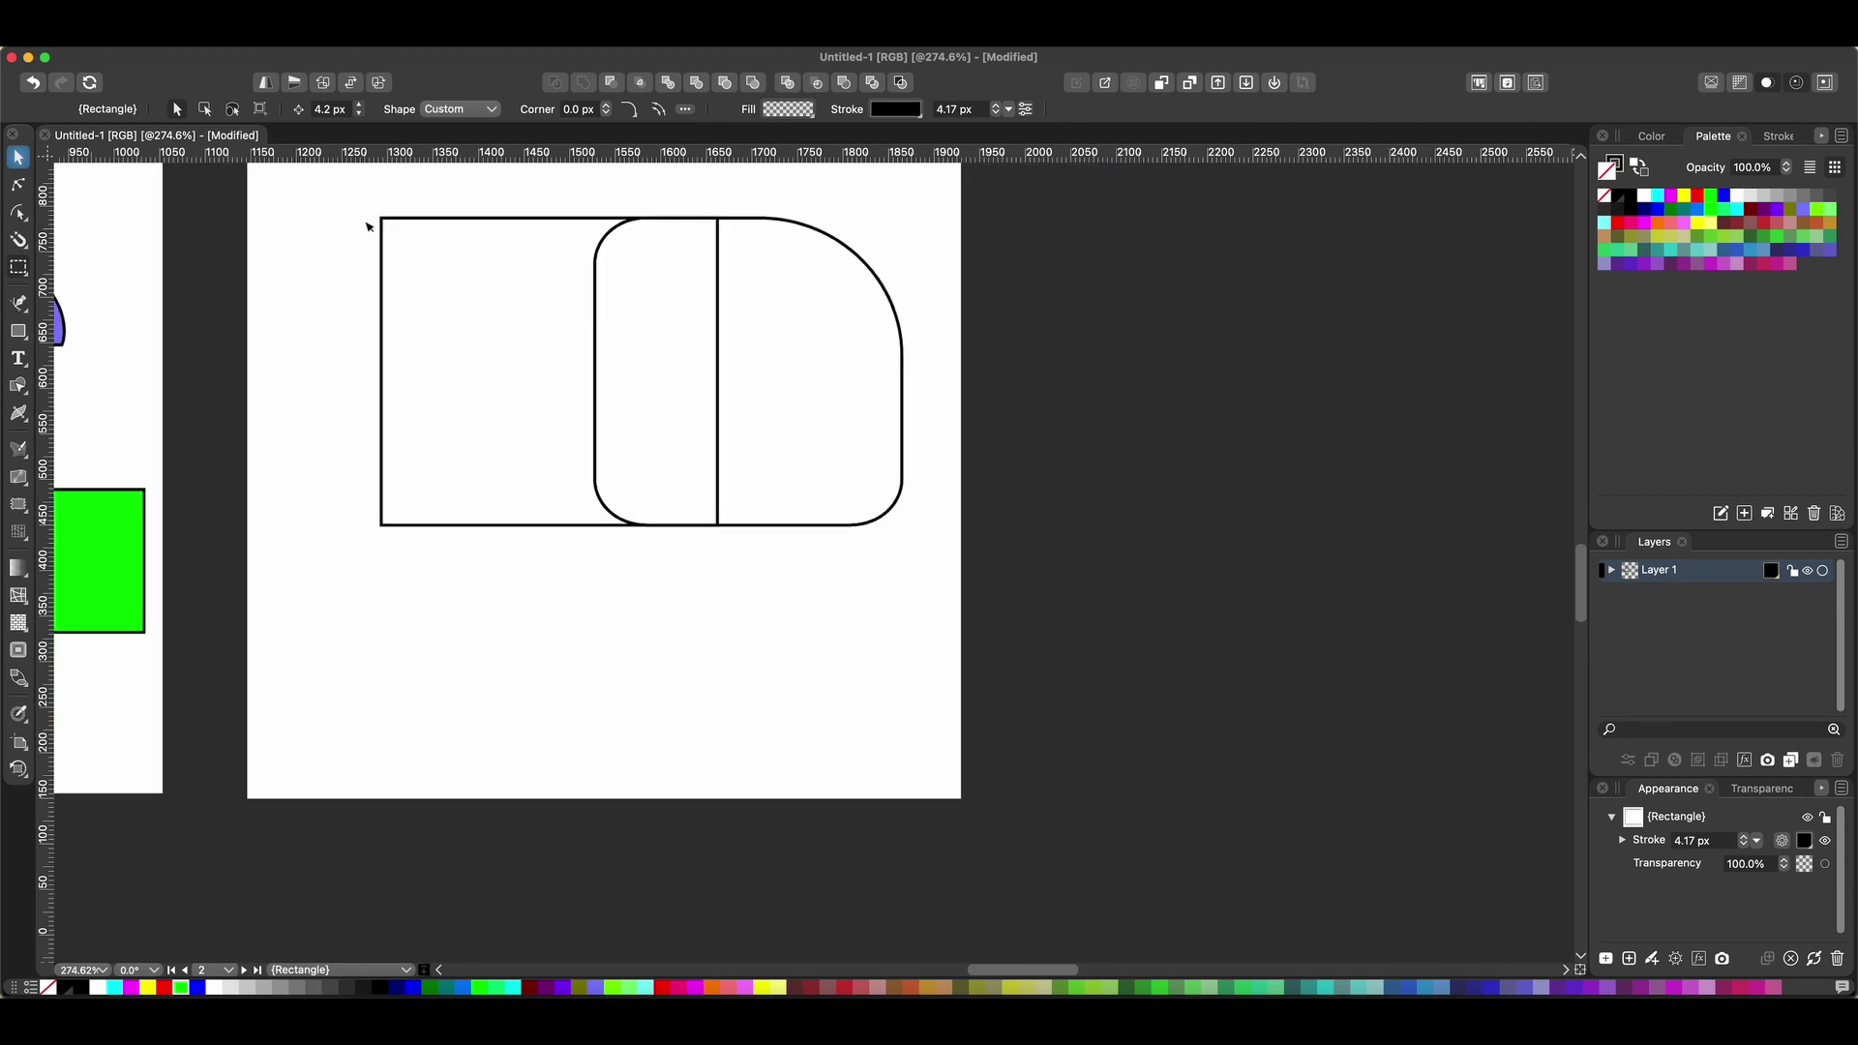
{"action": "scroll", "coordinate": [368, 229], "scroll_direction": "up", "scroll_amount": 2}
{"action": "left_click_drag", "start_coordinate": [369, 228], "coordinate": [775, 597]}
{"action": "key", "text": "shift+m"}
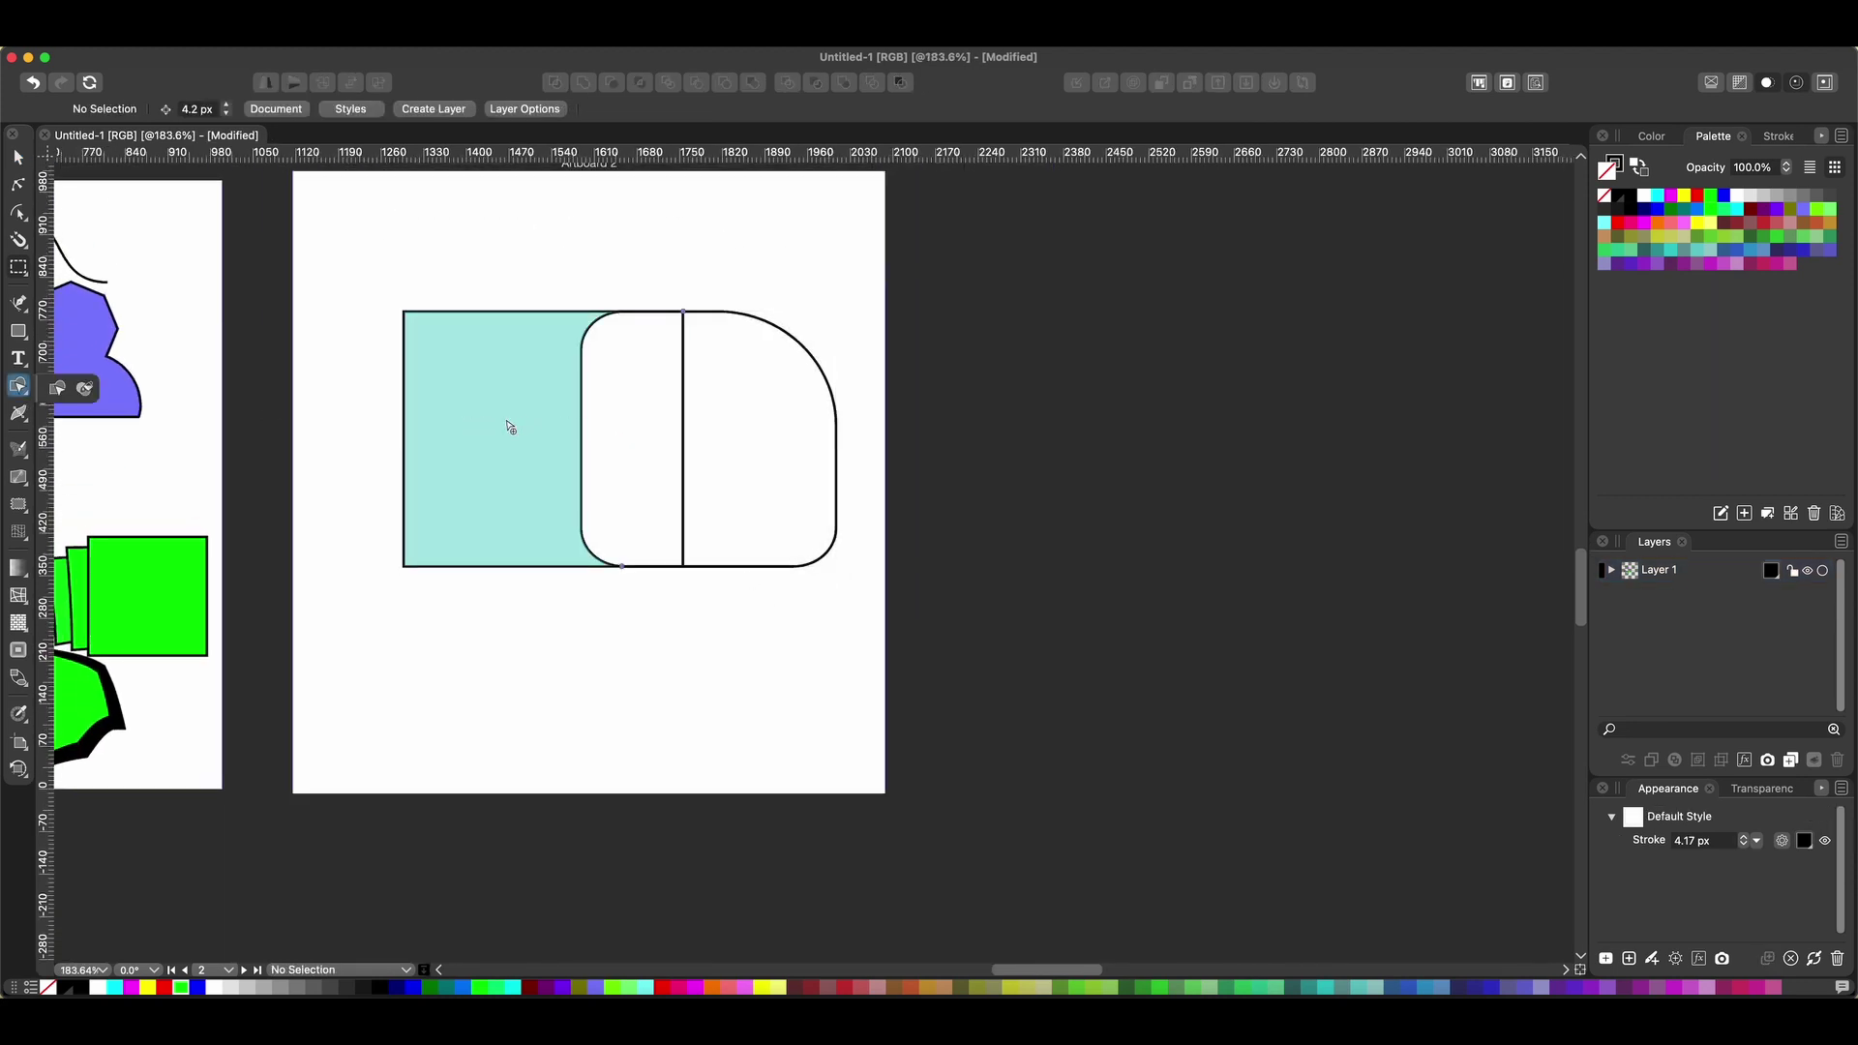
{"action": "left_click_drag", "start_coordinate": [510, 426], "coordinate": [735, 450]}
Round the two sharp left corners of the merged outline to 20 px.
{"action": "left_click", "coordinate": [18, 210]}
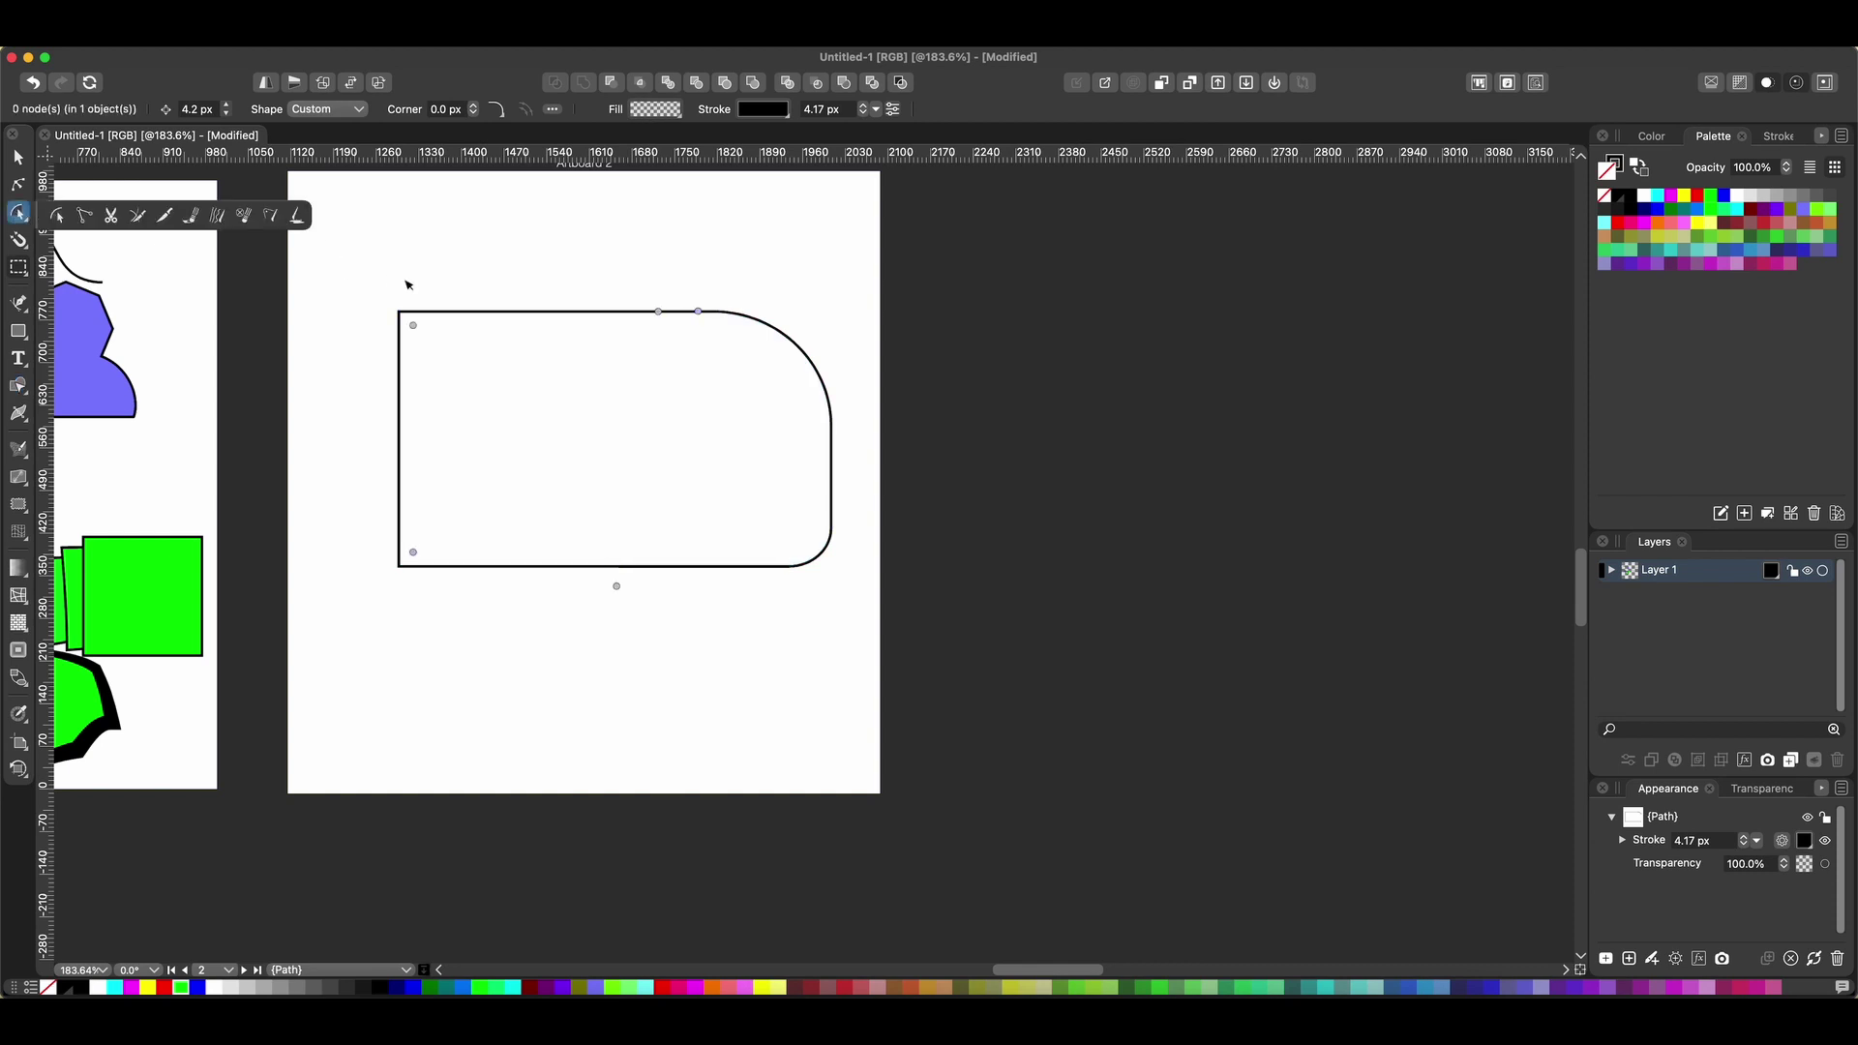
{"action": "left_click", "coordinate": [433, 345]}
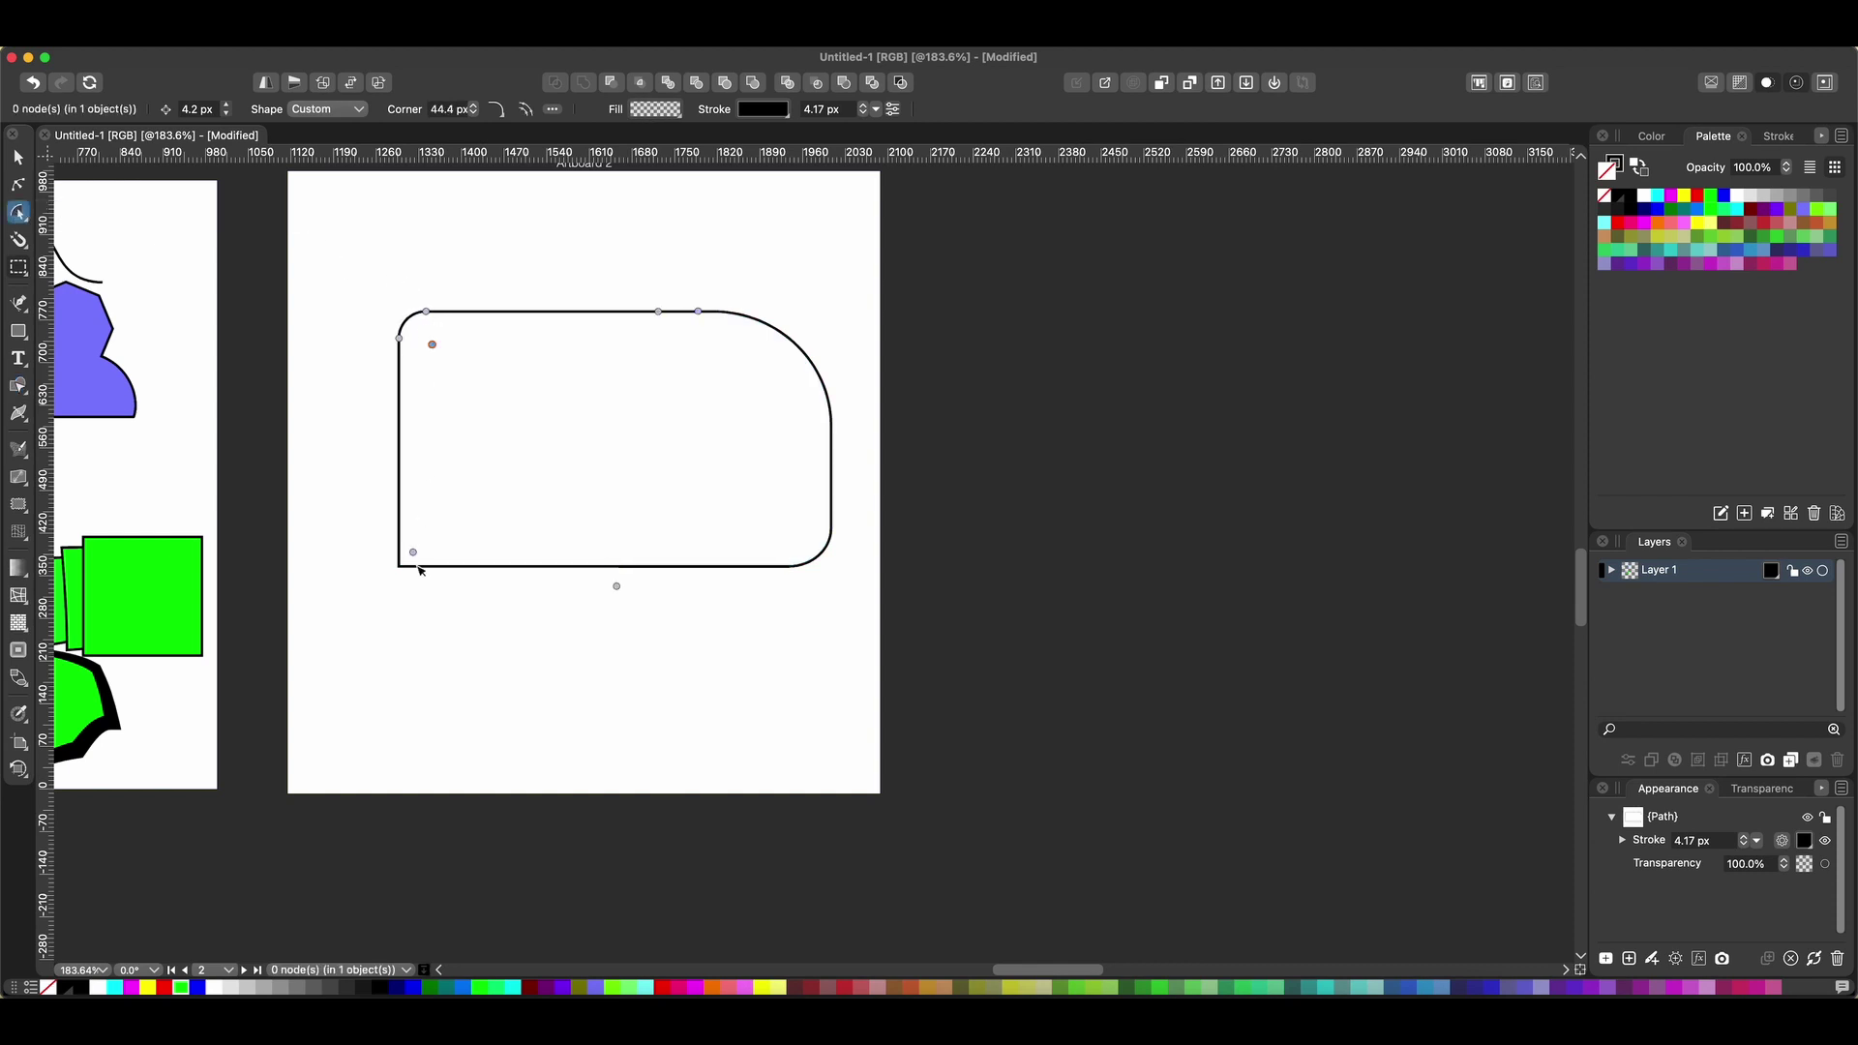
{"action": "left_click_drag", "start_coordinate": [416, 552], "coordinate": [423, 545]}
{"action": "scroll", "coordinate": [676, 616], "scroll_direction": "up", "scroll_amount": 5}
{"action": "scroll", "coordinate": [635, 559], "scroll_direction": "down", "scroll_amount": 3}
{"action": "left_click", "coordinate": [21, 186]}
{"action": "key", "text": "super+z"}
{"action": "scroll", "coordinate": [581, 299], "scroll_direction": "up", "scroll_amount": 3}
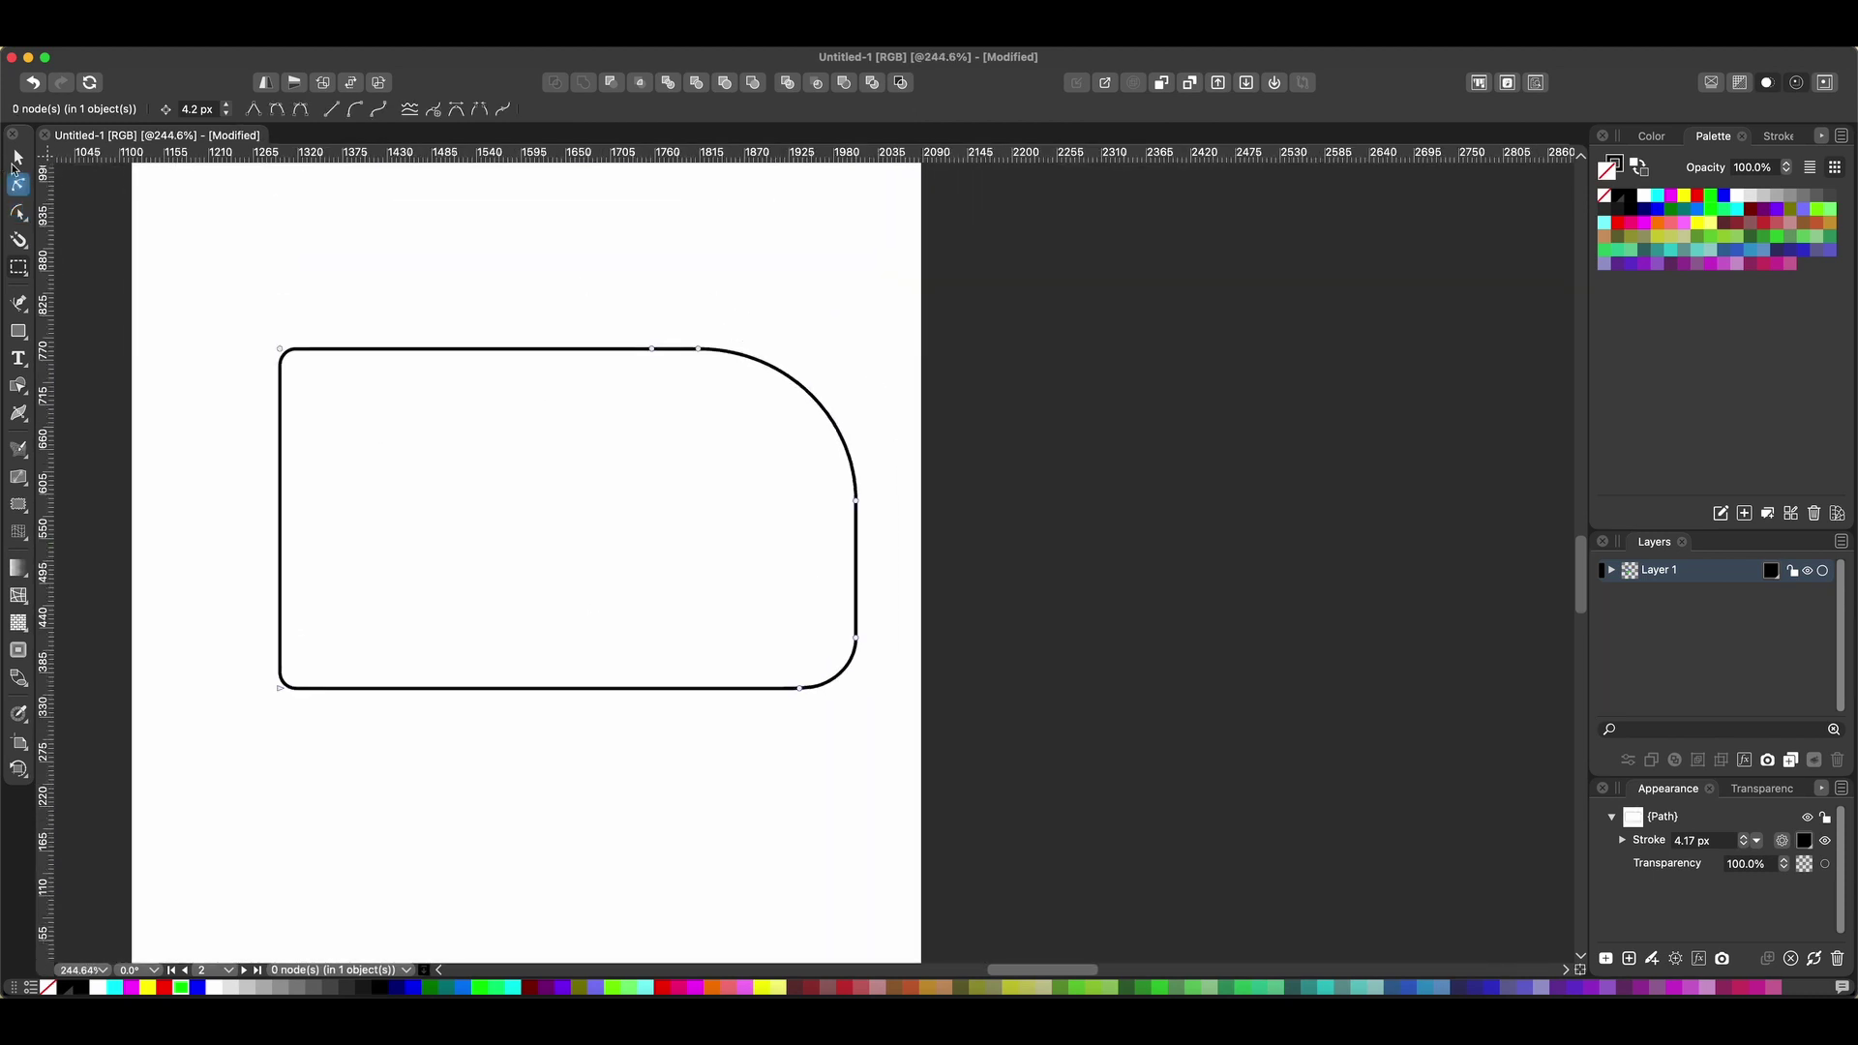
{"action": "left_click", "coordinate": [18, 158]}
Draw a circular wheel on the body's lower edge near the rear and duplicate it toward the front.
{"action": "scroll", "coordinate": [450, 315], "scroll_direction": "down", "scroll_amount": 3}
{"action": "left_click", "coordinate": [19, 331]}
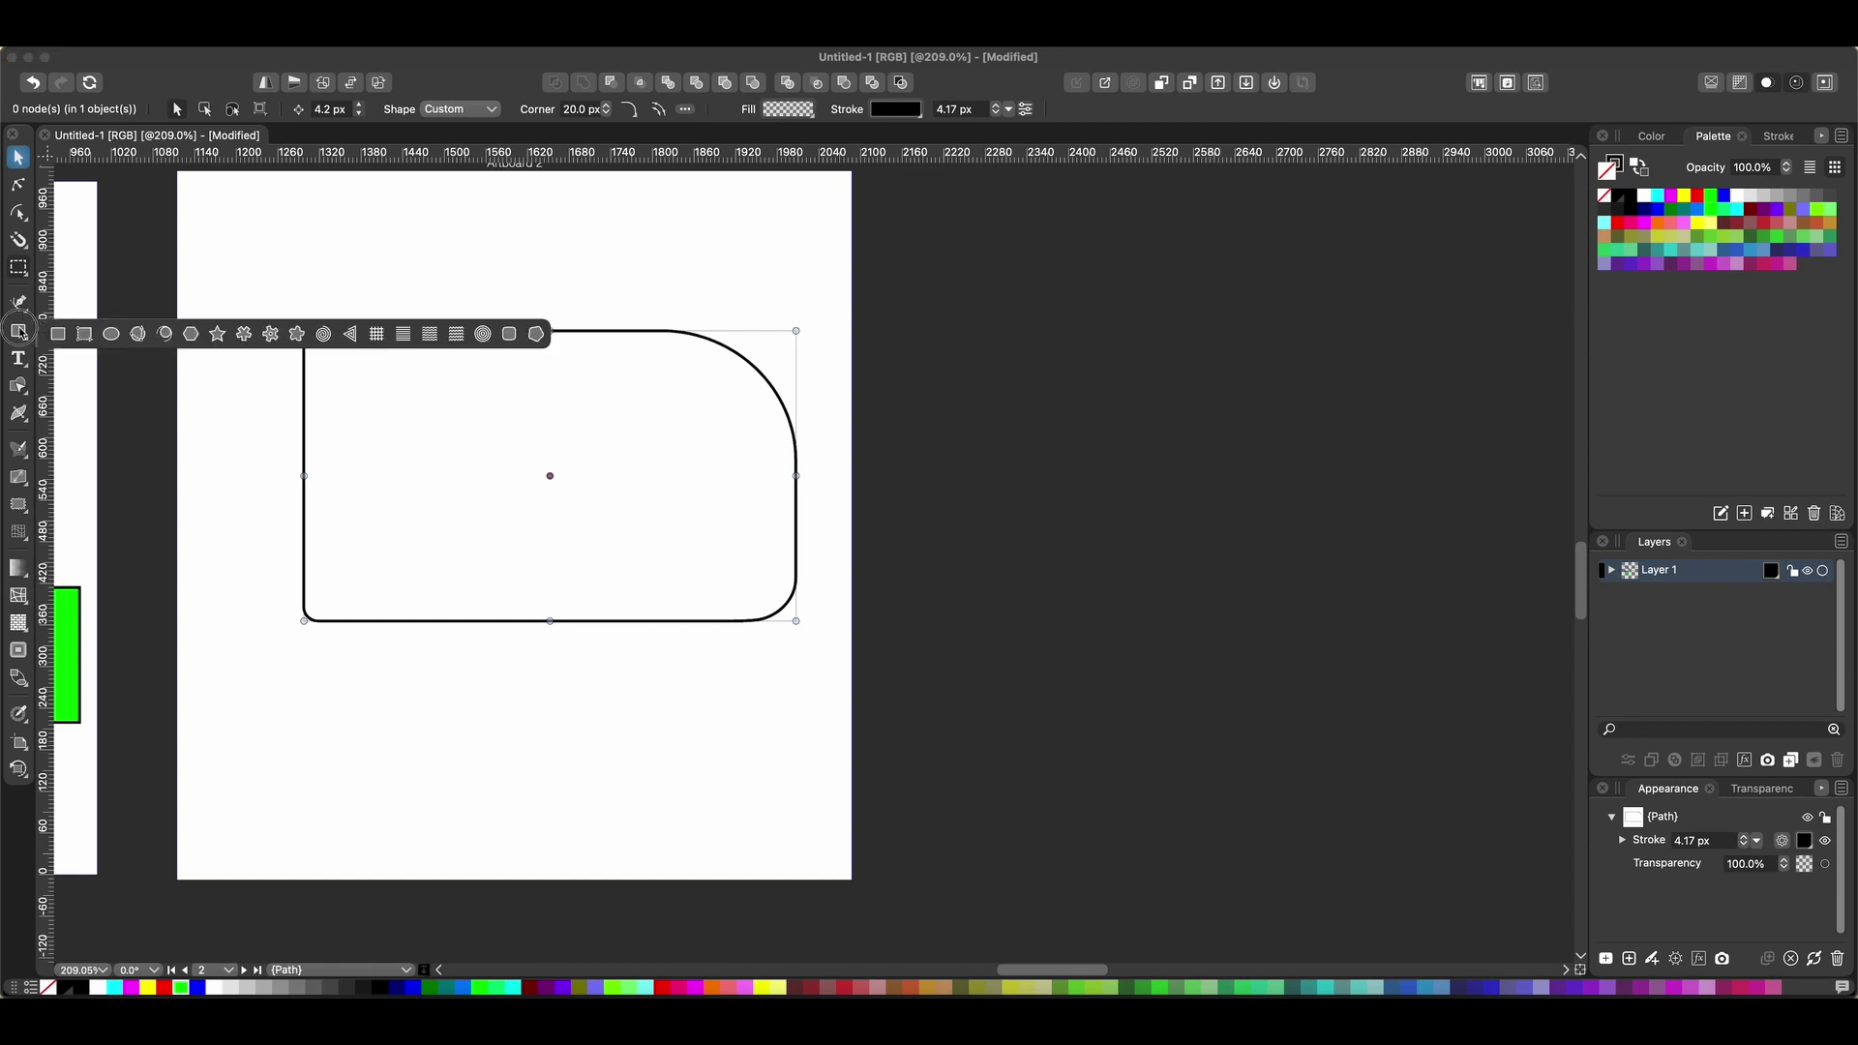
{"action": "left_click", "coordinate": [162, 331]}
{"action": "left_click_drag", "start_coordinate": [367, 573], "coordinate": [487, 701]}
{"action": "key", "text": "v"}
{"action": "left_click_drag", "start_coordinate": [398, 596], "coordinate": [638, 584]}
{"action": "key", "text": "super+z"}
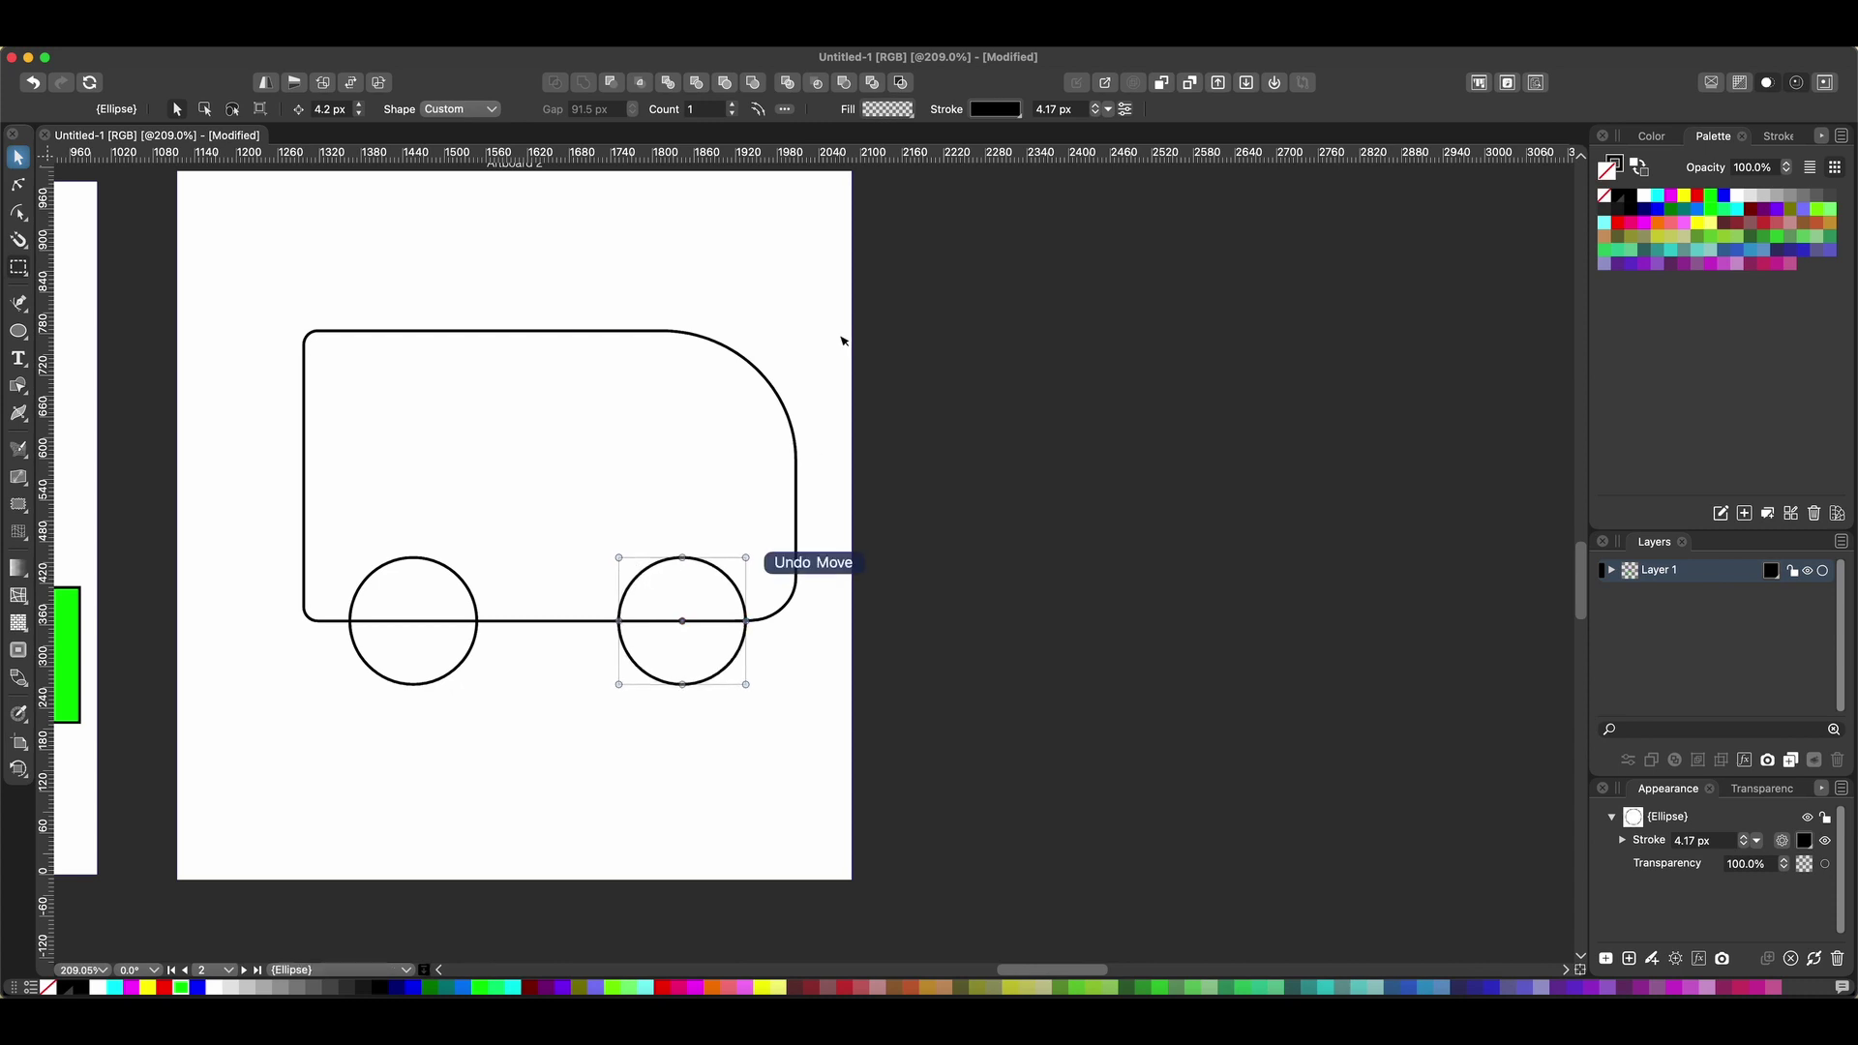
{"action": "left_click", "coordinate": [598, 39]}
{"action": "mouse_move", "coordinate": [688, 196]}
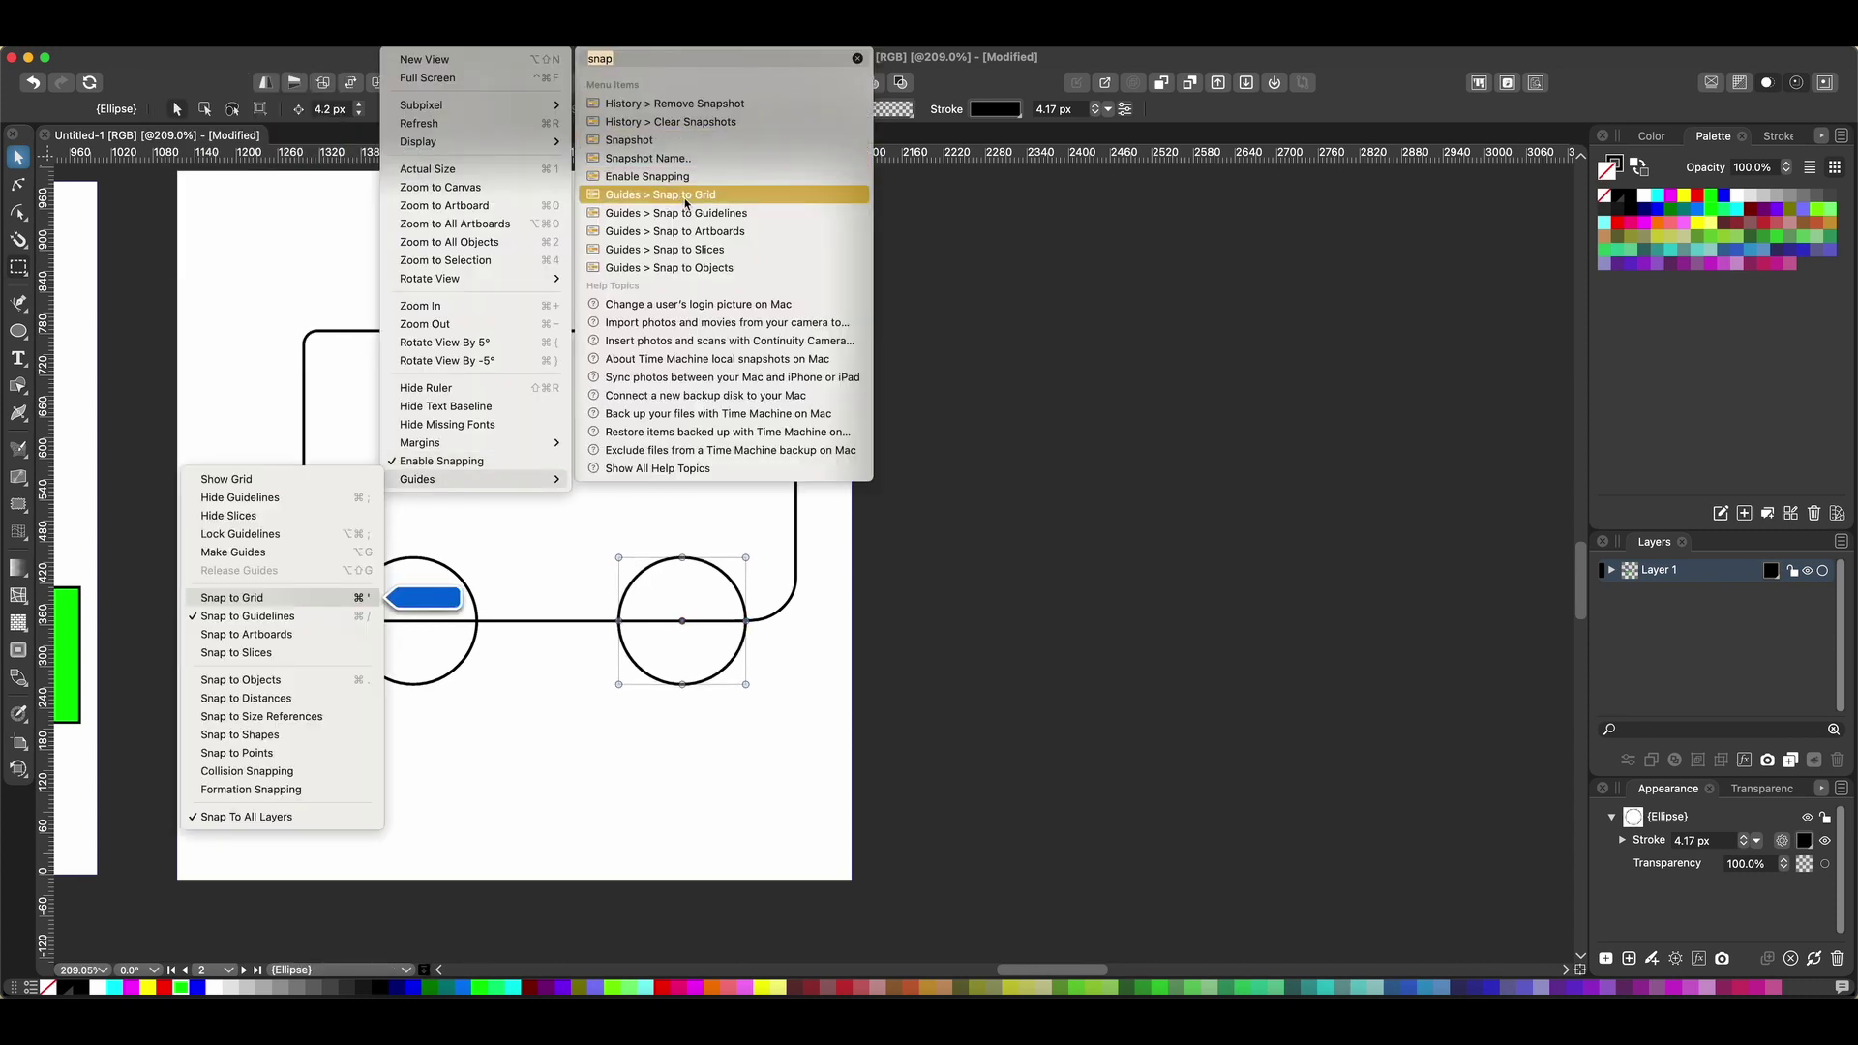
{"action": "left_click", "coordinate": [916, 274]}
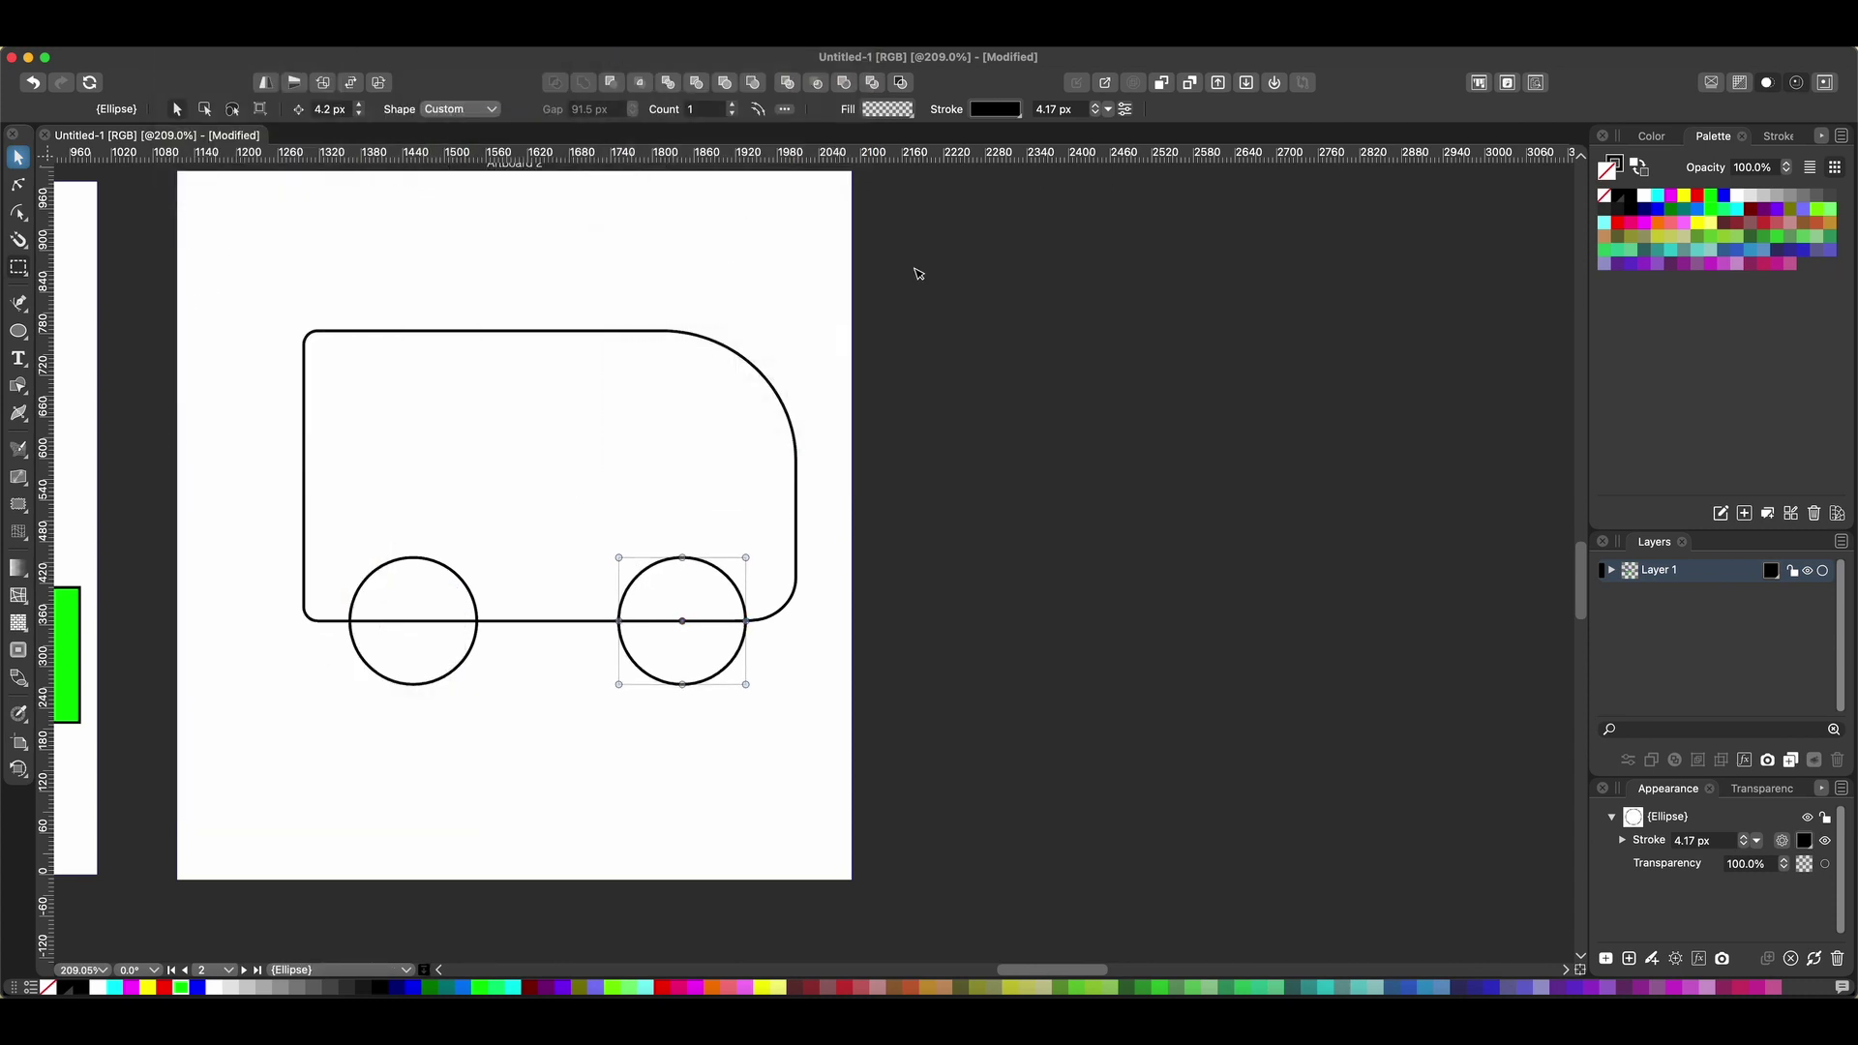
Add a smaller concentric circle inside the rear wheel and duplicate it into the front wheel.
{"action": "scroll", "coordinate": [793, 232], "scroll_direction": "left", "scroll_amount": 2}
{"action": "left_click", "coordinate": [511, 586]}
{"action": "left_click_drag", "start_coordinate": [524, 561], "coordinate": [762, 606]}
Align the front wheel's inner and outer circles on their horizontal centers.
{"action": "left_click", "coordinate": [795, 597], "text": "shift"}
{"action": "left_click", "coordinate": [767, 621], "text": "shift"}
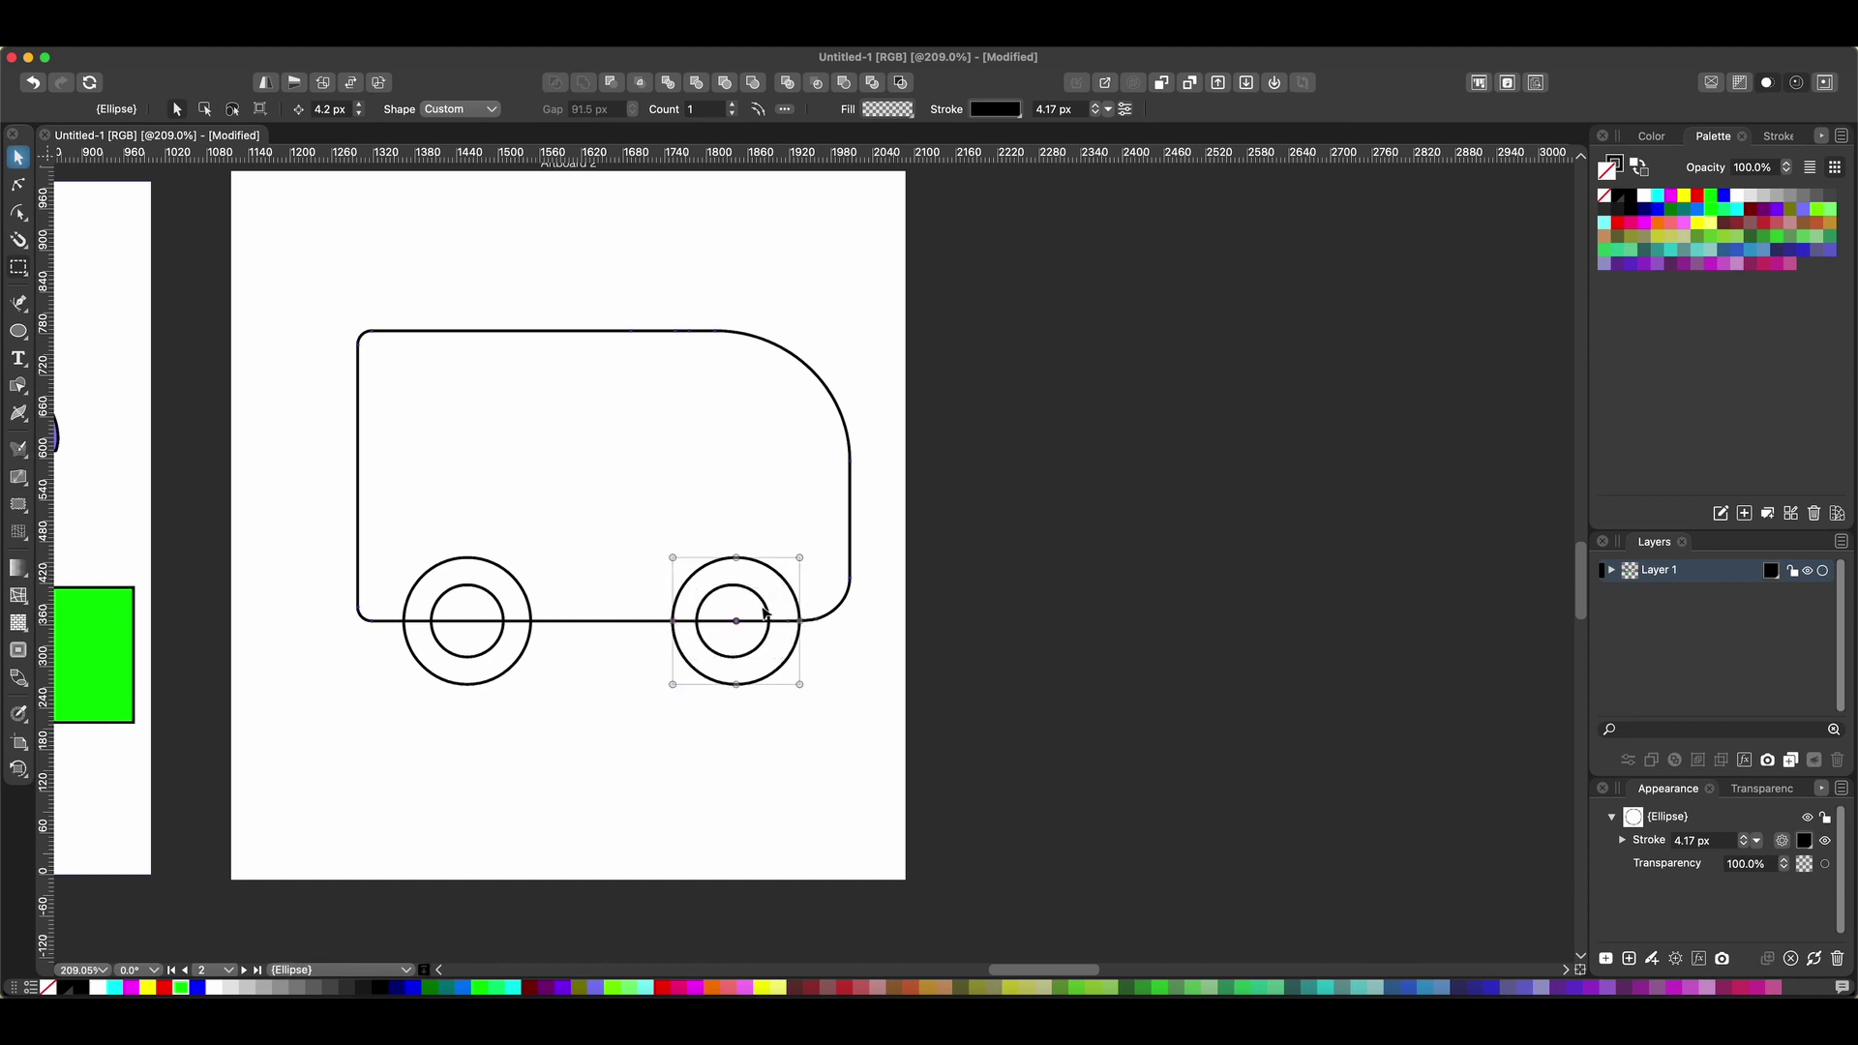
{"action": "left_click", "coordinate": [767, 621], "text": "shift"}
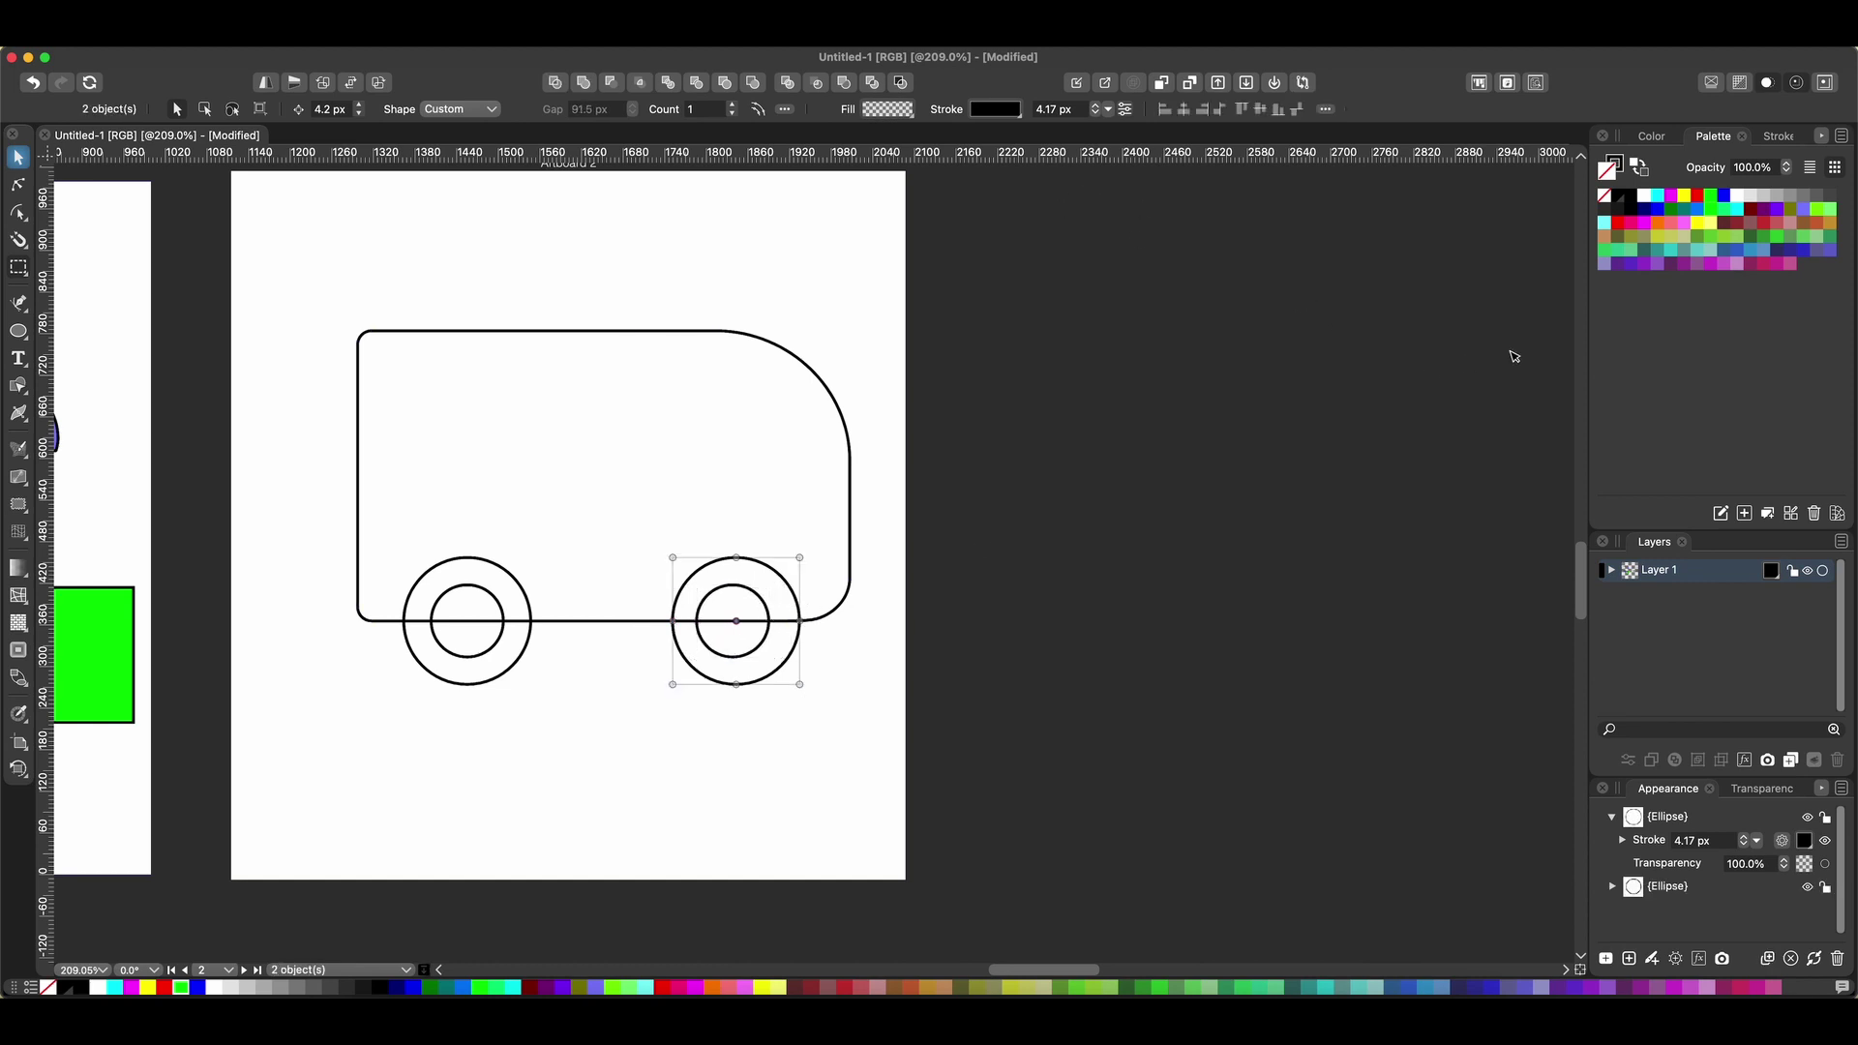
{"action": "left_click", "coordinate": [1184, 109]}
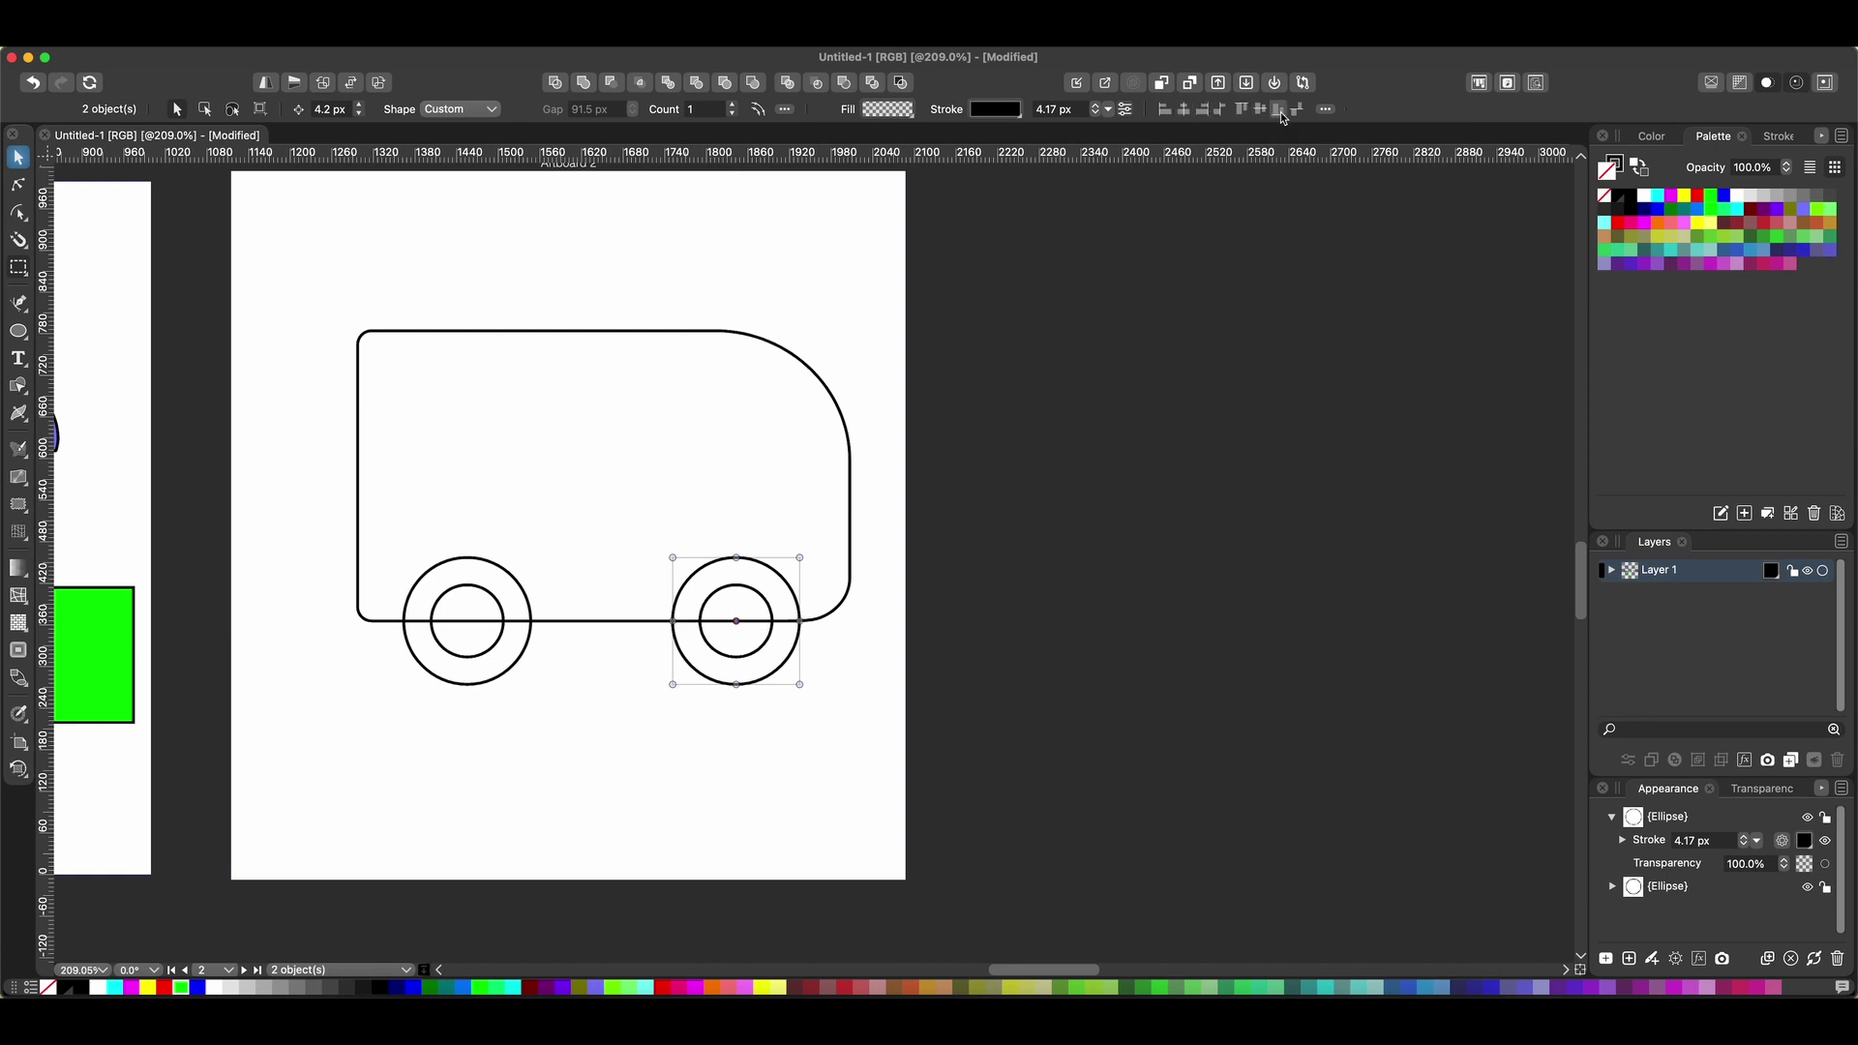
{"action": "left_click", "coordinate": [605, 438]}
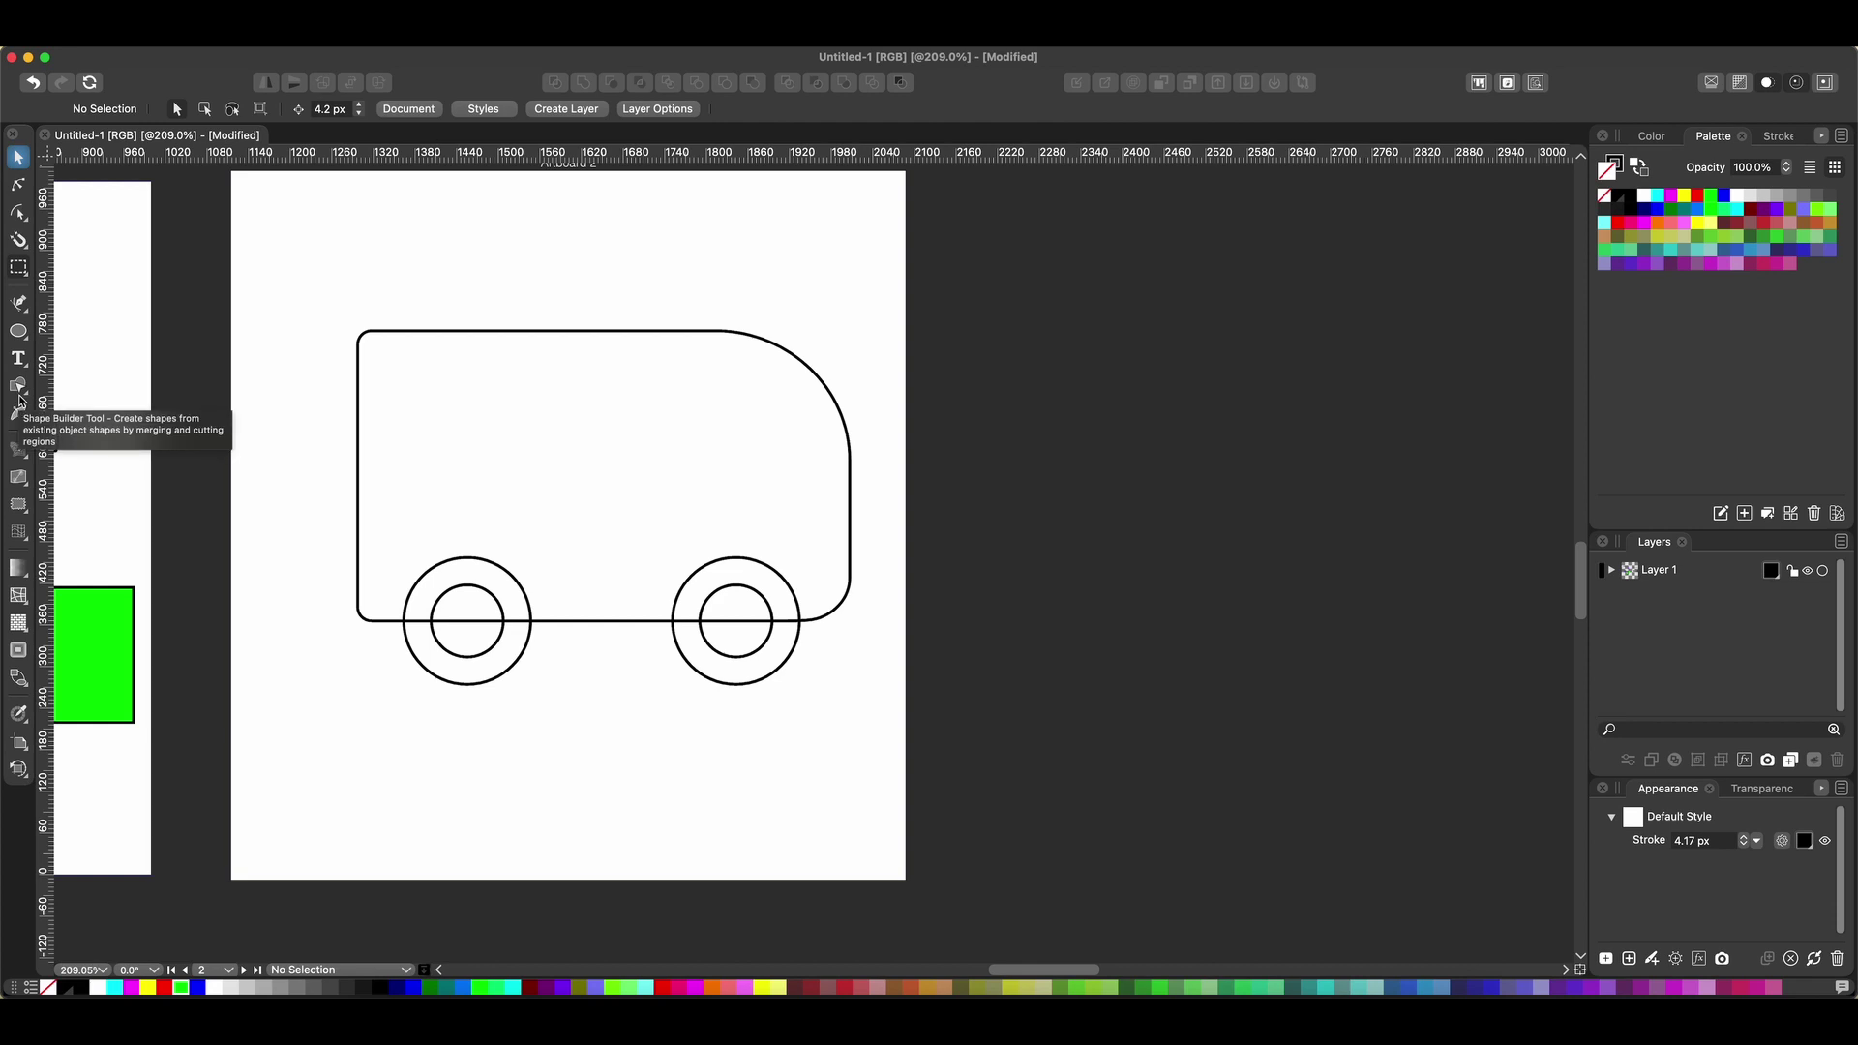
Draw a window with rounded corners in the body's upper rear and duplicate it toward the front.
{"action": "left_click", "coordinate": [18, 332]}
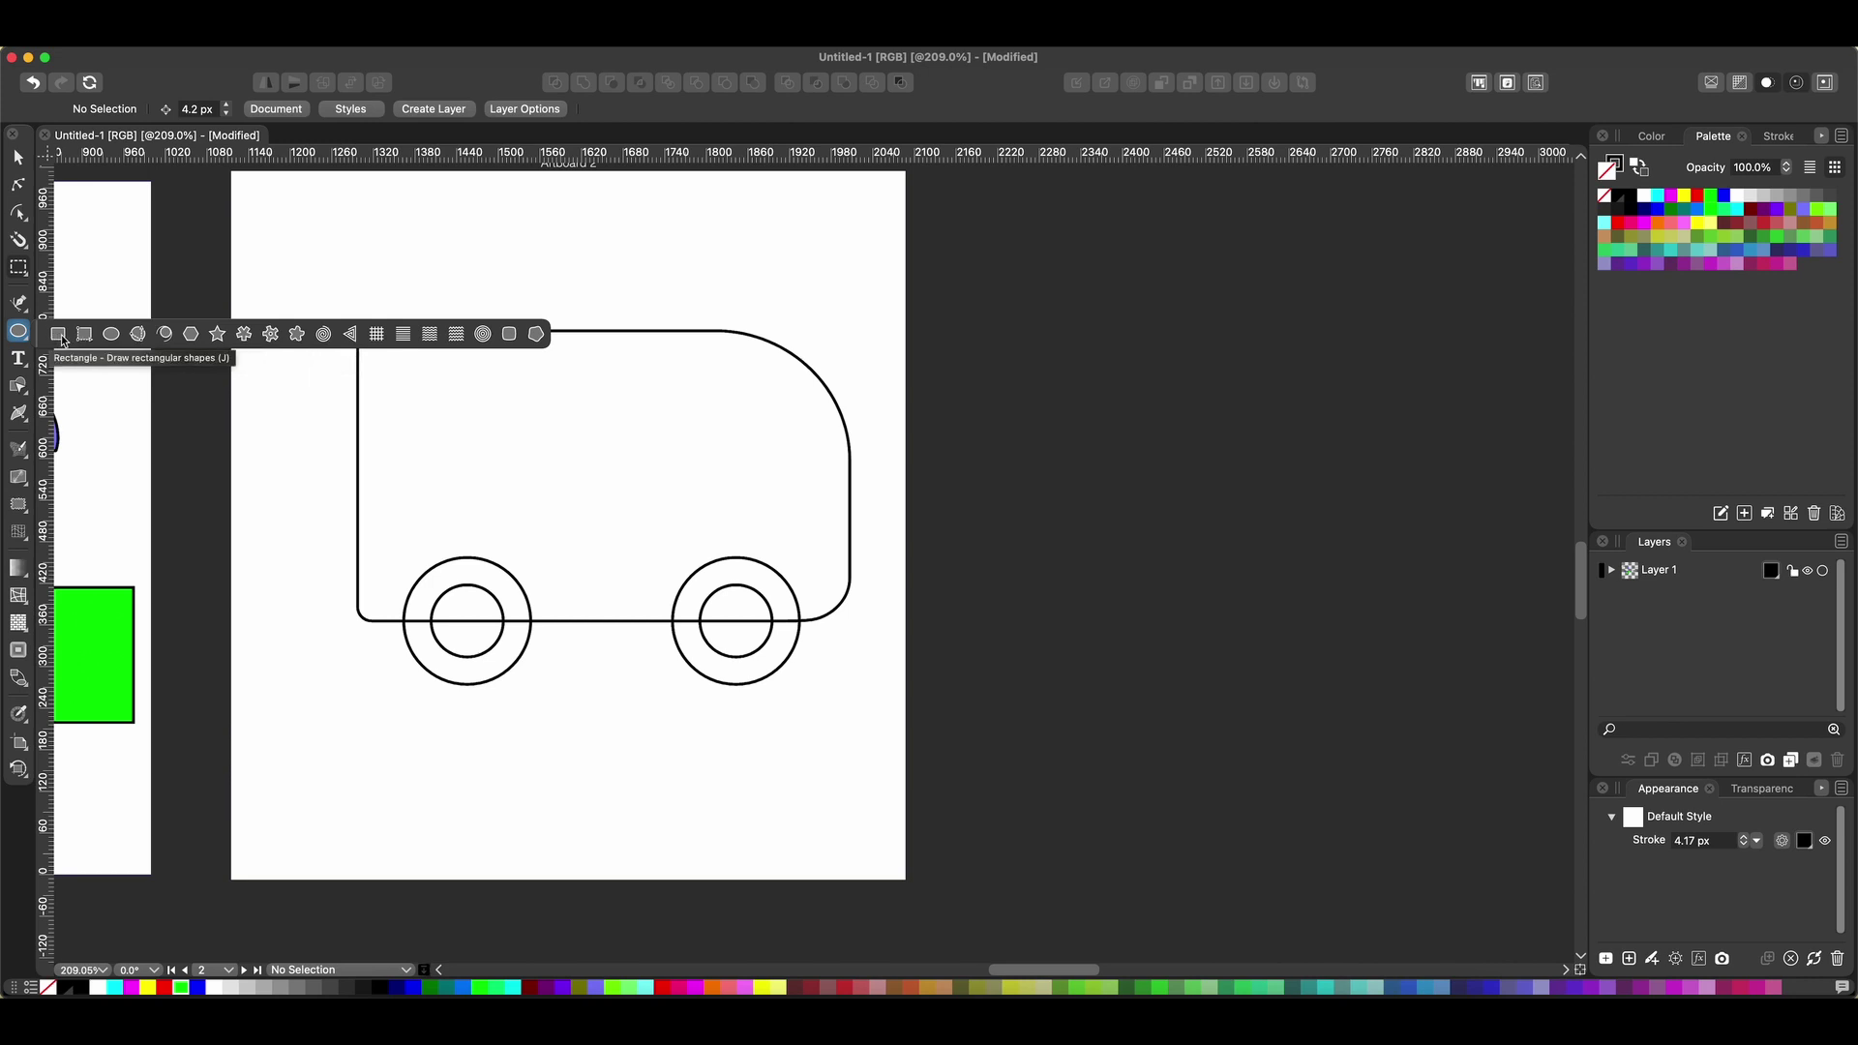
{"action": "left_click", "coordinate": [64, 340]}
{"action": "left_click_drag", "start_coordinate": [393, 351], "coordinate": [506, 441]}
{"action": "left_click", "coordinate": [18, 213]}
{"action": "left_click_drag", "start_coordinate": [417, 372], "coordinate": [1208, 307]}
Duplicate the van body outside Artboard 2 and draw two rectangles over it, leaving only its curved upper front uncovered.
{"action": "key", "text": "v"}
{"action": "scroll", "coordinate": [635, 365], "scroll_direction": "down", "scroll_amount": 3}
{"action": "scroll", "coordinate": [1173, 316], "scroll_direction": "right", "scroll_amount": 3}
{"action": "scroll", "coordinate": [1173, 317], "scroll_direction": "up", "scroll_amount": 1}
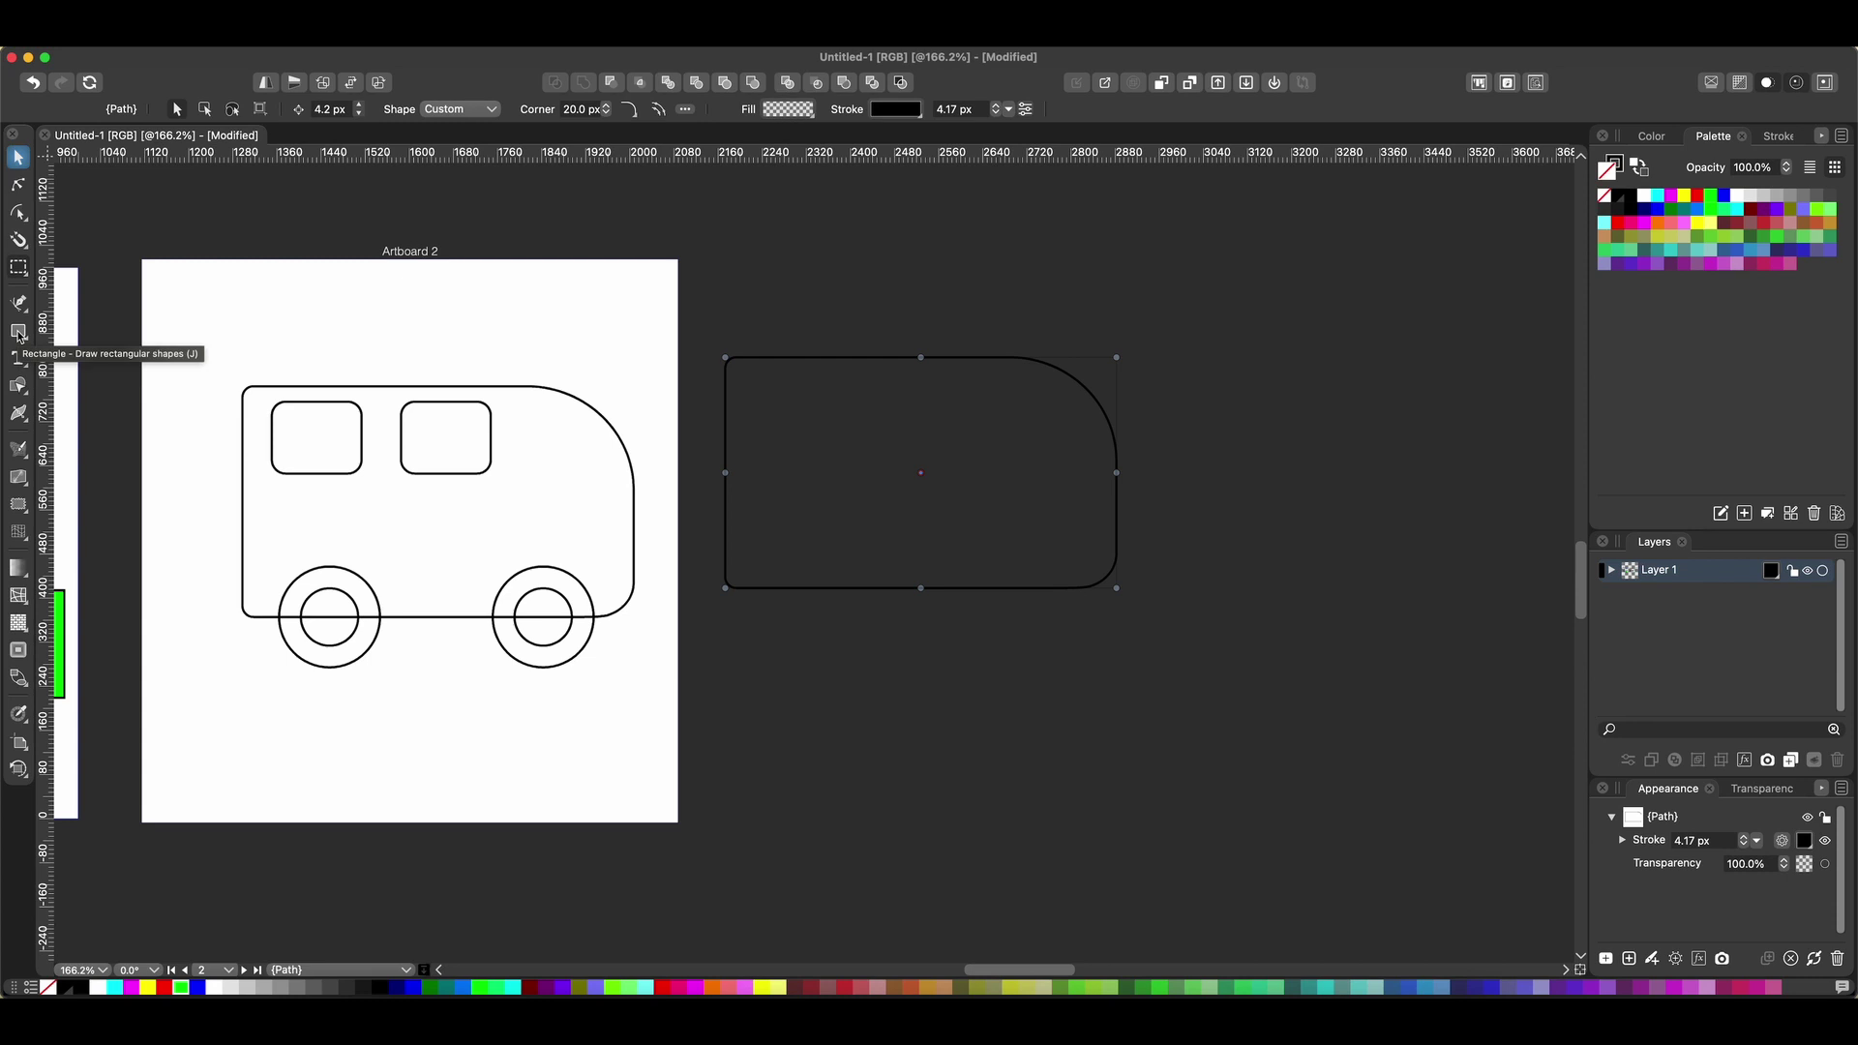
{"action": "left_click", "coordinate": [18, 331]}
{"action": "left_click_drag", "start_coordinate": [988, 319], "coordinate": [697, 622]}
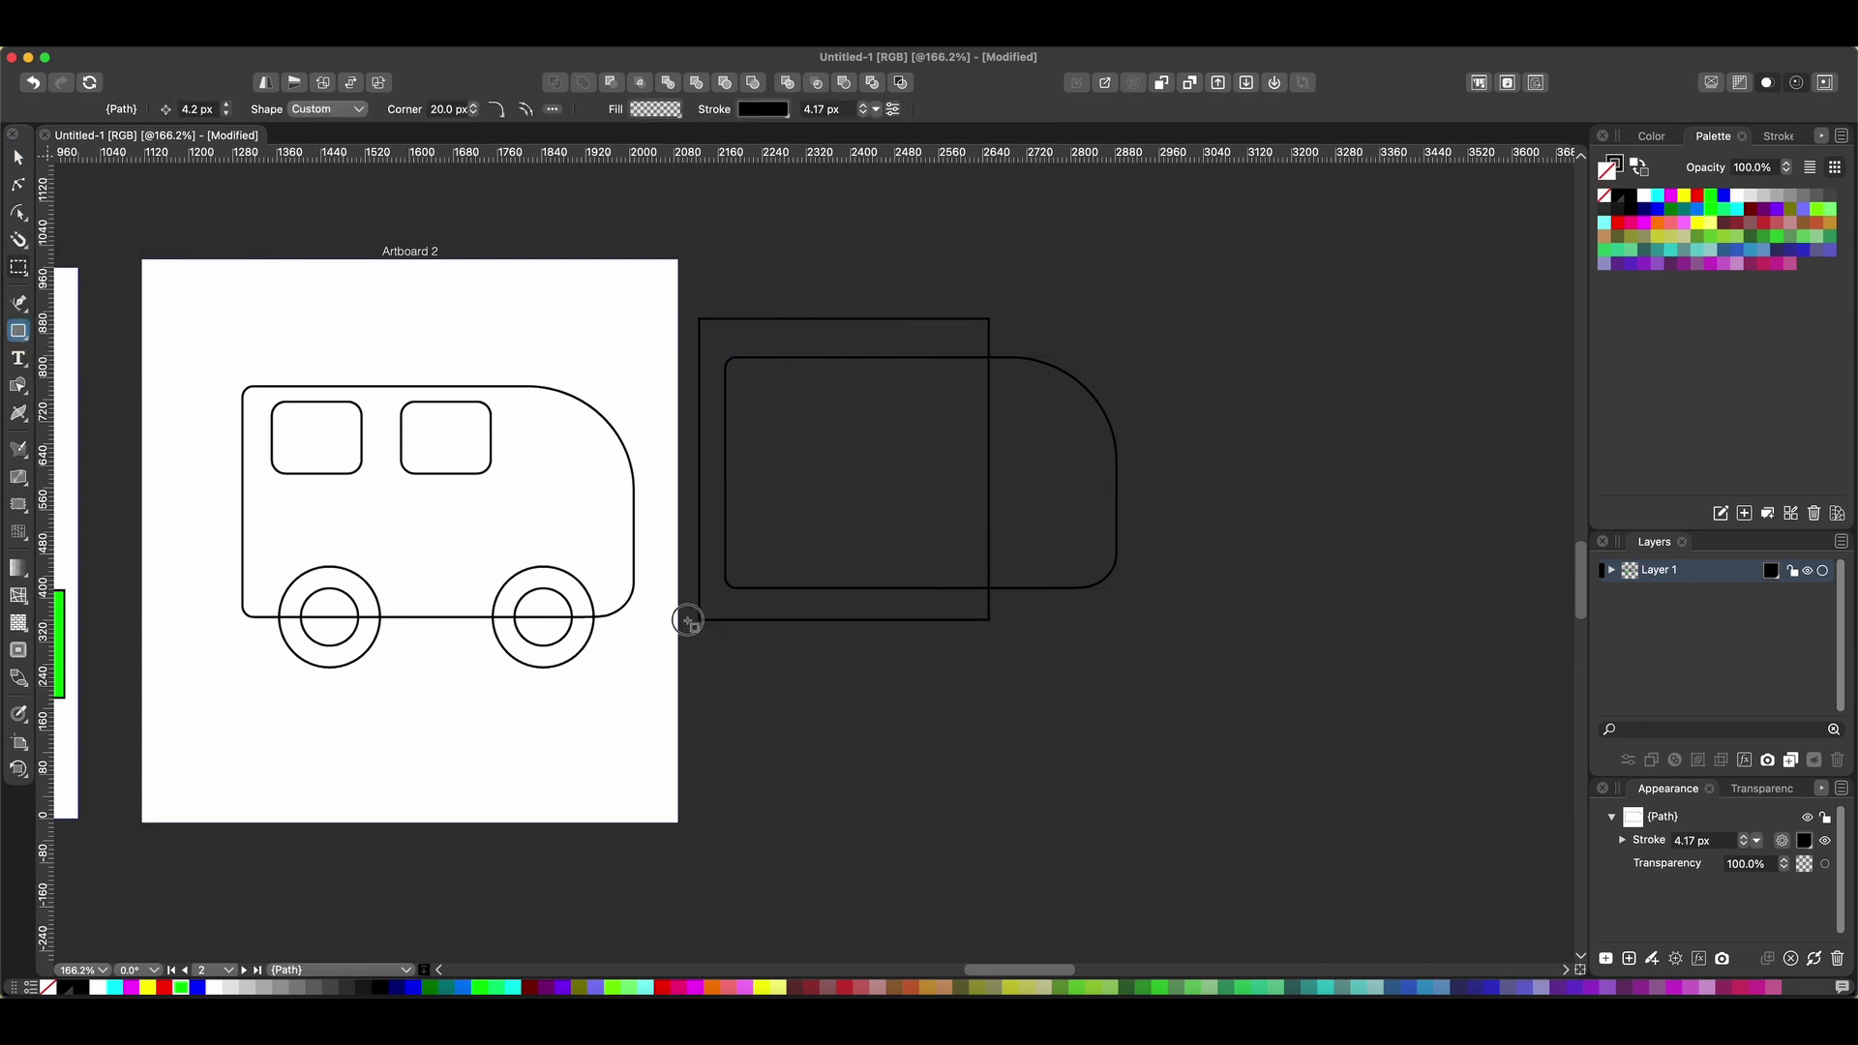
{"action": "mouse_move", "coordinate": [804, 694]}
{"action": "left_mouse_down"}
{"action": "mouse_move", "coordinate": [1065, 444]}
{"action": "mouse_move", "coordinate": [1186, 449]}
{"action": "left_mouse_up"}
Remove every region except the curved upper front piece from the overlapping shapes with the Shape Builder tool.
{"action": "left_click", "coordinate": [18, 385]}
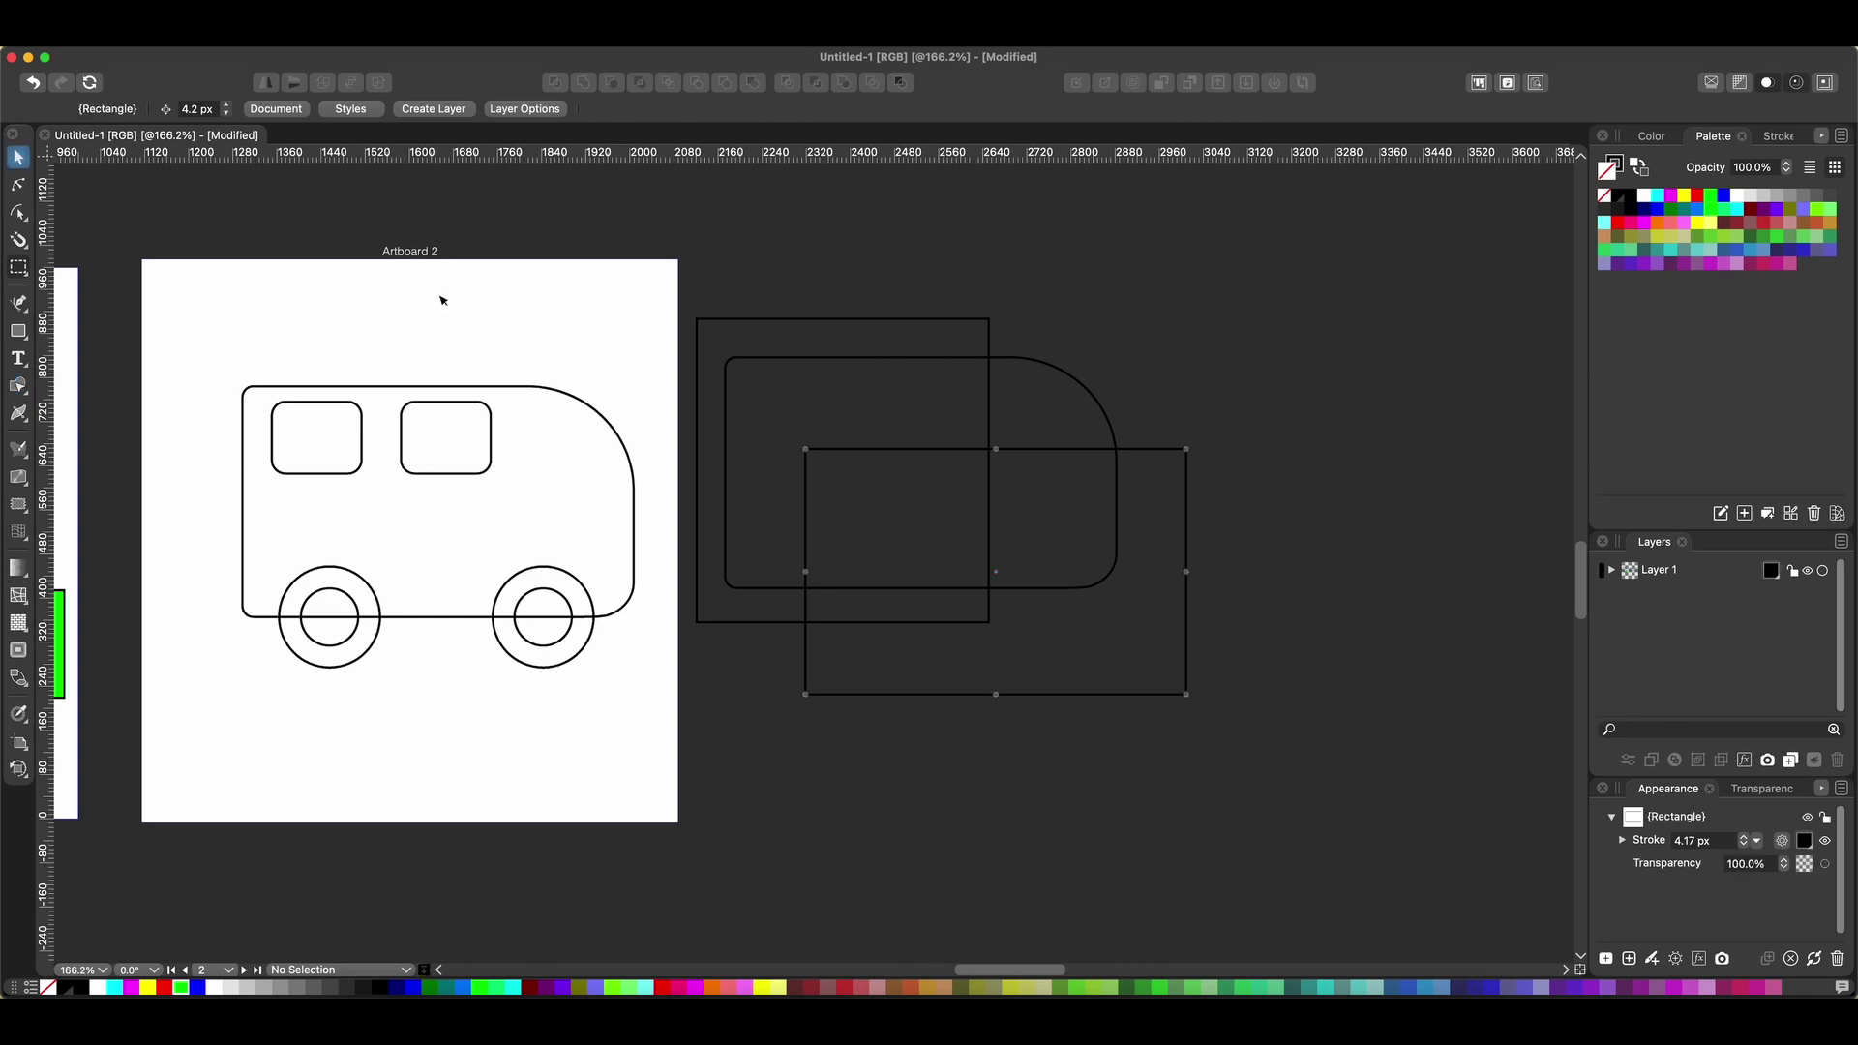
{"action": "left_click_drag", "start_coordinate": [693, 299], "coordinate": [1191, 841]}
{"action": "left_click", "coordinate": [18, 157]}
{"action": "left_click", "coordinate": [18, 385]}
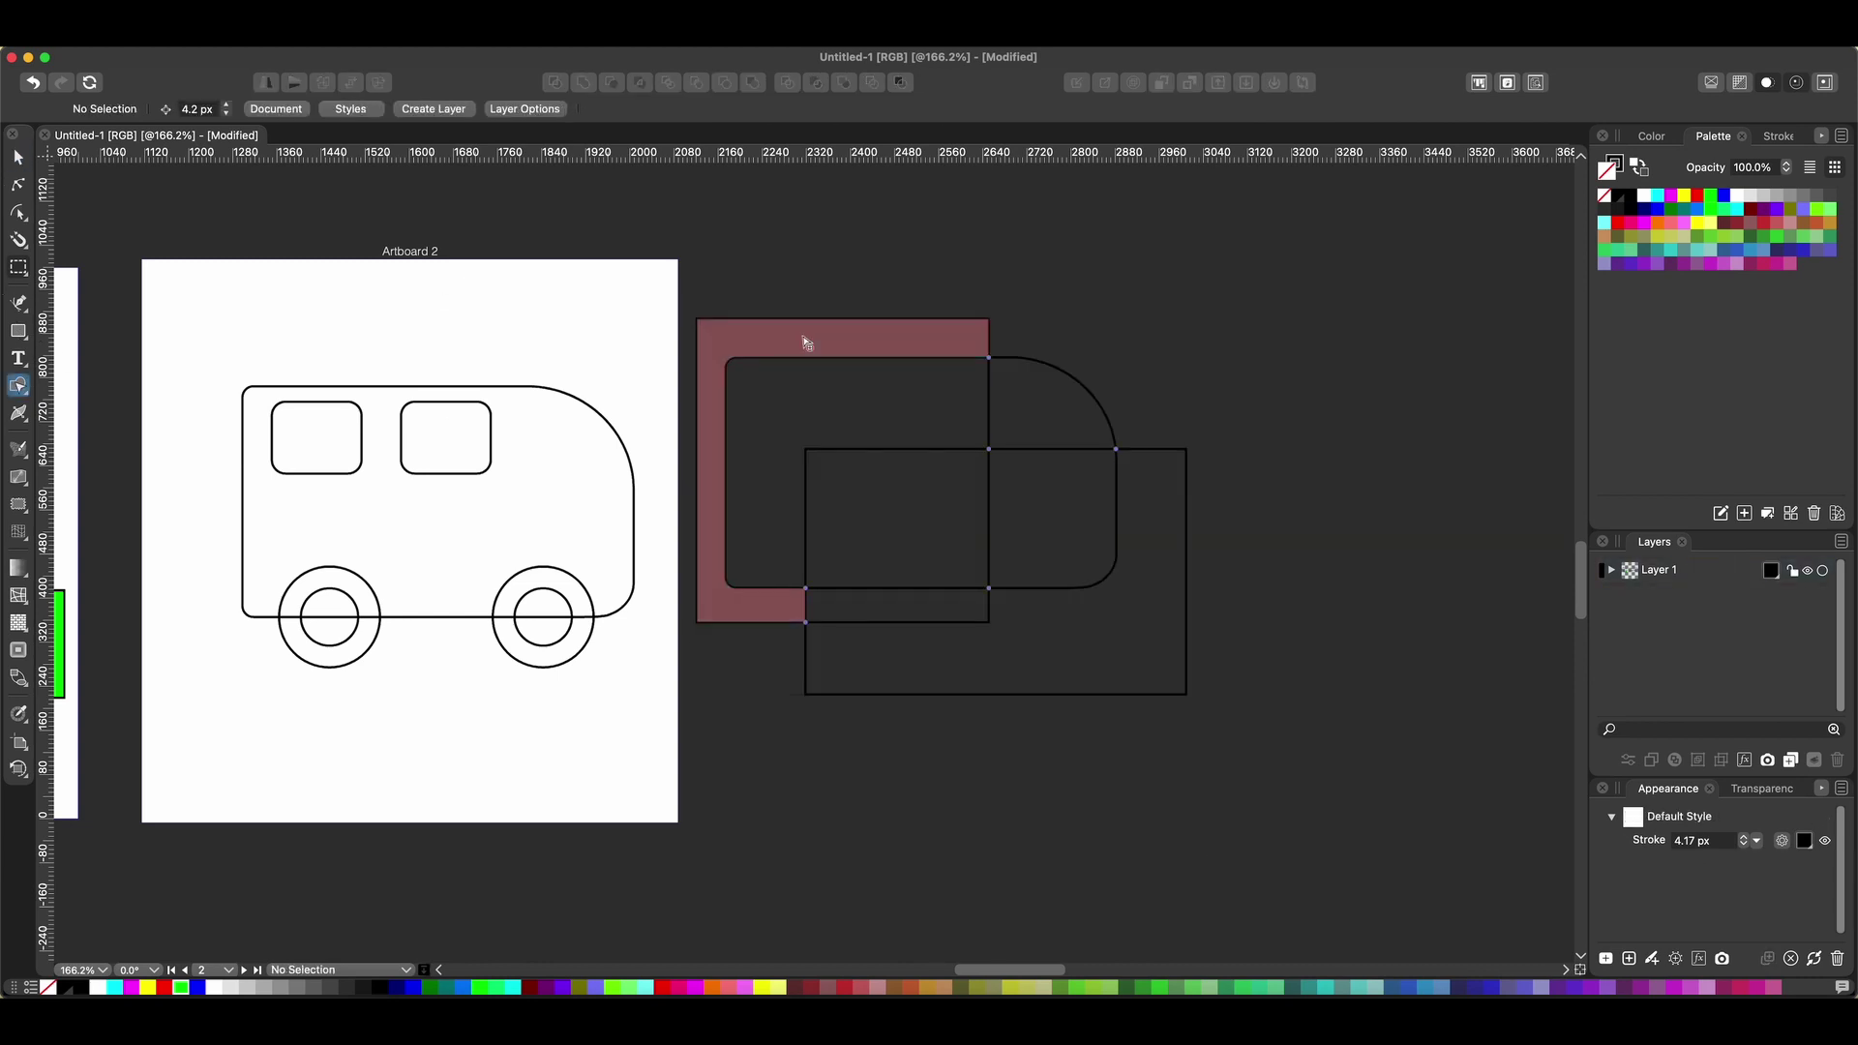
{"action": "mouse_move", "coordinate": [808, 345]}
{"action": "left_mouse_down"}
{"action": "mouse_move", "coordinate": [897, 474]}
{"action": "mouse_move", "coordinate": [900, 638]}
{"action": "mouse_move", "coordinate": [1055, 549]}
{"action": "left_mouse_up"}
{"action": "left_click", "coordinate": [1058, 555], "text": "alt"}
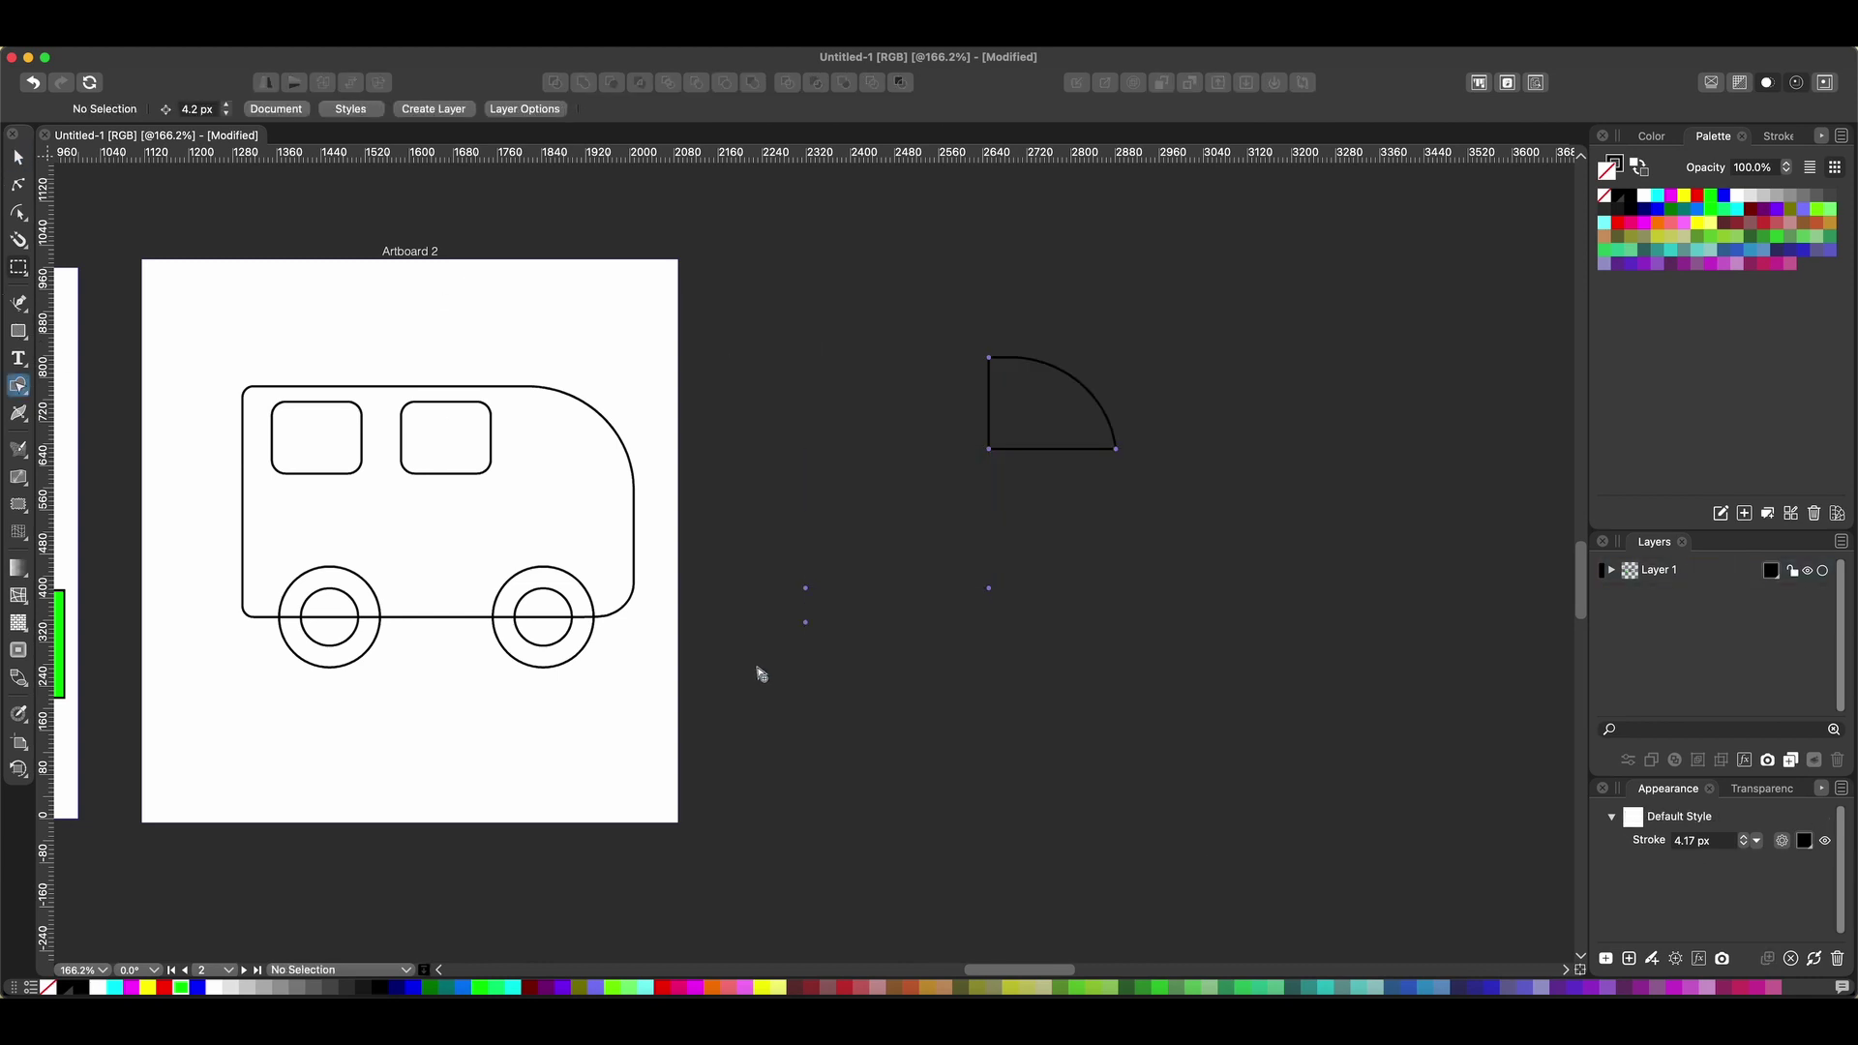
{"action": "mouse_move", "coordinate": [987, 610]}
{"action": "left_mouse_down"}
{"action": "mouse_move", "coordinate": [880, 637]}
{"action": "mouse_move", "coordinate": [929, 659]}
{"action": "left_mouse_up"}
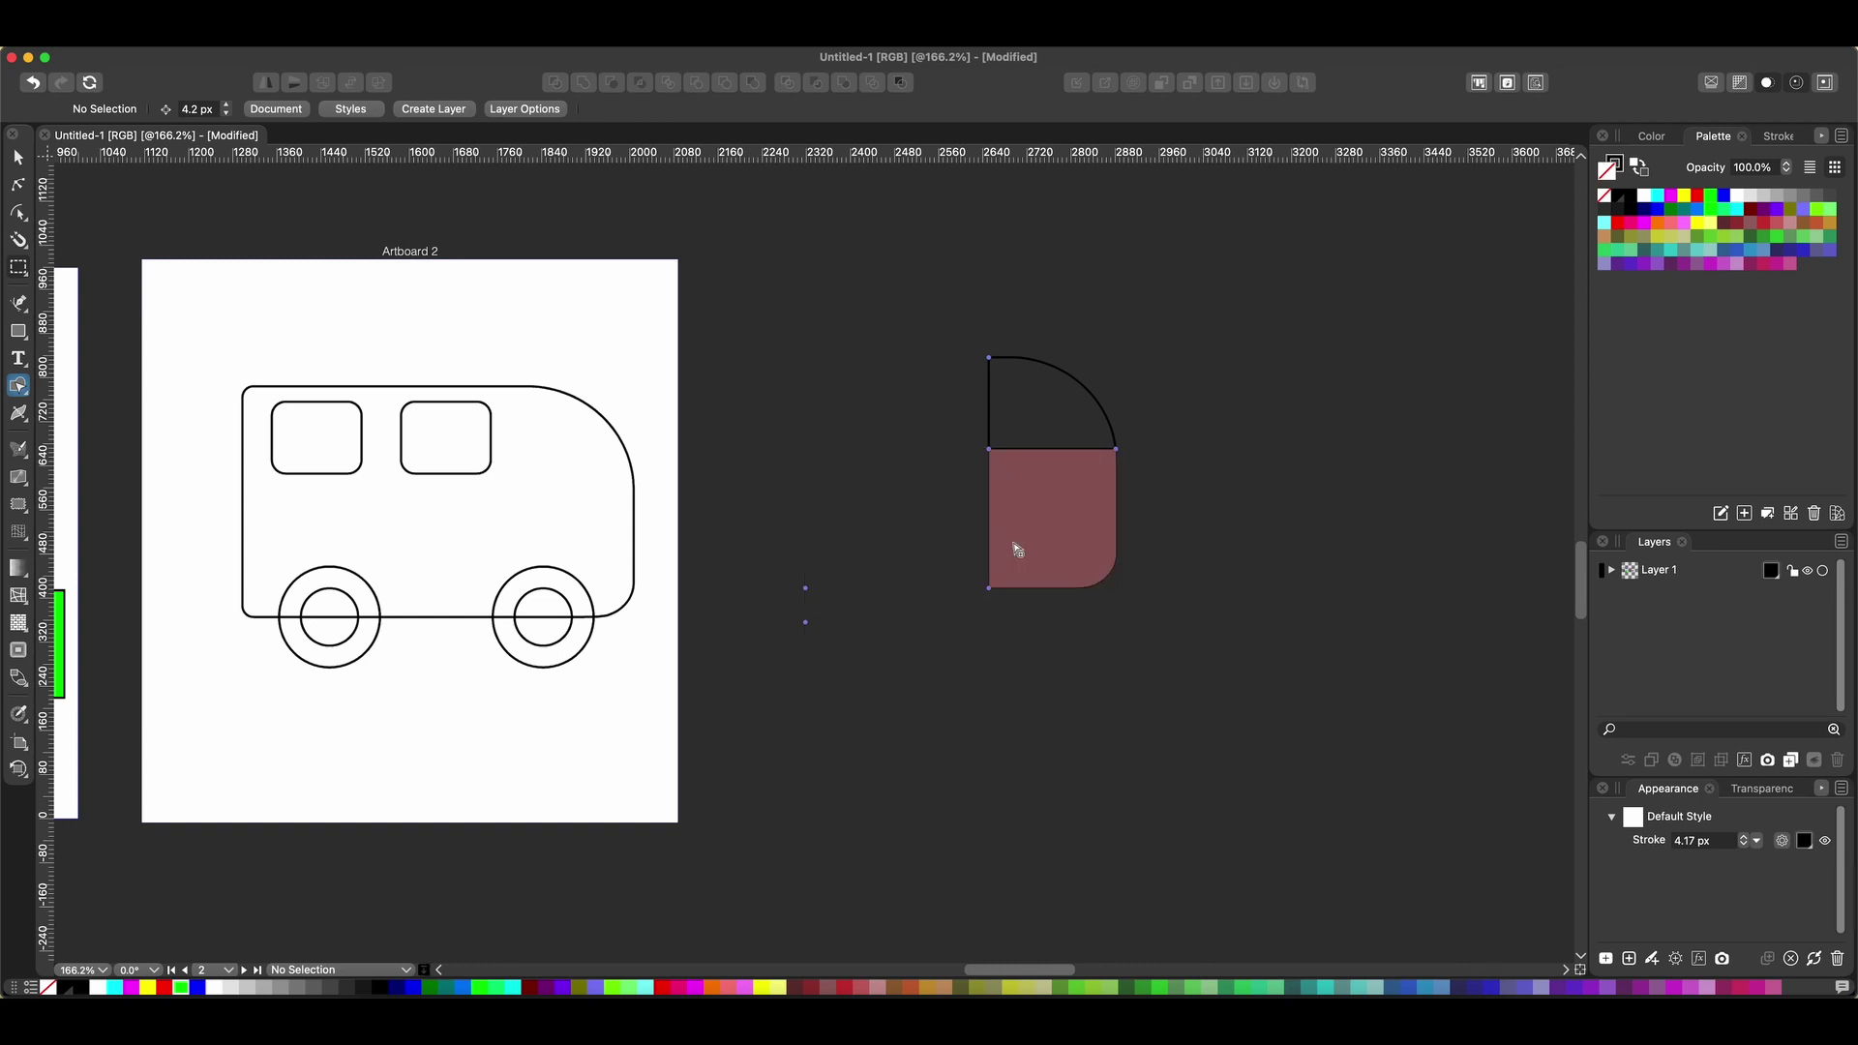
Place the curved piece inside the body's upper front and scale it down to fit as the front window.
{"action": "key", "text": "v"}
{"action": "left_click_drag", "start_coordinate": [1082, 386], "coordinate": [587, 422]}
{"action": "left_click", "coordinate": [659, 348]}
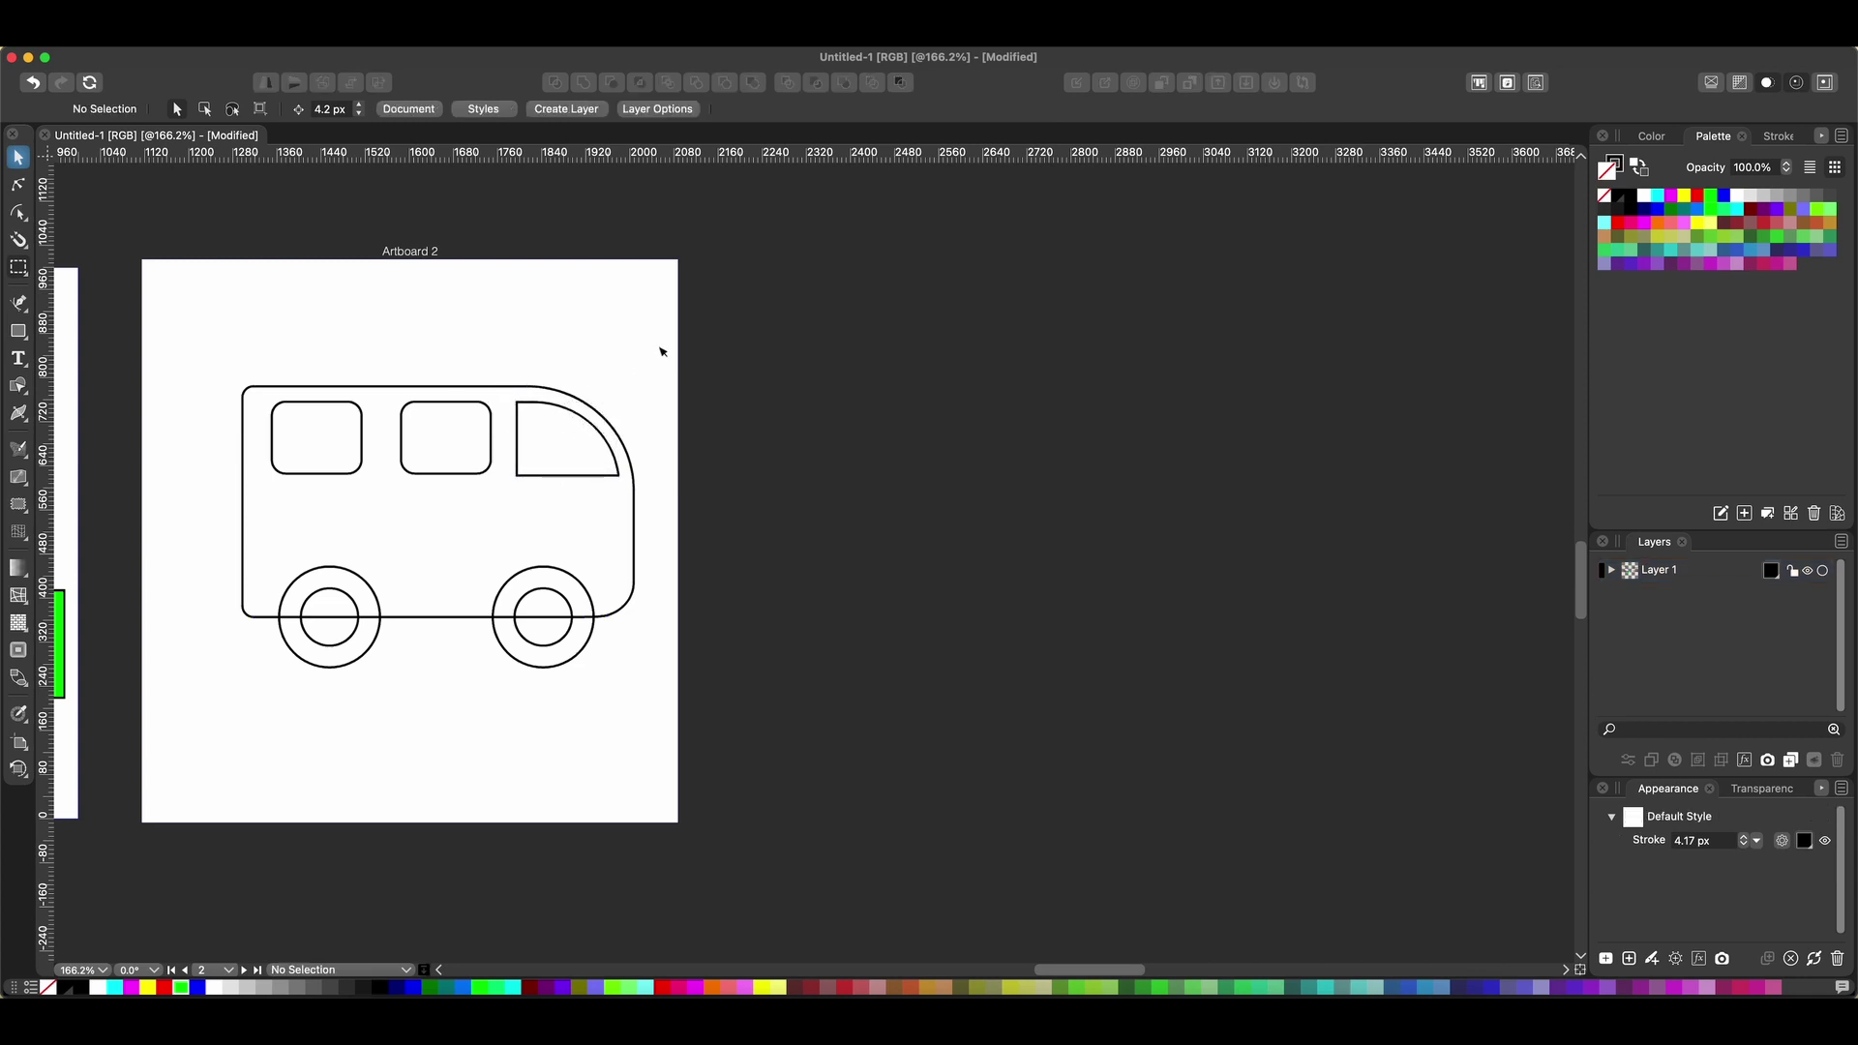
Widen the middle and rear windows slightly toward the back of the van.
{"action": "scroll", "coordinate": [580, 387], "scroll_direction": "down", "scroll_amount": 3}
{"action": "scroll", "coordinate": [580, 387], "scroll_direction": "left", "scroll_amount": 4}
{"action": "left_click", "coordinate": [498, 367]}
{"action": "left_click_drag", "start_coordinate": [497, 366], "coordinate": [484, 365]}
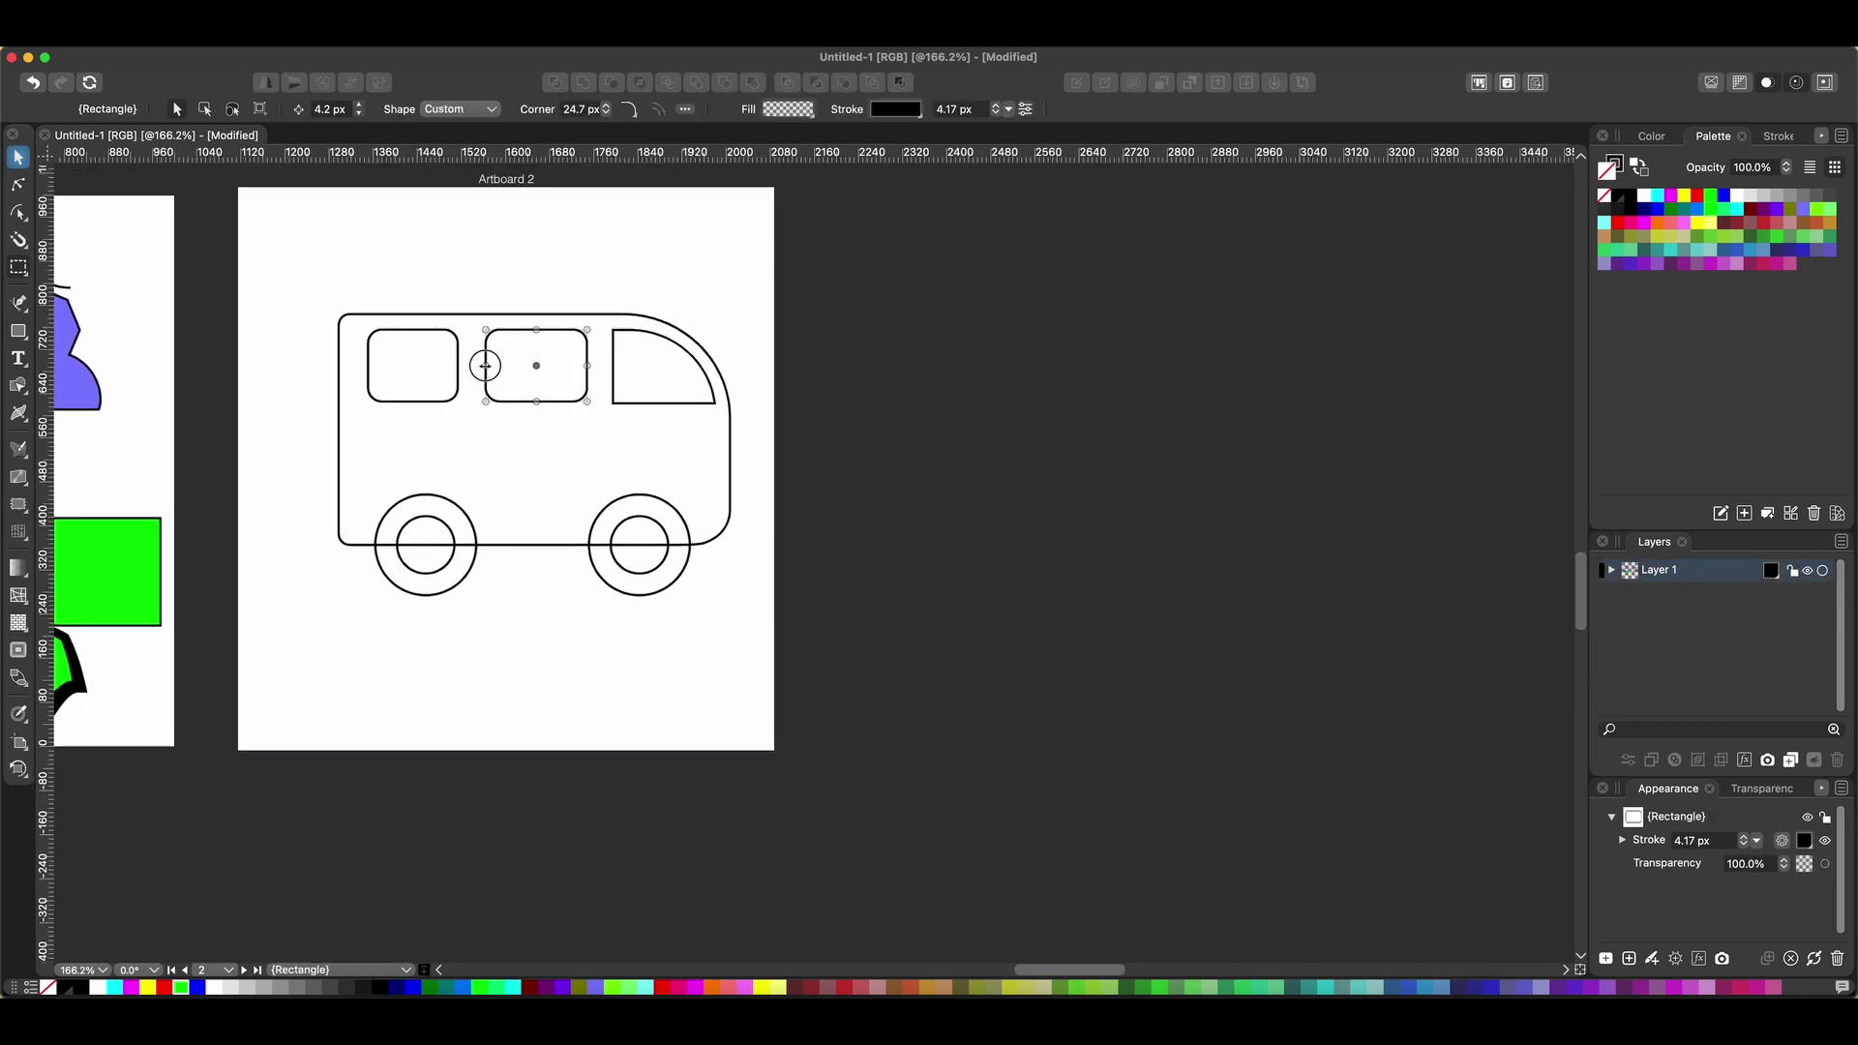
{"action": "left_click", "coordinate": [368, 366]}
{"action": "left_click_drag", "start_coordinate": [368, 366], "coordinate": [359, 365]}
{"action": "left_click", "coordinate": [444, 261]}
Round the front window's corners by 15.9 px.
{"action": "left_click", "coordinate": [613, 332]}
{"action": "left_click", "coordinate": [17, 211]}
{"action": "left_click_drag", "start_coordinate": [625, 343], "coordinate": [632, 349]}
{"action": "left_click", "coordinate": [19, 155]}
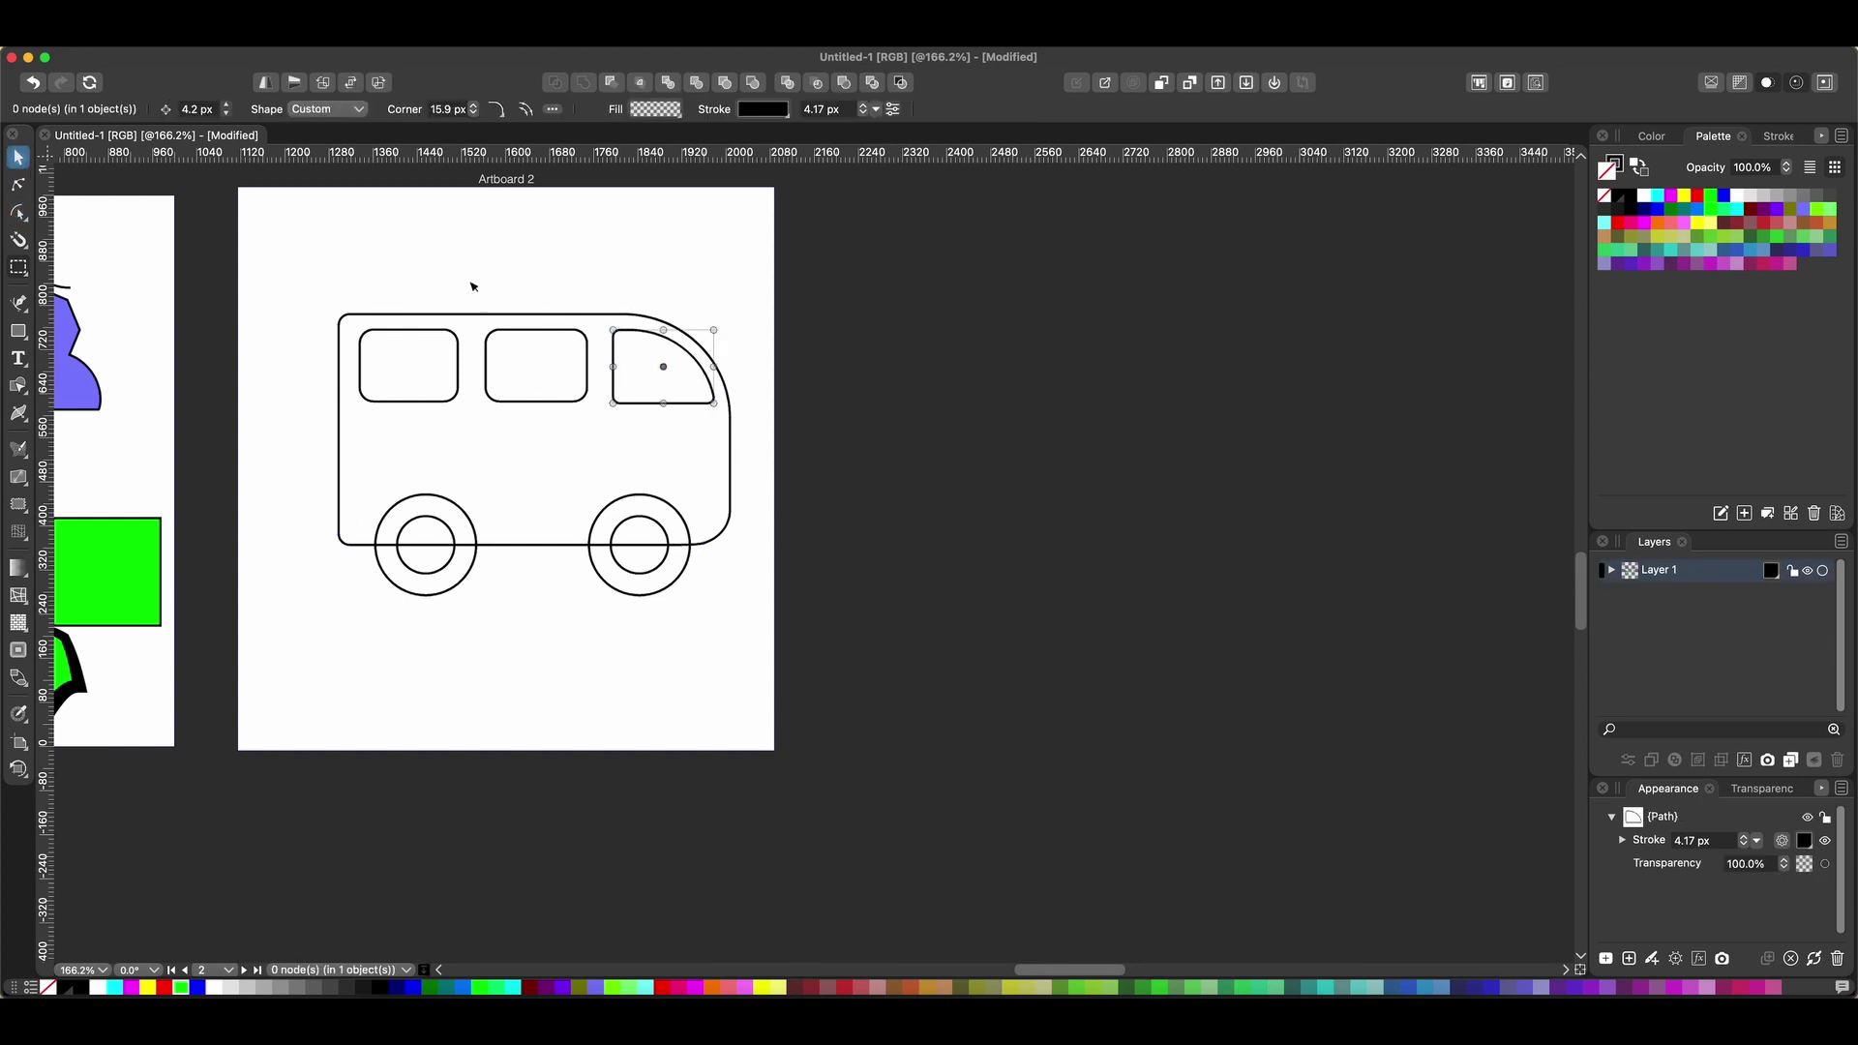
Increase the rounding of the van body's two rear corners.
{"action": "left_click", "coordinate": [545, 423]}
{"action": "left_click", "coordinate": [381, 406]}
{"action": "key", "text": "a"}
{"action": "left_click_drag", "start_coordinate": [354, 330], "coordinate": [368, 343]}
{"action": "key", "text": "super+z"}
{"action": "left_click", "coordinate": [20, 155]}
{"action": "left_click", "coordinate": [362, 287]}
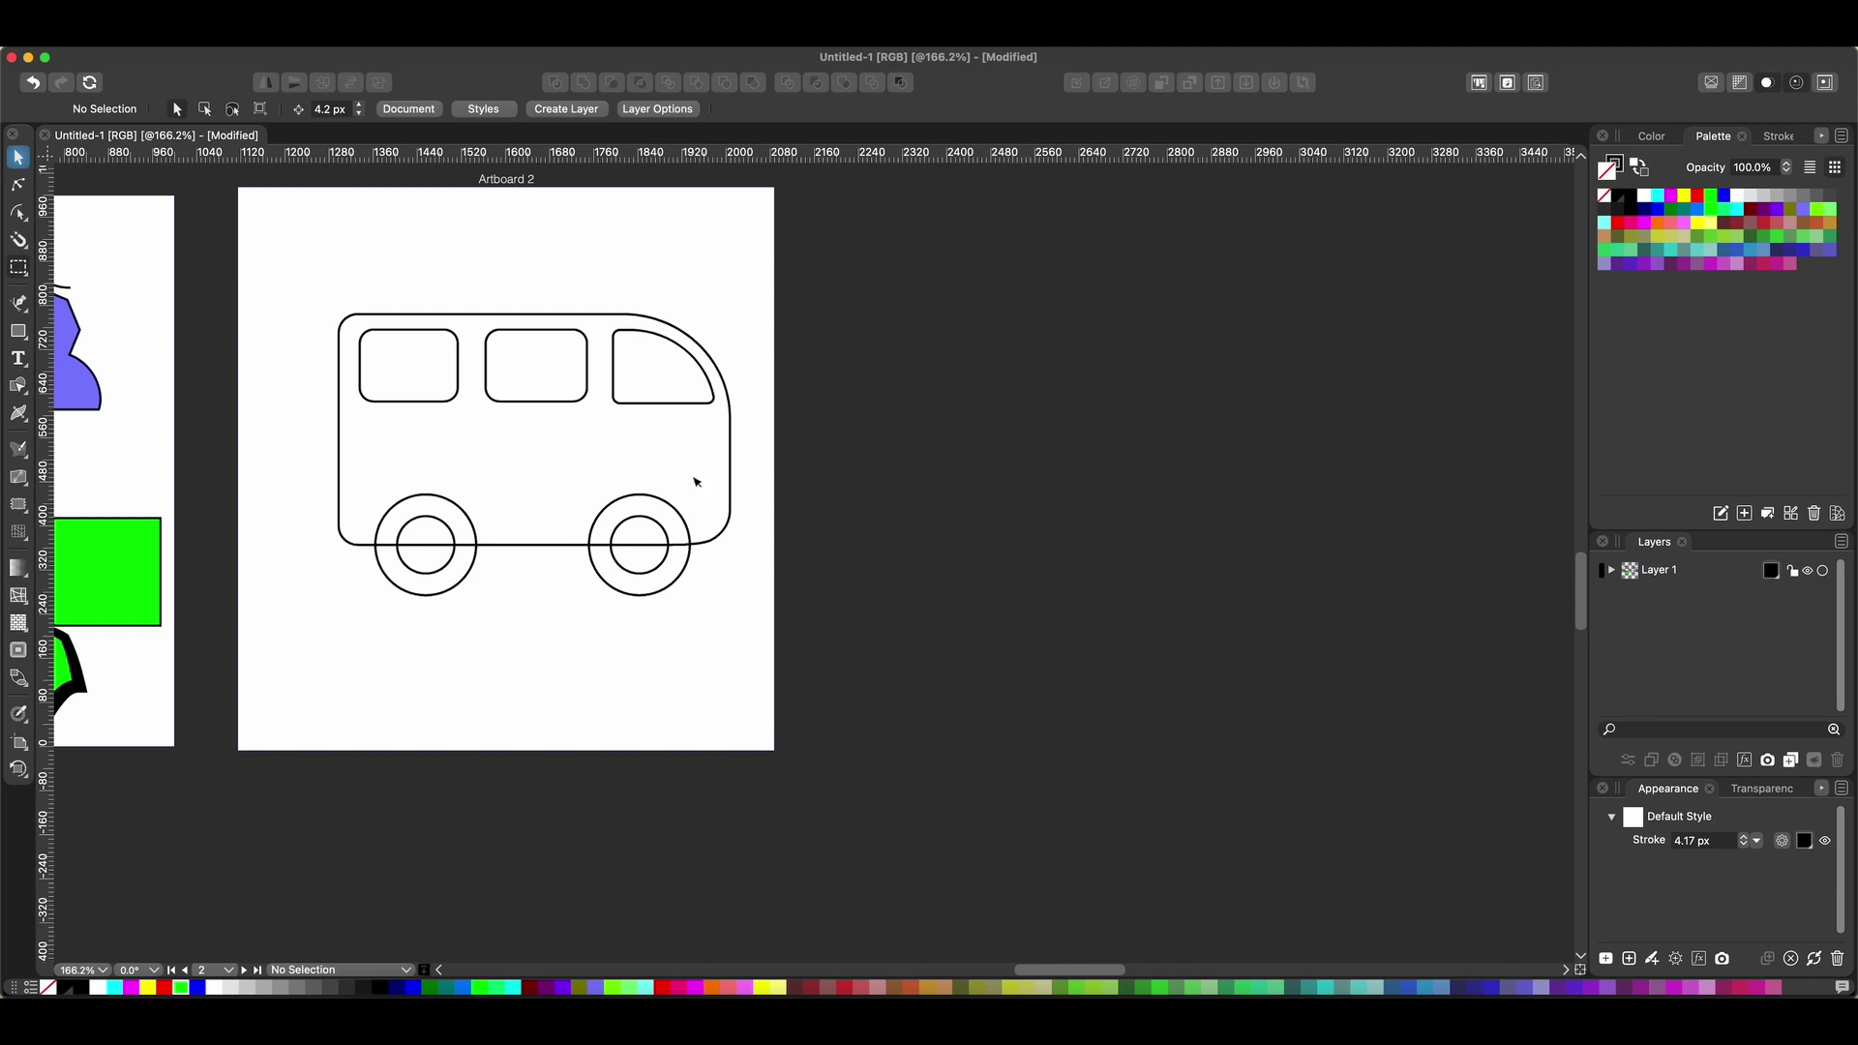
Draw a Pen path straight across the body below the windows, curving down to the lower front edge.
{"action": "scroll", "coordinate": [687, 482], "scroll_direction": "up", "scroll_amount": 2}
{"action": "scroll", "coordinate": [687, 482], "scroll_direction": "right", "scroll_amount": 1}
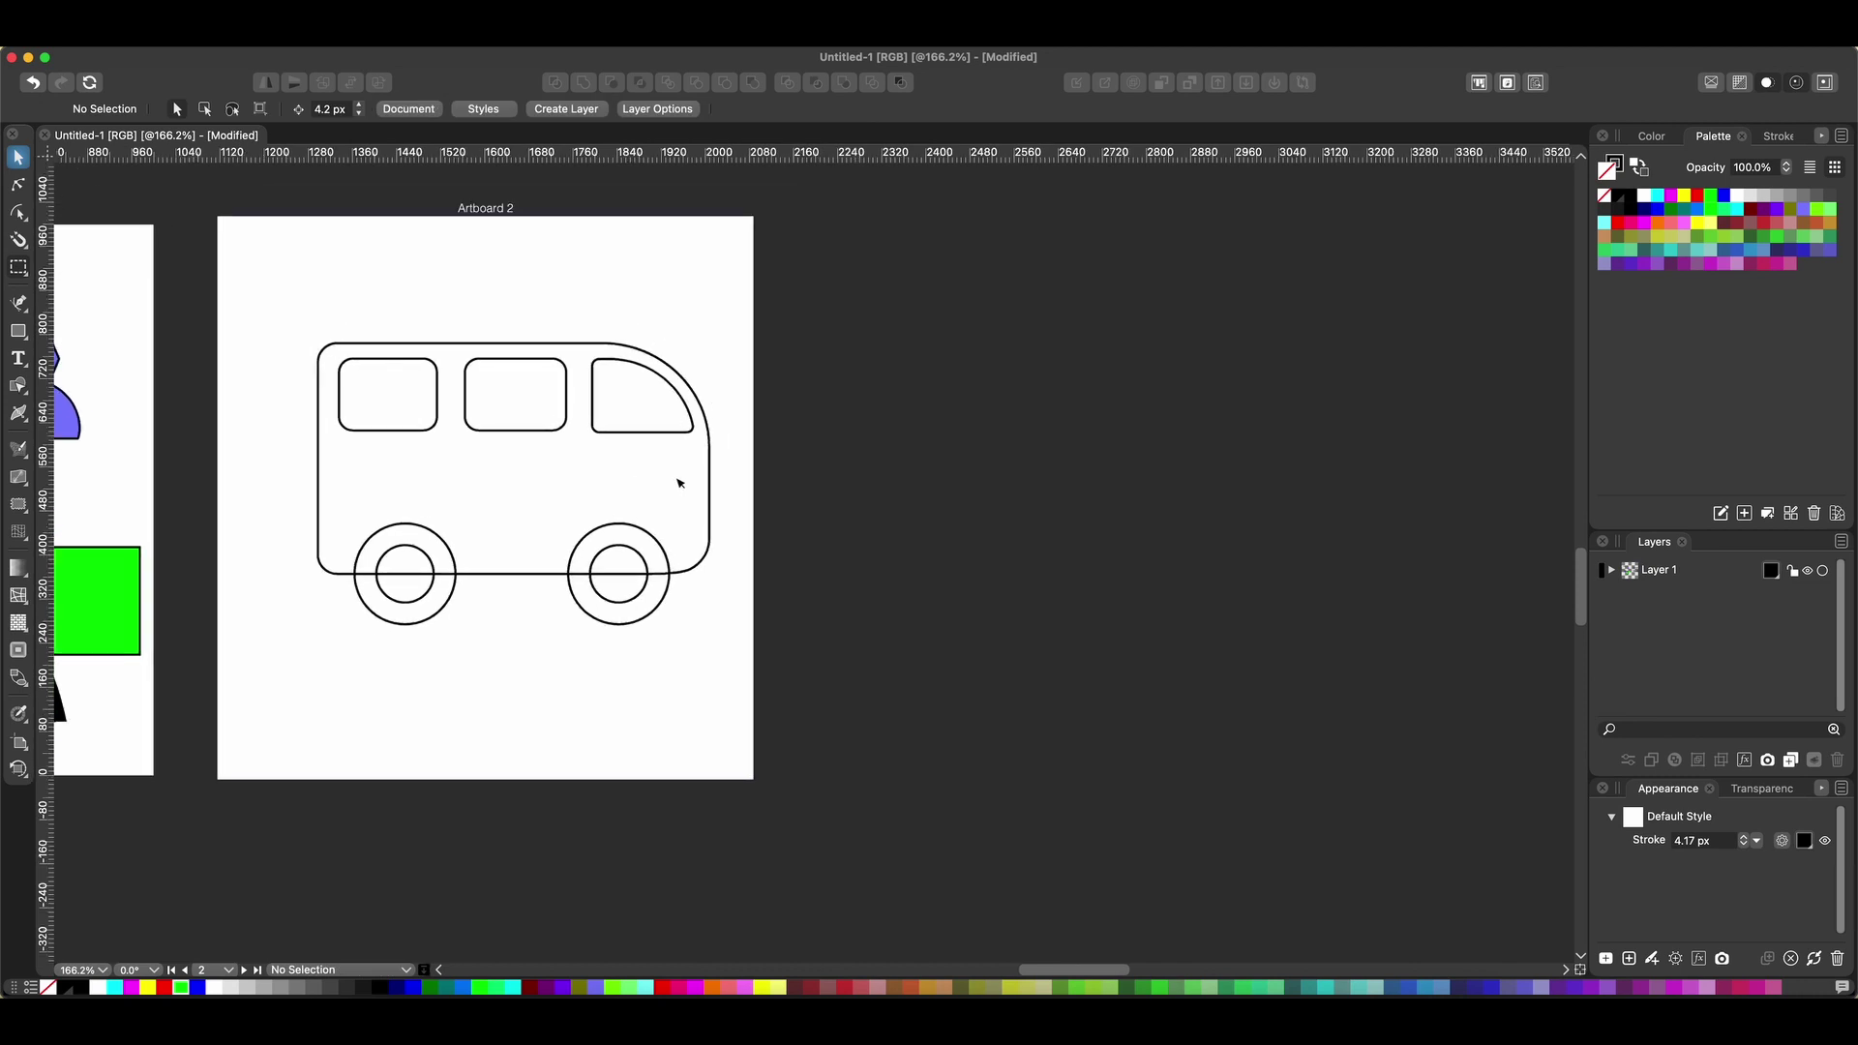
{"action": "left_click", "coordinate": [19, 303]}
{"action": "left_click", "coordinate": [310, 492]}
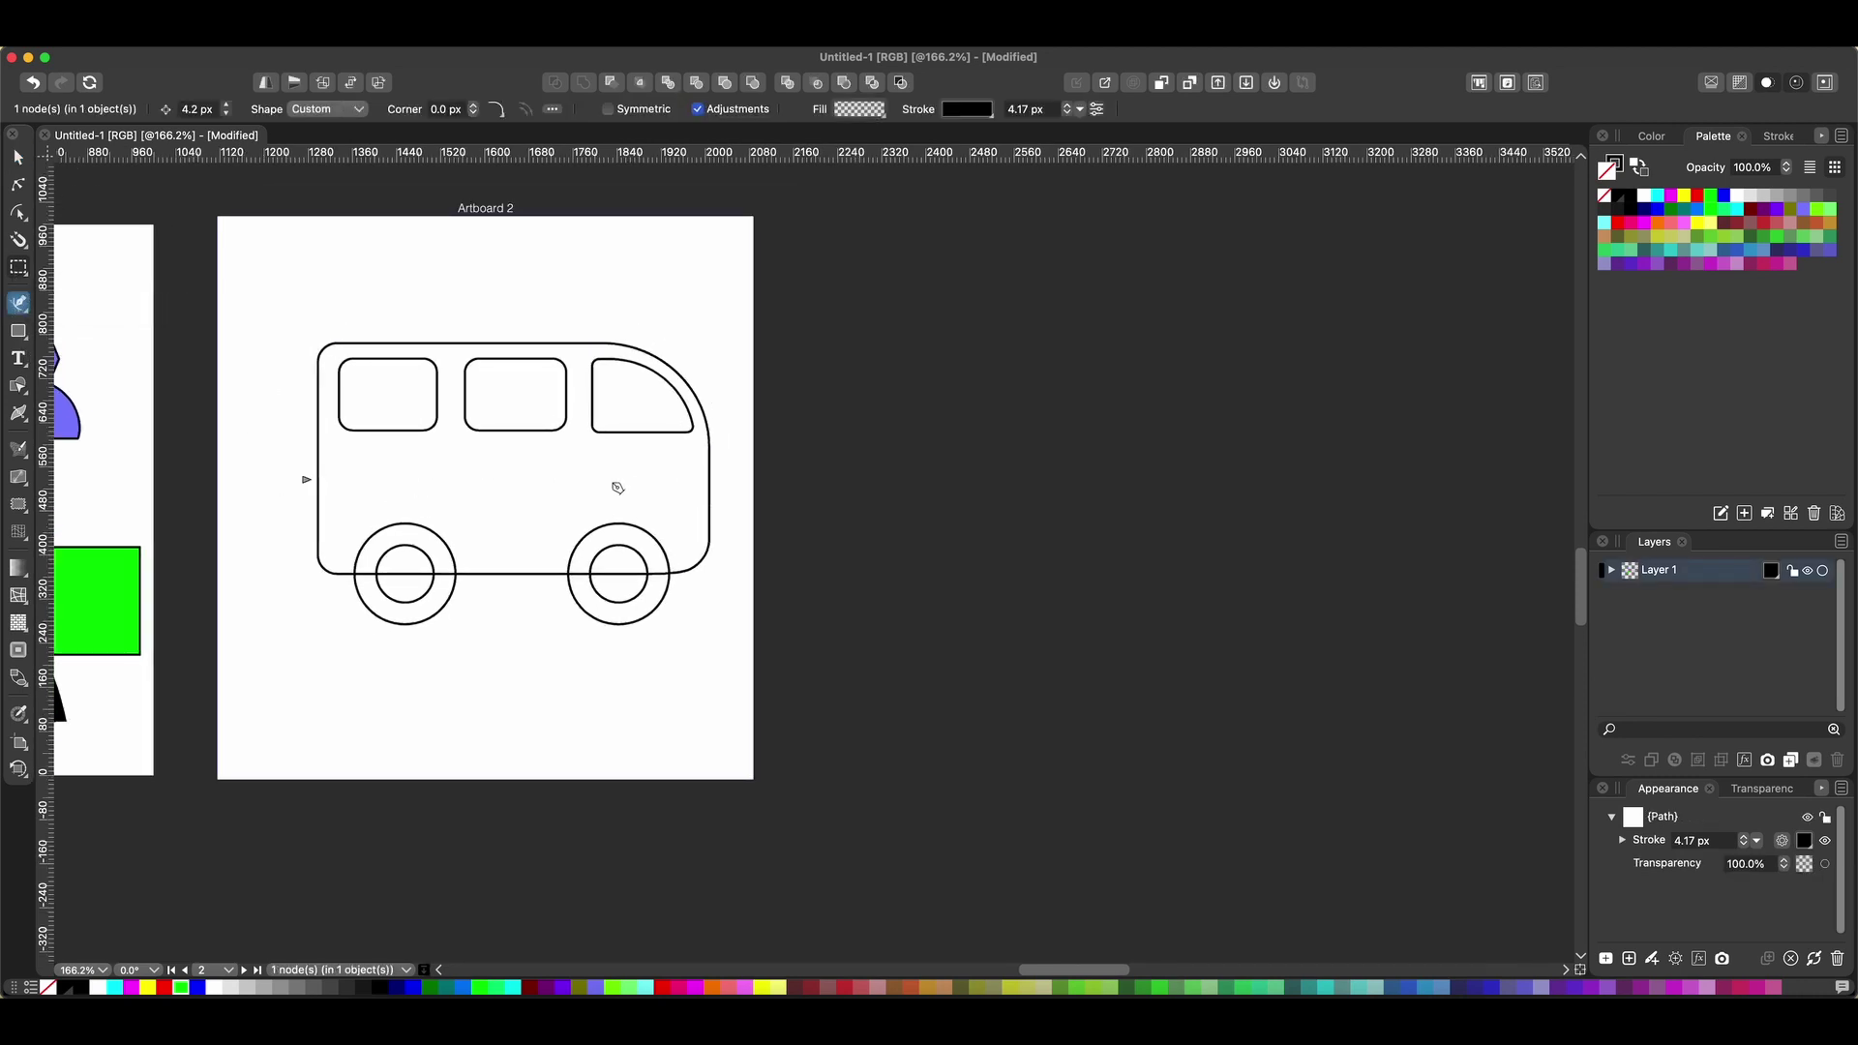
{"action": "left_click", "coordinate": [630, 479]}
{"action": "left_click_drag", "start_coordinate": [706, 557], "coordinate": [714, 636]}
{"action": "key", "text": "v"}
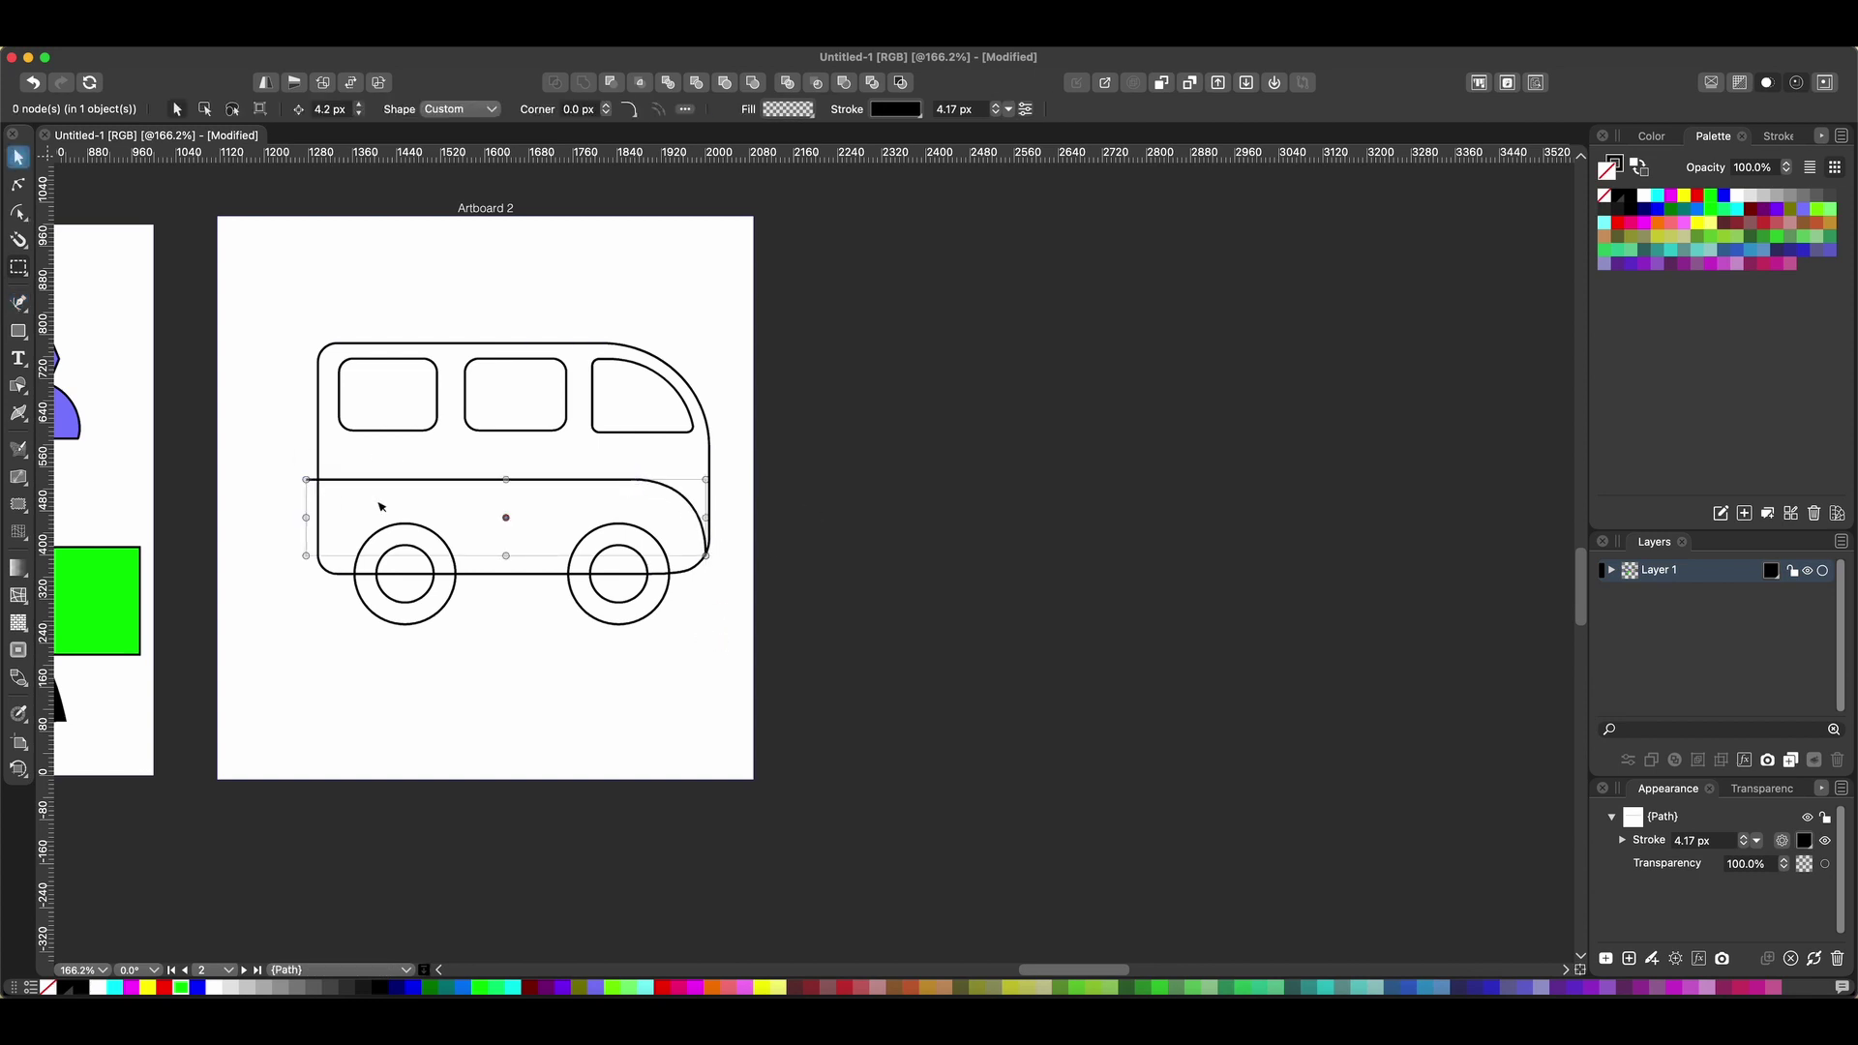
Create a lower body panel from the region beneath the dividing line with the Shape Builder tool.
{"action": "left_click", "coordinate": [554, 576], "text": "shift"}
{"action": "left_click", "coordinate": [18, 387]}
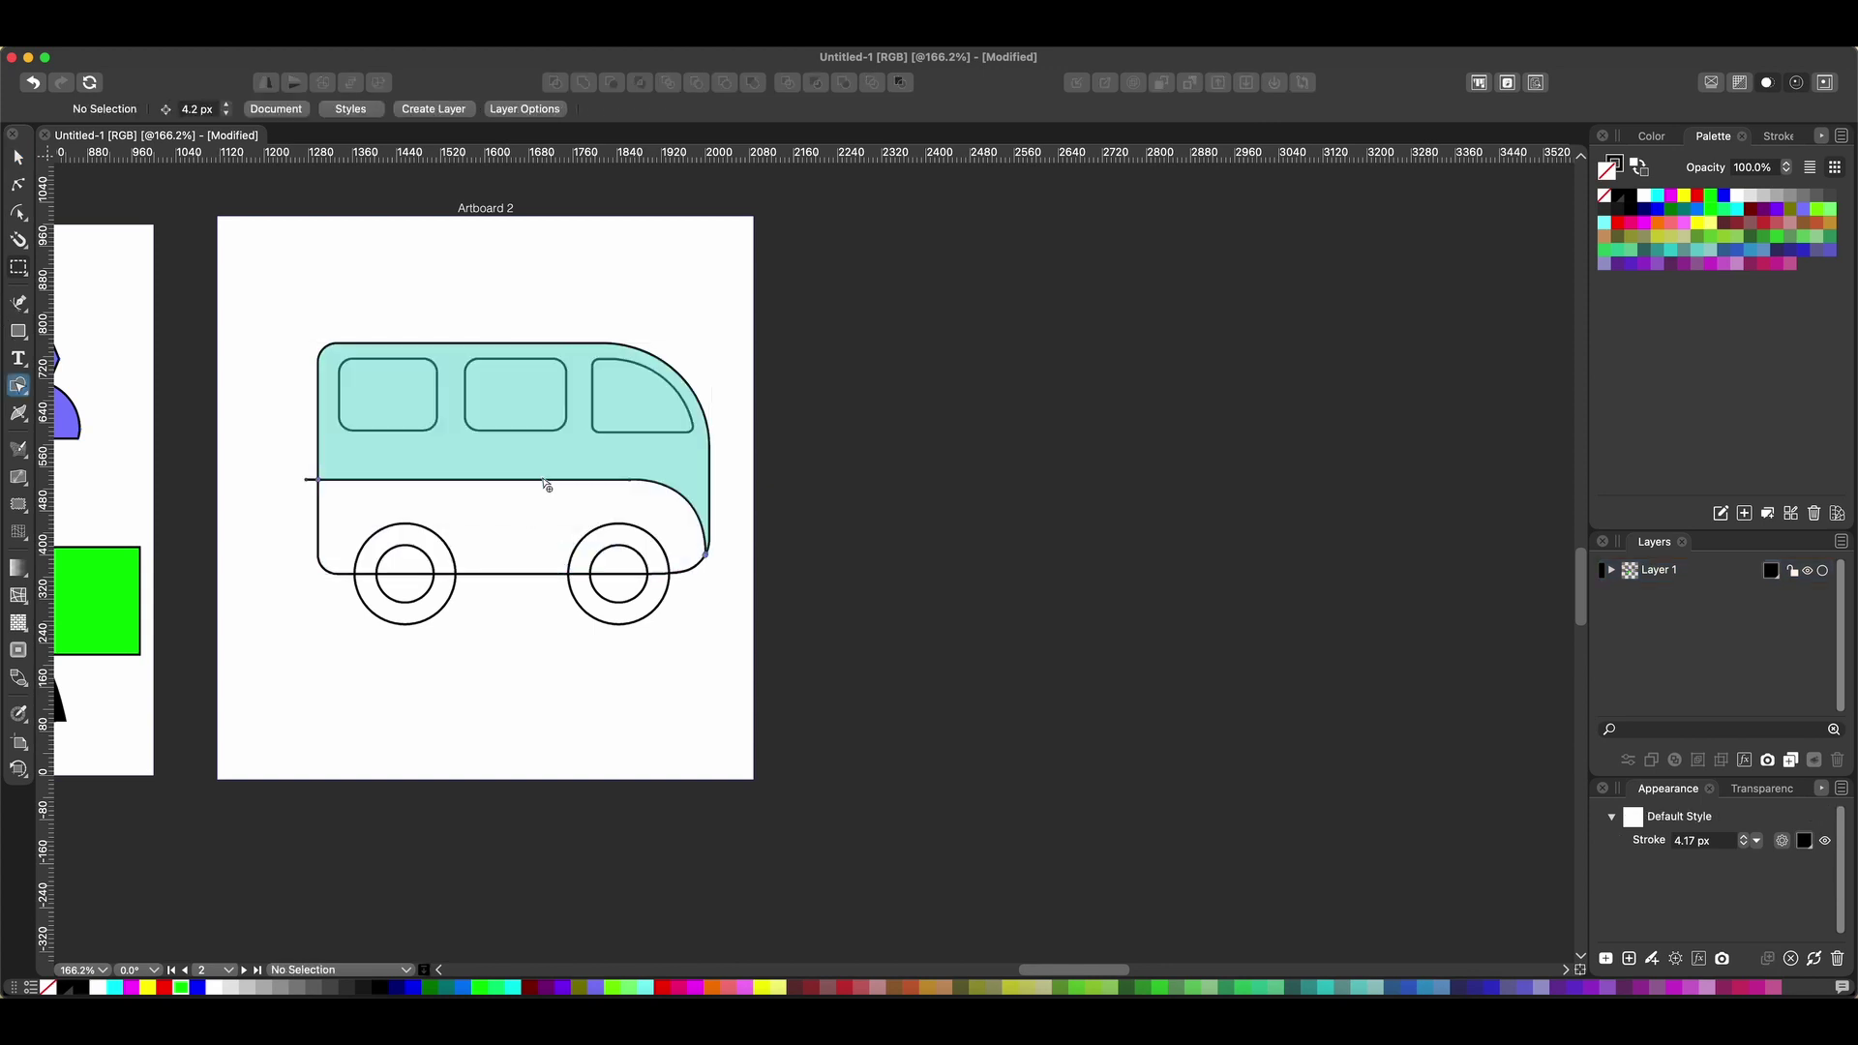
{"action": "left_click", "coordinate": [500, 532]}
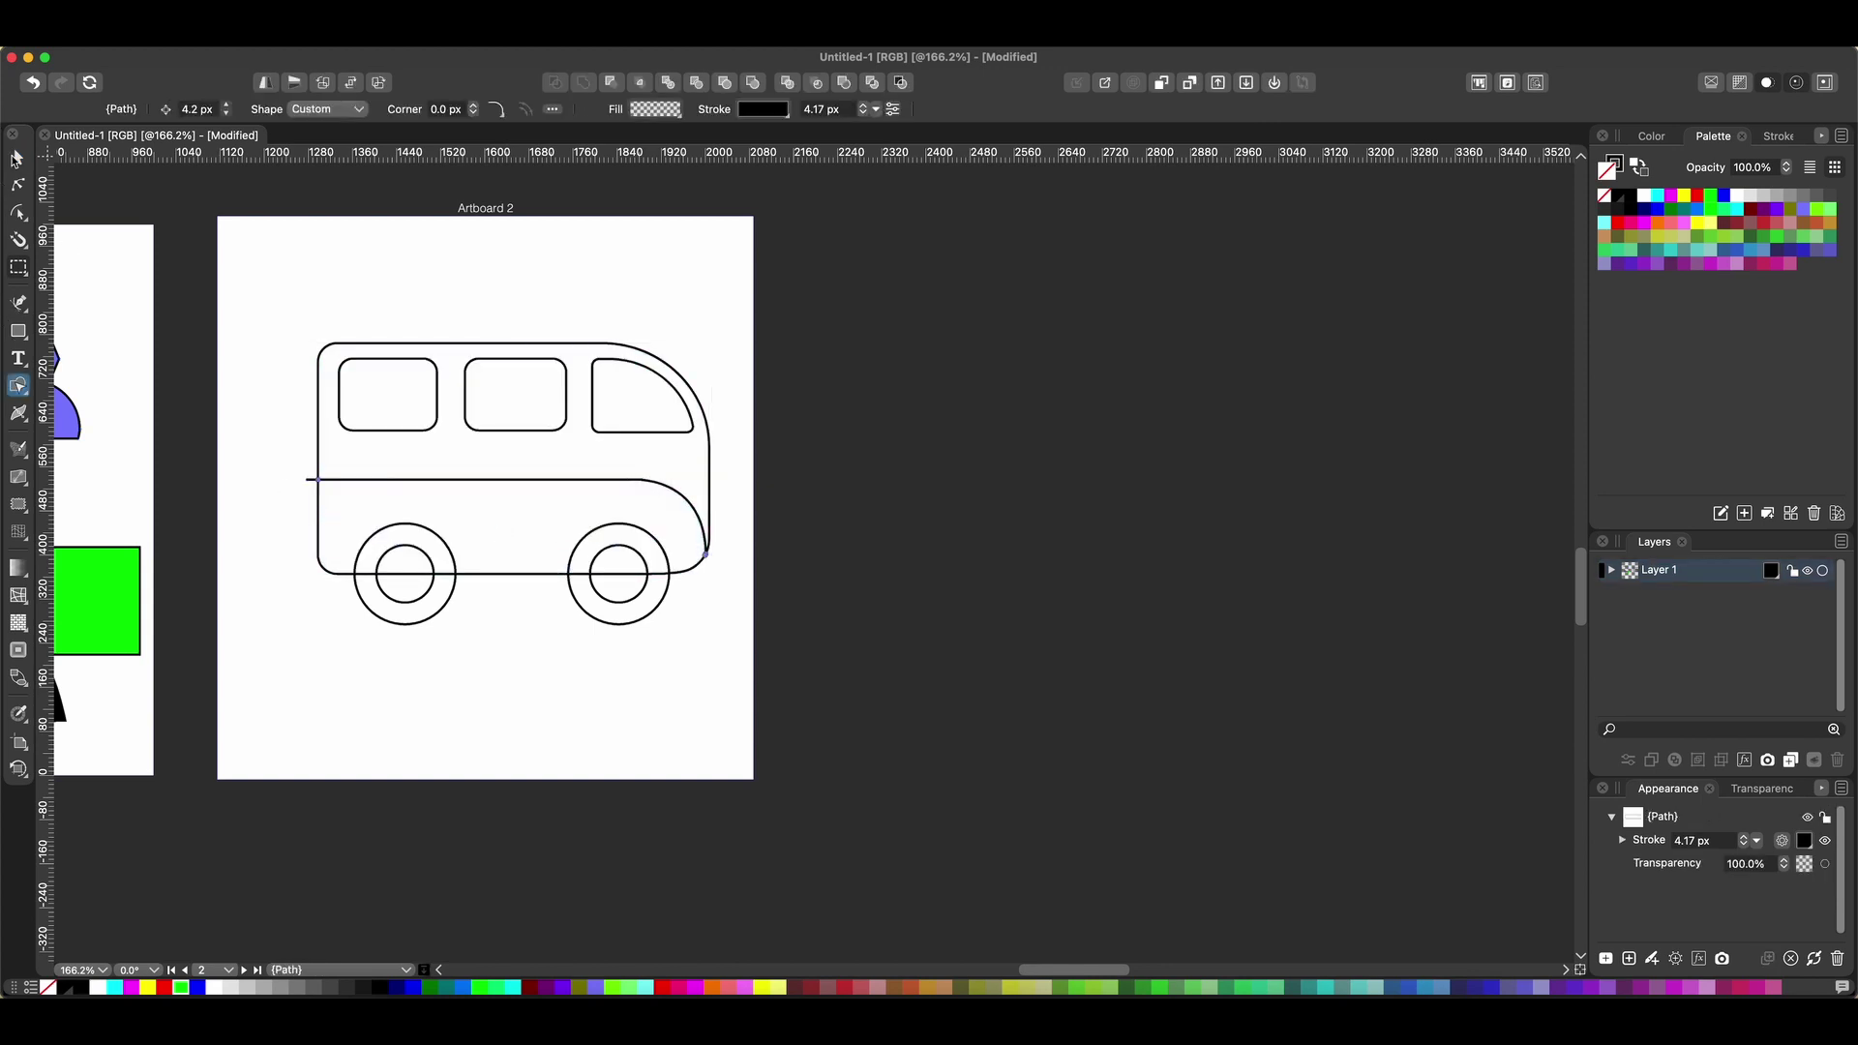
Try resizing and moving the new lower body panel, undoing each change.
{"action": "left_click", "coordinate": [17, 158]}
{"action": "left_click", "coordinate": [507, 572]}
{"action": "left_click_drag", "start_coordinate": [507, 572], "coordinate": [508, 582]}
{"action": "key", "text": "super+z"}
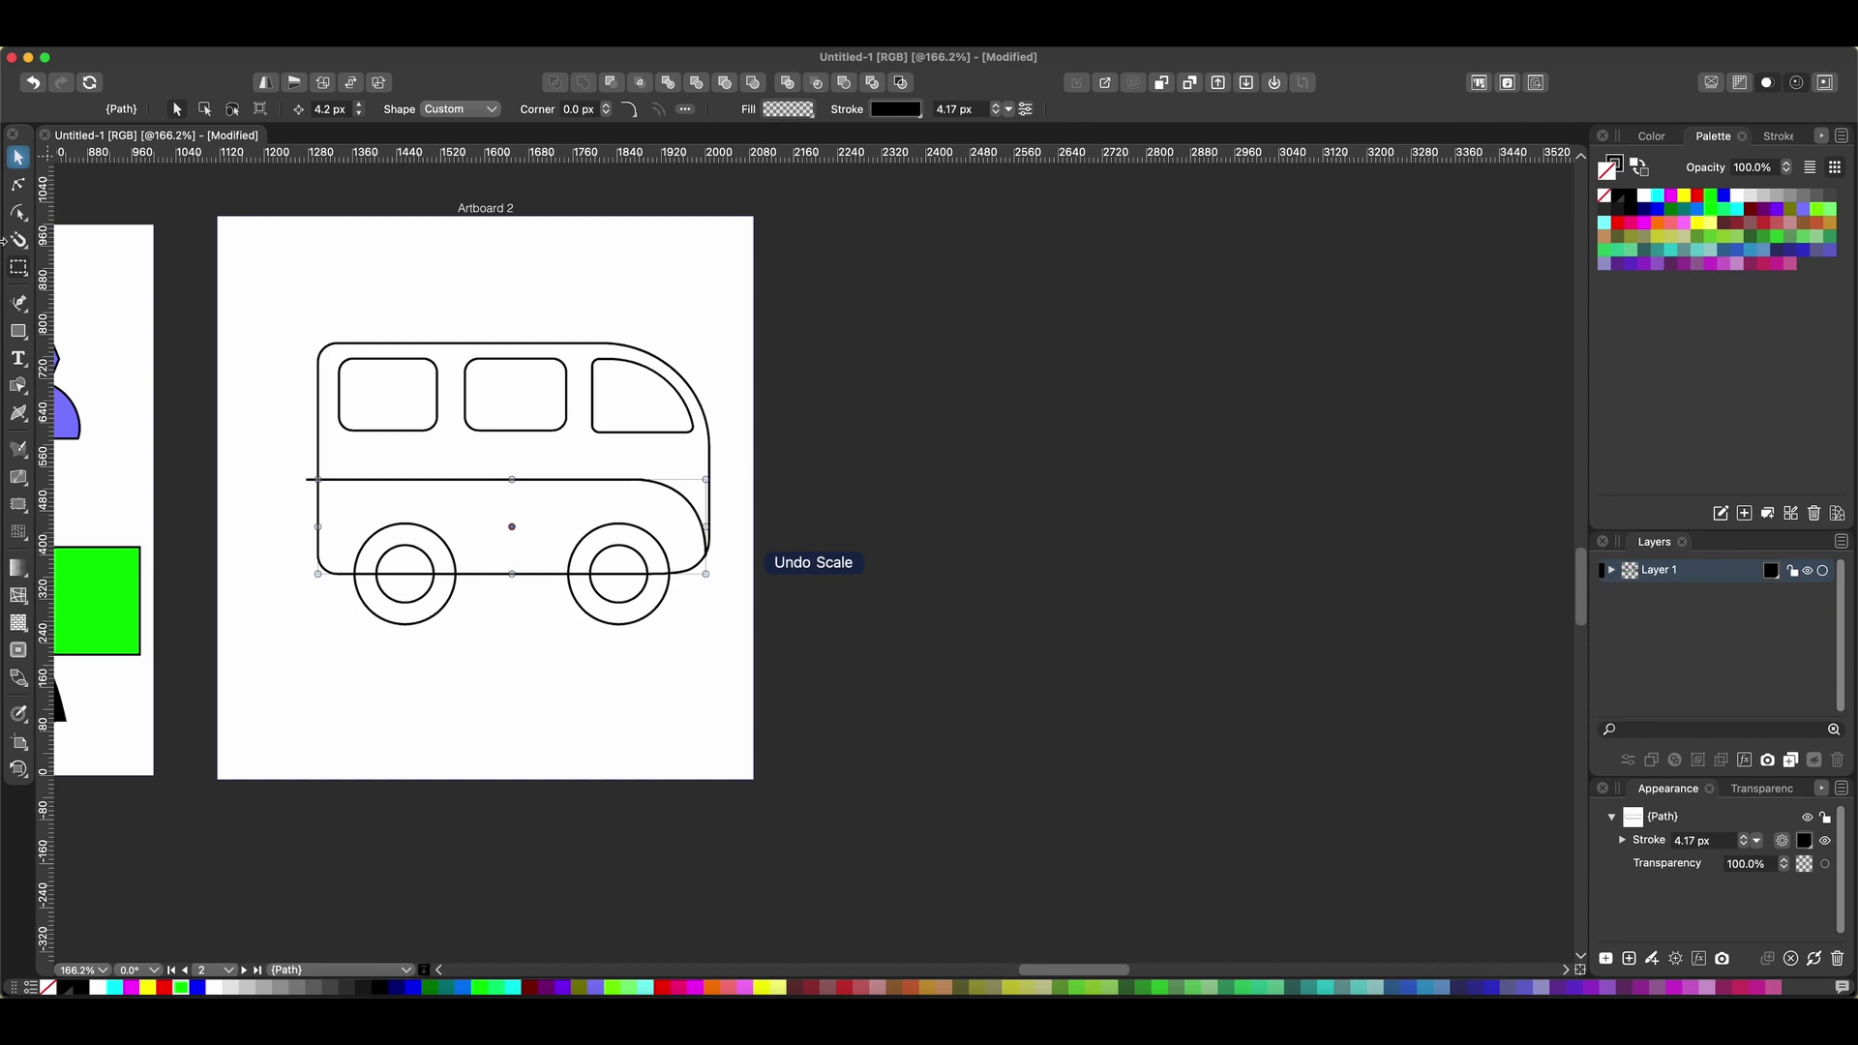
{"action": "left_click_drag", "start_coordinate": [674, 492], "coordinate": [647, 510]}
{"action": "key", "text": "super+z"}
Remove the leftover stub of the dividing path sticking out behind the van's rear edge.
{"action": "left_click", "coordinate": [309, 479]}
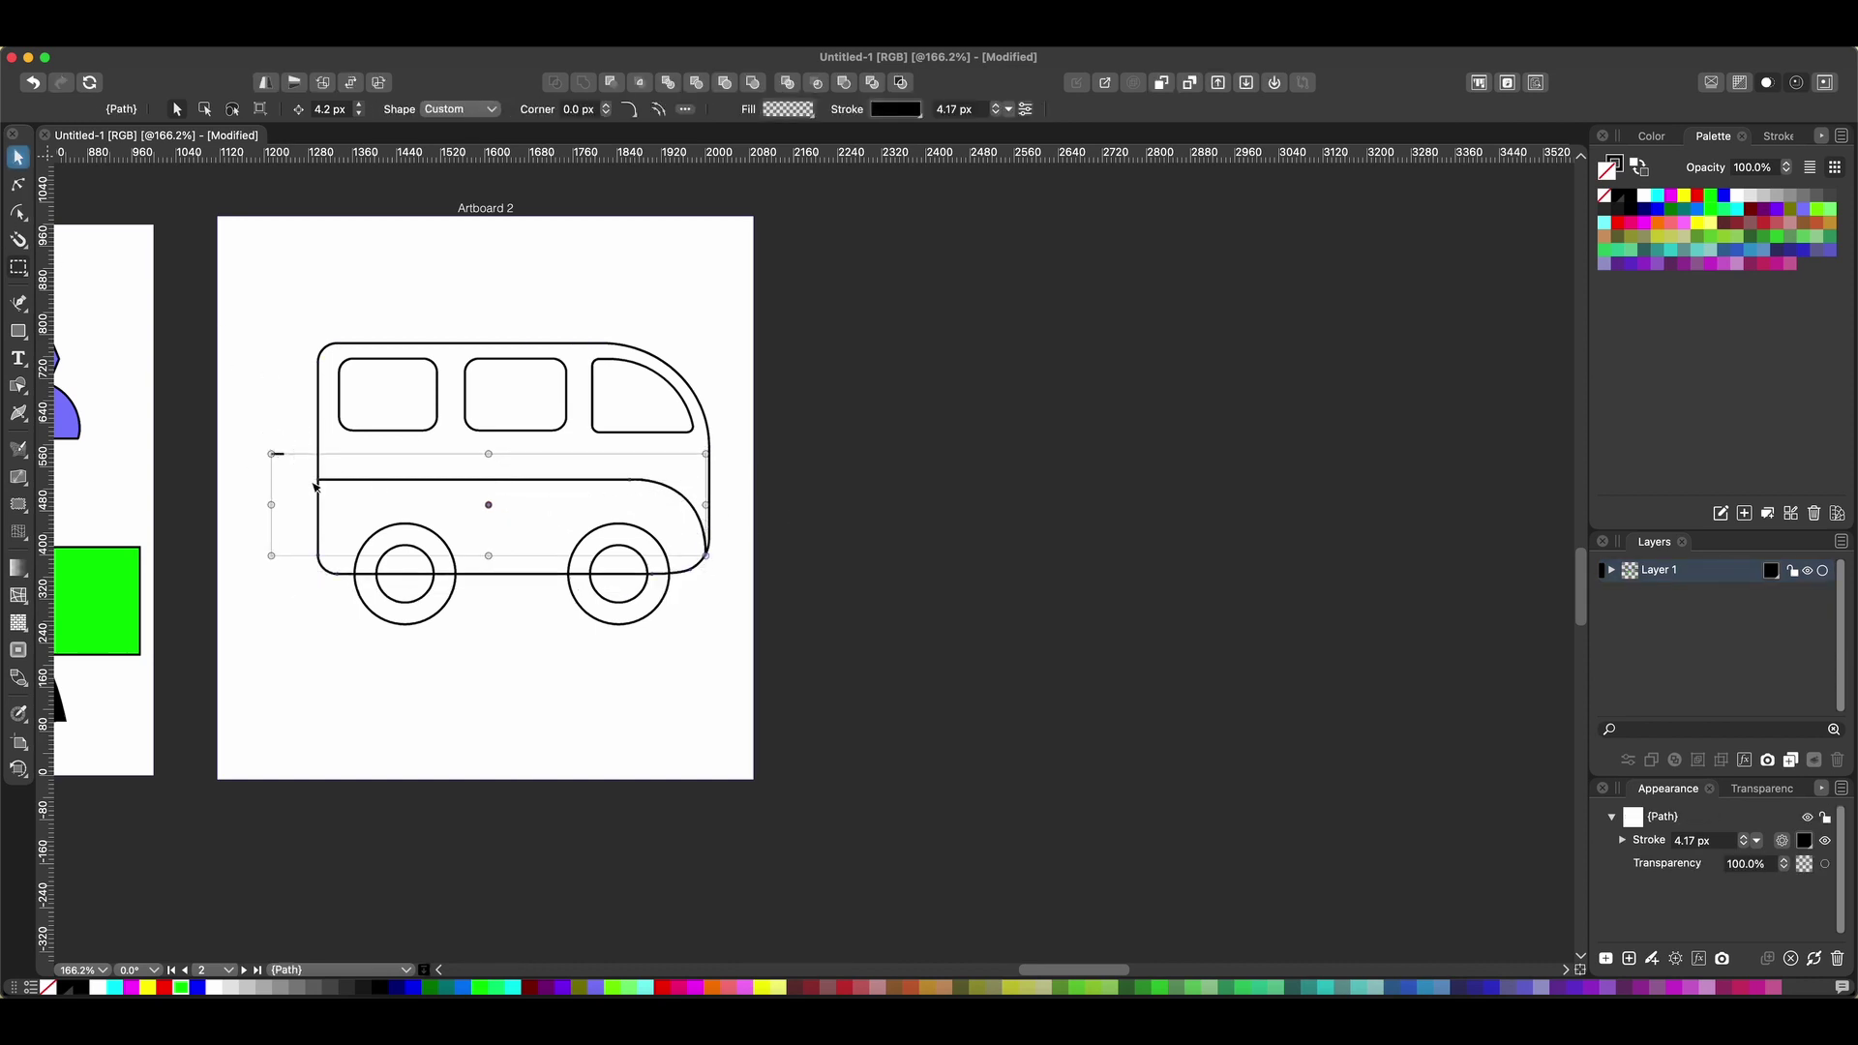
{"action": "left_click", "coordinate": [429, 470]}
{"action": "left_click", "coordinate": [687, 502]}
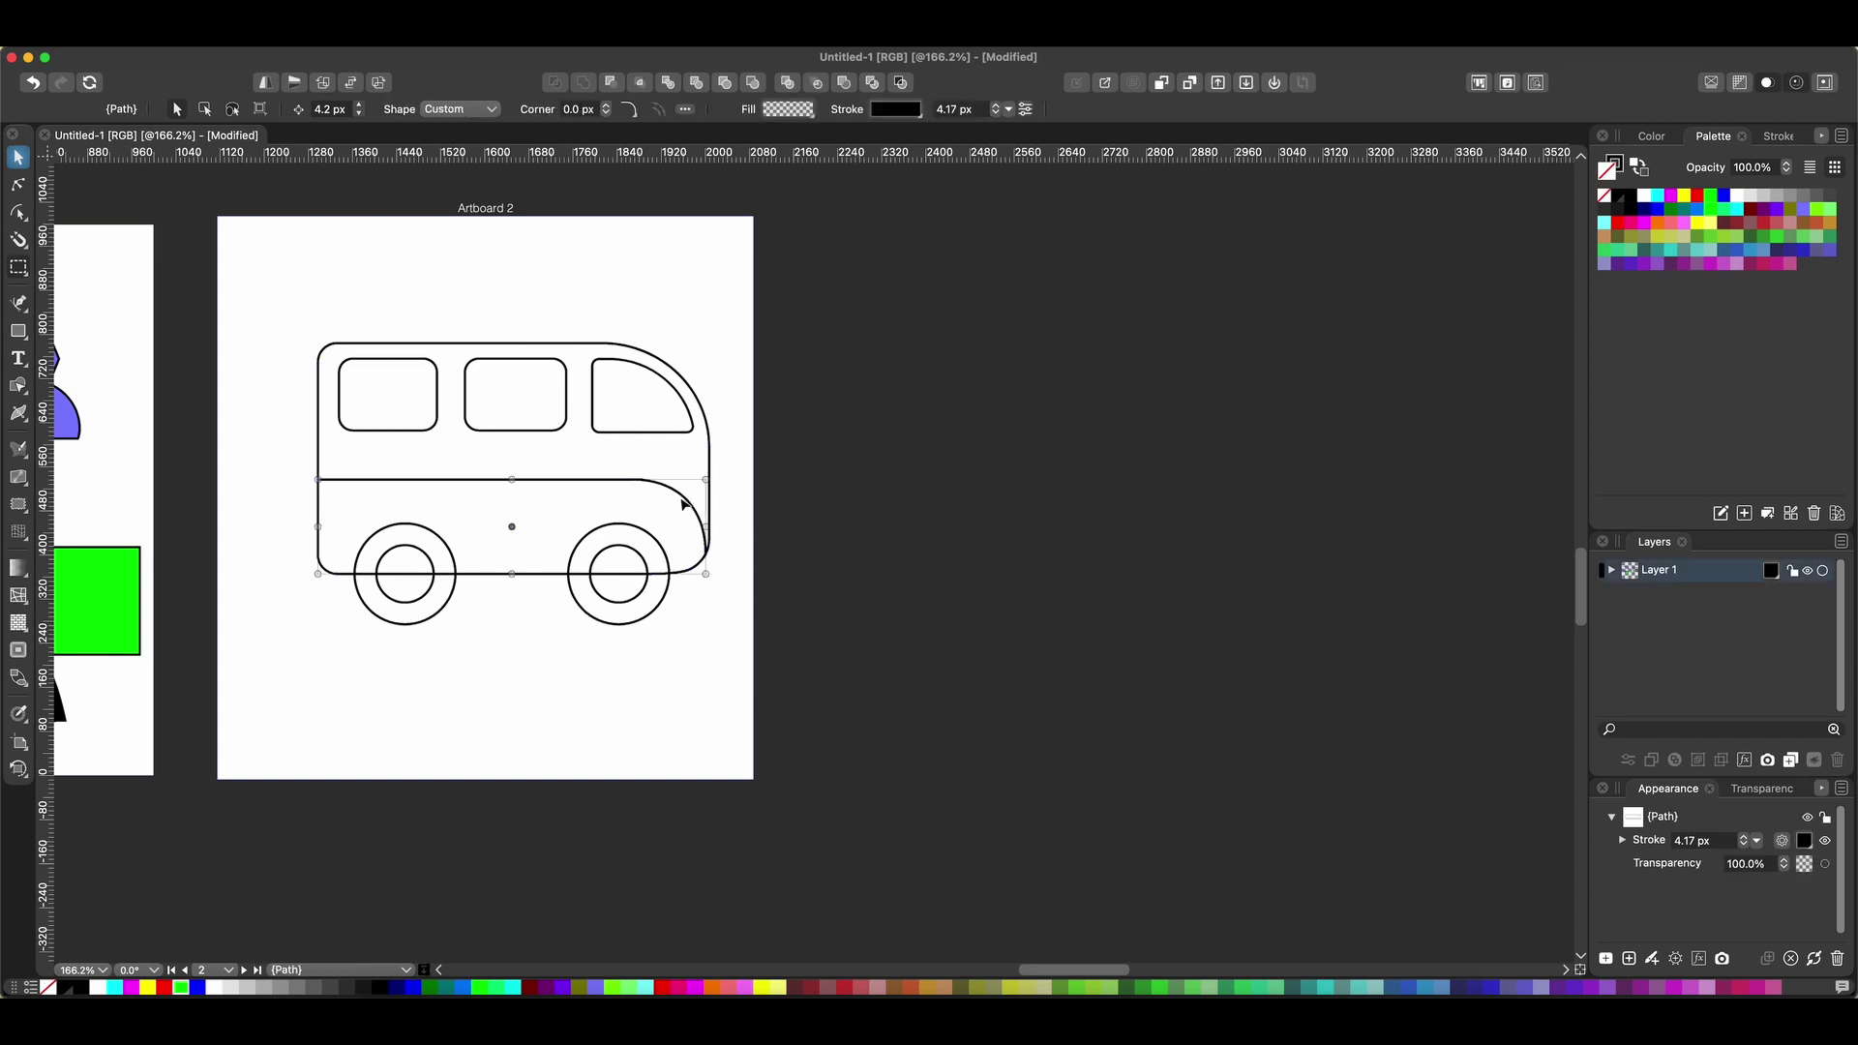
{"action": "left_click", "coordinate": [694, 397]}
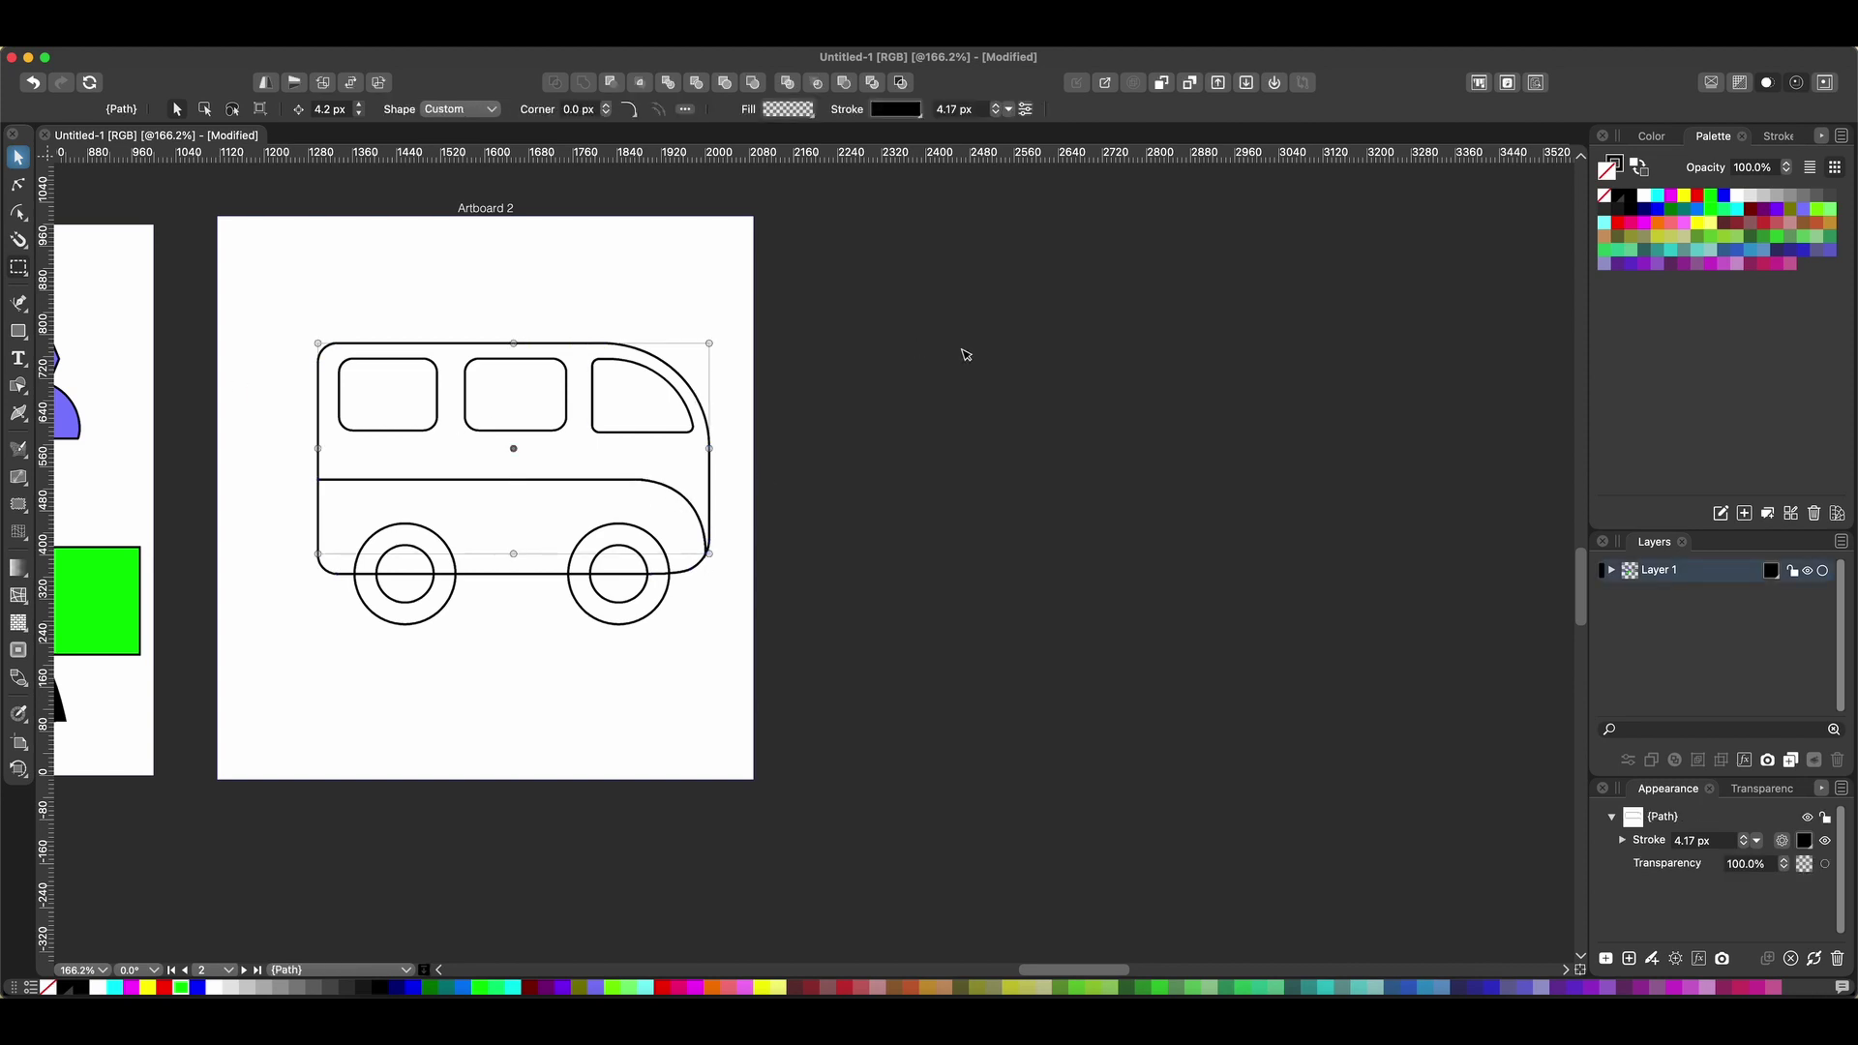
Try applying the Shape Paint tool to all of the van's shapes.
{"action": "left_click", "coordinate": [18, 387]}
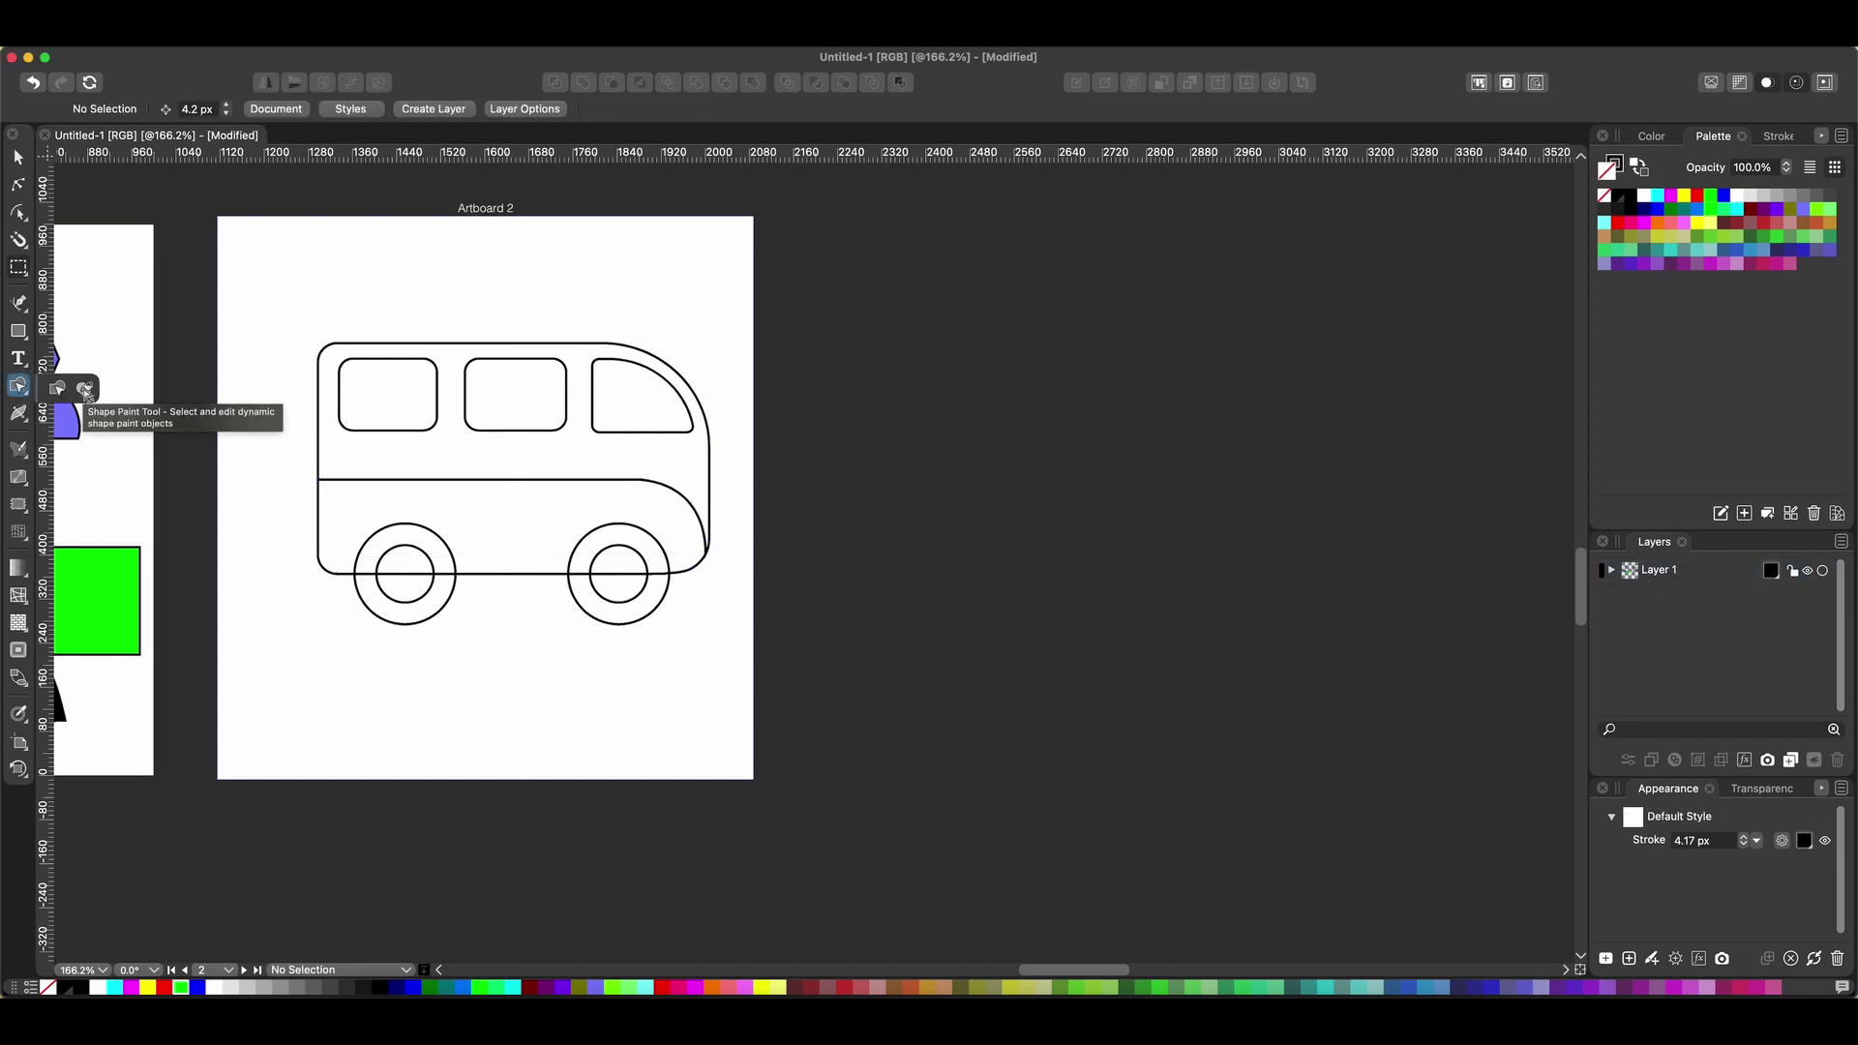
{"action": "left_click", "coordinate": [85, 390]}
{"action": "left_click_drag", "start_coordinate": [314, 374], "coordinate": [738, 643]}
{"action": "left_click", "coordinate": [18, 157]}
{"action": "left_click_drag", "start_coordinate": [254, 314], "coordinate": [735, 643]}
{"action": "left_click", "coordinate": [19, 387]}
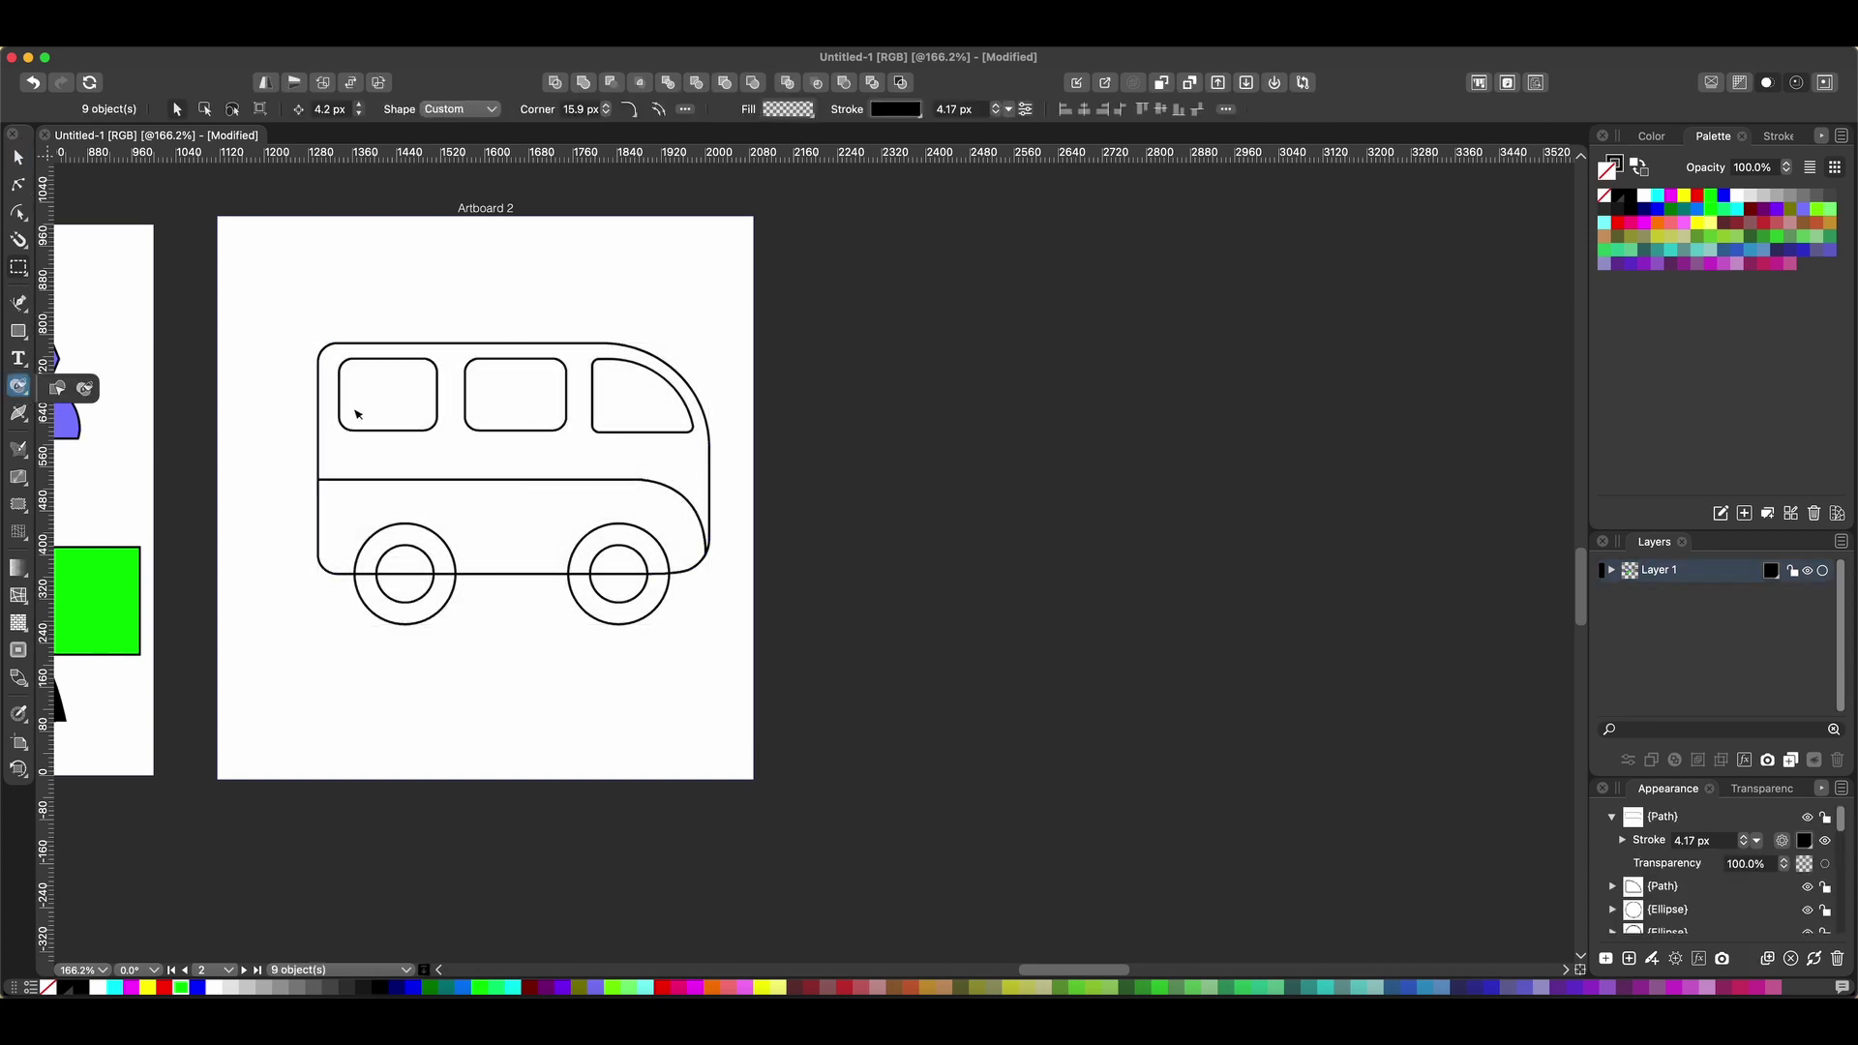
{"action": "left_click", "coordinate": [385, 426]}
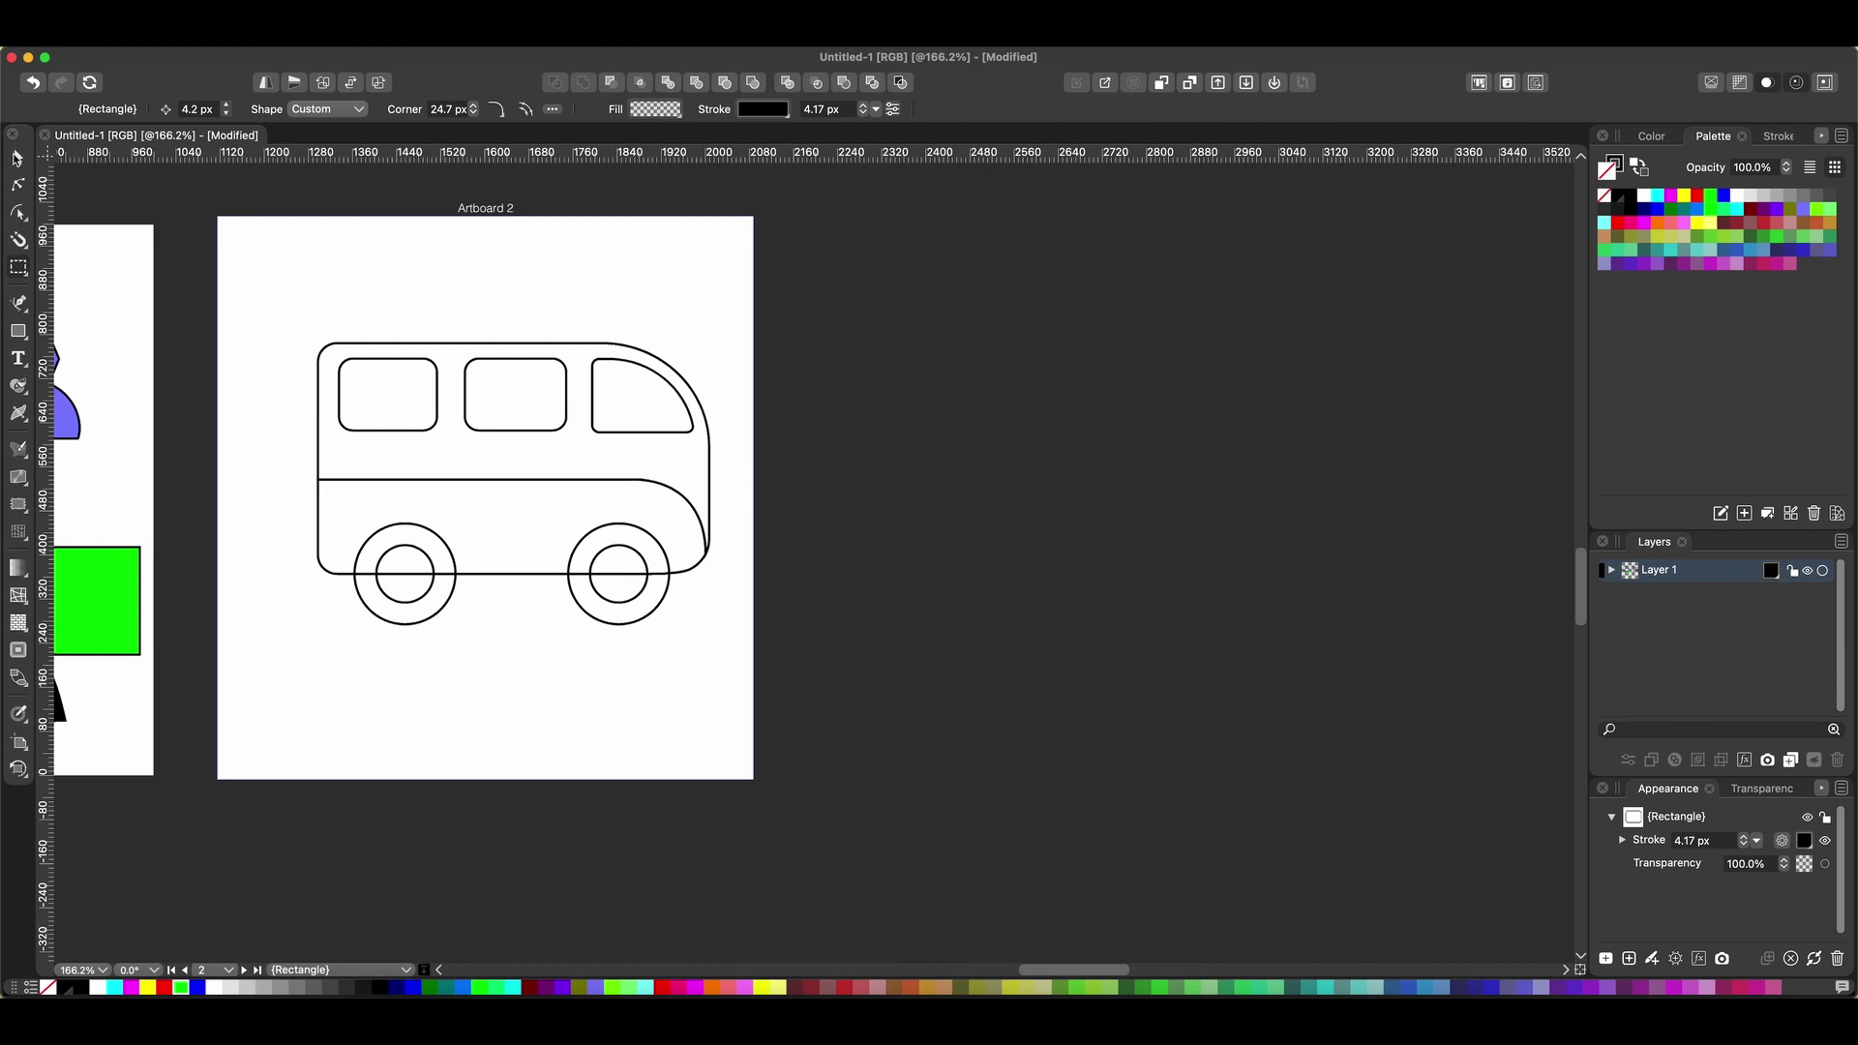
{"action": "left_click", "coordinate": [15, 158]}
Fill the van's upper body with light grey.
{"action": "scroll", "coordinate": [448, 346], "scroll_direction": "right", "scroll_amount": 1}
{"action": "left_click", "coordinate": [454, 343]}
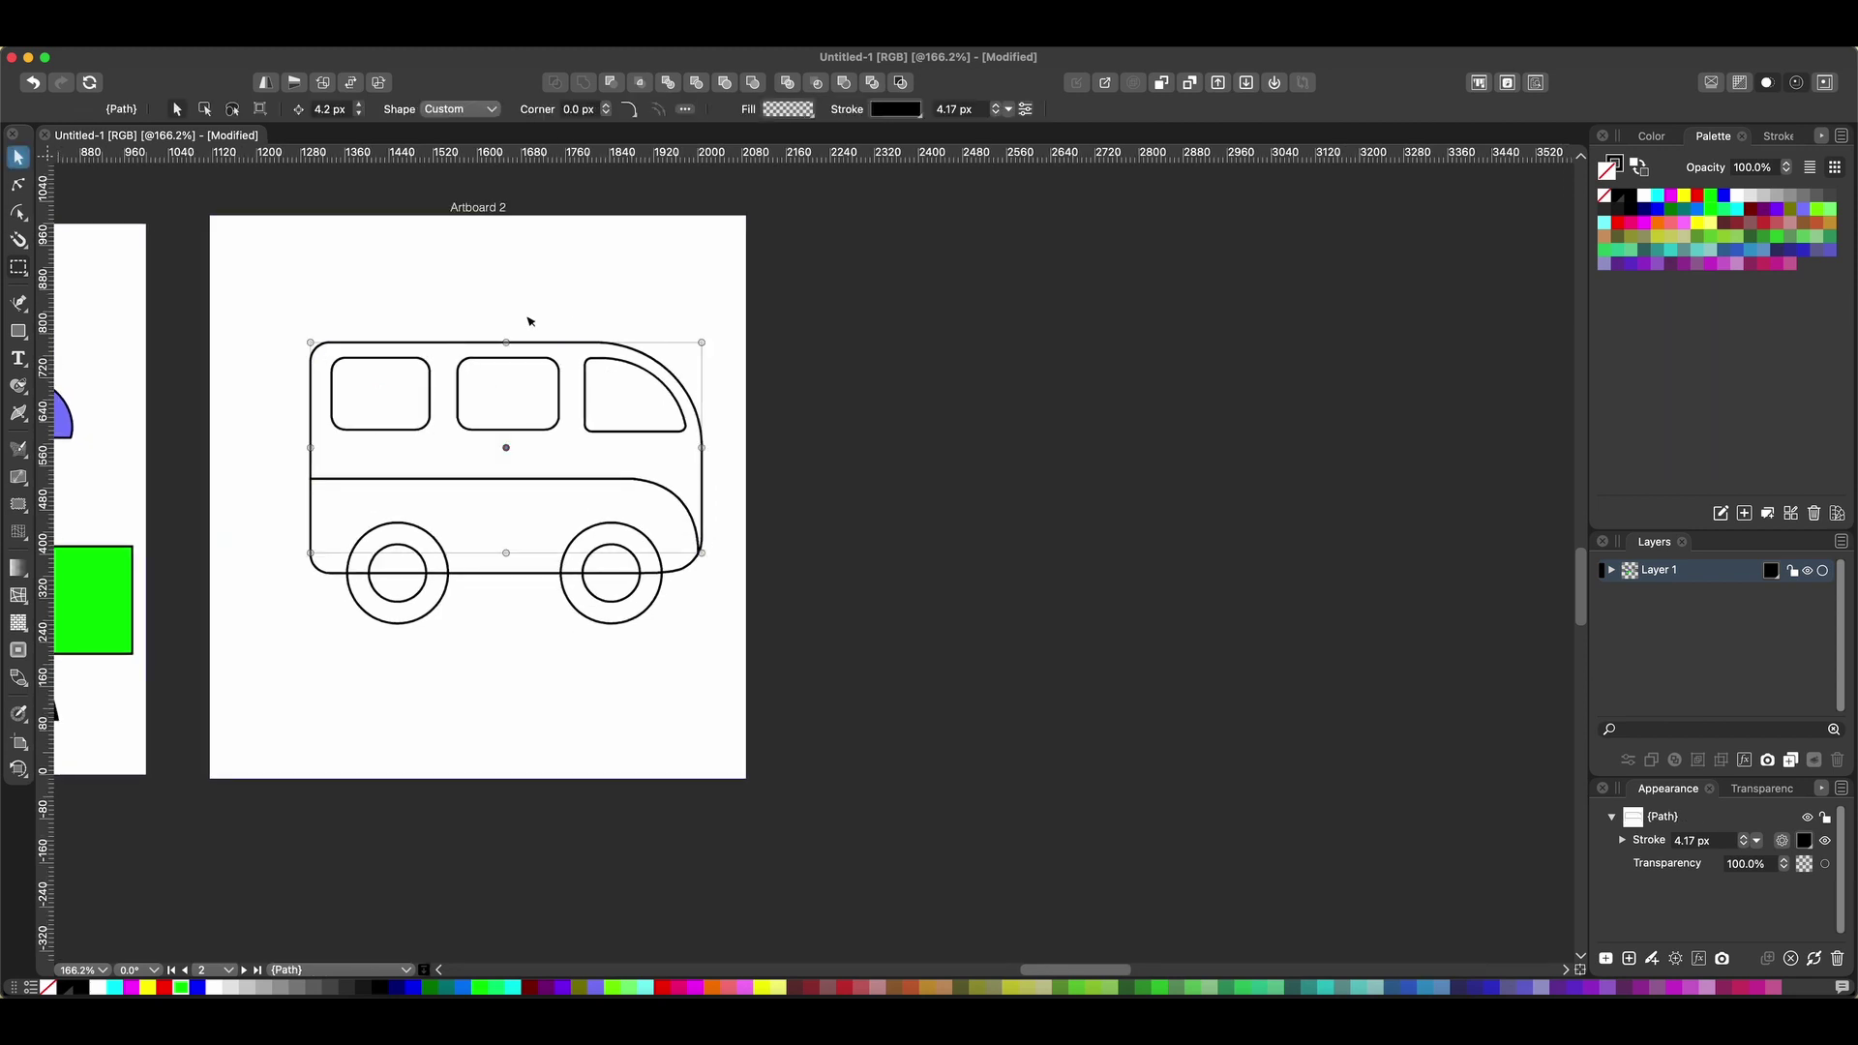
{"action": "left_click", "coordinate": [1748, 197]}
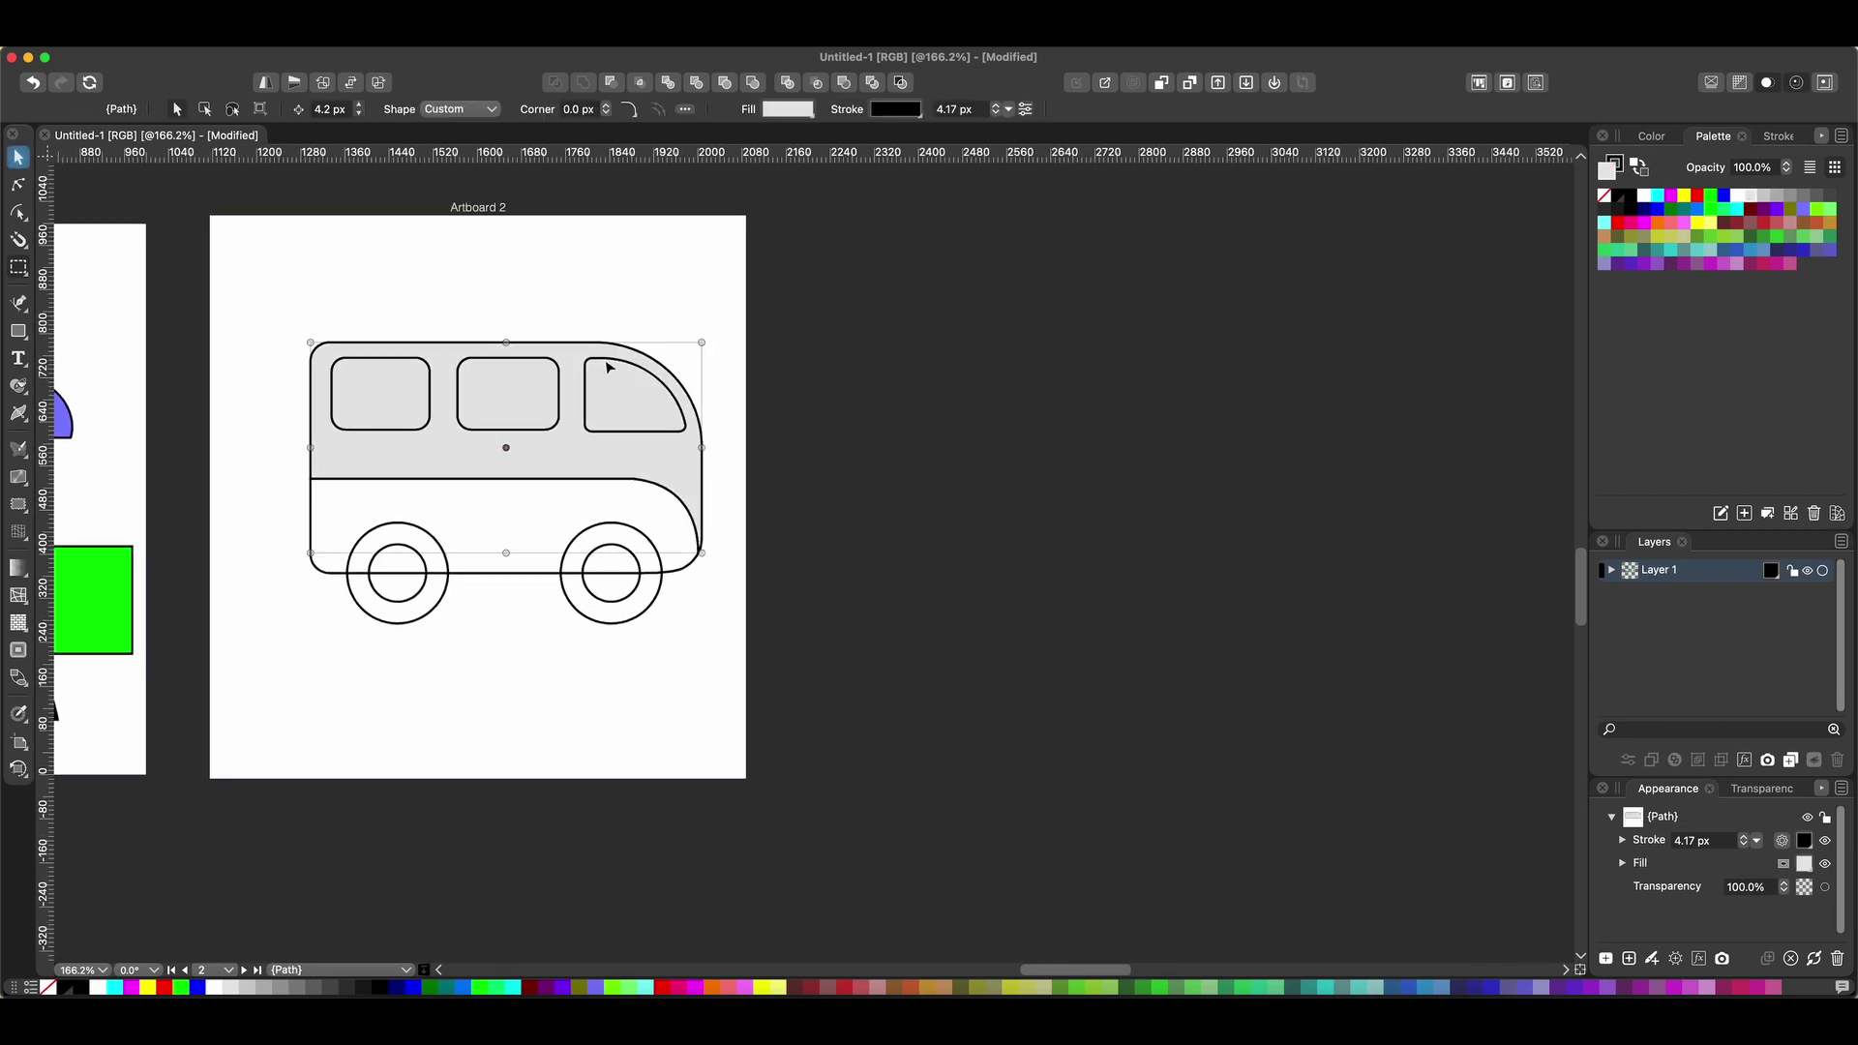
Fill the three van windows with light cyan.
{"action": "left_click", "coordinate": [607, 362]}
{"action": "left_click", "coordinate": [458, 366], "text": "shift"}
{"action": "left_click", "coordinate": [428, 371], "text": "shift"}
{"action": "left_click", "coordinate": [1605, 229]}
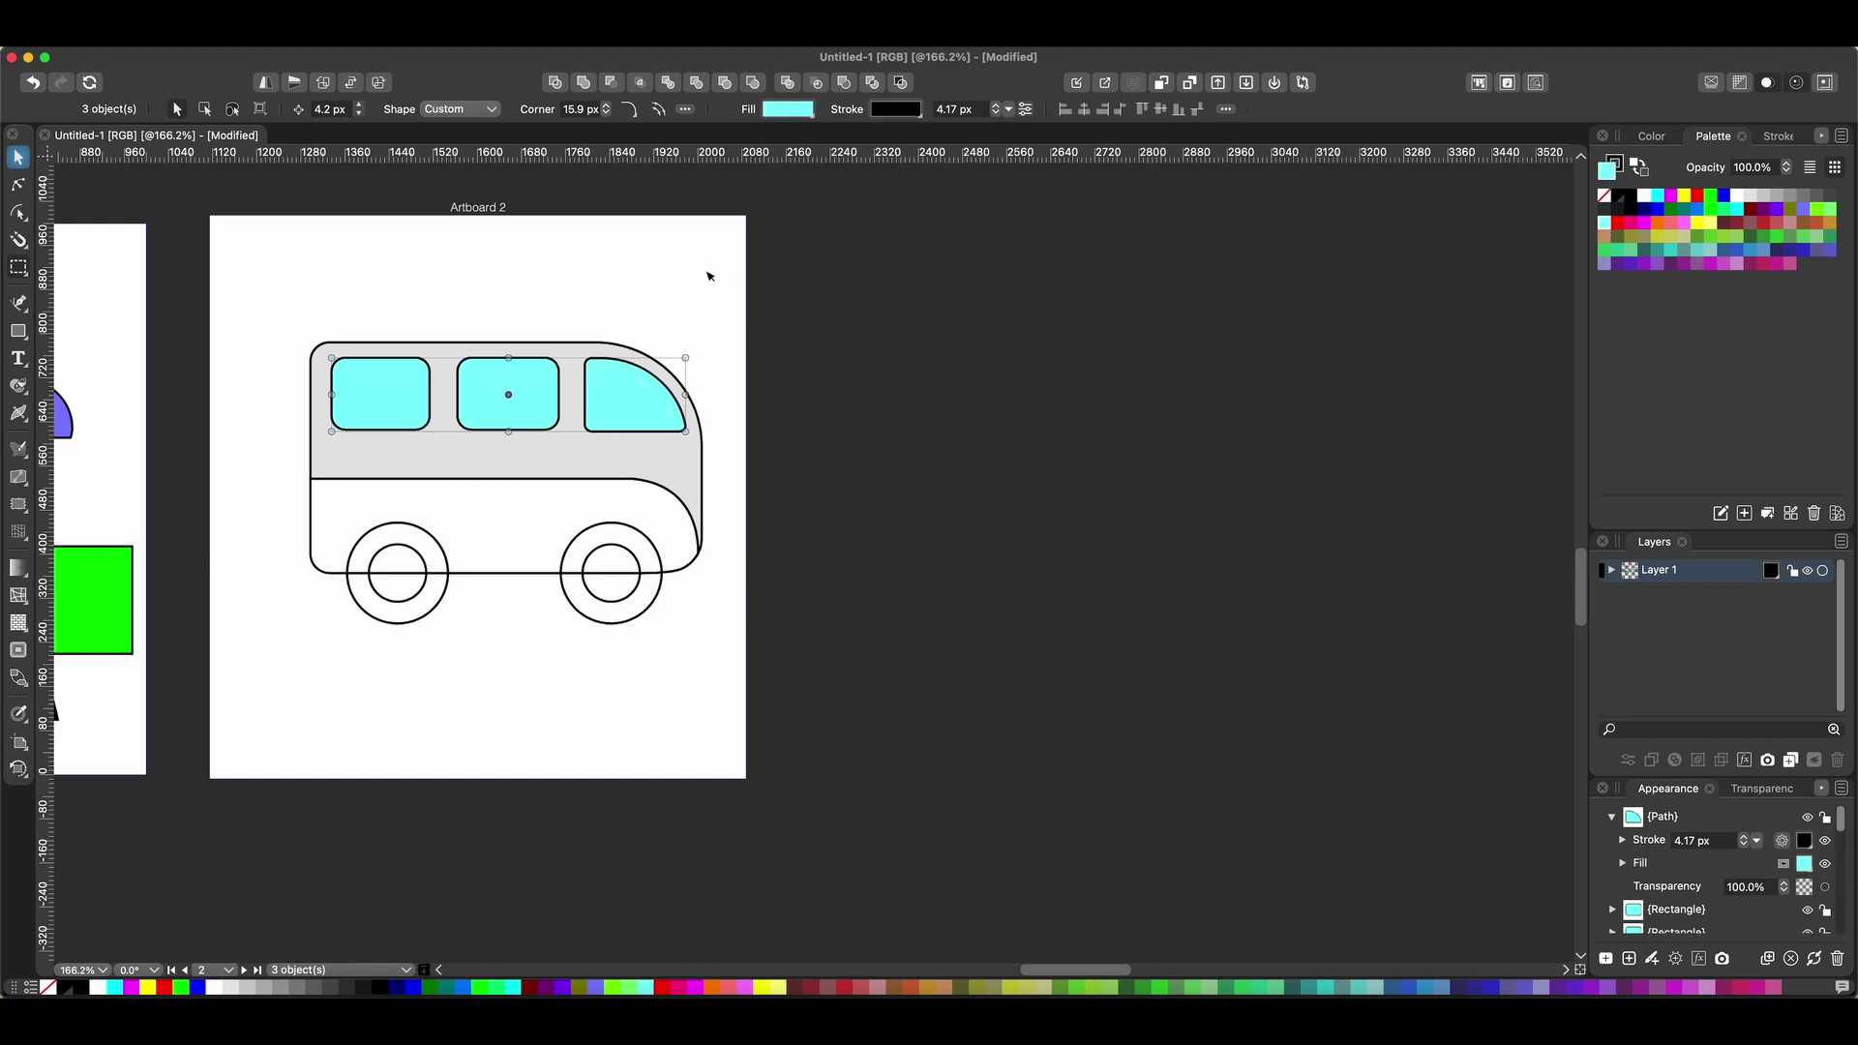
Fill the lower body panel with the yellow-orange colour #FFB905.
{"action": "left_click", "coordinate": [388, 503]}
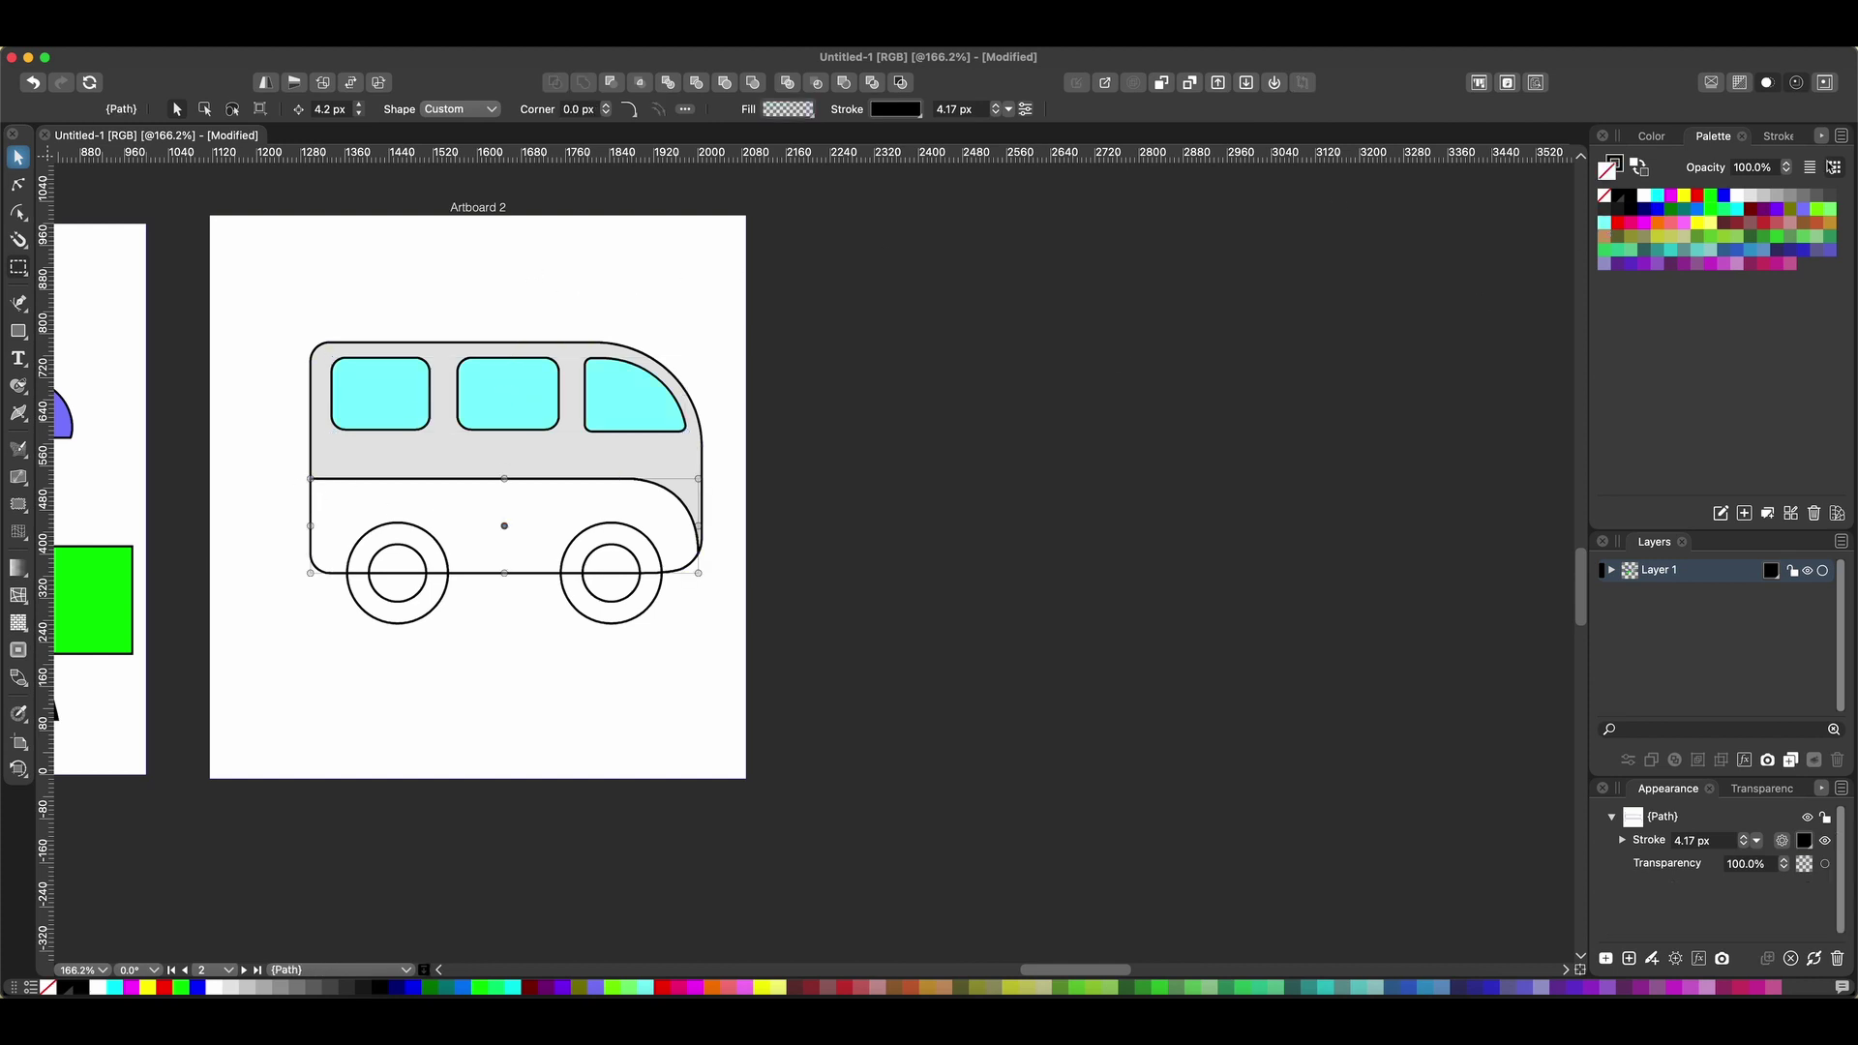
{"action": "left_click", "coordinate": [1651, 136]}
{"action": "left_click", "coordinate": [1776, 335]}
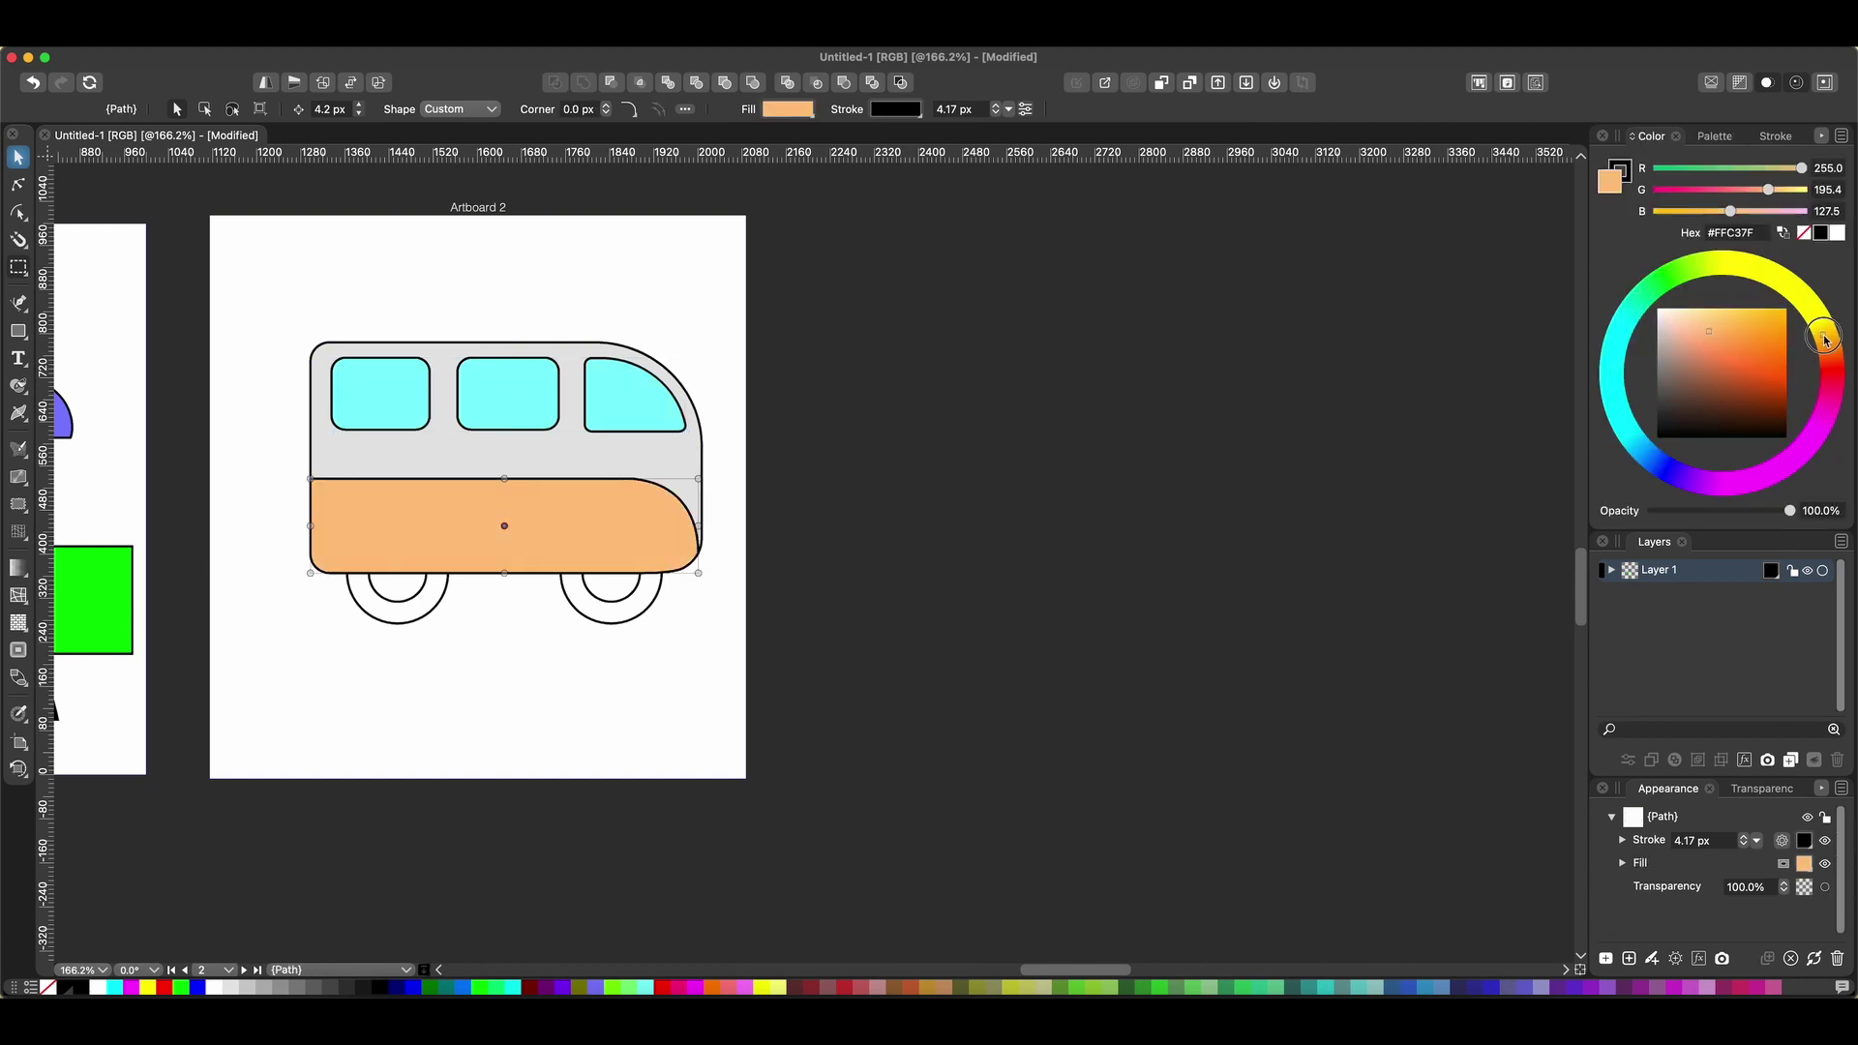
{"action": "left_click", "coordinate": [1818, 327]}
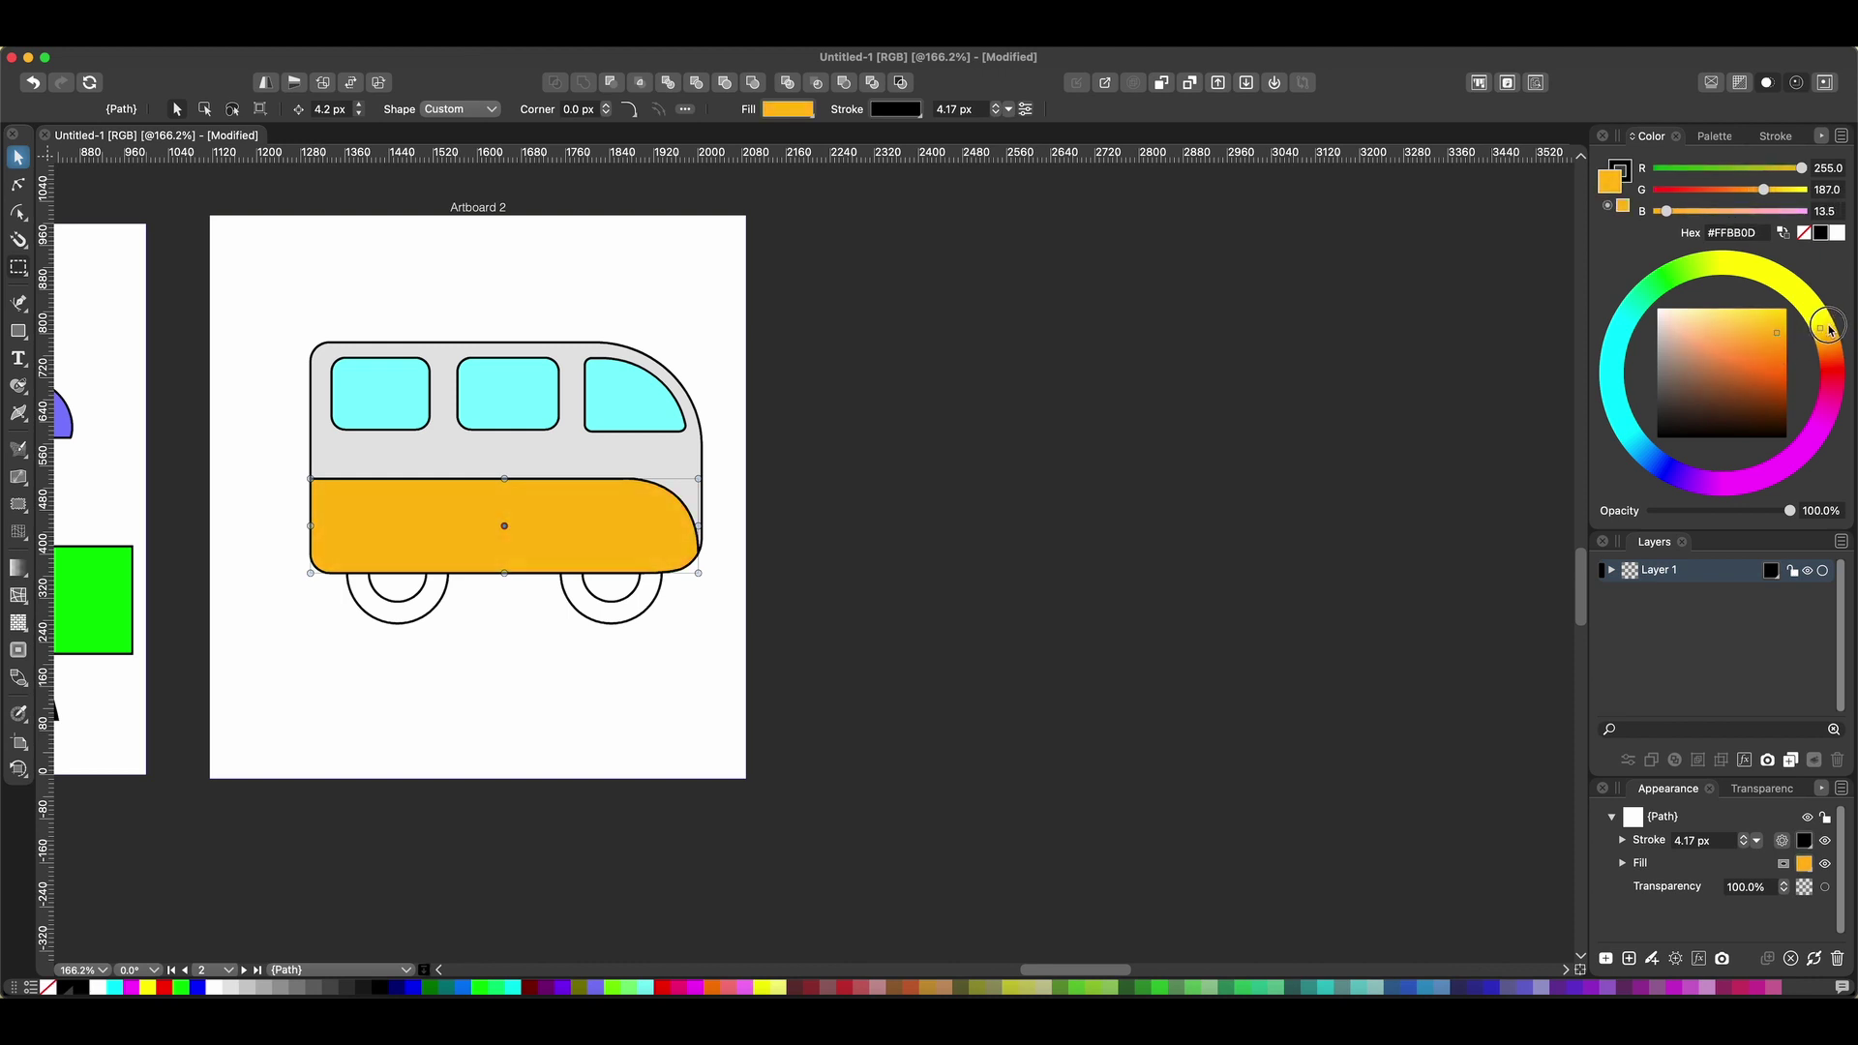
Fill both outer wheel circles with black.
{"action": "left_click", "coordinate": [609, 609]}
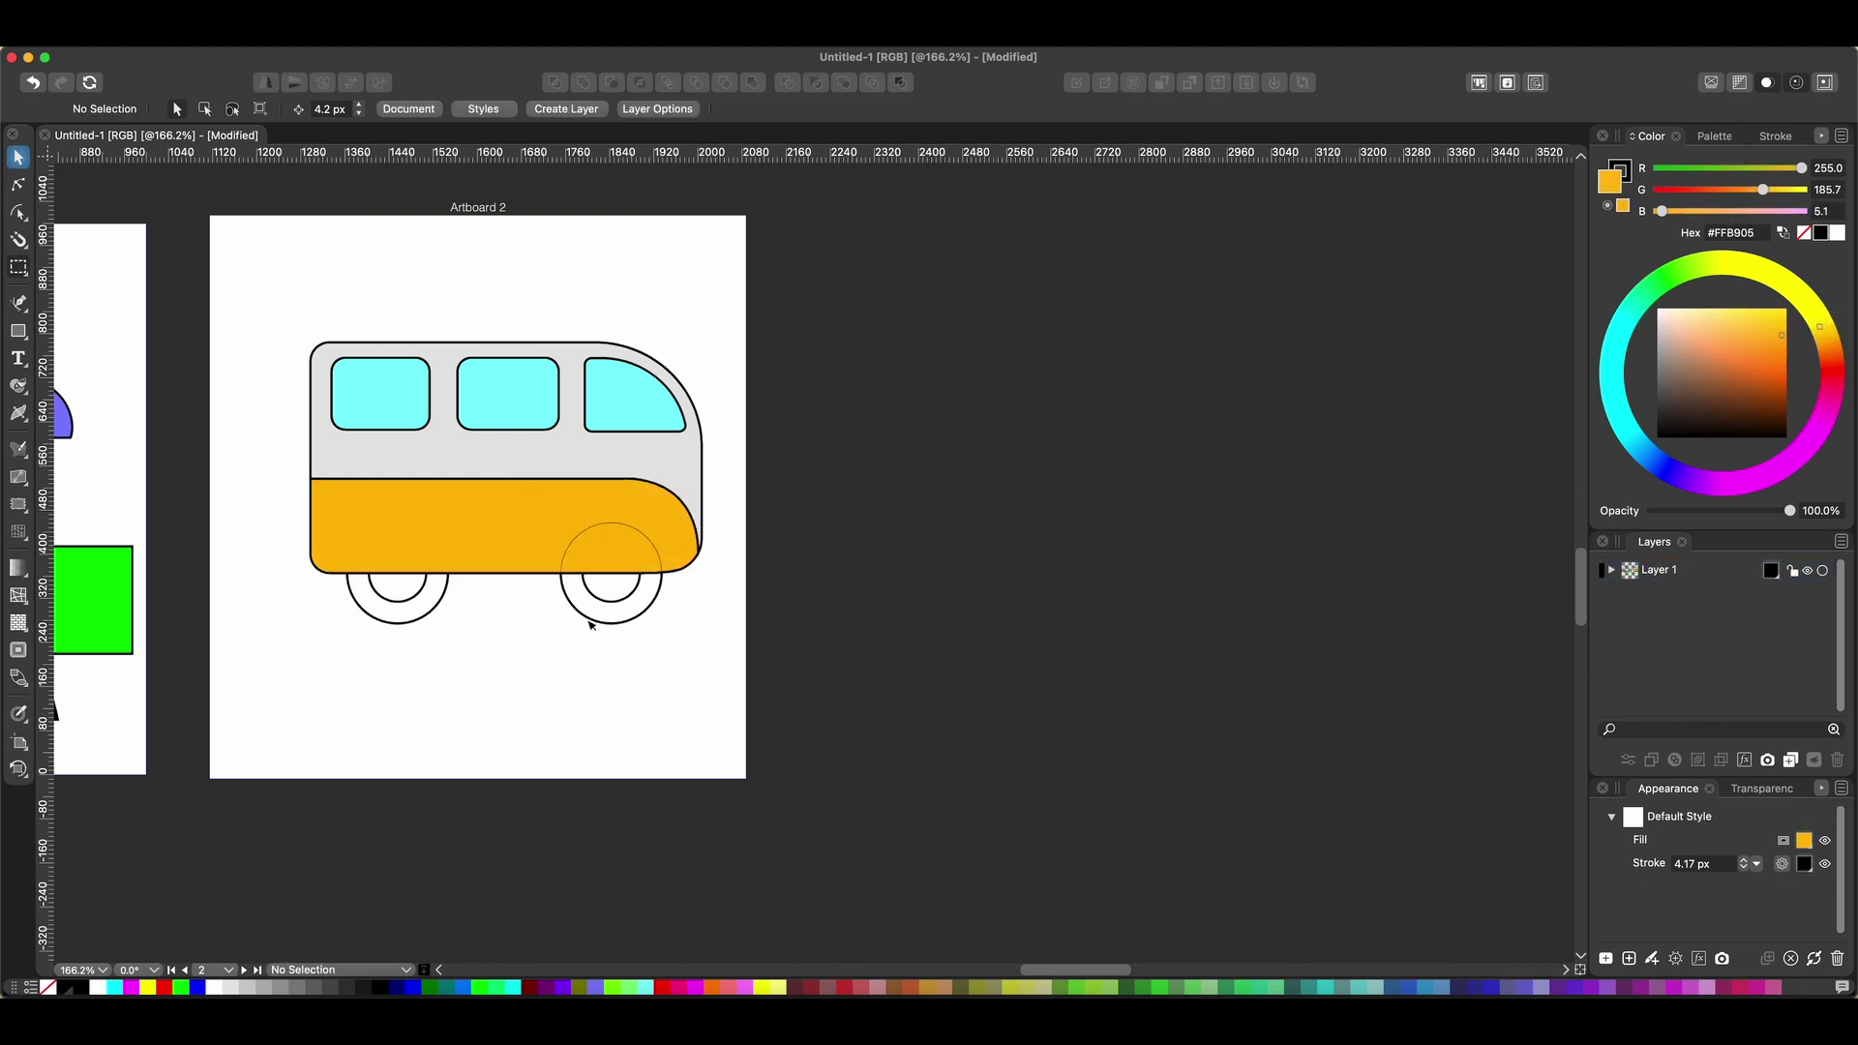
{"action": "left_click", "coordinate": [369, 621], "text": "shift"}
{"action": "left_click", "coordinate": [1713, 135]}
{"action": "left_click", "coordinate": [1617, 196]}
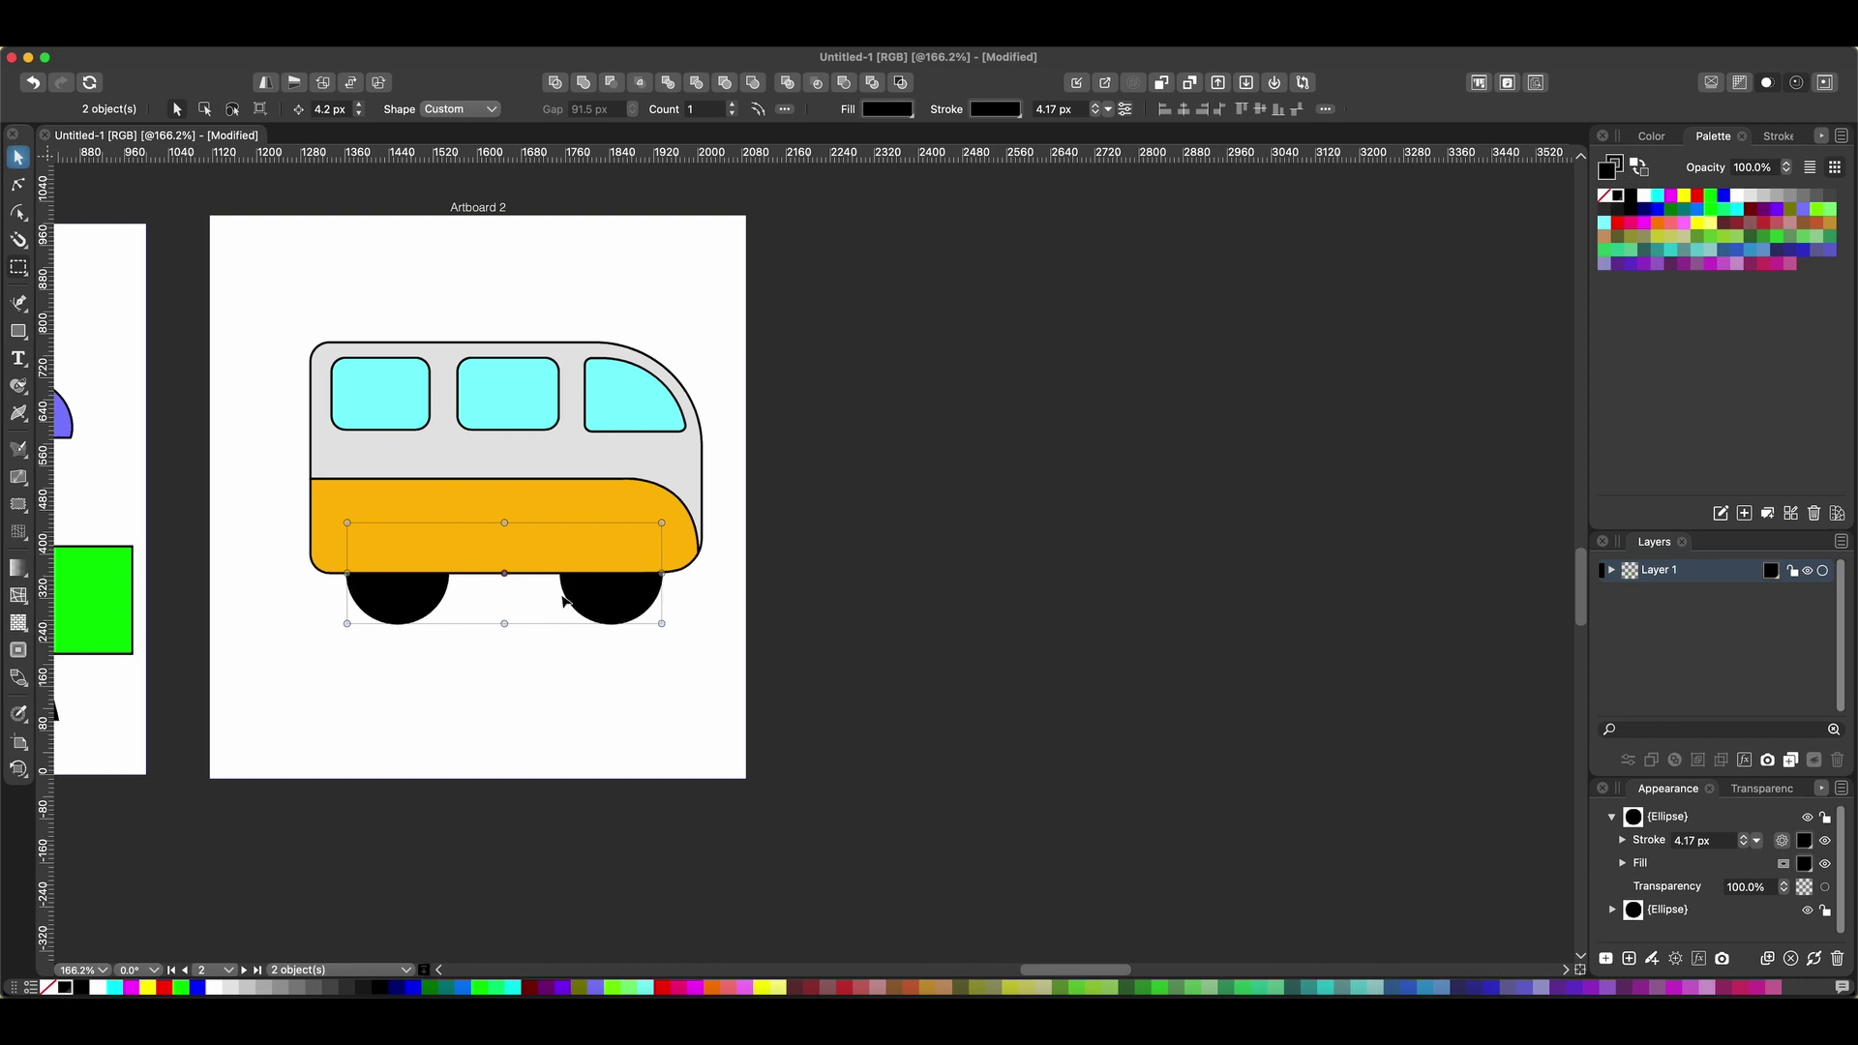
{"action": "key", "text": "Escape"}
Try filling the inner wheel circles with white by picking their entries in the layer list, and undo the fill.
{"action": "left_click", "coordinate": [611, 600]}
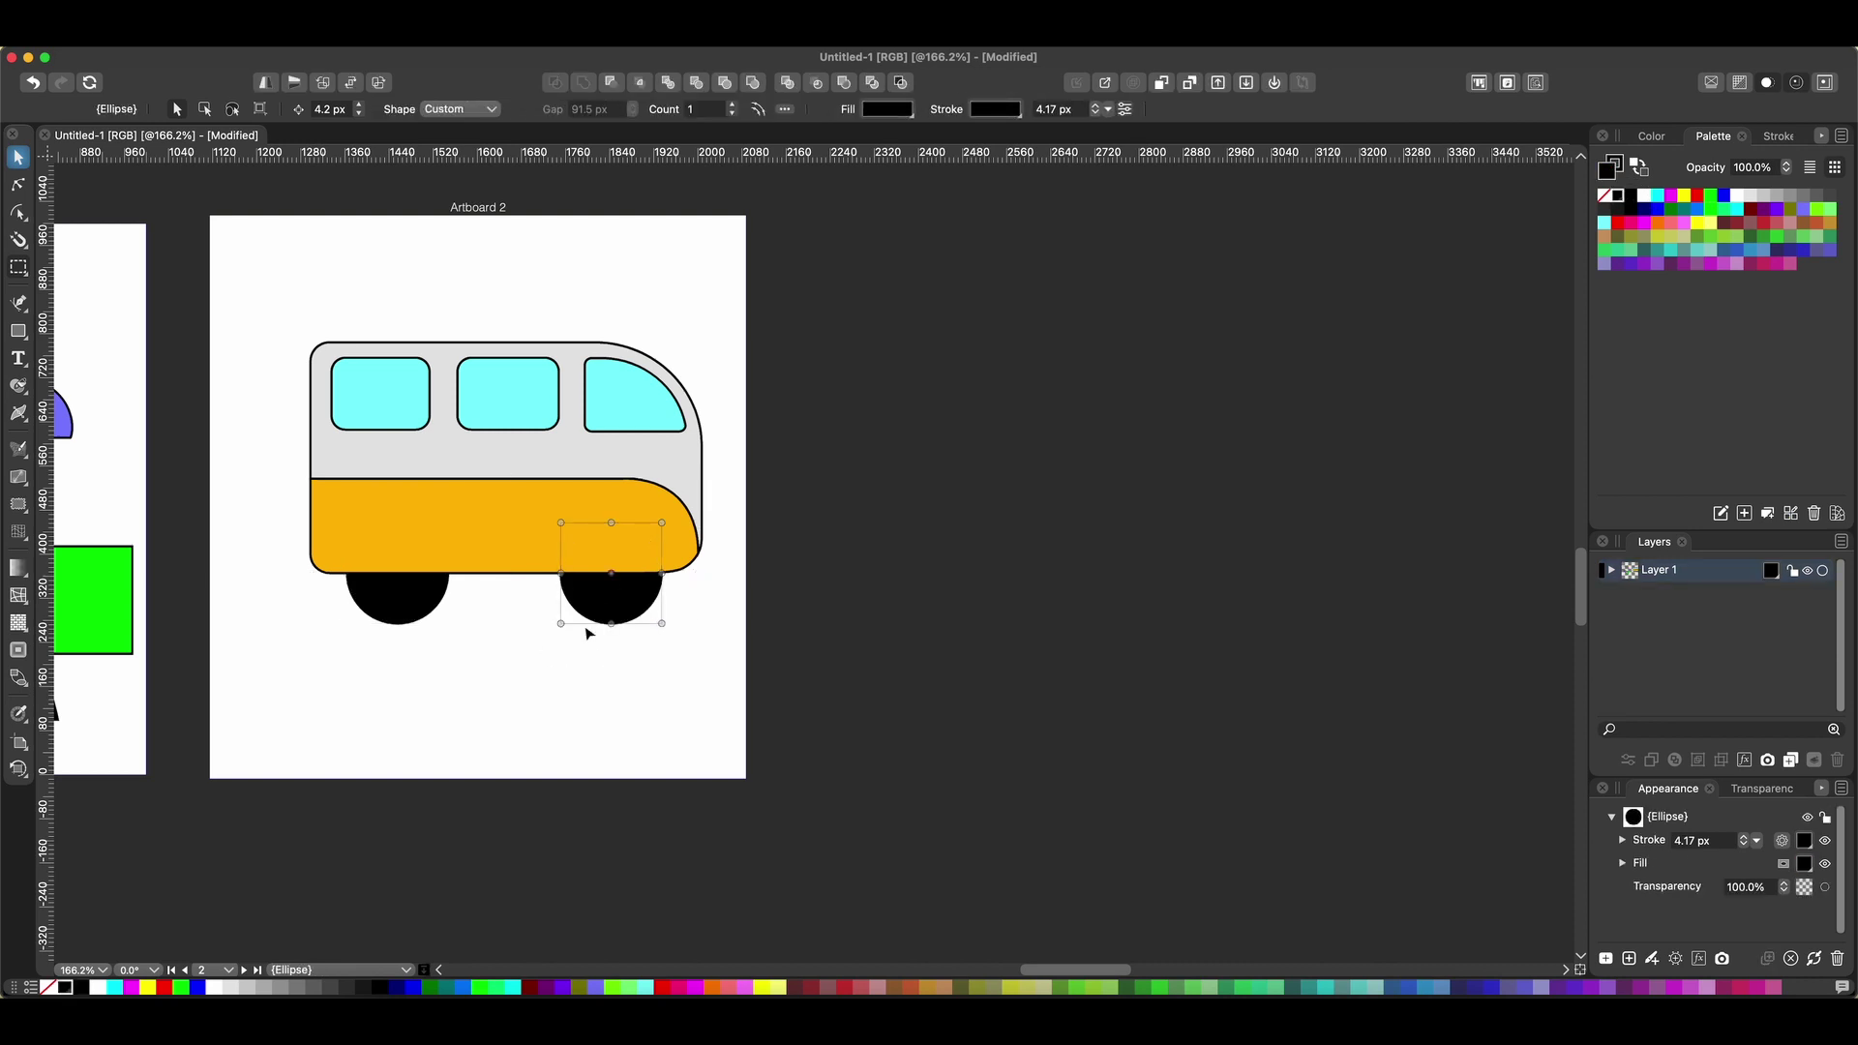
{"action": "scroll", "coordinate": [602, 623], "scroll_direction": "up", "scroll_amount": 5}
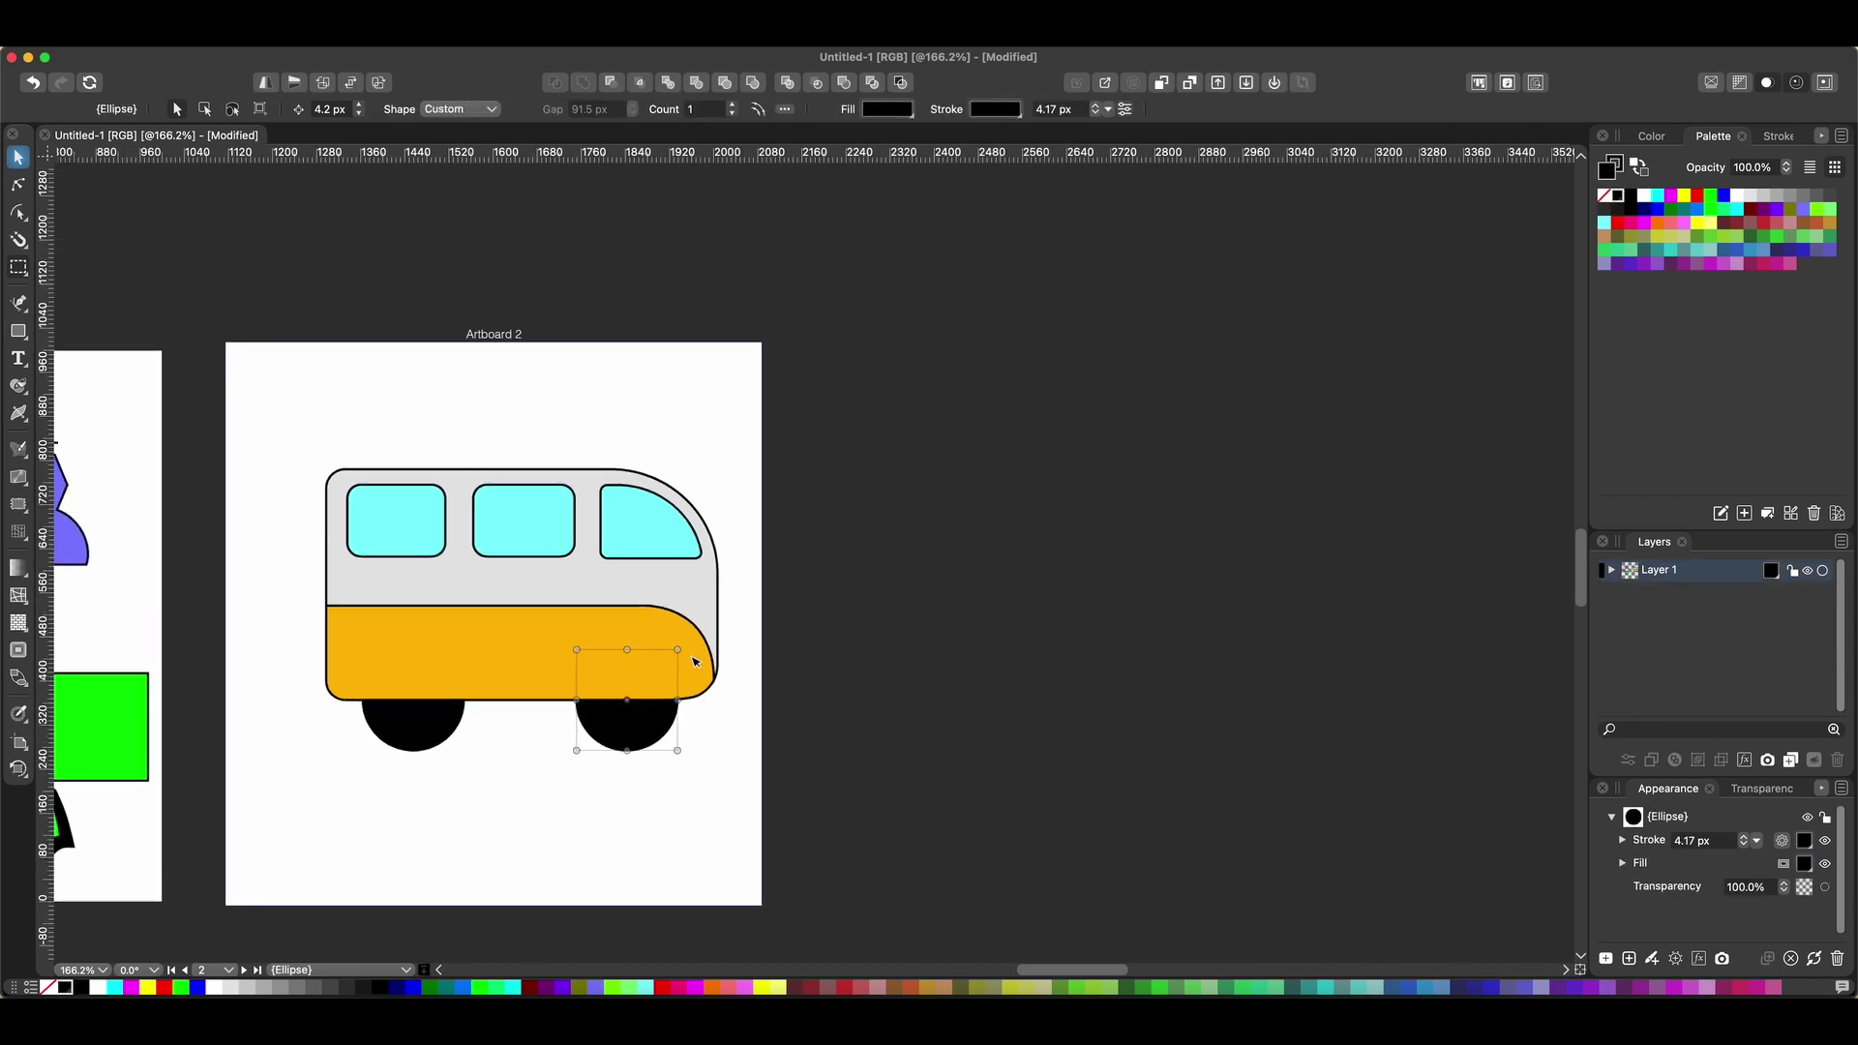
{"action": "left_click", "coordinate": [1611, 570]}
{"action": "scroll", "coordinate": [1674, 629], "scroll_direction": "down", "scroll_amount": 3}
{"action": "left_click", "coordinate": [1673, 606]}
{"action": "left_click", "coordinate": [1674, 628], "text": "shift"}
{"action": "left_click", "coordinate": [1642, 196]}
{"action": "key", "text": "super+z"}
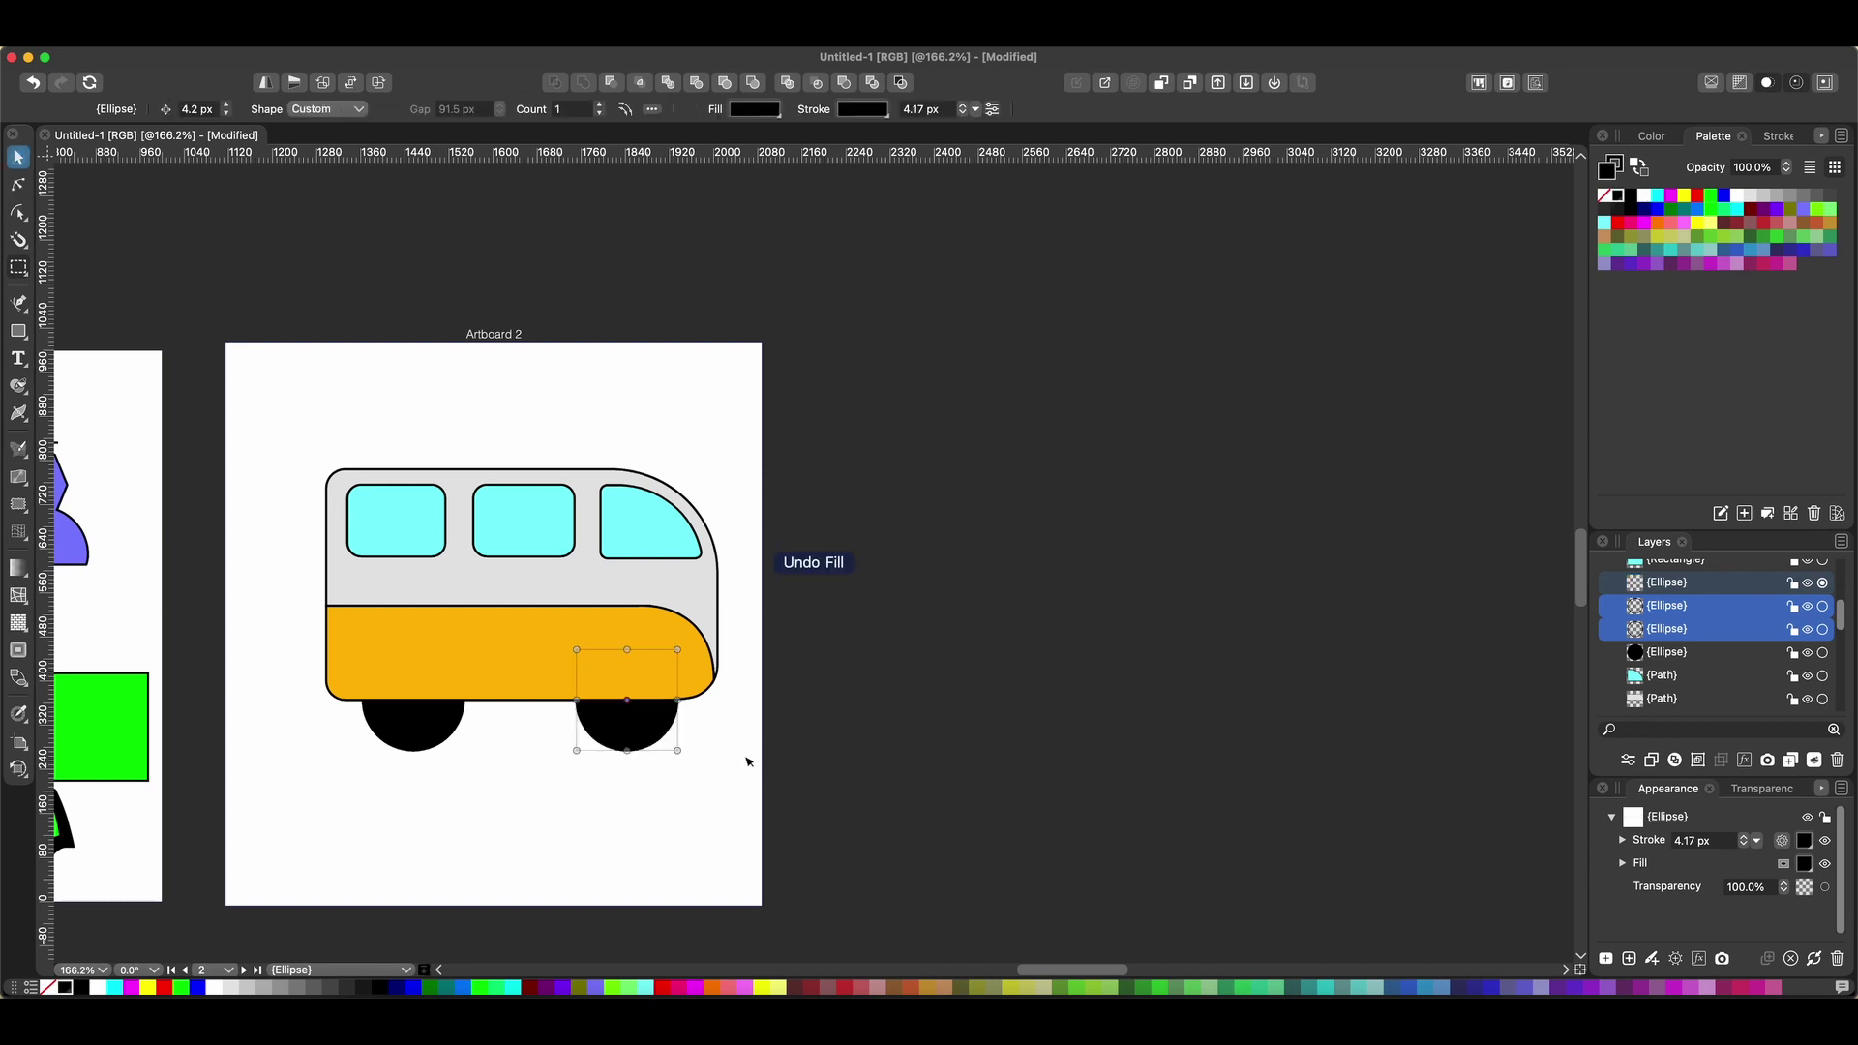
Bring the two inner wheel circles above the black outer wheels in the layer order.
{"action": "scroll", "coordinate": [1677, 606], "scroll_direction": "up", "scroll_amount": 1}
{"action": "scroll", "coordinate": [1669, 607], "scroll_direction": "up", "scroll_amount": 3}
{"action": "scroll", "coordinate": [1667, 609], "scroll_direction": "down", "scroll_amount": 6}
{"action": "scroll", "coordinate": [1662, 615], "scroll_direction": "up", "scroll_amount": 4}
{"action": "left_click", "coordinate": [1660, 618], "text": "shift"}
{"action": "left_click", "coordinate": [1643, 197]}
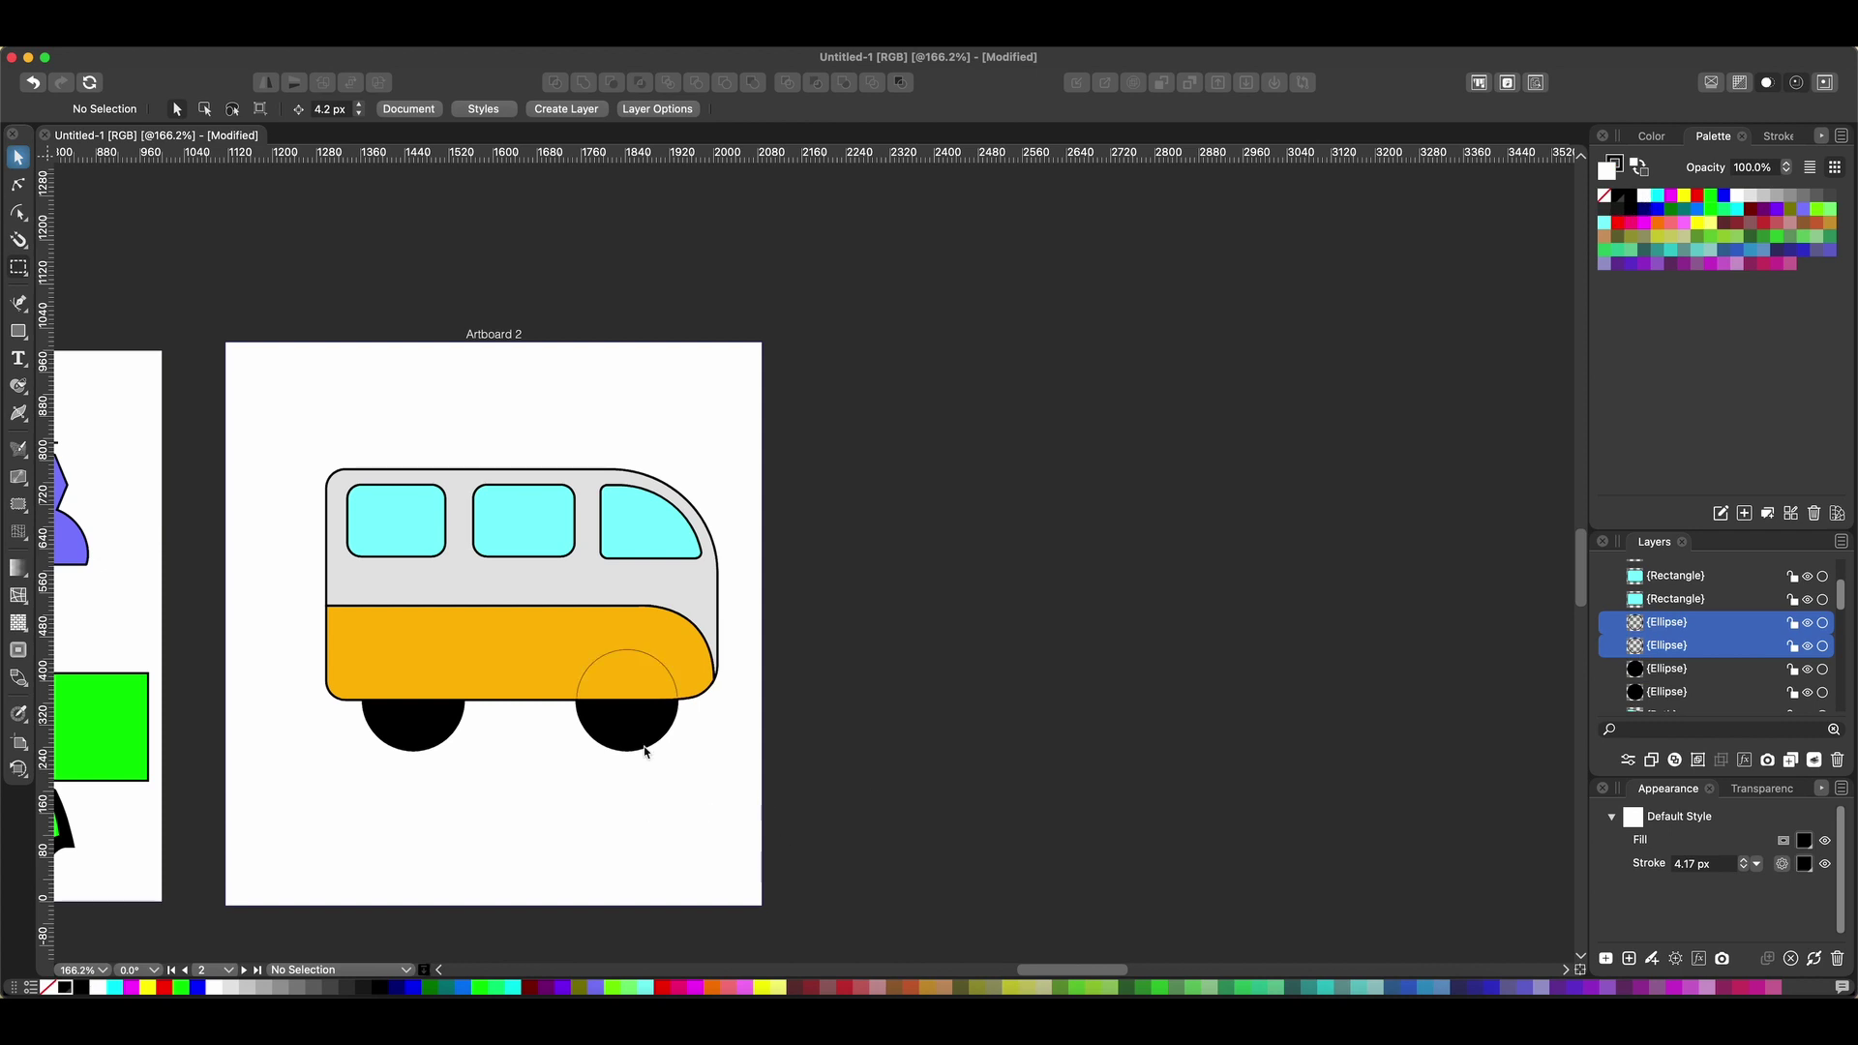
Fill both inner wheel circles with white.
{"action": "left_click", "coordinate": [624, 716]}
{"action": "left_click", "coordinate": [1647, 201]}
{"action": "left_click", "coordinate": [426, 725]}
{"action": "left_click", "coordinate": [1650, 201]}
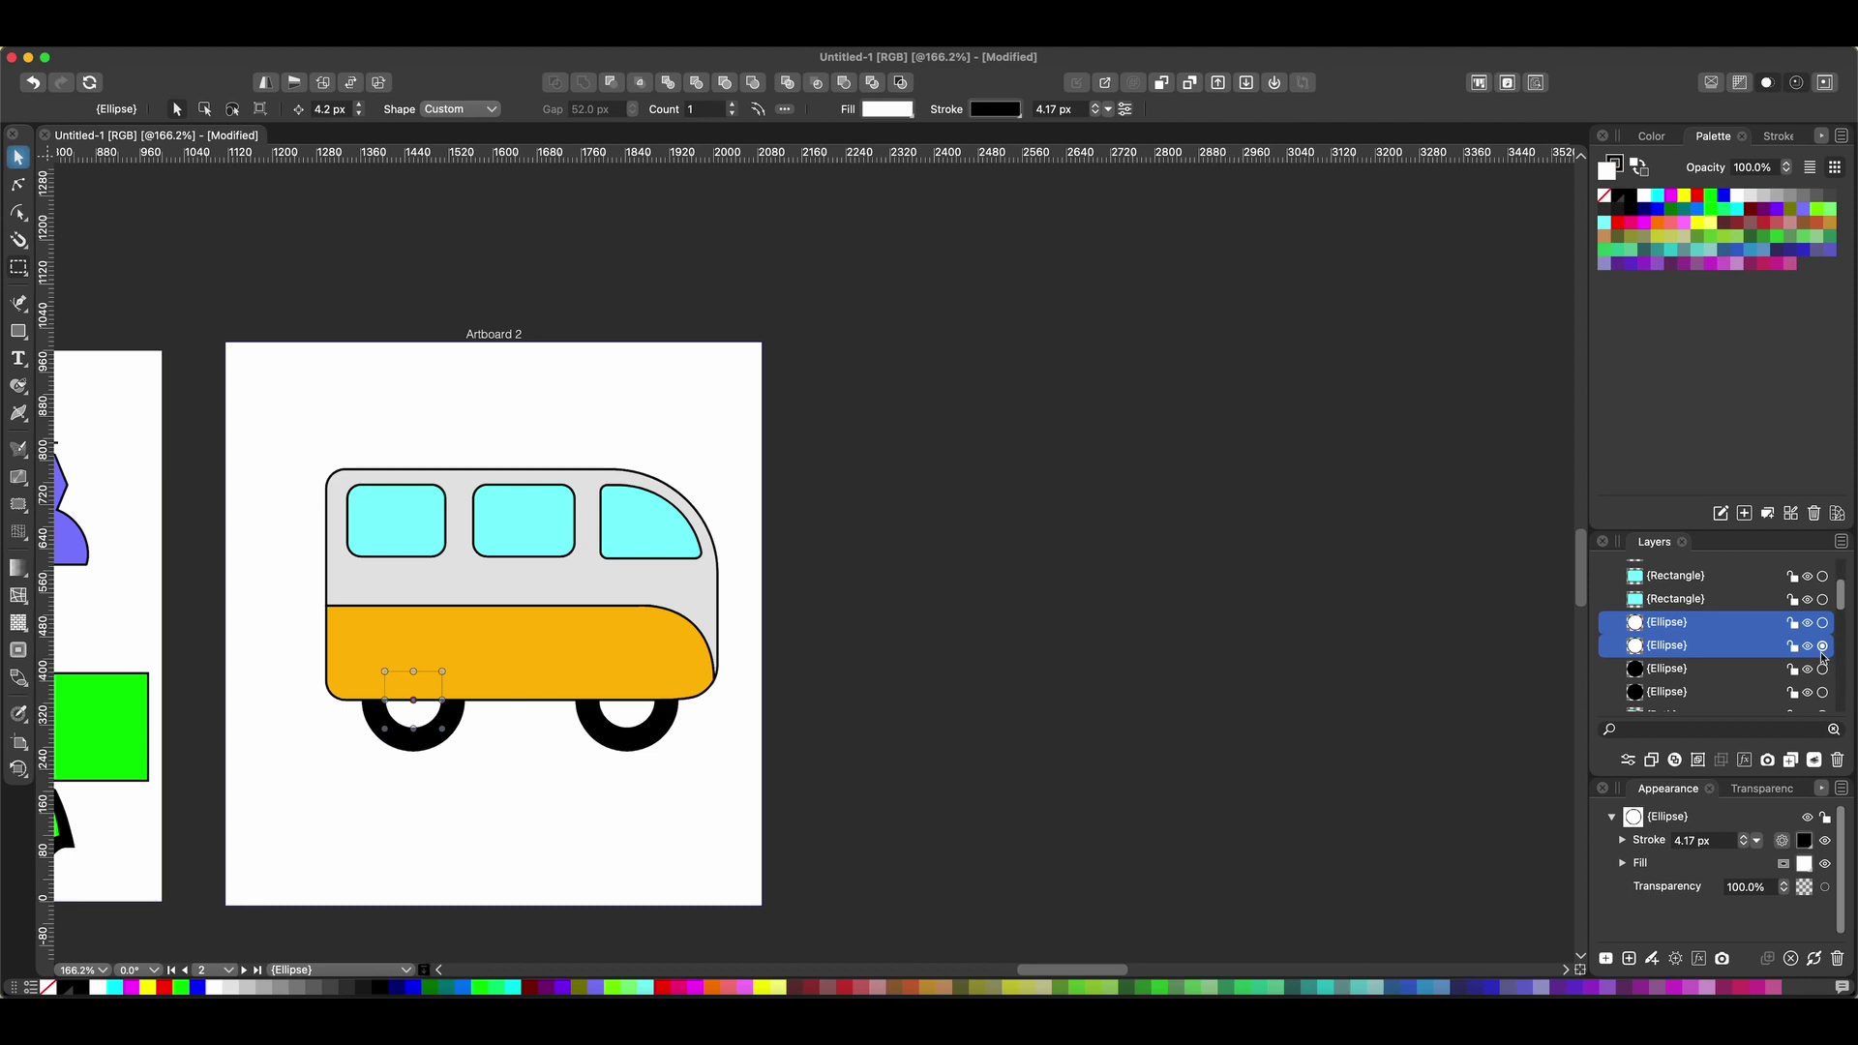
{"action": "left_click", "coordinate": [581, 832]}
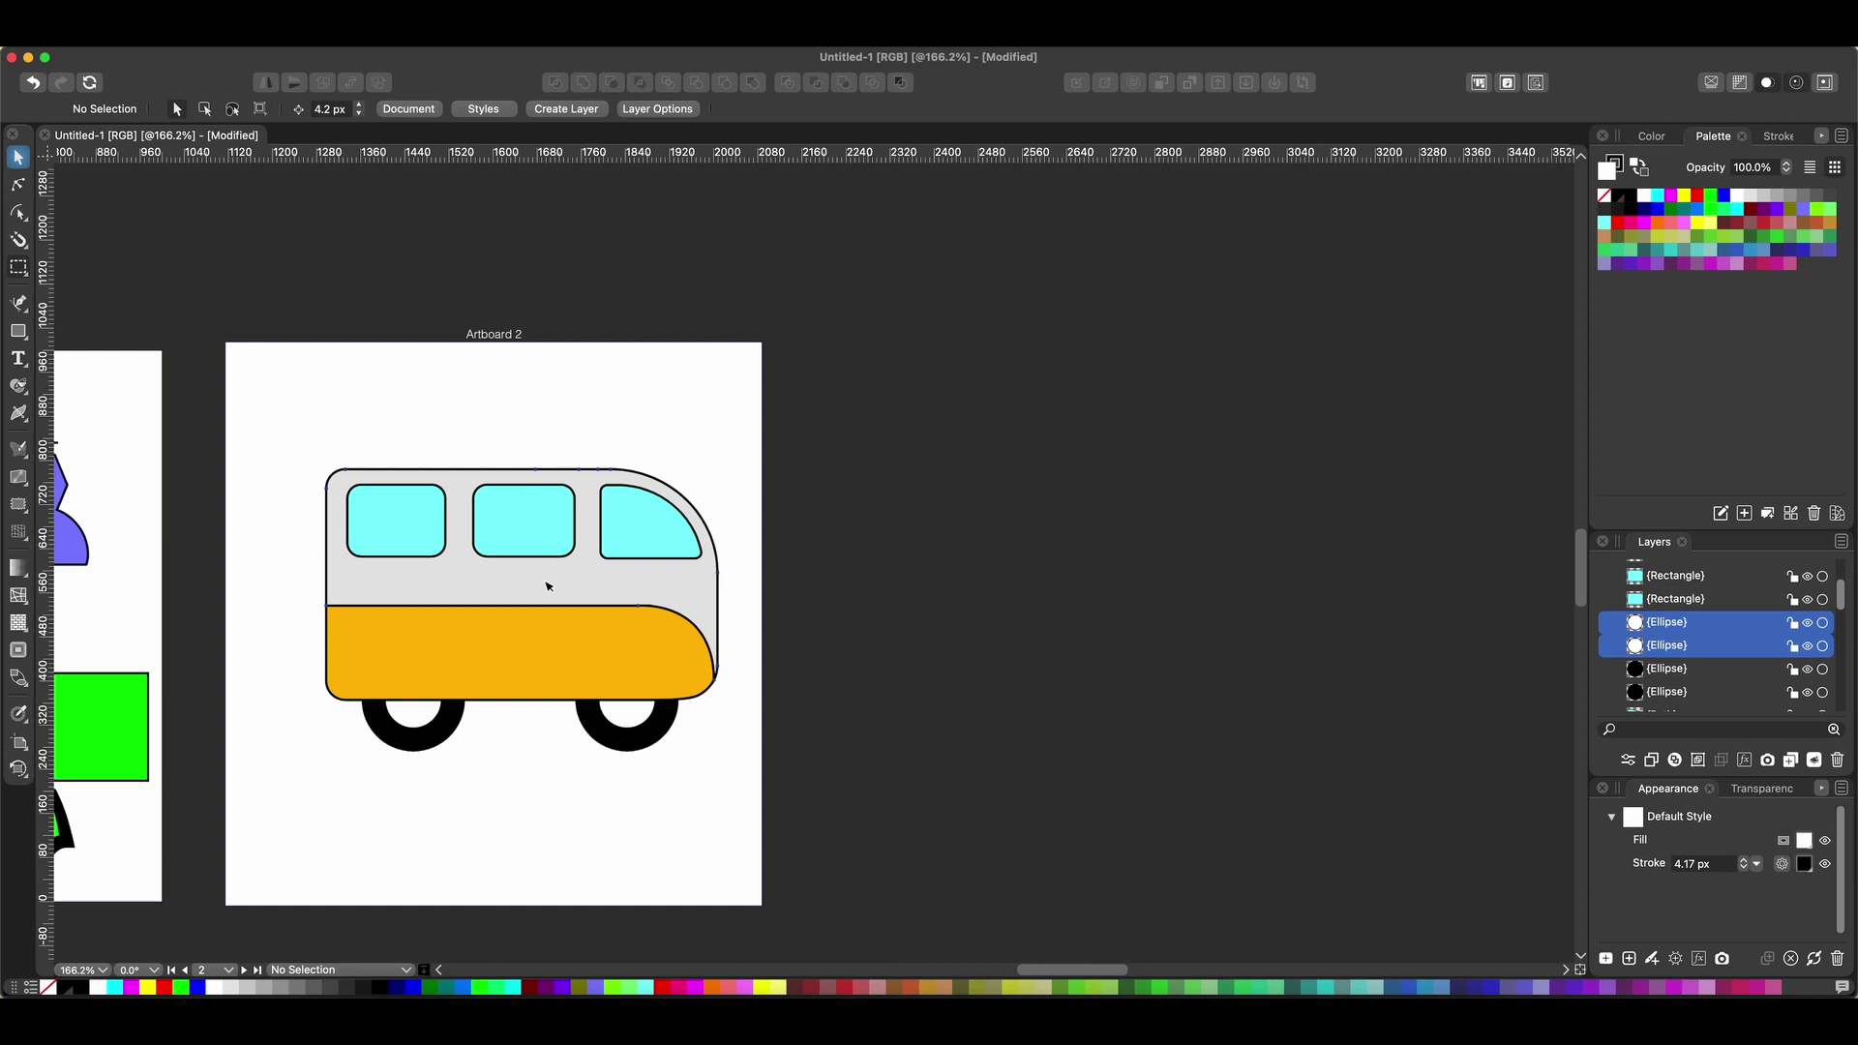
Duplicate the whole van below the original and remove the strokes from the copy.
{"action": "left_click_drag", "start_coordinate": [279, 418], "coordinate": [755, 799]}
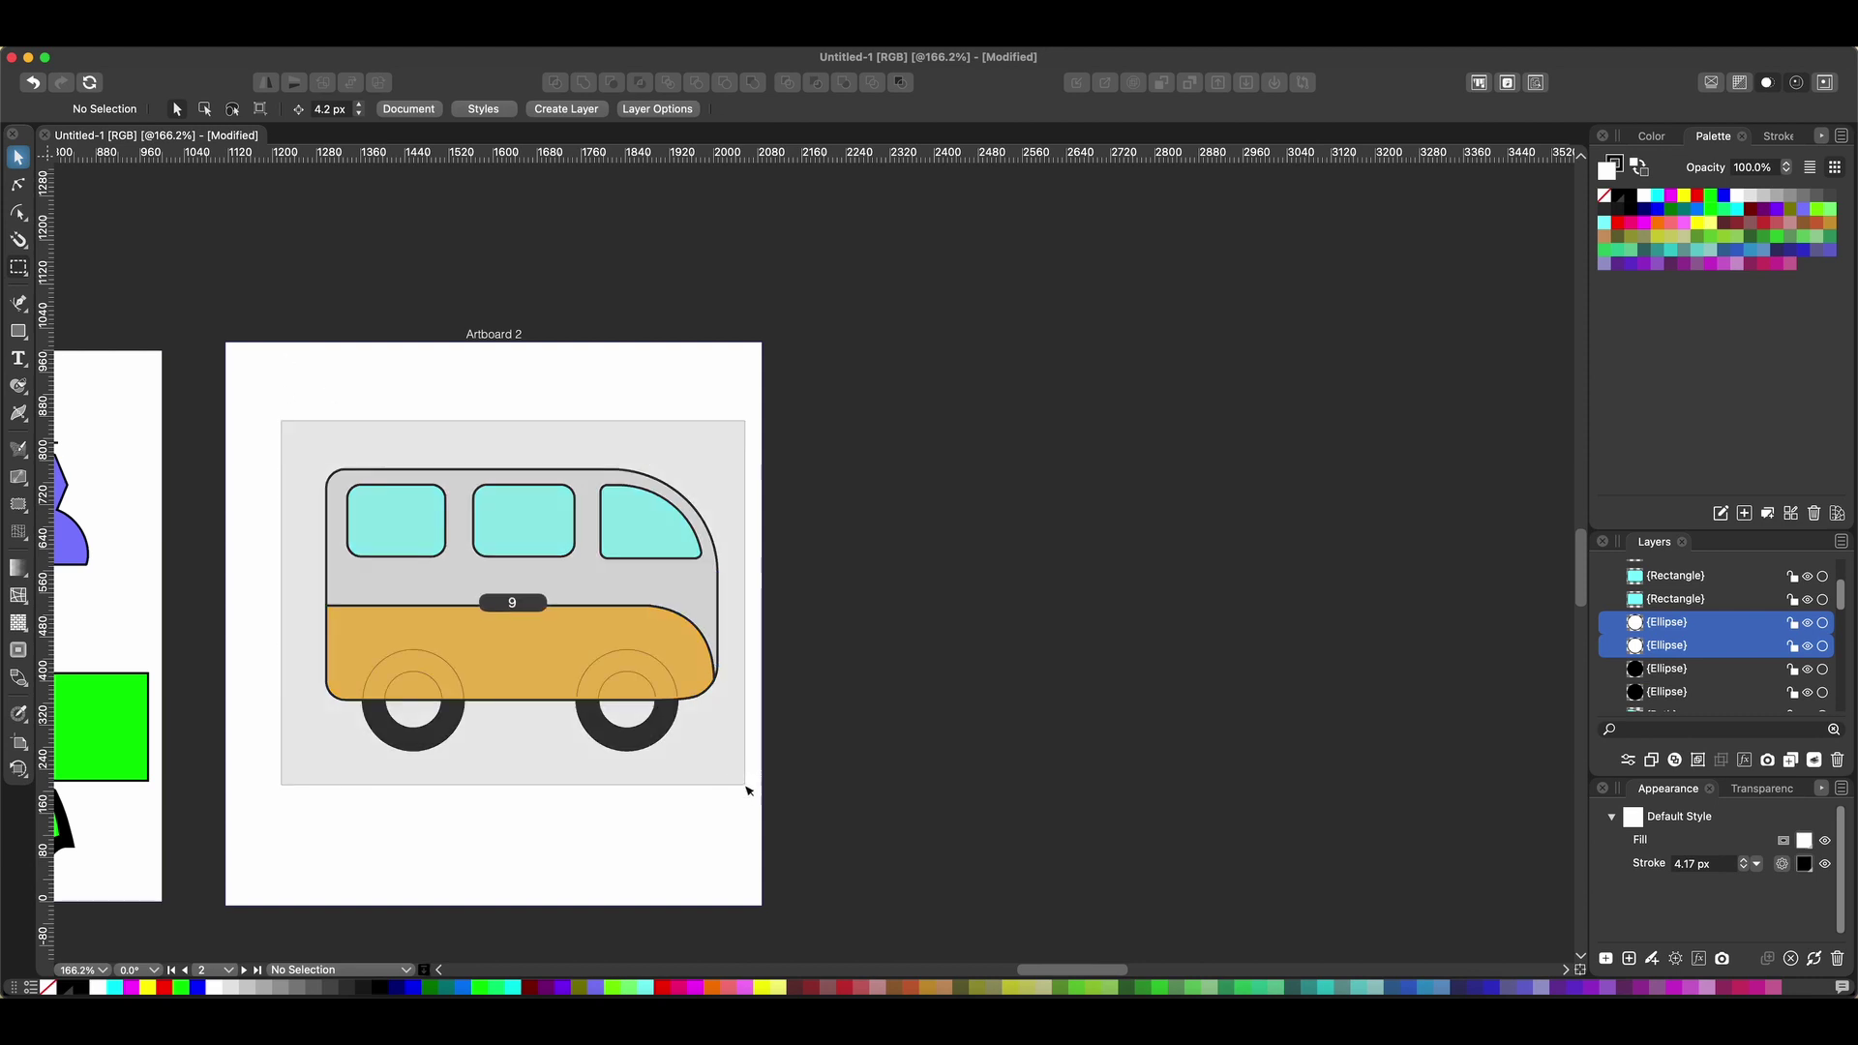
{"action": "left_click_drag", "start_coordinate": [561, 654], "coordinate": [572, 870]}
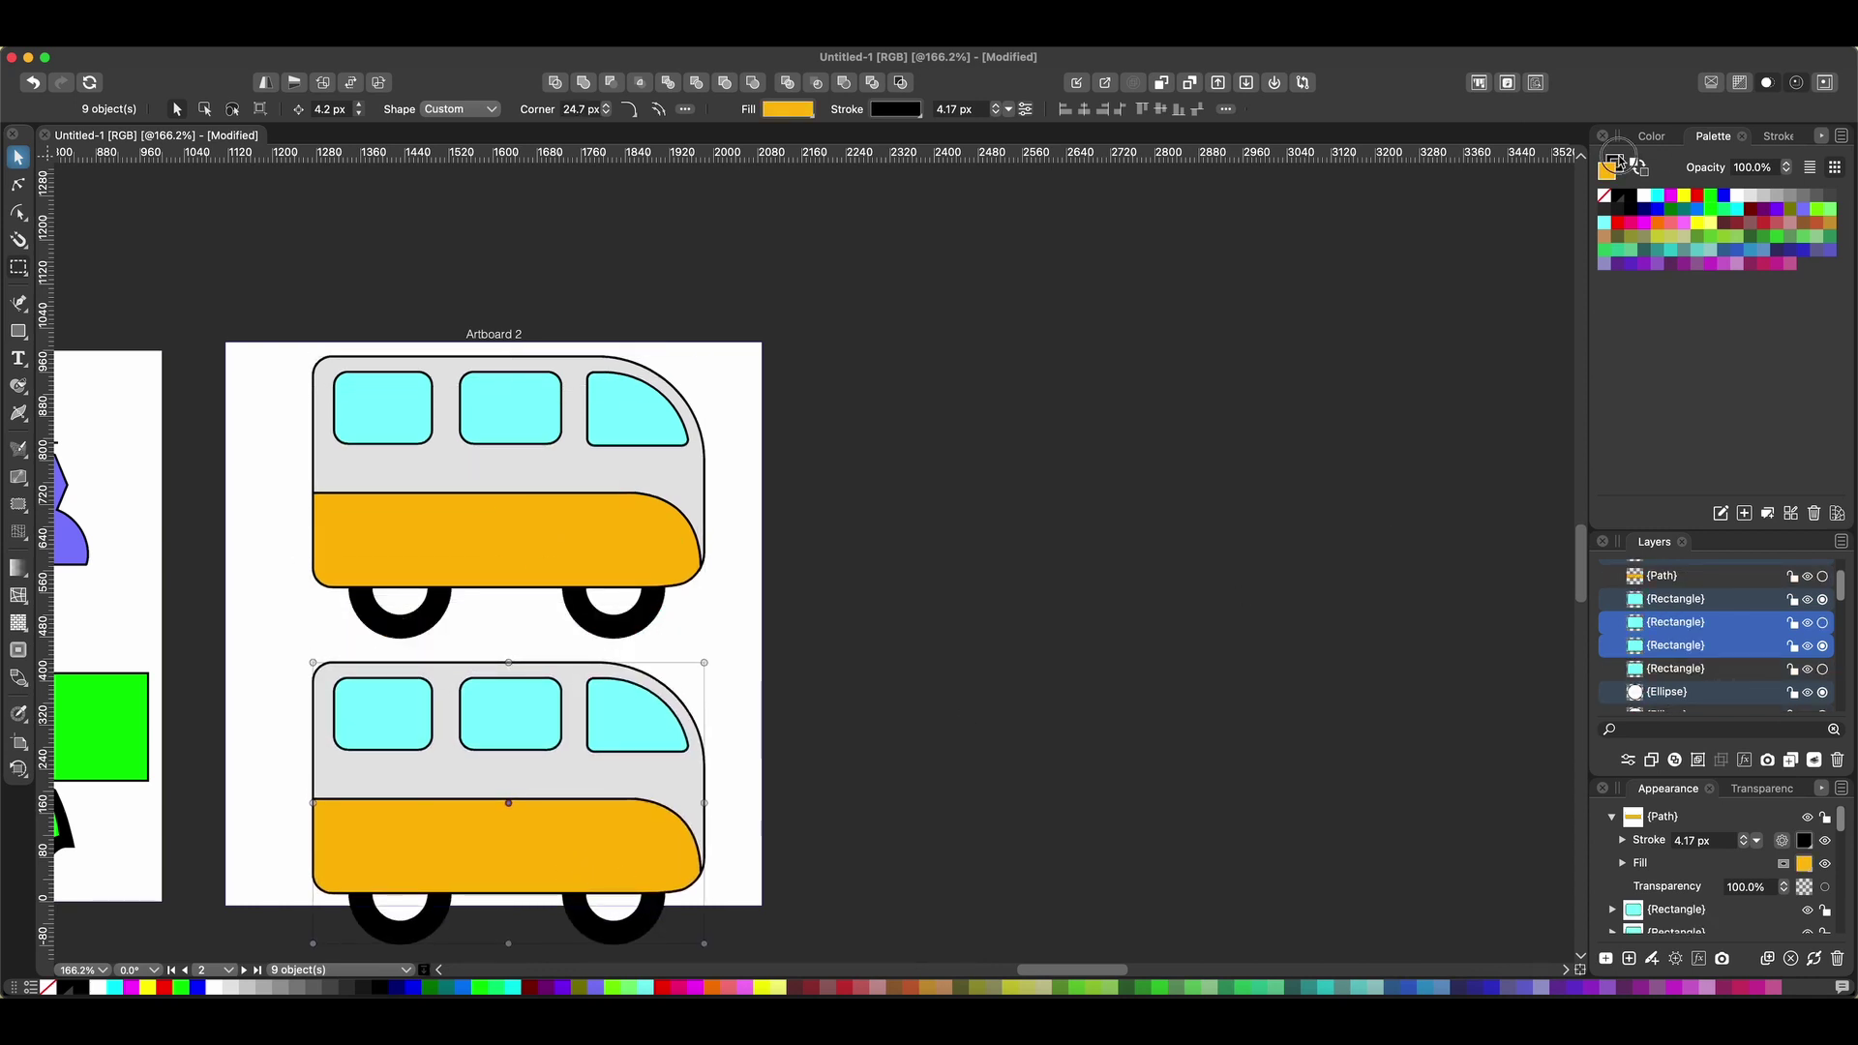
{"action": "left_click", "coordinate": [1604, 198]}
{"action": "left_click", "coordinate": [763, 624]}
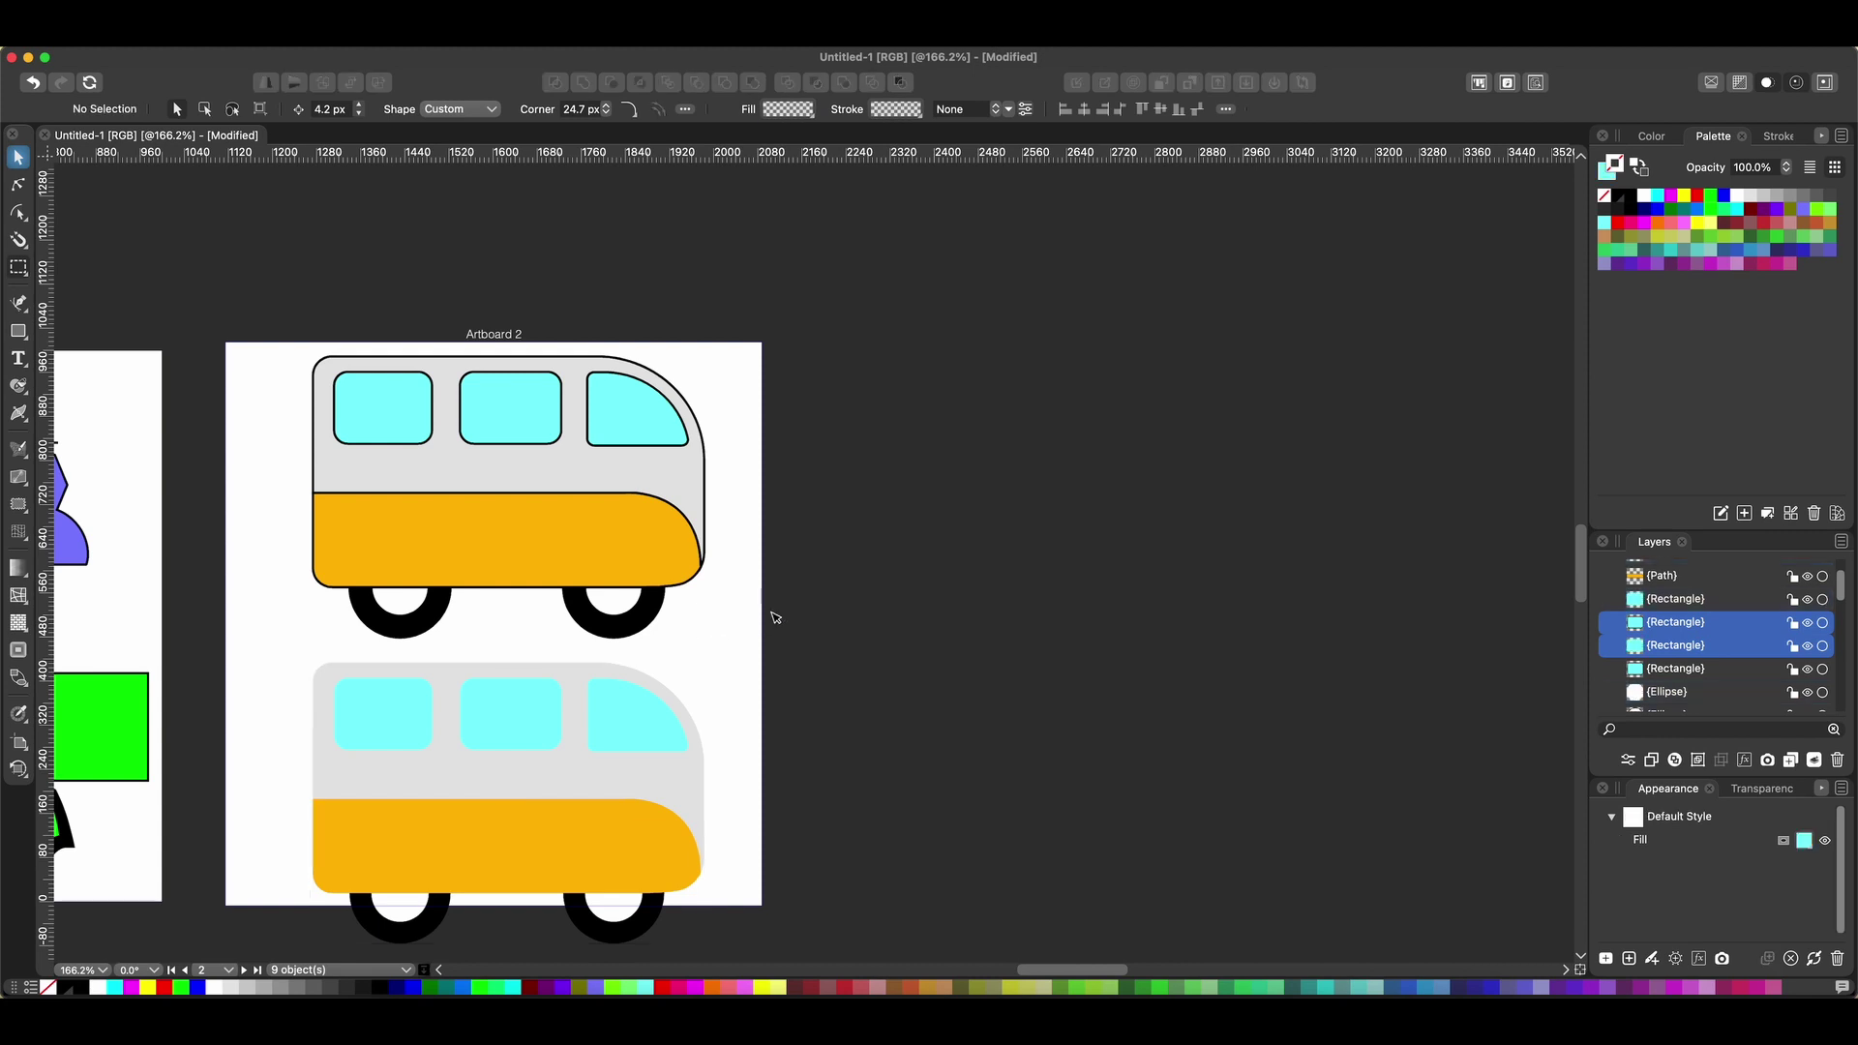
{"action": "scroll", "coordinate": [713, 644], "scroll_direction": "down", "scroll_amount": 5}
{"action": "scroll", "coordinate": [713, 643], "scroll_direction": "left", "scroll_amount": 3}
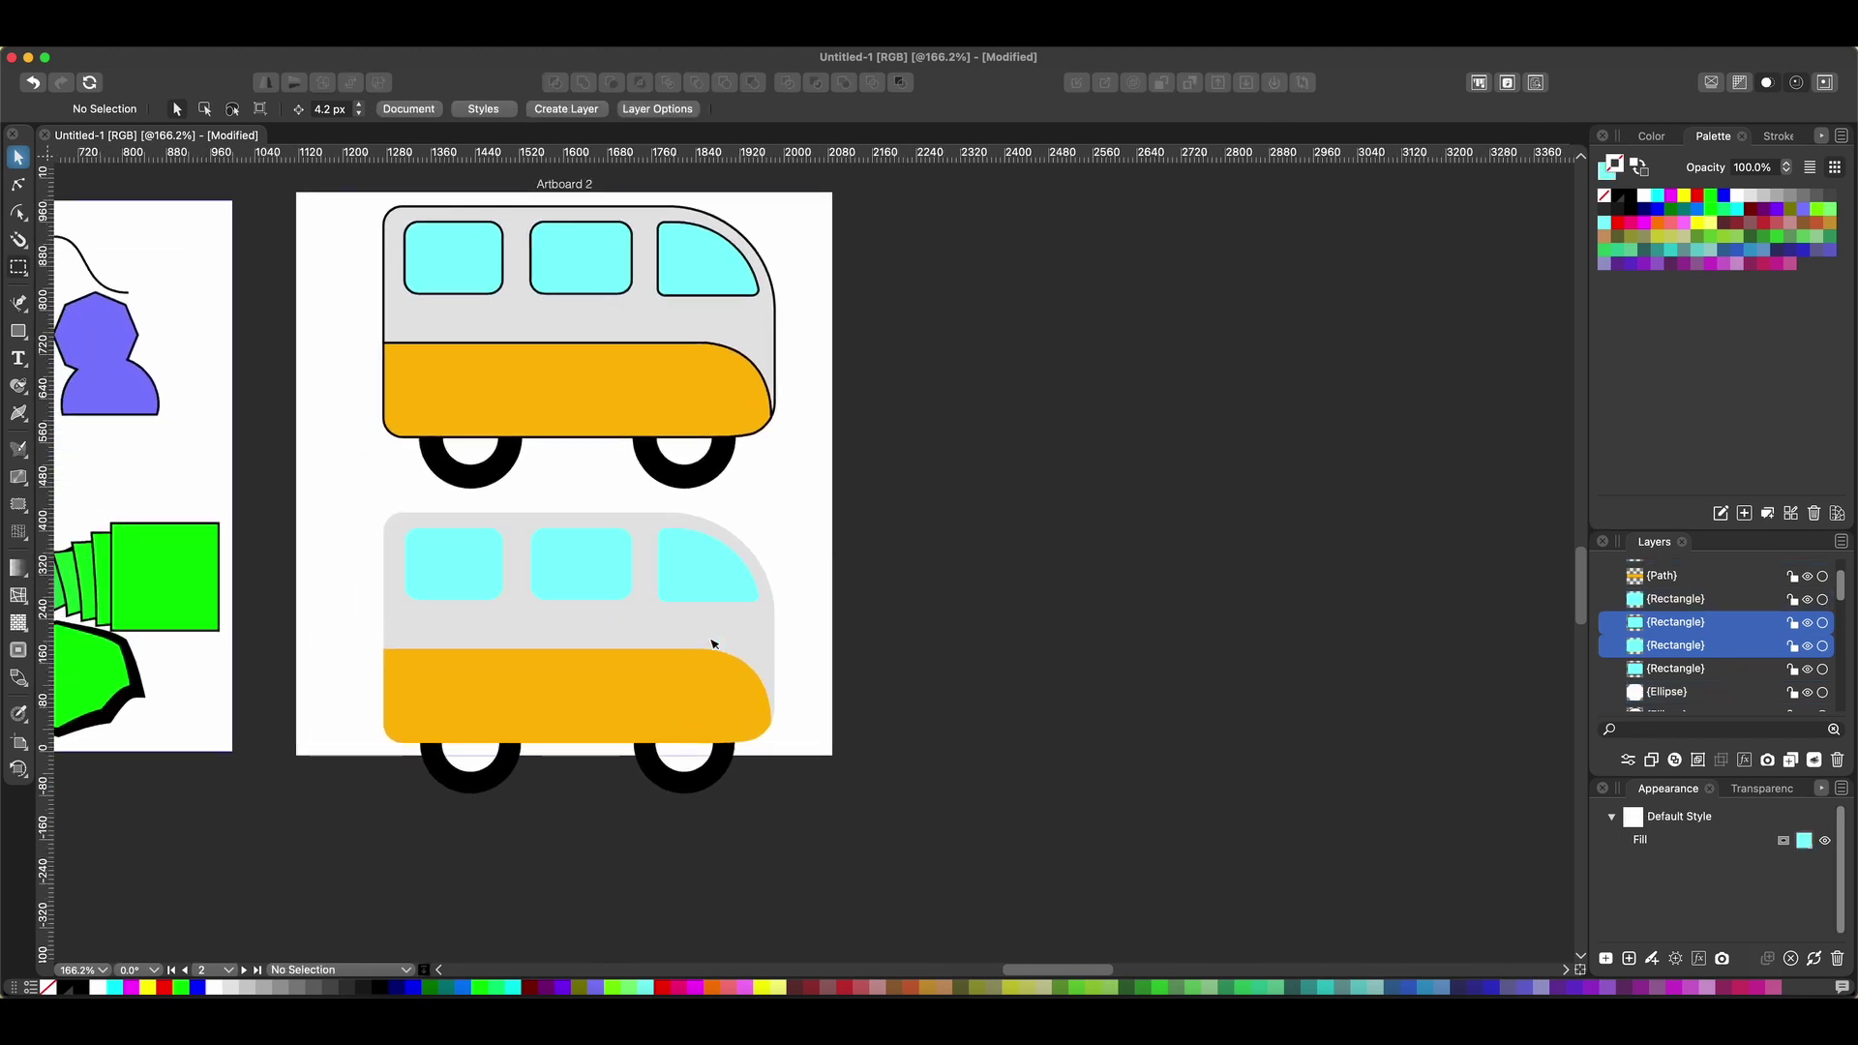
{"action": "scroll", "coordinate": [713, 644], "scroll_direction": "up", "scroll_amount": 3}
{"action": "scroll", "coordinate": [713, 643], "scroll_direction": "left", "scroll_amount": 3}
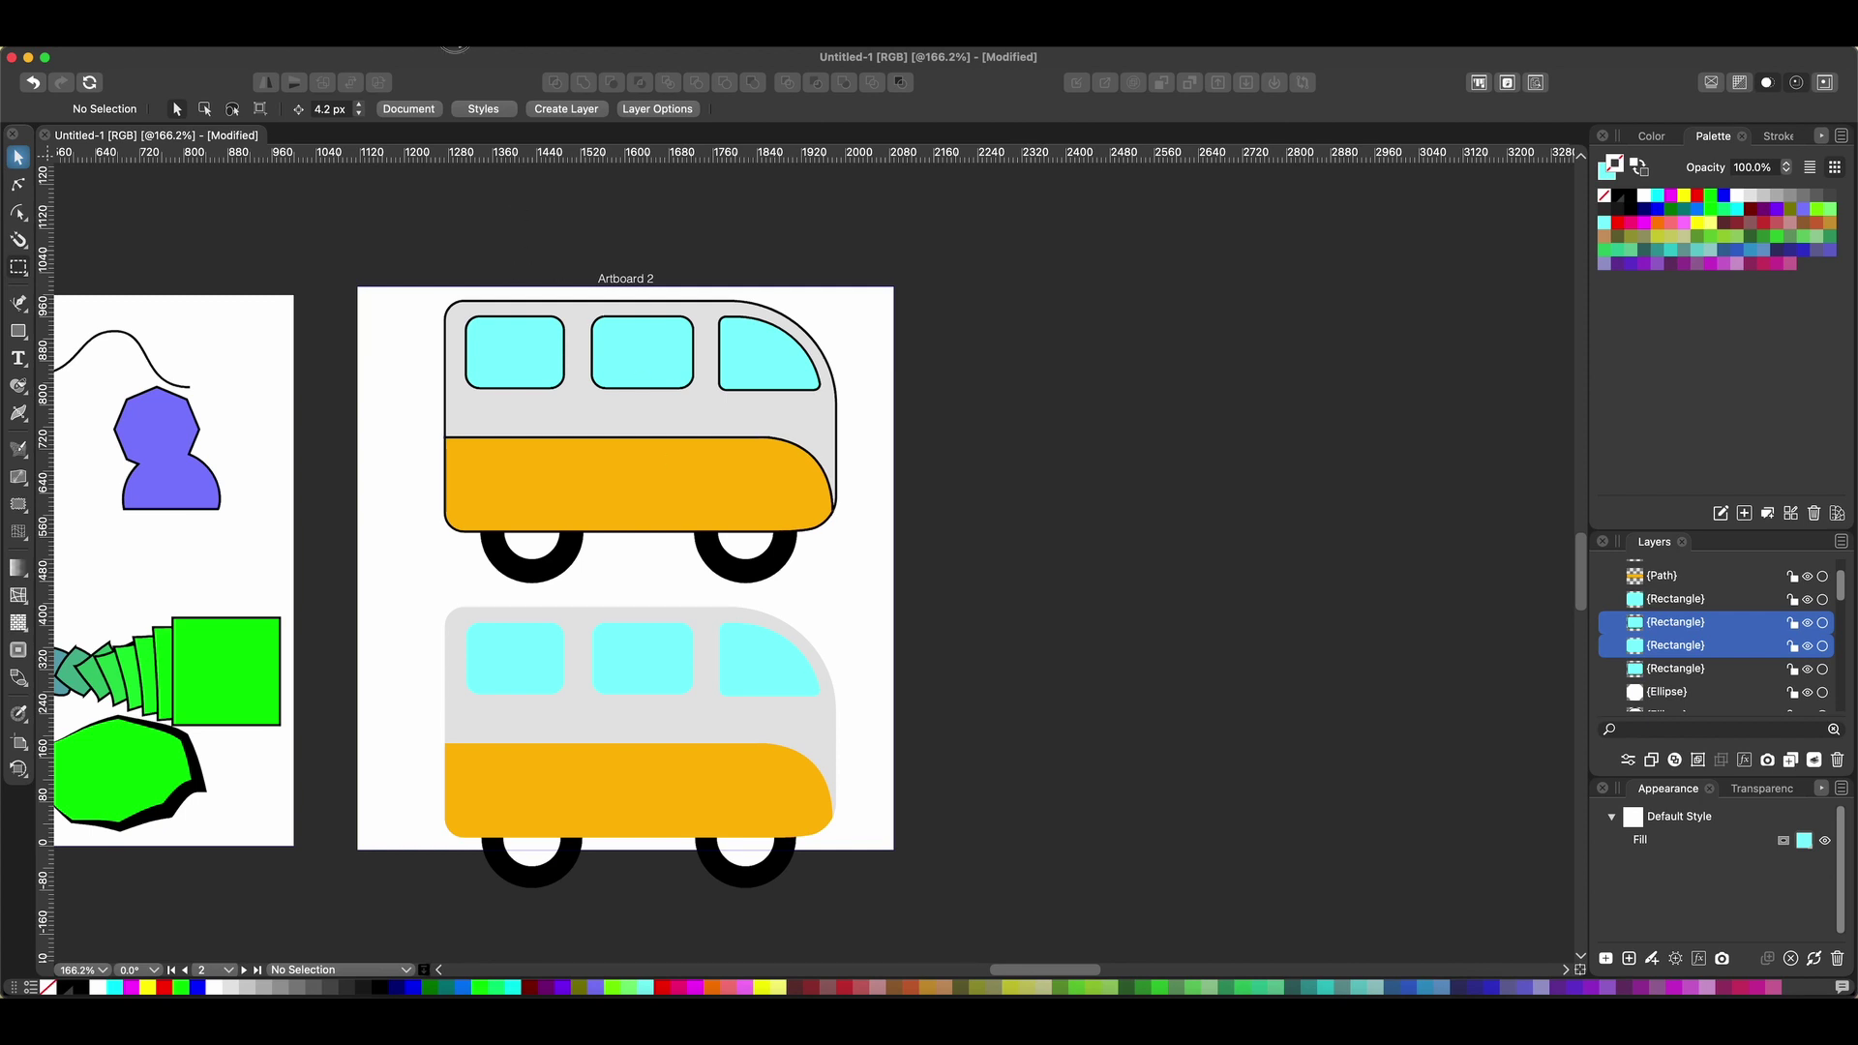
{"action": "left_click", "coordinate": [455, 39]}
{"action": "mouse_move", "coordinate": [412, 38]}
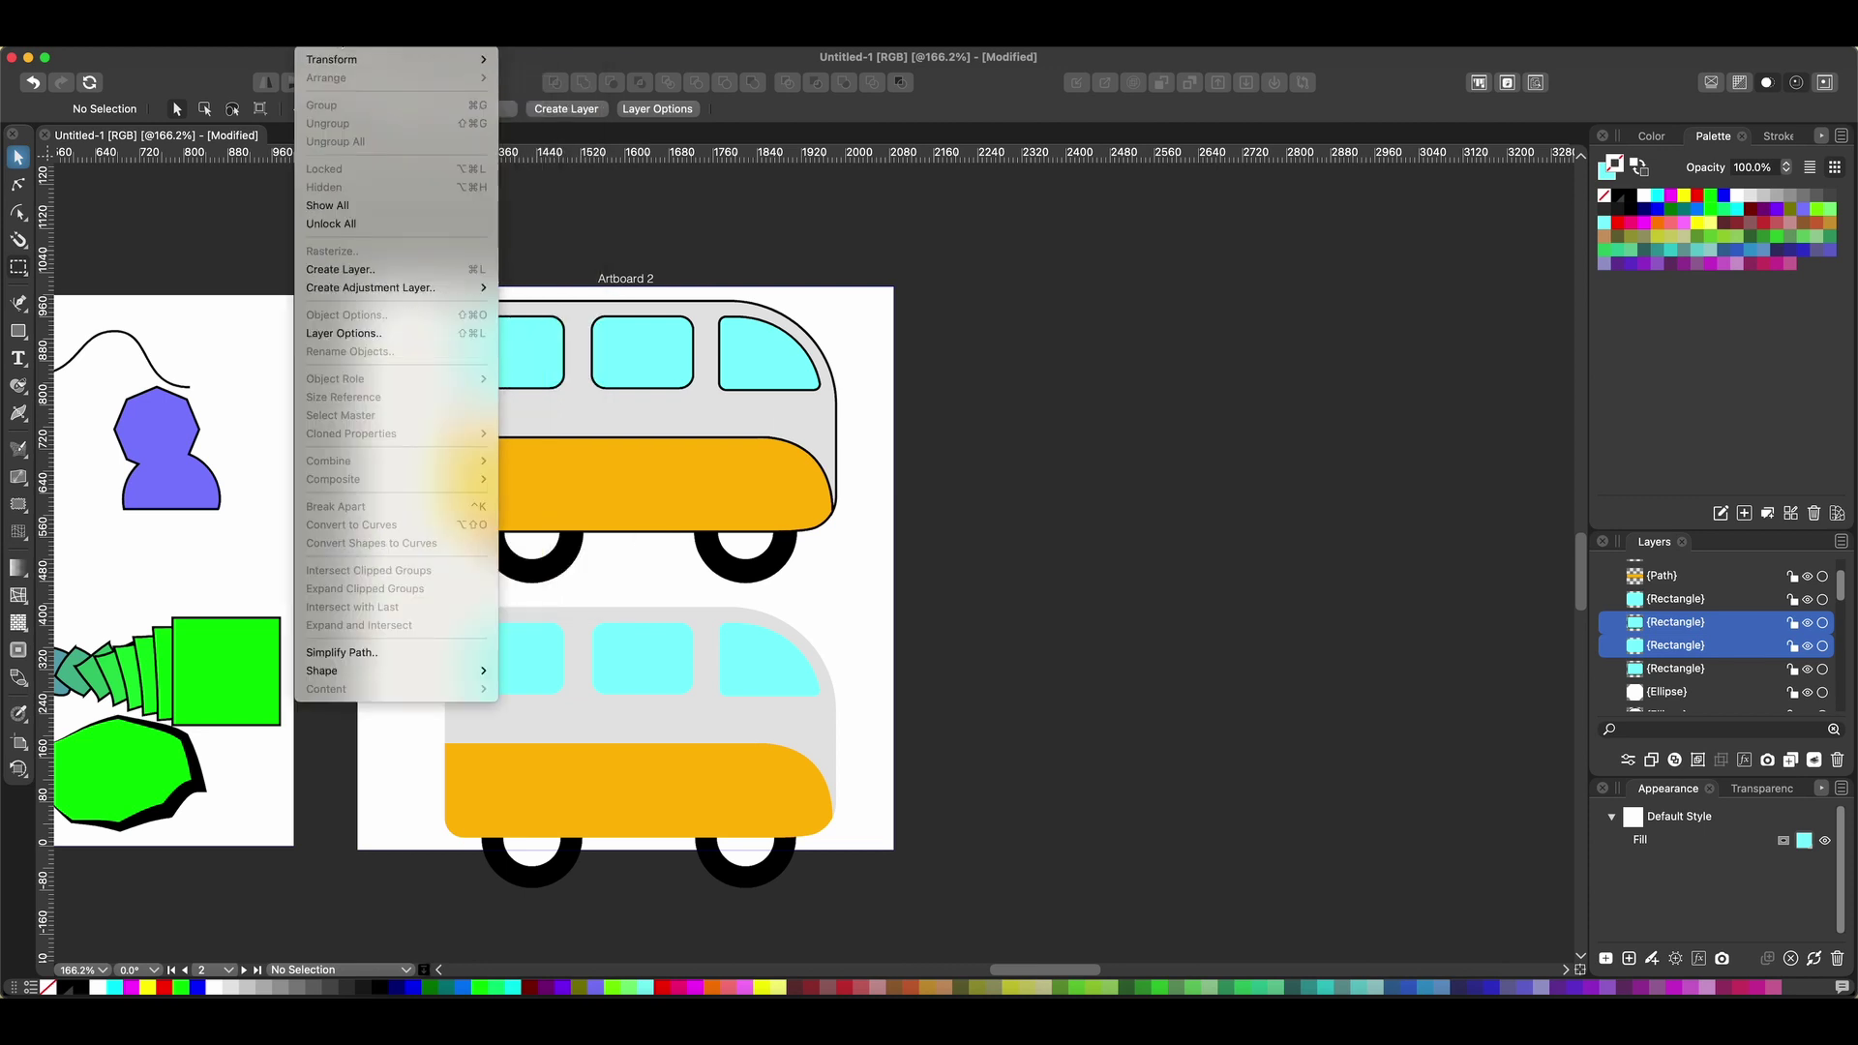
{"action": "left_click", "coordinate": [338, 42]}
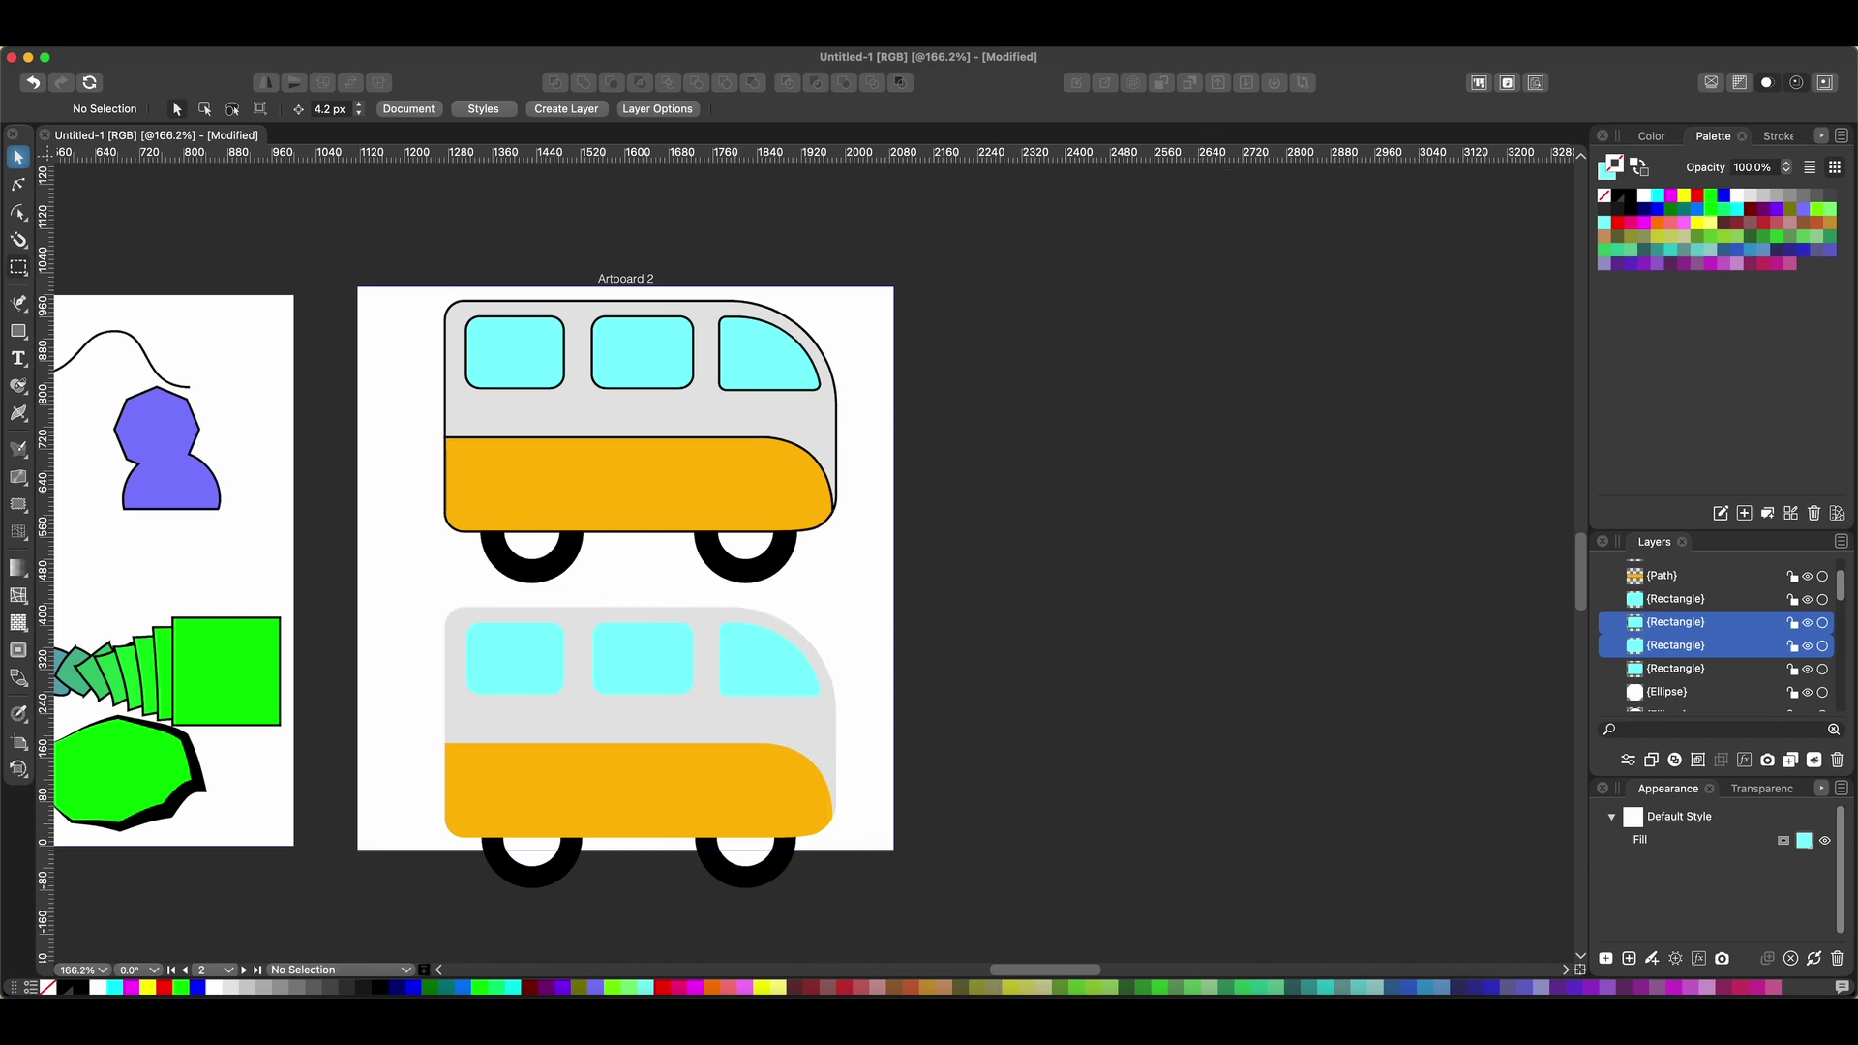
Examine the export settings and the available export format presets, cancelling without exporting.
{"action": "left_click", "coordinate": [147, 44]}
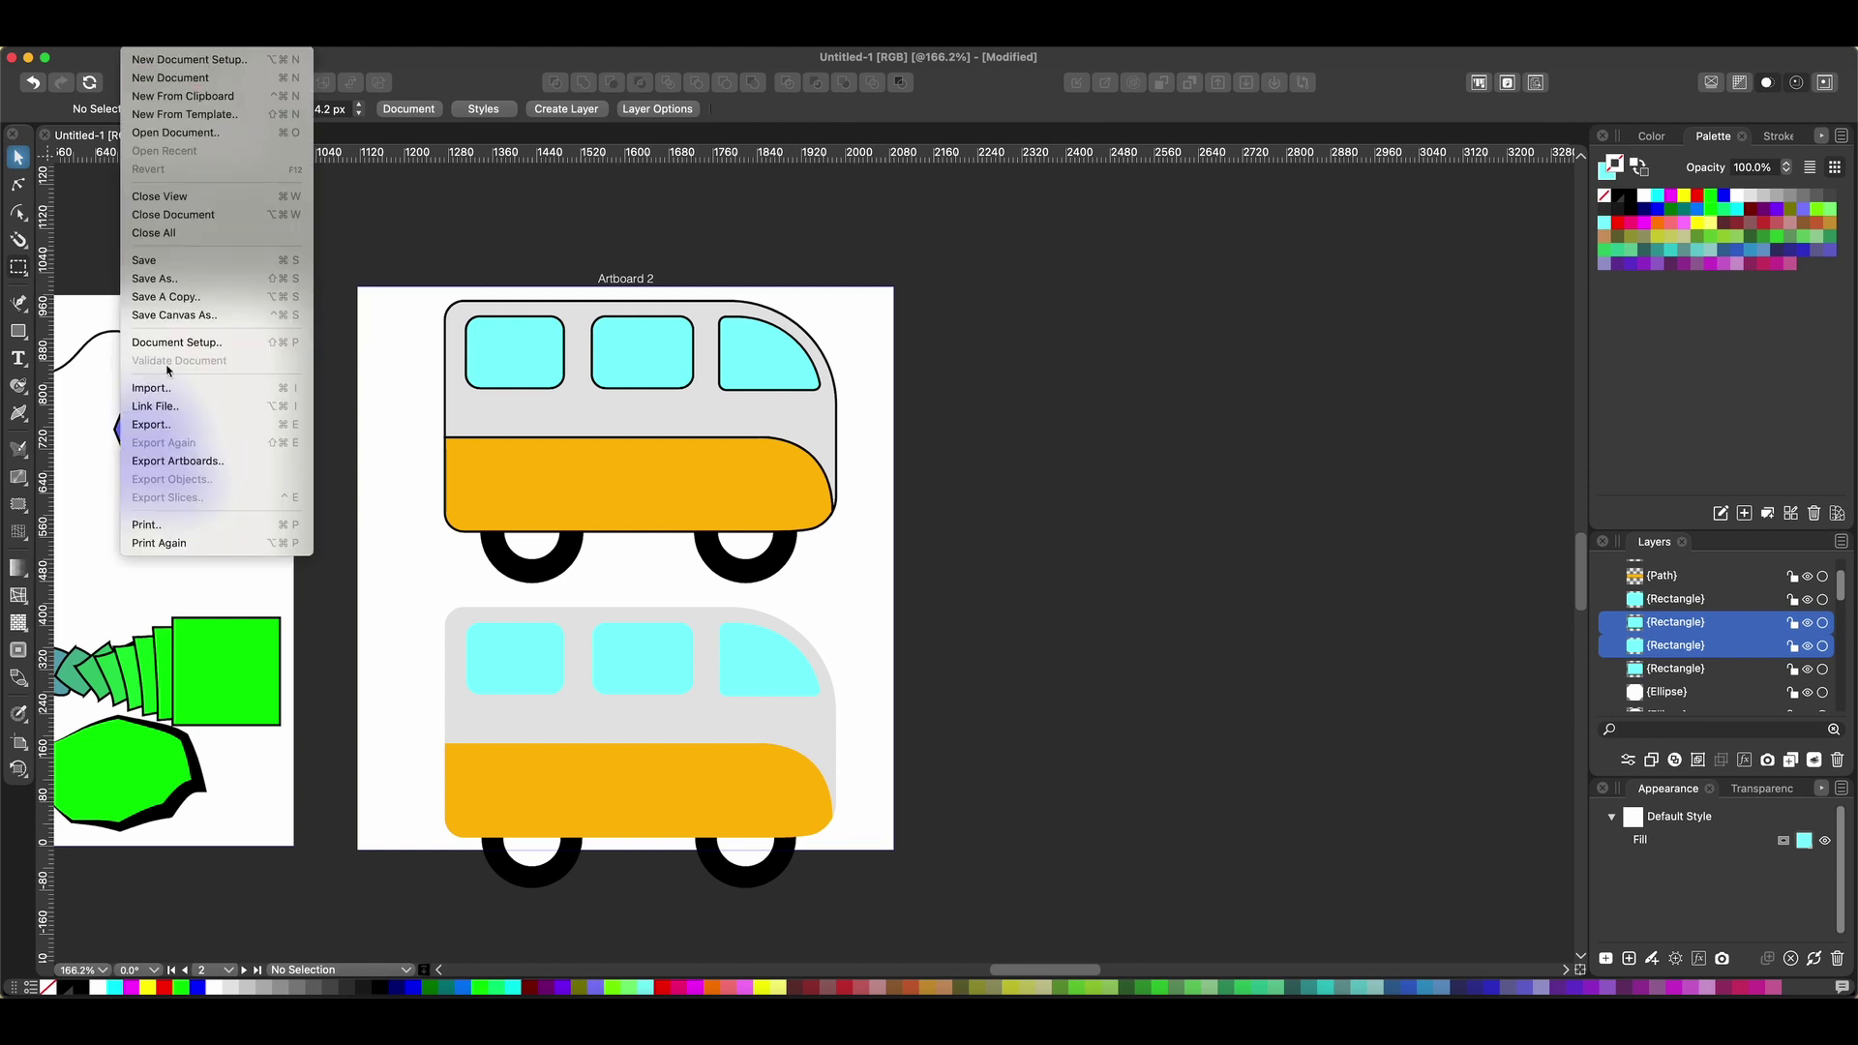
{"action": "left_click", "coordinate": [165, 424]}
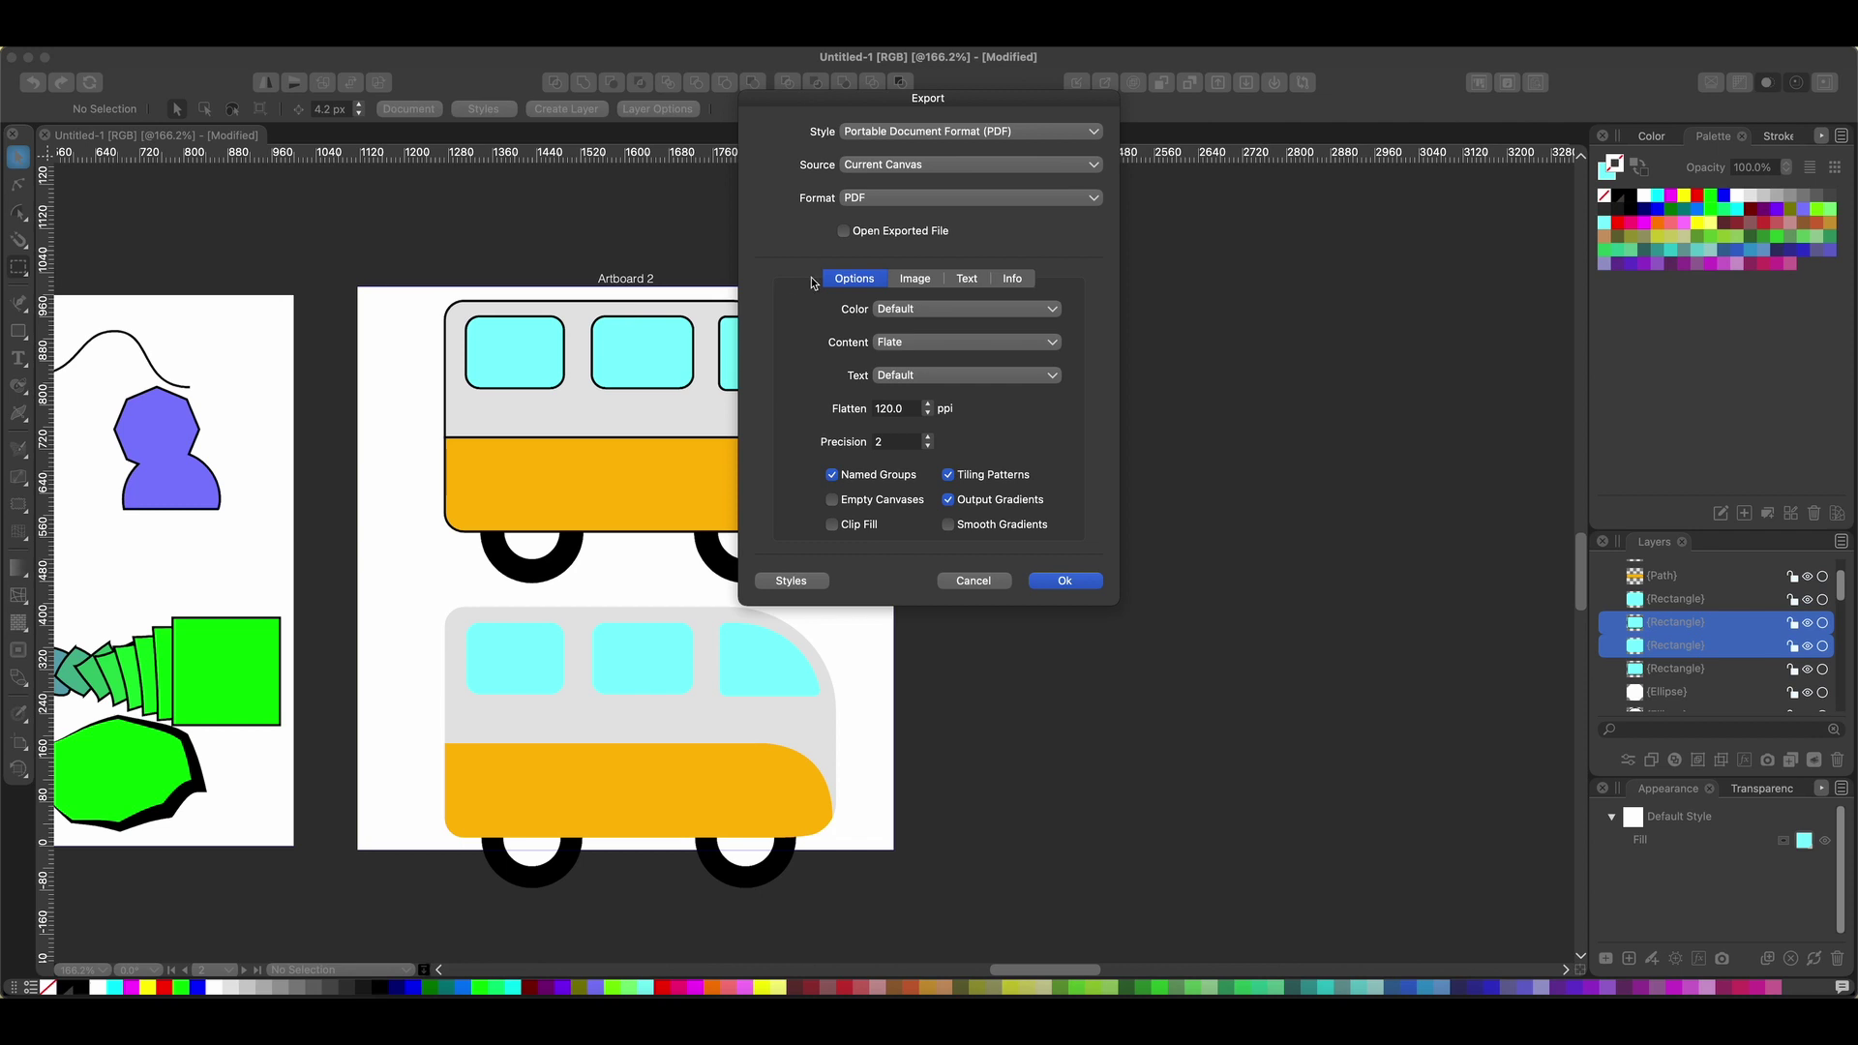
{"action": "left_click", "coordinate": [1041, 136]}
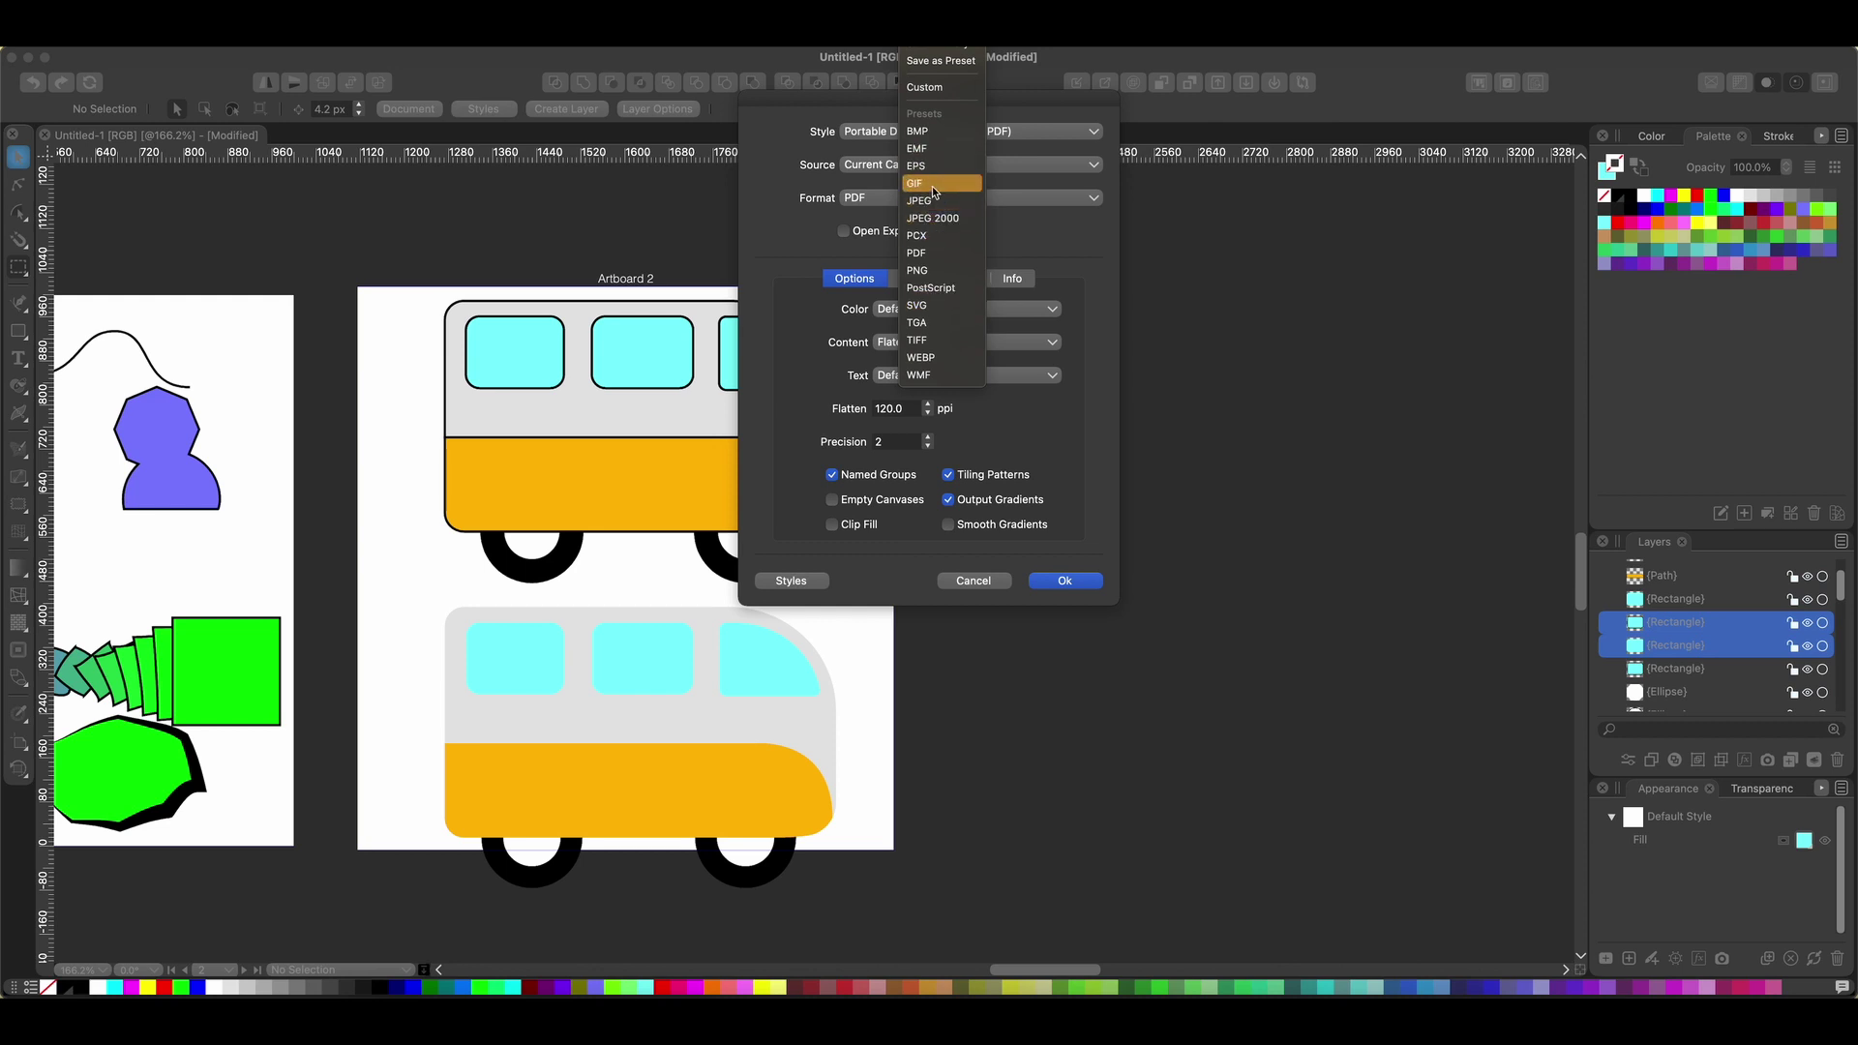
{"action": "left_click", "coordinate": [1027, 232]}
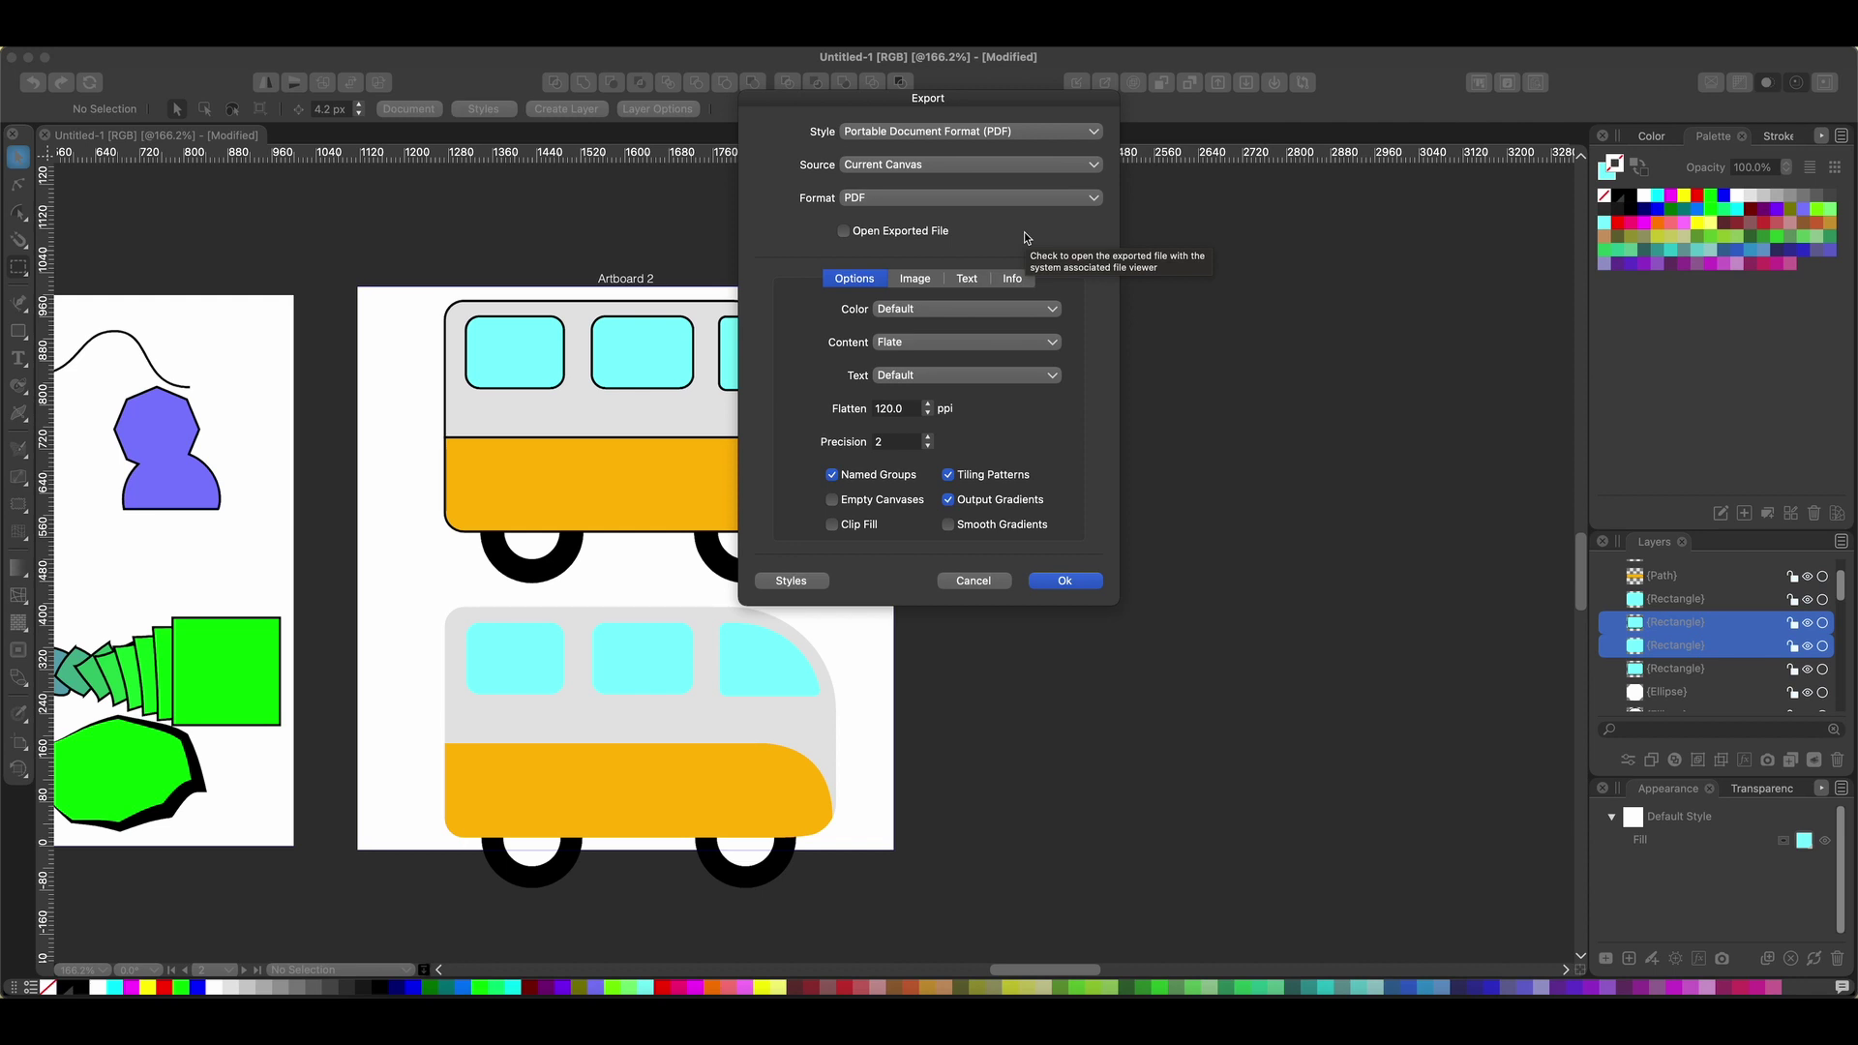
{"action": "left_click", "coordinate": [964, 582]}
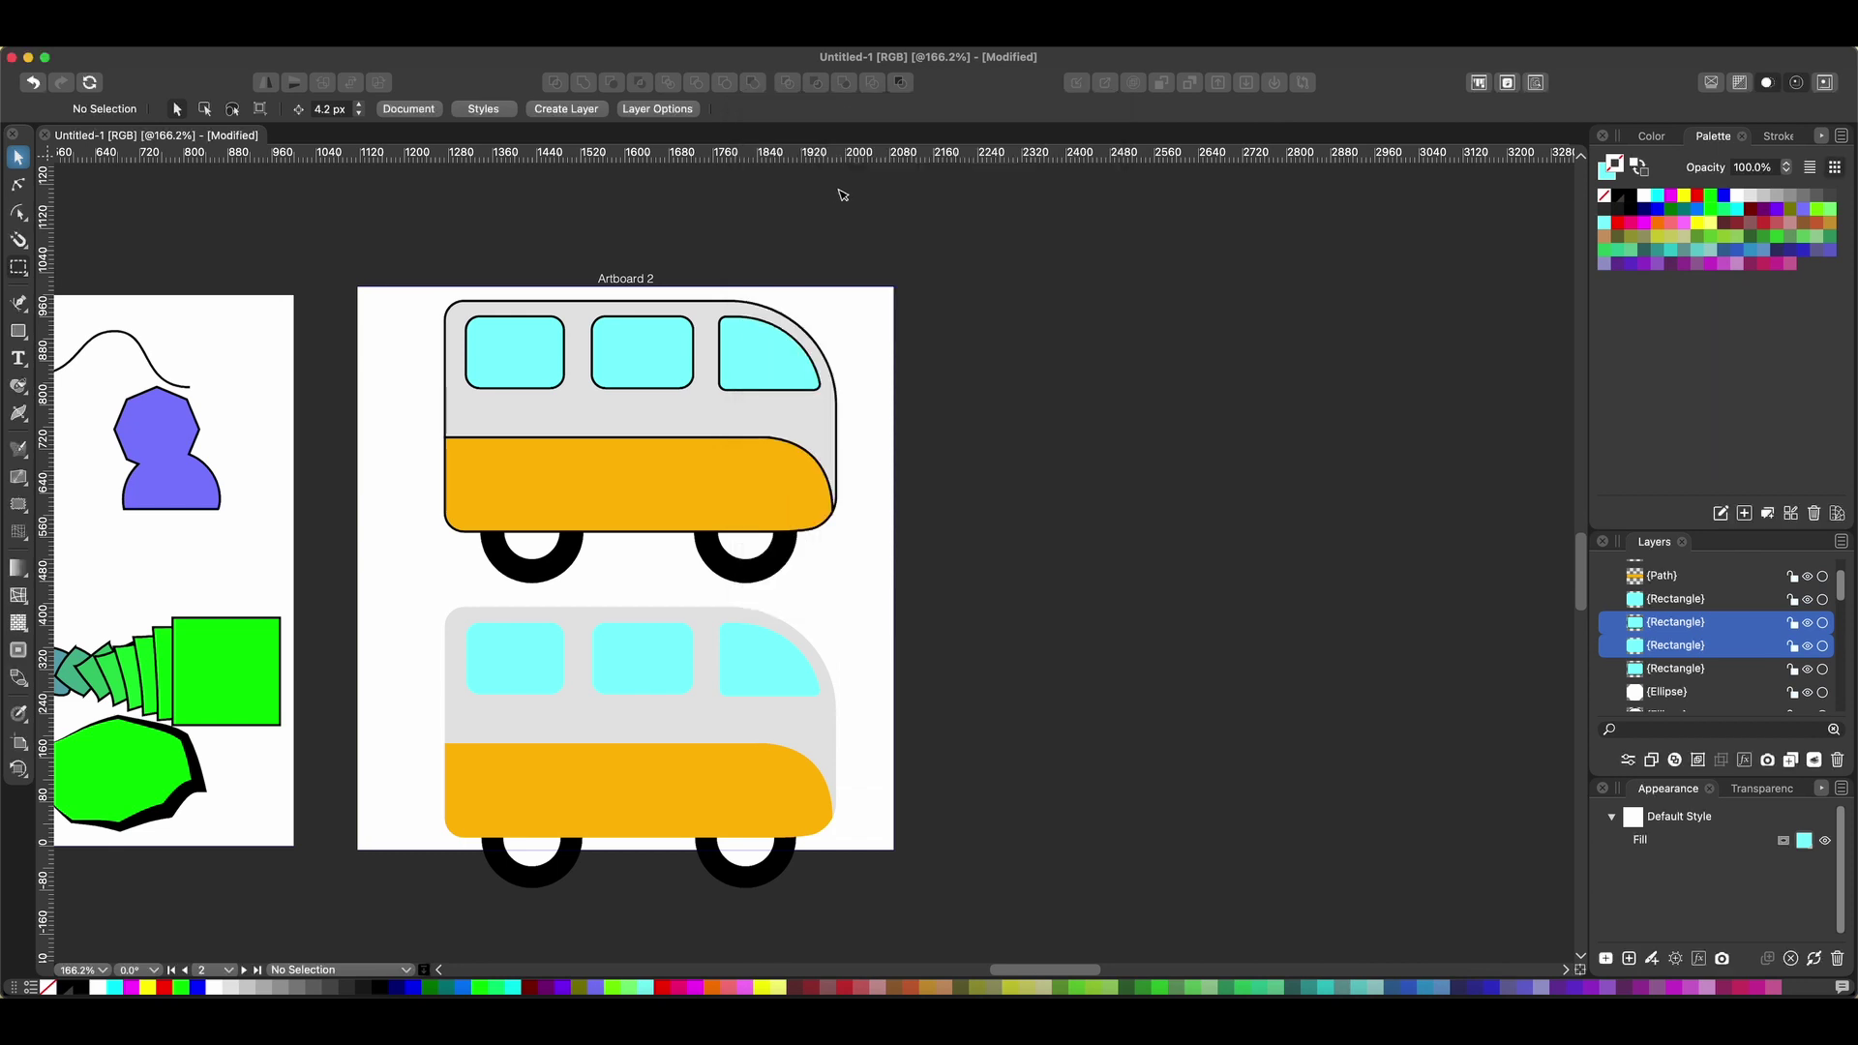